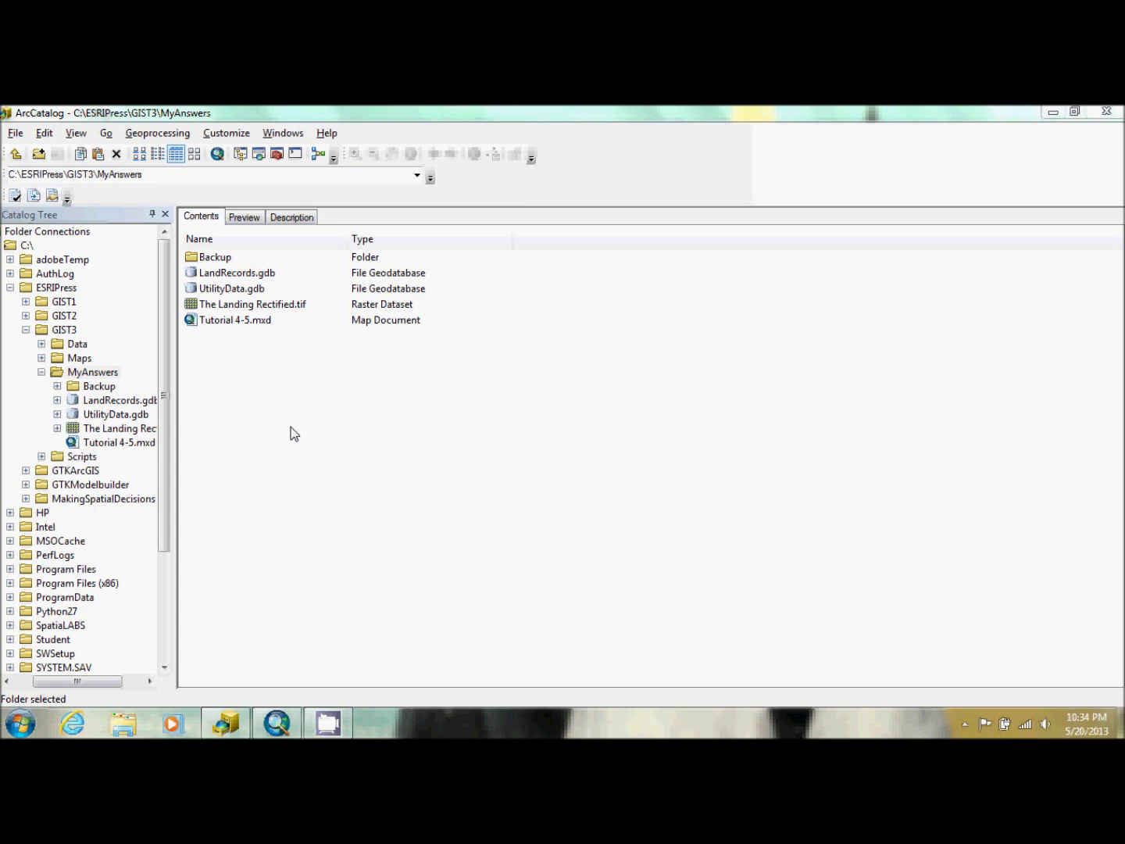
# - Copy Geometric Networks.mdb from the GIST3 Data folder into the MyAnswers folder
pyautogui.click(42, 344)
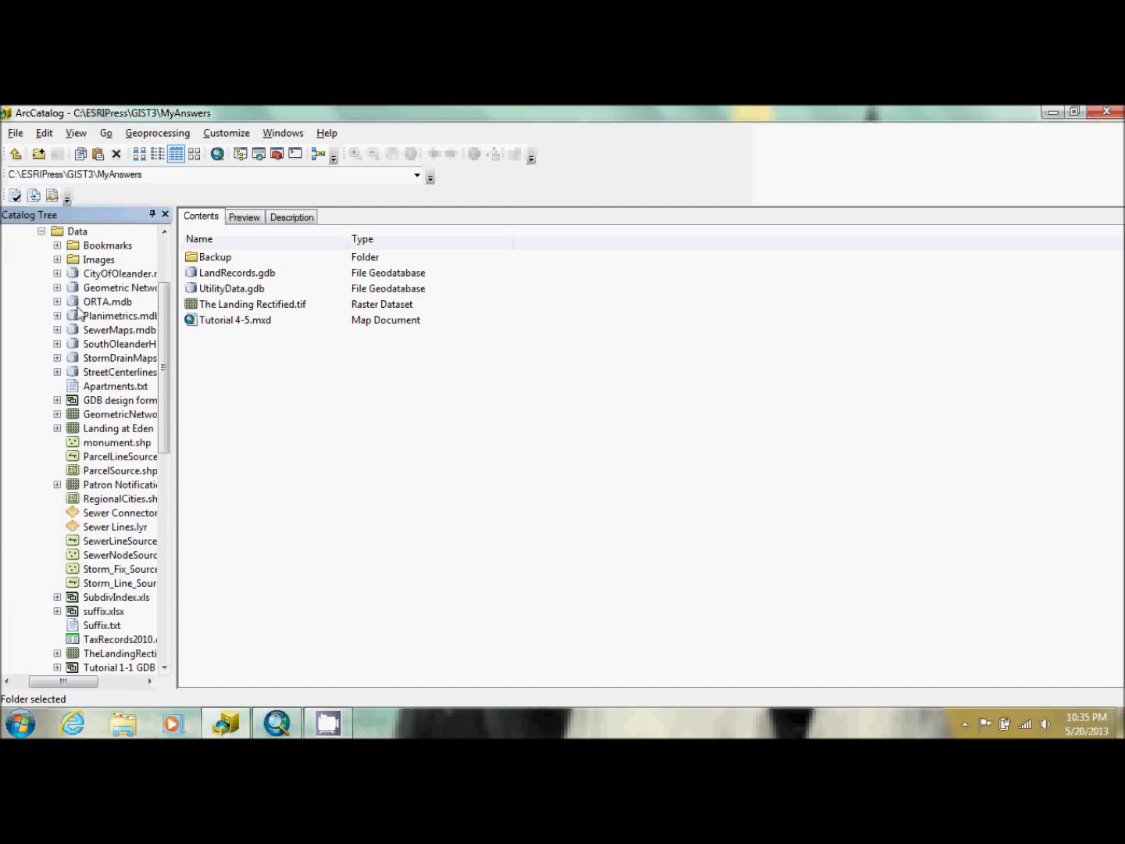
pyautogui.click(118, 289)
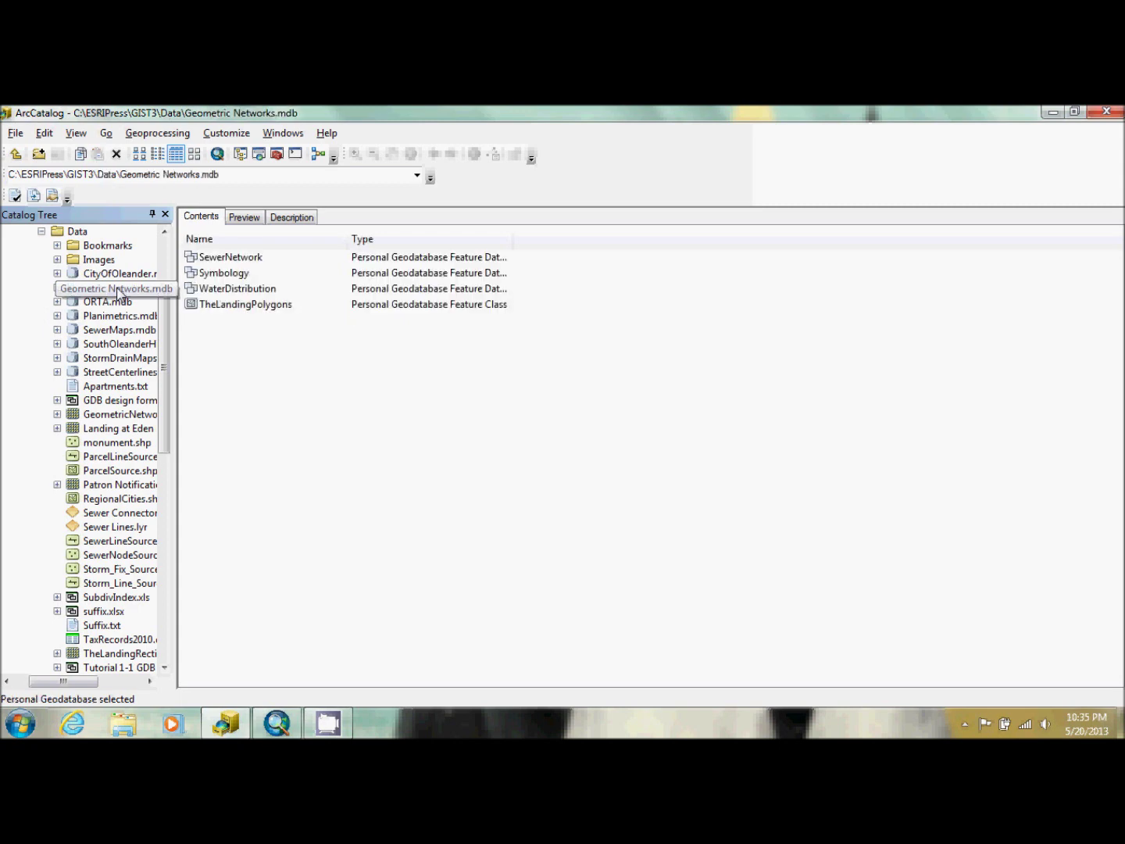
pyautogui.rightClick(117, 289)
pyautogui.click(148, 298)
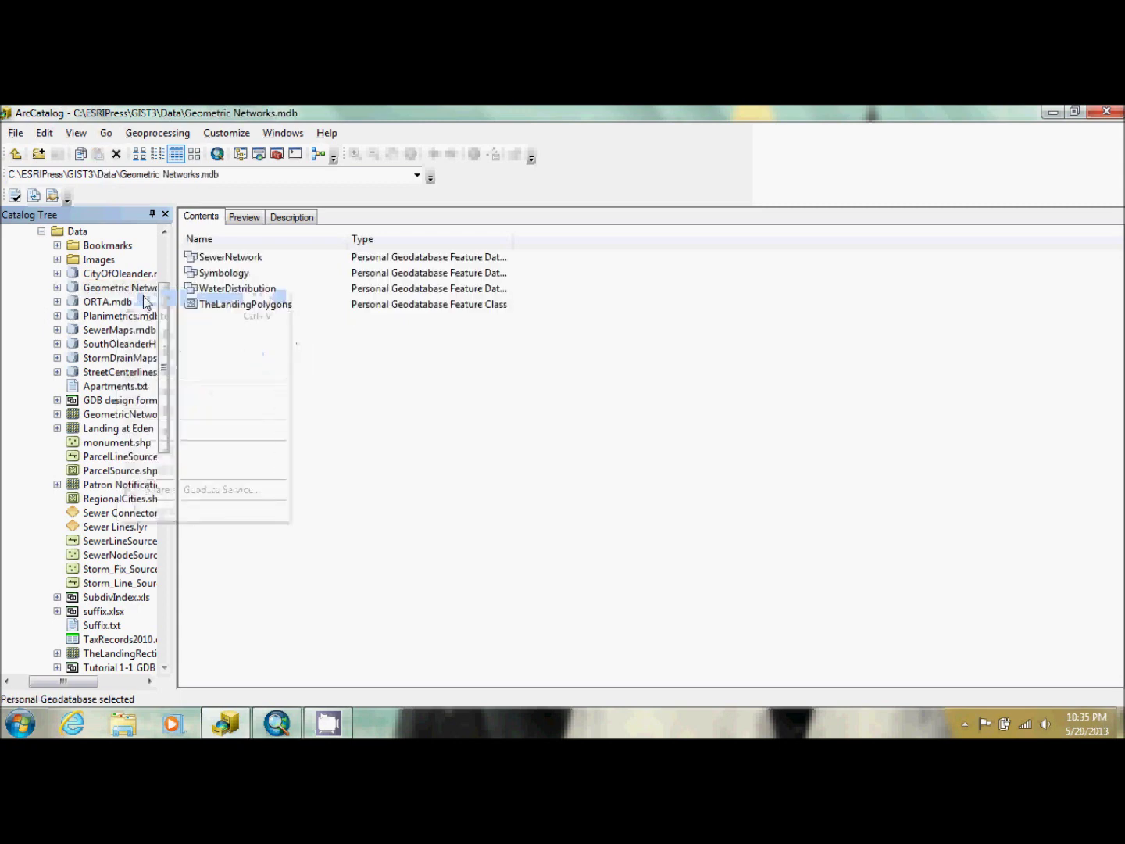
pyautogui.click(42, 232)
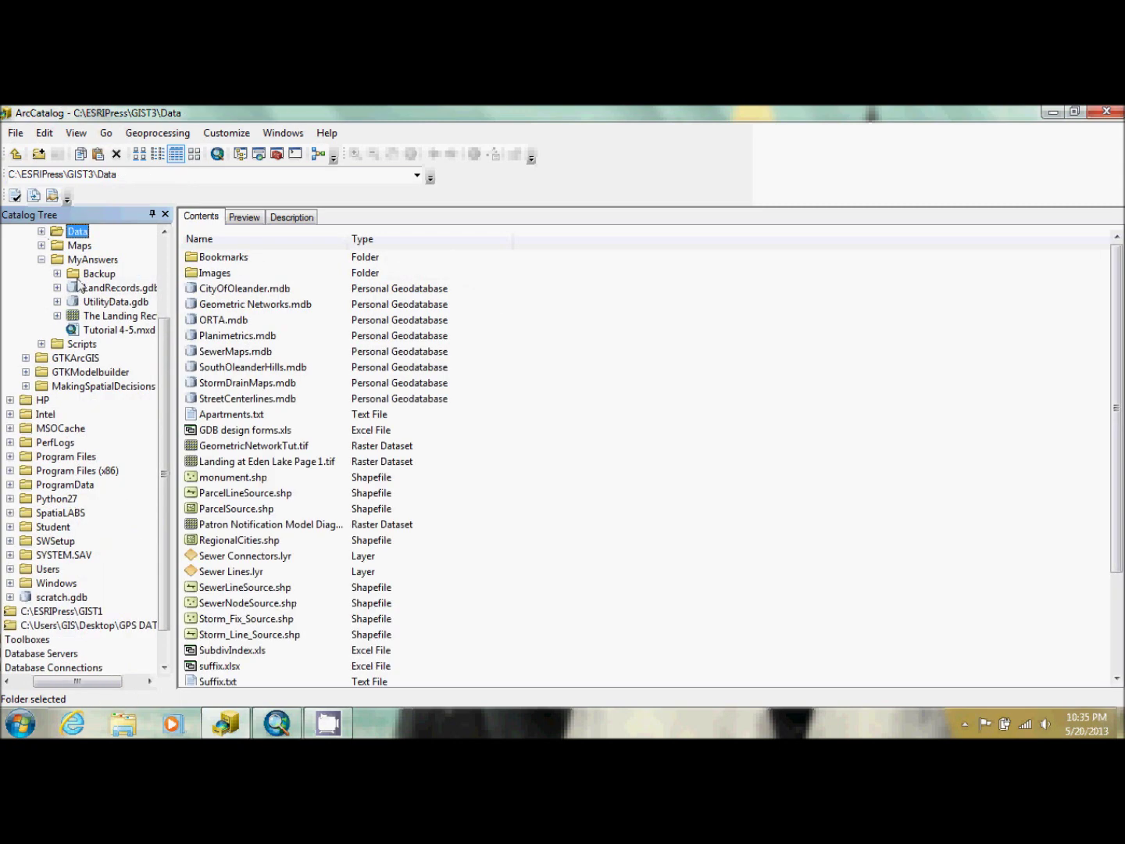
pyautogui.click(96, 261)
pyautogui.rightClick(96, 263)
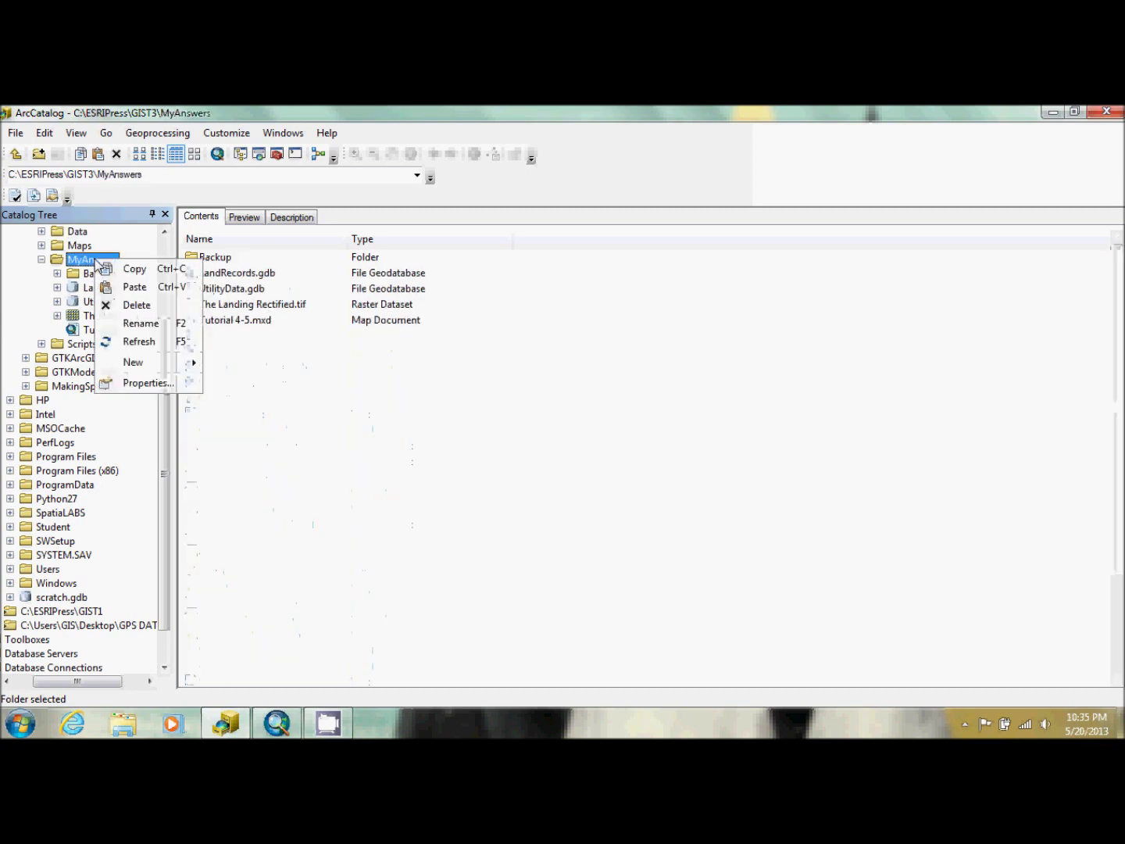
pyautogui.click(143, 290)
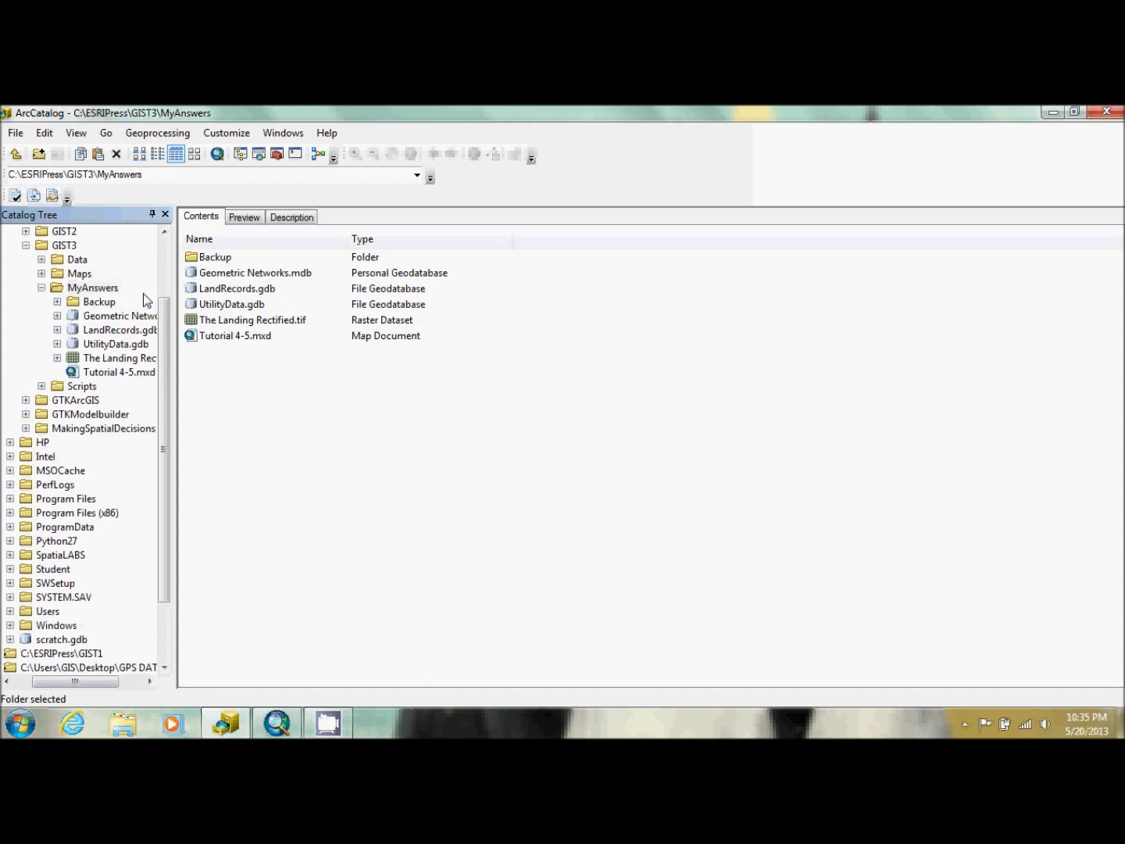
# - Start a new geometric network in the SewerNetwork dataset of the copied Geometric Networks.mdb and name it SewerNetwork_Oleander
pyautogui.click(57, 316)
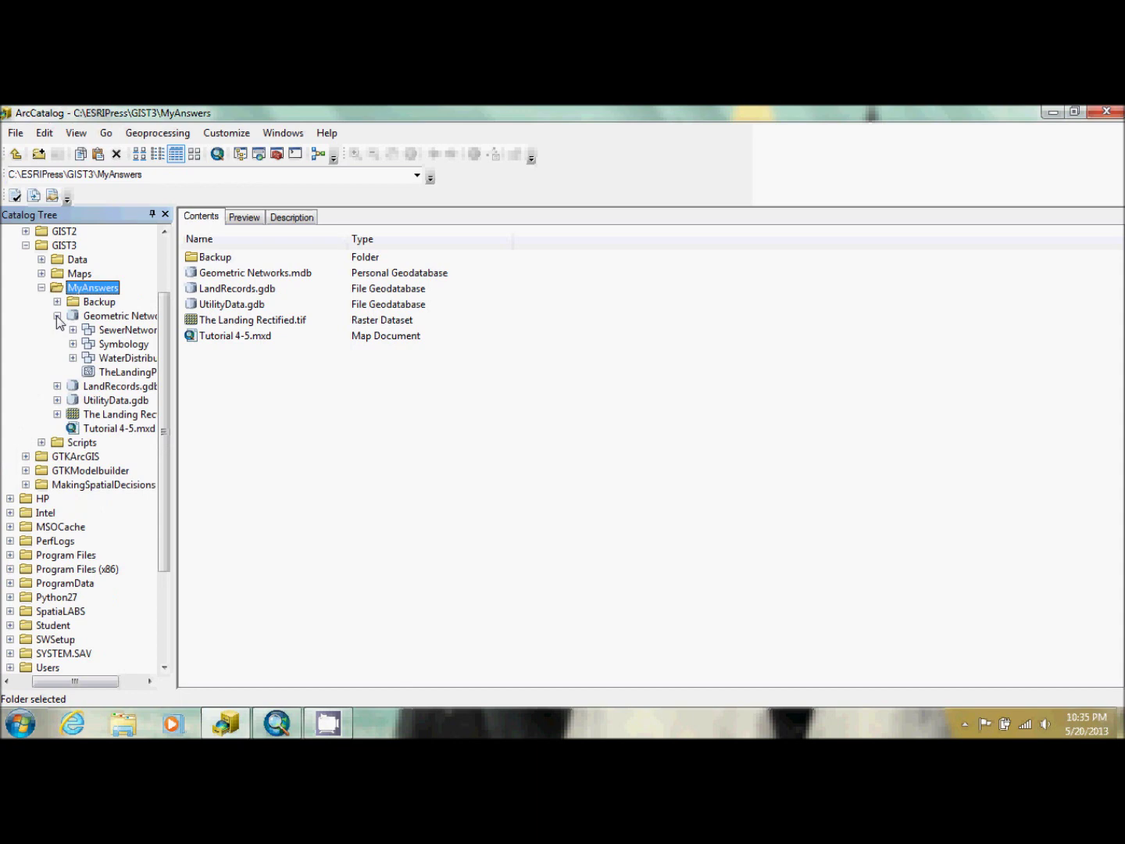
pyautogui.click(72, 330)
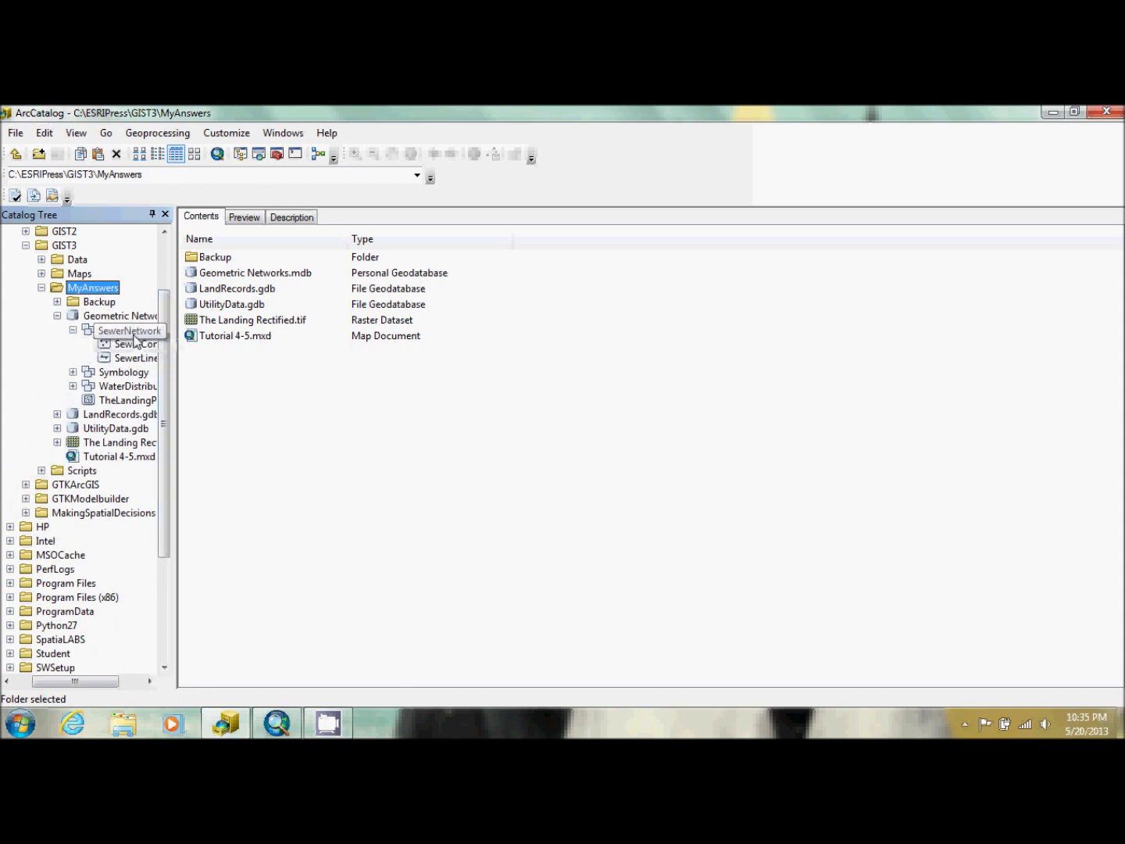
pyautogui.rightClick(135, 335)
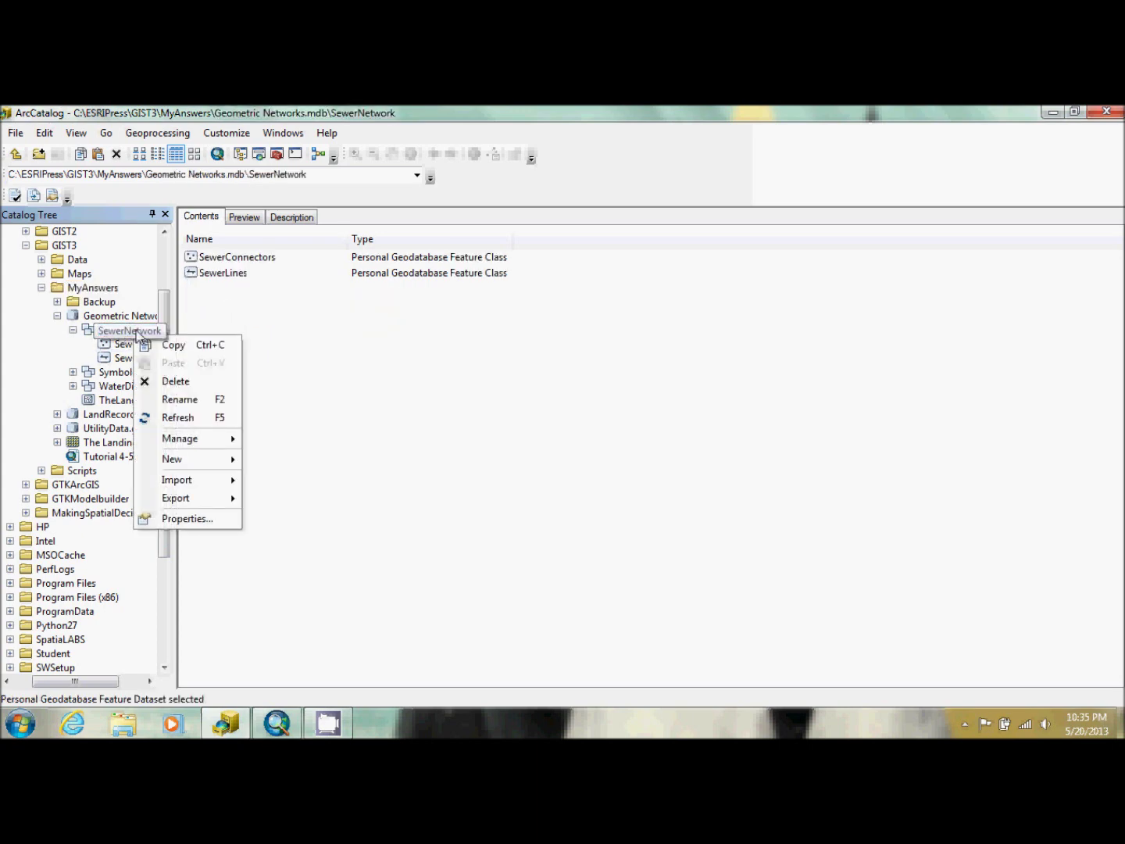
pyautogui.moveTo(184, 467)
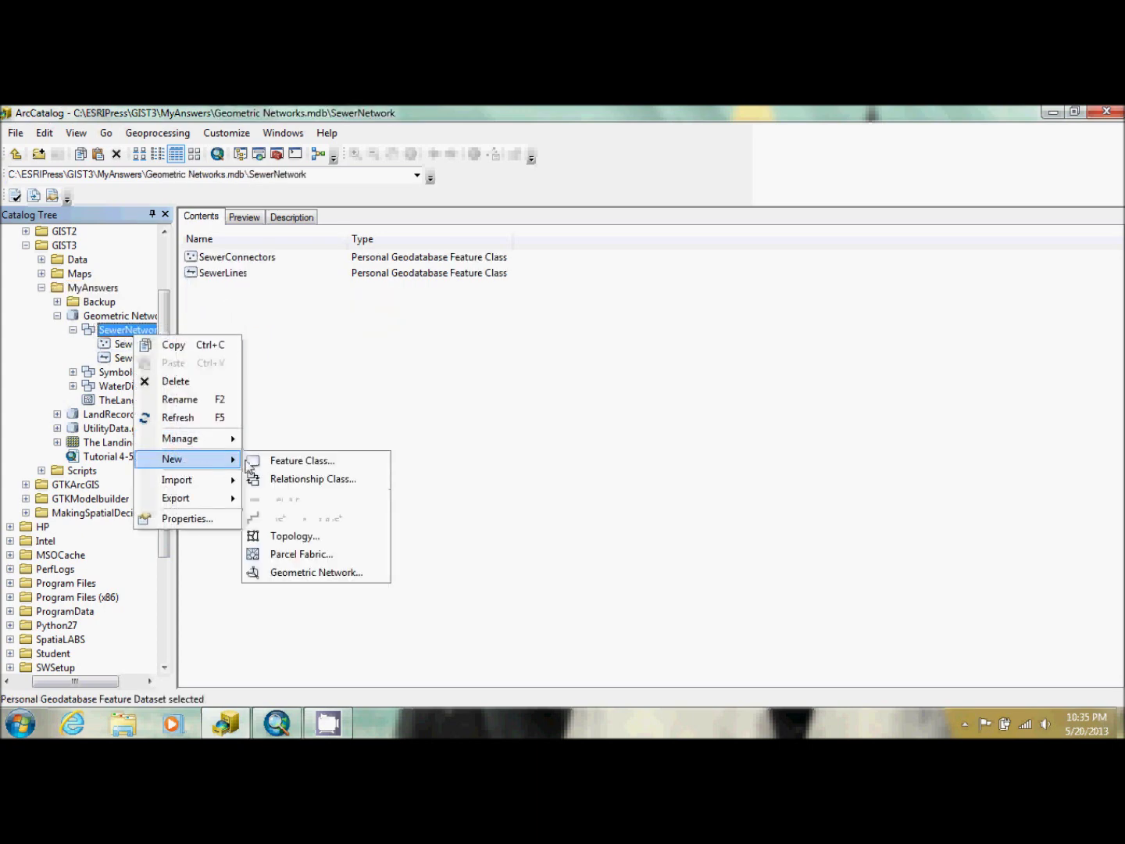
pyautogui.click(306, 573)
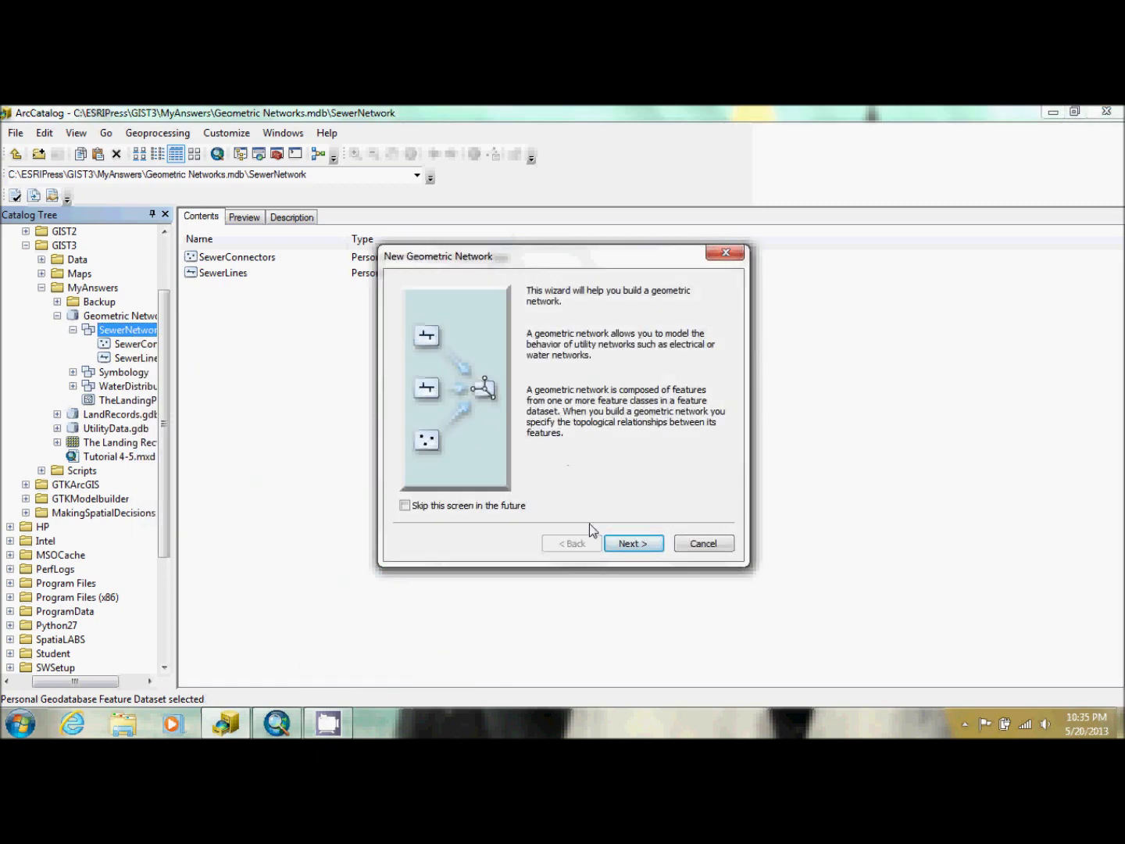
pyautogui.click(630, 543)
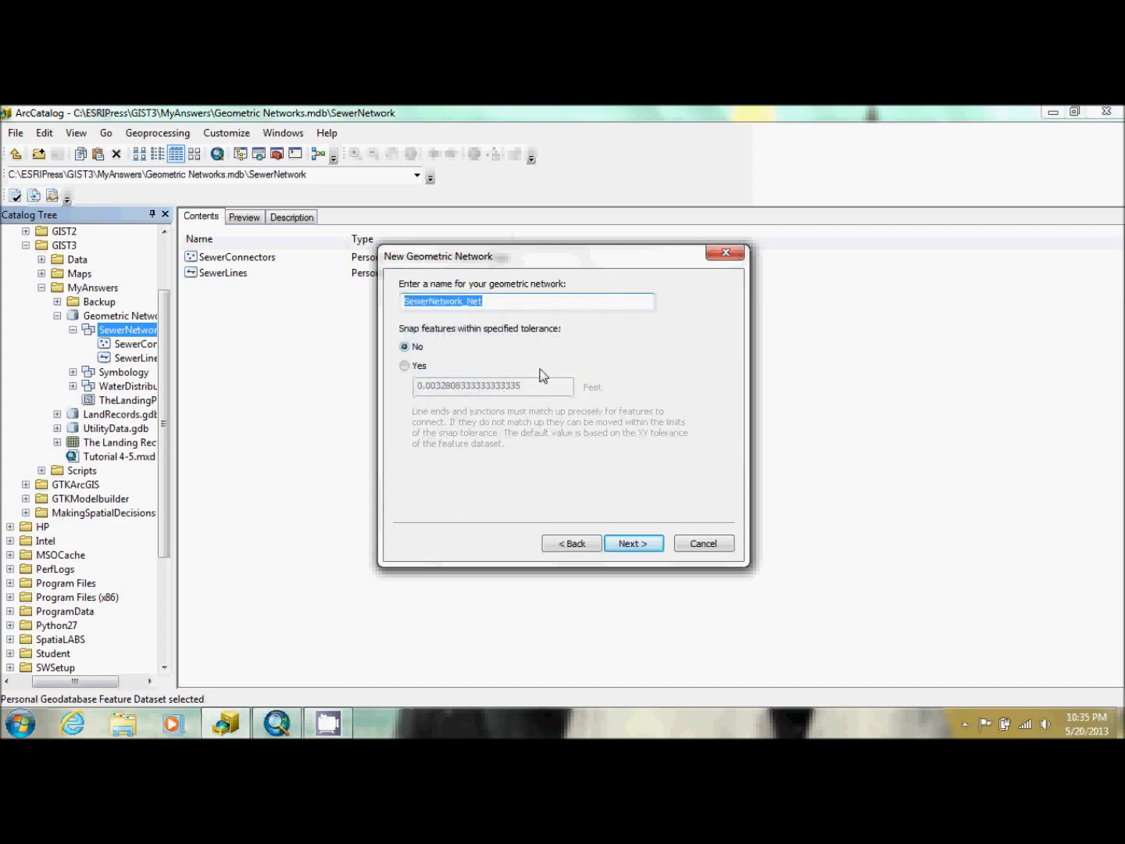
pyautogui.write('Se')
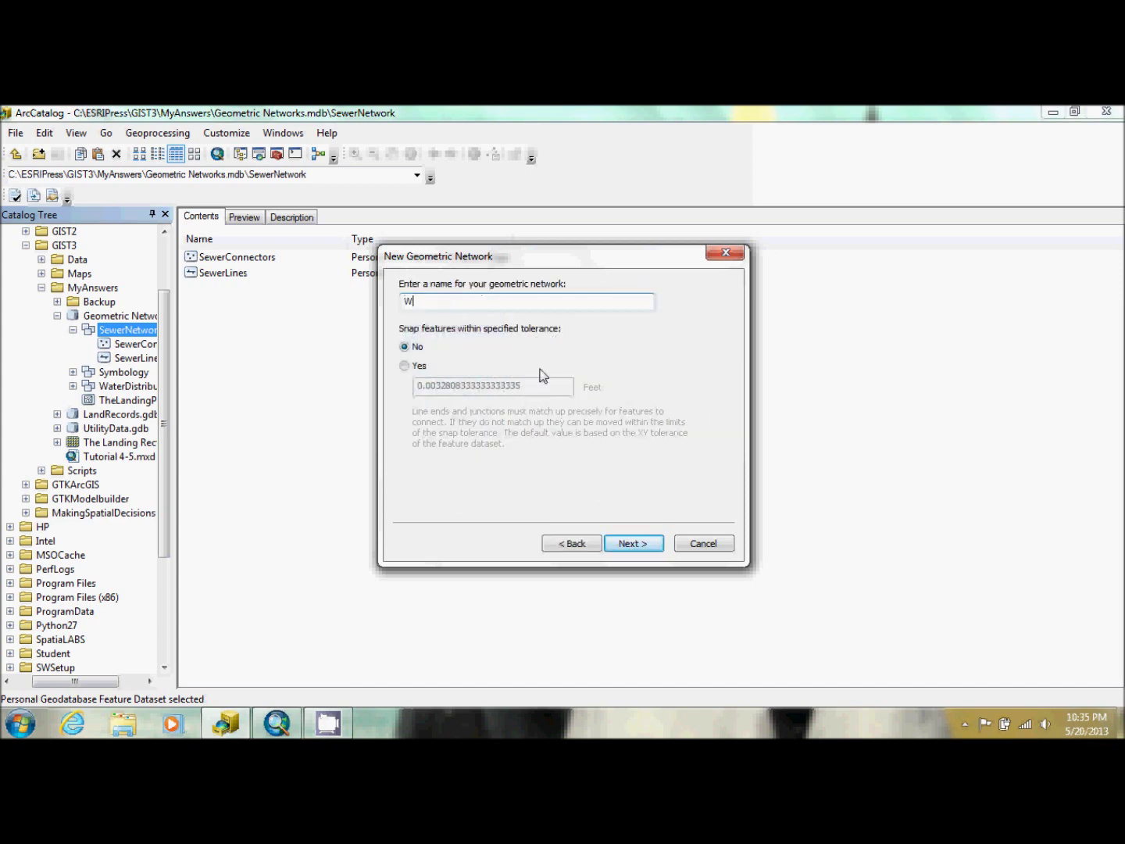
pyautogui.press('BackSpace')
pyautogui.write('w')
pyautogui.press('BackSpace')
pyautogui.write('ewerNetwork_Oleander')
pyautogui.click(631, 543)
# - Include the SewerConnectors and SewerLines feature classes in the new geometric network
pyautogui.click(410, 303)
pyautogui.click(409, 320)
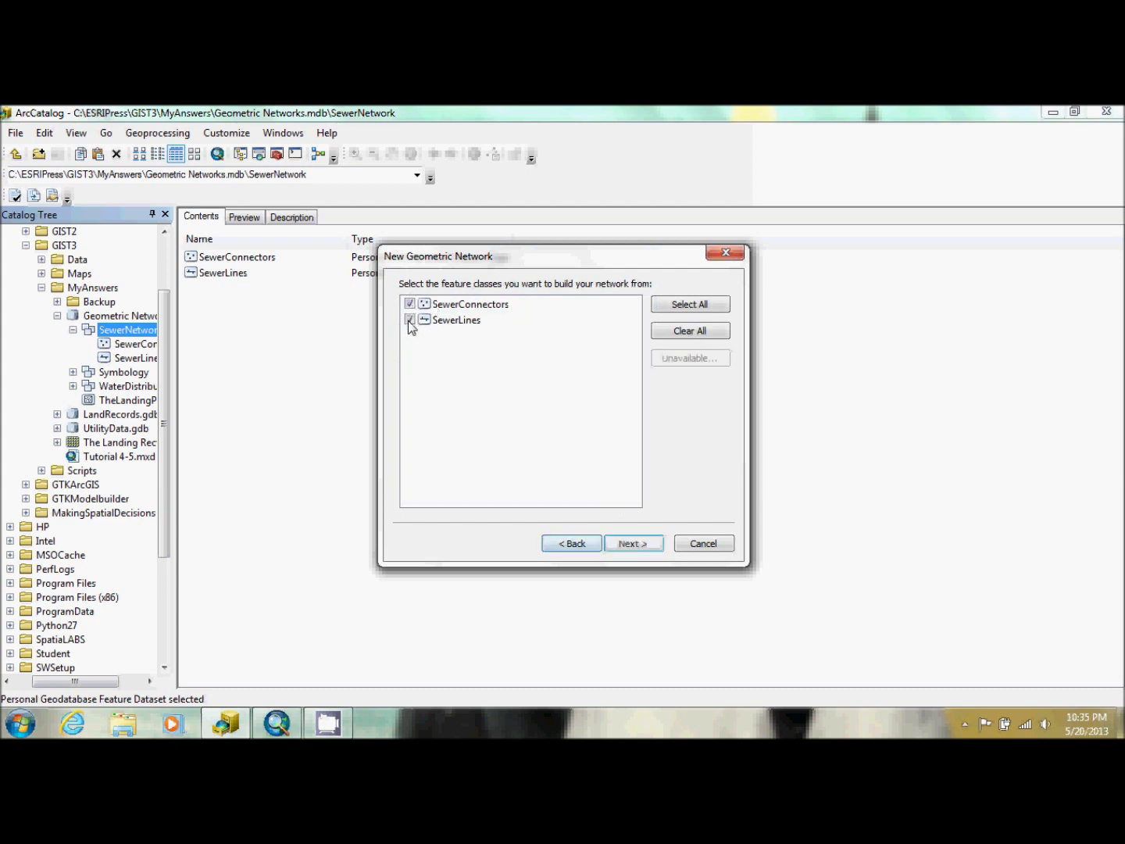
pyautogui.click(633, 549)
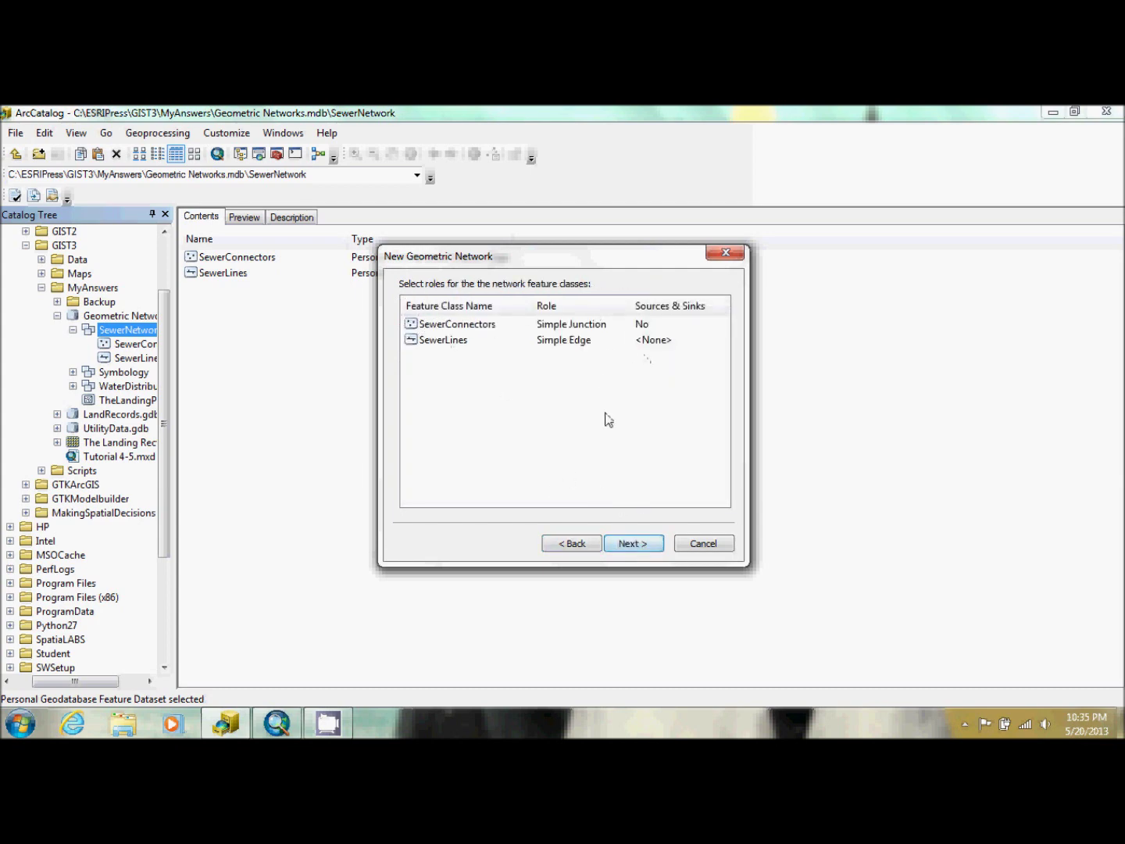
# - Set Sources & Sinks to Yes for SewerConnectors and finish building the network without adding weights
pyautogui.click(656, 326)
pyautogui.click(666, 326)
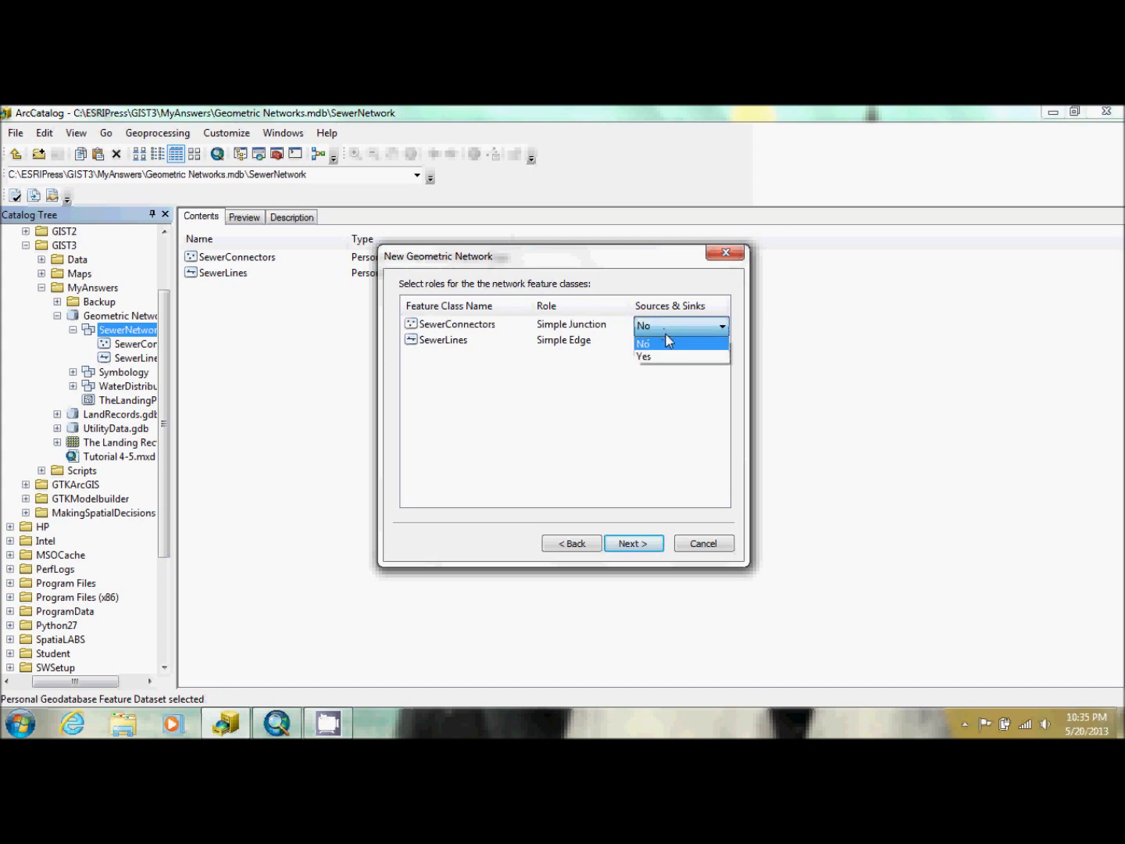
pyautogui.click(668, 357)
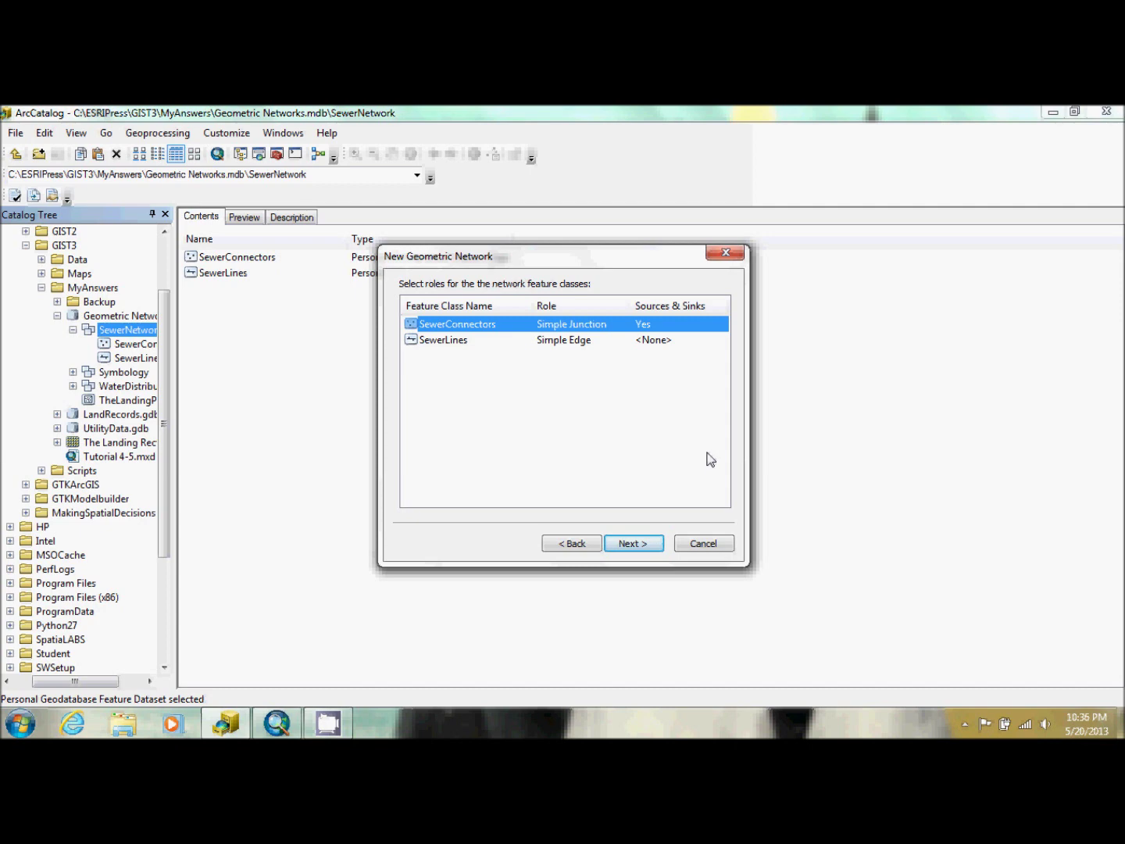
pyautogui.click(633, 544)
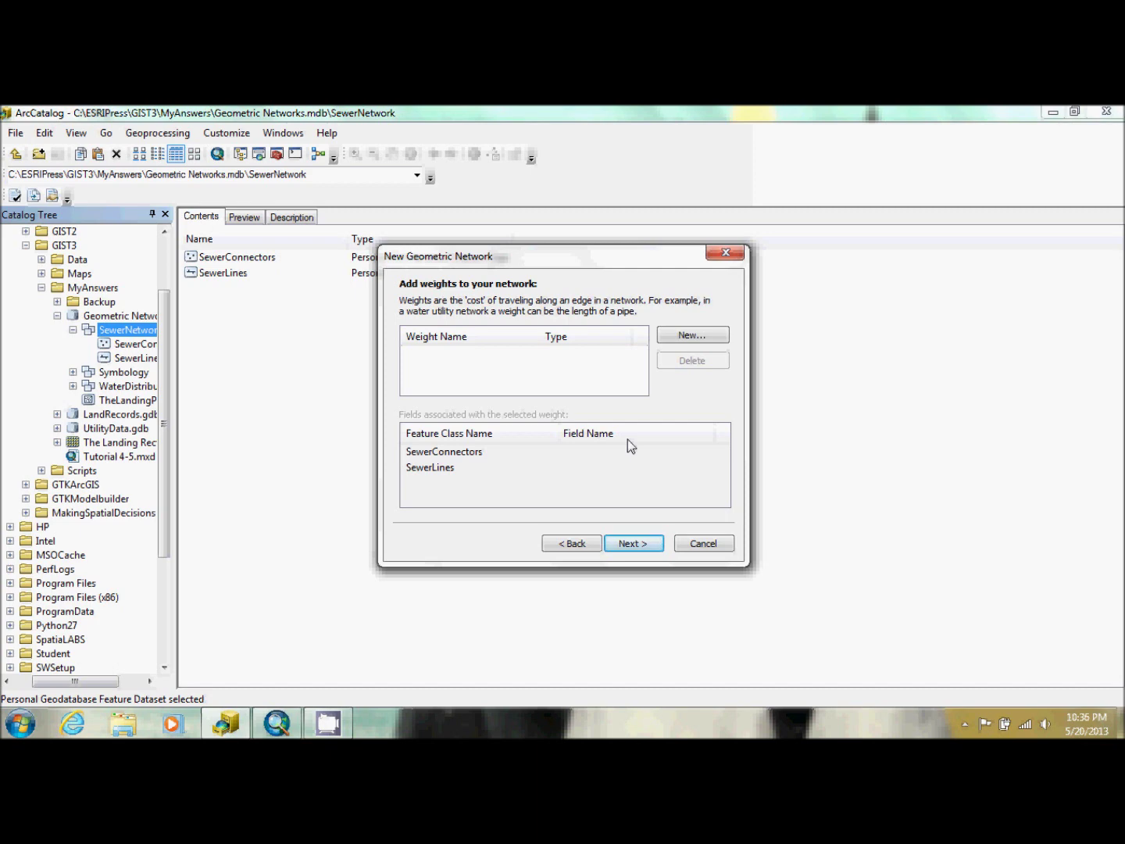
pyautogui.click(632, 547)
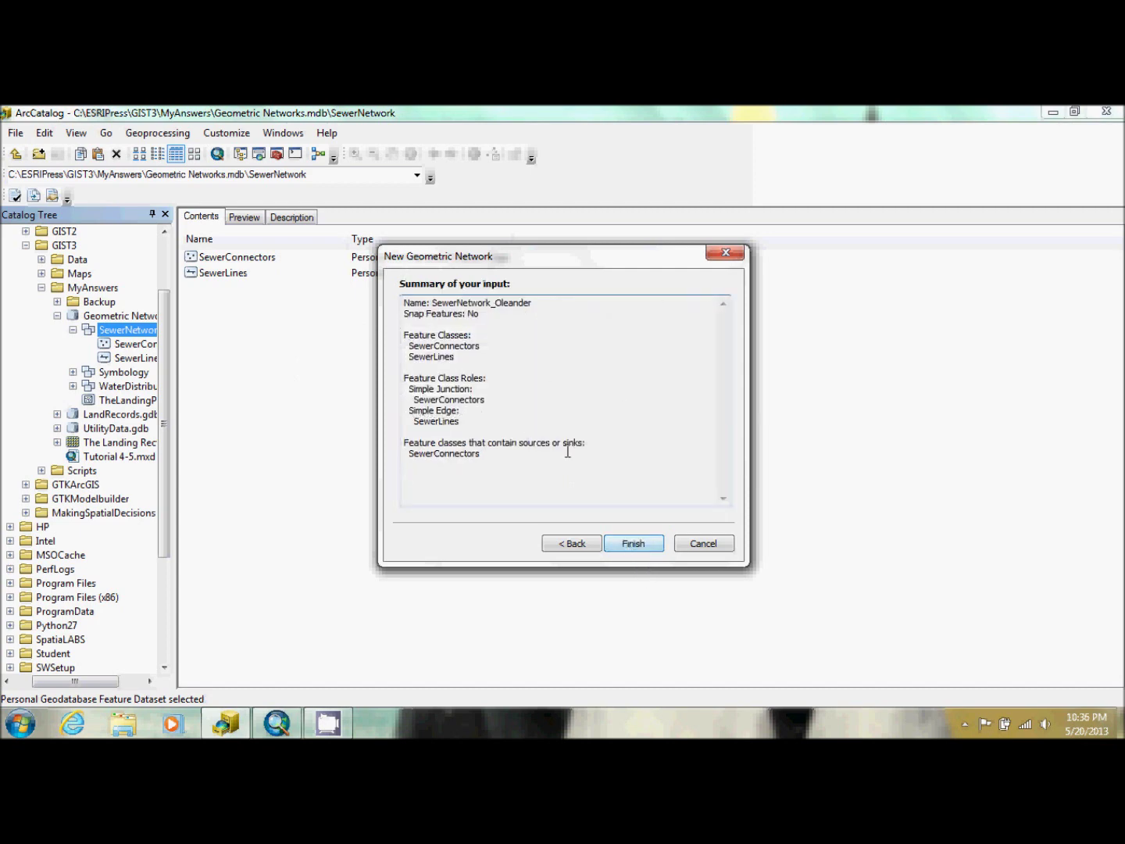
pyautogui.click(641, 543)
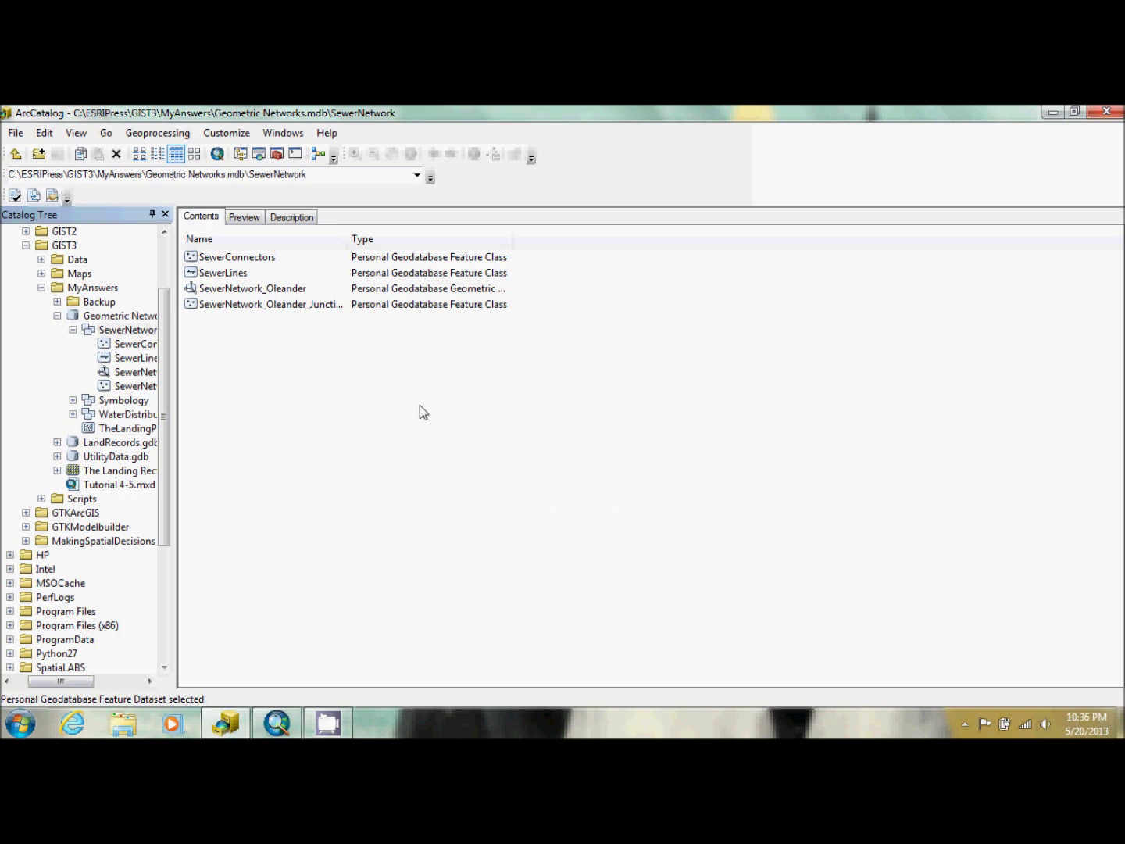
# - In the SewerNetwork_Oleander connectivity rules for SewerLines, allow Residential Service Line to connect to Collection Lateral Line
pyautogui.rightClick(236, 291)
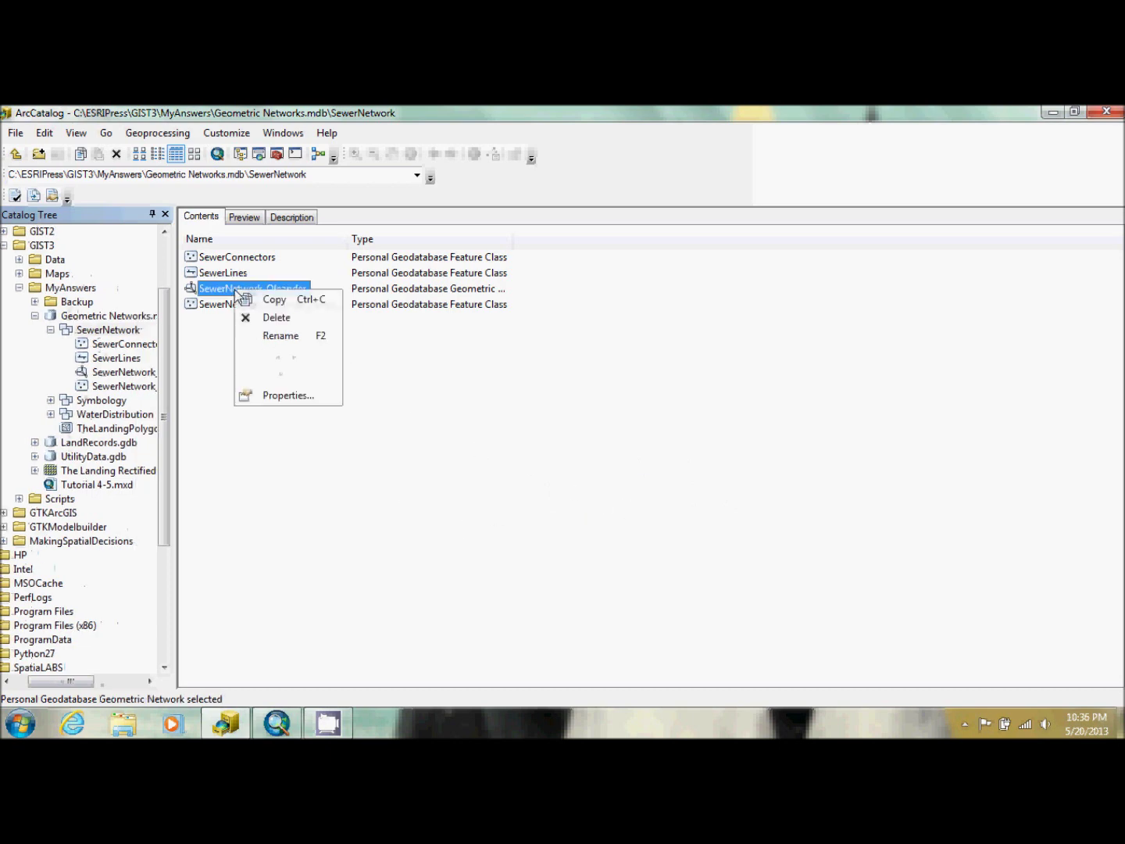
pyautogui.click(289, 394)
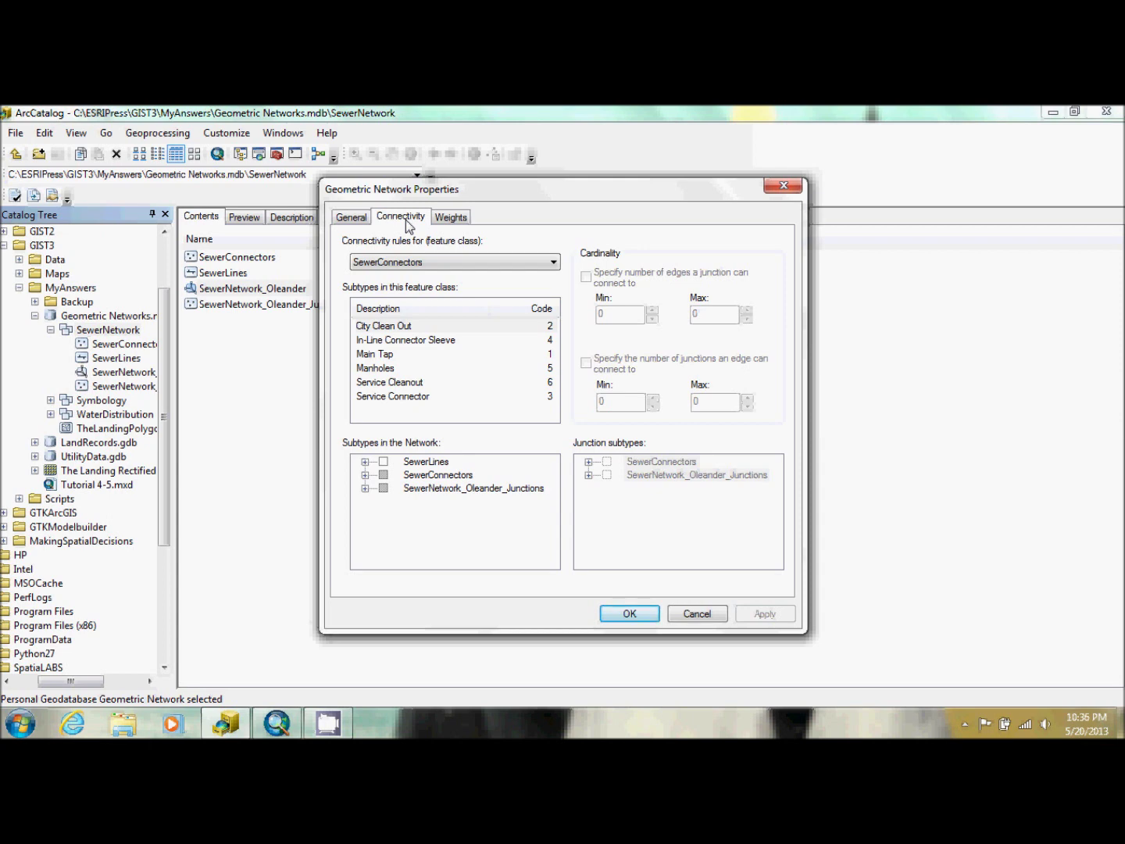
pyautogui.click(430, 264)
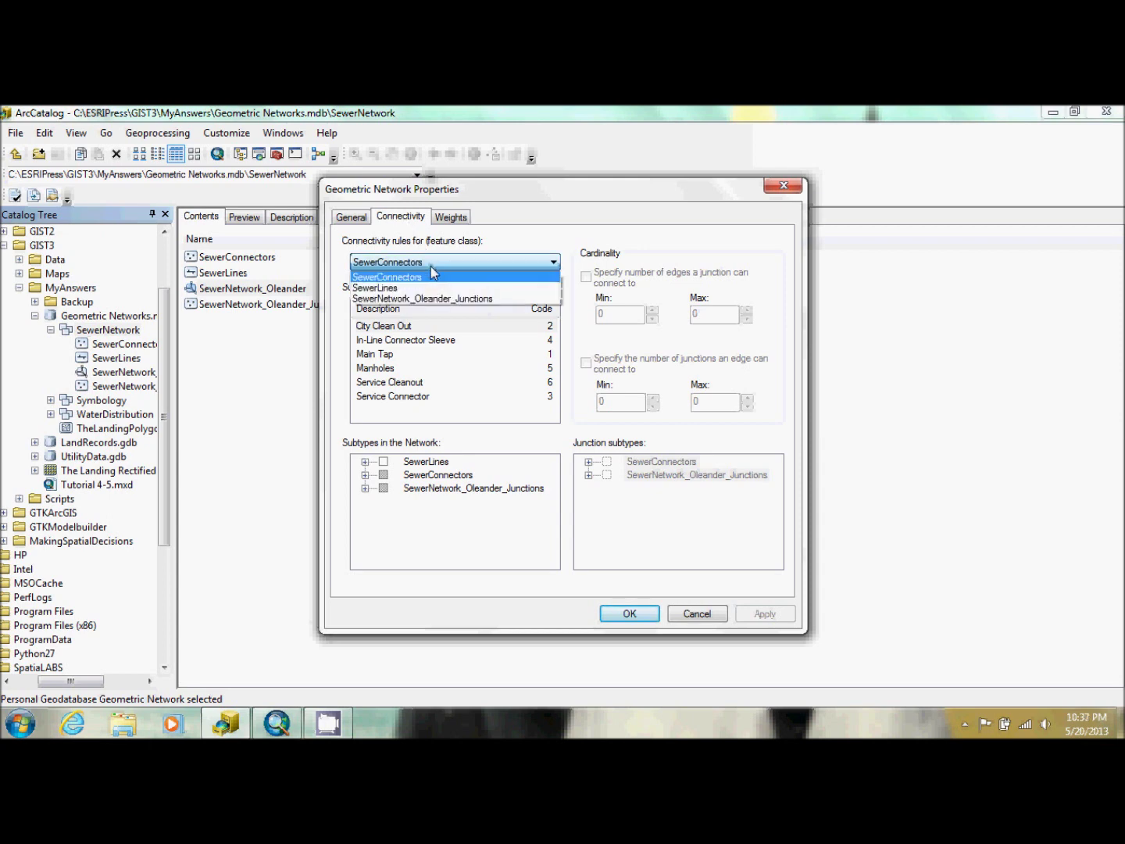
pyautogui.click(429, 288)
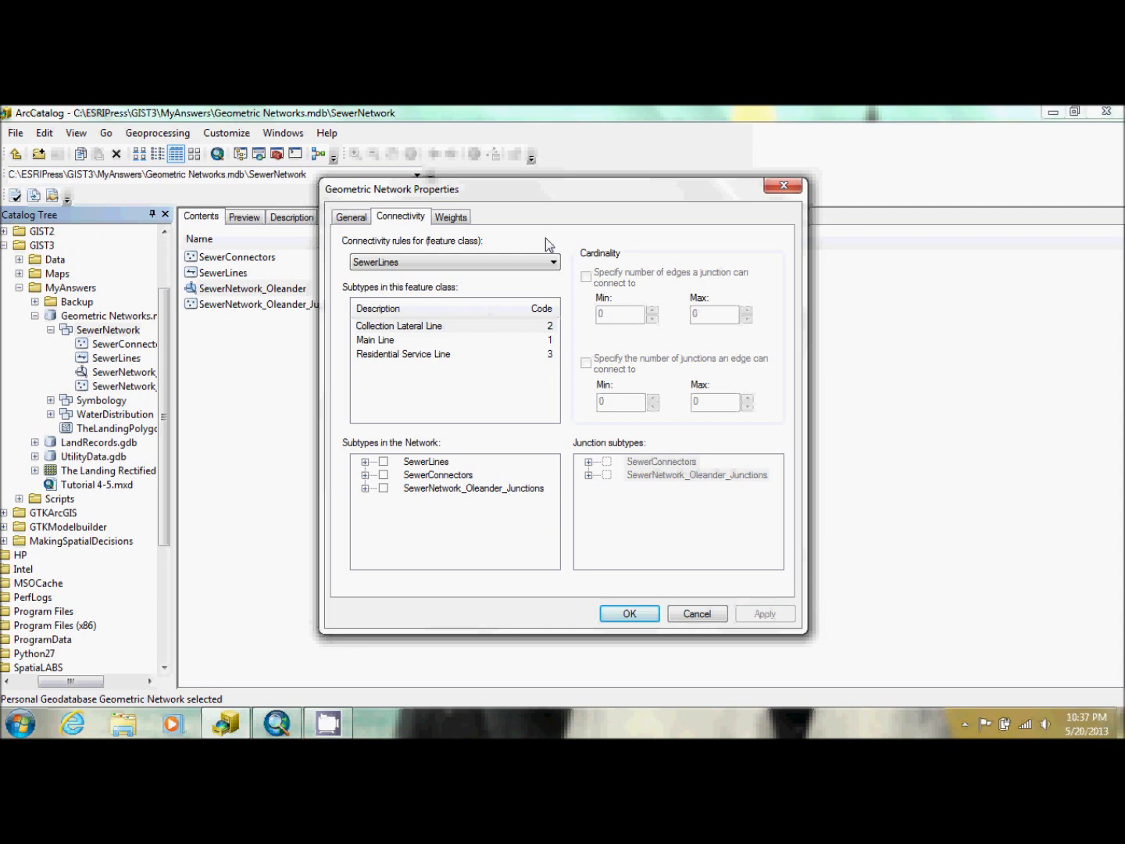
pyautogui.click(457, 356)
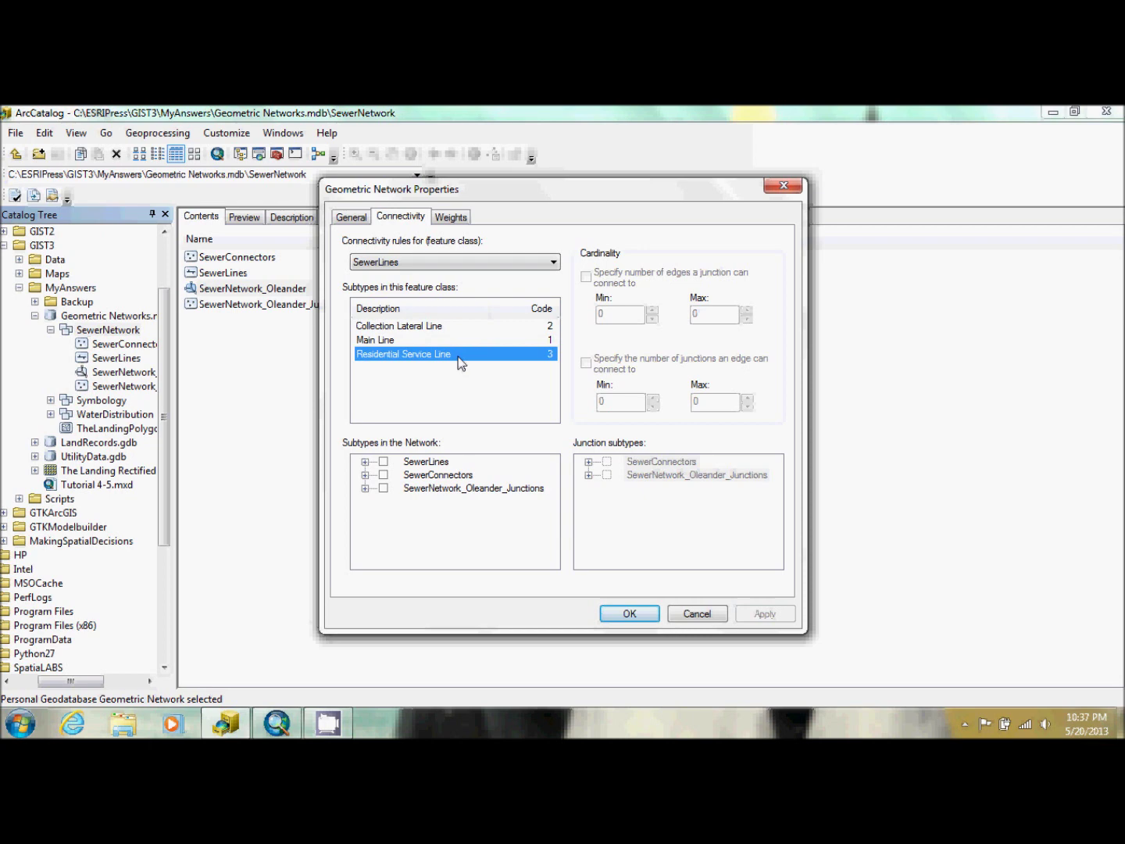
pyautogui.click(364, 462)
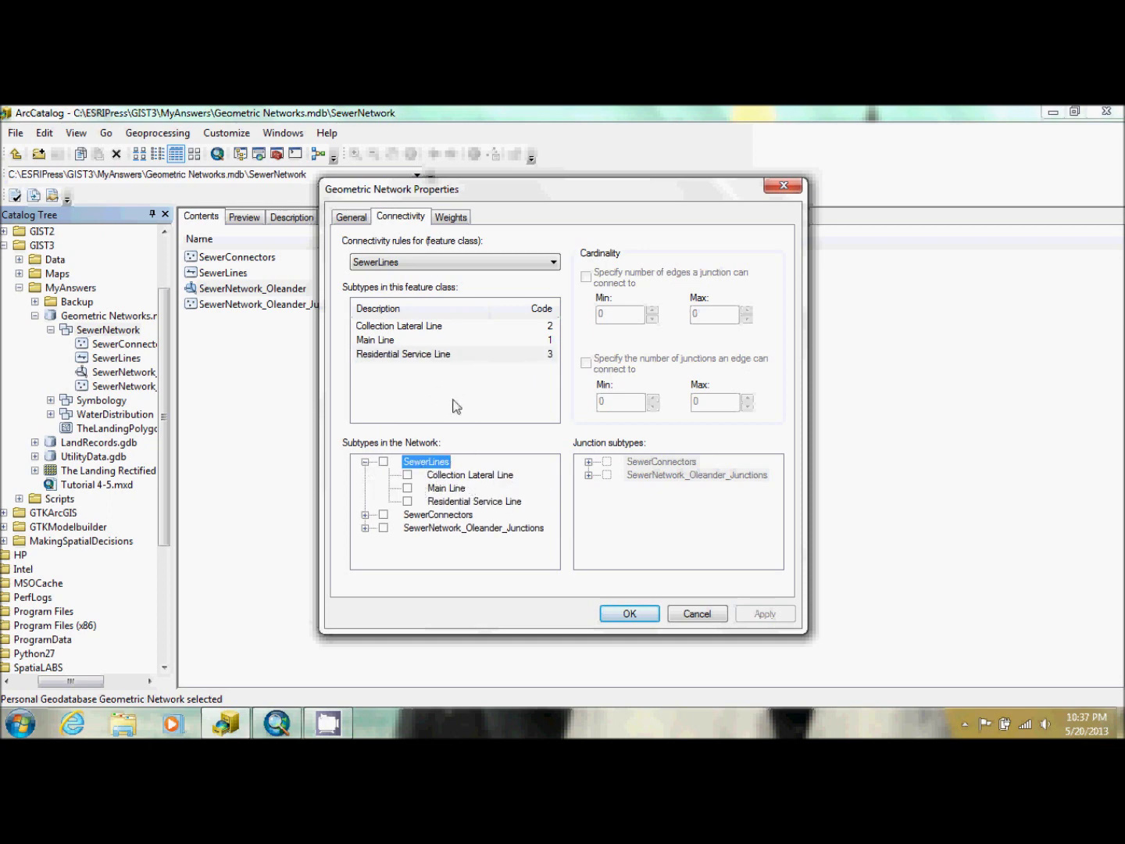
pyautogui.click(408, 475)
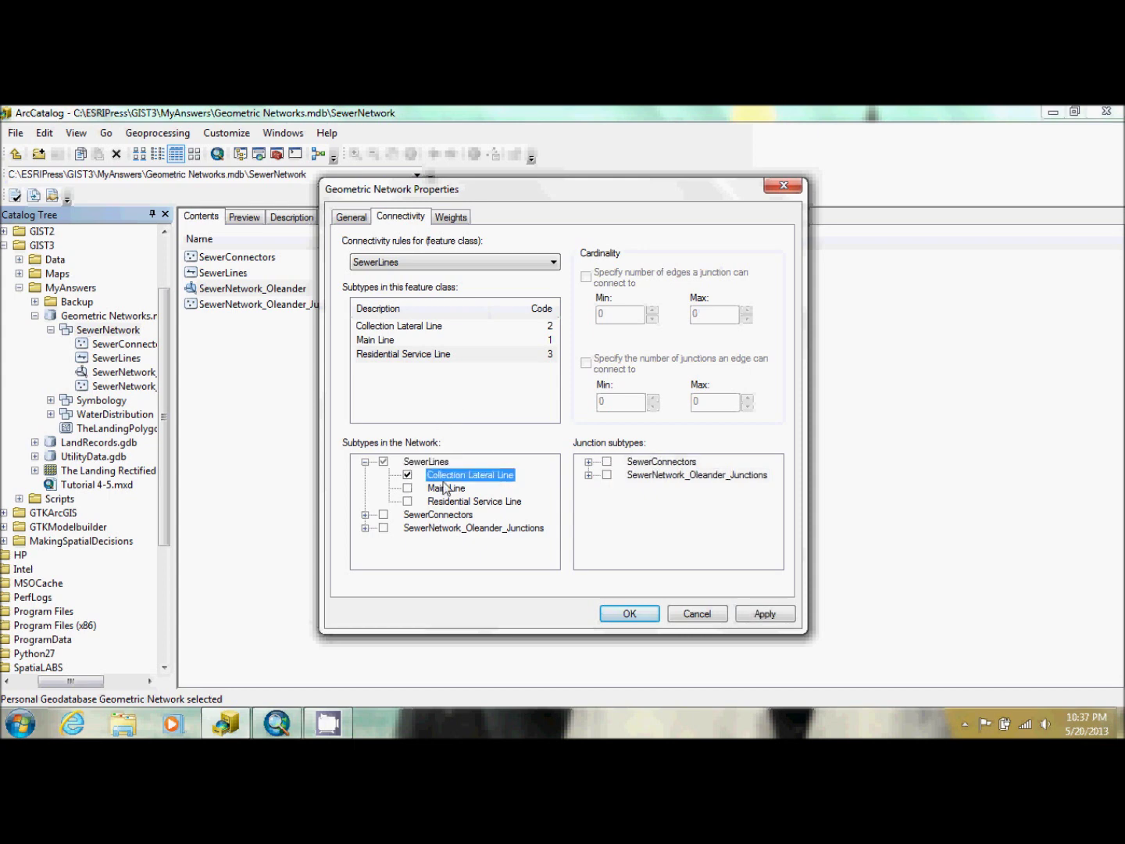
# - Allow Service Connector, Manholes and SewerNetwork_Oleander_Junctions as junctions between Residential Service Line and Collection Lateral Line
pyautogui.click(589, 461)
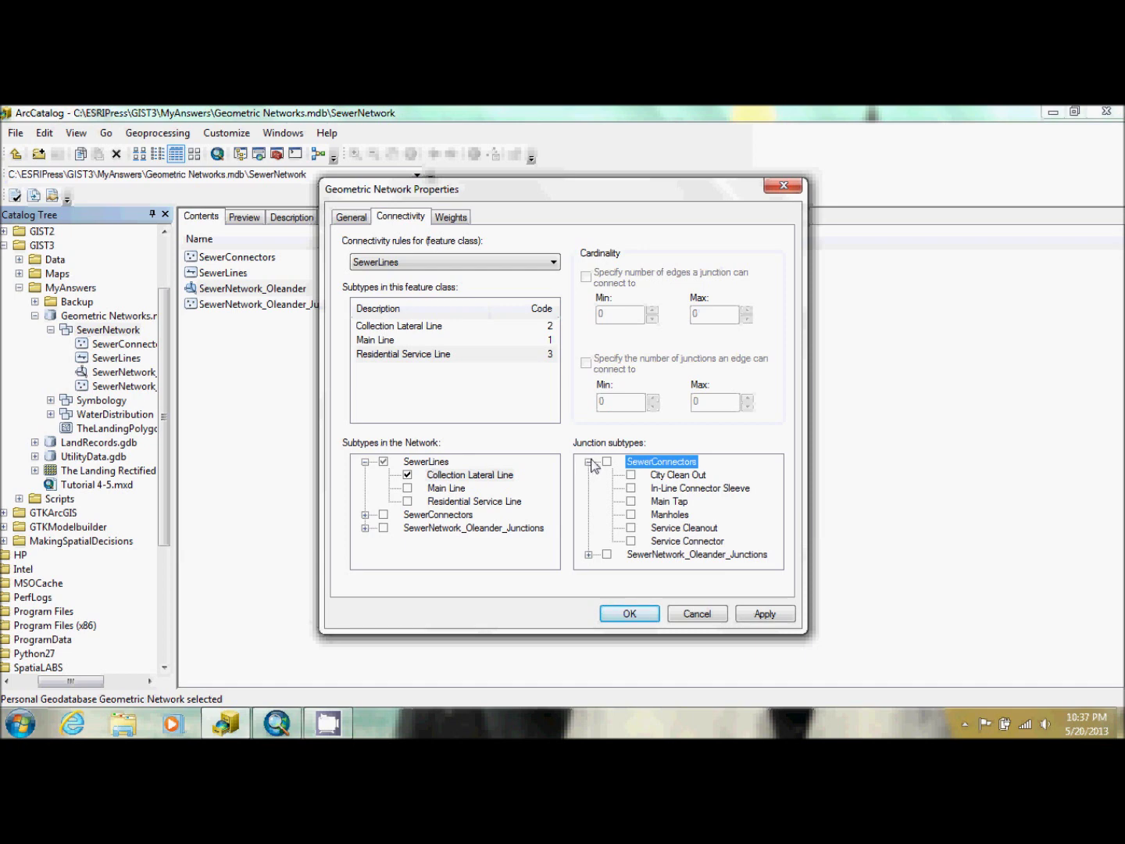
pyautogui.click(631, 541)
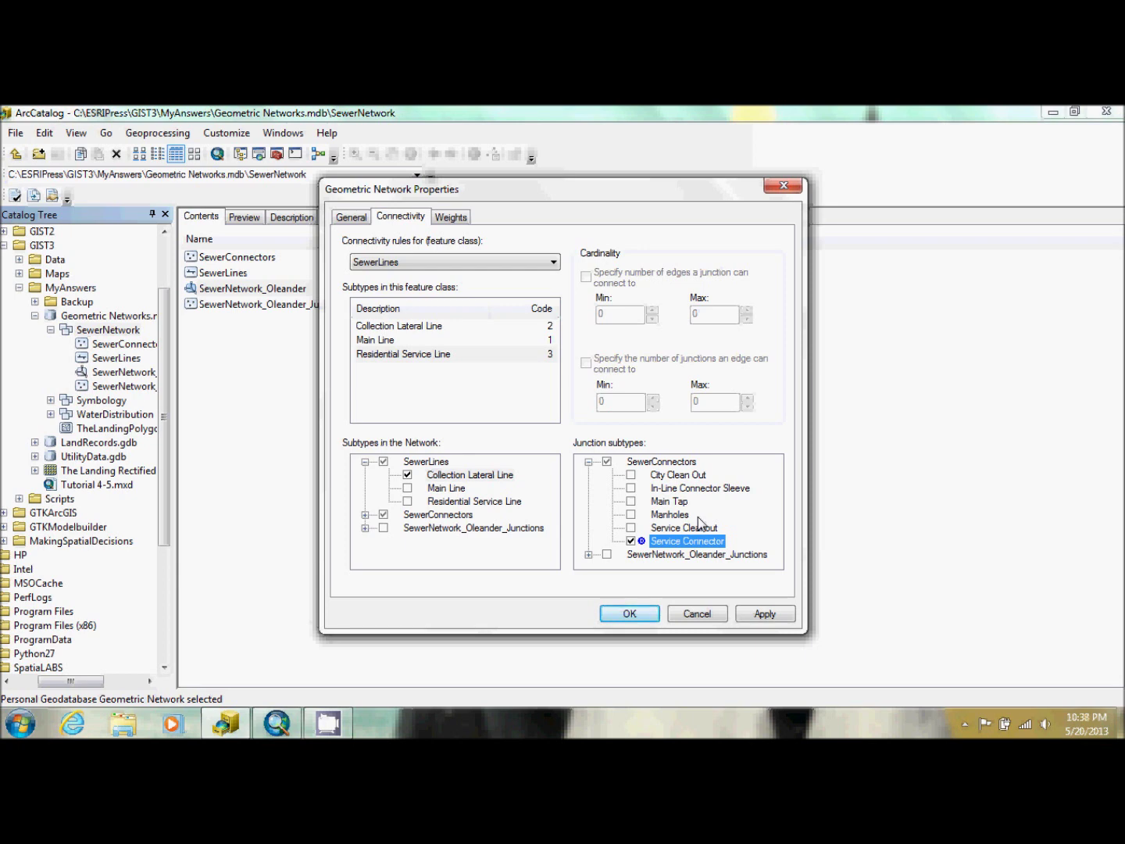
pyautogui.click(631, 514)
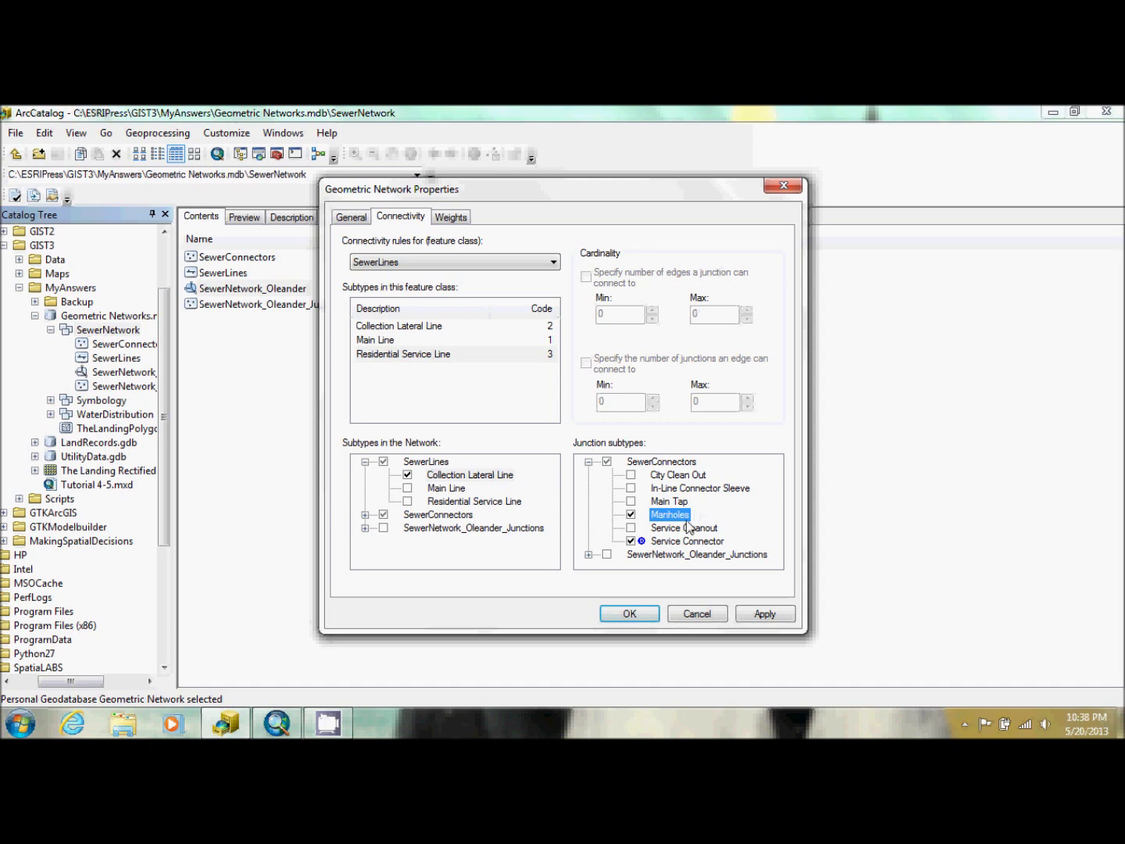
pyautogui.click(607, 555)
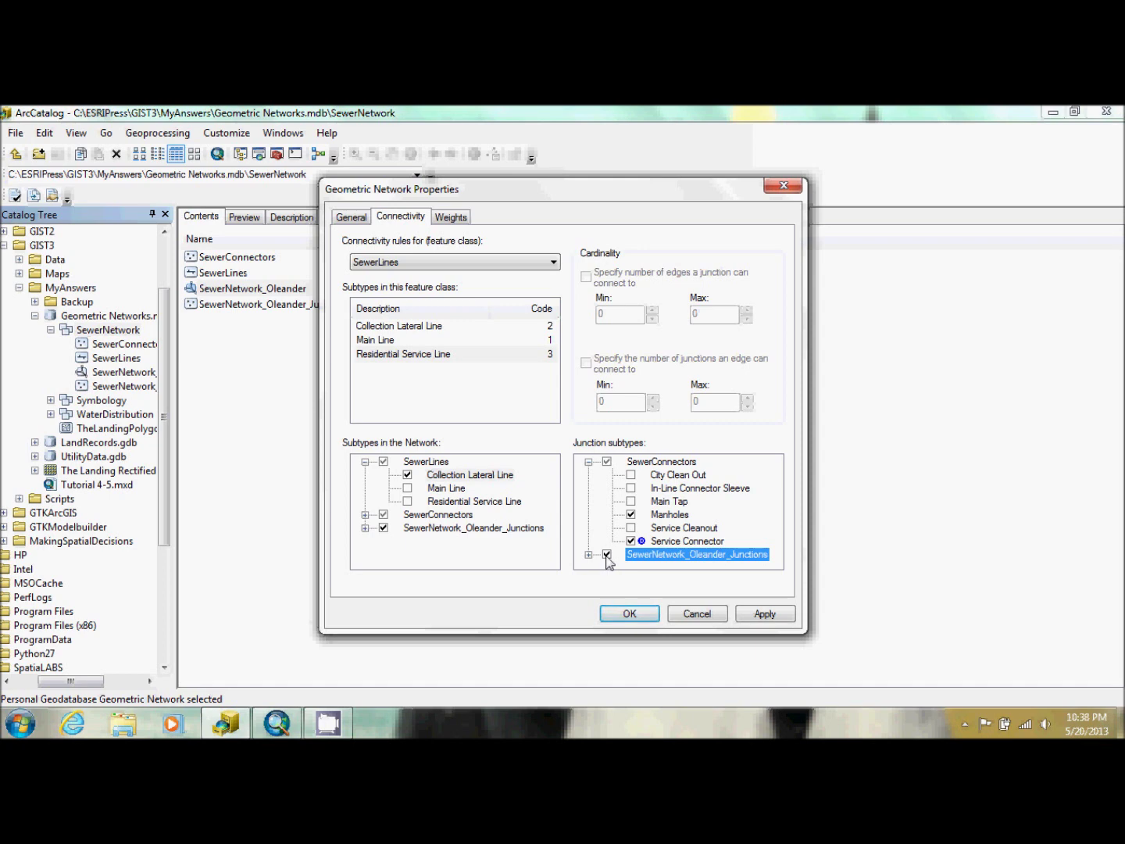
# - Add Service Cleanout to the Residential Service Line rule, make it the default junction, and apply the changes
pyautogui.click(365, 514)
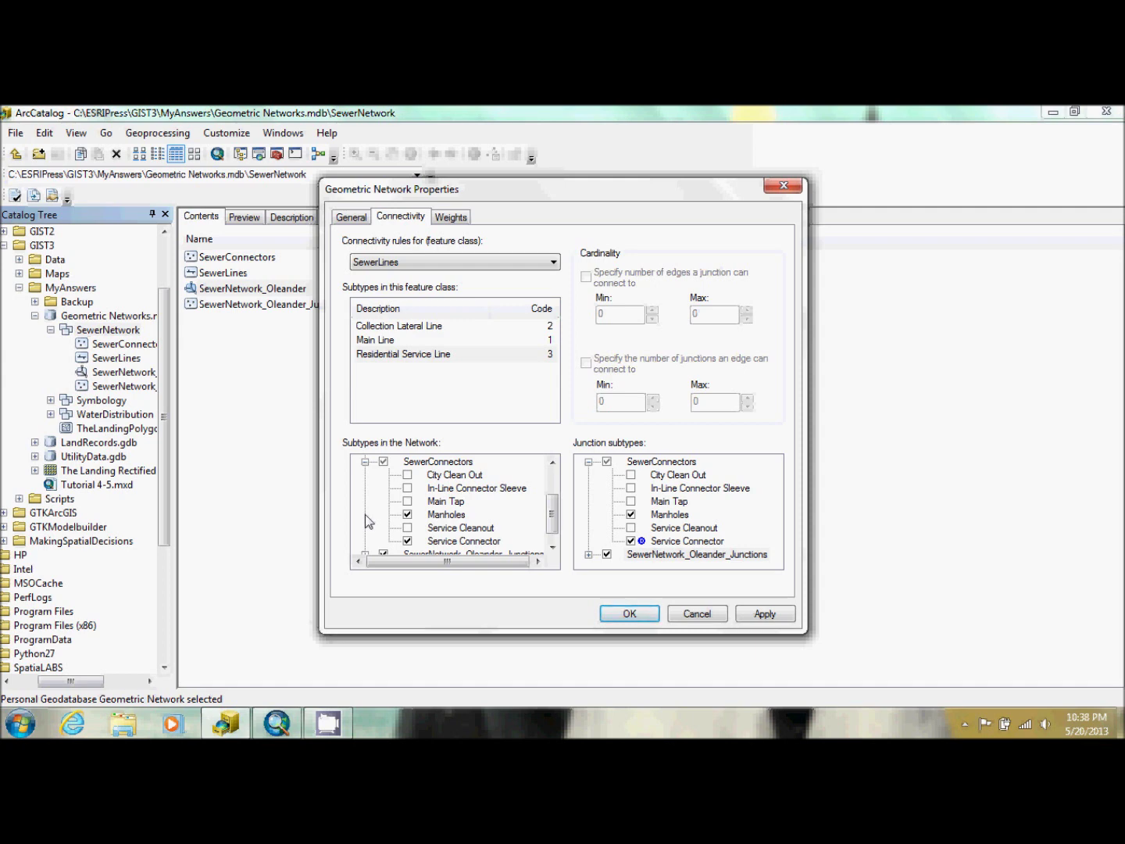
pyautogui.click(407, 529)
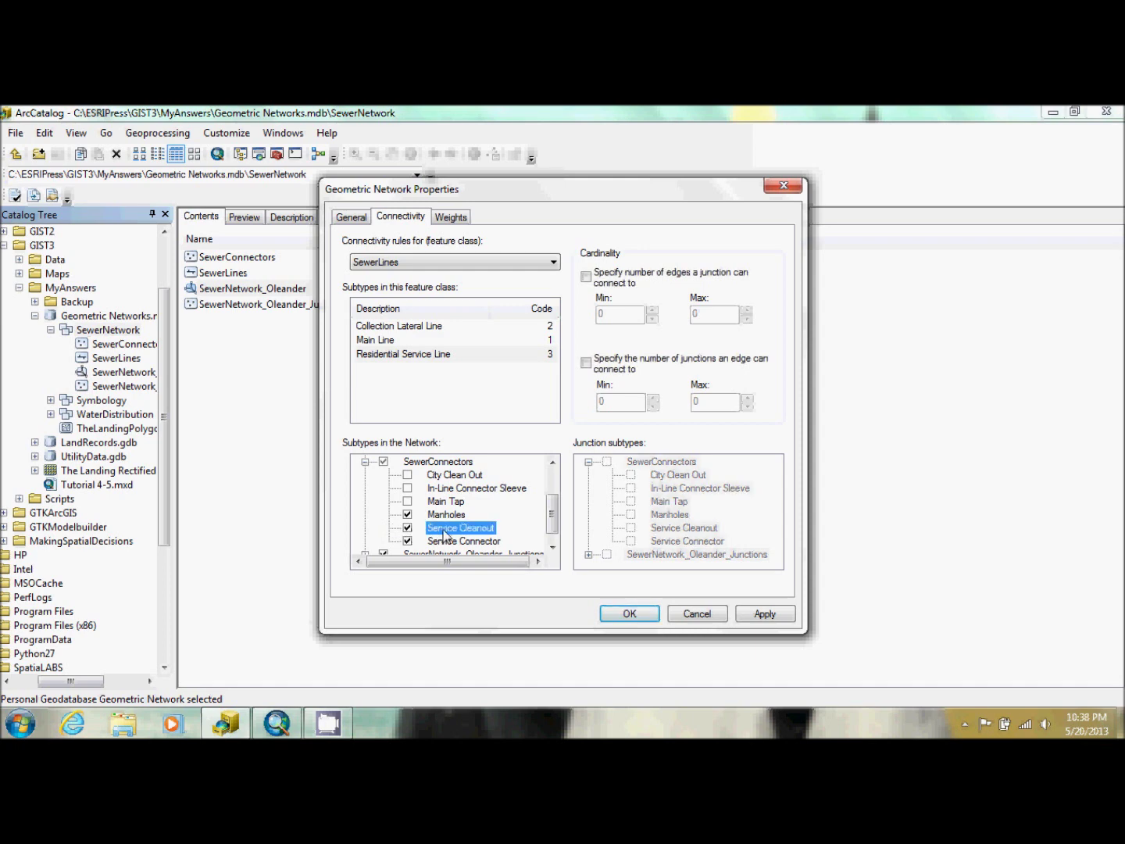
pyautogui.rightClick(444, 531)
pyautogui.click(468, 541)
pyautogui.click(755, 613)
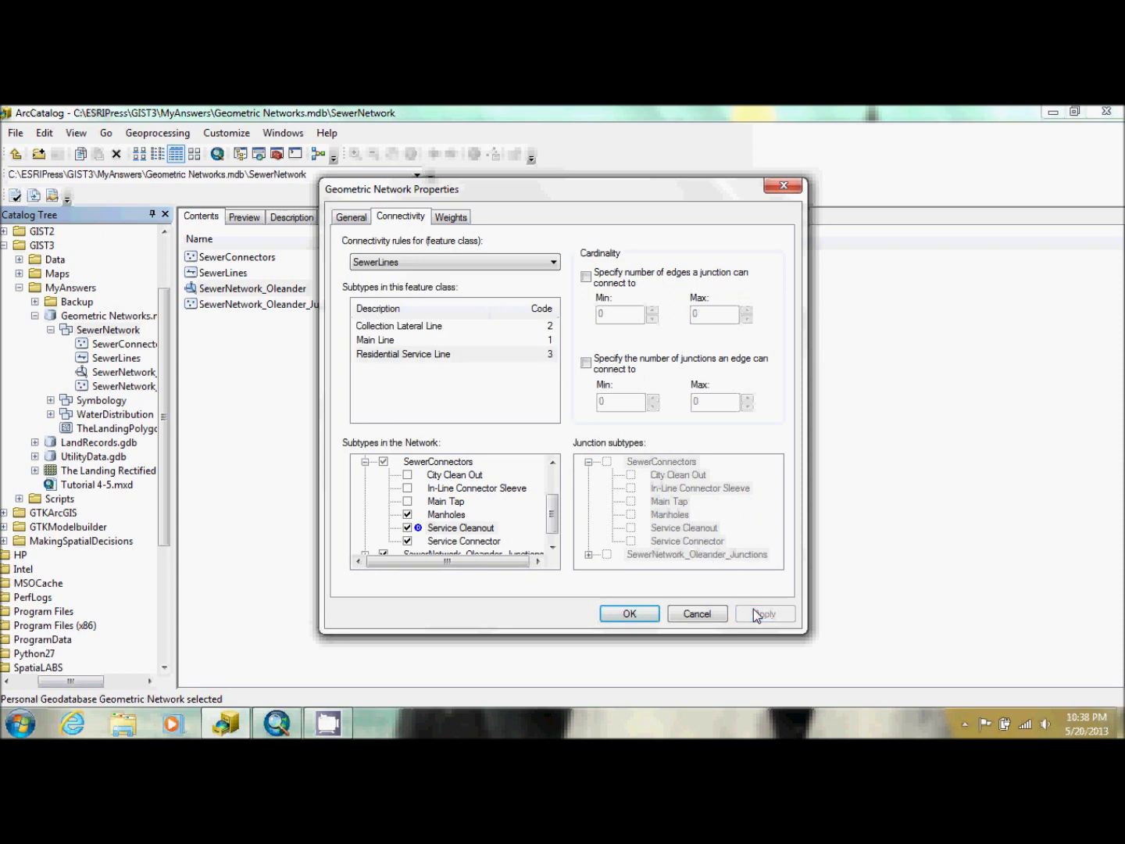
# - In the SewerLines connectivity rules, allow Collection Lateral Line to connect to other Collection Lateral Line features
pyautogui.click(404, 326)
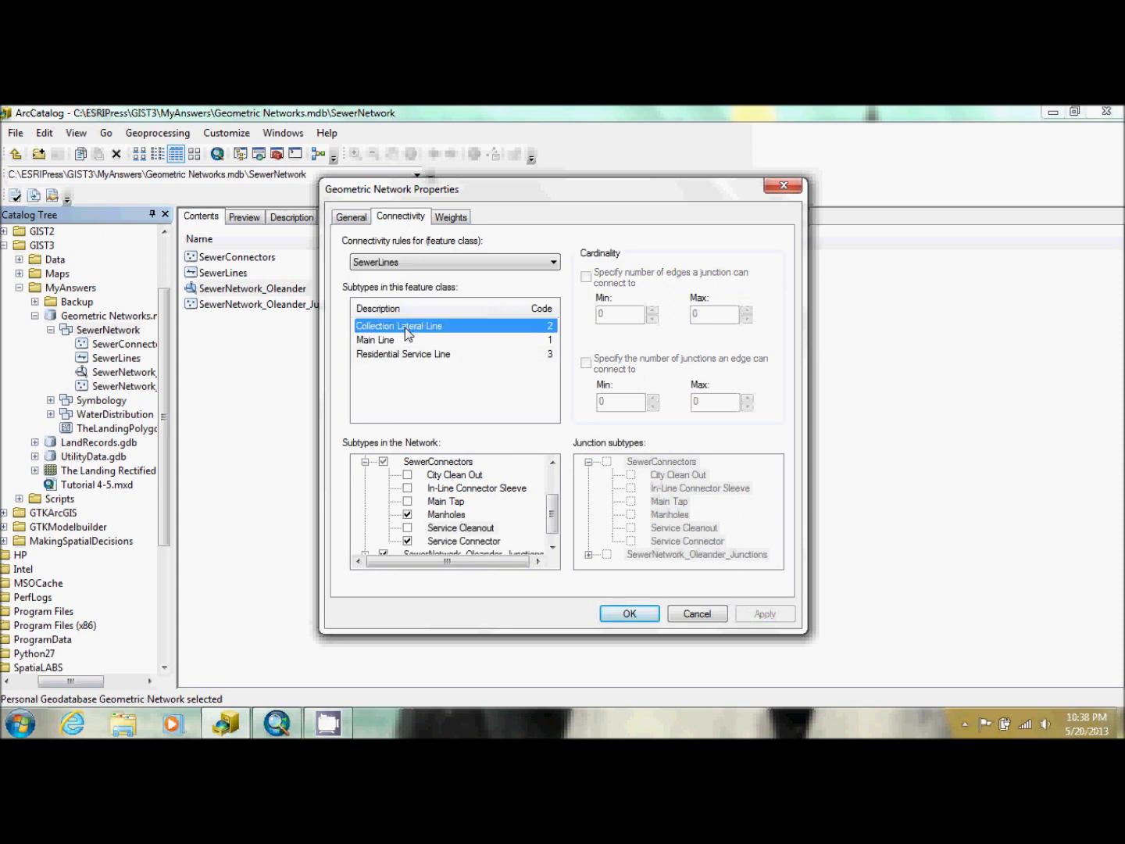
pyautogui.click(553, 475)
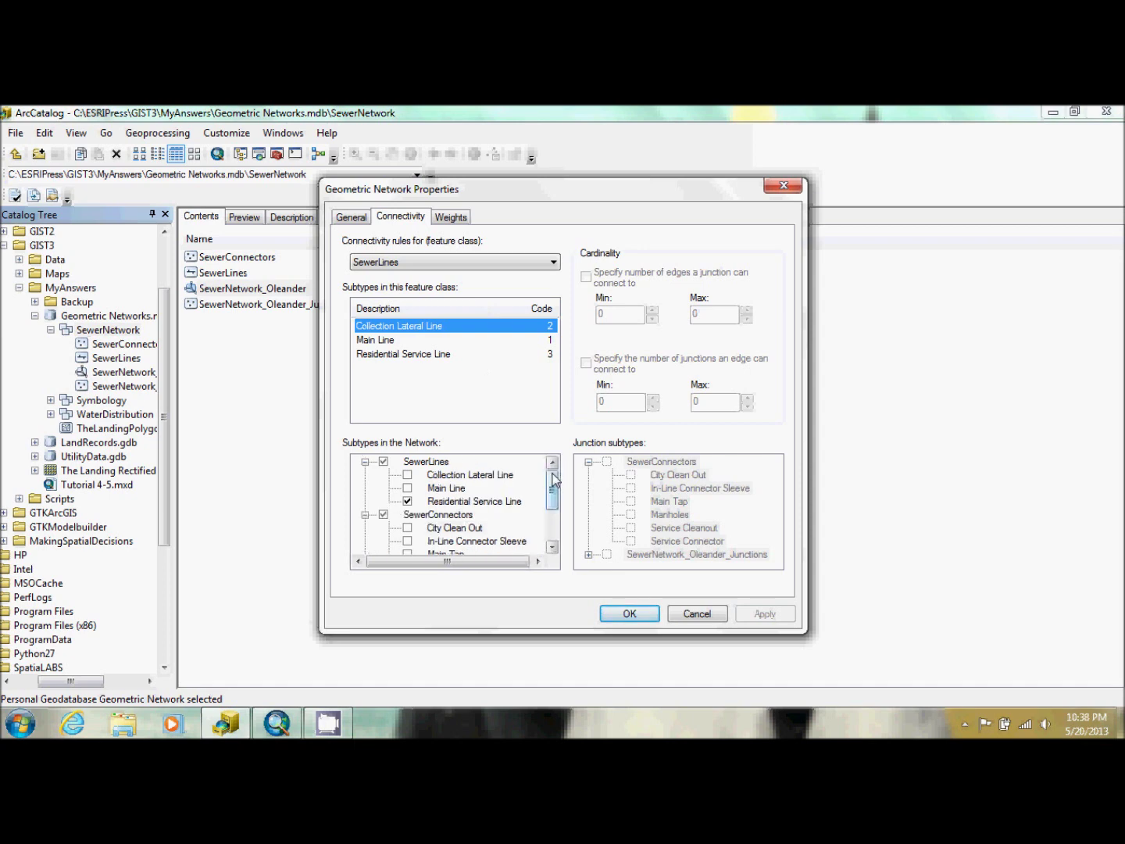
pyautogui.click(407, 475)
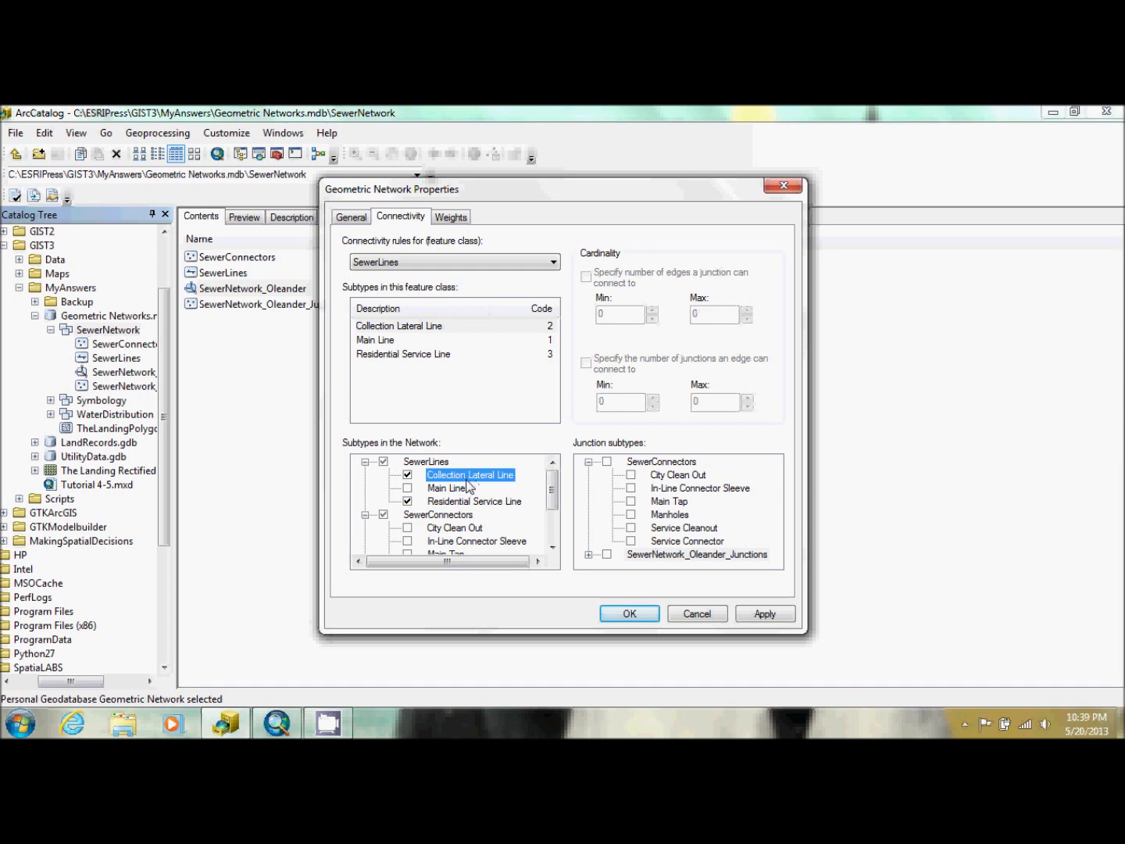
pyautogui.click(553, 548)
pyautogui.click(552, 548)
pyautogui.click(552, 547)
pyautogui.click(552, 548)
pyautogui.click(553, 548)
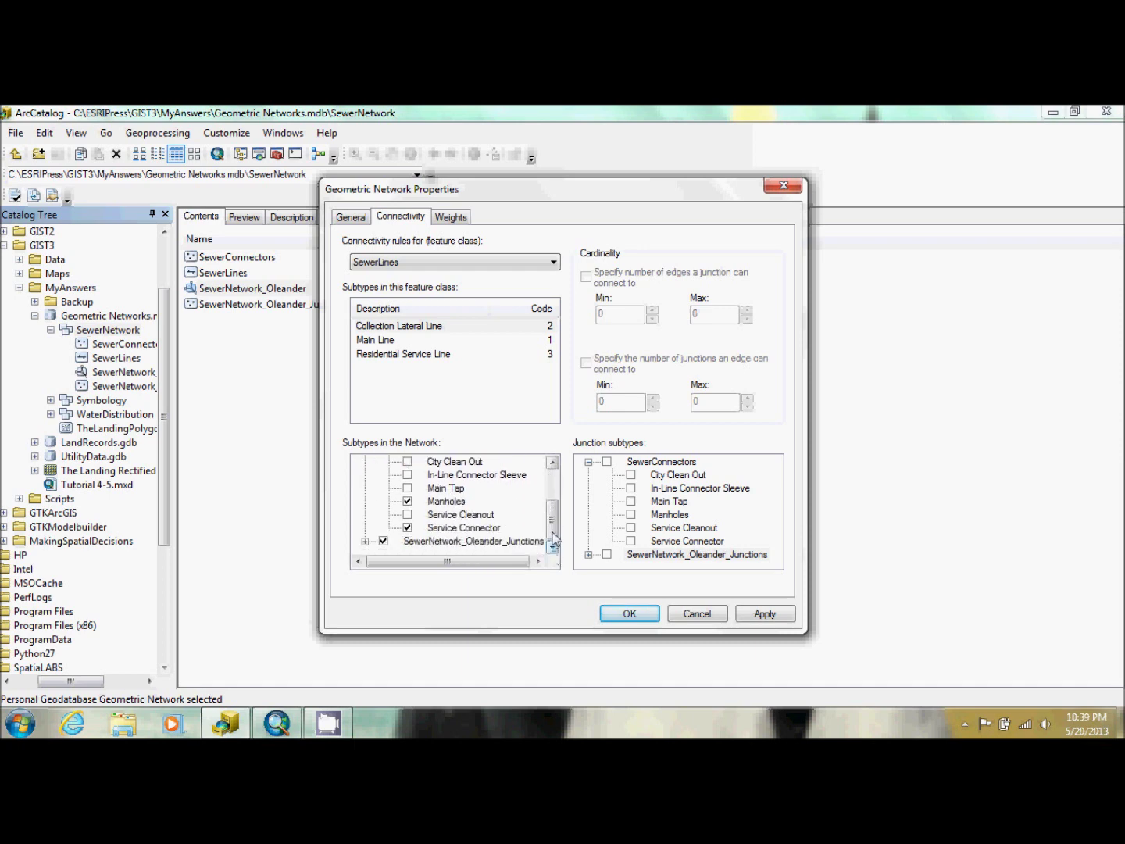
pyautogui.moveTo(553, 522); pyautogui.dragTo(556, 490)
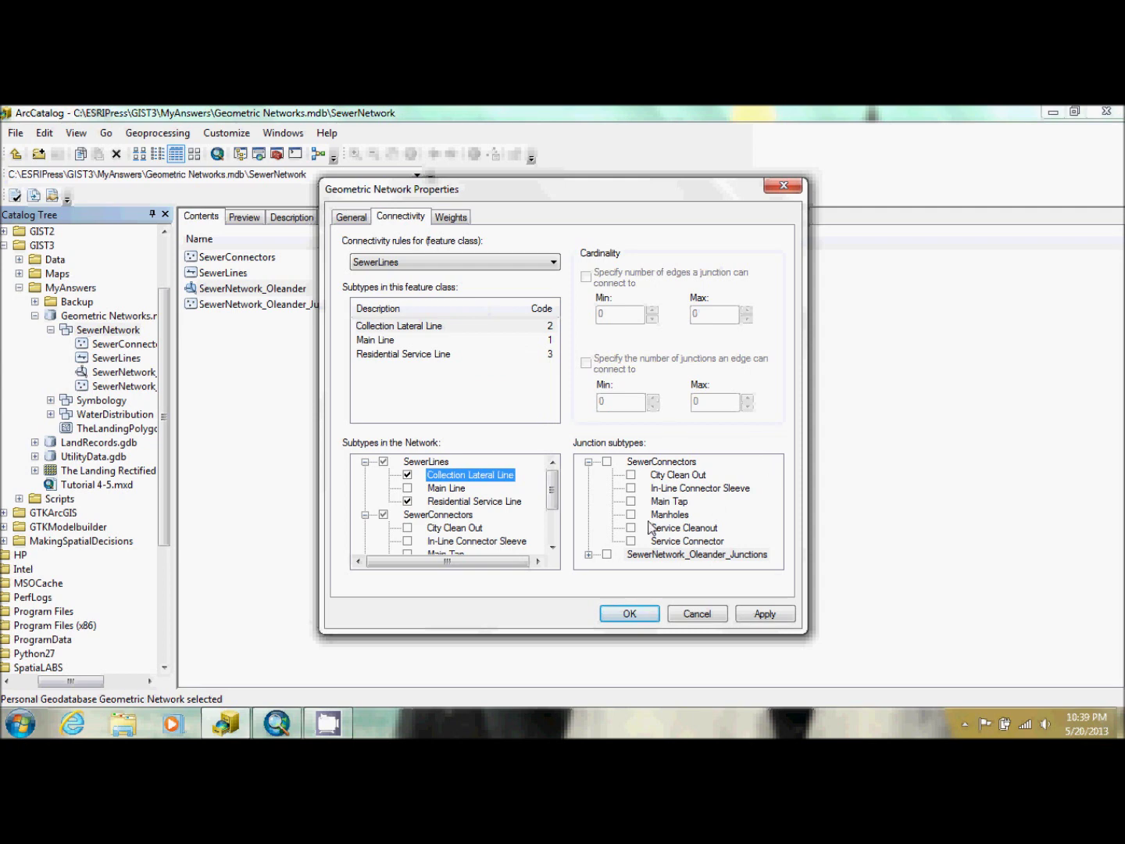
# - Allow Manholes, Service Connector and SewerNetwork_Oleander_Junctions as junctions between Collection Lateral Lines, and apply the changes
pyautogui.click(631, 514)
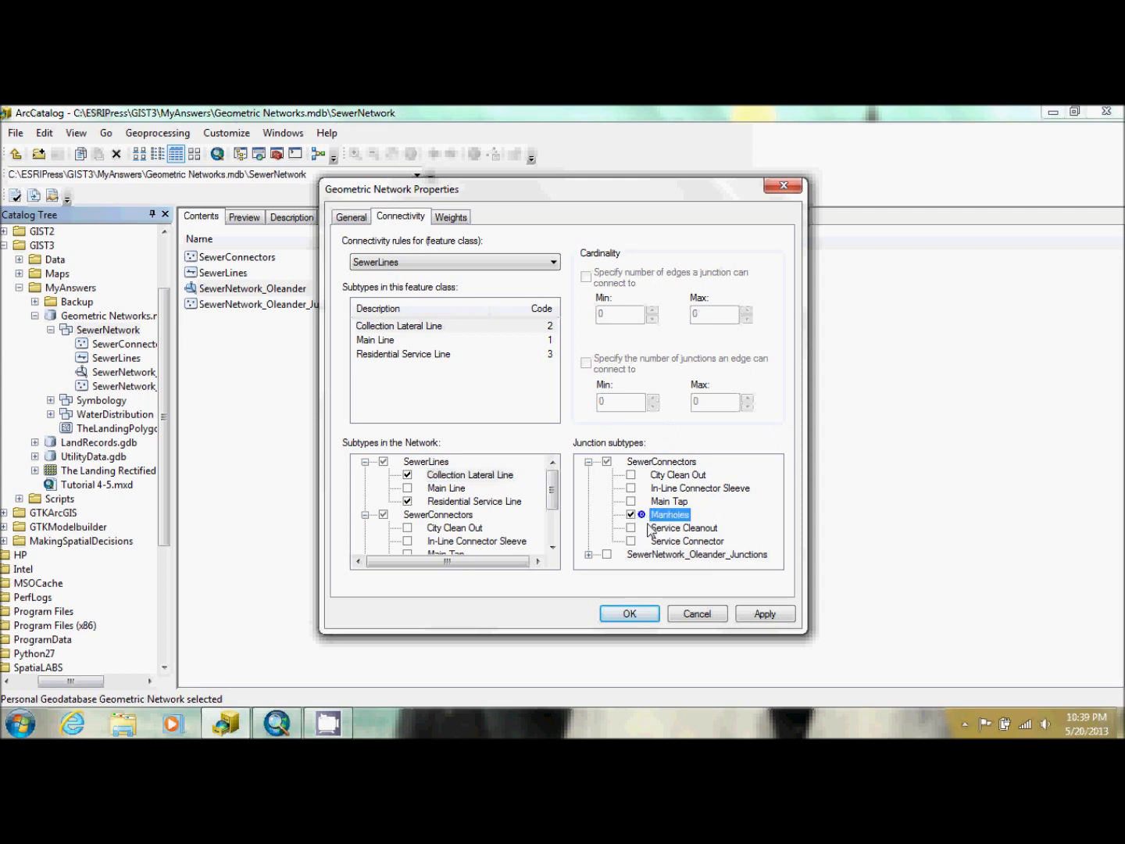
pyautogui.click(631, 541)
pyautogui.click(607, 555)
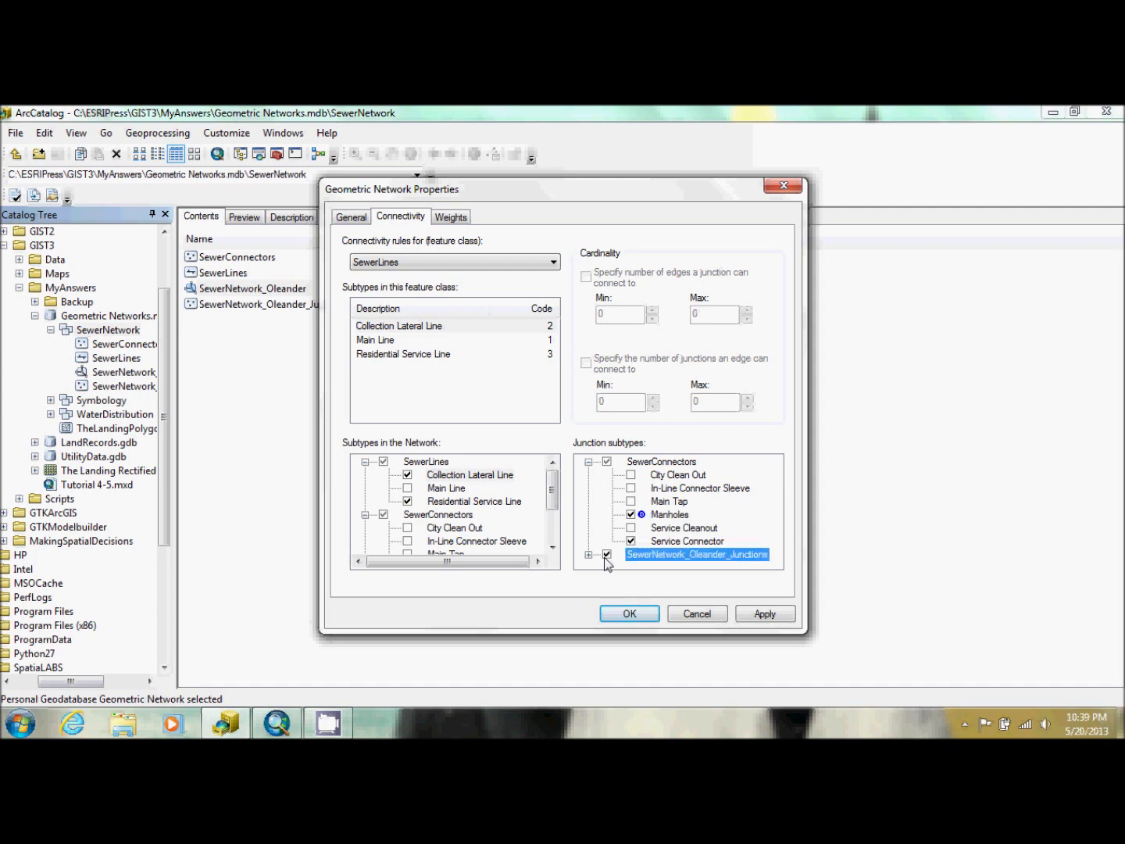
pyautogui.click(758, 615)
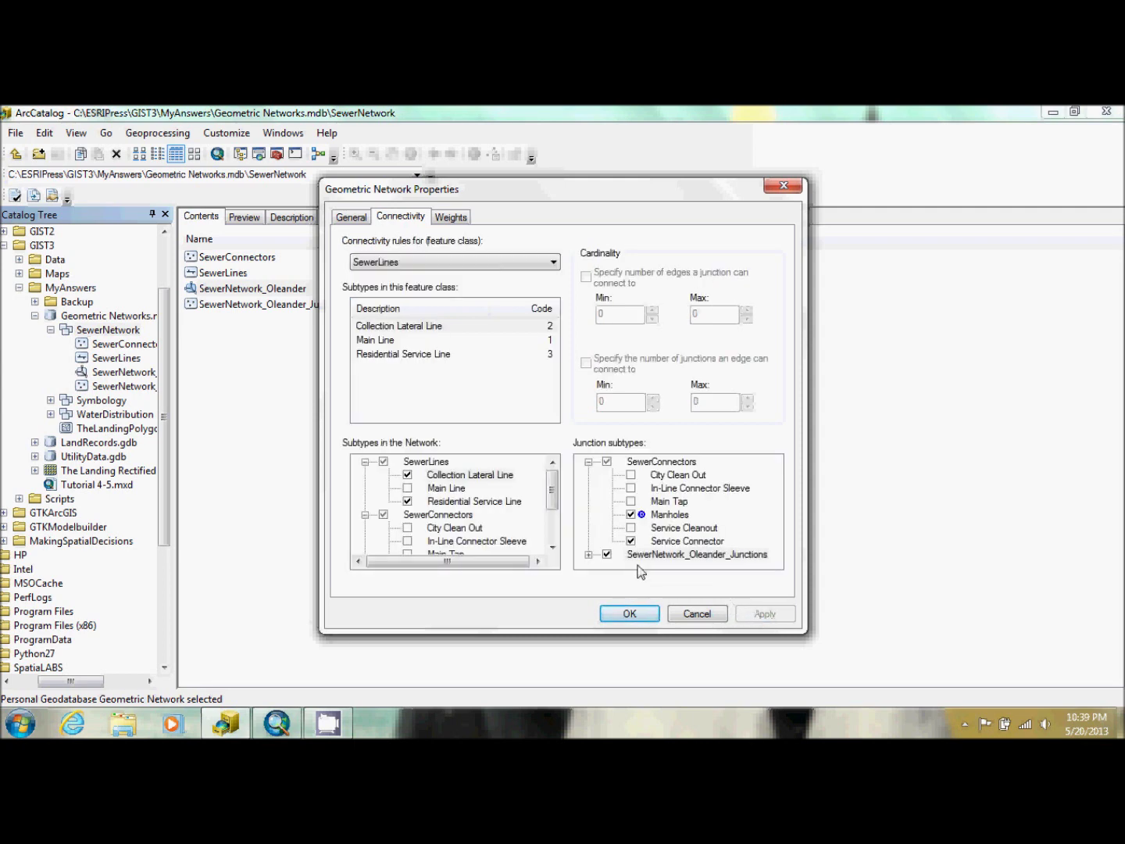
# - Allow Collection Lateral Line to connect to Main Line through Main Tap and SewerNetwork_Oleander_Junctions, and apply the changes
pyautogui.click(408, 488)
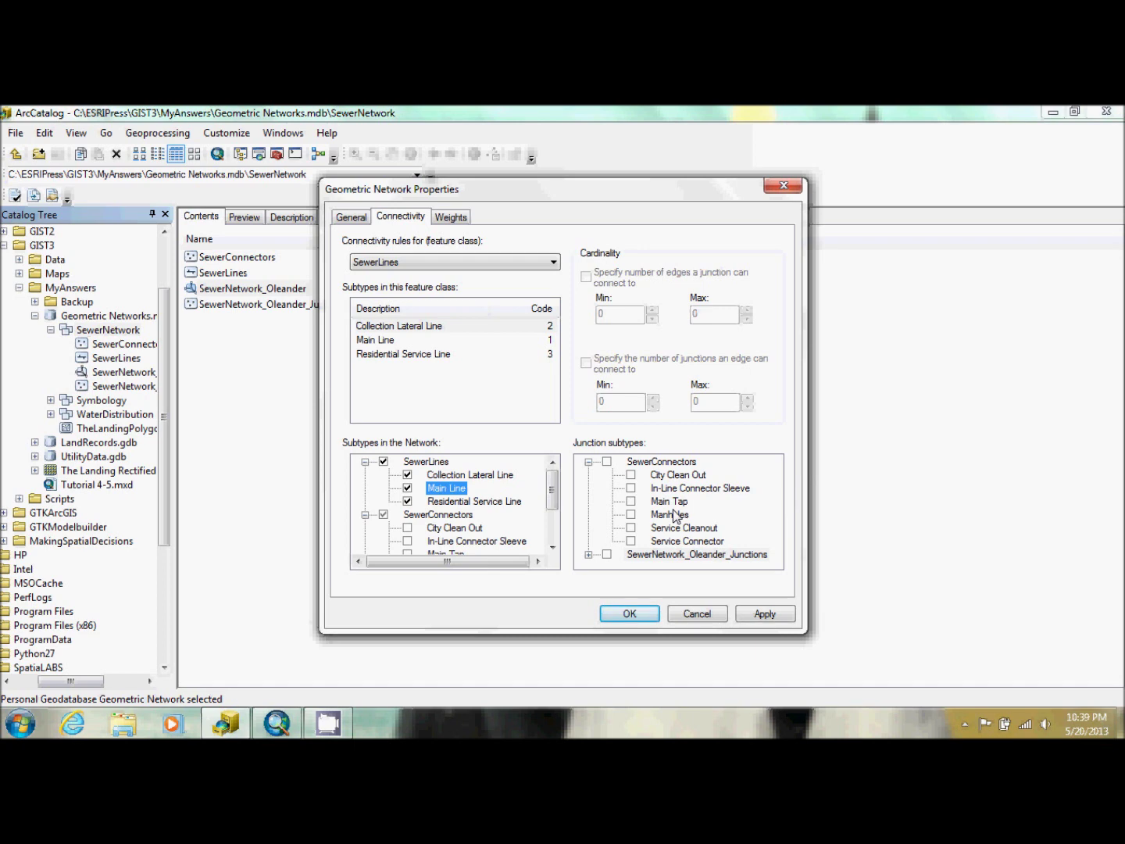
pyautogui.click(630, 502)
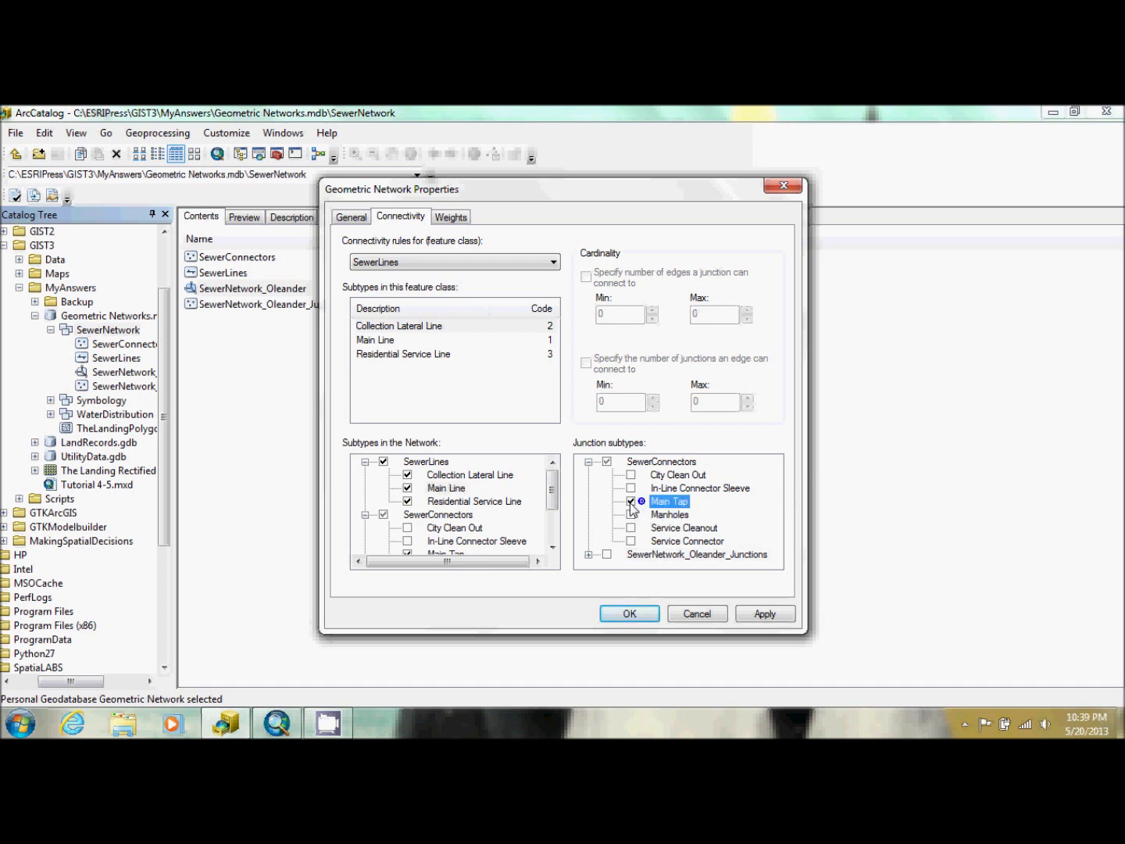
pyautogui.click(607, 555)
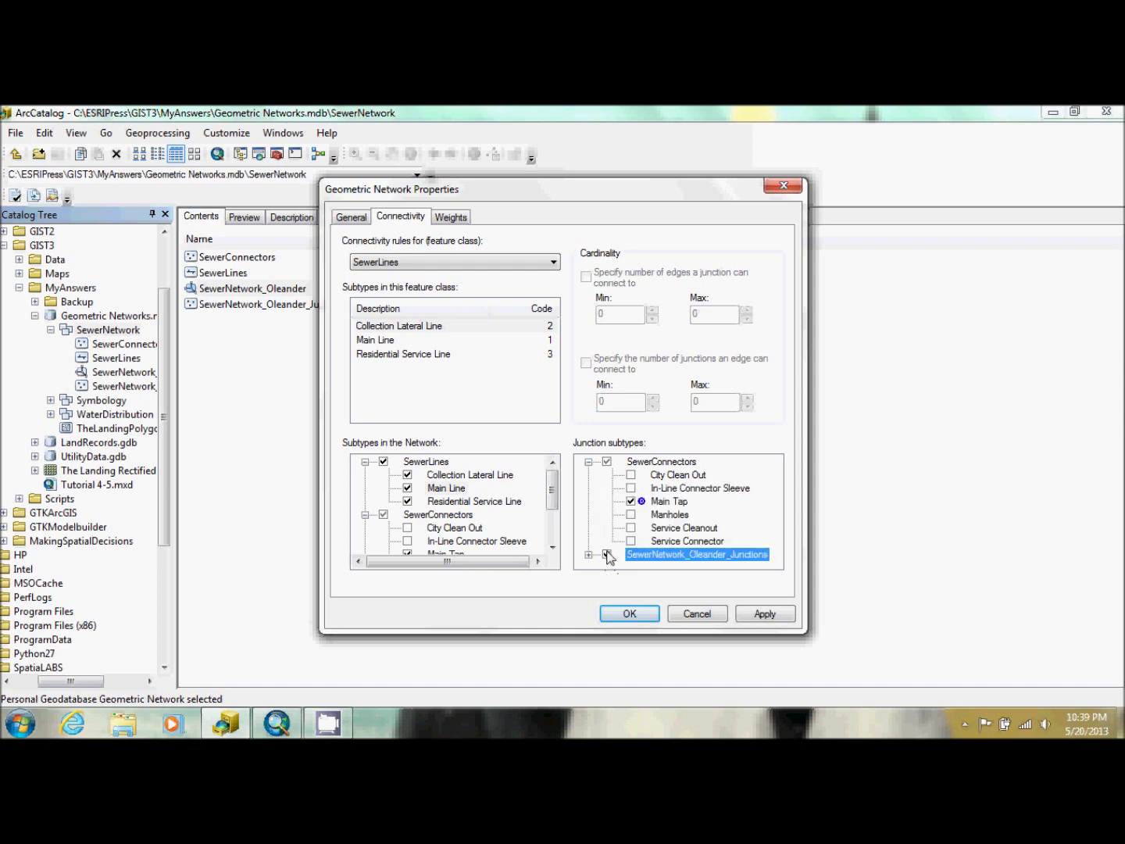
pyautogui.click(762, 615)
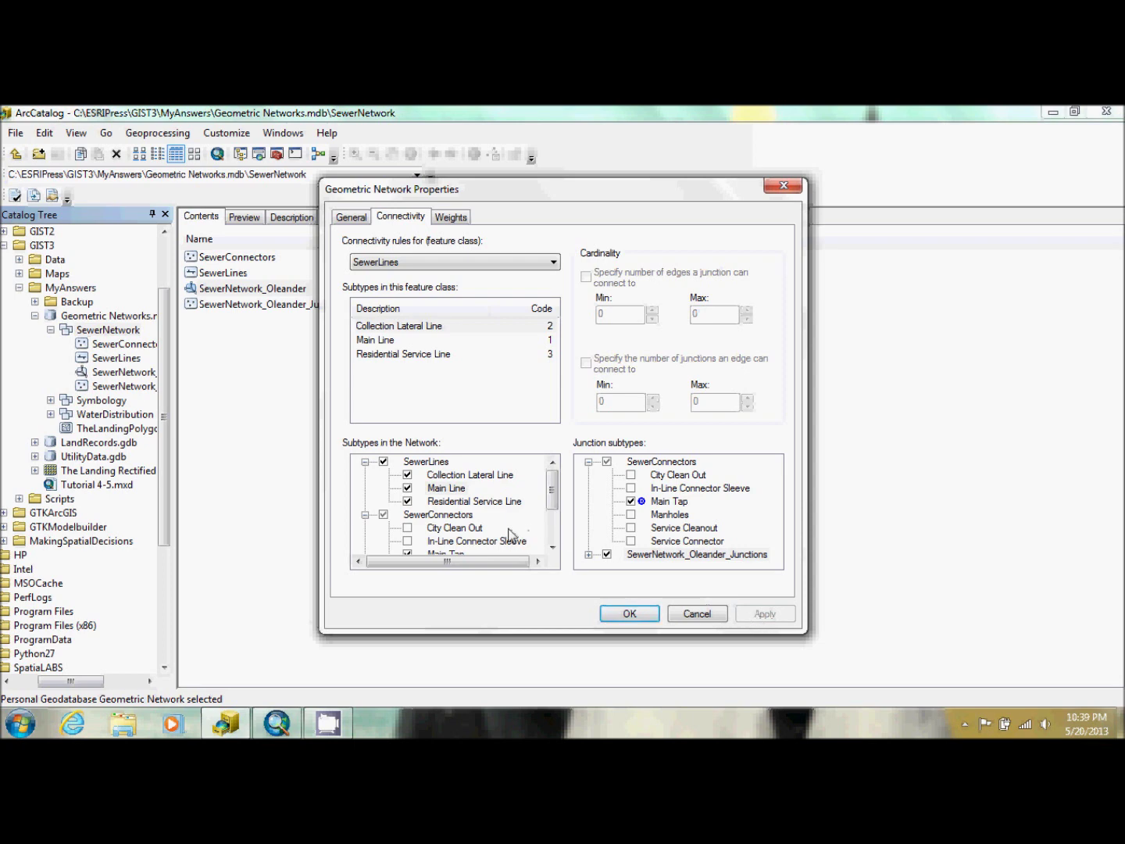
# - For Collection Lateral Line, make Manholes the default junction, add City Clean Out to the rule, and apply the changes
pyautogui.click(552, 547)
pyautogui.click(552, 548)
pyautogui.click(552, 548)
pyautogui.click(553, 548)
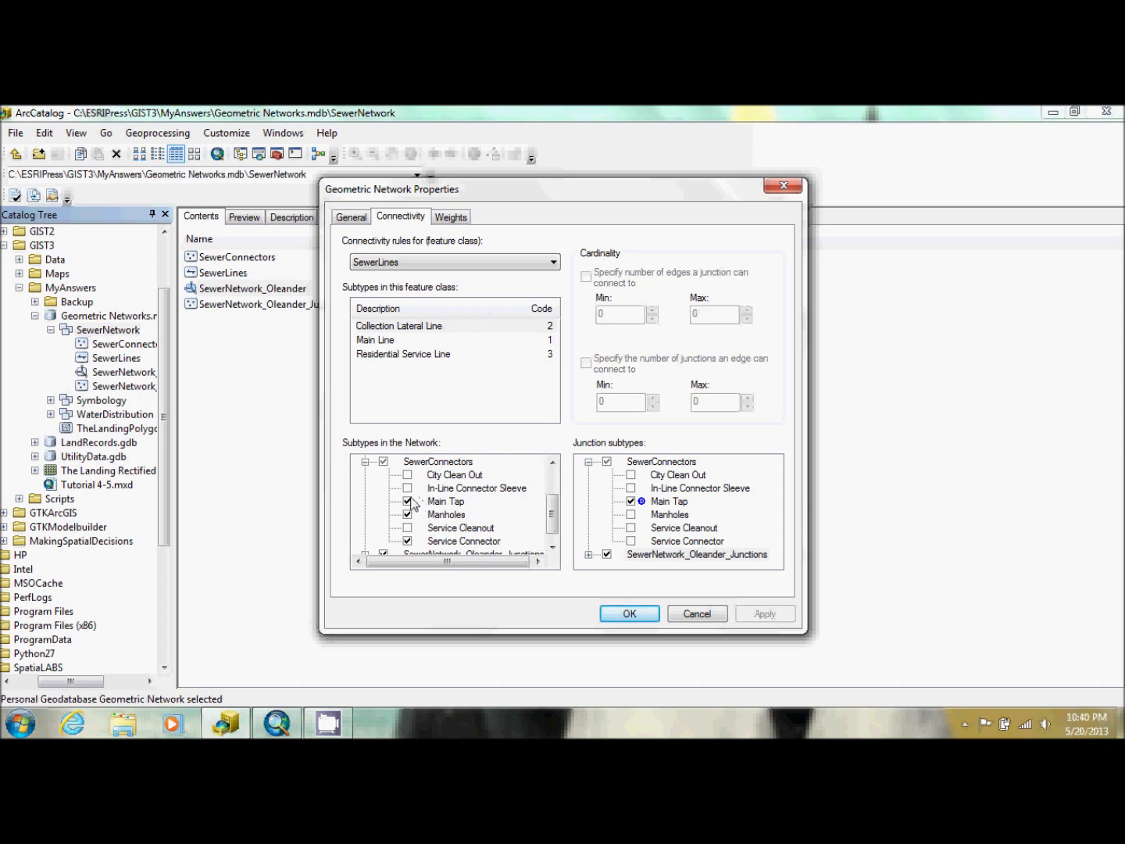
pyautogui.rightClick(434, 516)
pyautogui.click(466, 530)
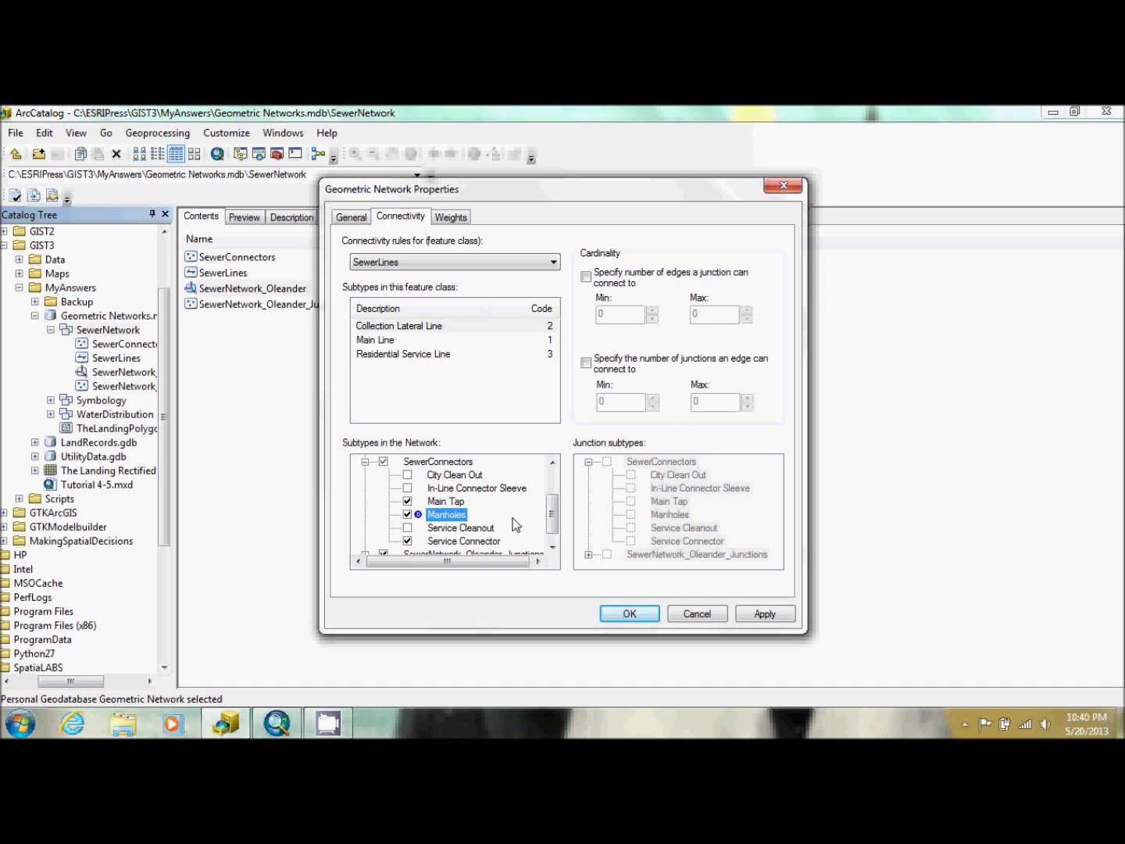
pyautogui.click(408, 474)
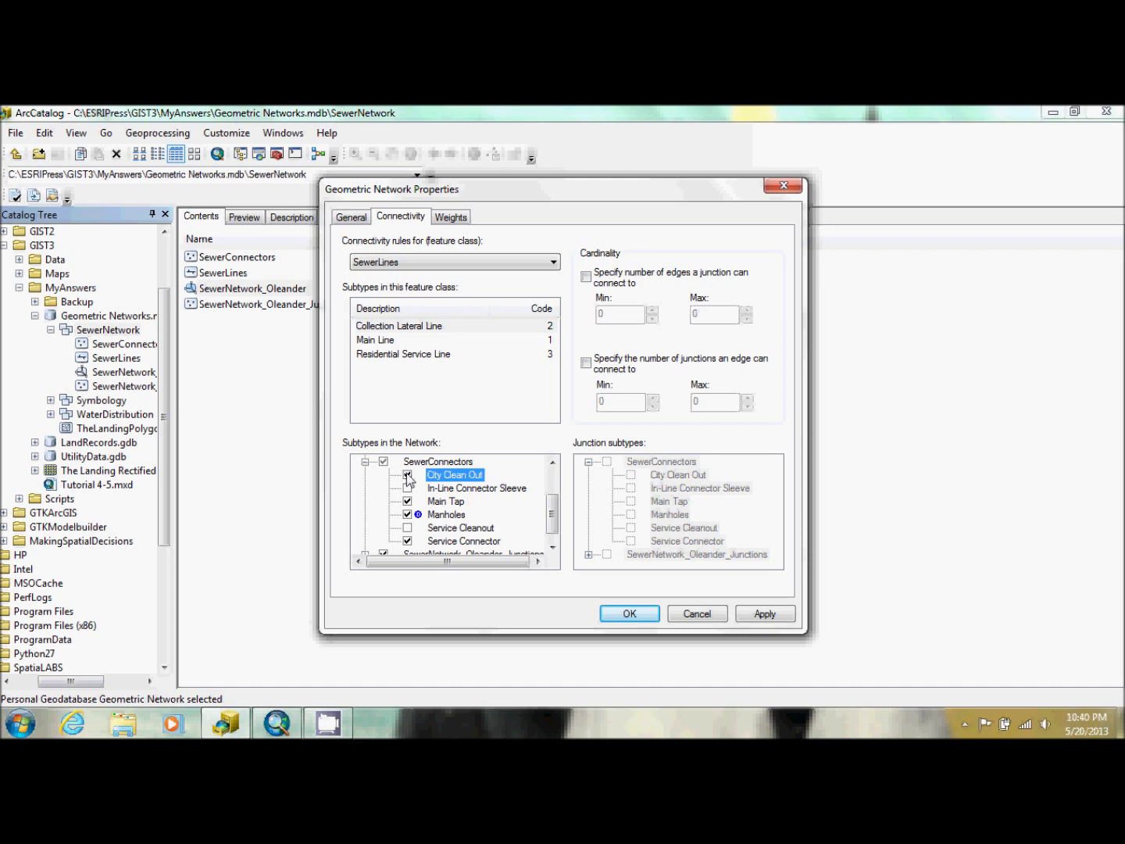
pyautogui.click(771, 617)
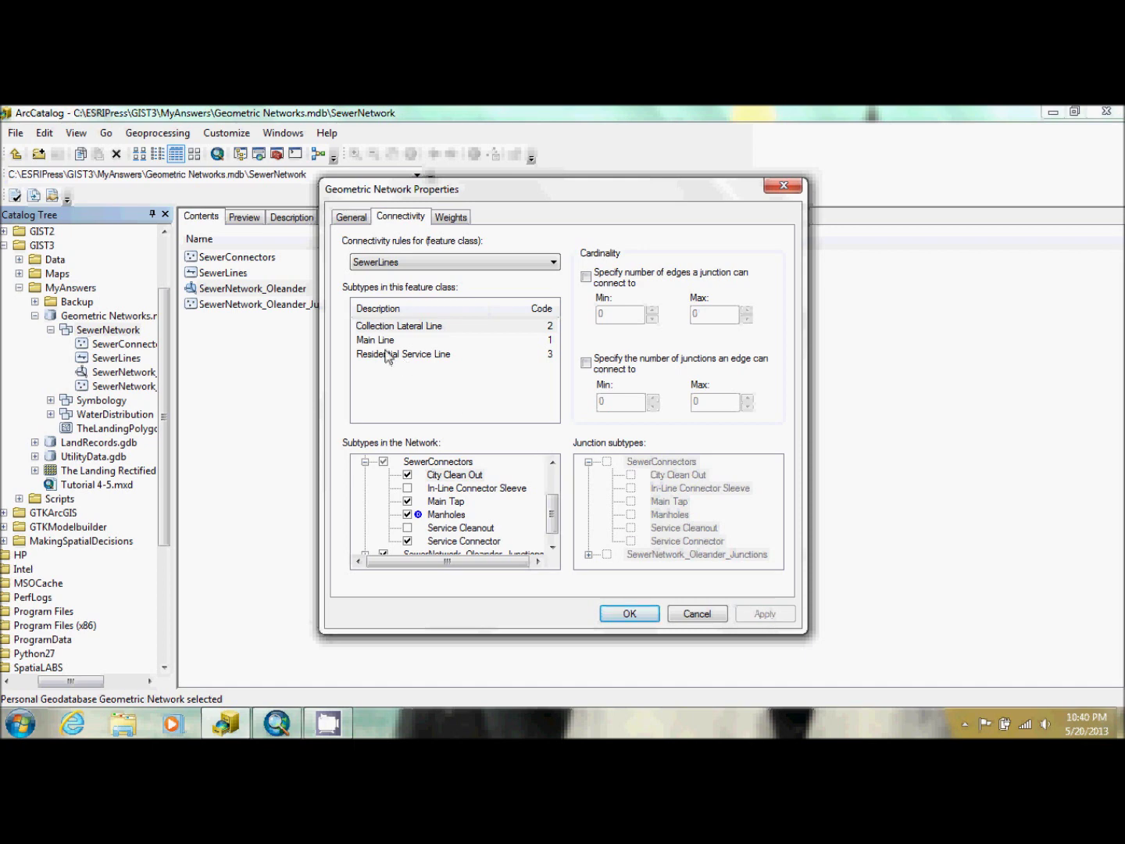
# - Switch to the Main Line subtype's rules and allow Main Line to connect to other Main Line features
pyautogui.click(385, 342)
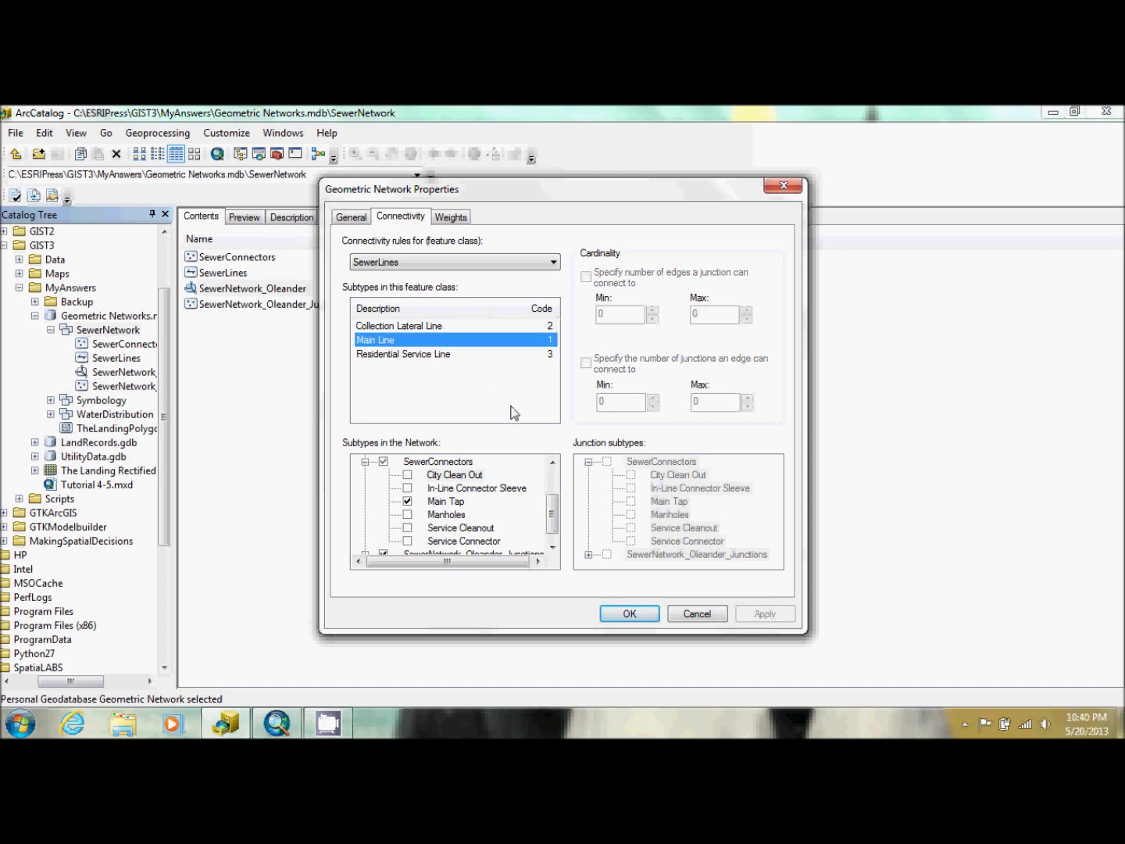
pyautogui.click(553, 463)
pyautogui.click(553, 463)
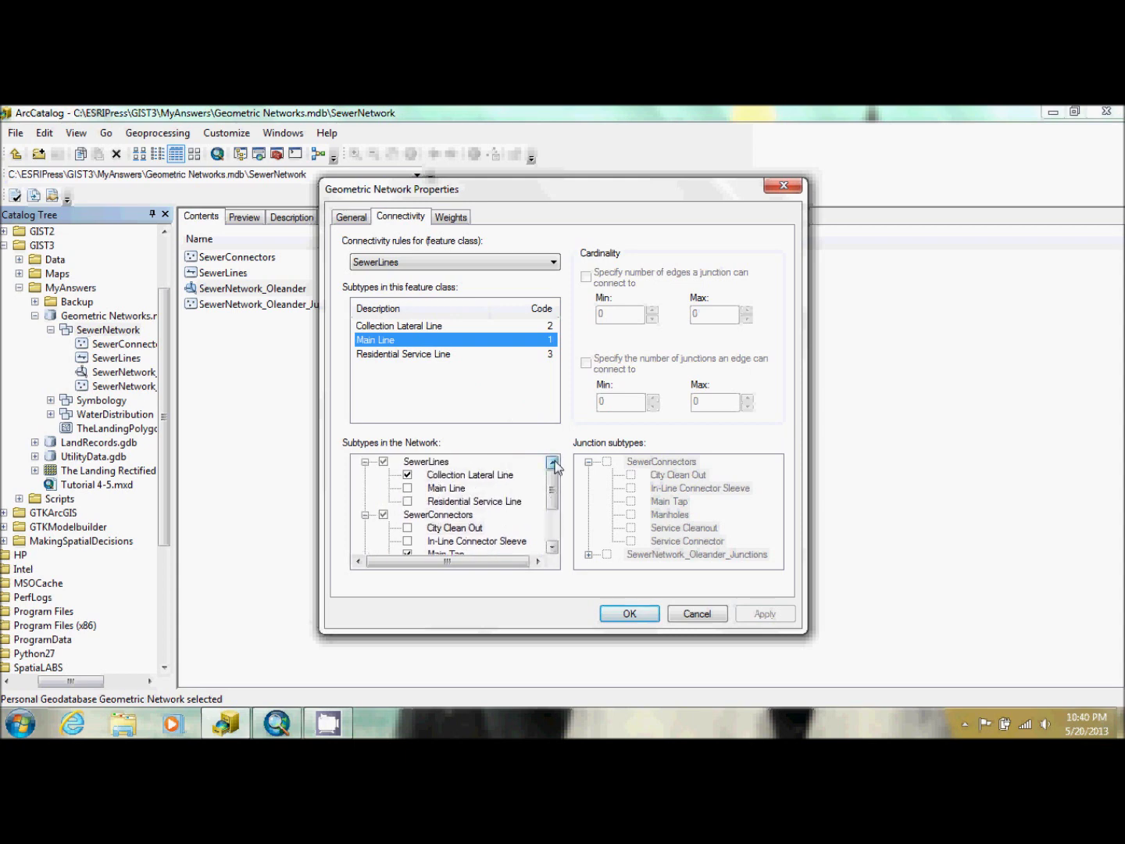
pyautogui.click(407, 488)
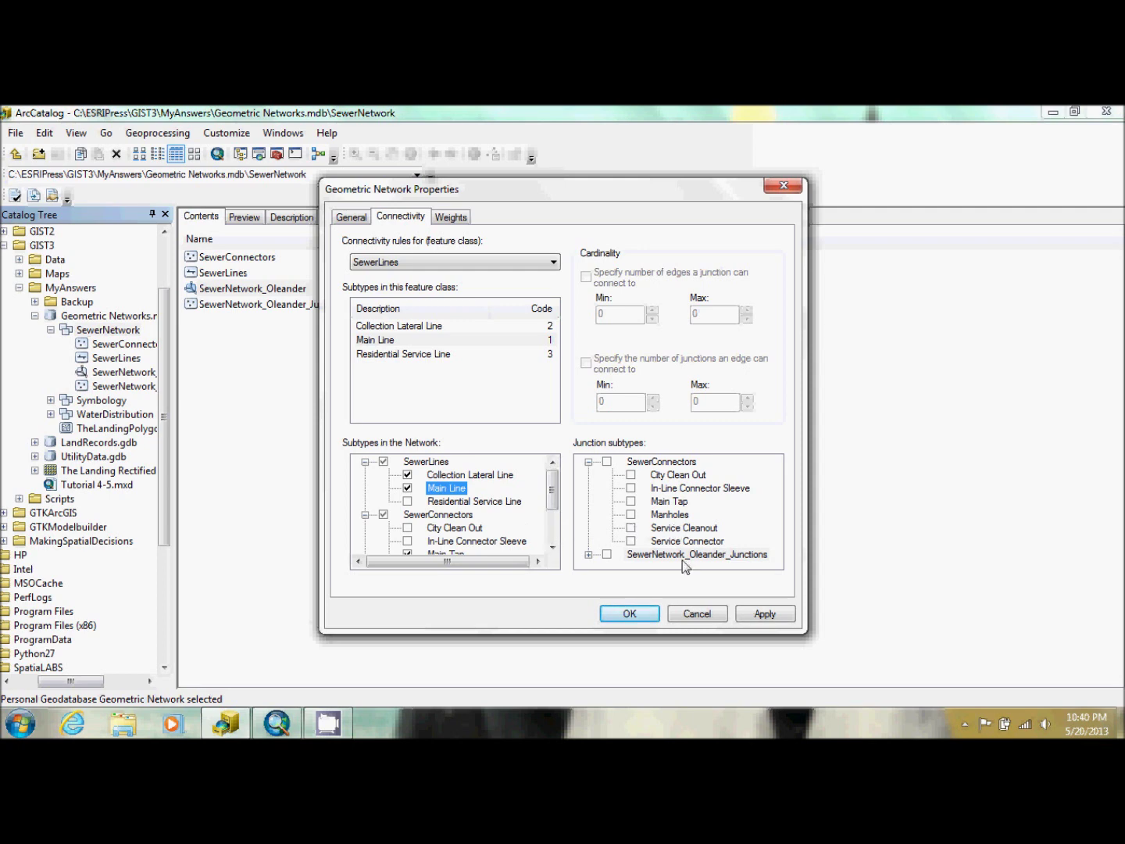
# - Allow In-Line Connector Sleeve and SewerNetwork_Oleander_Junctions as junctions between Main Lines, and apply the changes
pyautogui.click(639, 490)
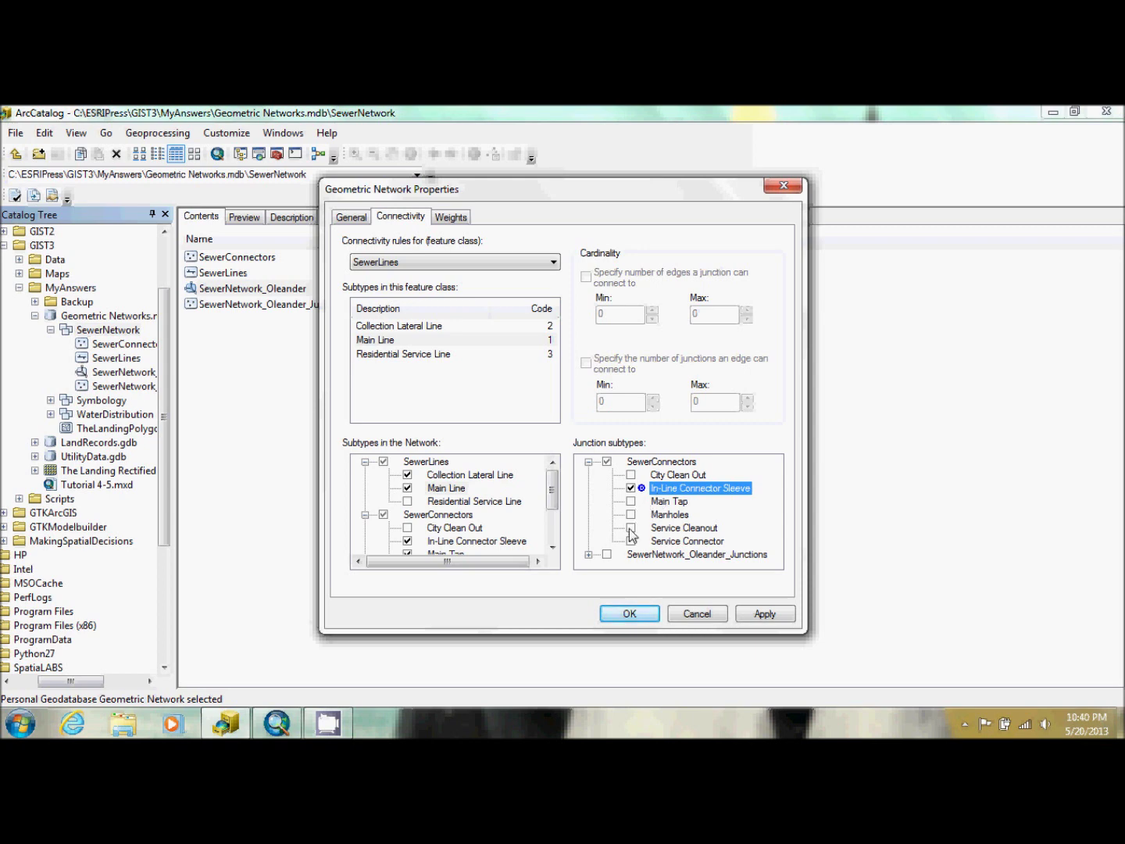
pyautogui.click(588, 554)
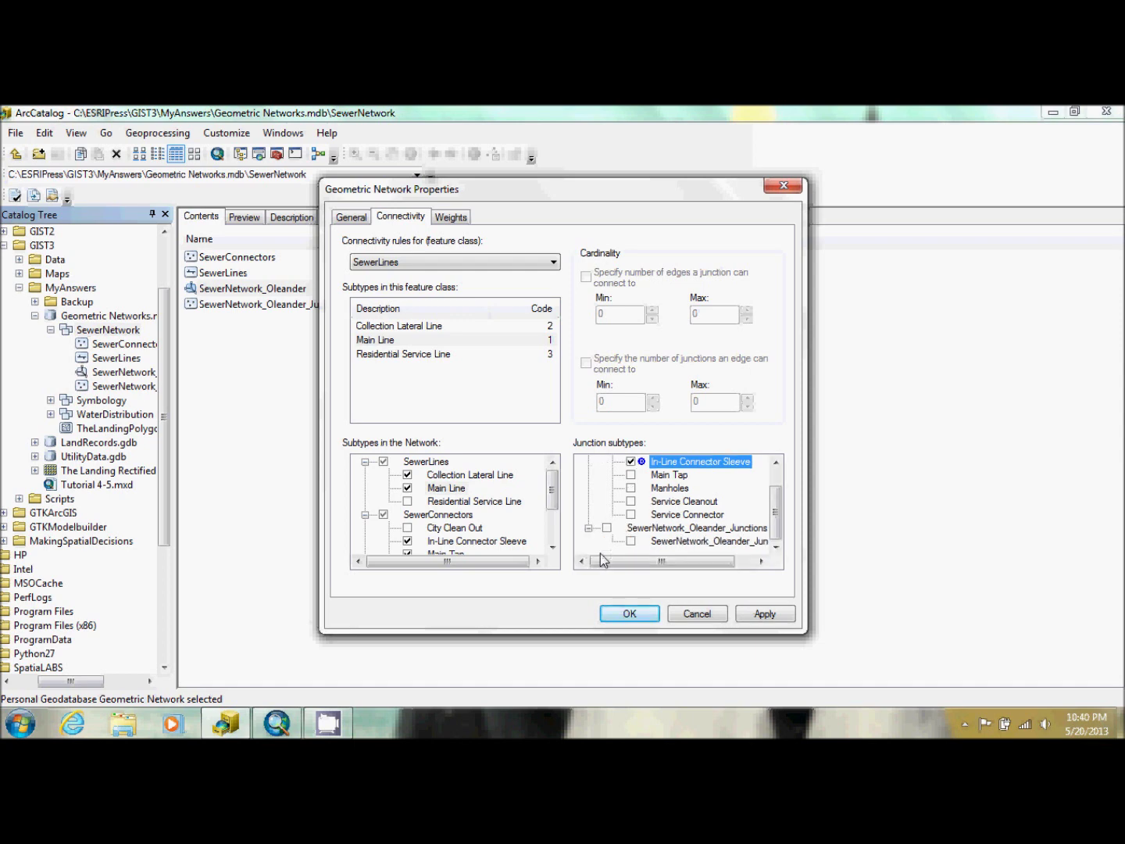
pyautogui.click(588, 528)
pyautogui.click(606, 541)
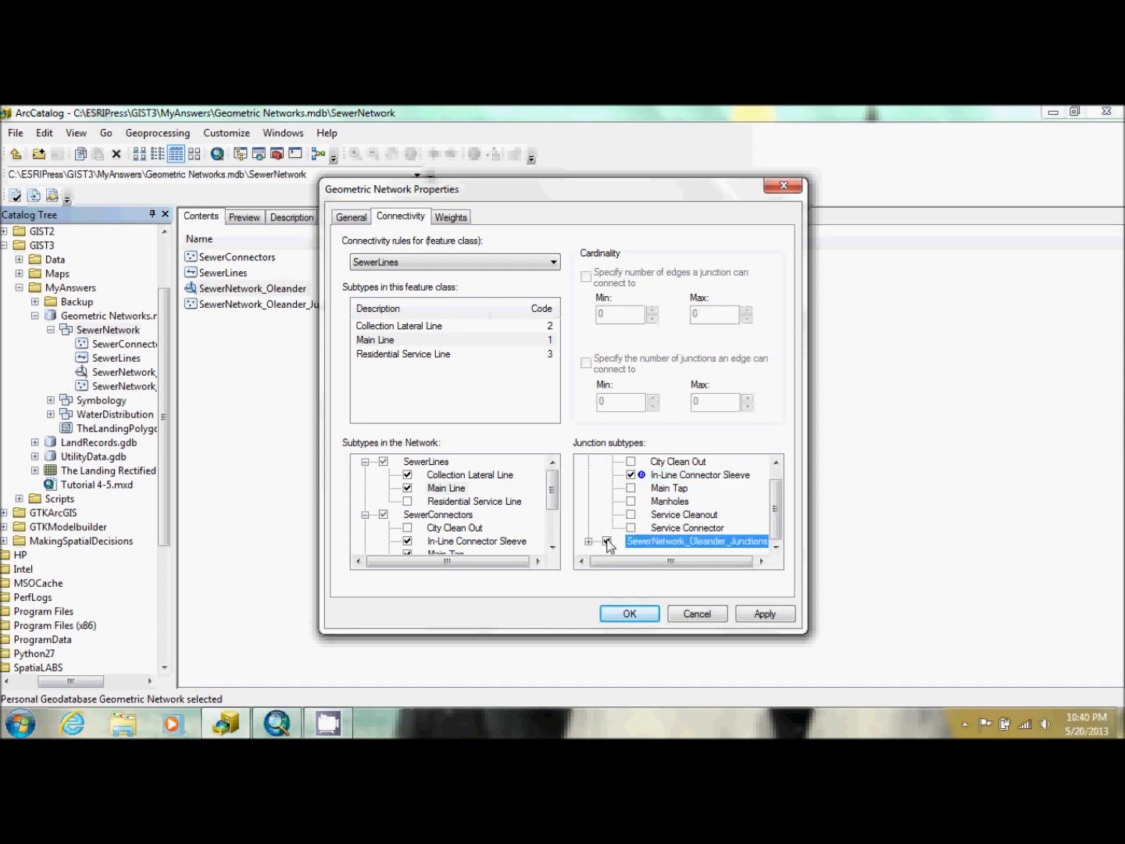
pyautogui.click(588, 540)
pyautogui.click(588, 529)
pyautogui.click(774, 616)
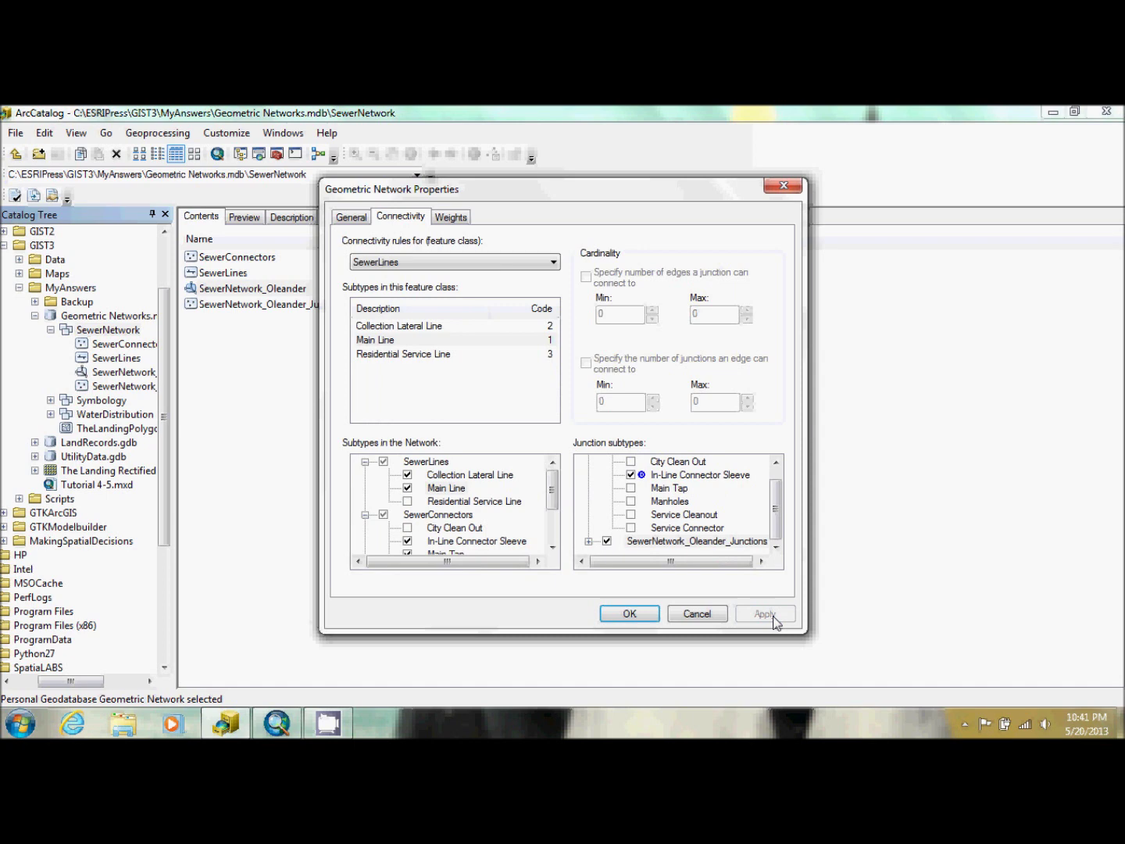
# - Add Manholes to the Main Line rule as the default junction, then apply the changes and close the network properties
pyautogui.click(552, 546)
pyautogui.click(552, 547)
pyautogui.click(552, 546)
pyautogui.click(552, 546)
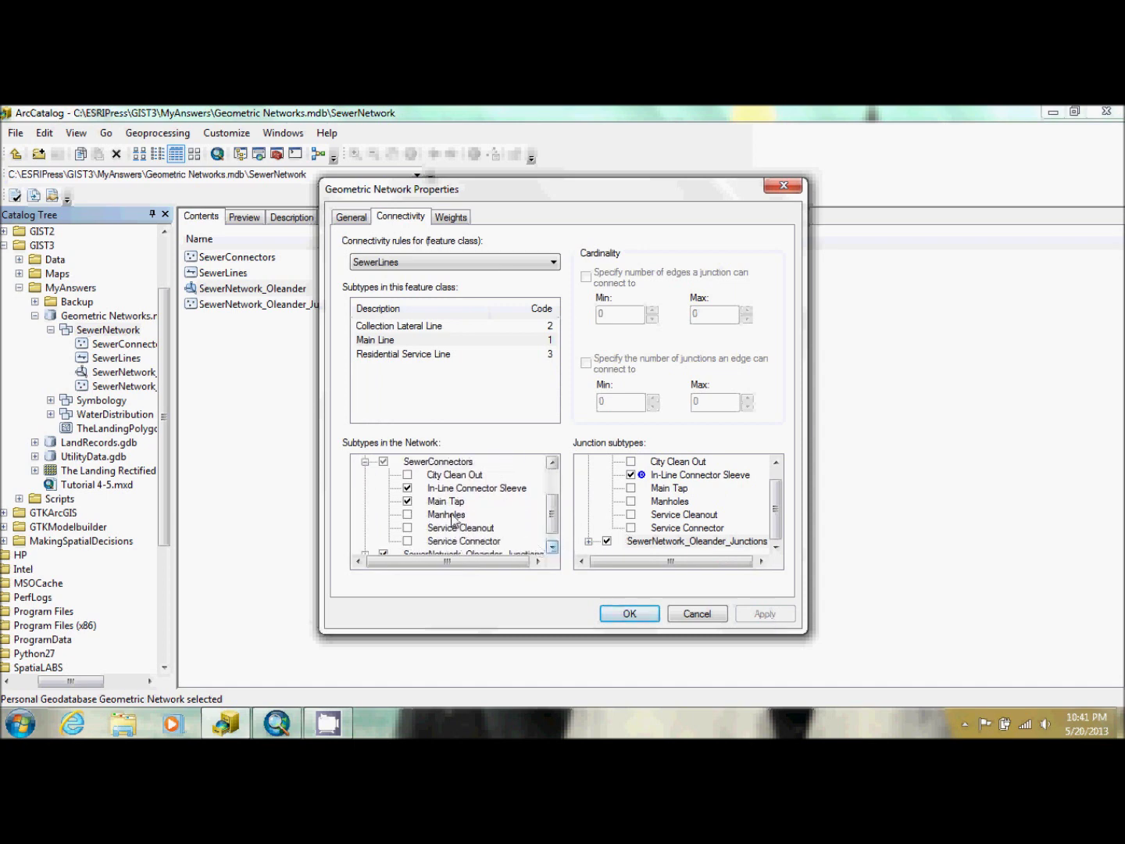
pyautogui.click(408, 515)
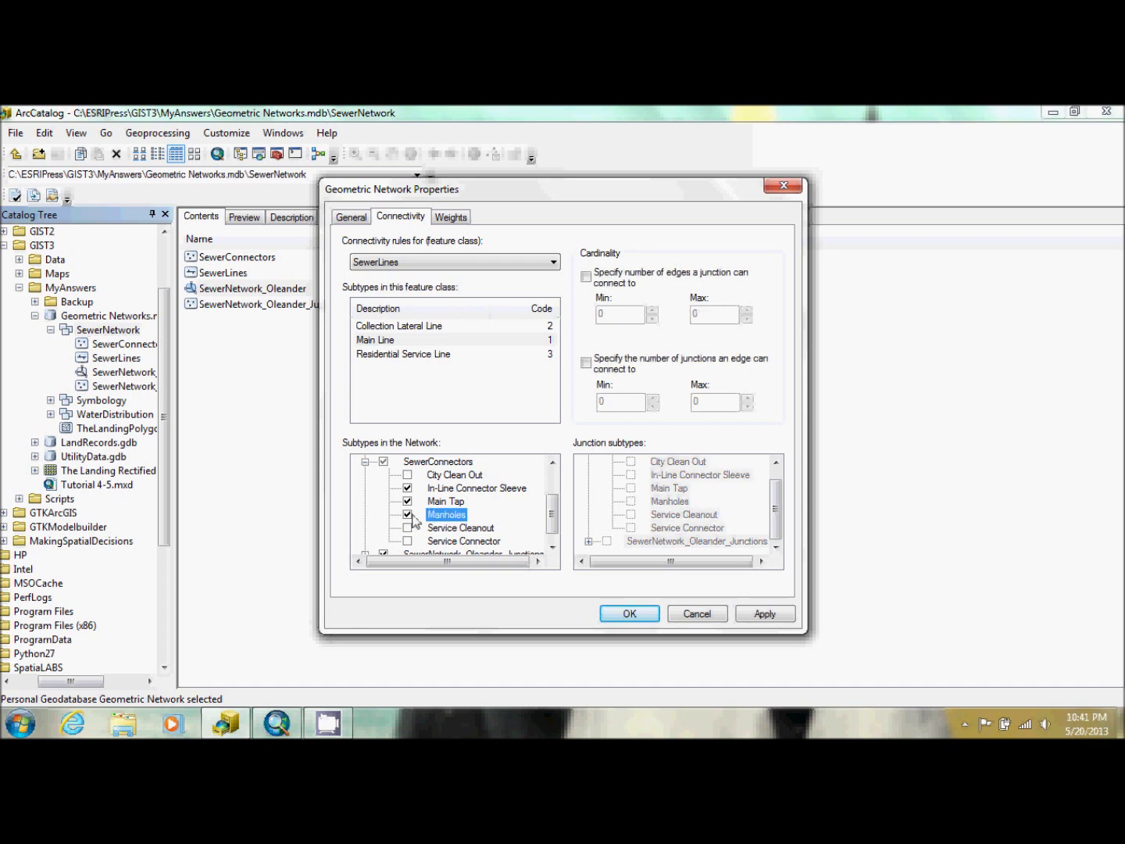
pyautogui.rightClick(436, 517)
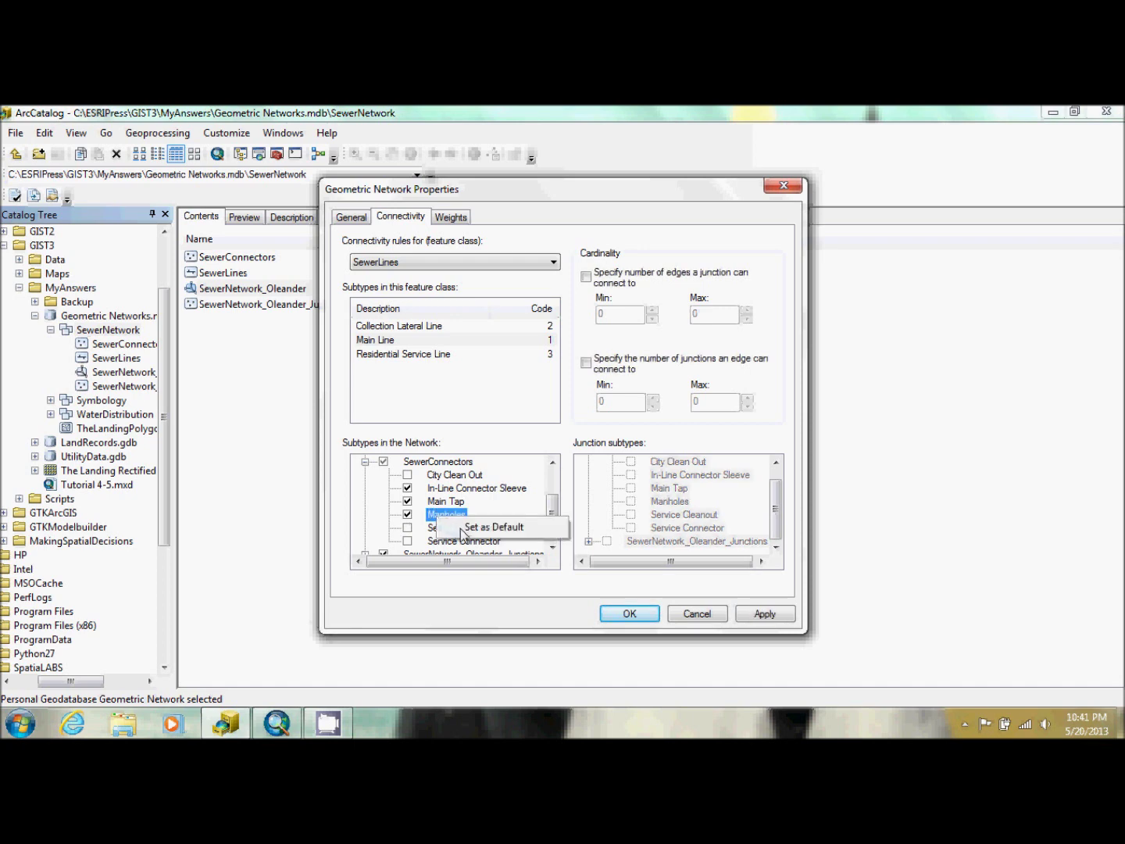
pyautogui.click(461, 529)
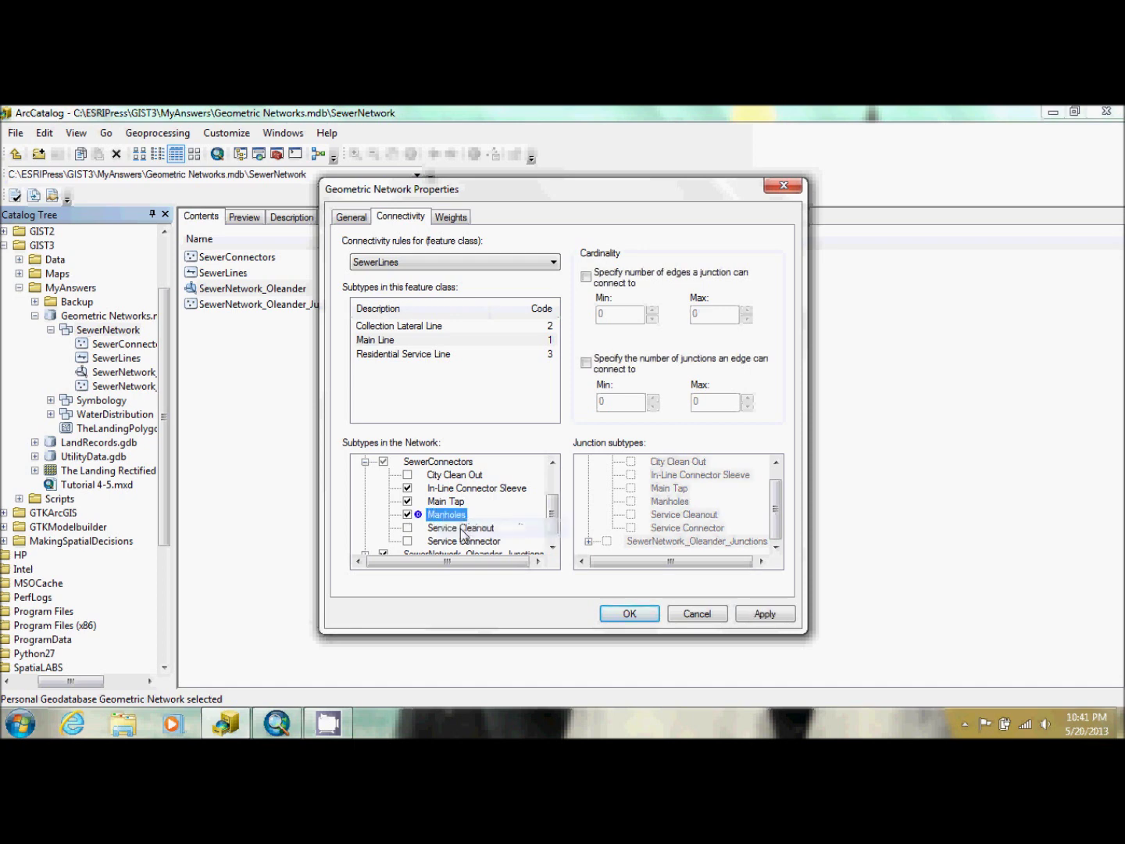
pyautogui.click(765, 617)
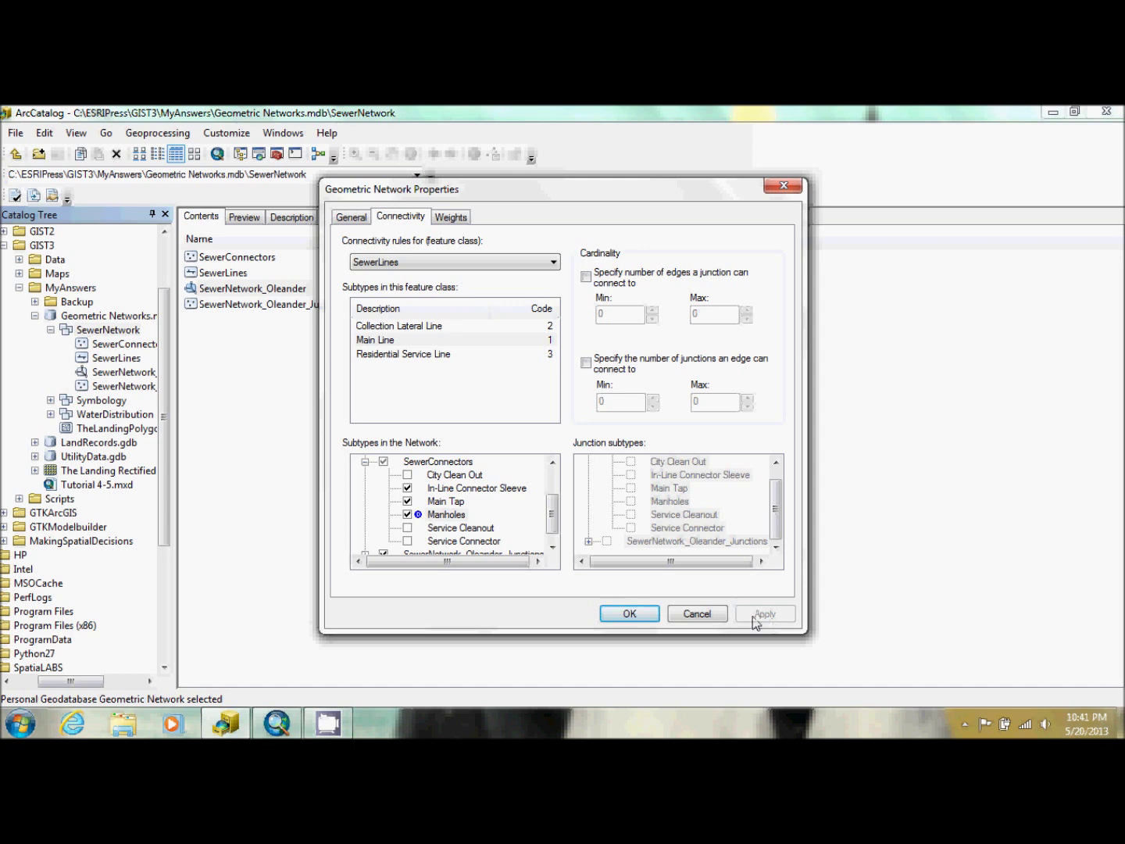
pyautogui.click(619, 619)
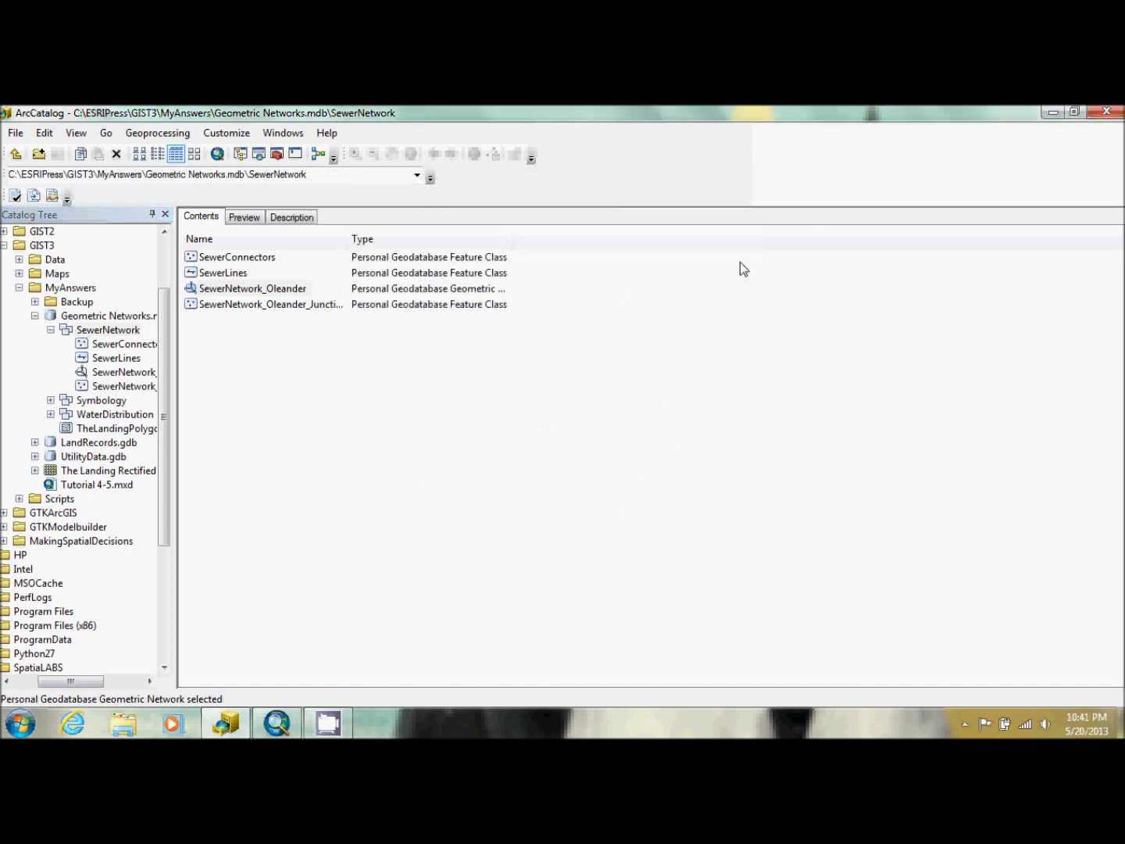
# - Close ArcCatalog and, in ArcMap, add a new group layer named Network Group to the Layers data frame
pyautogui.click(1108, 113)
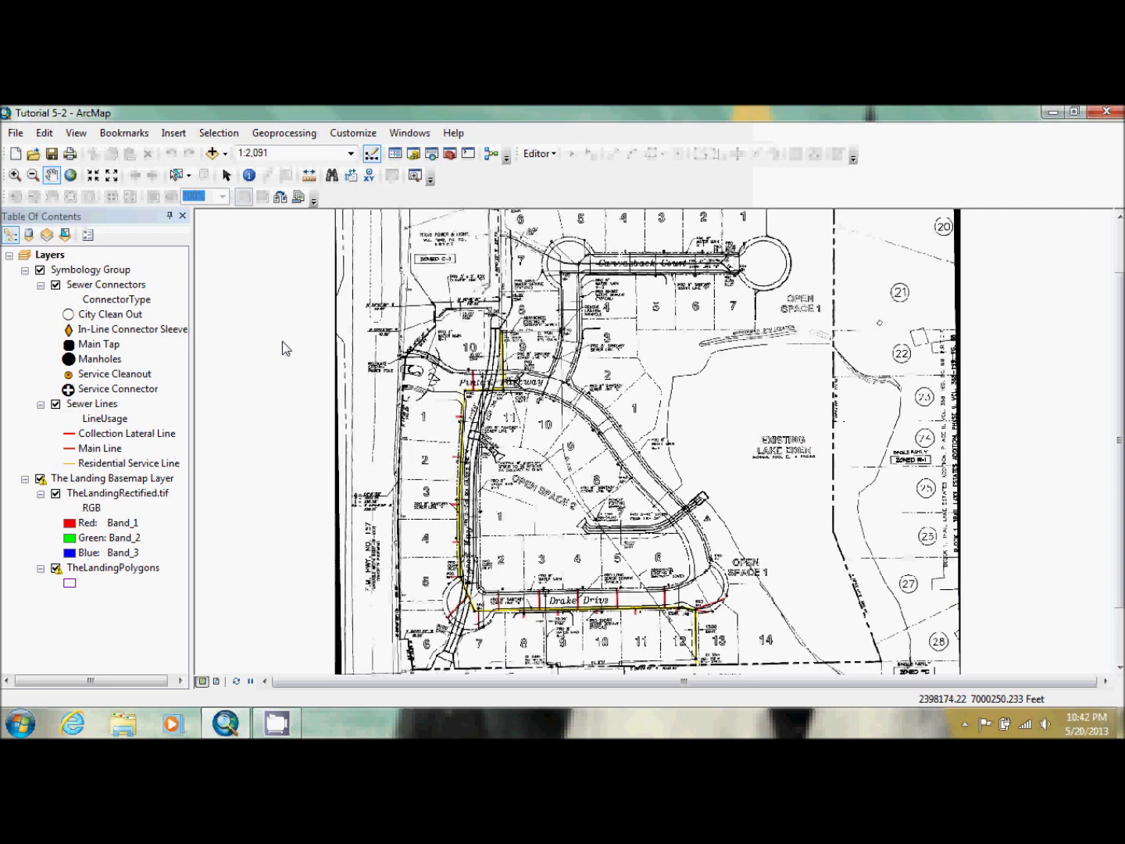
pyautogui.rightClick(51, 258)
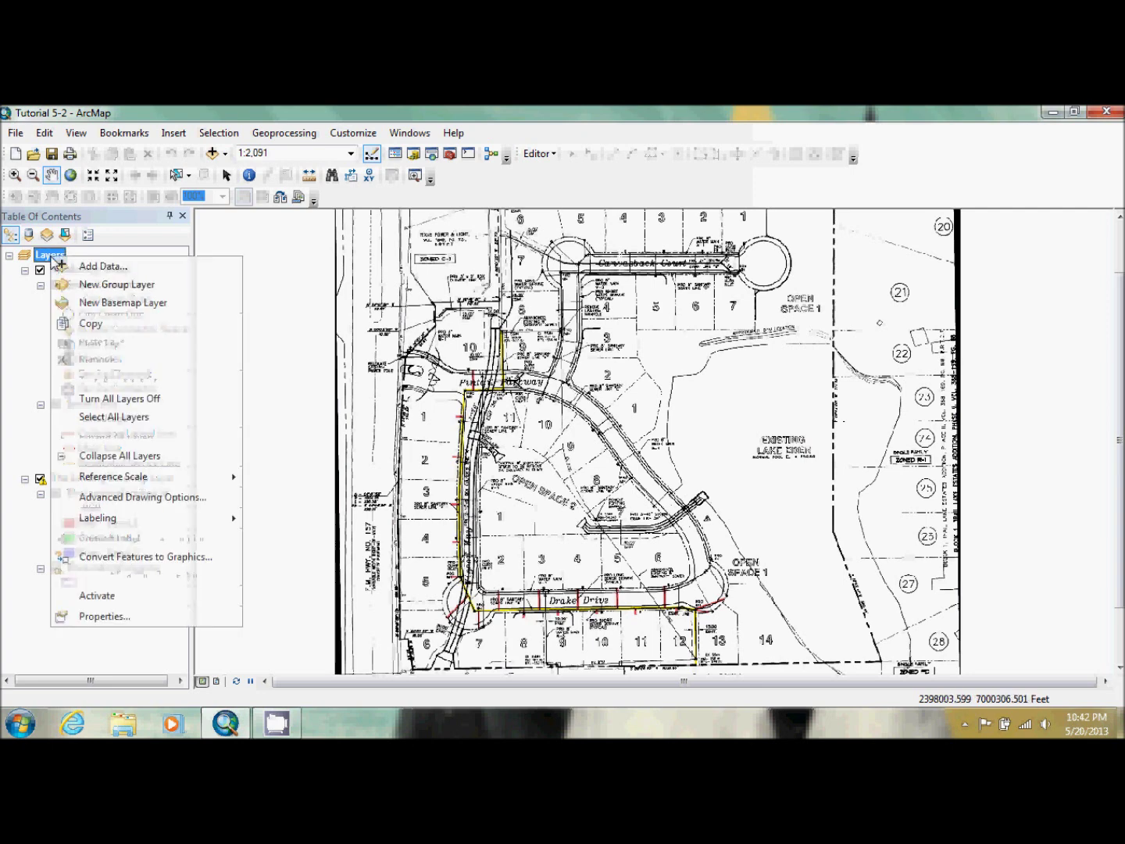
pyautogui.click(91, 284)
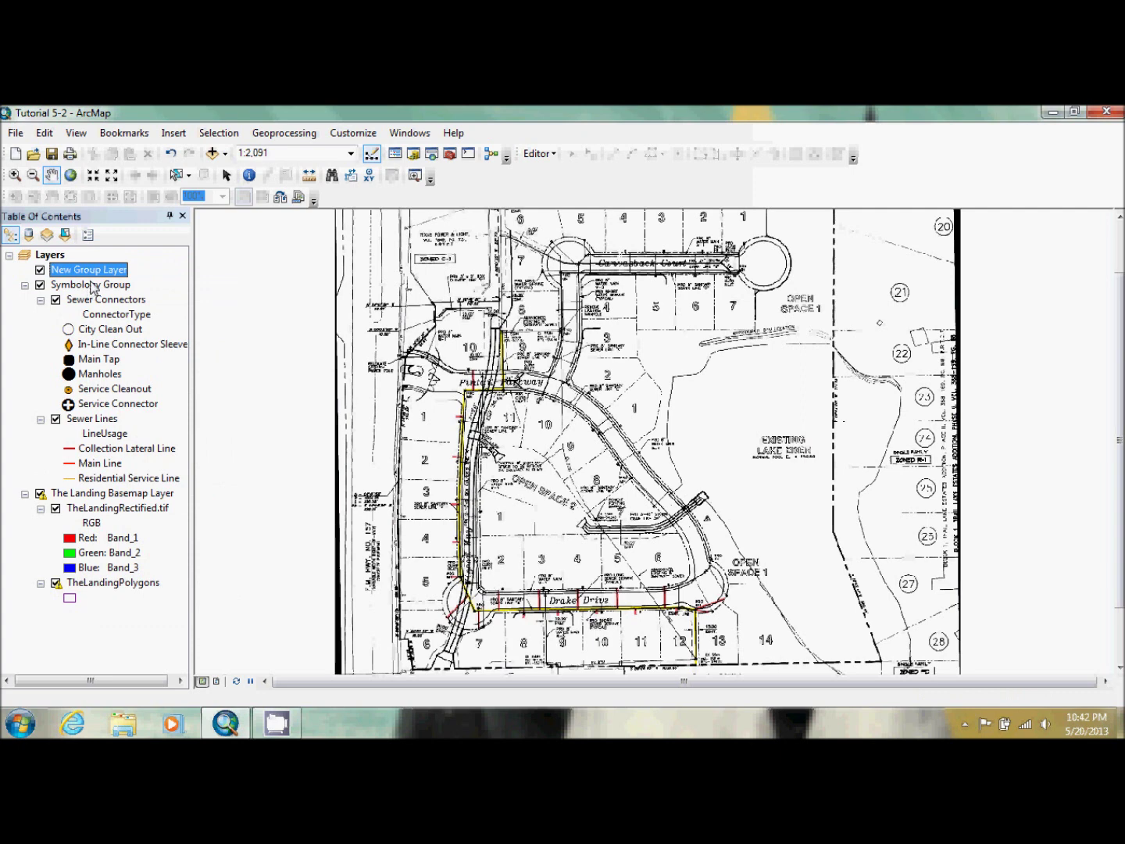
pyautogui.click(95, 272)
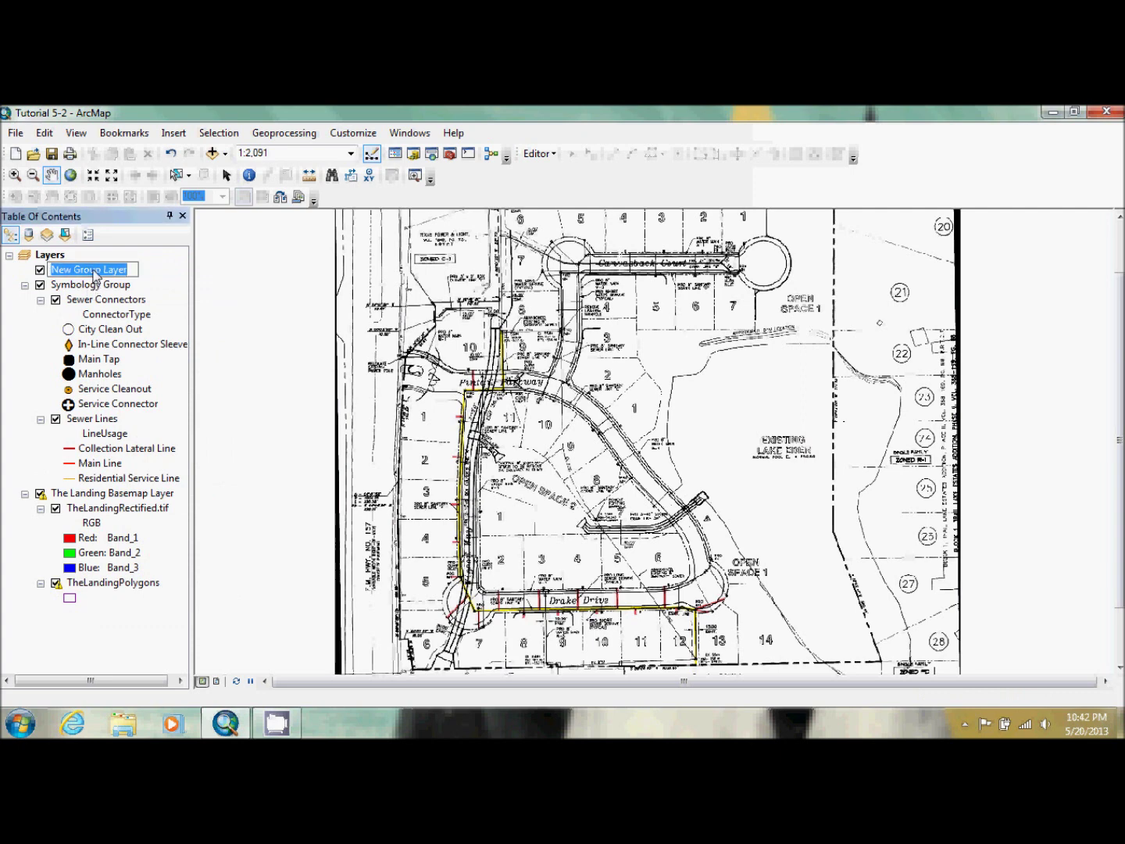
pyautogui.write('Newwork Group')
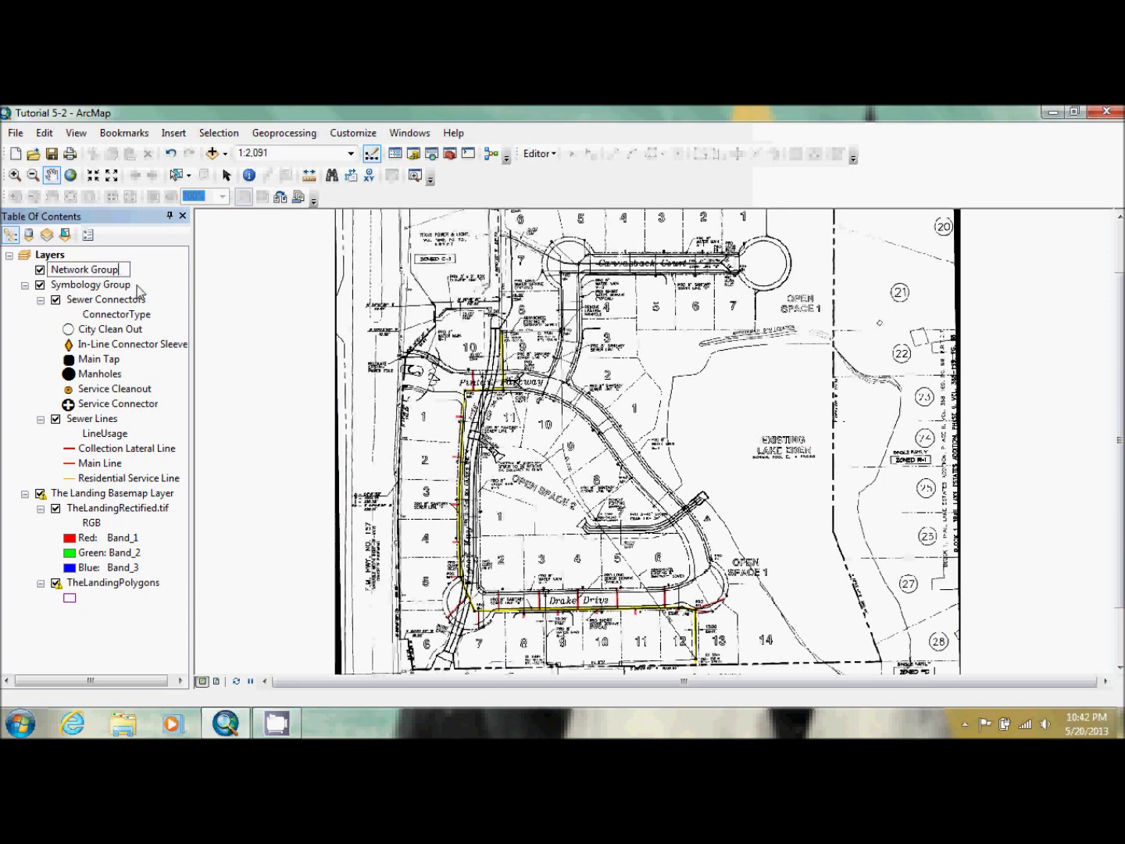
pyautogui.press('Return')
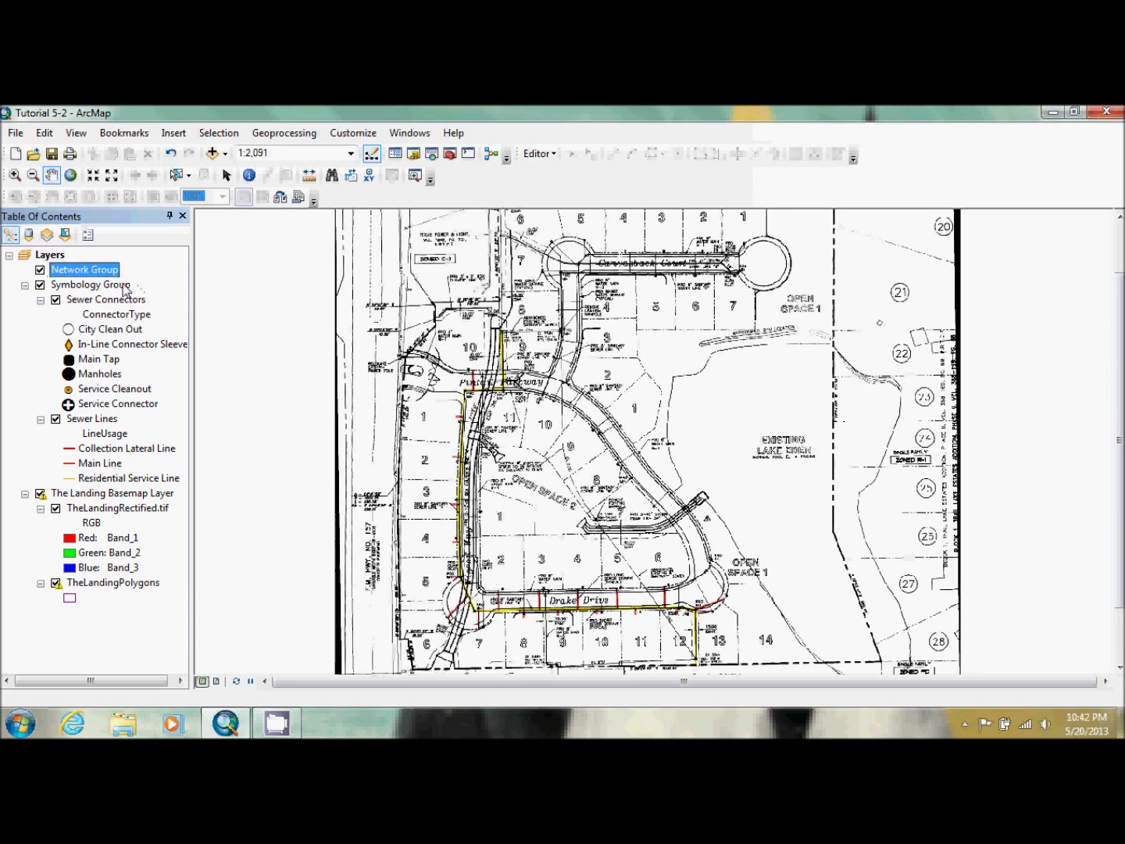
# - Add the SewerNetwork_Oleander geometric network from the SewerNetwork feature dataset to the Network Group layer
pyautogui.rightClick(88, 271)
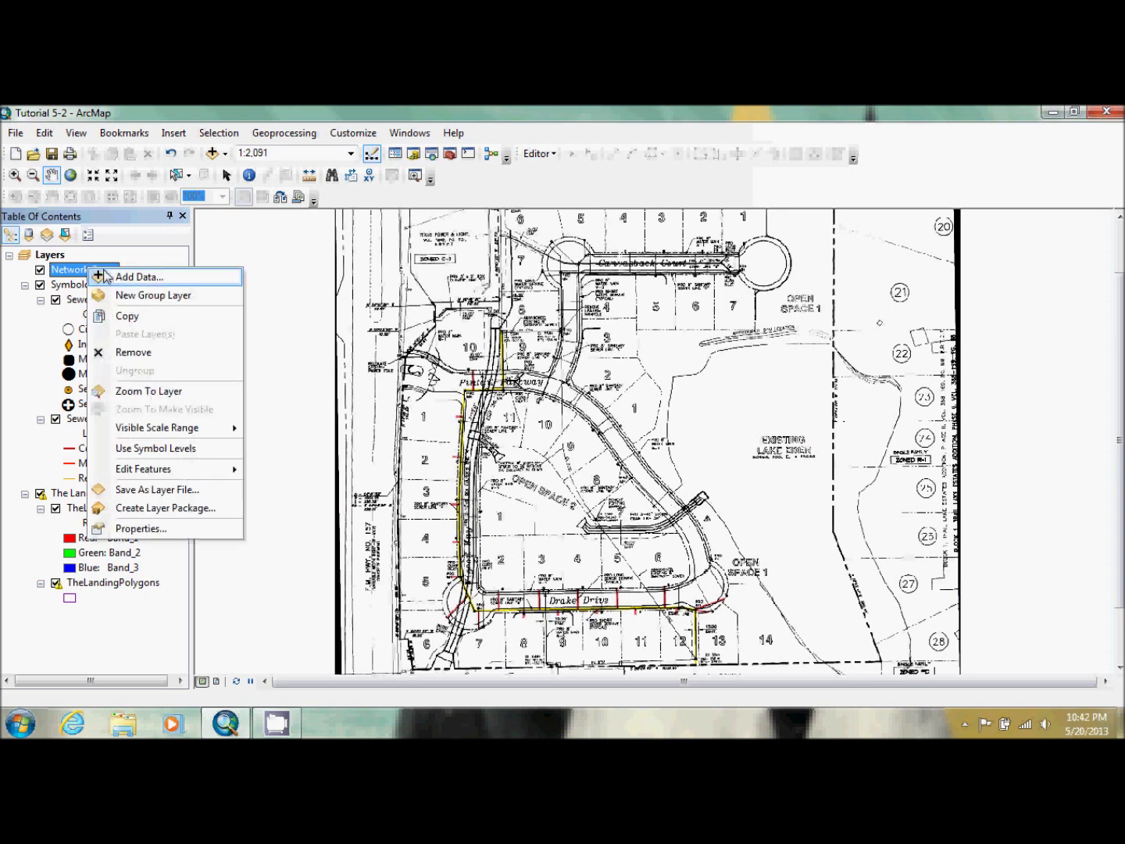
pyautogui.click(107, 276)
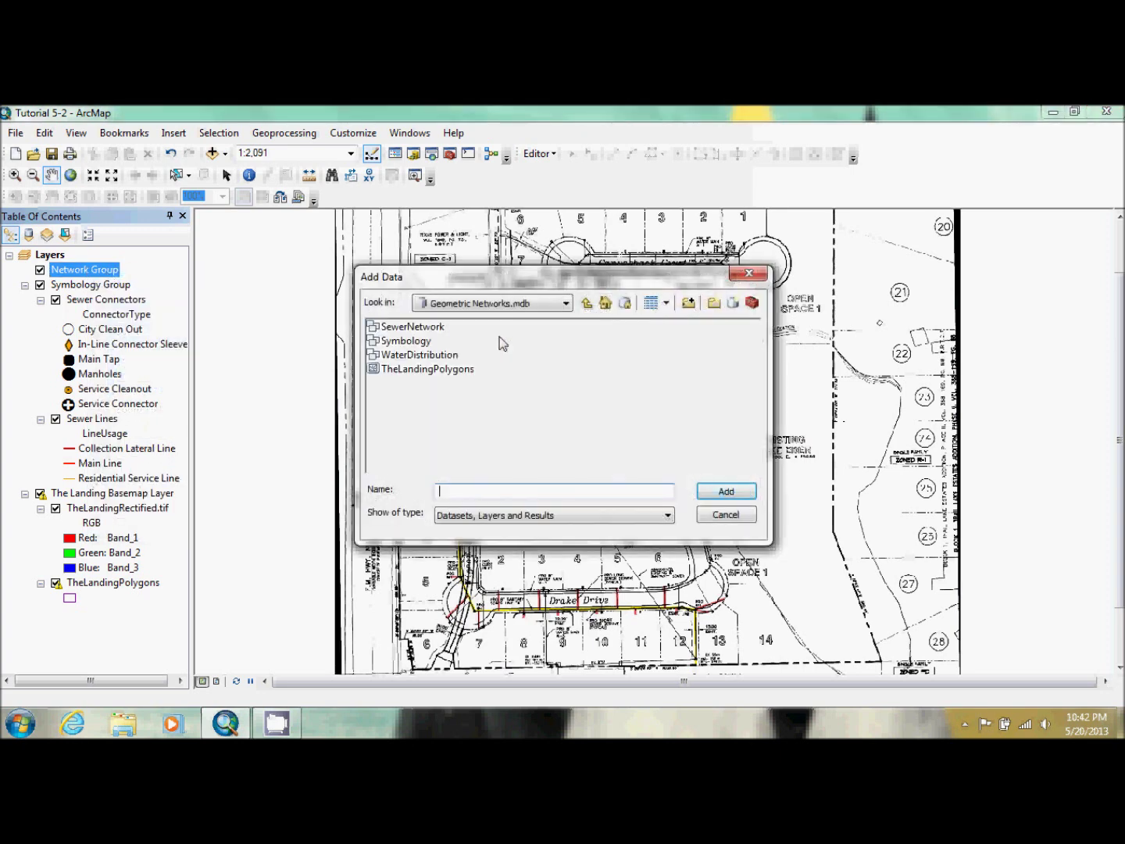
pyautogui.doubleClick(411, 327)
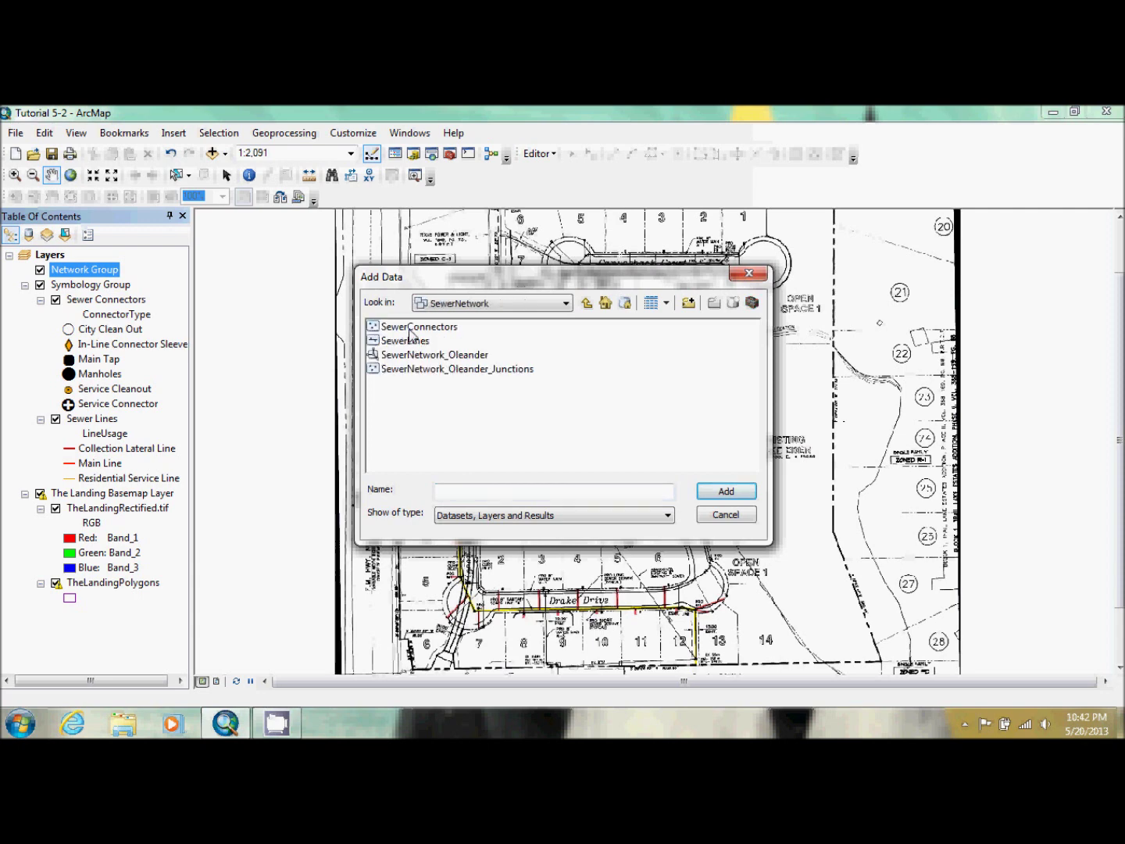
pyautogui.click(432, 355)
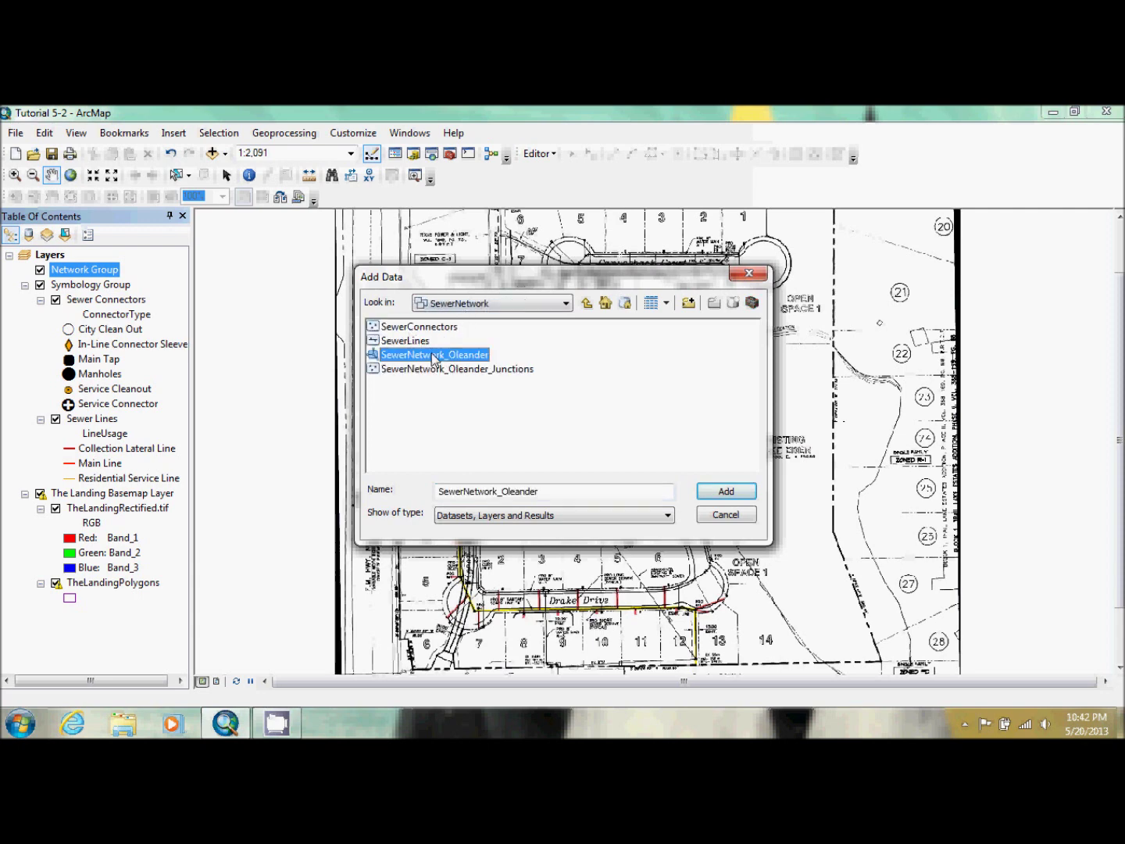
pyautogui.click(735, 494)
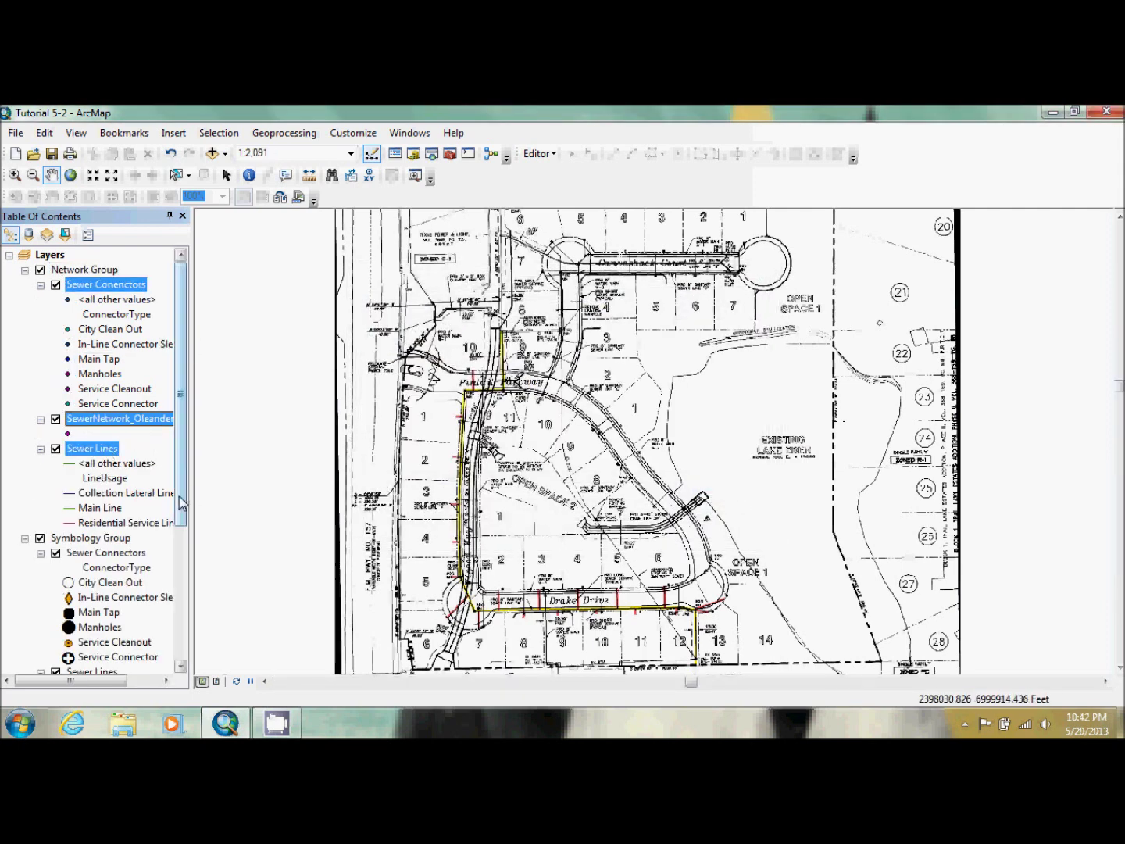
# - Import the complete symbology definition from the Symbology Group's Sewer Connectors layer into Network Group's connector layer, matching on ConnectorType
pyautogui.scroll(-4, 181, 502)
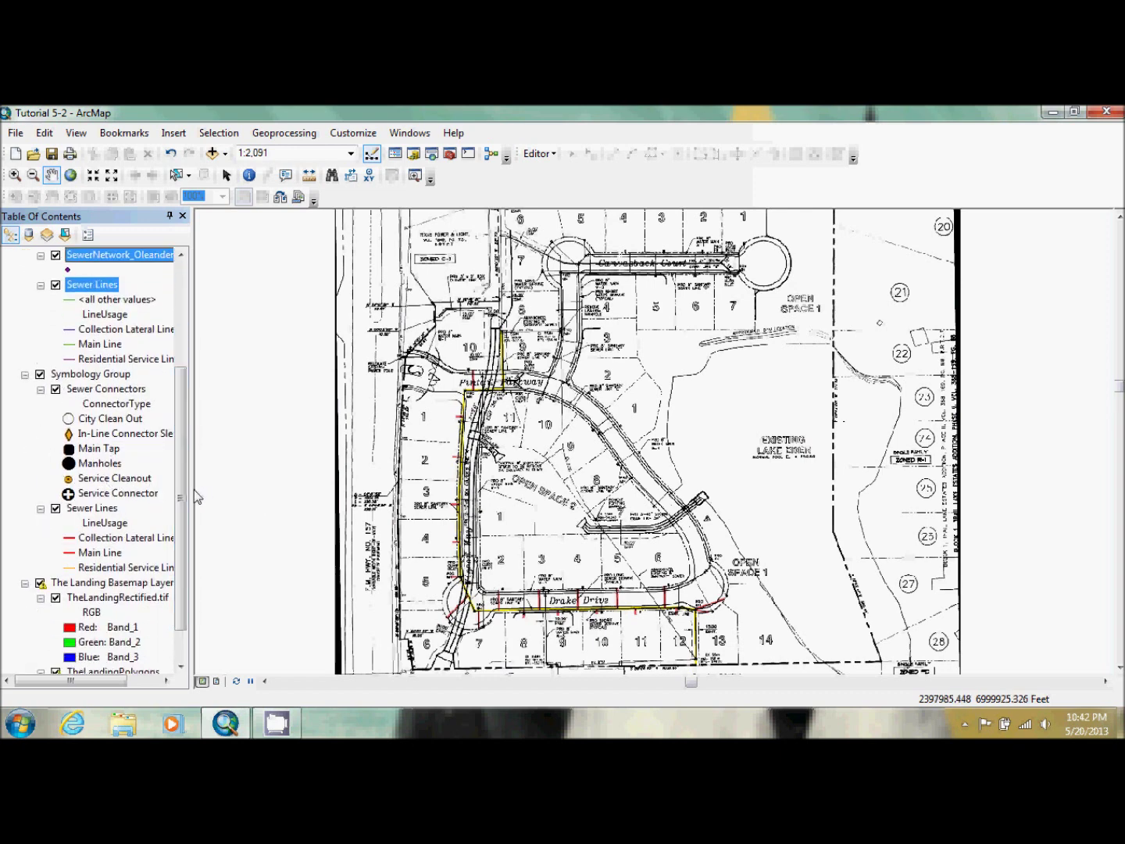
pyautogui.moveTo(184, 495); pyautogui.dragTo(177, 394)
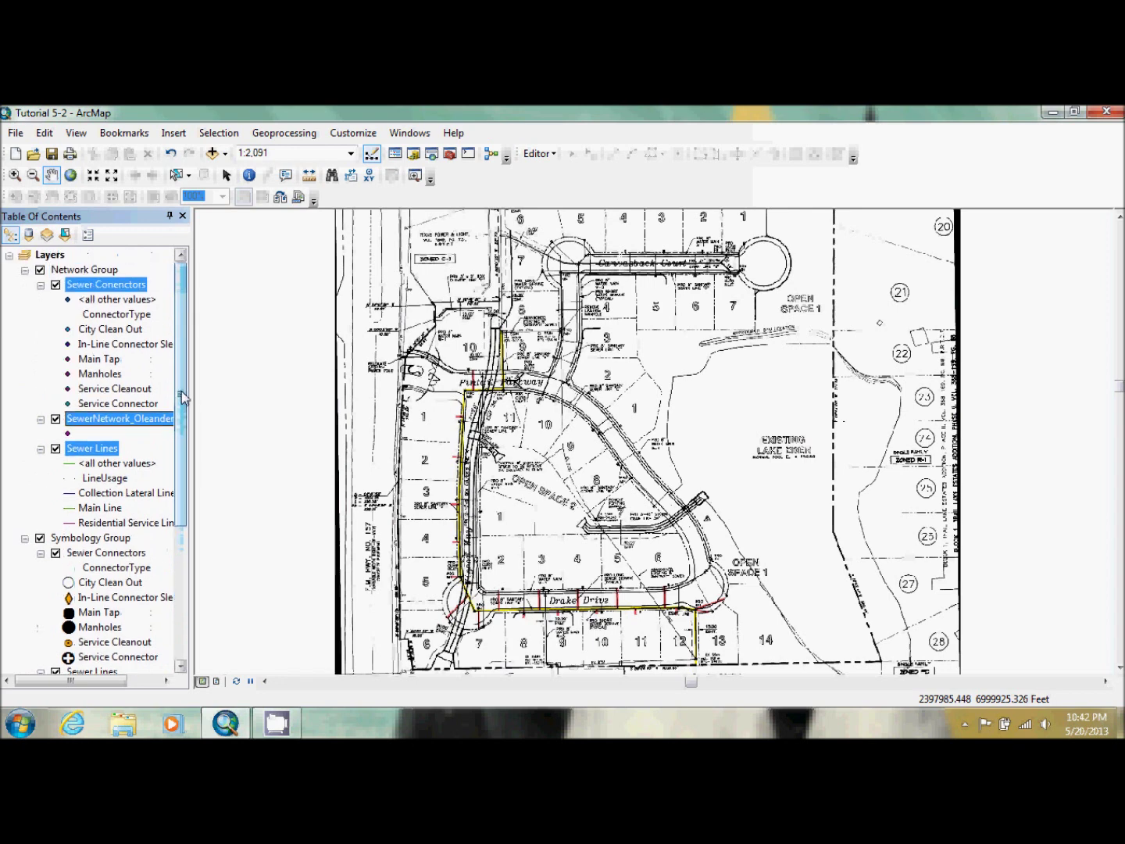
pyautogui.rightClick(106, 287)
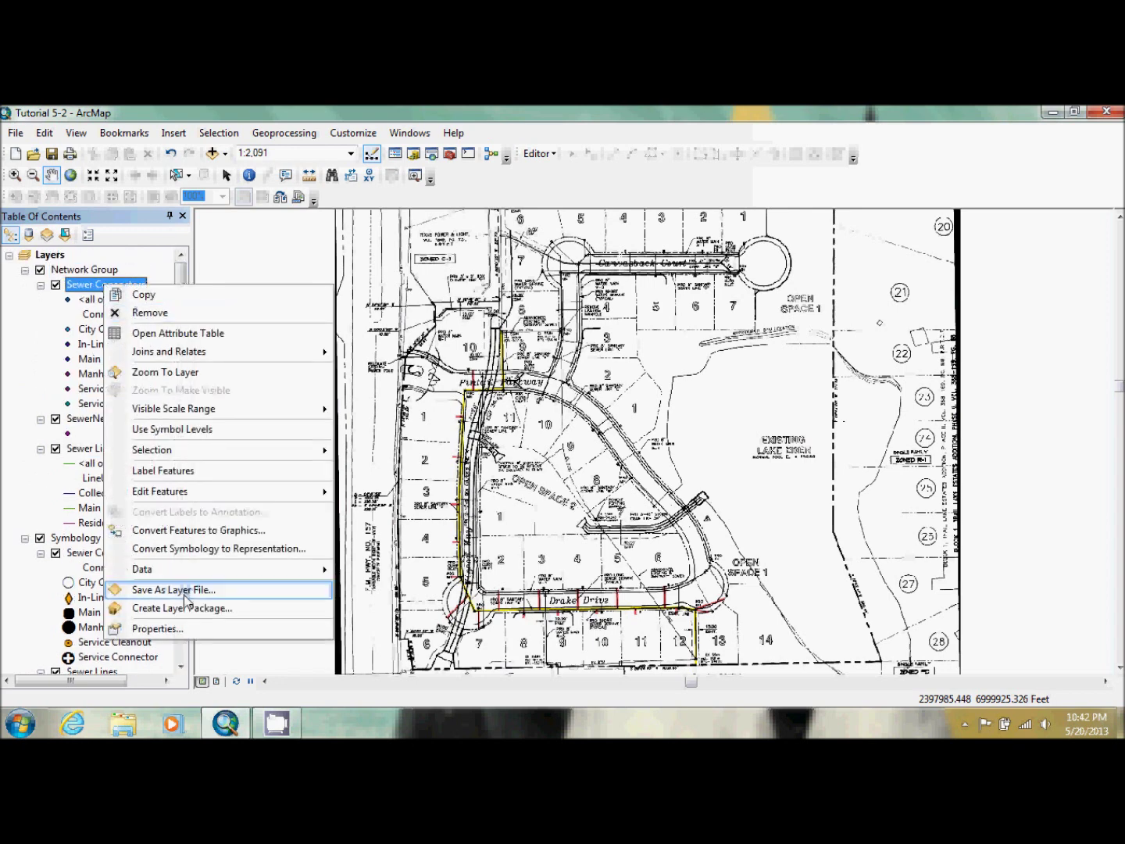
pyautogui.click(186, 629)
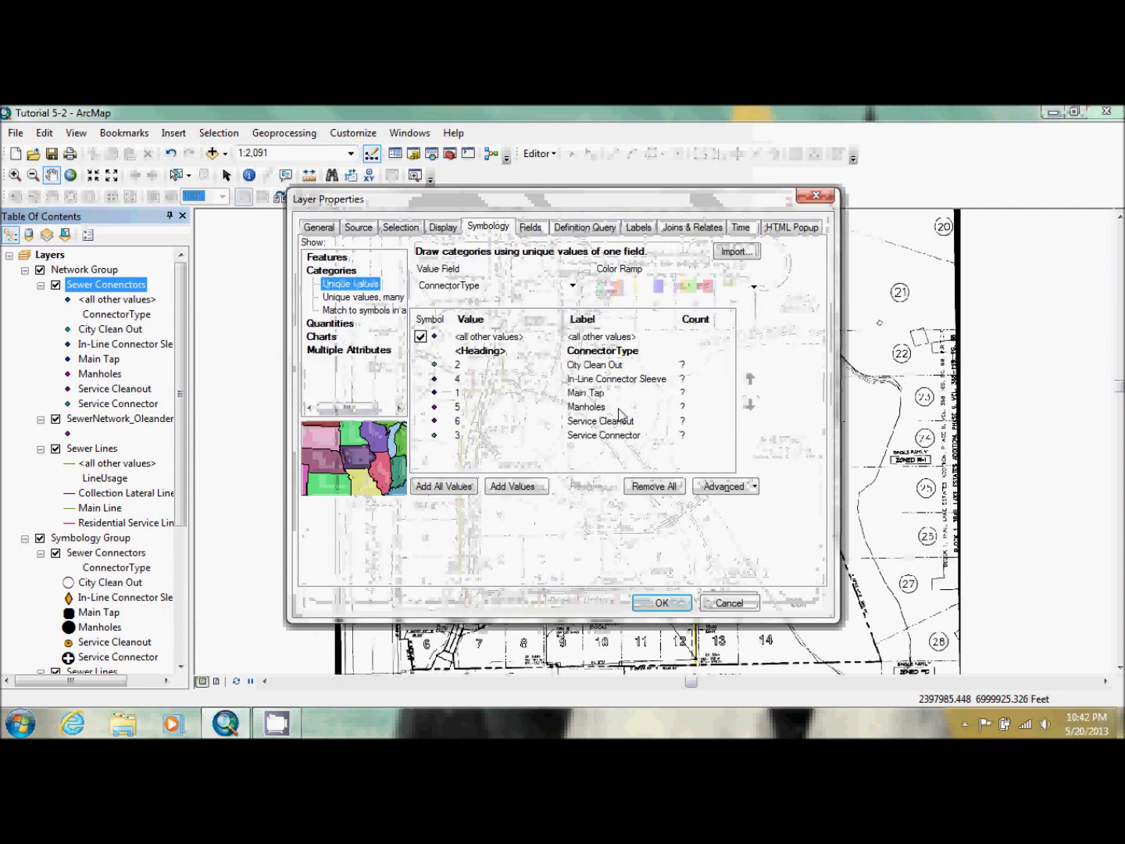
pyautogui.click(734, 252)
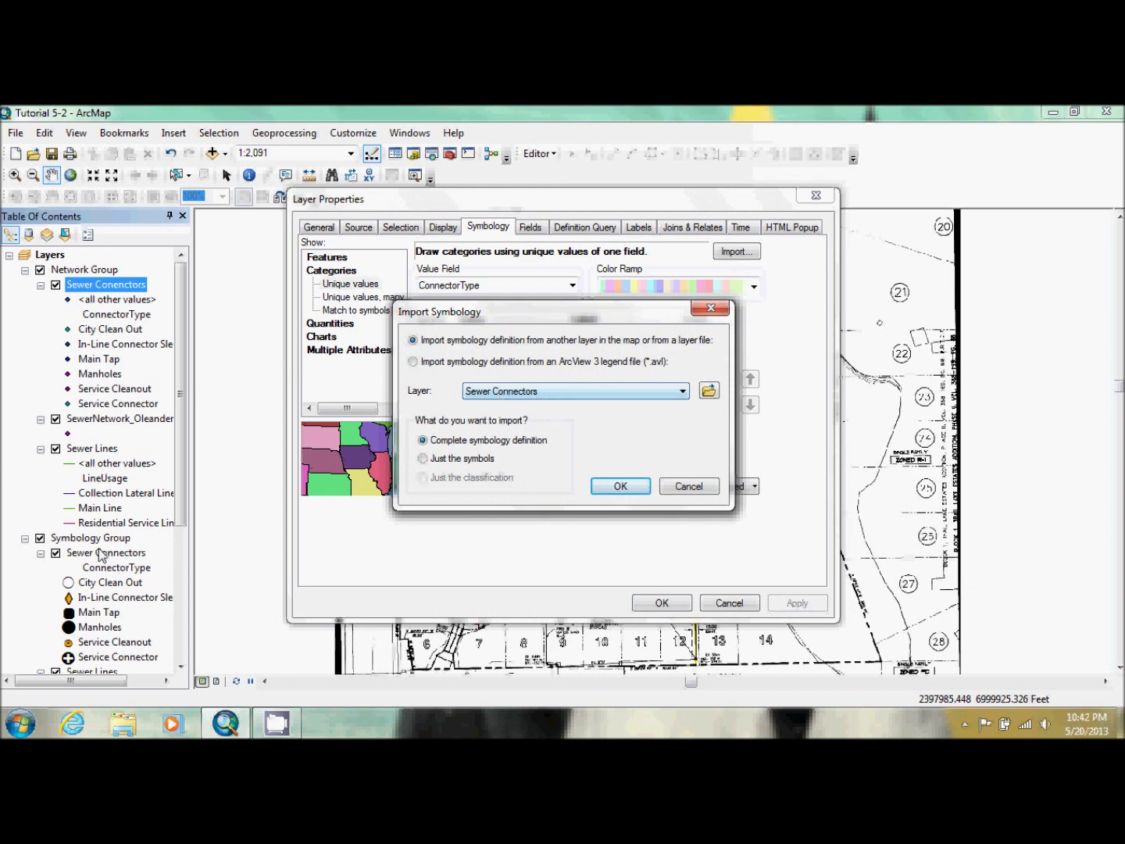
pyautogui.click(622, 486)
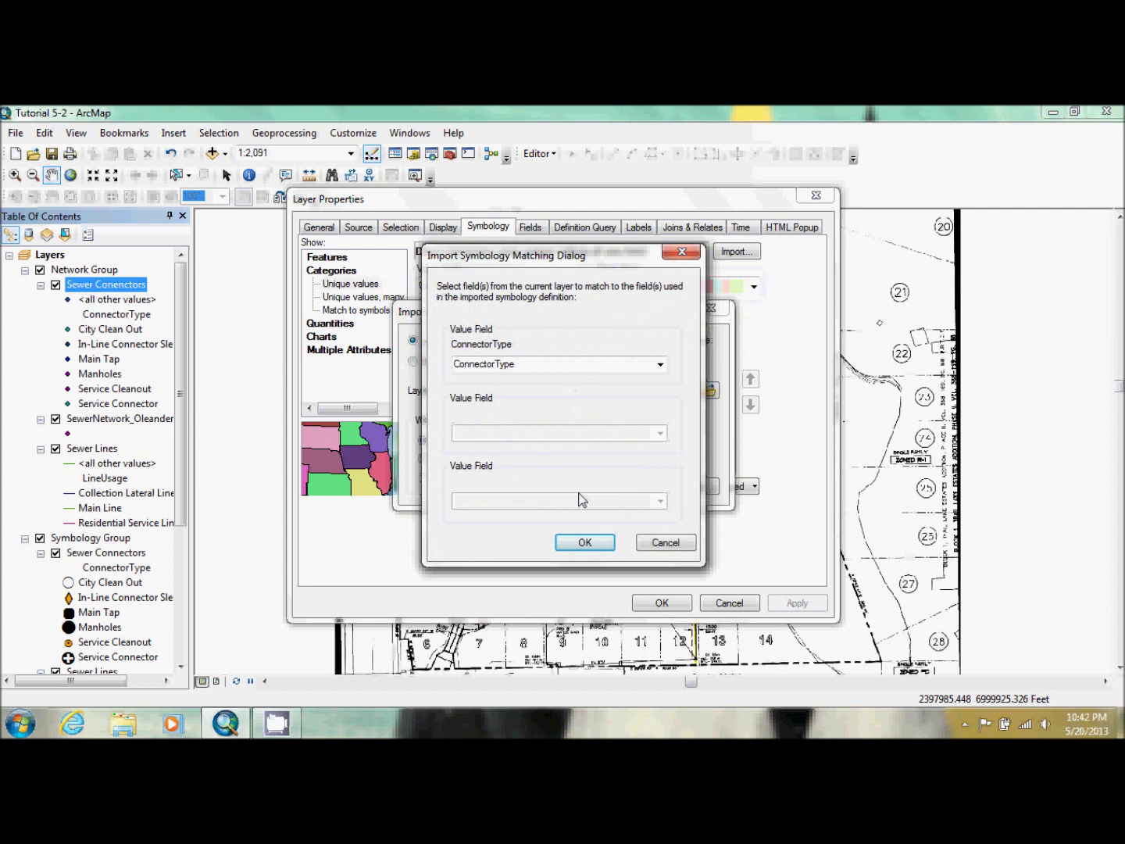
pyautogui.click(585, 541)
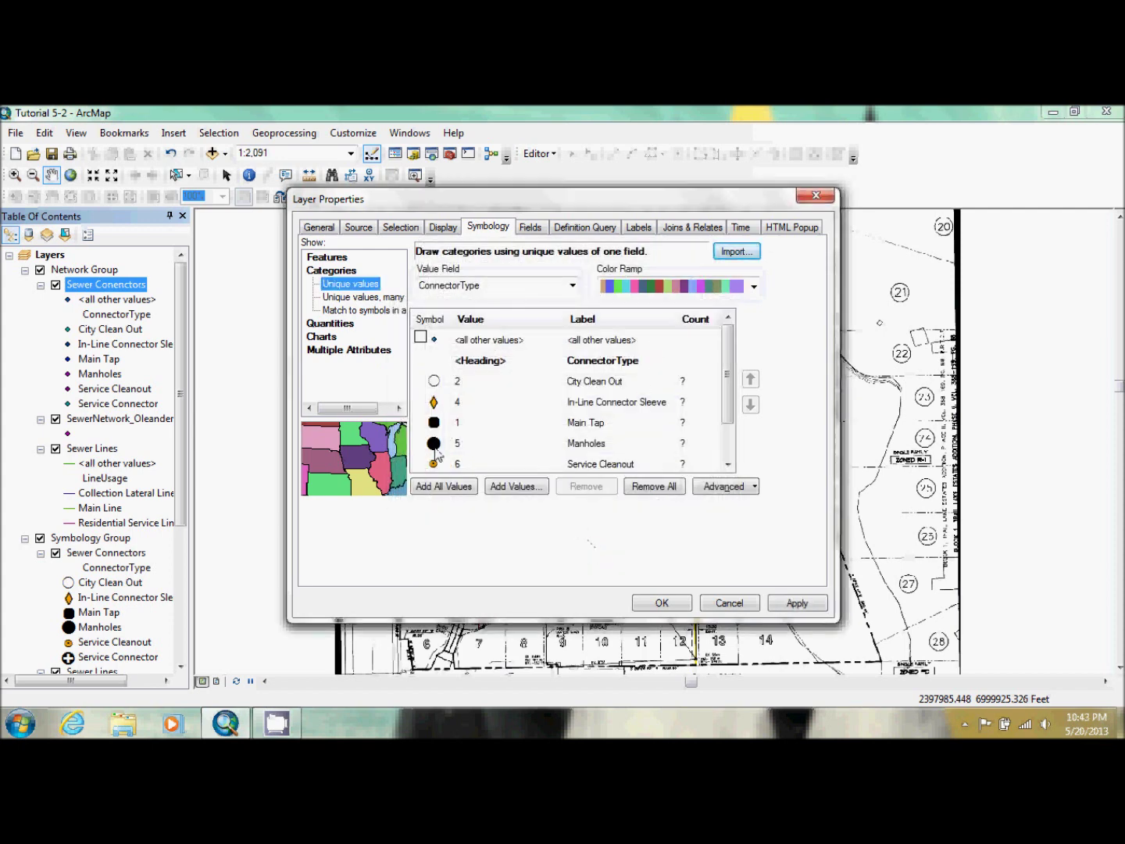
pyautogui.click(665, 604)
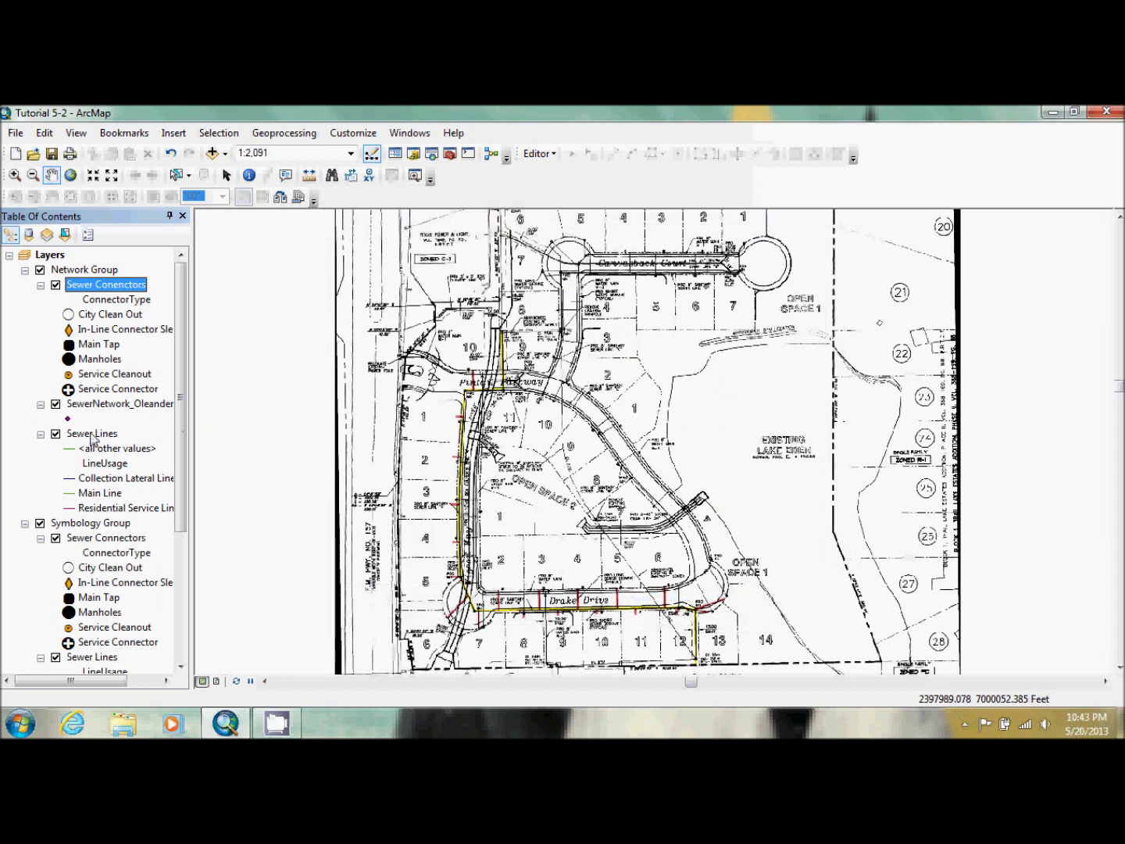
# - Import the complete symbology definition from the existing Sewer Lines layer into Network Group's Sewer Lines layer, matching on LineUsage
pyautogui.rightClick(86, 436)
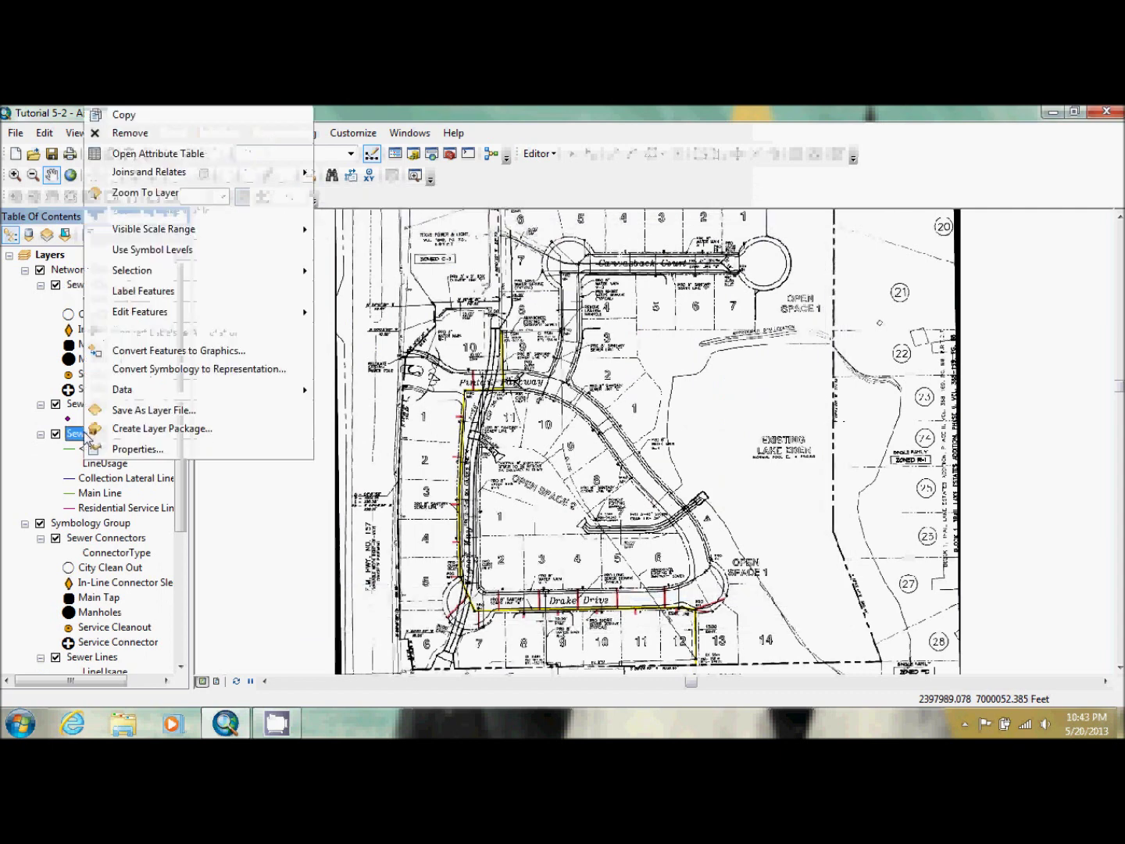
pyautogui.click(142, 453)
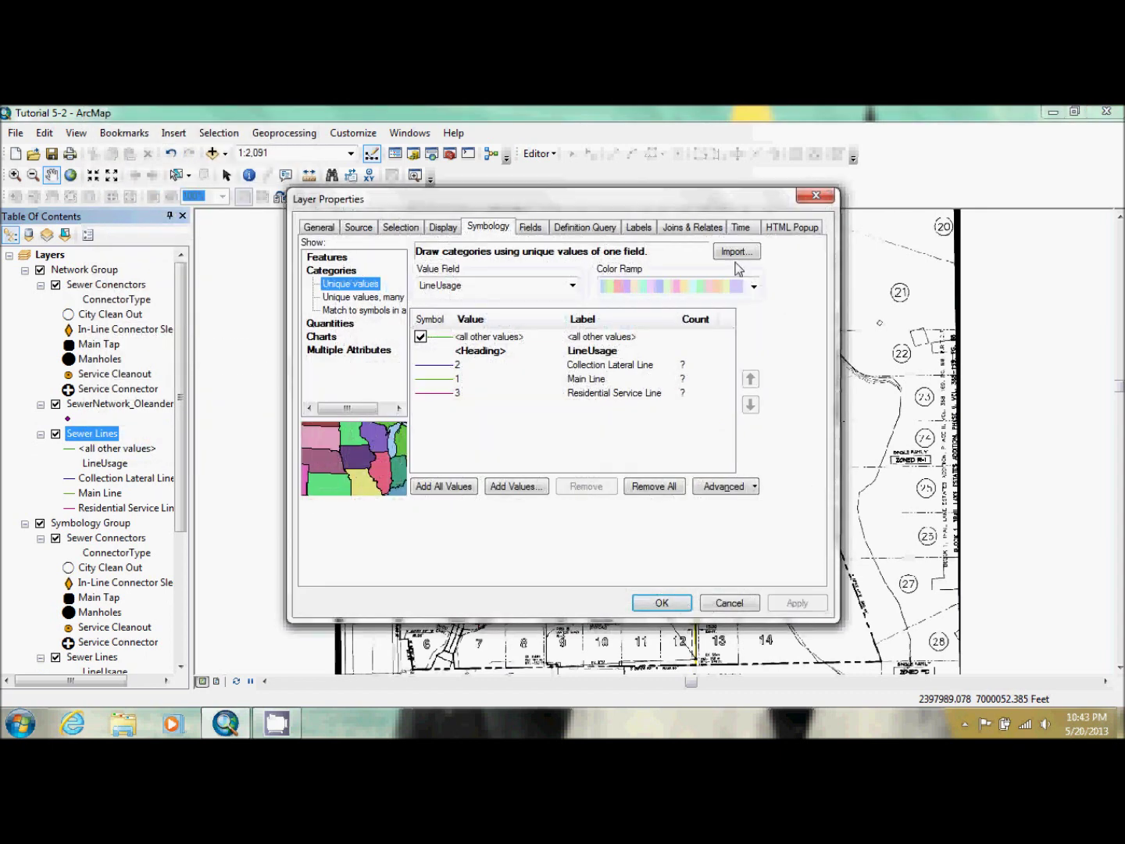
pyautogui.click(744, 256)
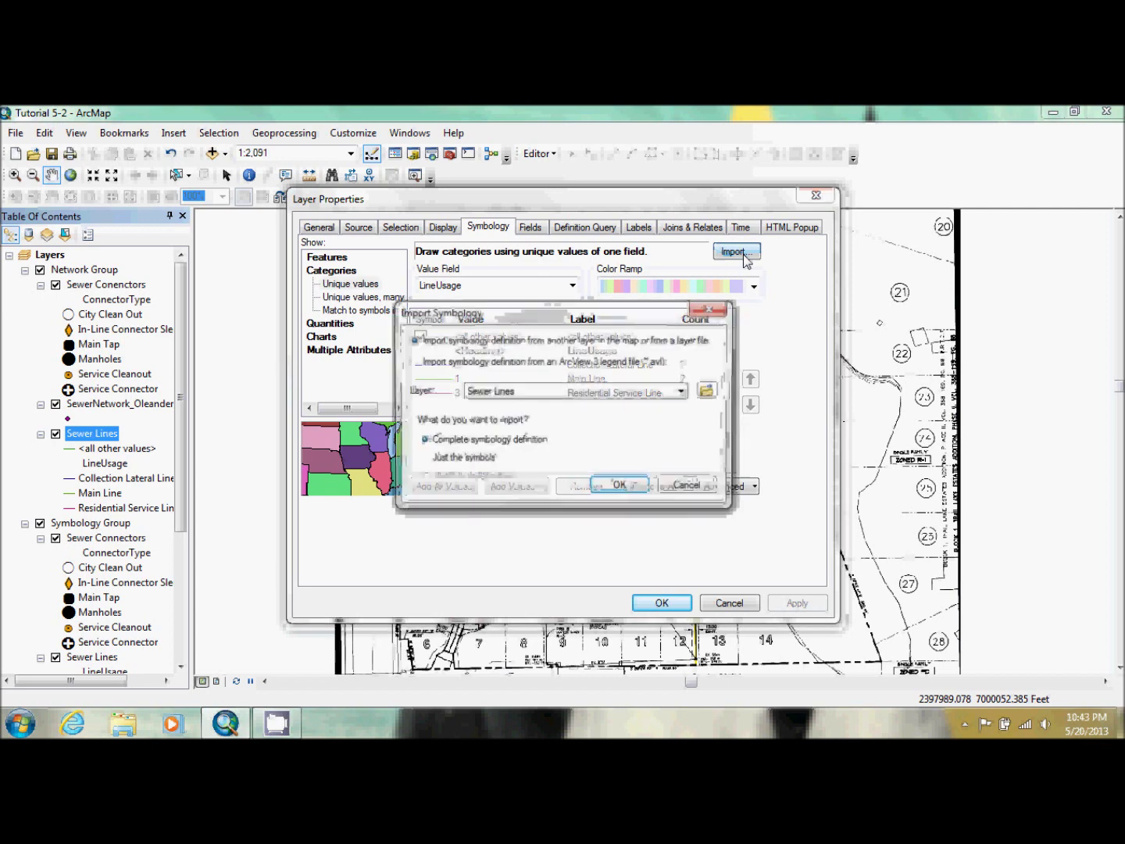
pyautogui.click(624, 487)
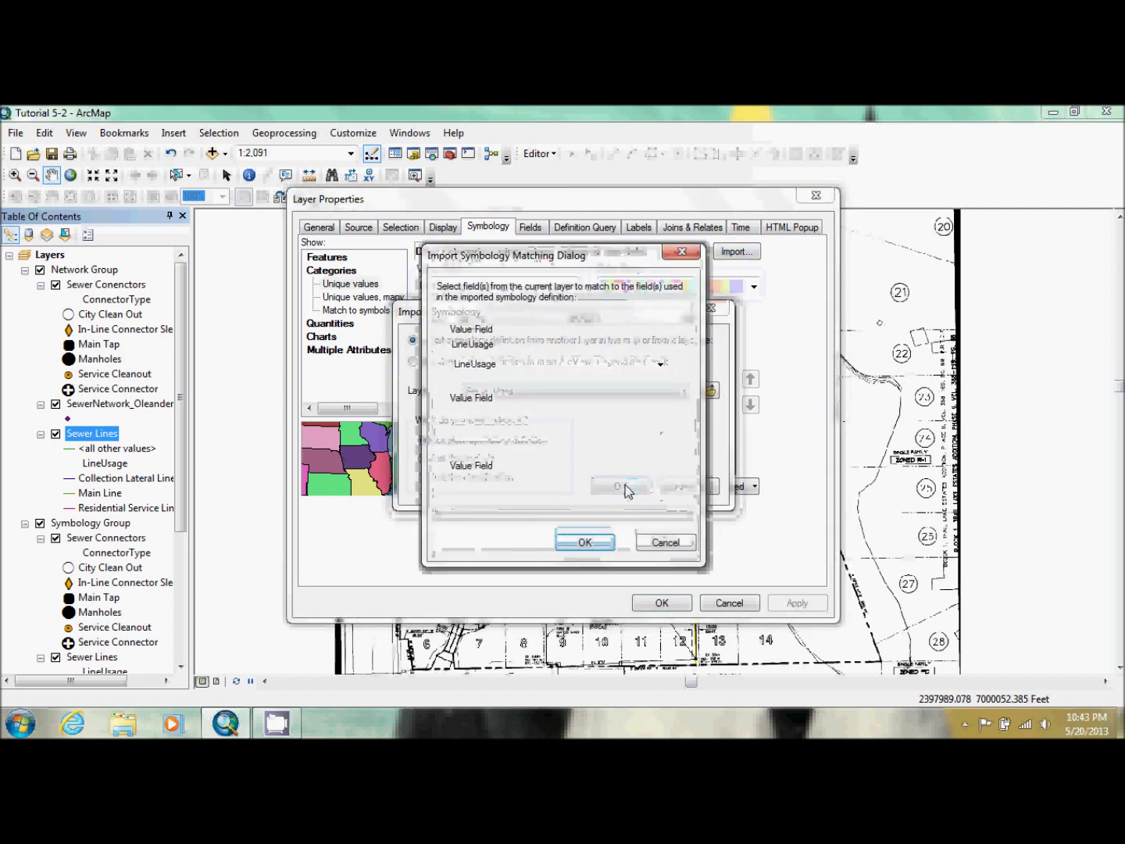
pyautogui.click(586, 544)
pyautogui.click(662, 602)
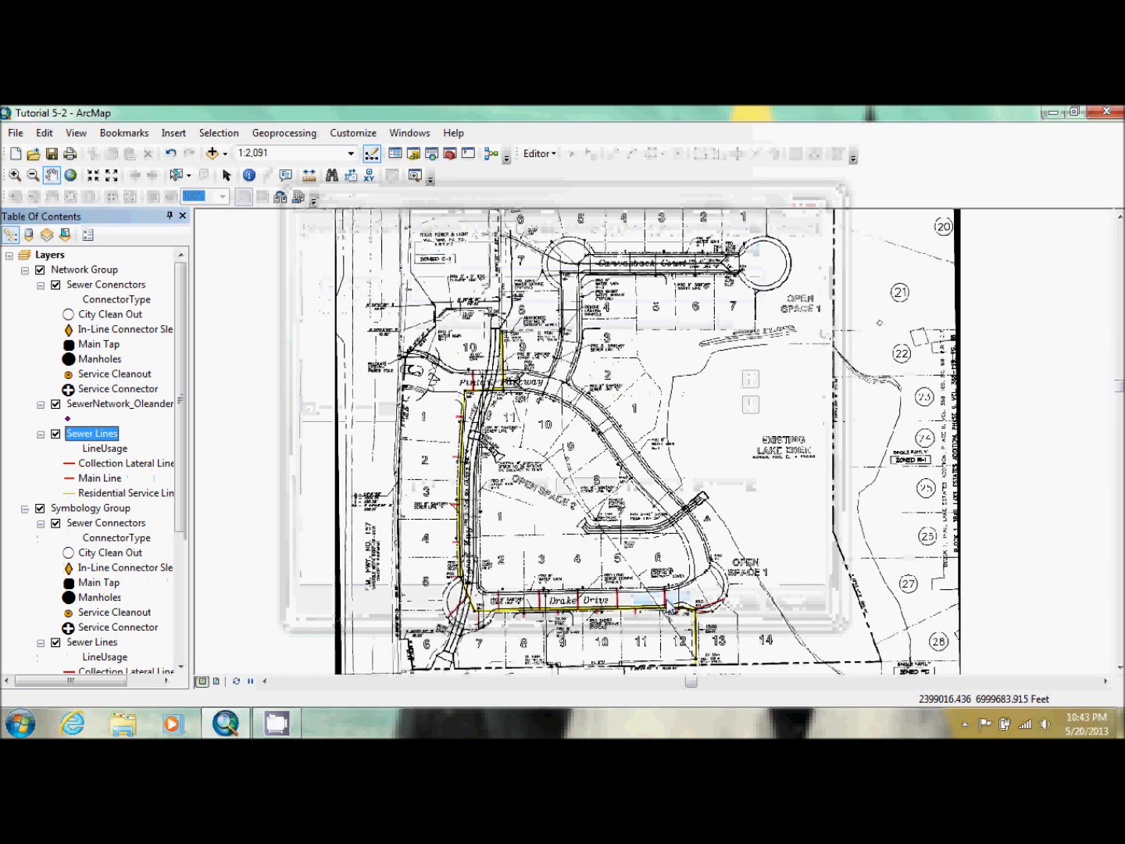
pyautogui.rightClick(68, 509)
pyautogui.moveTo(165, 403)
pyautogui.press('Escape')
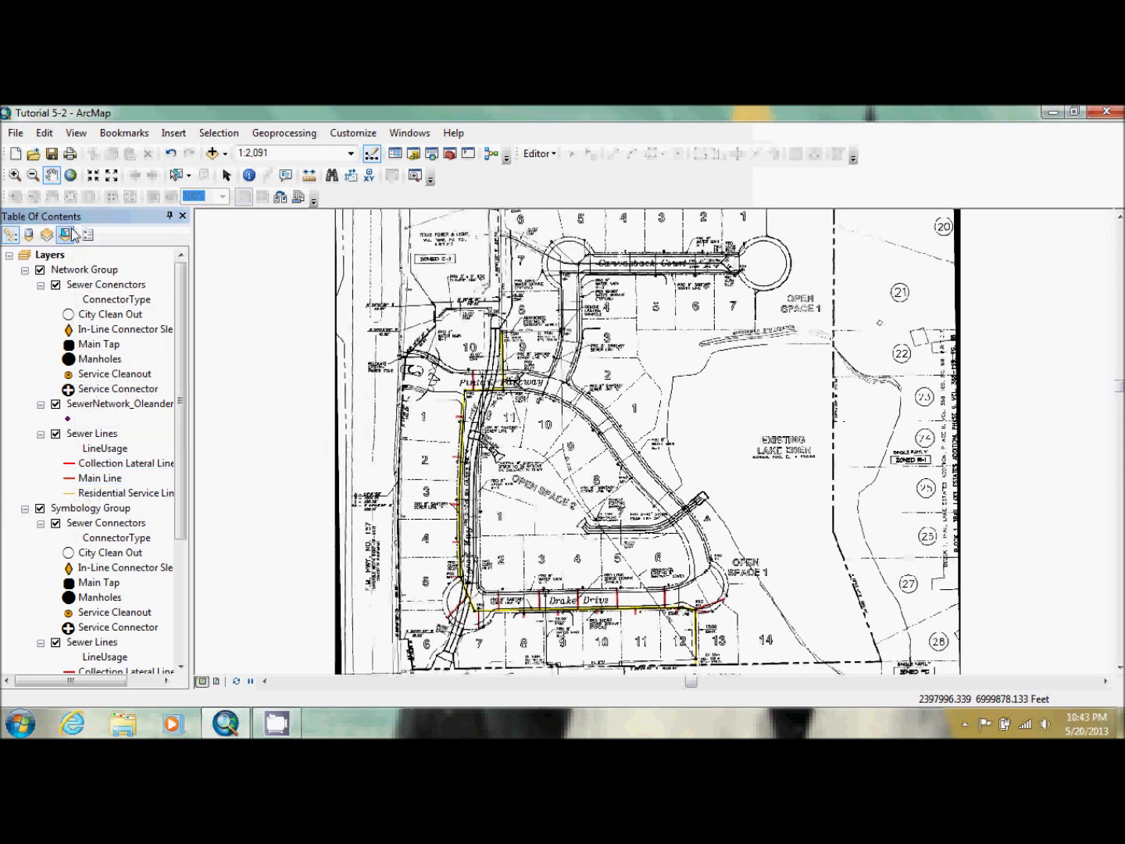
pyautogui.click(66, 235)
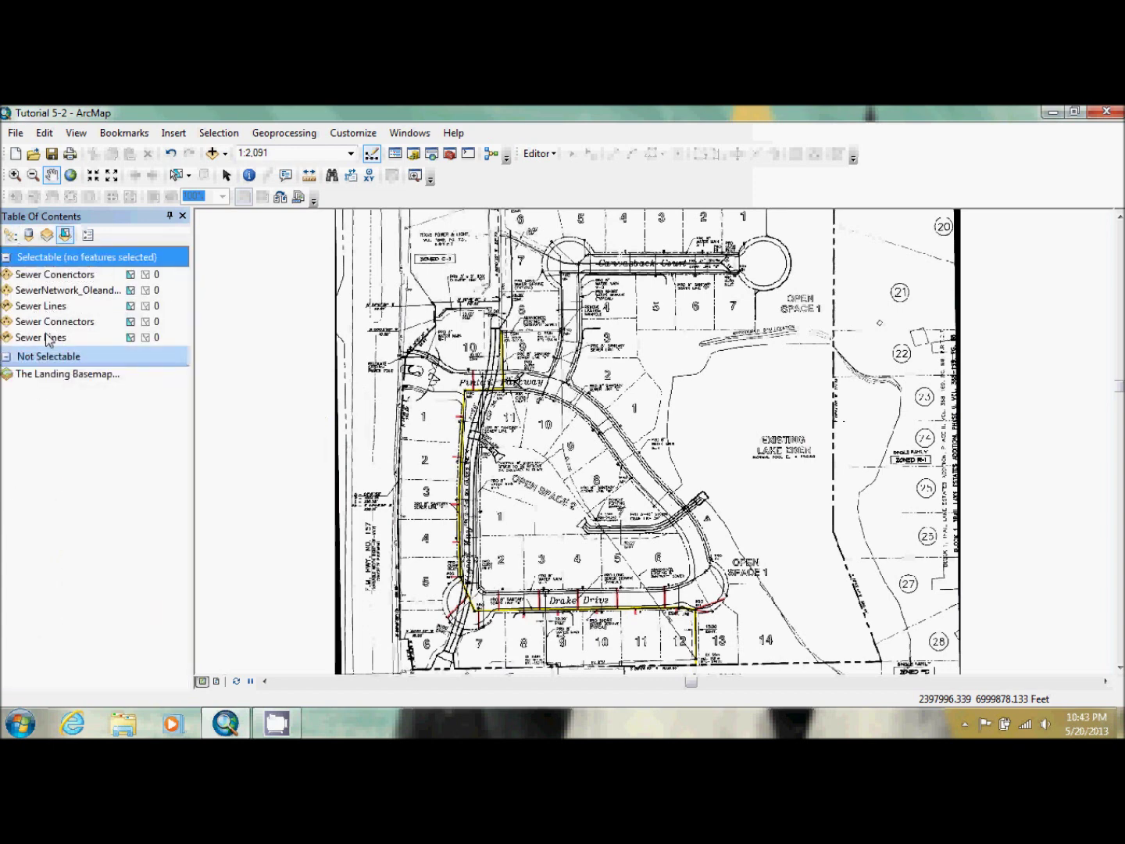
pyautogui.click(11, 235)
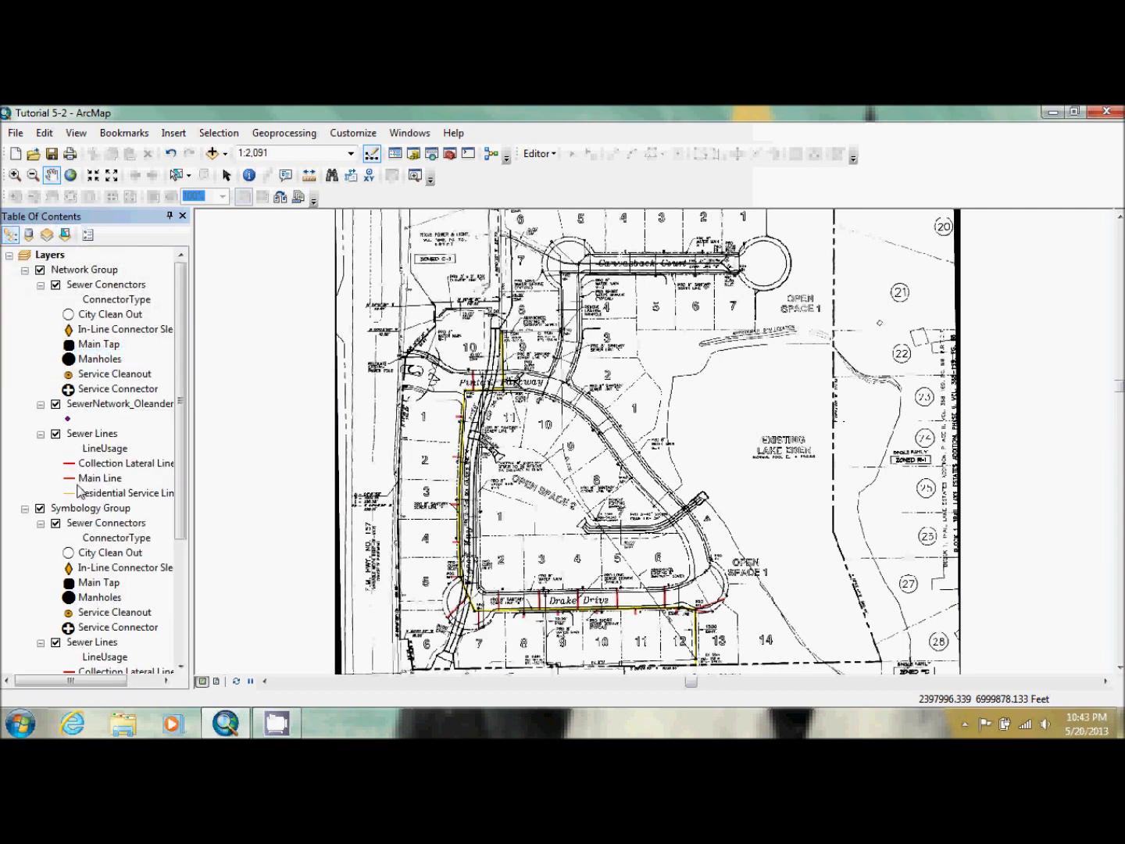
# - Remove the Symbology Group from the map and collapse the legend of the SewerNetwork_Oleander_Junctions layer
pyautogui.rightClick(81, 511)
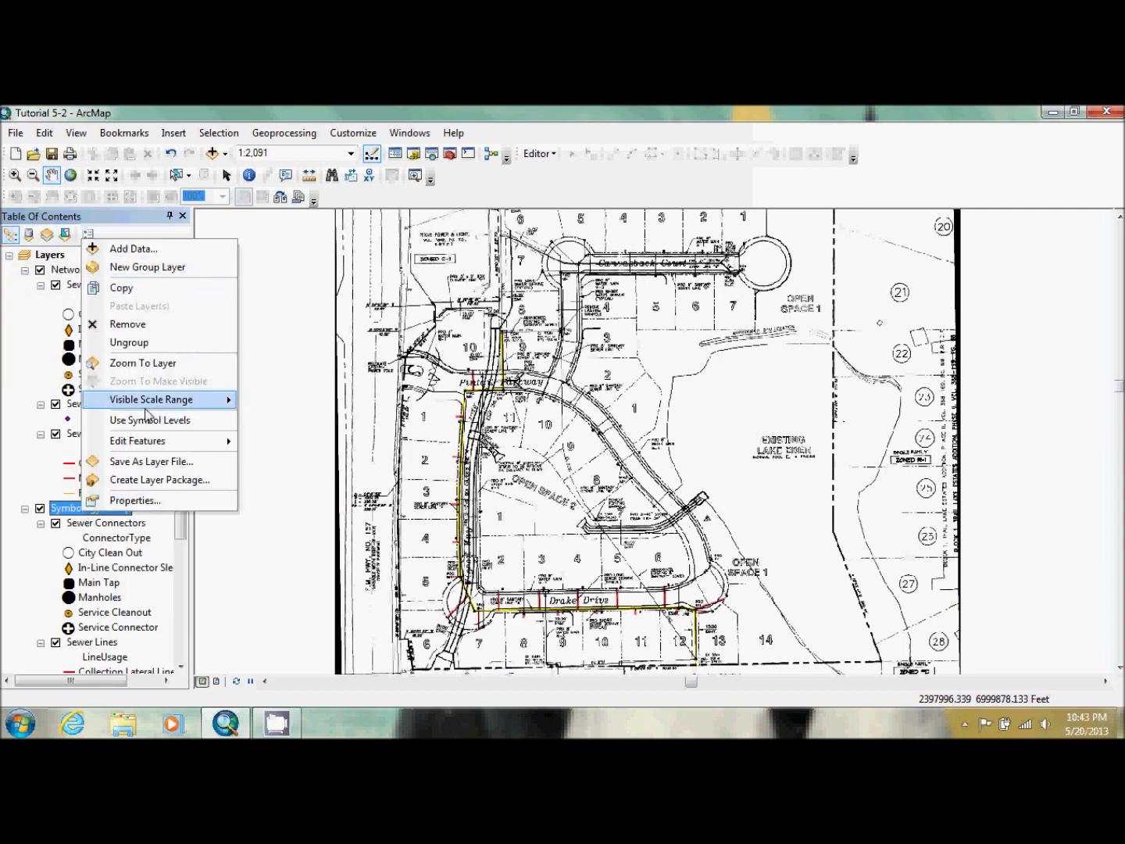
pyautogui.click(160, 323)
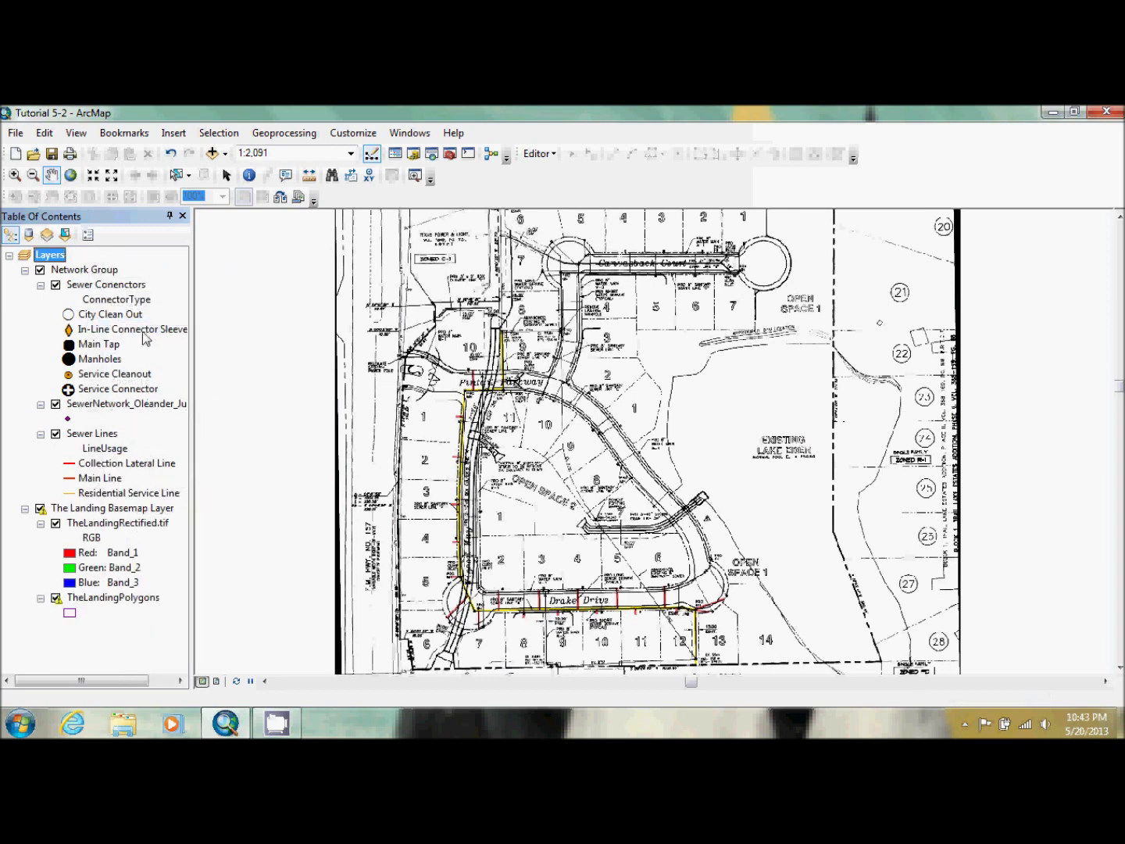
pyautogui.click(41, 404)
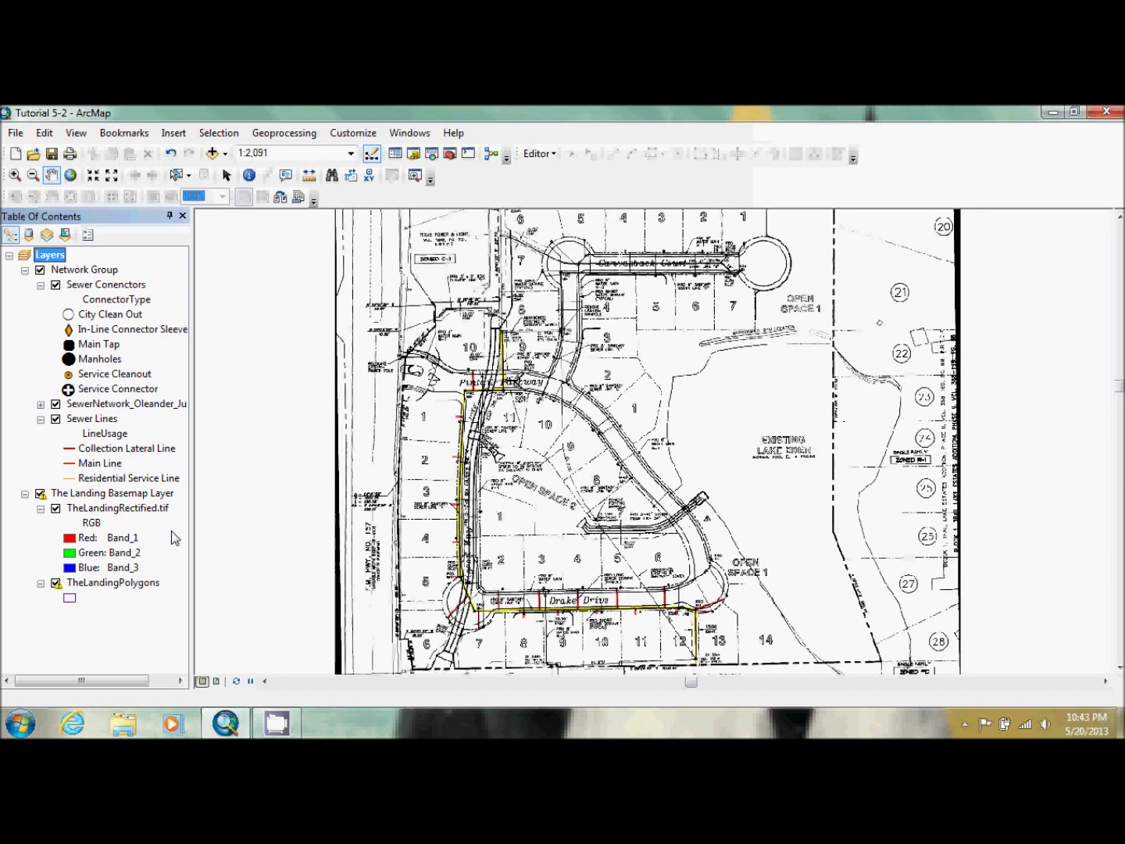
# - Load the Sewer1 bookmark from its place file, zoom the map to it, and close the Bookmarks Manager
pyautogui.click(140, 139)
pyautogui.click(156, 170)
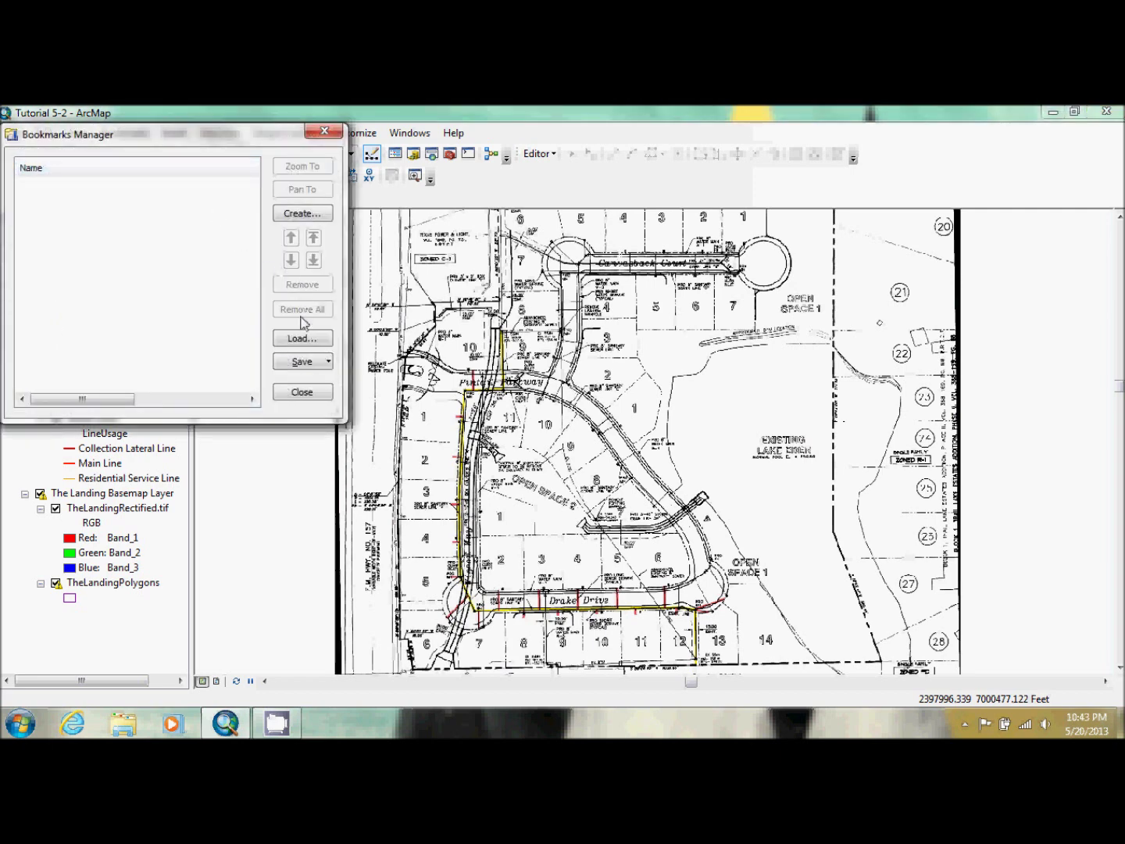
pyautogui.click(302, 343)
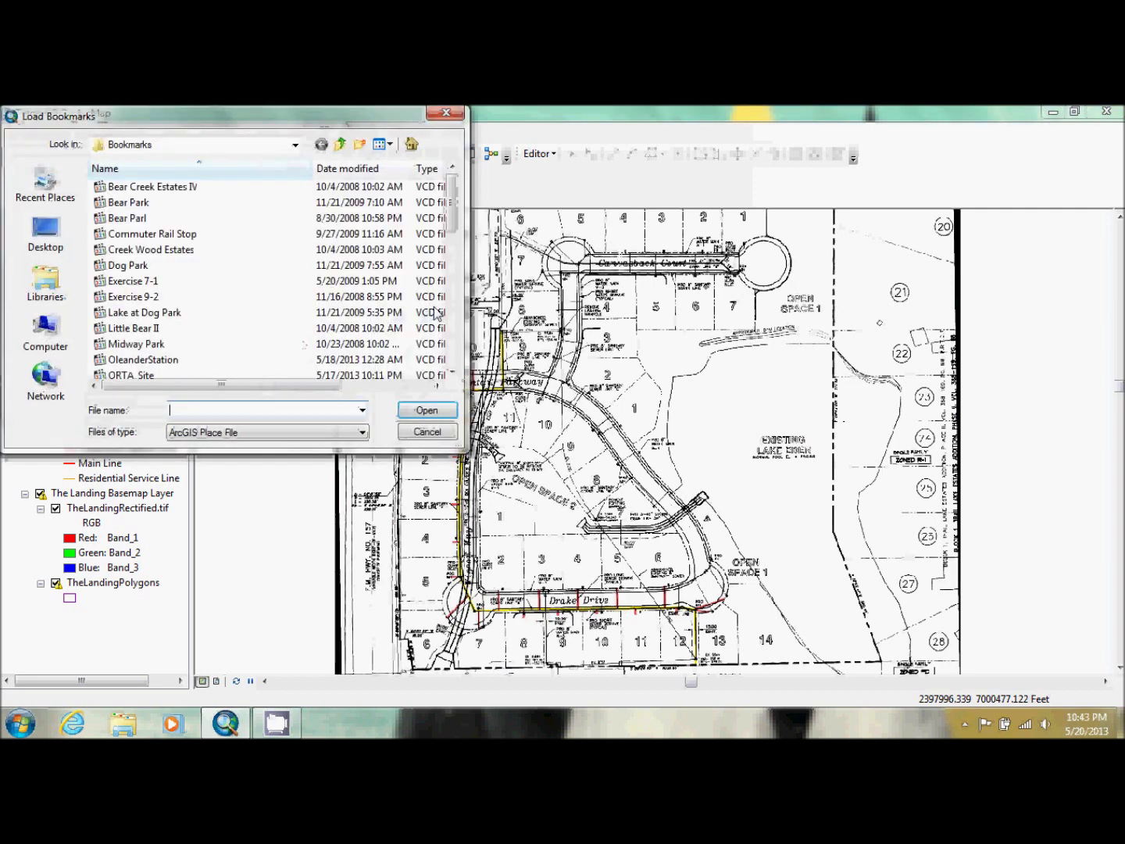
pyautogui.scroll(-4, 457, 322)
pyautogui.click(122, 282)
pyautogui.click(424, 409)
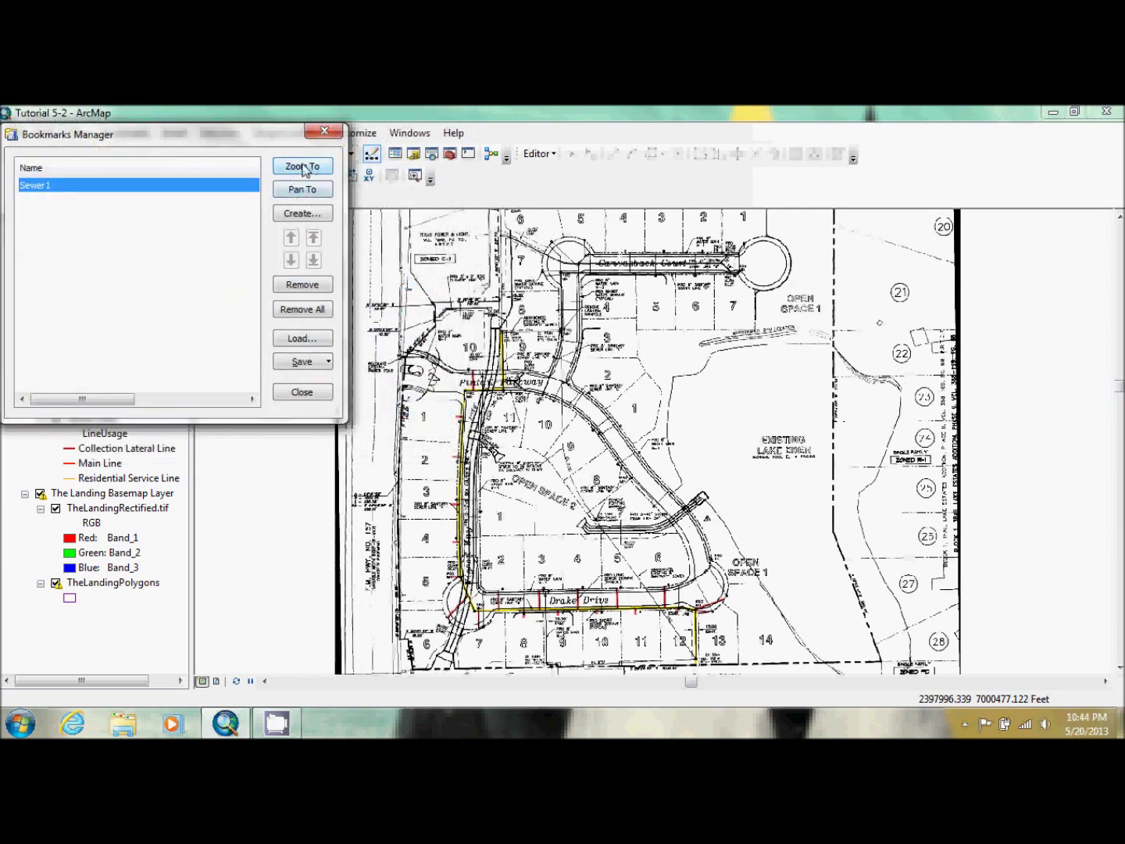
pyautogui.click(303, 166)
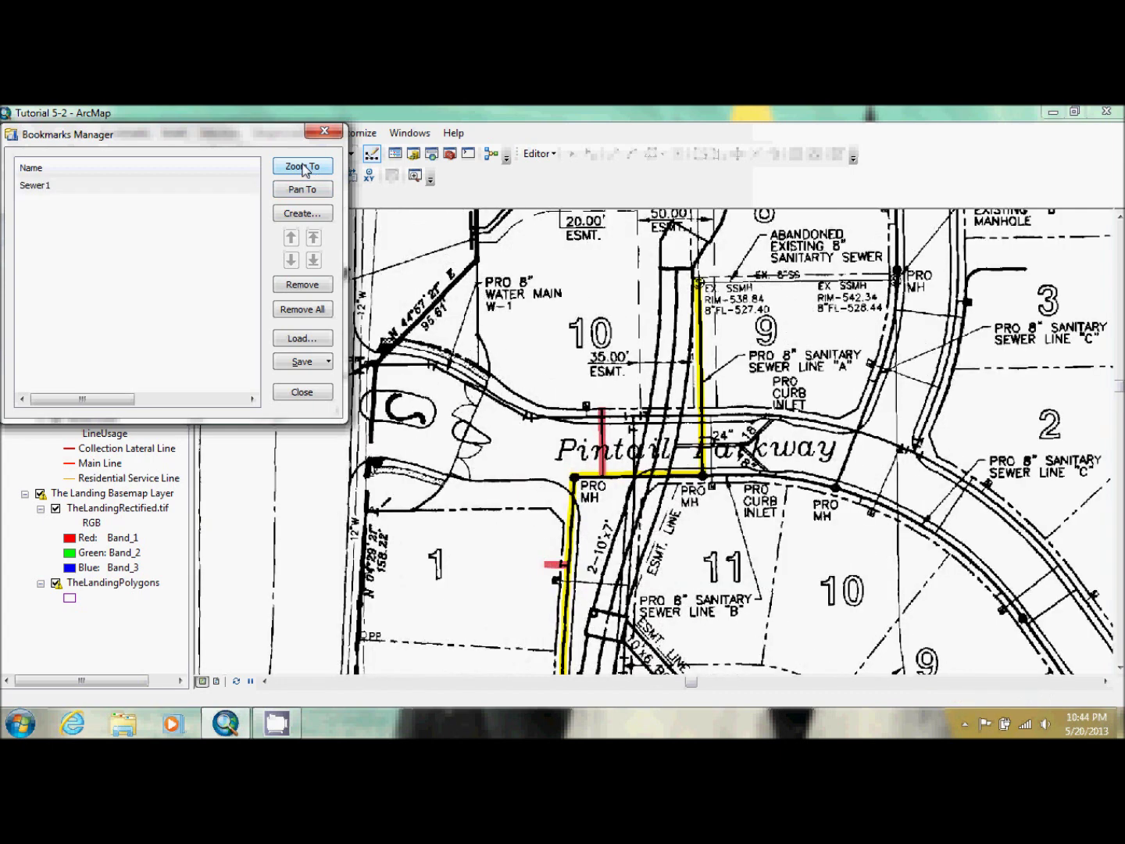
pyautogui.click(314, 392)
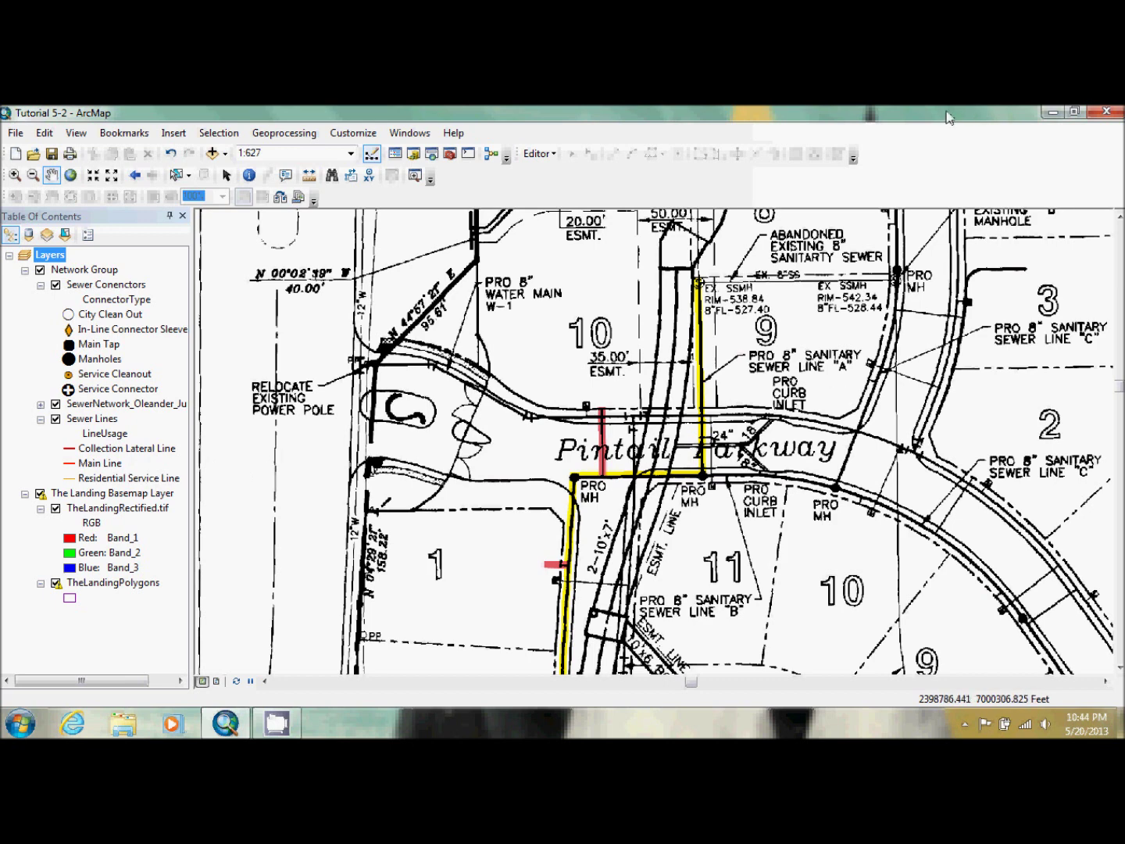
# - Start an edit session and display the Create Features templates for the sewer network layers
pyautogui.click(539, 153)
pyautogui.click(559, 173)
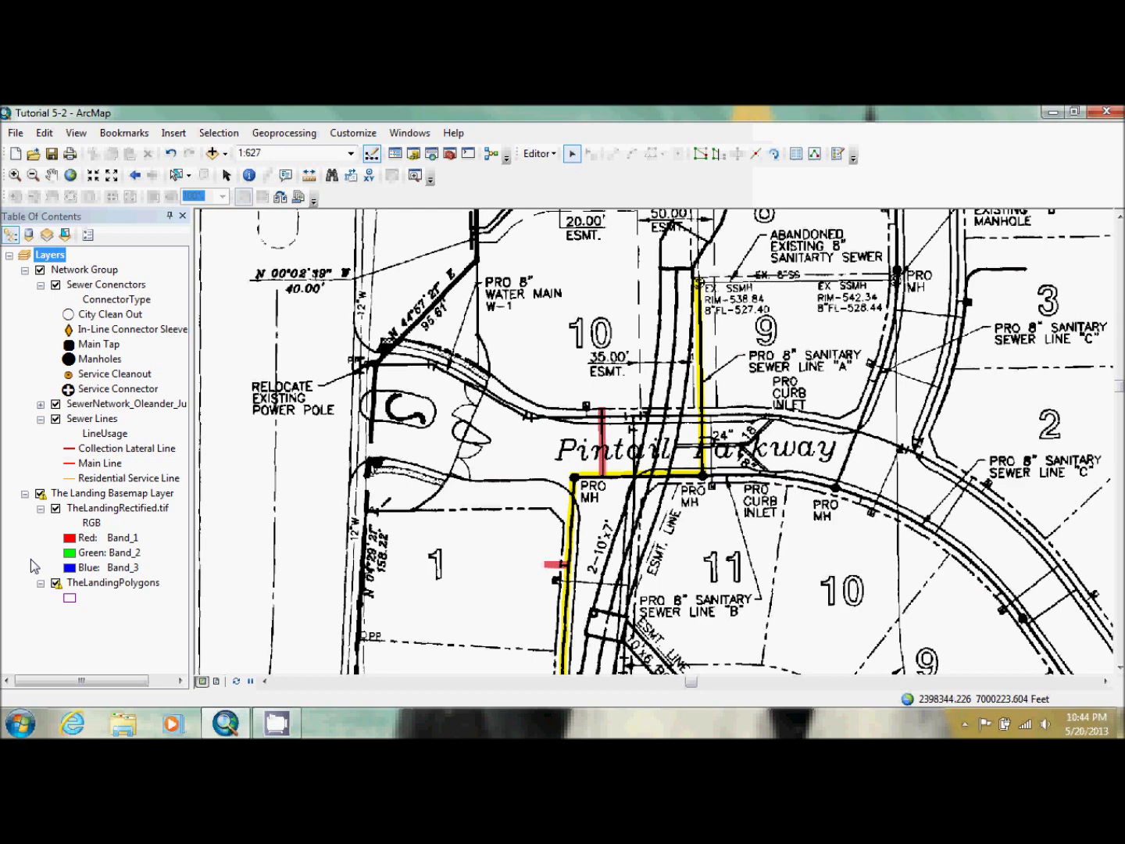
pyautogui.click(838, 155)
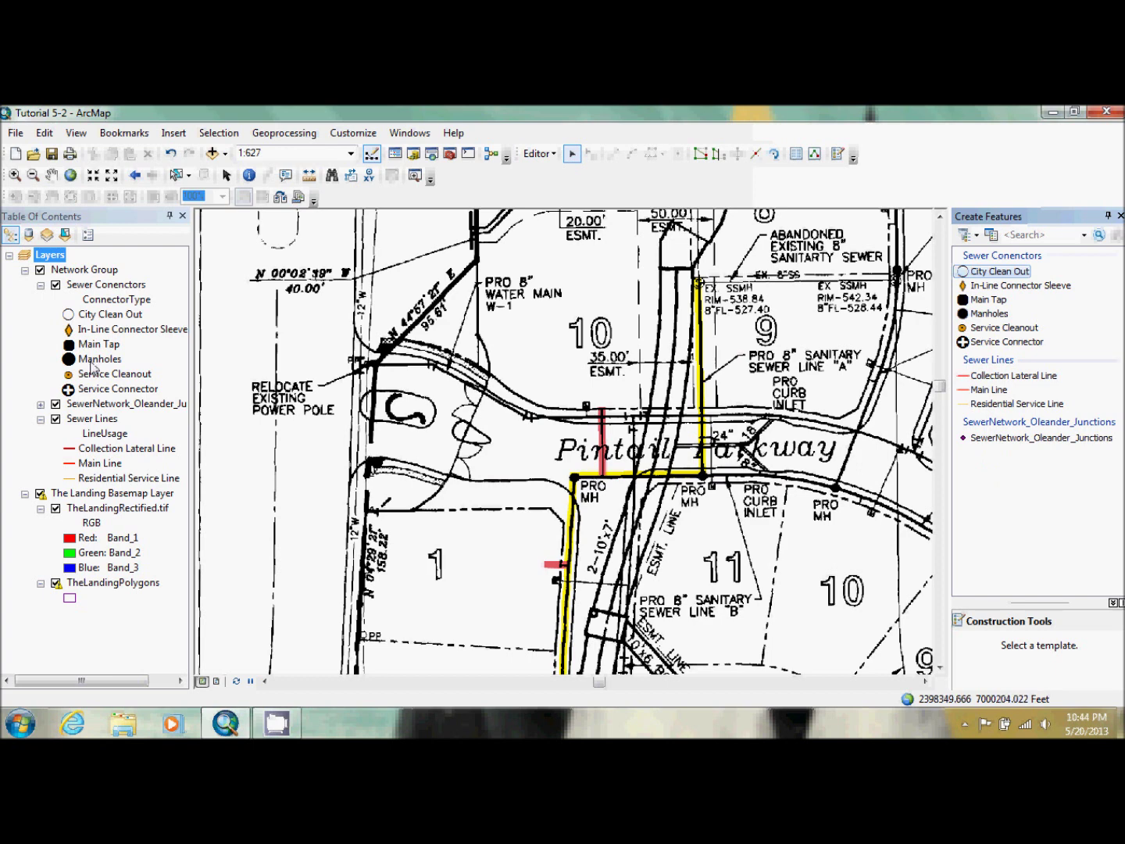
# - Make the SewerNetwork_Oleander_Junctions layer not selectable, return to the drawing-order layer list, and close the Create Features window
pyautogui.click(65, 235)
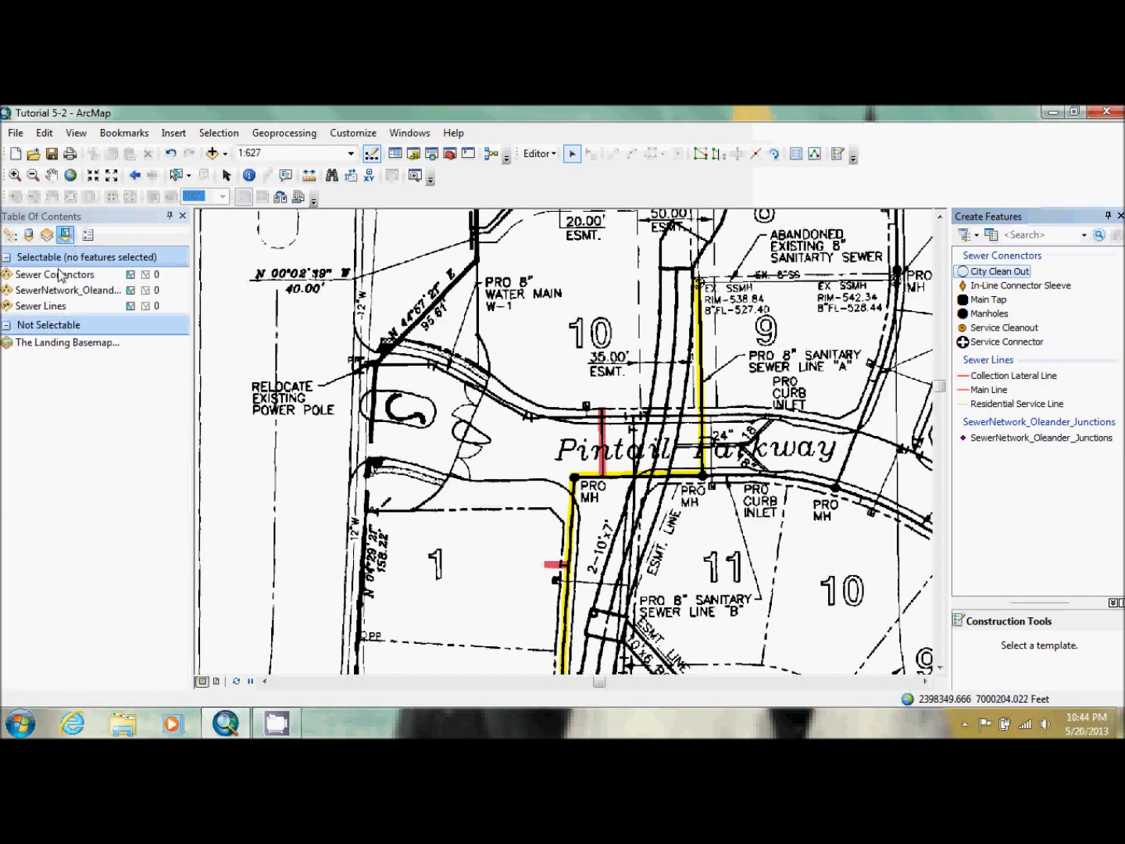
pyautogui.click(129, 290)
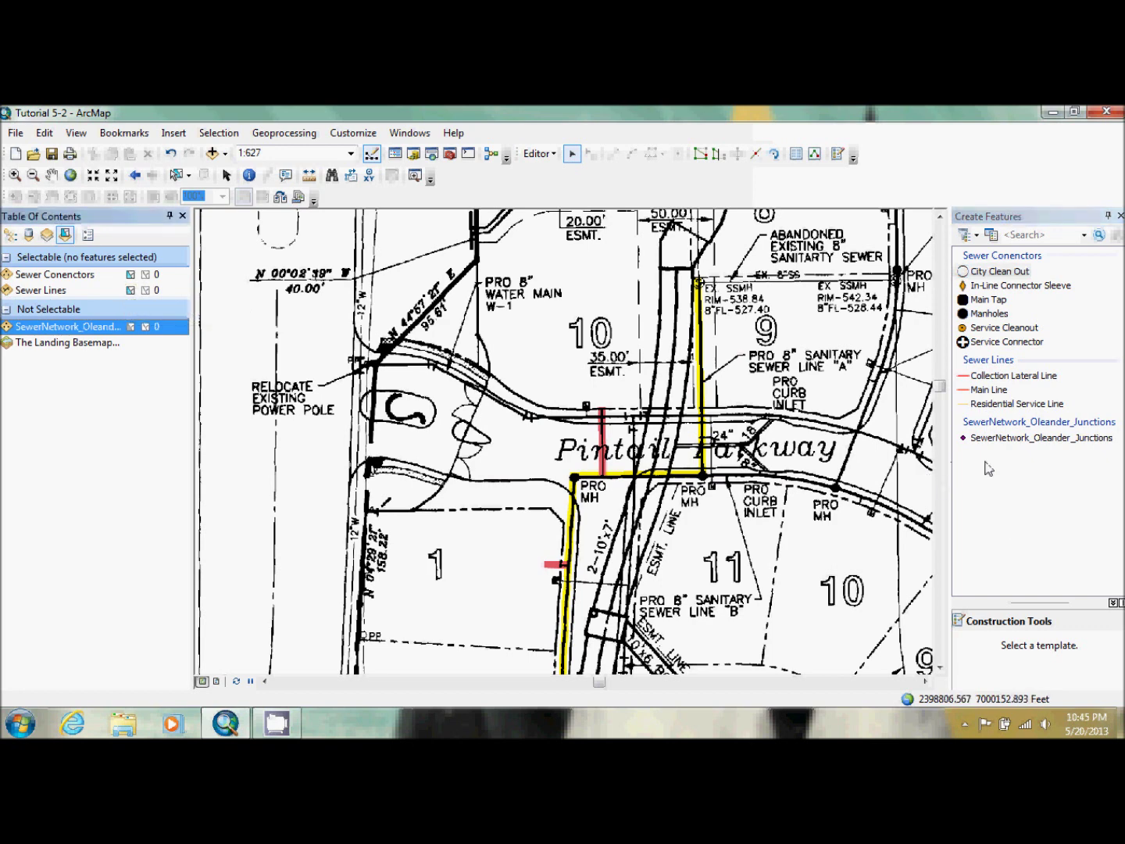
pyautogui.click(10, 235)
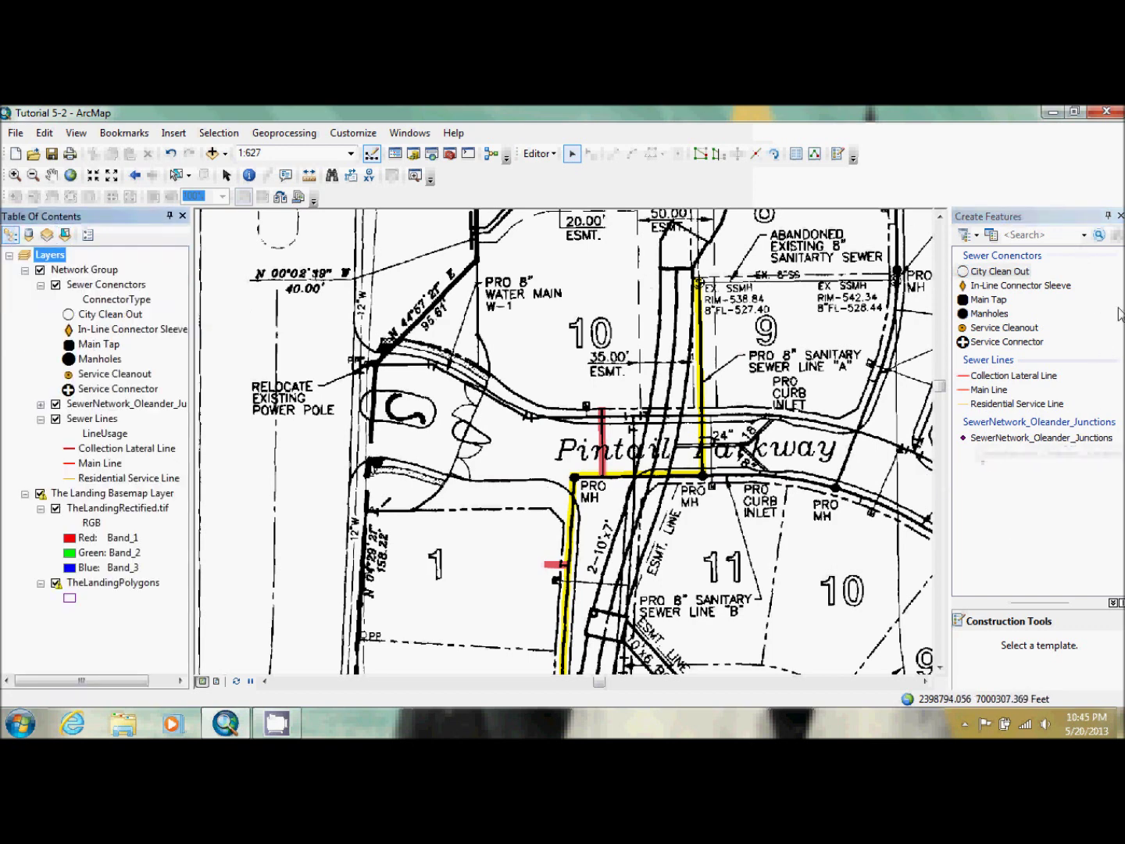
pyautogui.click(1120, 216)
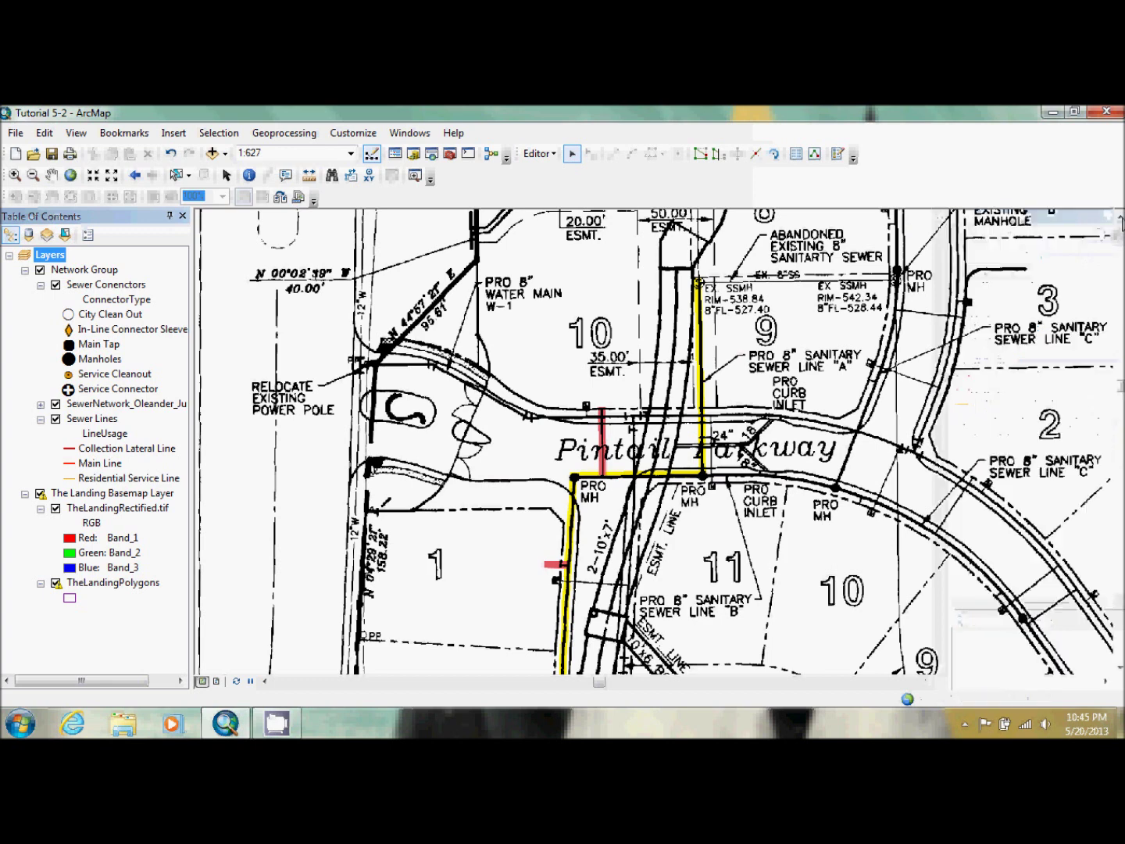
# - Draw Collection Lateral Lines along sewer line "A" from the existing manhole near lot 9 to the Pintail Parkway manhole, and on to the manhole above lot 1
pyautogui.click(836, 154)
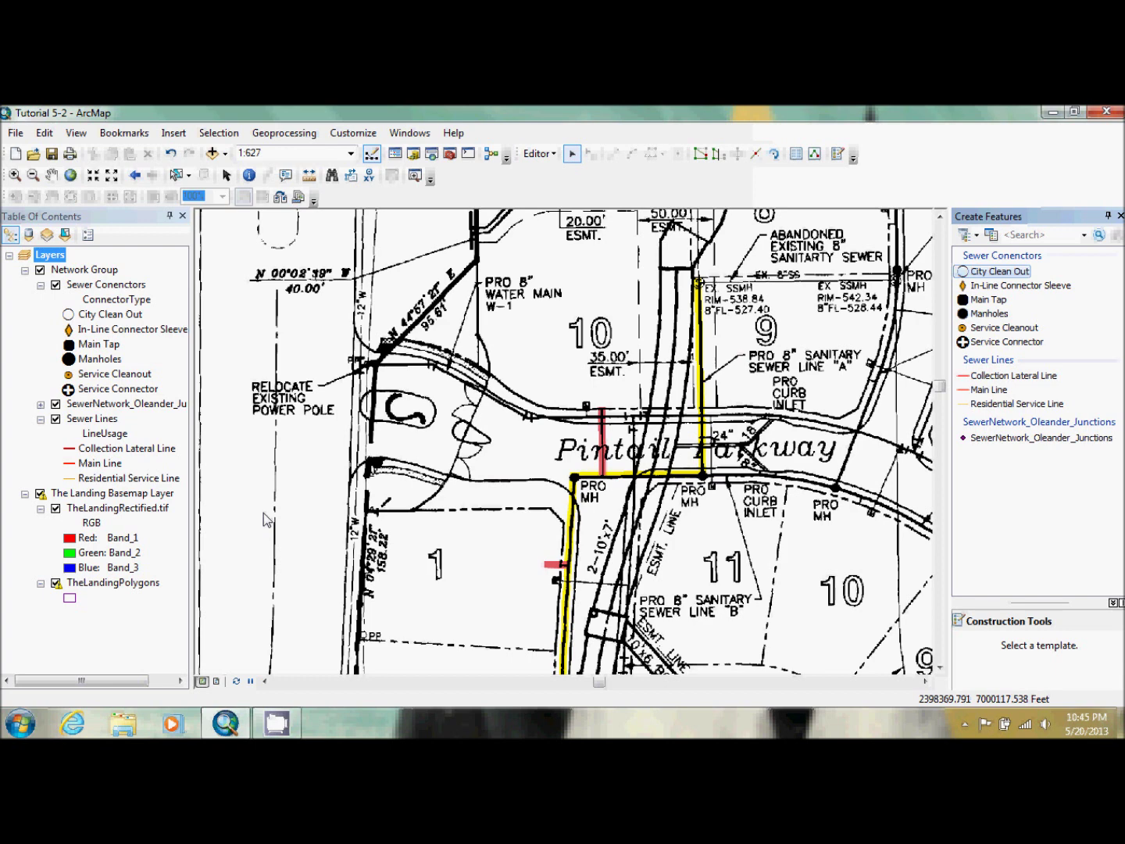
pyautogui.click(1037, 379)
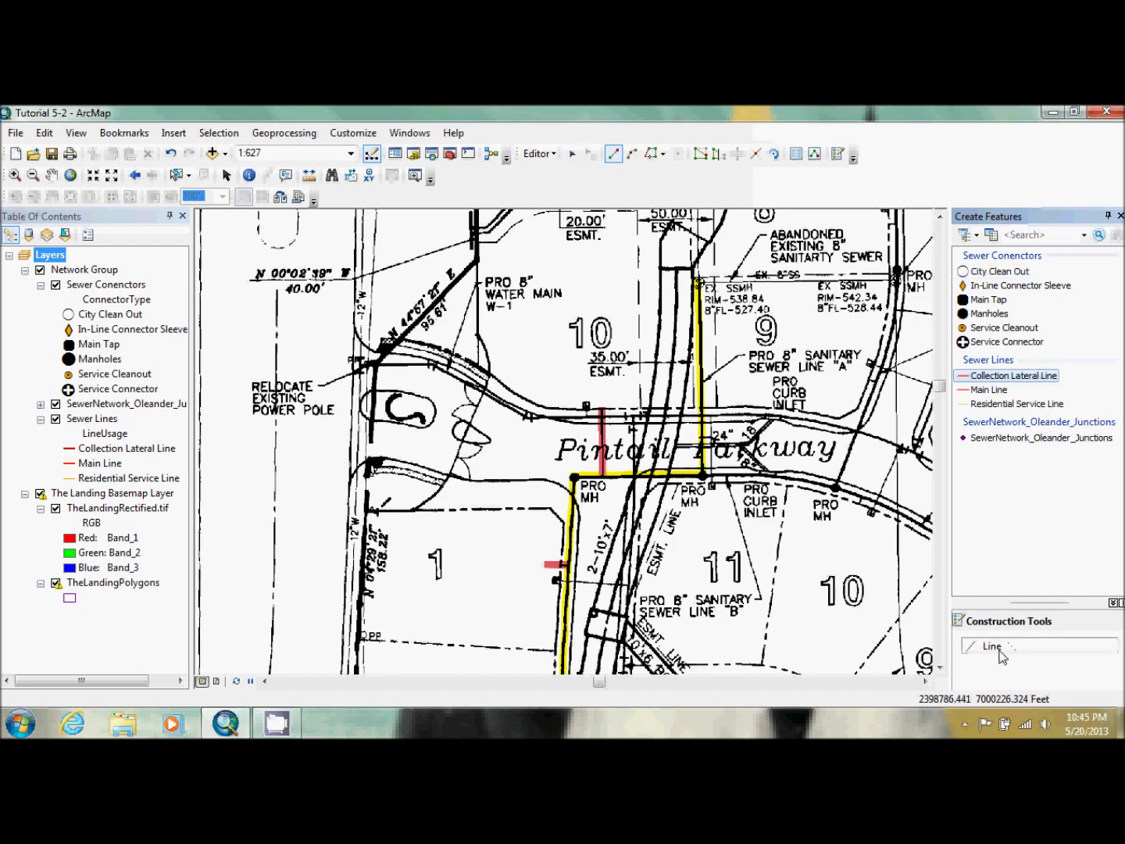
pyautogui.click(698, 281)
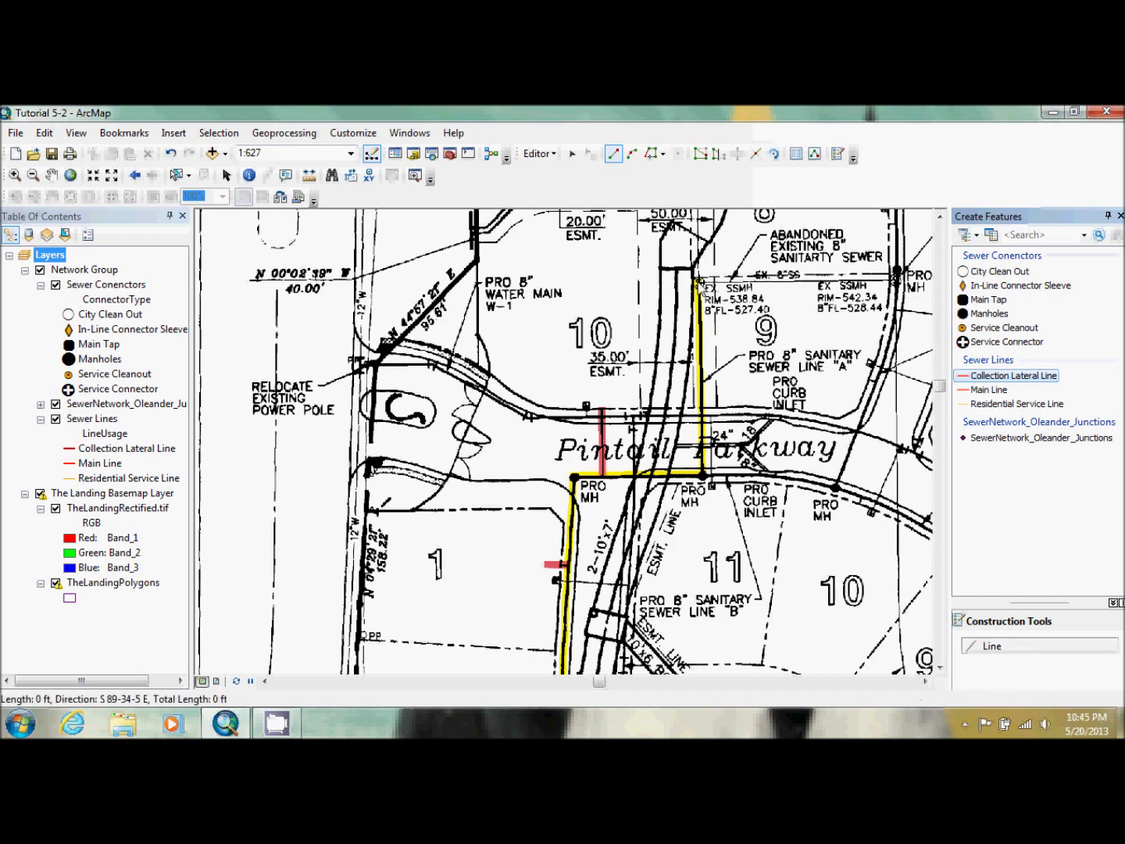
pyautogui.doubleClick(703, 478)
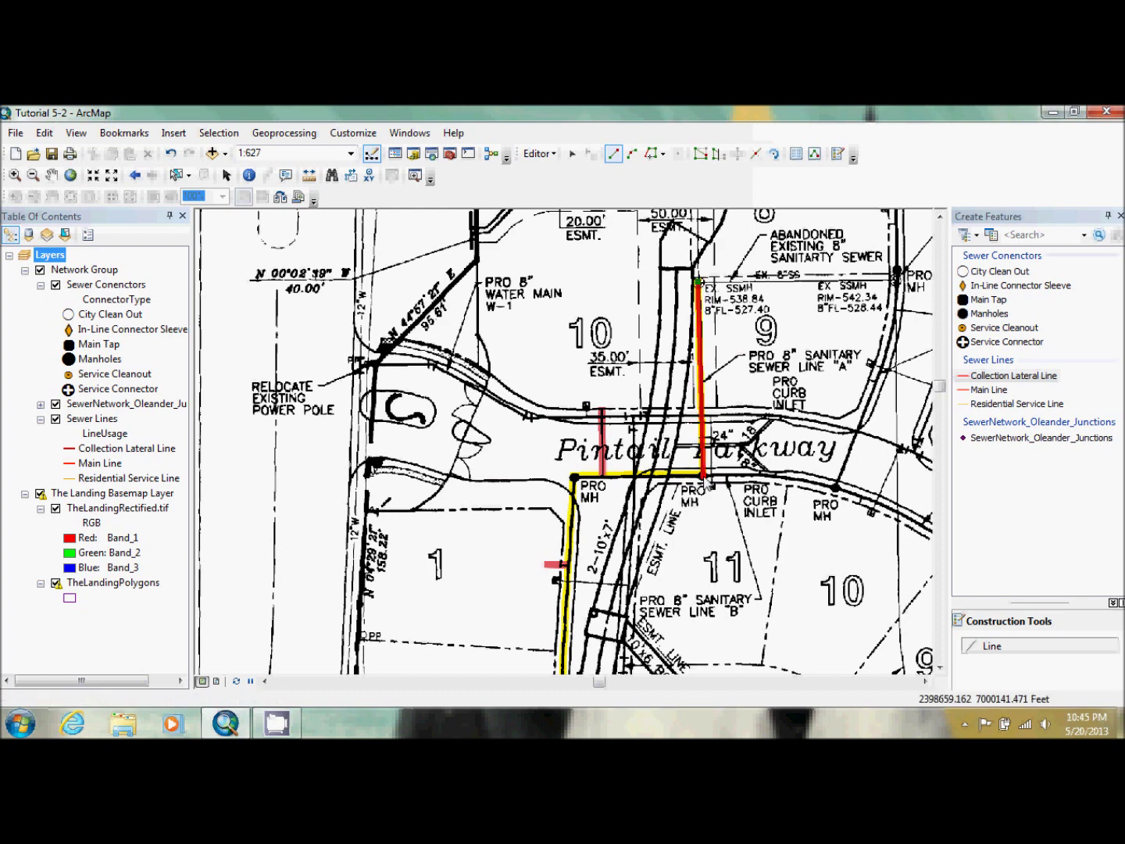
pyautogui.click(705, 480)
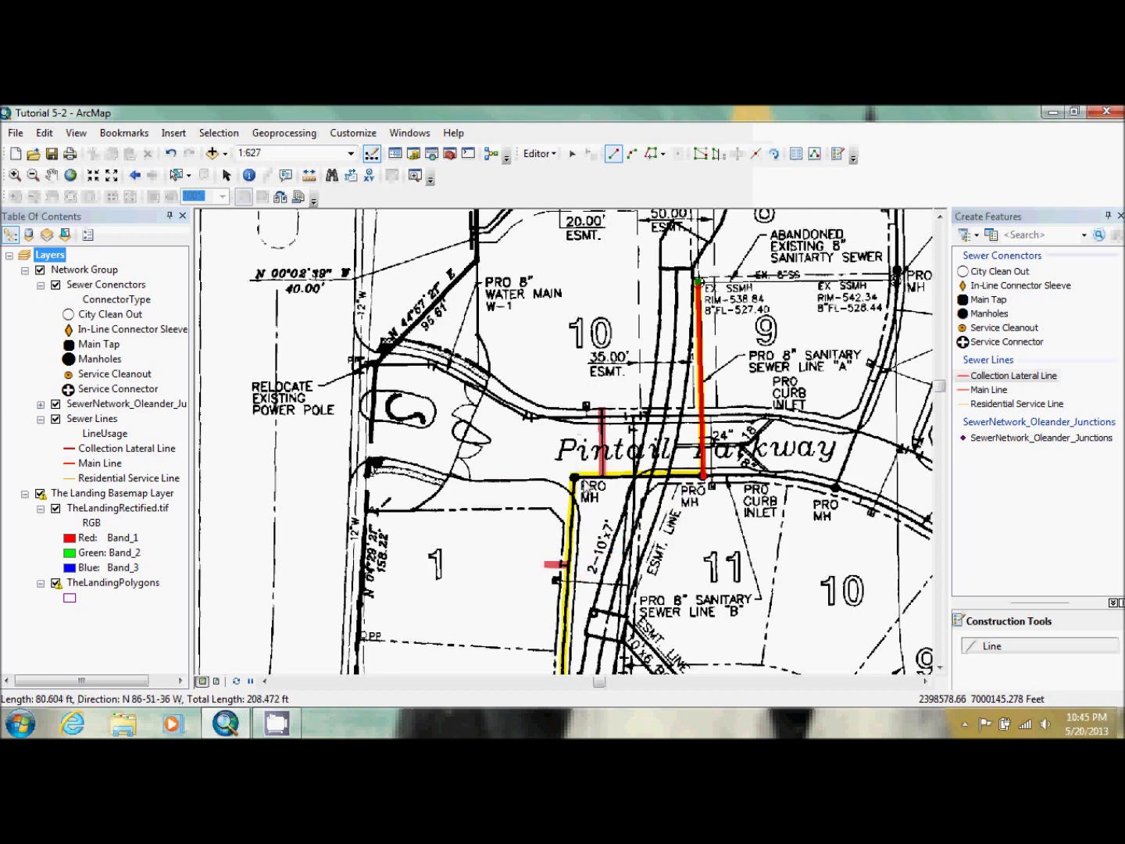
pyautogui.rightClick(702, 485)
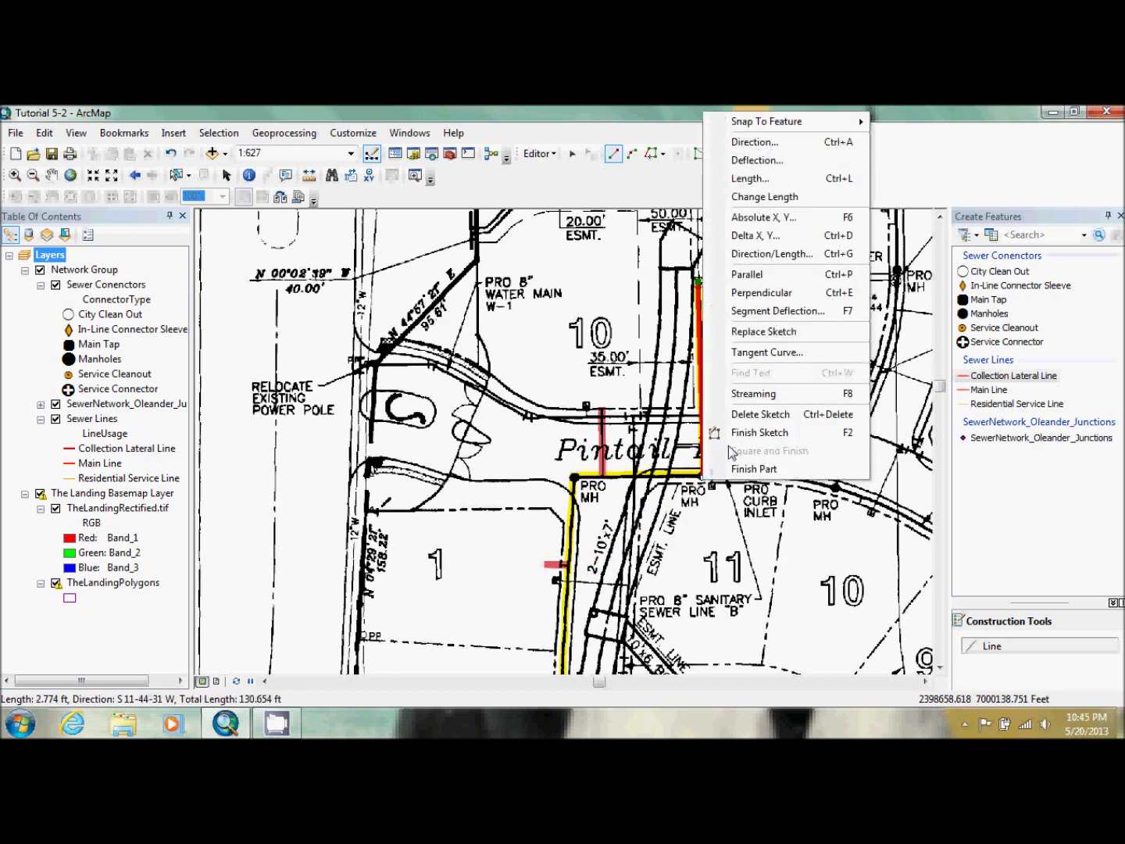
pyautogui.click(747, 433)
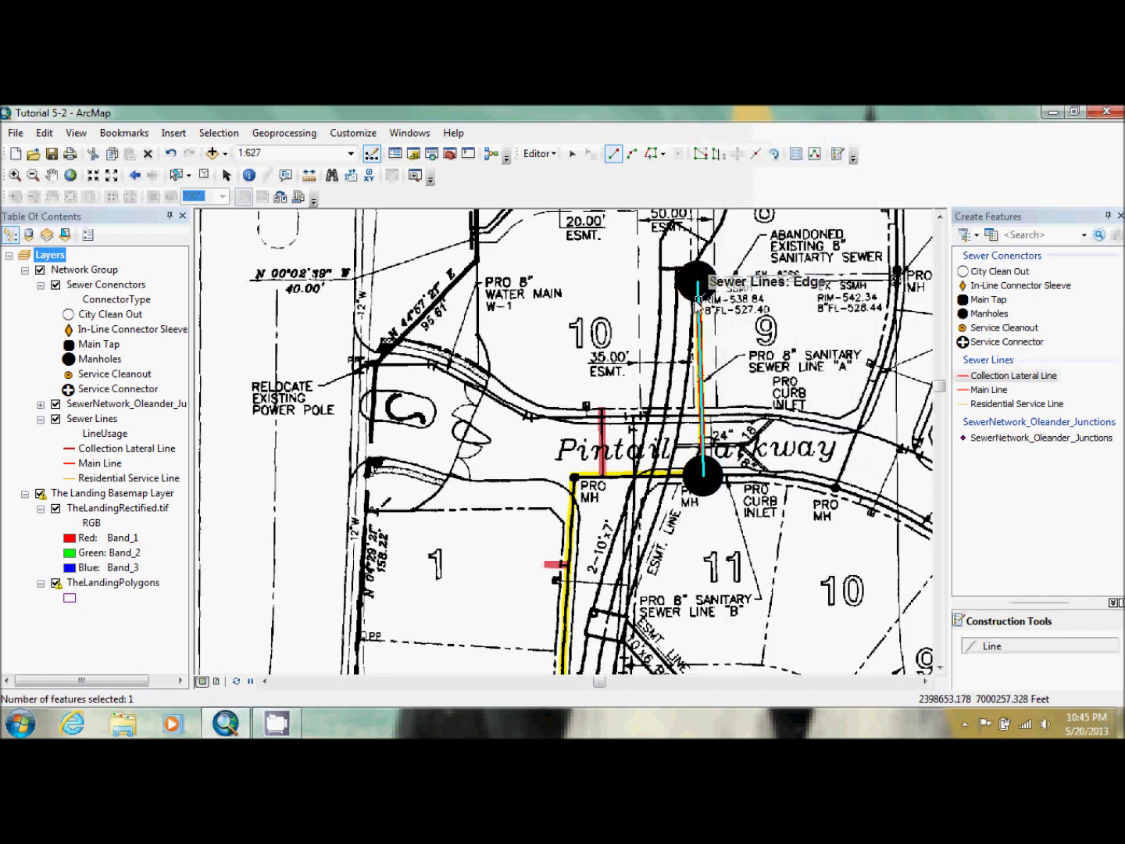
pyautogui.click(703, 476)
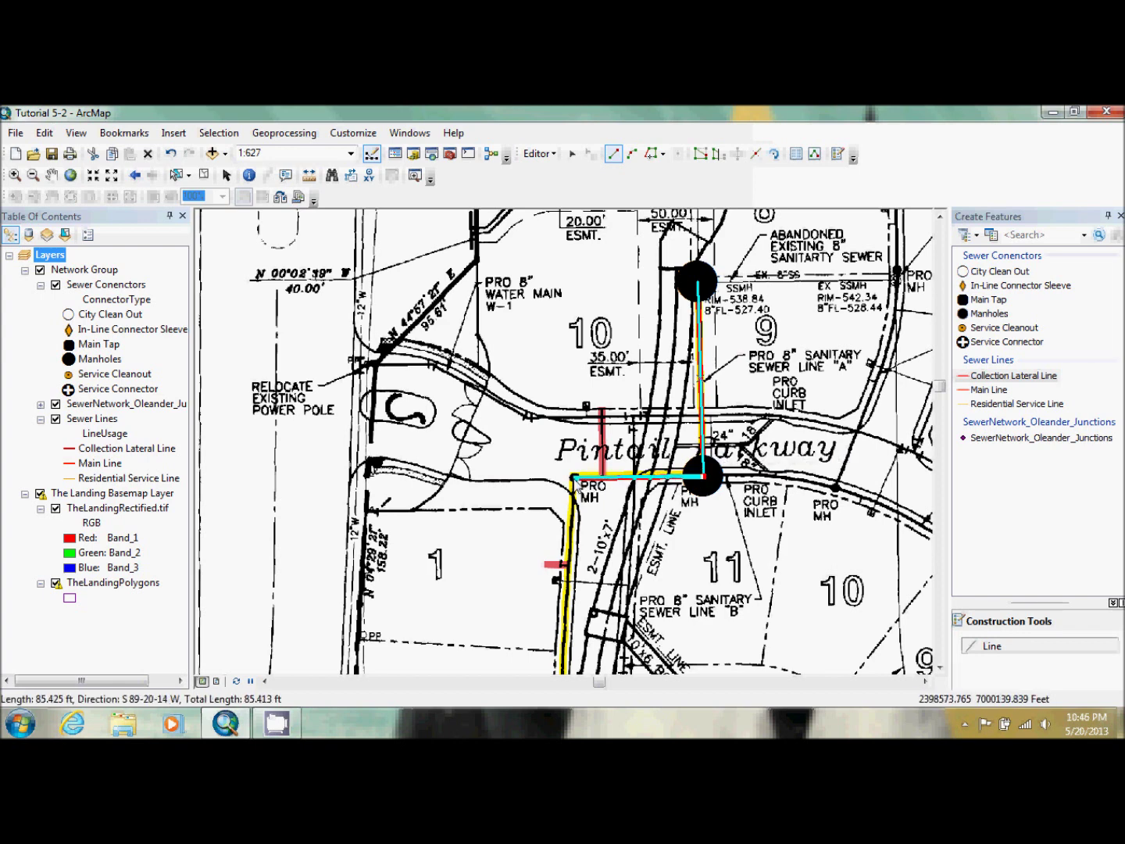
pyautogui.doubleClick(574, 478)
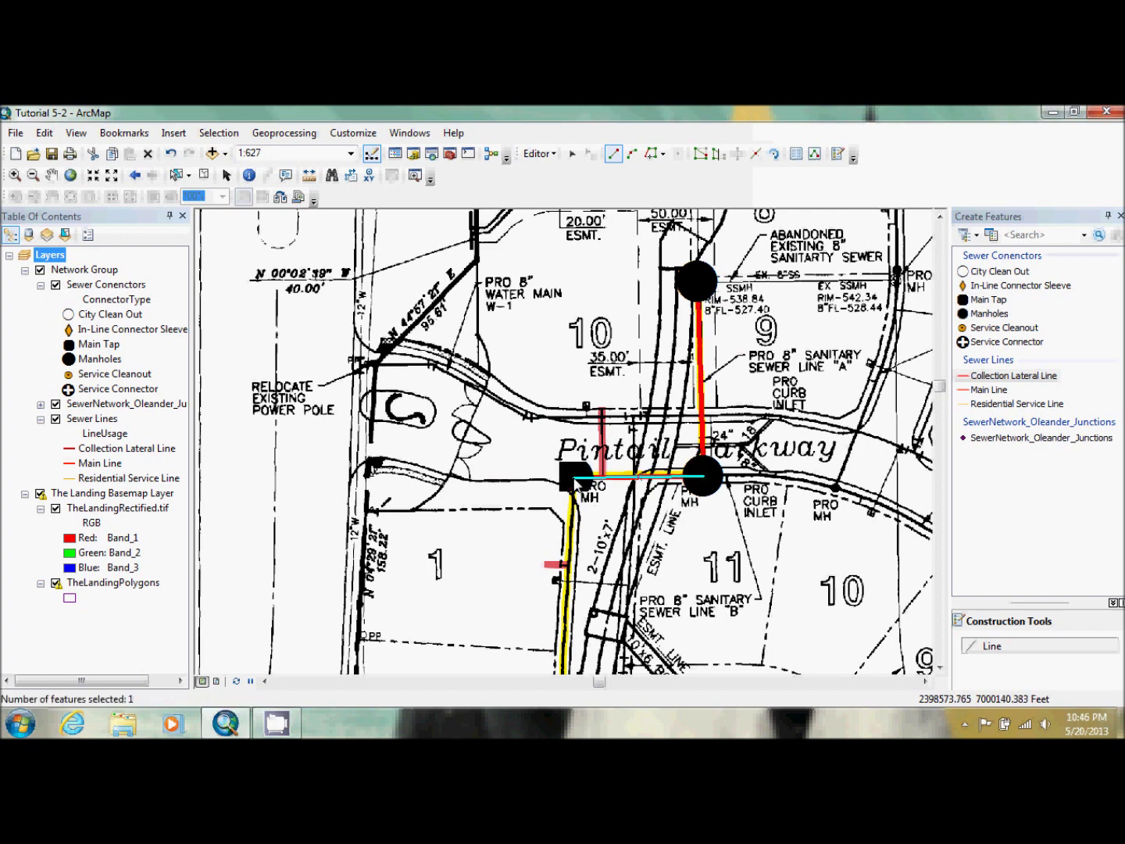
# - Draw a curved Collection Lateral Line along Wigeon Way from the manhole above lot 1 to the proposed manhole beside lot 5, using an arc segment
pyautogui.click(941, 667)
pyautogui.click(940, 668)
pyautogui.click(941, 667)
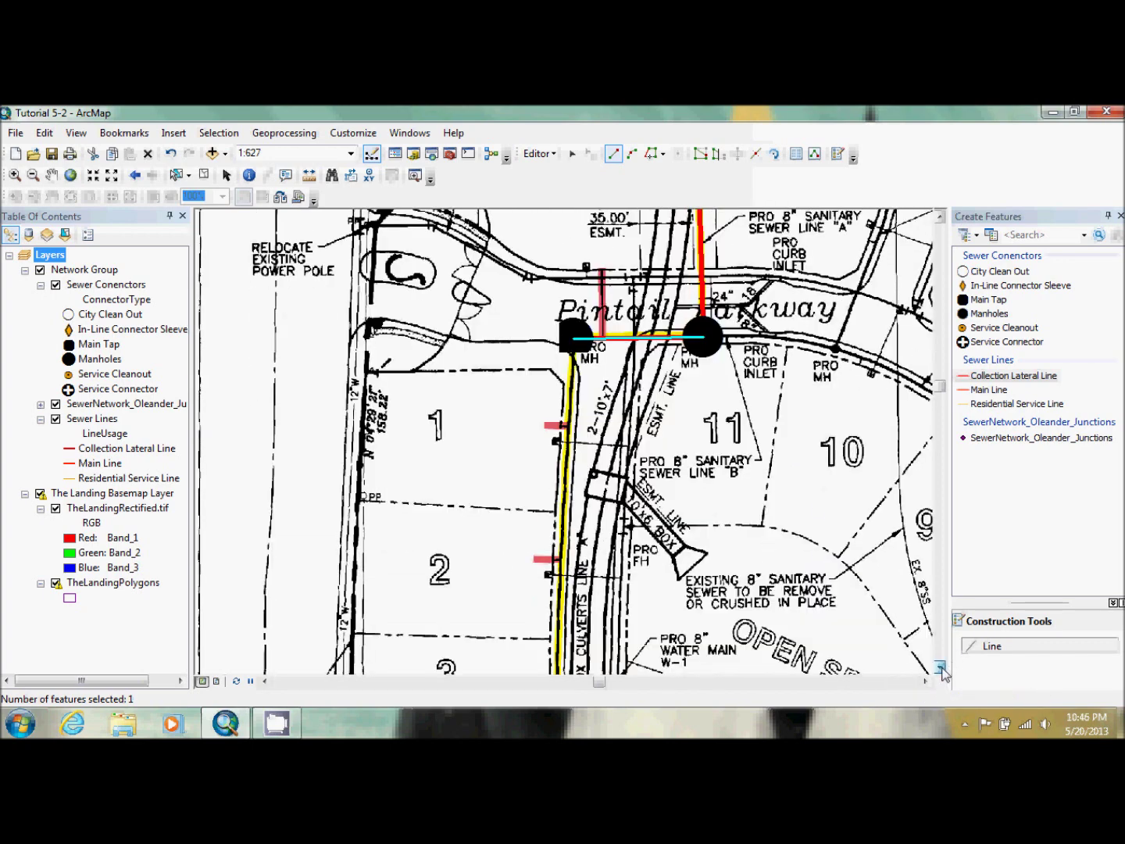
pyautogui.click(941, 667)
pyautogui.click(940, 668)
pyautogui.click(940, 667)
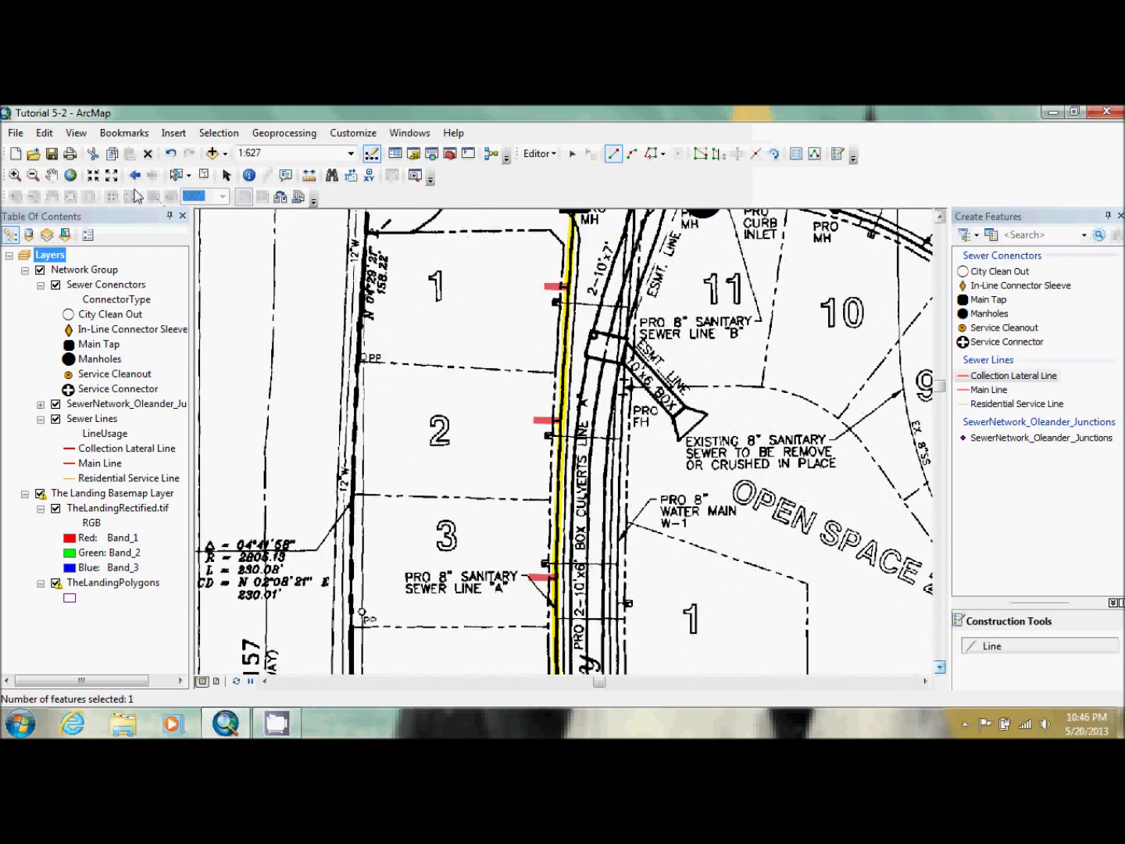
pyautogui.click(111, 175)
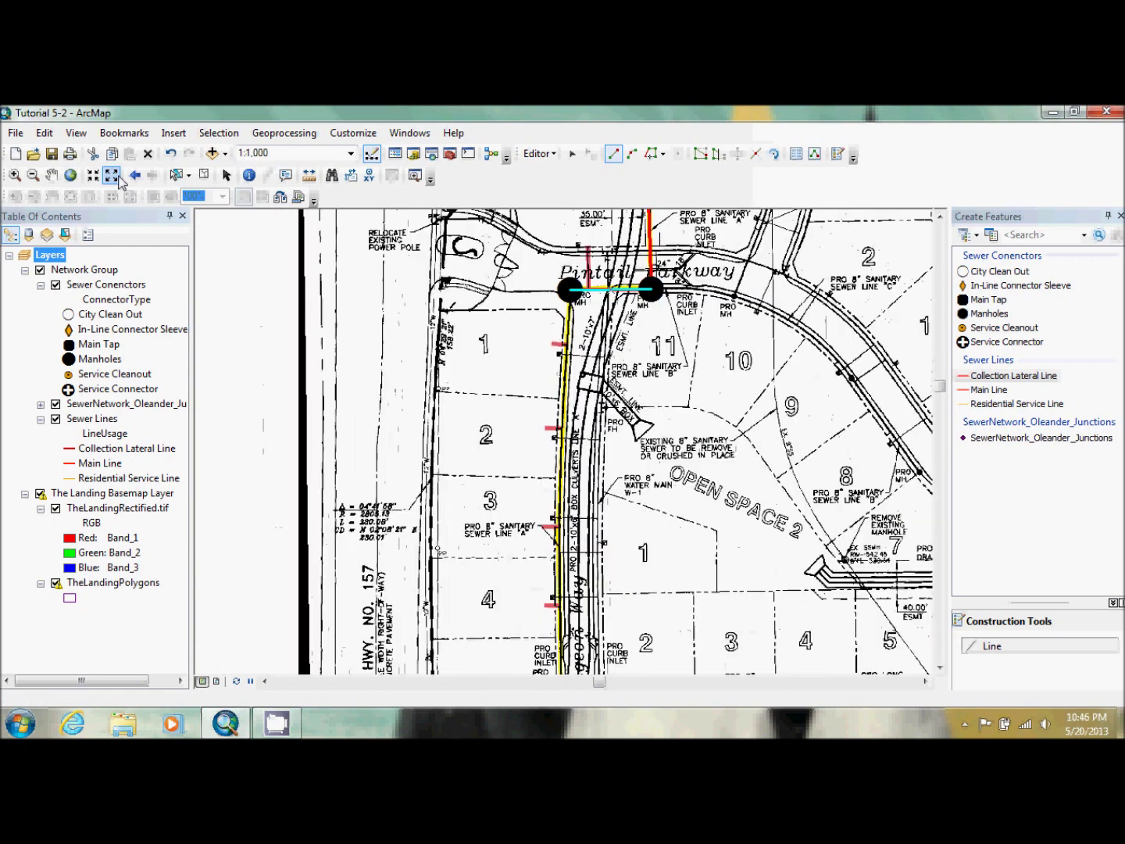
pyautogui.click(941, 667)
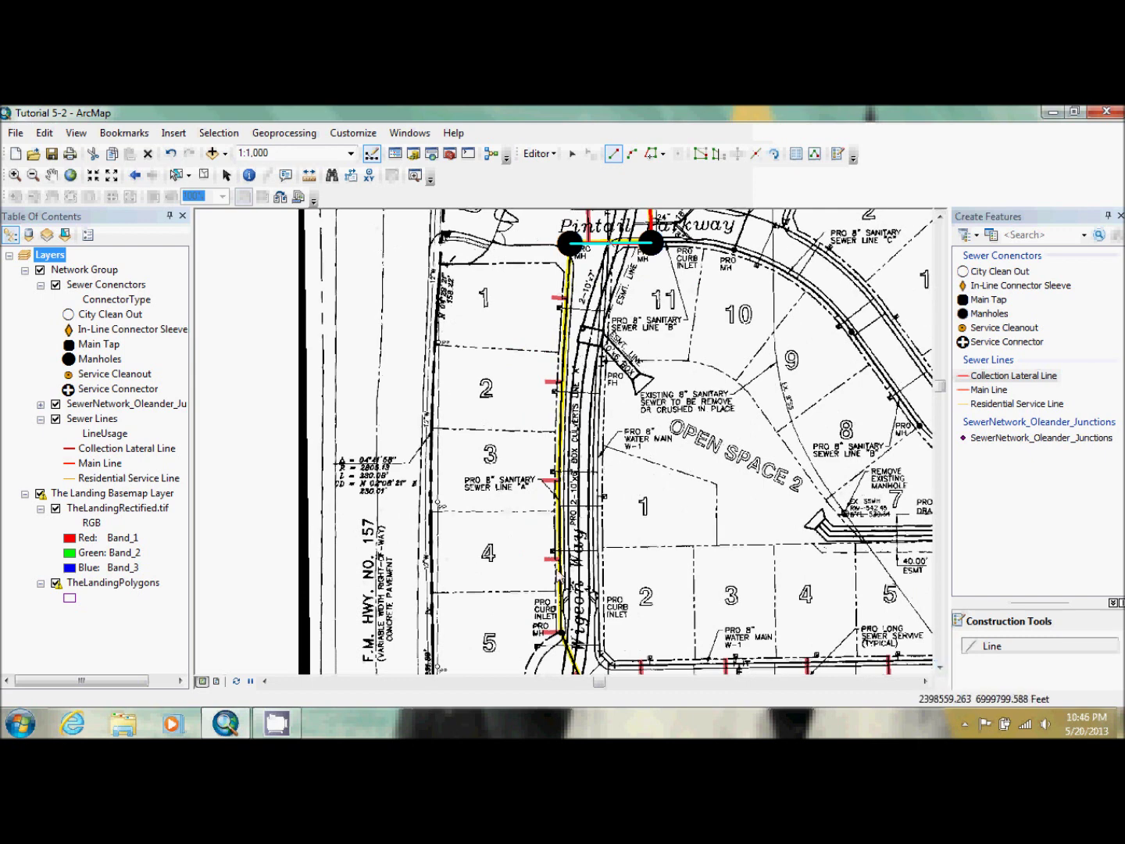
pyautogui.click(570, 243)
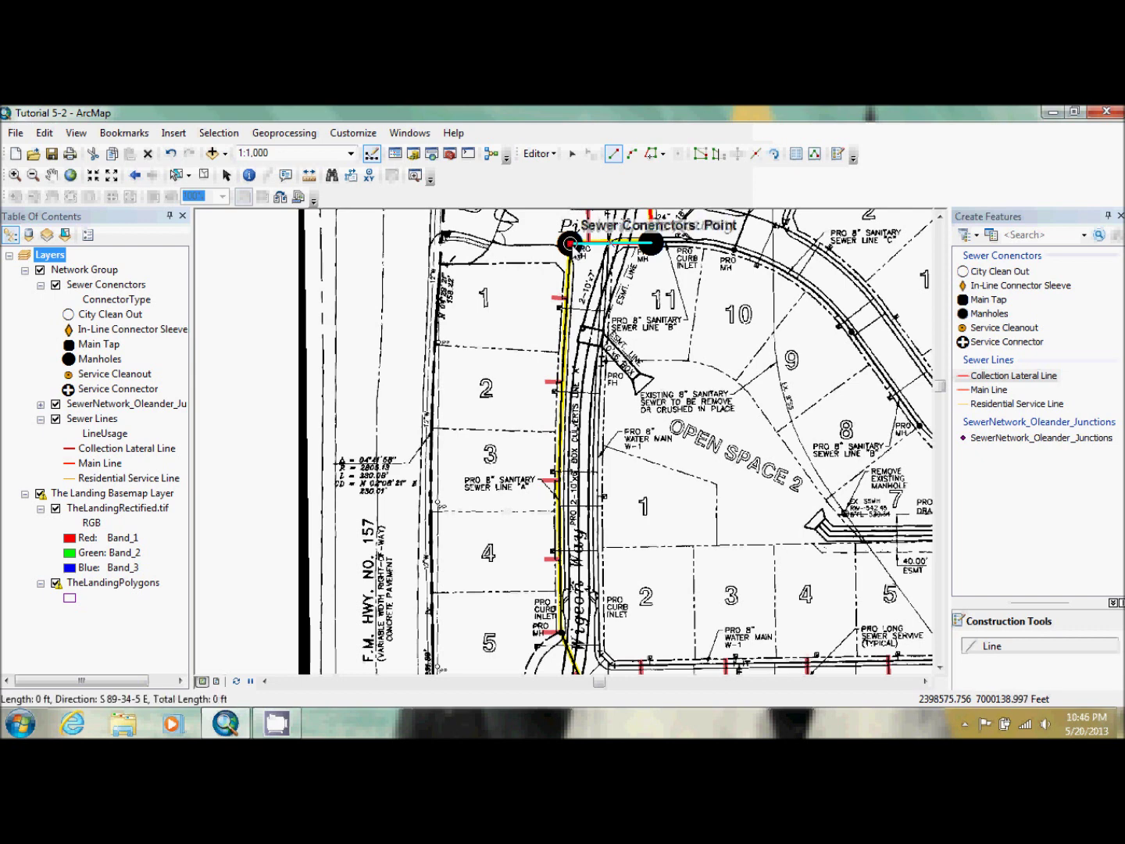
pyautogui.click(632, 155)
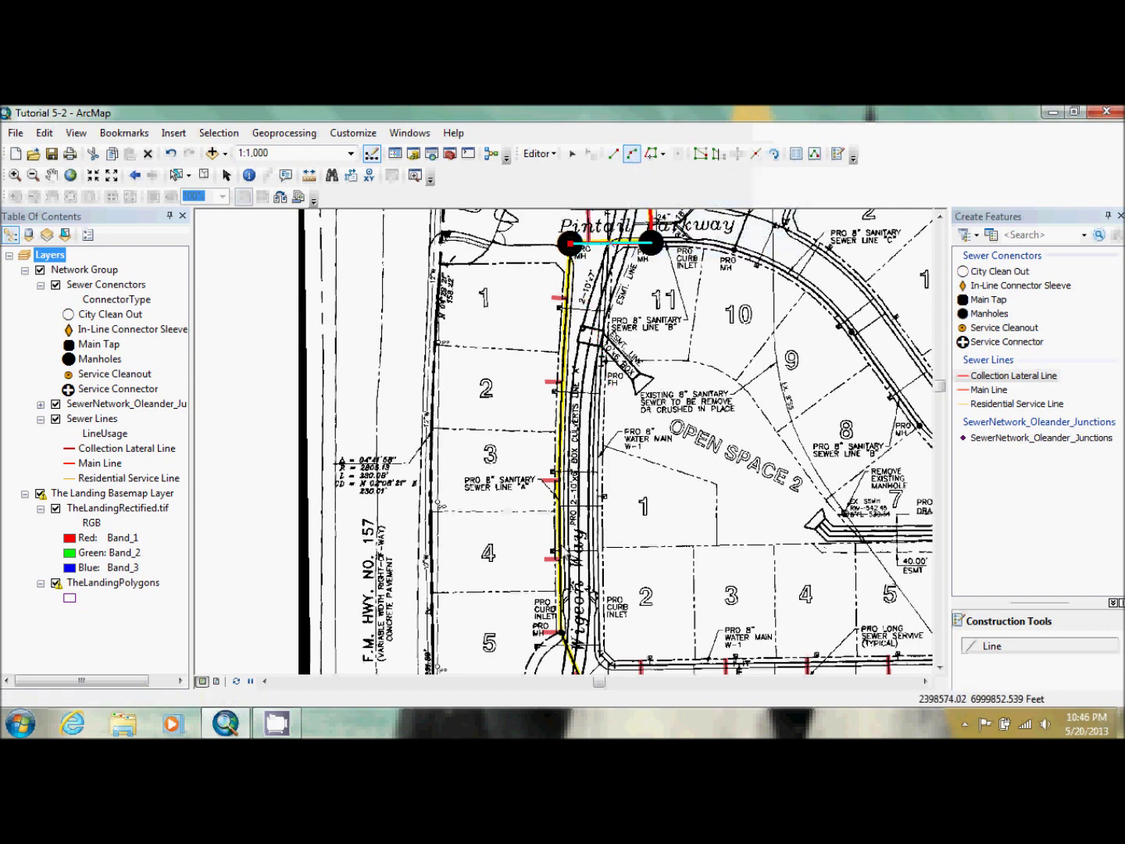
pyautogui.click(569, 623)
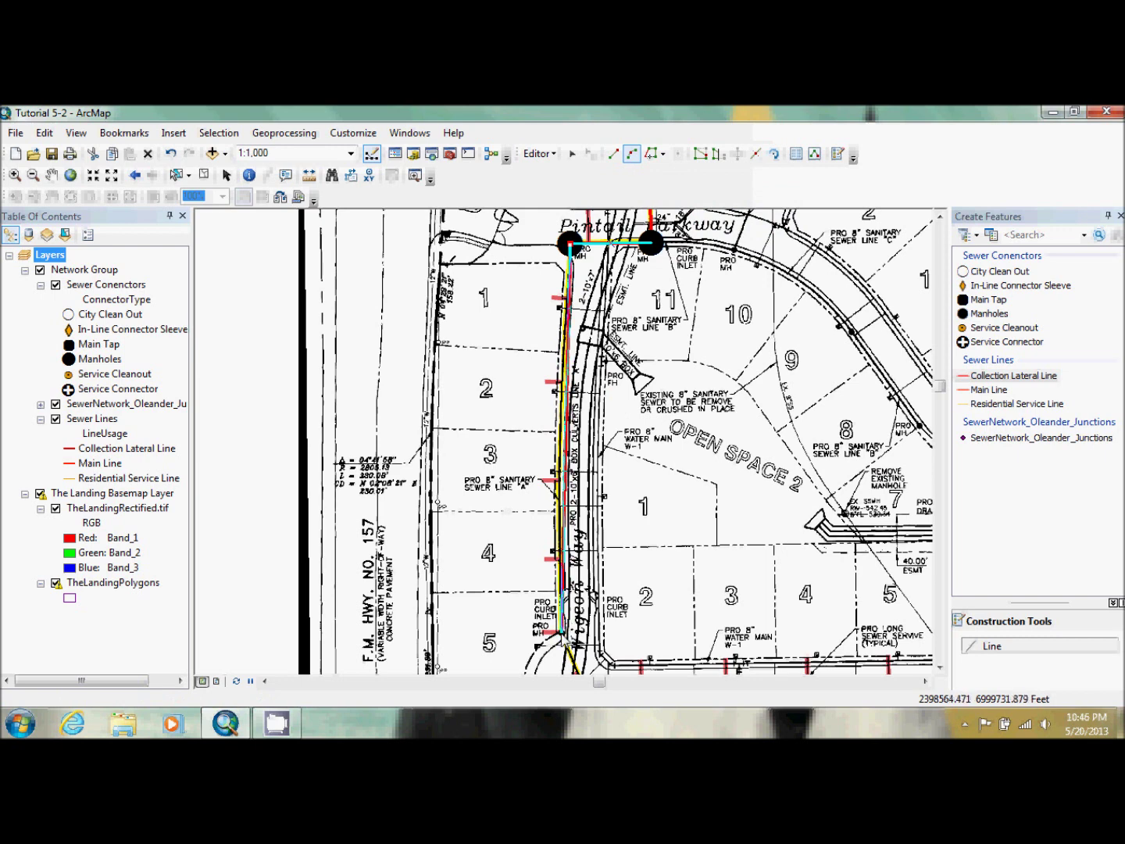
pyautogui.click(561, 569)
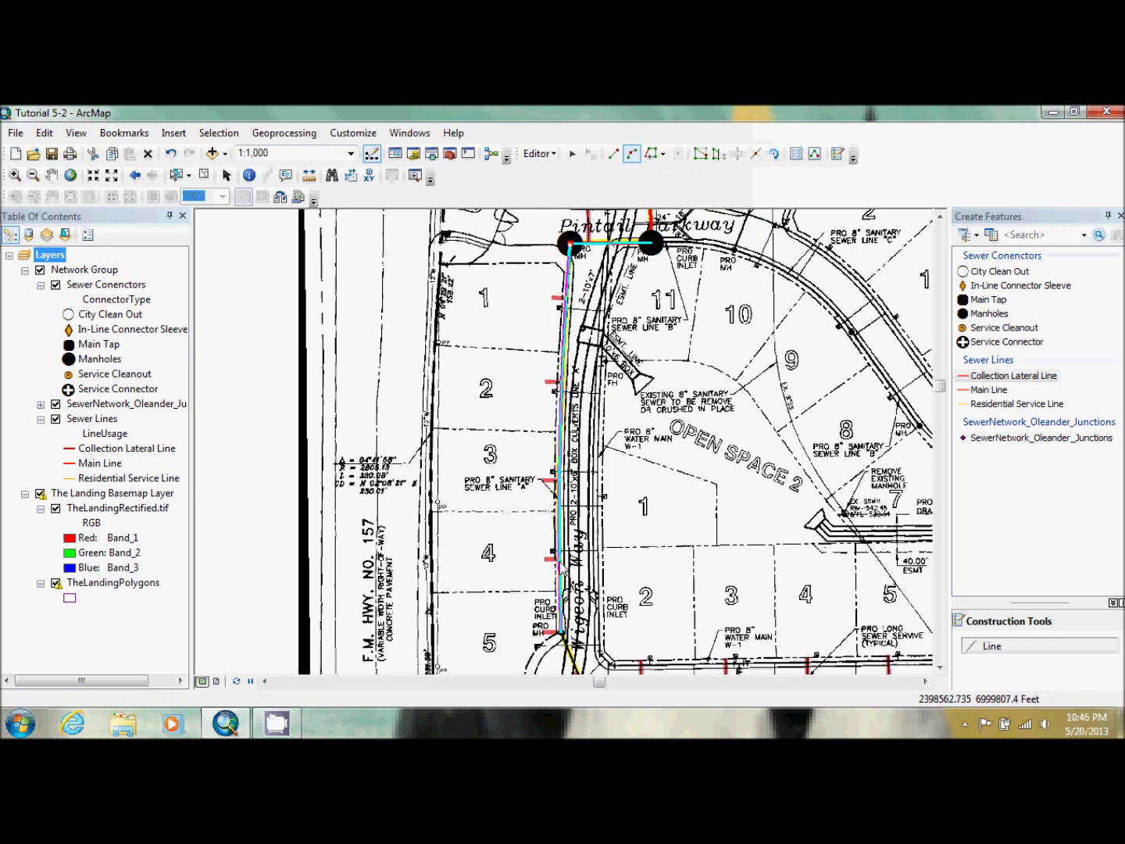
pyautogui.press('F2')
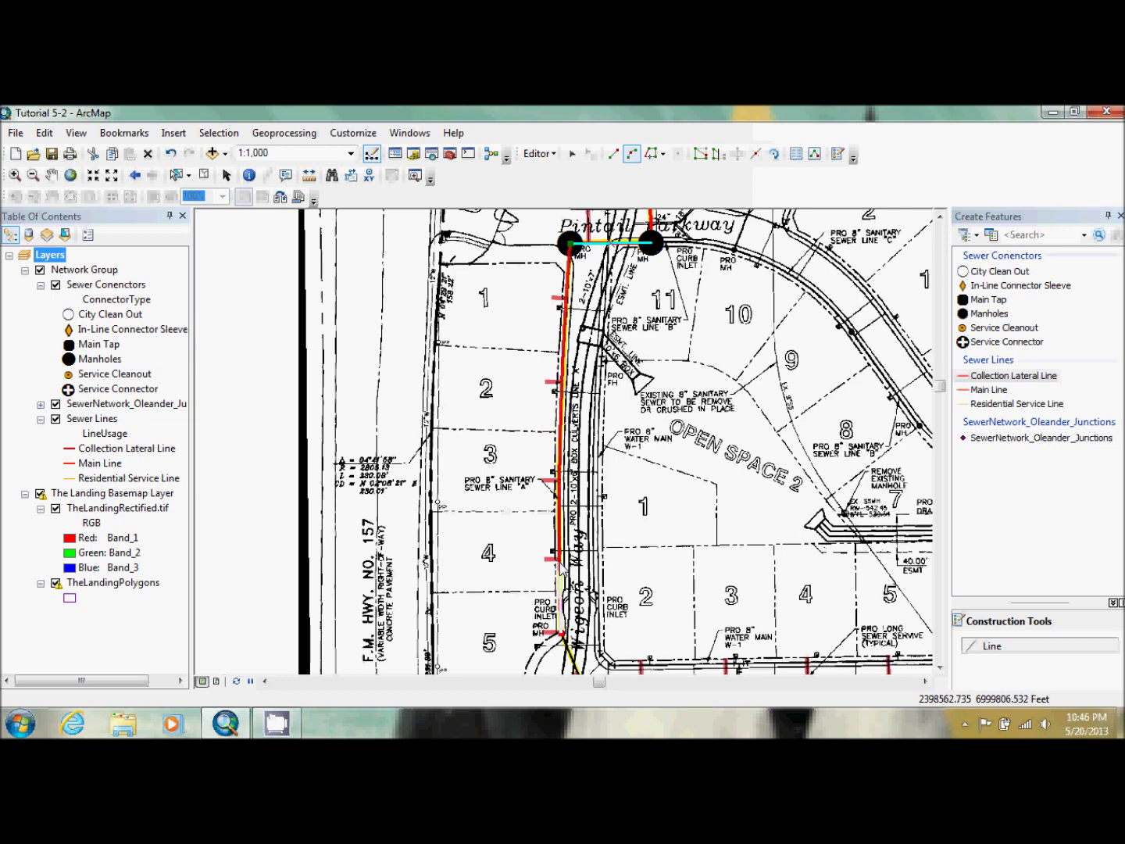
pyautogui.click(559, 564)
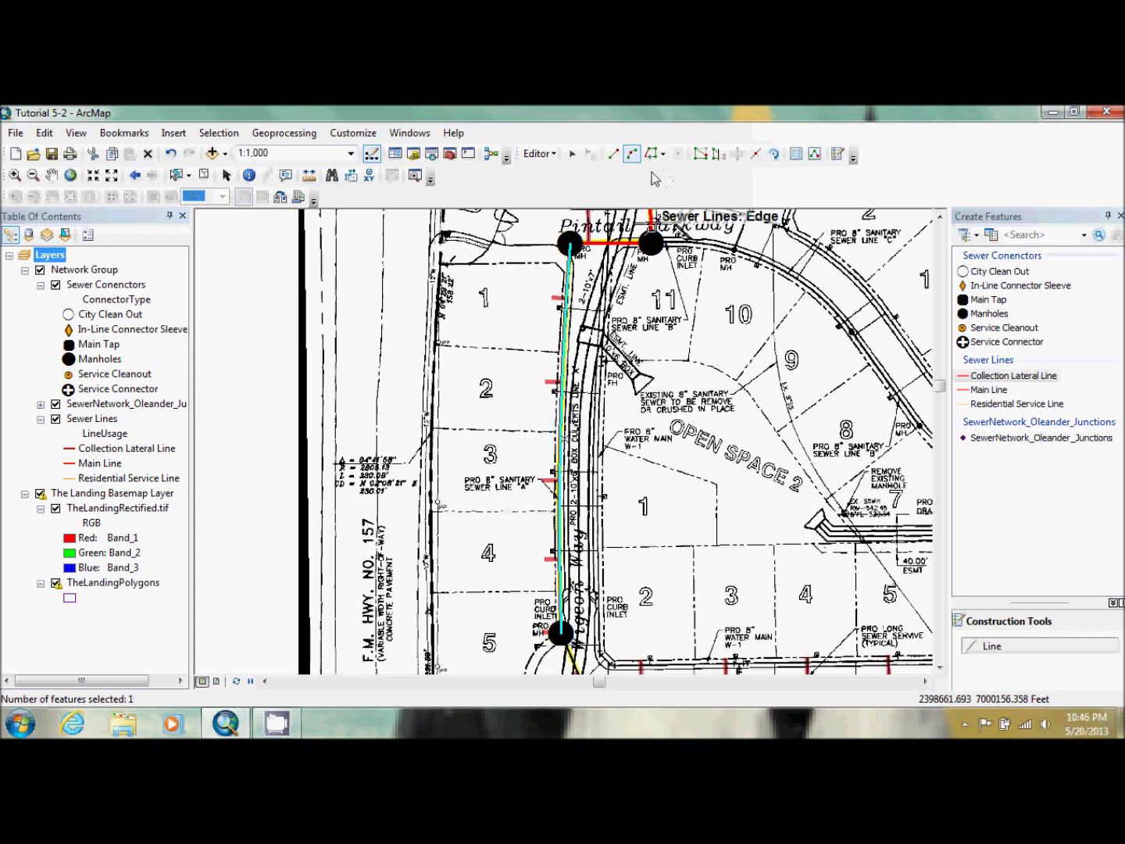
# - Draw a straight Collection Lateral Line across the cul-de-sac from the manhole beside lot 5 to the proposed manhole above lot 7
pyautogui.click(613, 157)
pyautogui.click(941, 668)
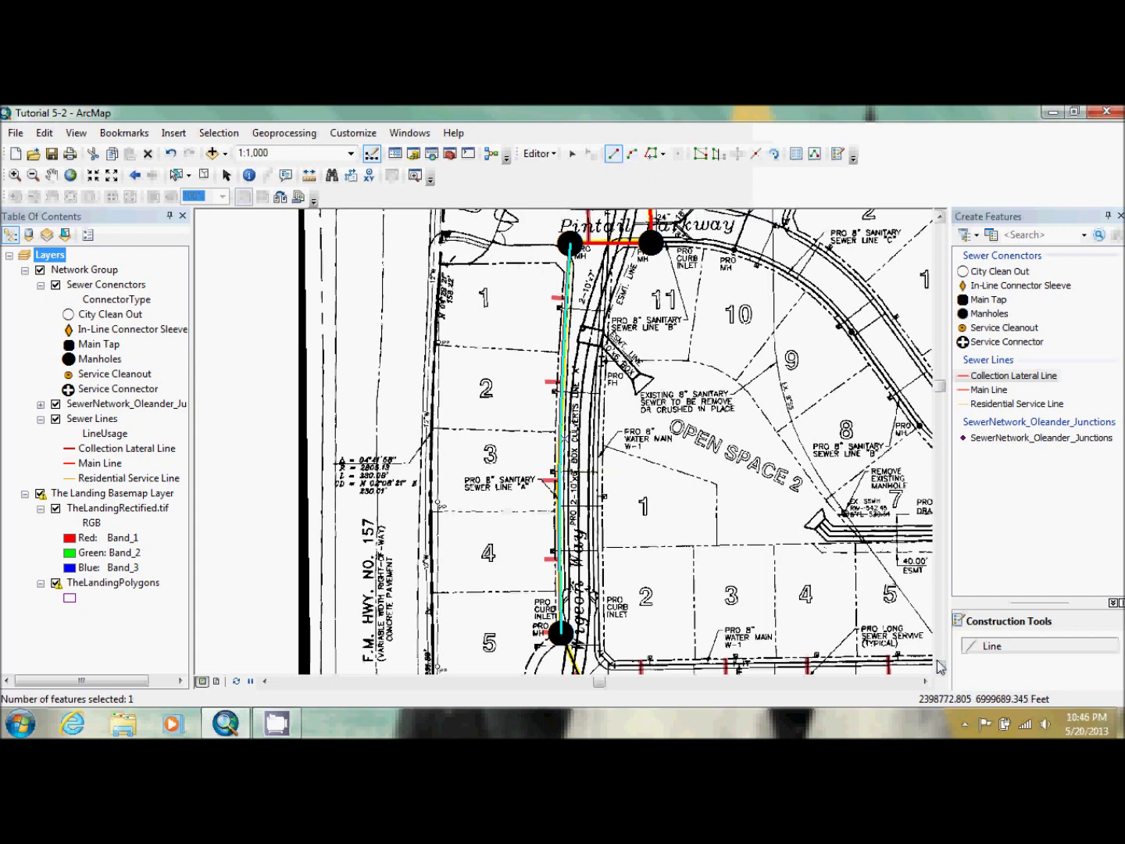
pyautogui.click(941, 668)
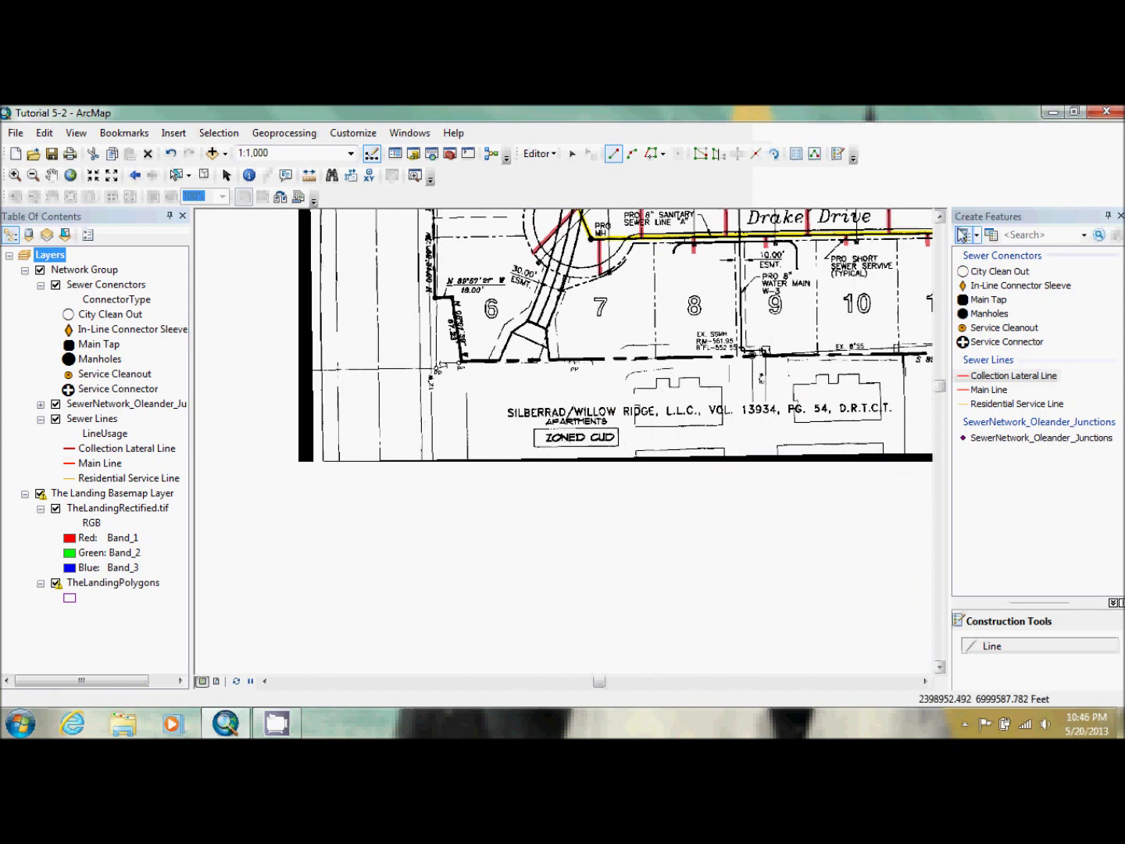
pyautogui.click(941, 216)
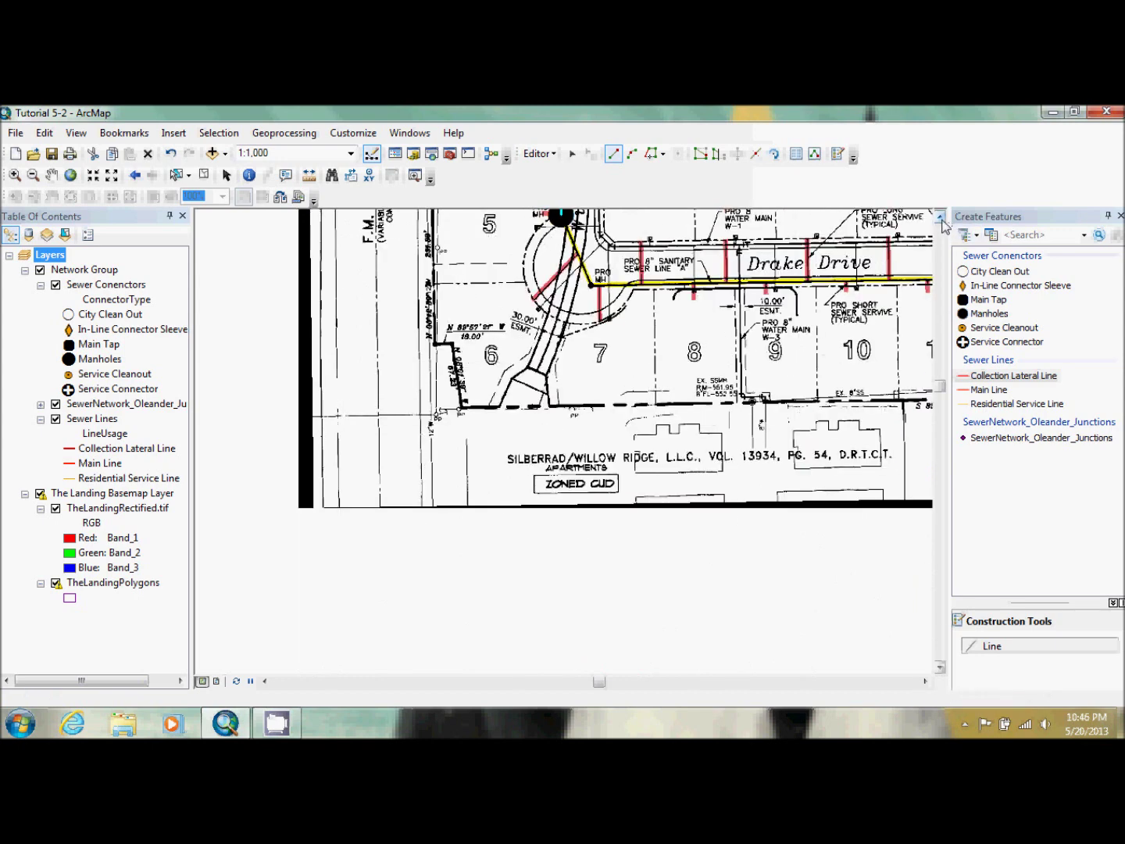
pyautogui.click(941, 218)
pyautogui.click(941, 218)
pyautogui.click(942, 218)
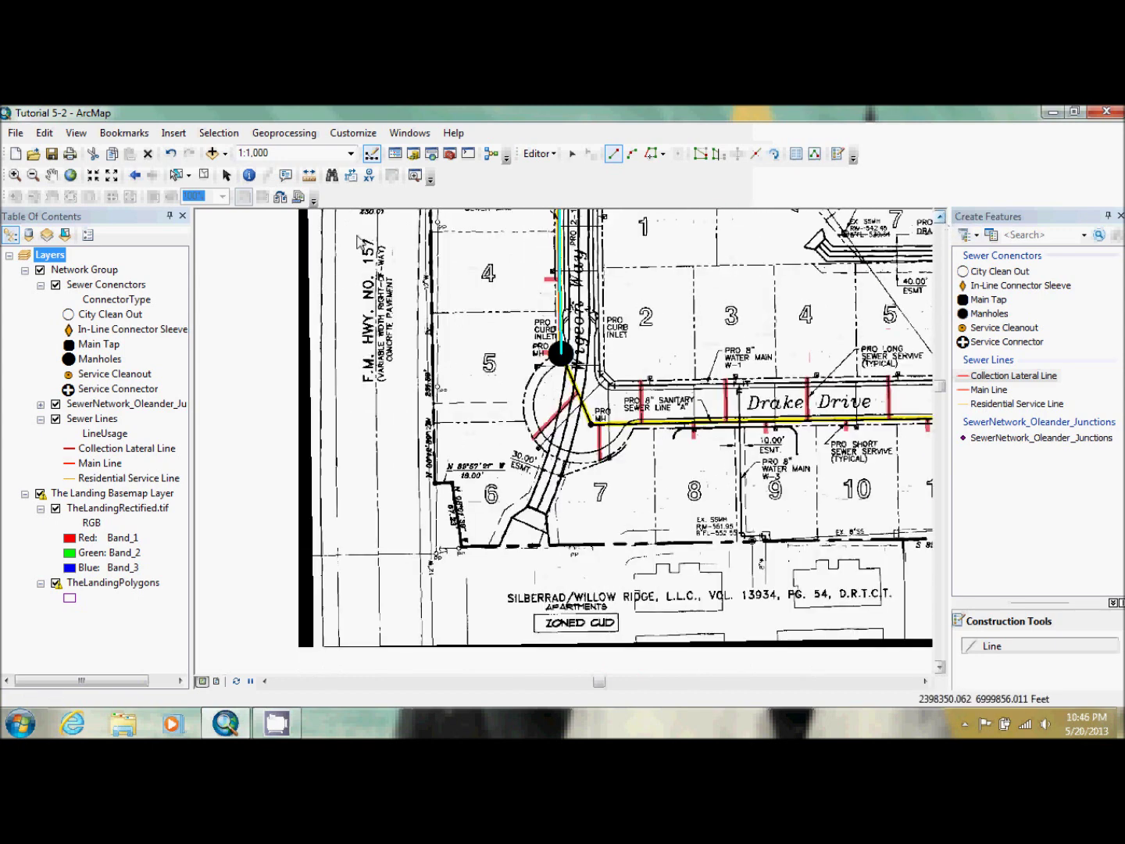
pyautogui.click(93, 175)
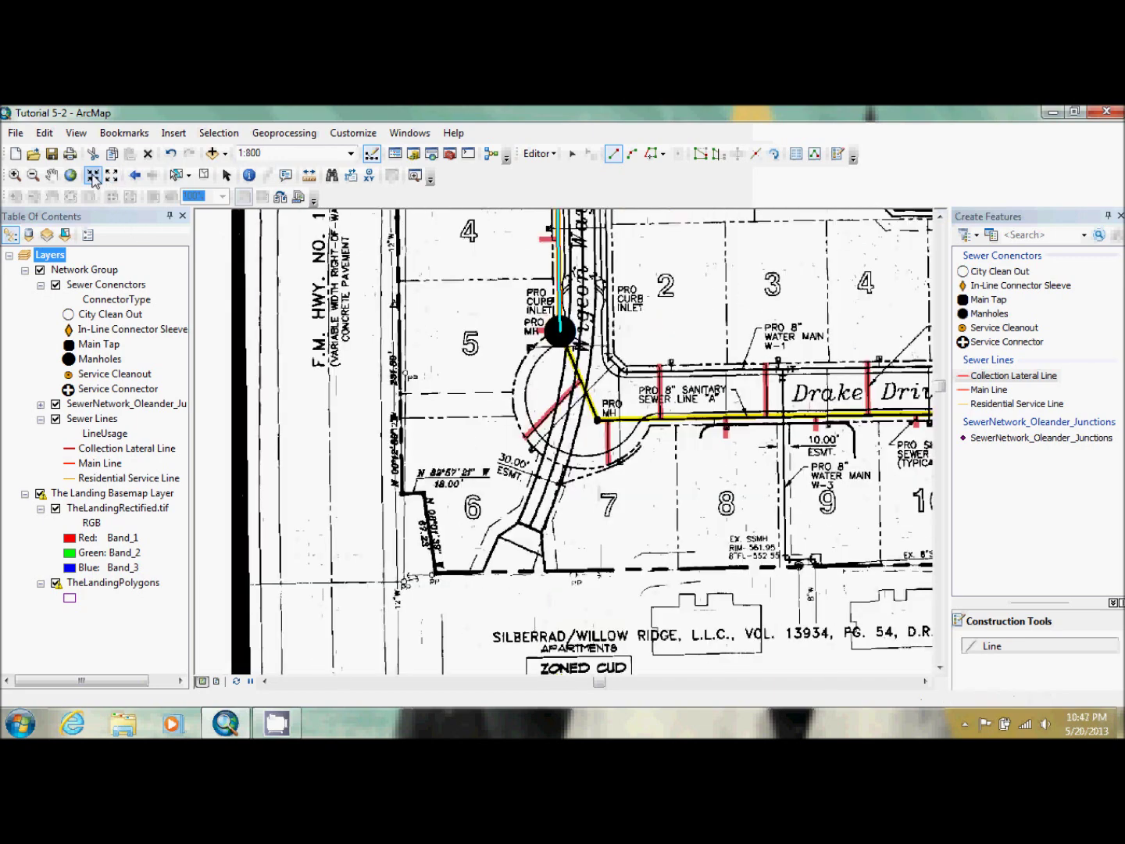
pyautogui.click(93, 176)
pyautogui.click(93, 175)
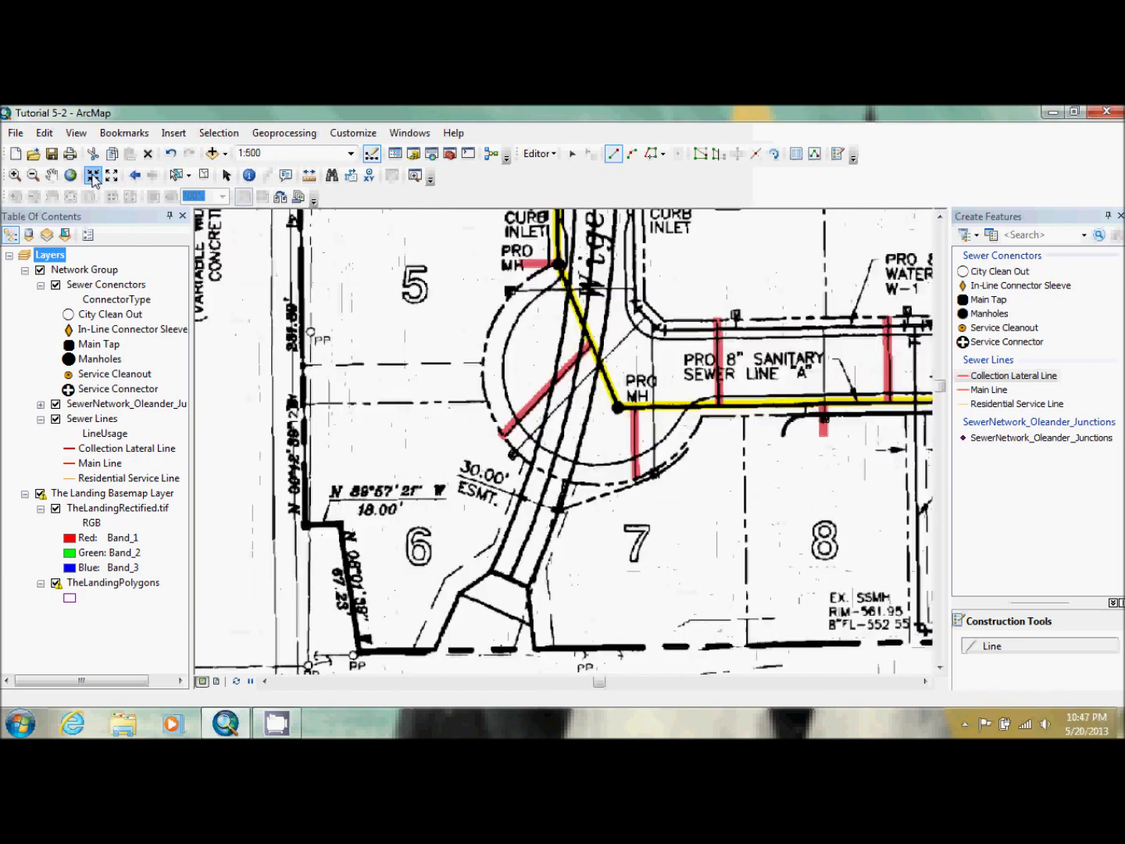
pyautogui.click(559, 264)
pyautogui.click(621, 409)
pyautogui.press('F2')
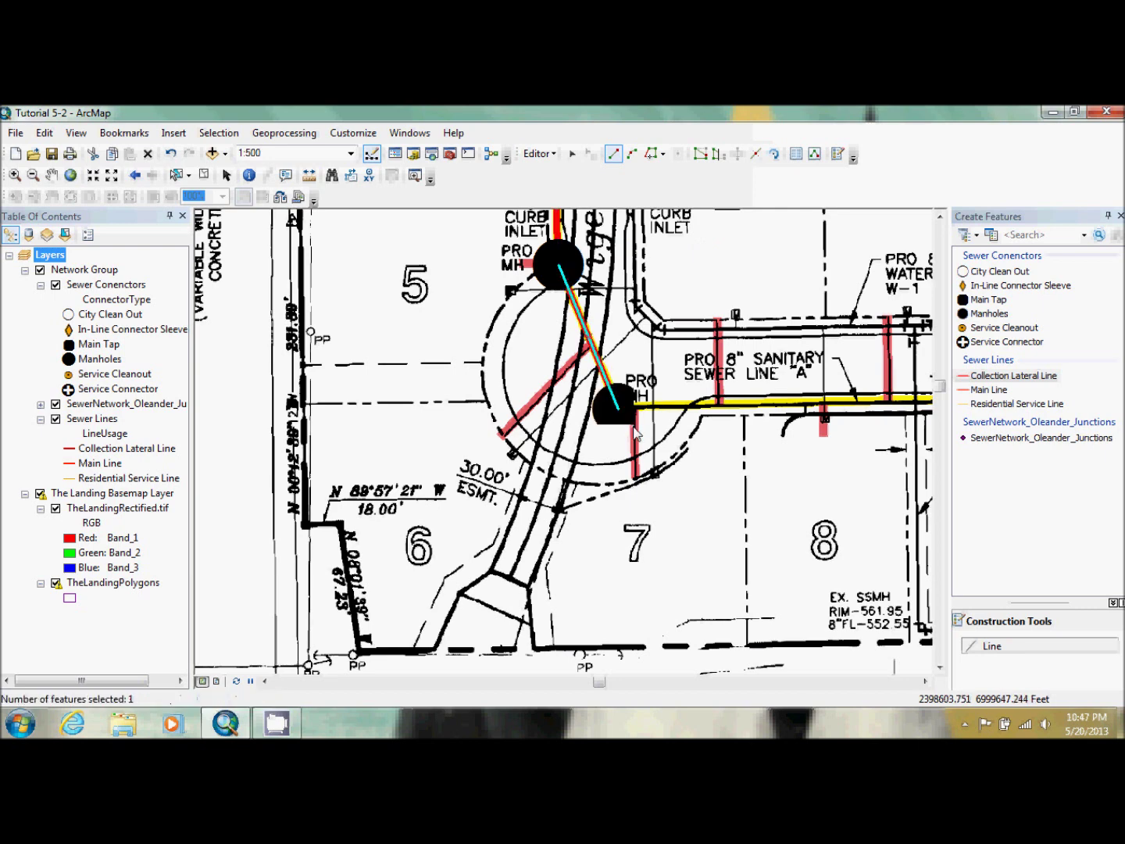
# - Draw a Collection Lateral Line along Drake Drive from the manhole above lot 7 to the proposed manhole beyond lot 12, bending slightly above lot 12
pyautogui.click(925, 681)
pyautogui.click(925, 681)
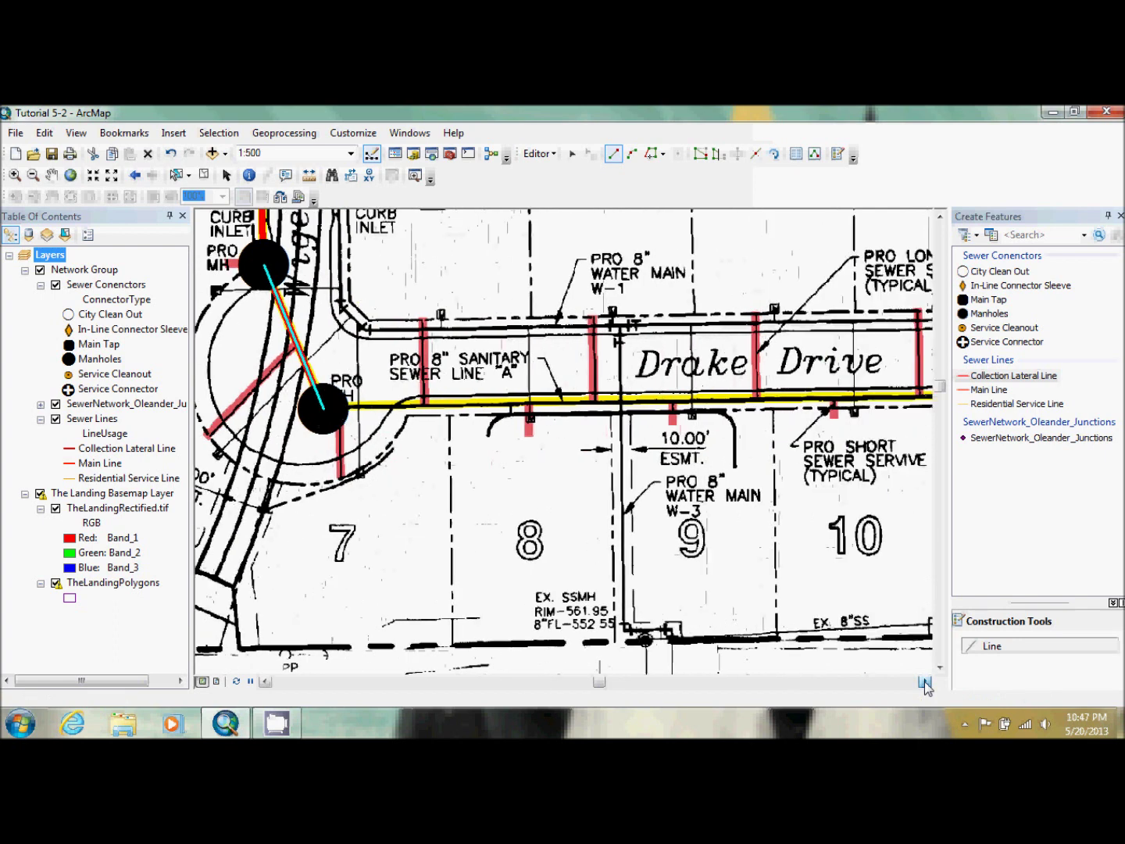
pyautogui.click(925, 682)
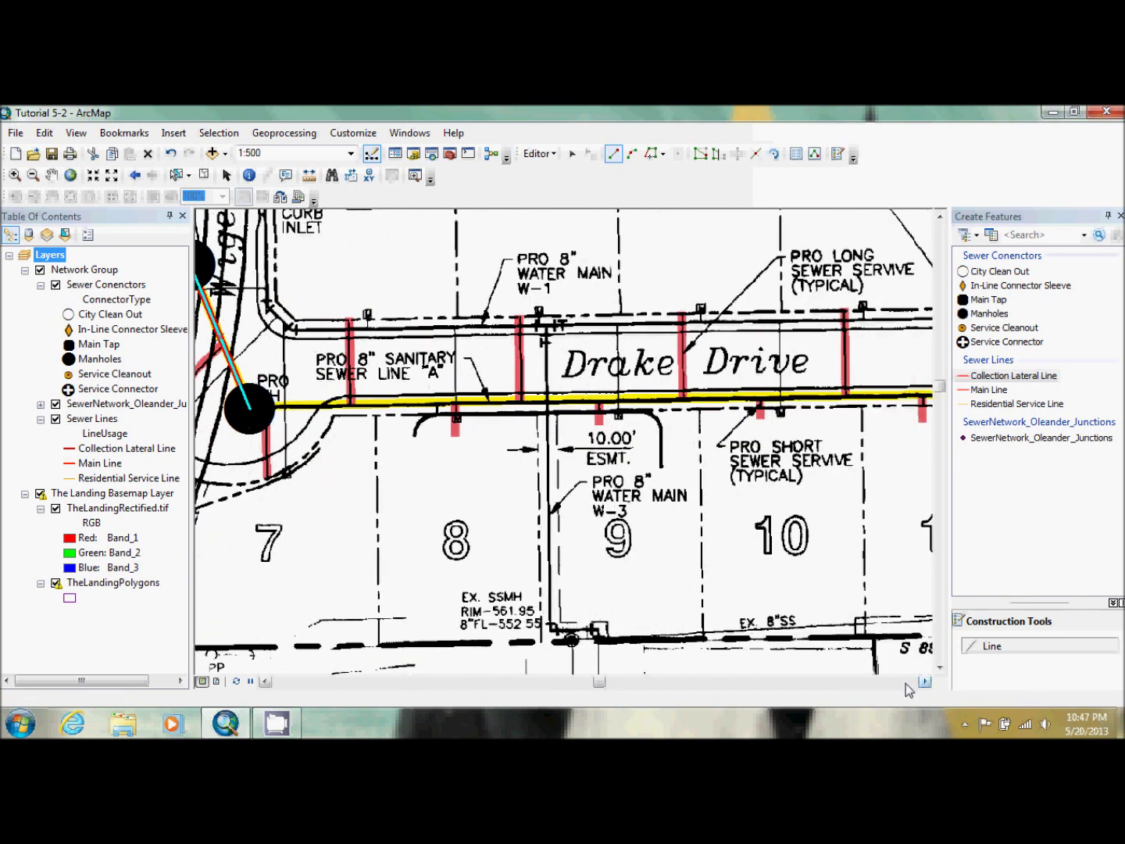
pyautogui.click(111, 176)
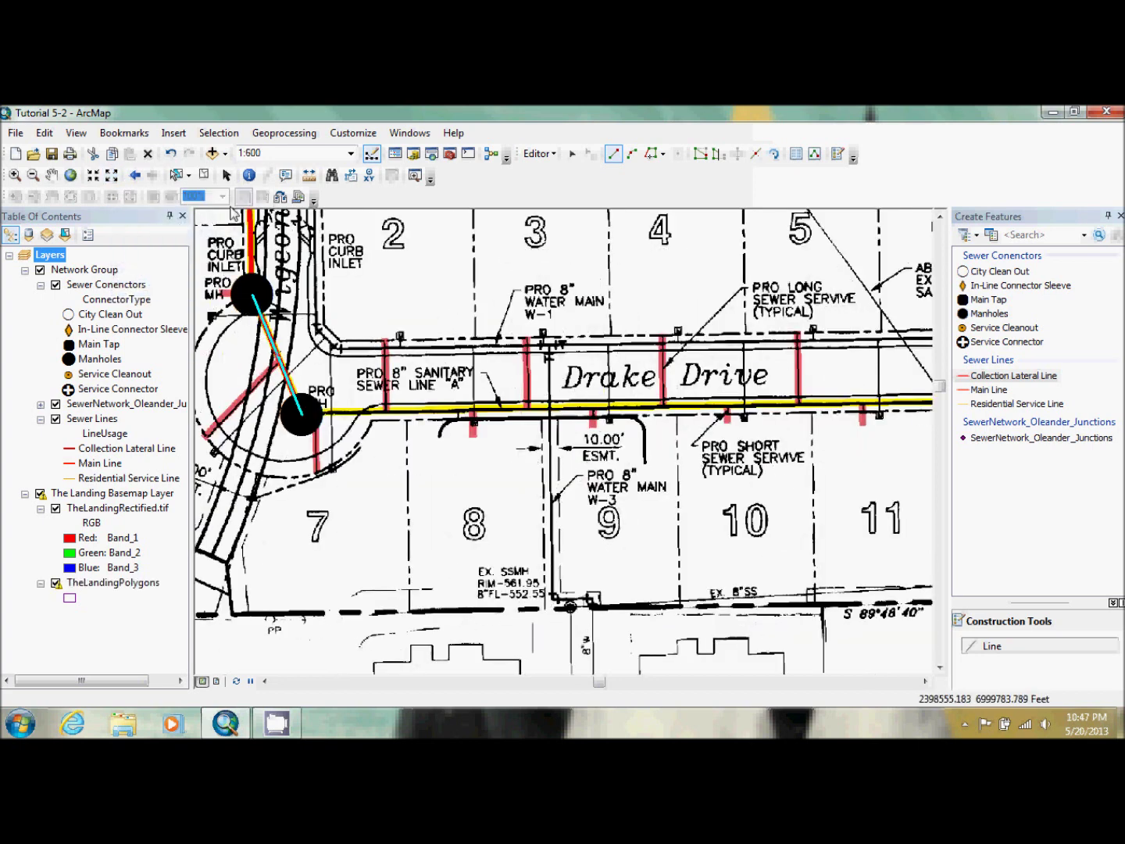
pyautogui.click(111, 177)
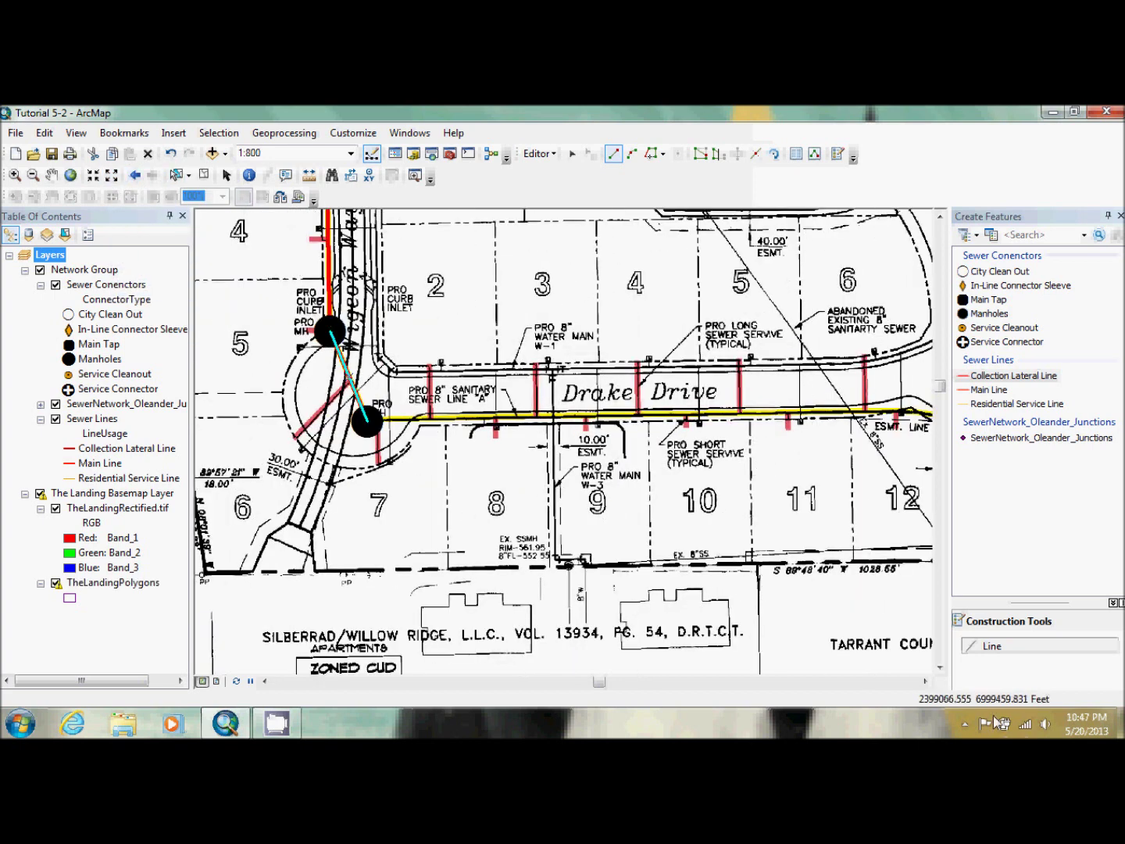
pyautogui.click(926, 681)
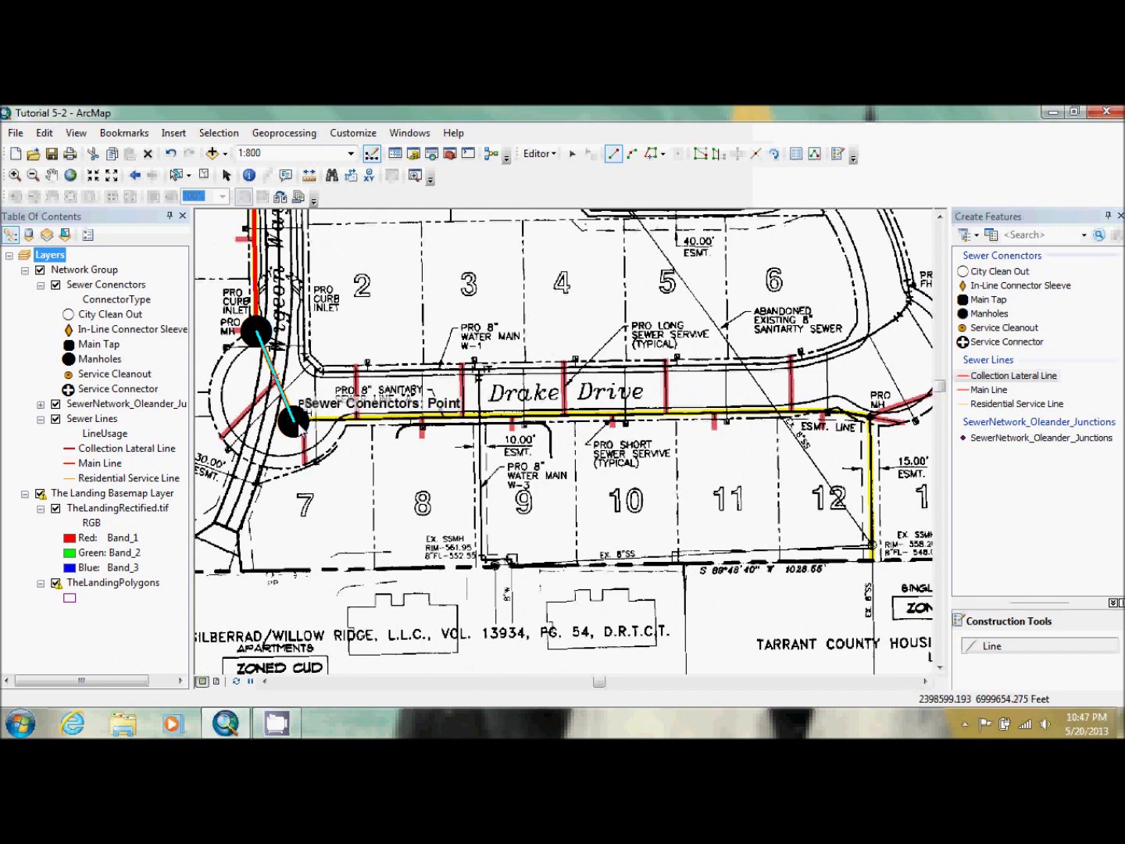
pyautogui.click(295, 422)
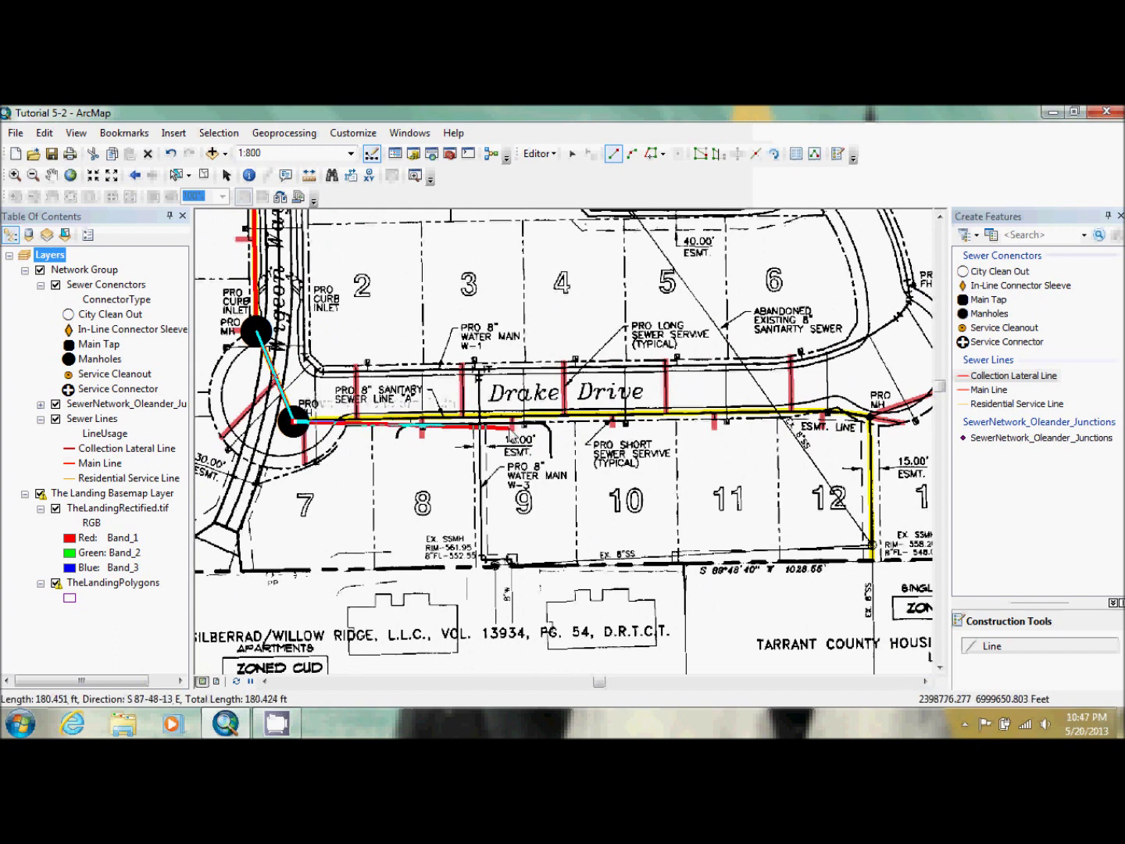
pyautogui.click(834, 415)
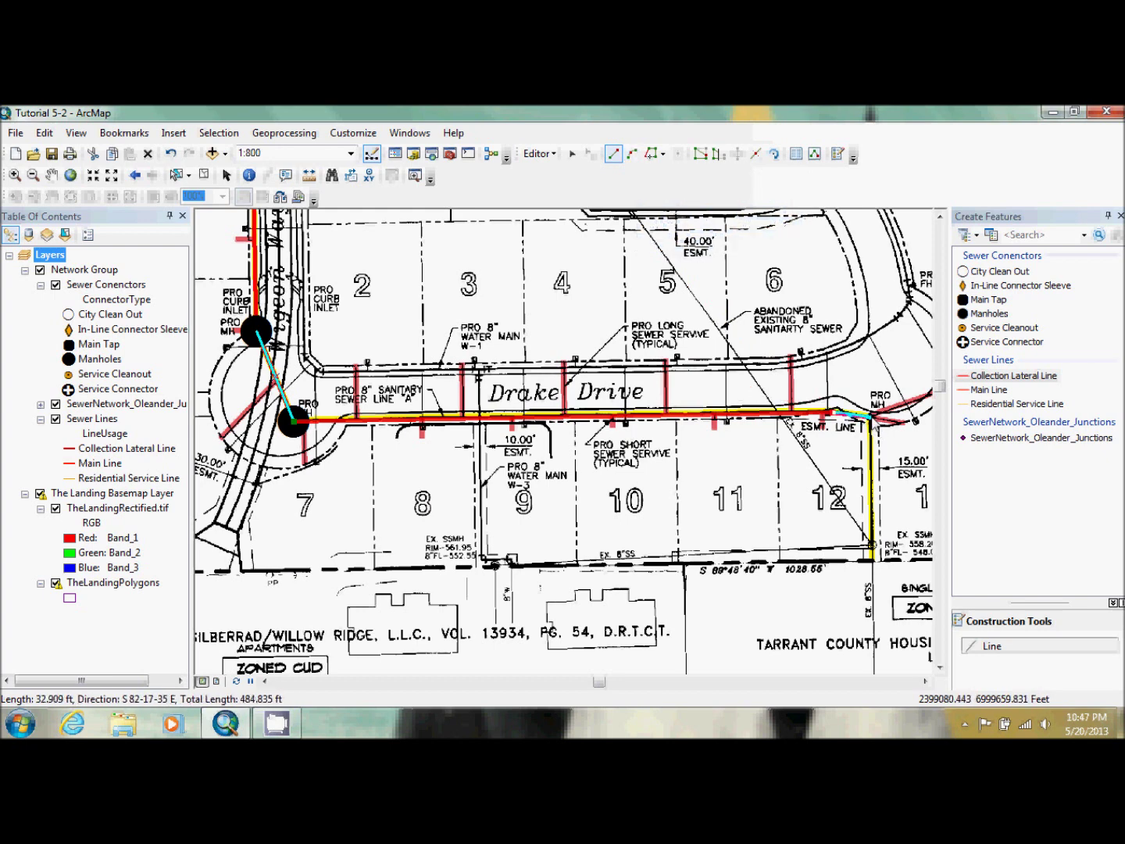
pyautogui.doubleClick(873, 420)
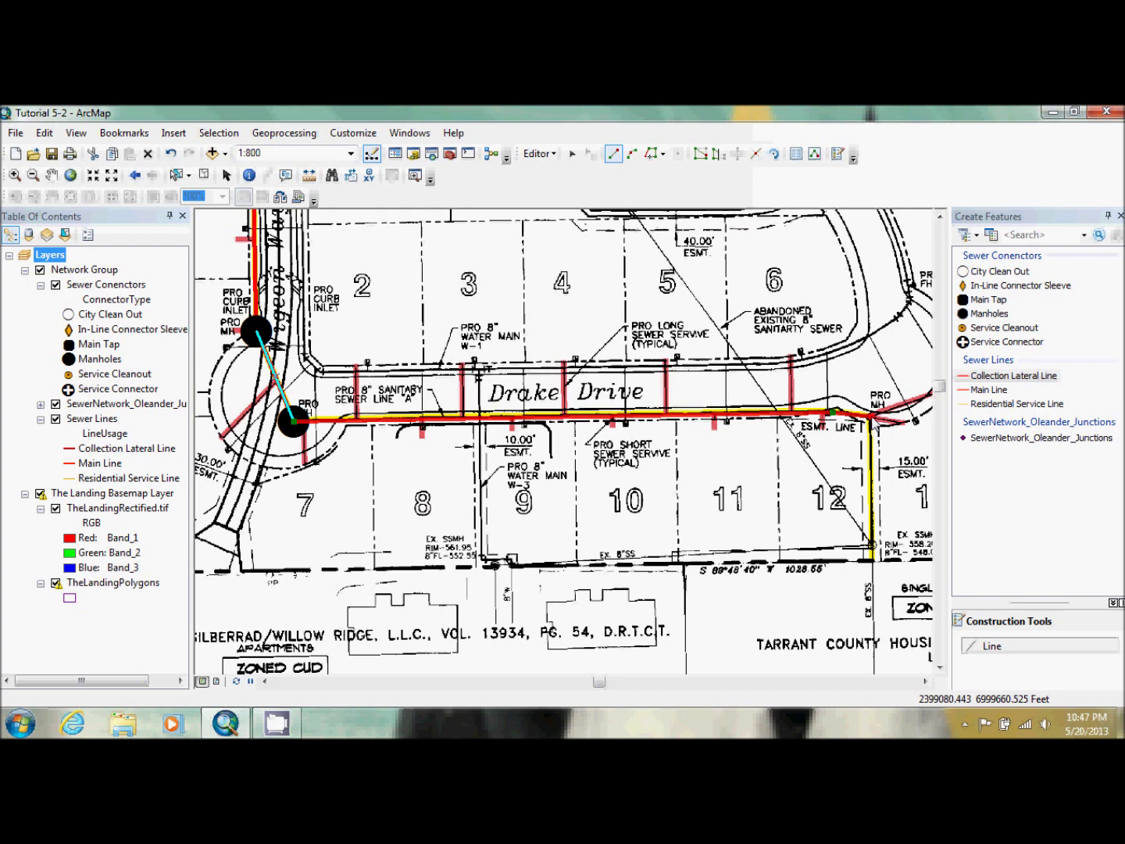
pyautogui.click(873, 421)
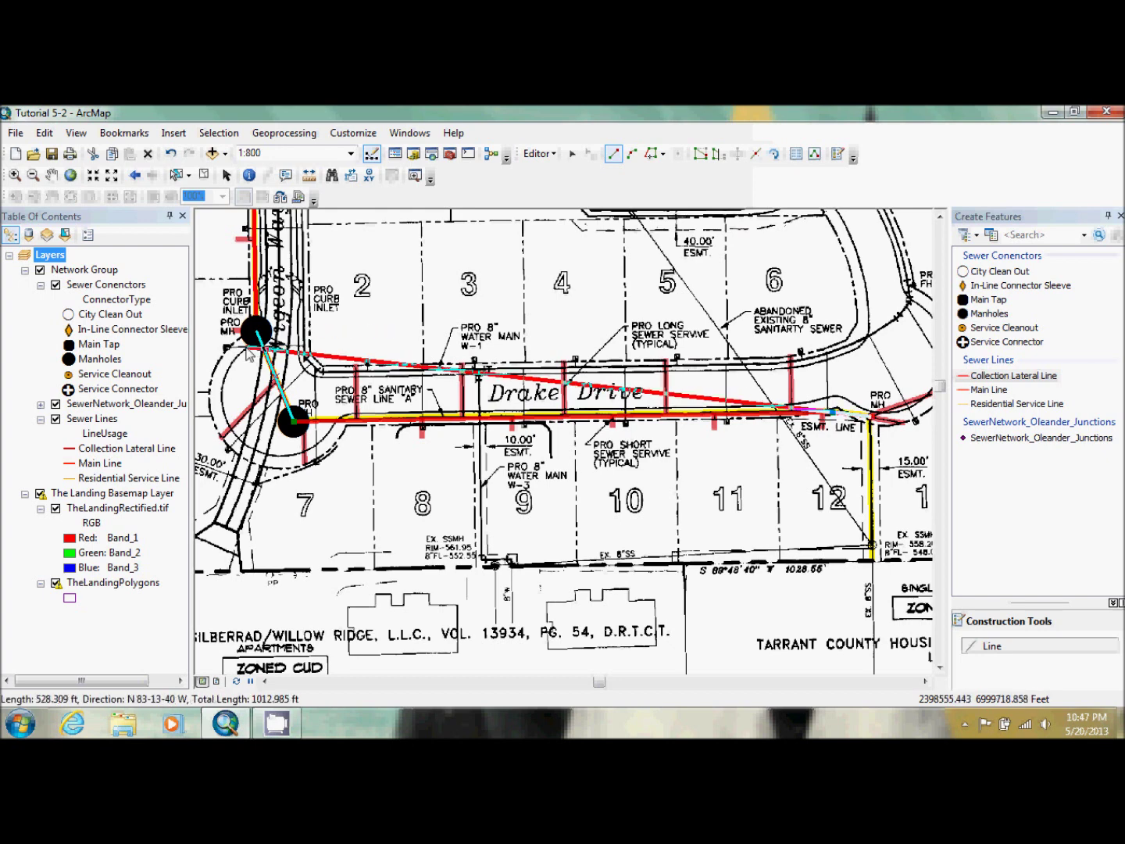
pyautogui.doubleClick(868, 426)
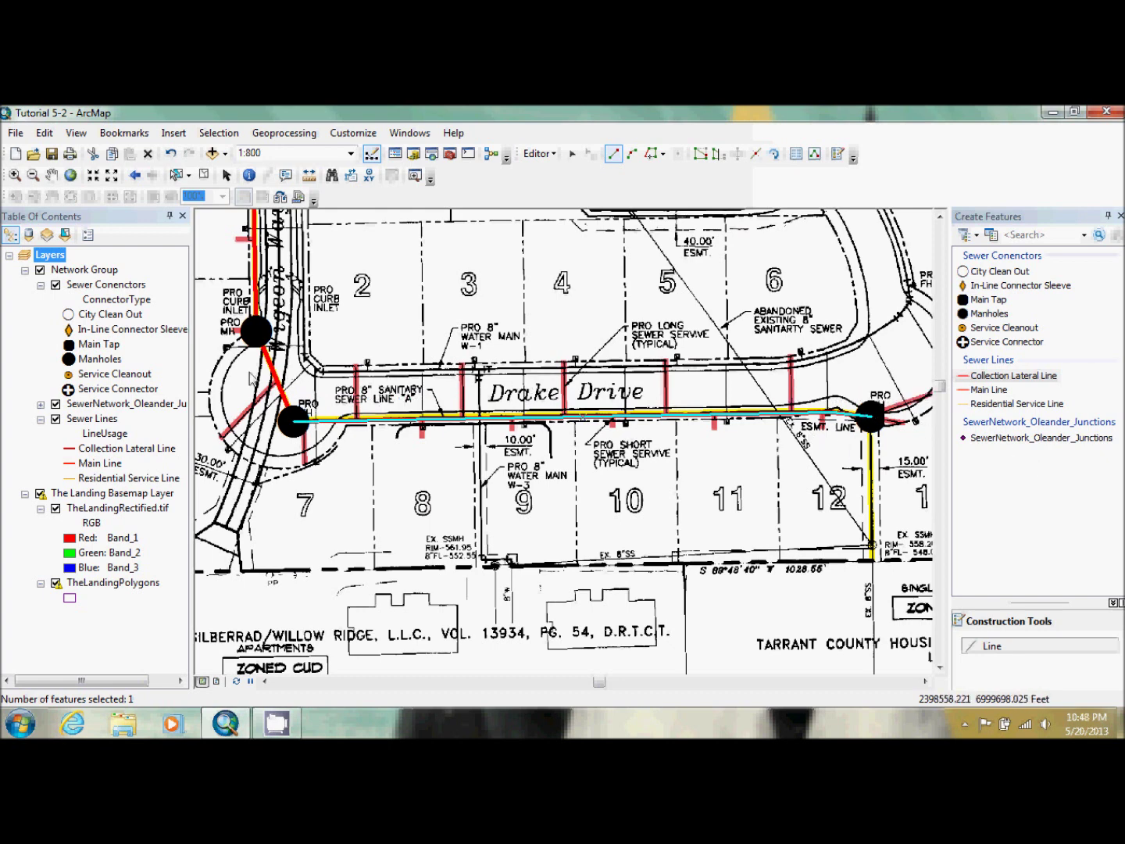
# - Zoom to the Sewer Lines layer, hide TheLandingRectified.tif and clear the selection to review the drawn sewer lines
pyautogui.rightClick(88, 422)
pyautogui.moveTo(216, 178)
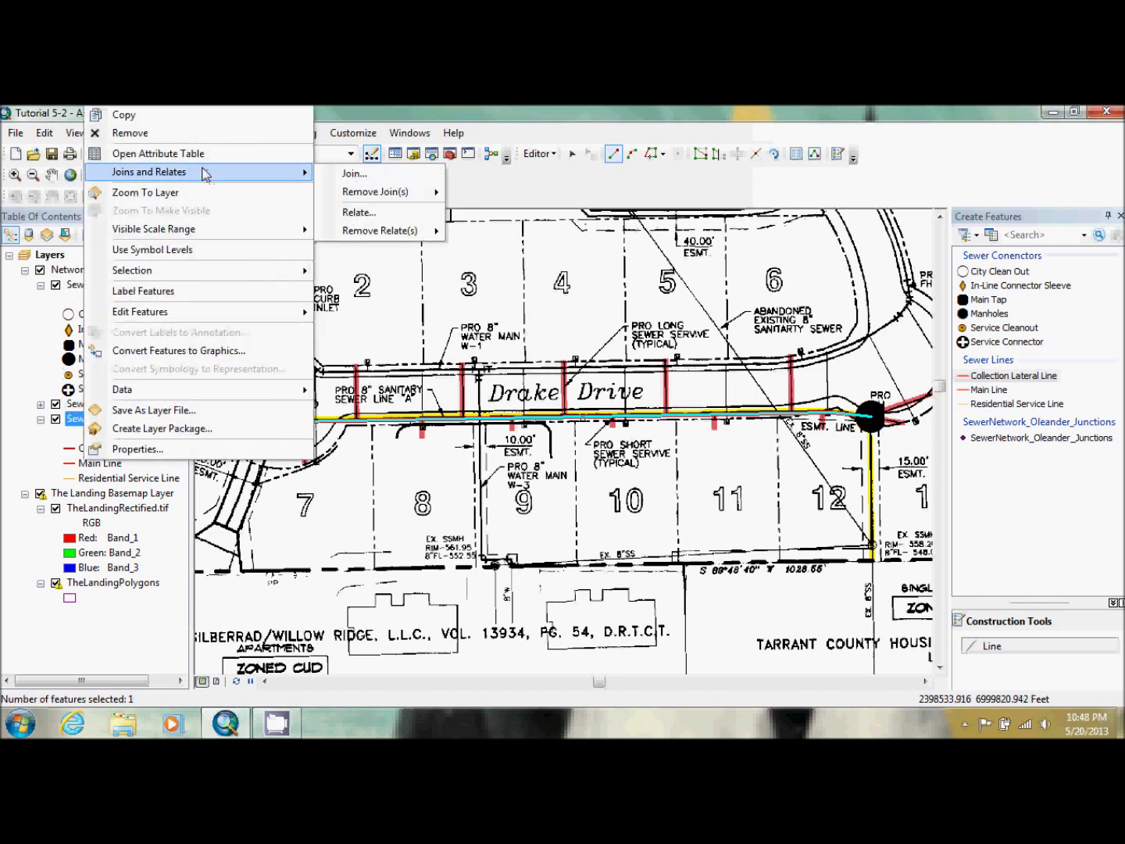
pyautogui.click(199, 192)
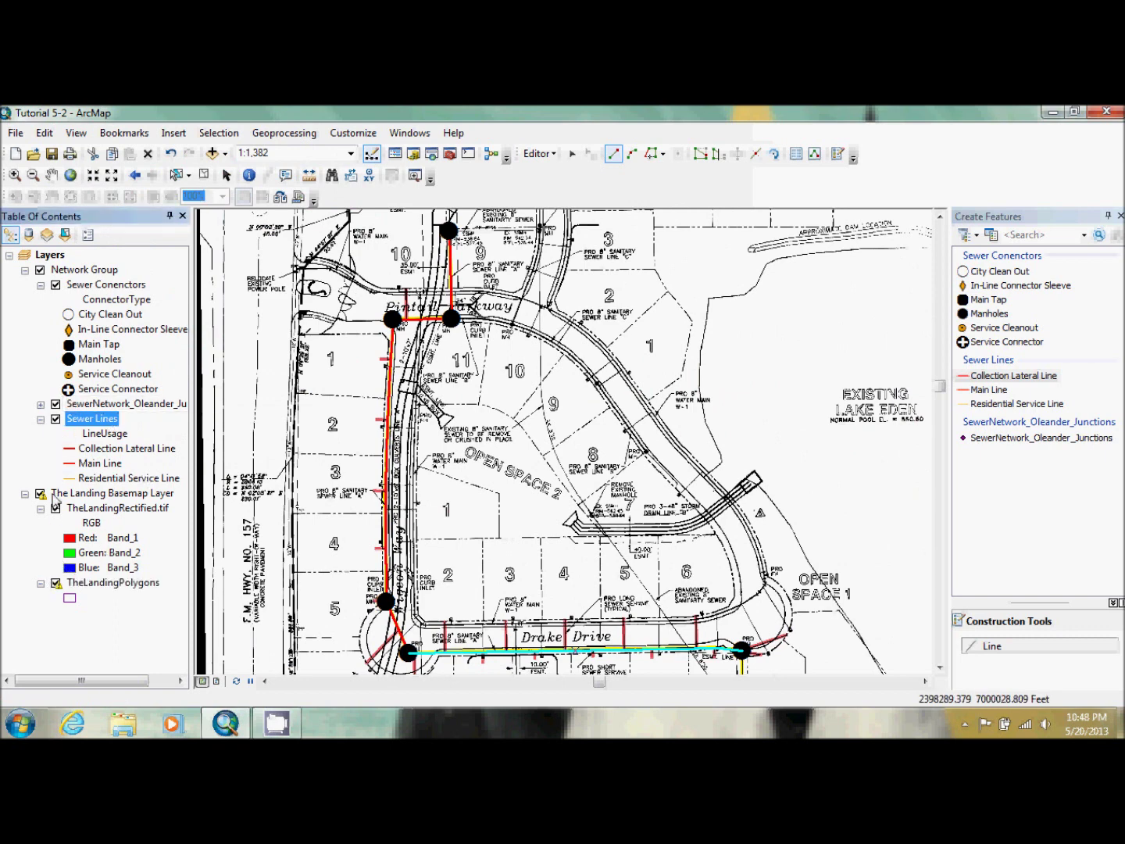
pyautogui.click(56, 509)
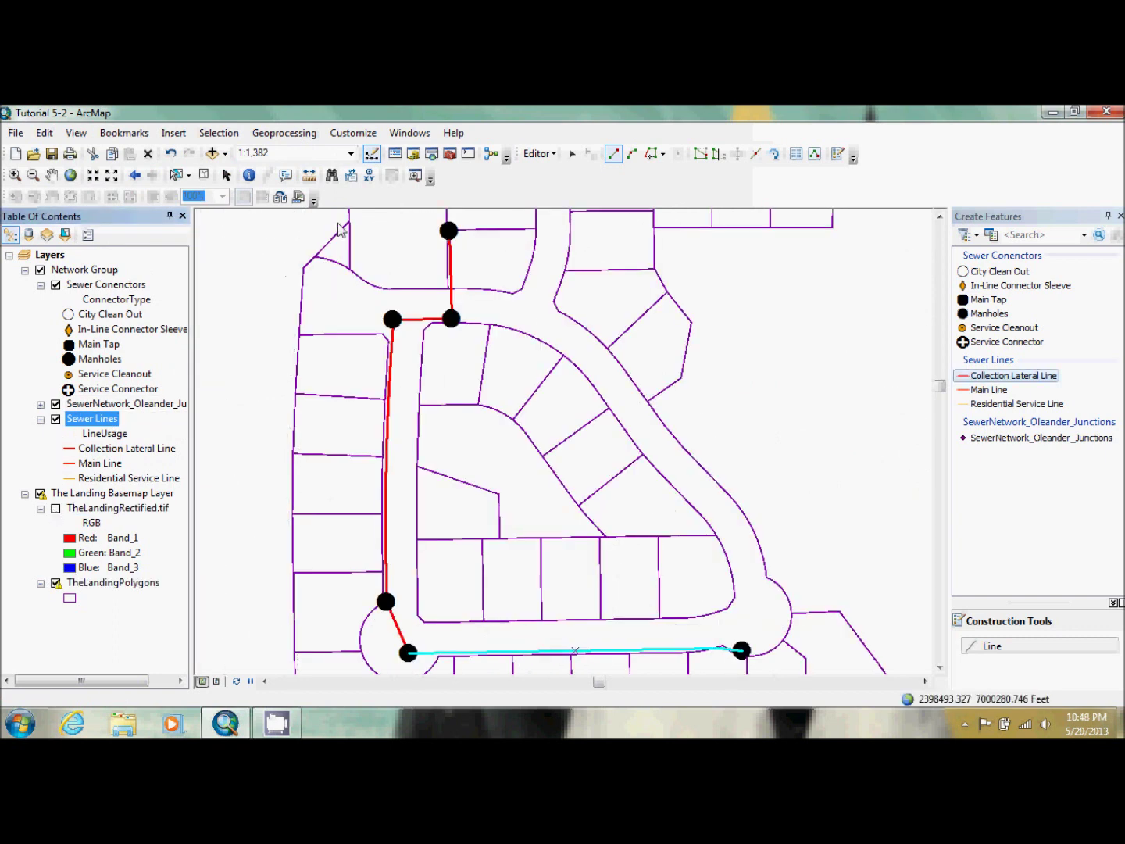
pyautogui.click(204, 177)
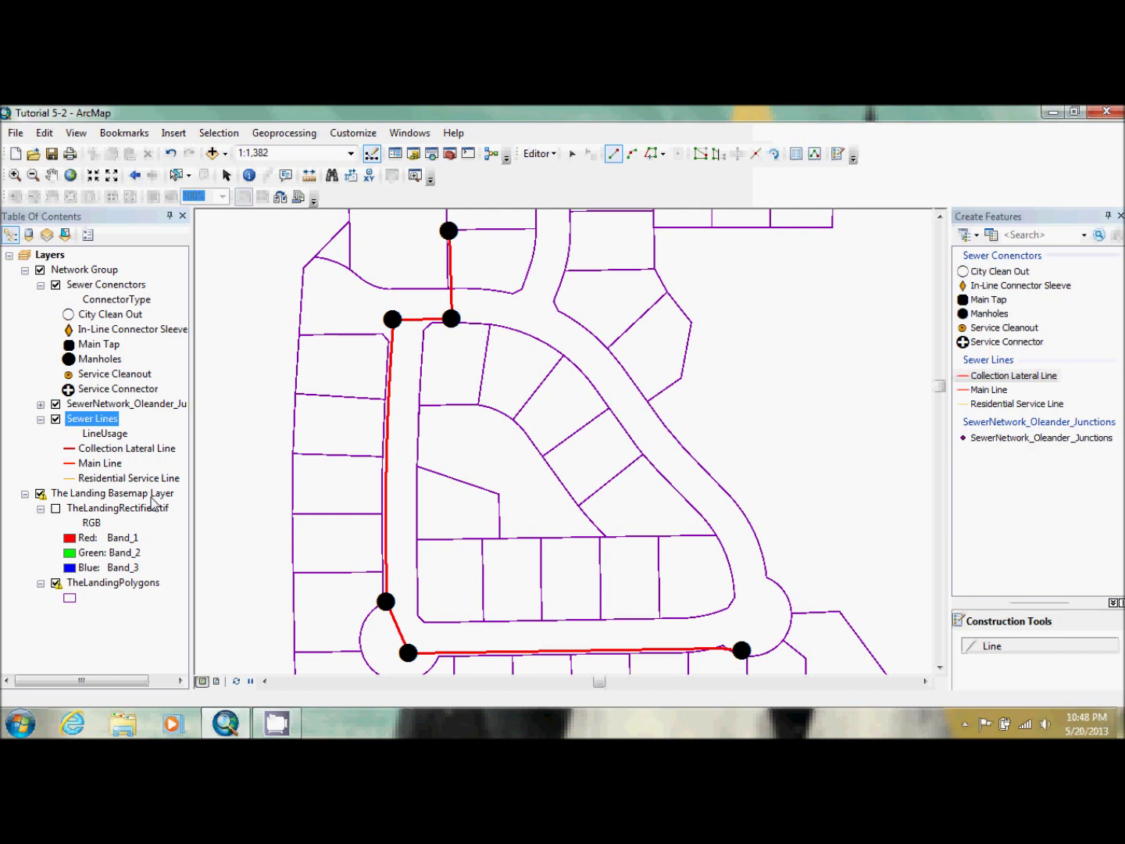
# - Return to the bookmarked view around Pintail Parkway and show TheLandingRectified.tif again
pyautogui.click(124, 133)
pyautogui.click(151, 190)
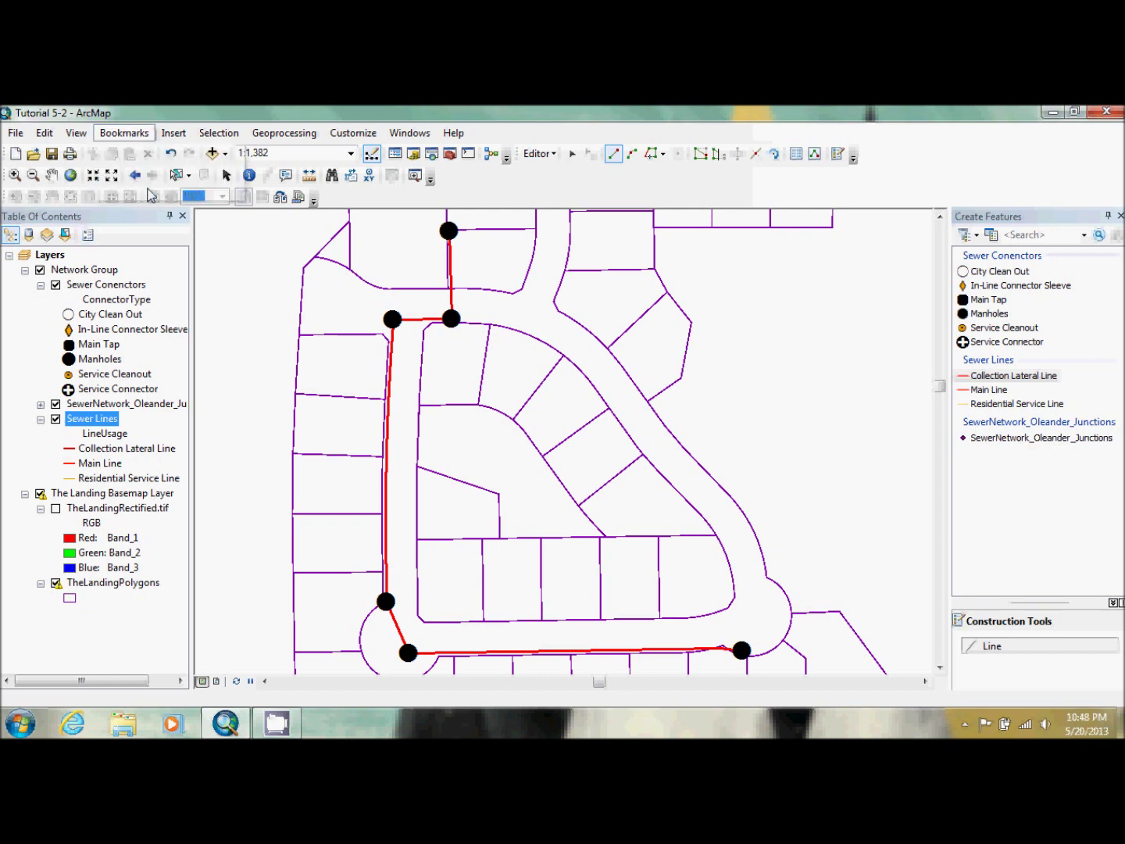
pyautogui.click(57, 510)
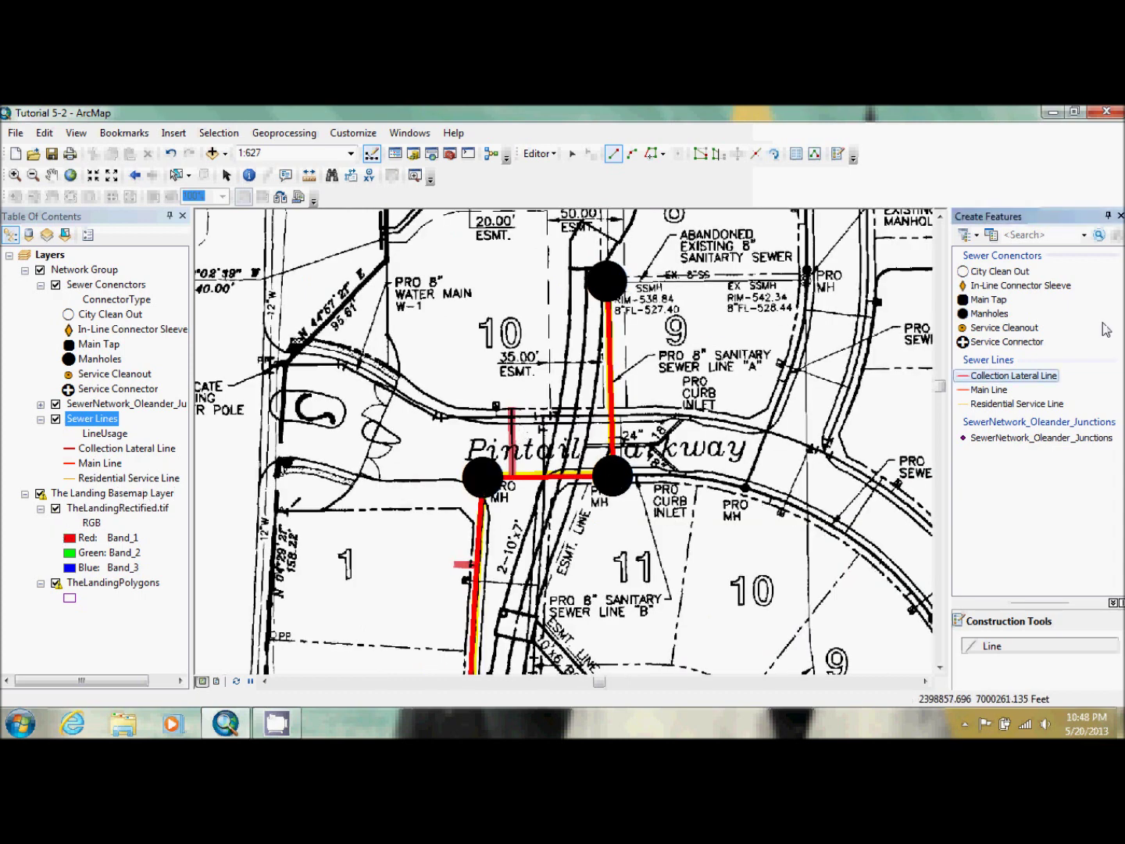
# - Draw a Residential Service Line from the edge of lot 10 across Pintail Parkway, ending on the edge of the collection lateral line
pyautogui.click(1036, 403)
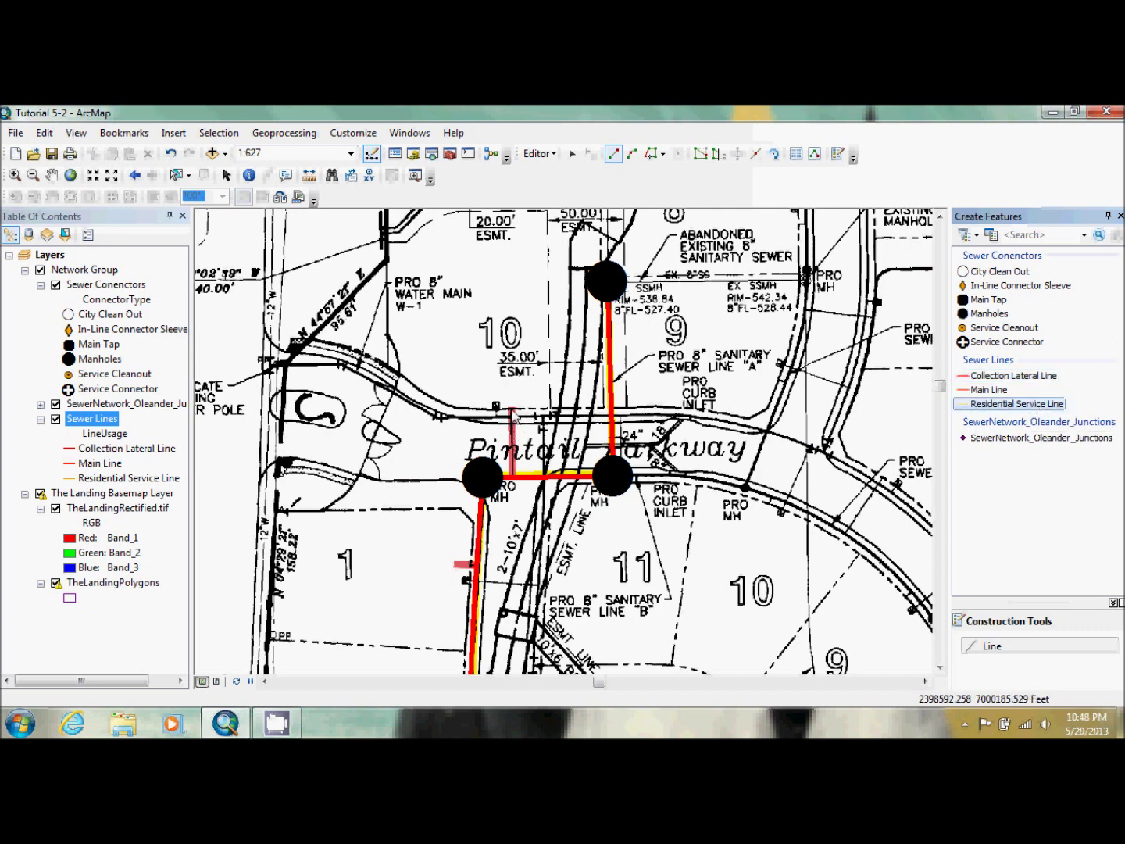
pyautogui.click(511, 407)
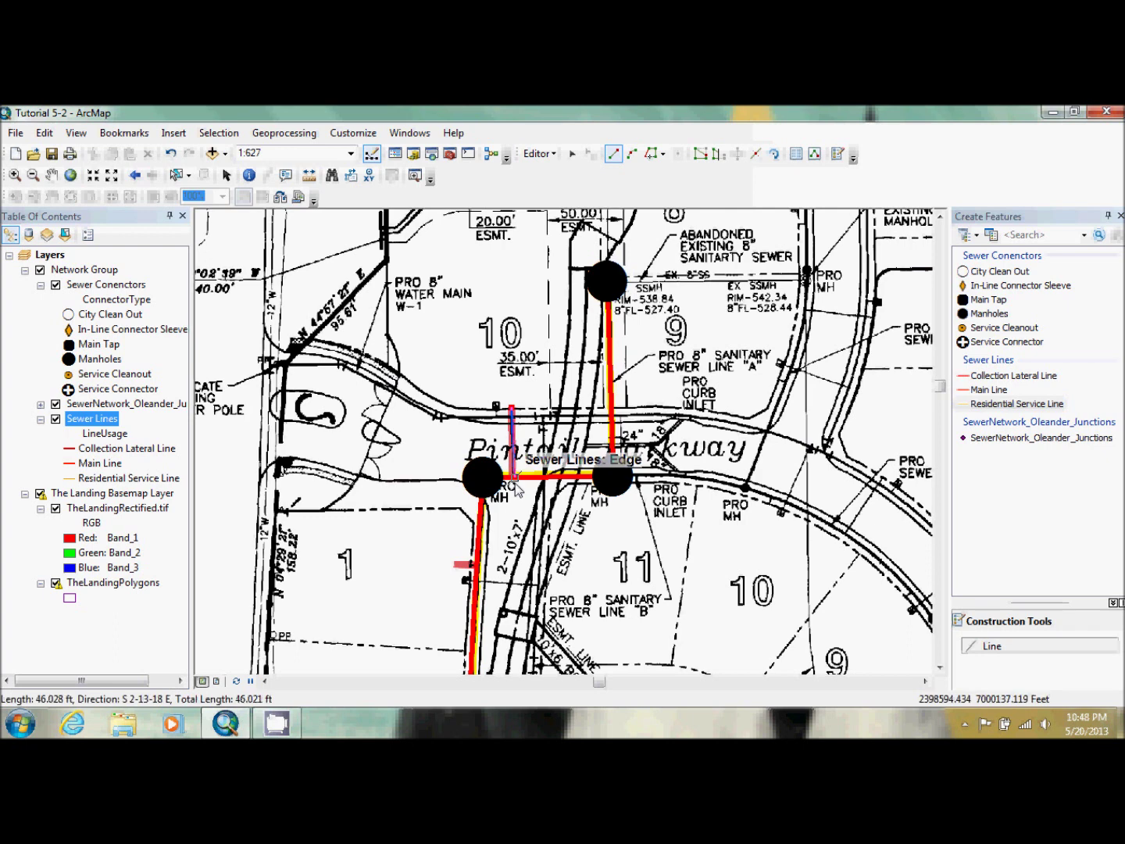
pyautogui.doubleClick(512, 482)
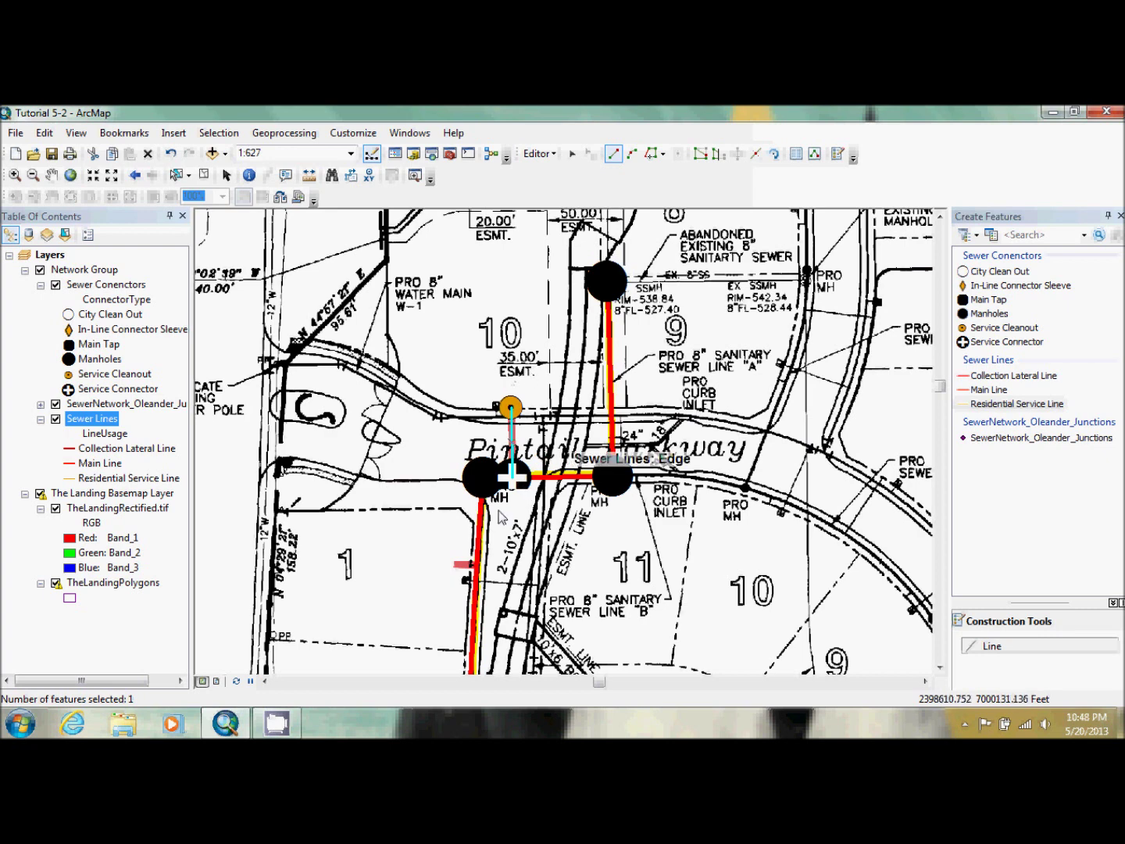
# - Open the Snapping toolbar to check which snapping types are active, and close it
pyautogui.click(546, 157)
pyautogui.moveTo(605, 405)
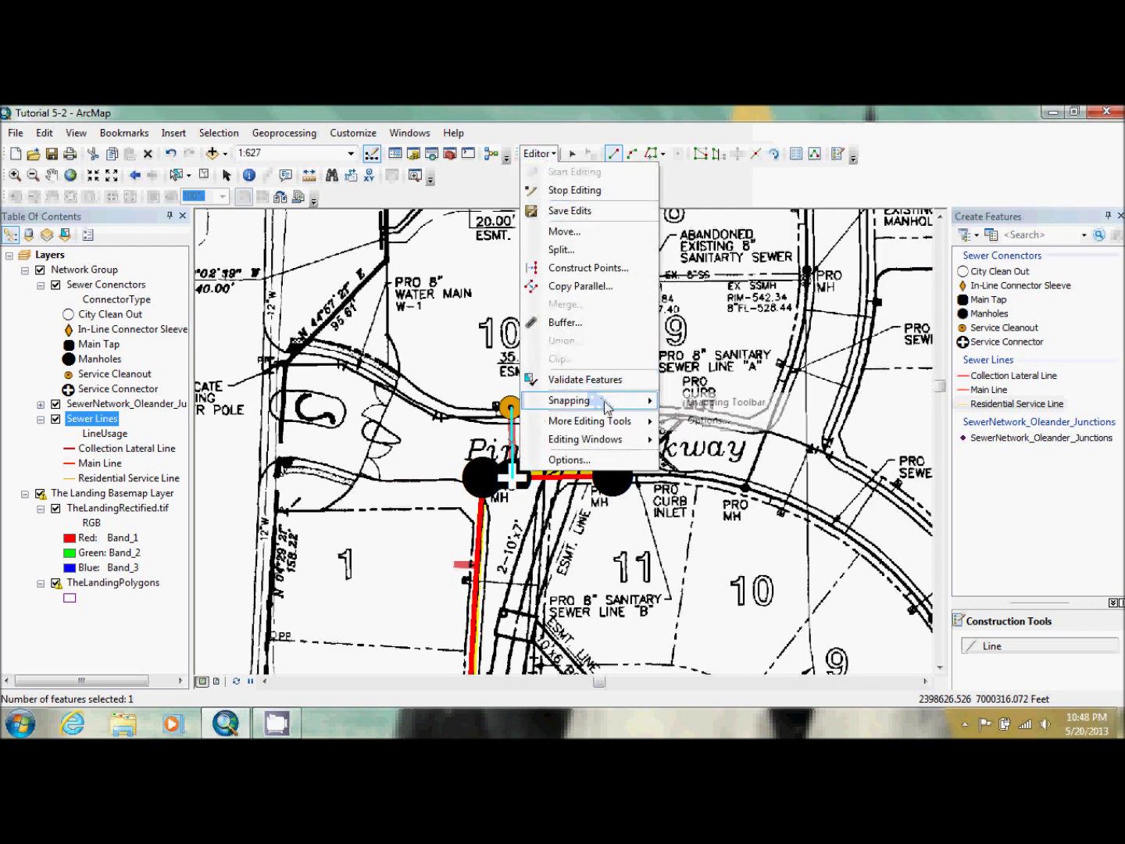
pyautogui.click(679, 404)
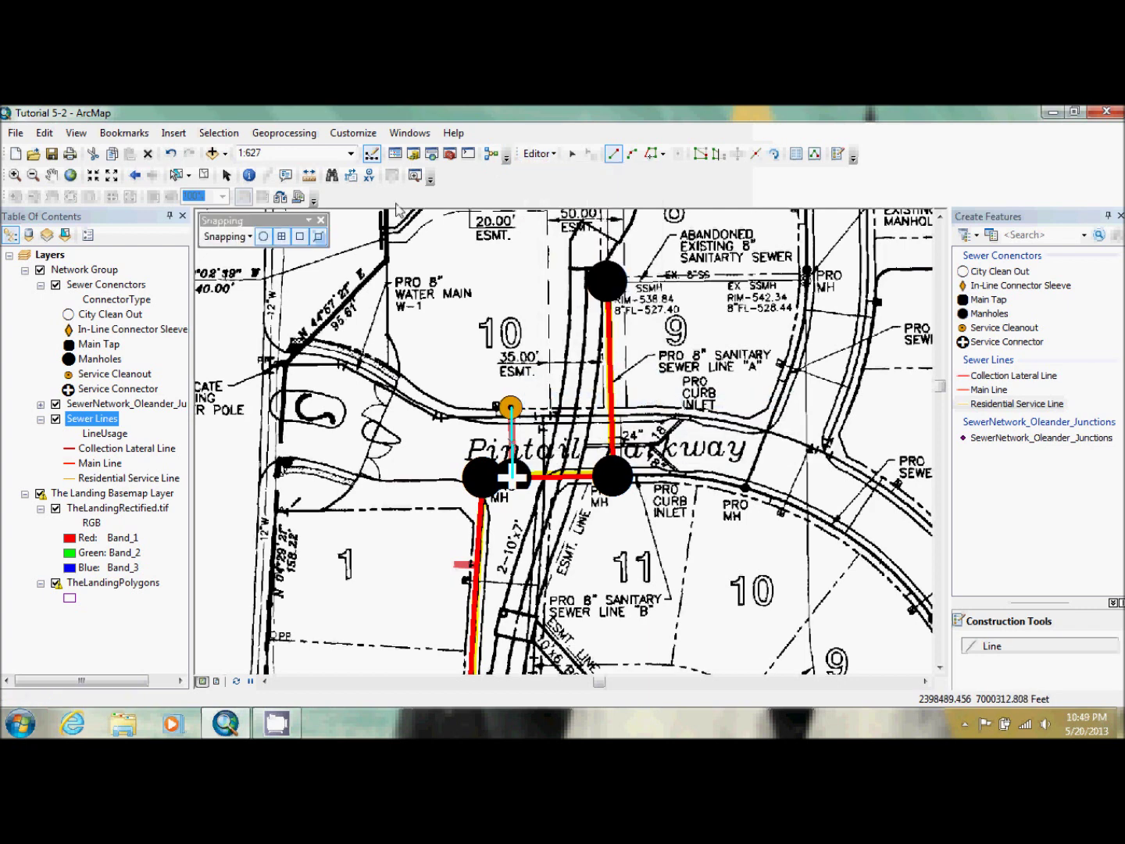
pyautogui.click(321, 221)
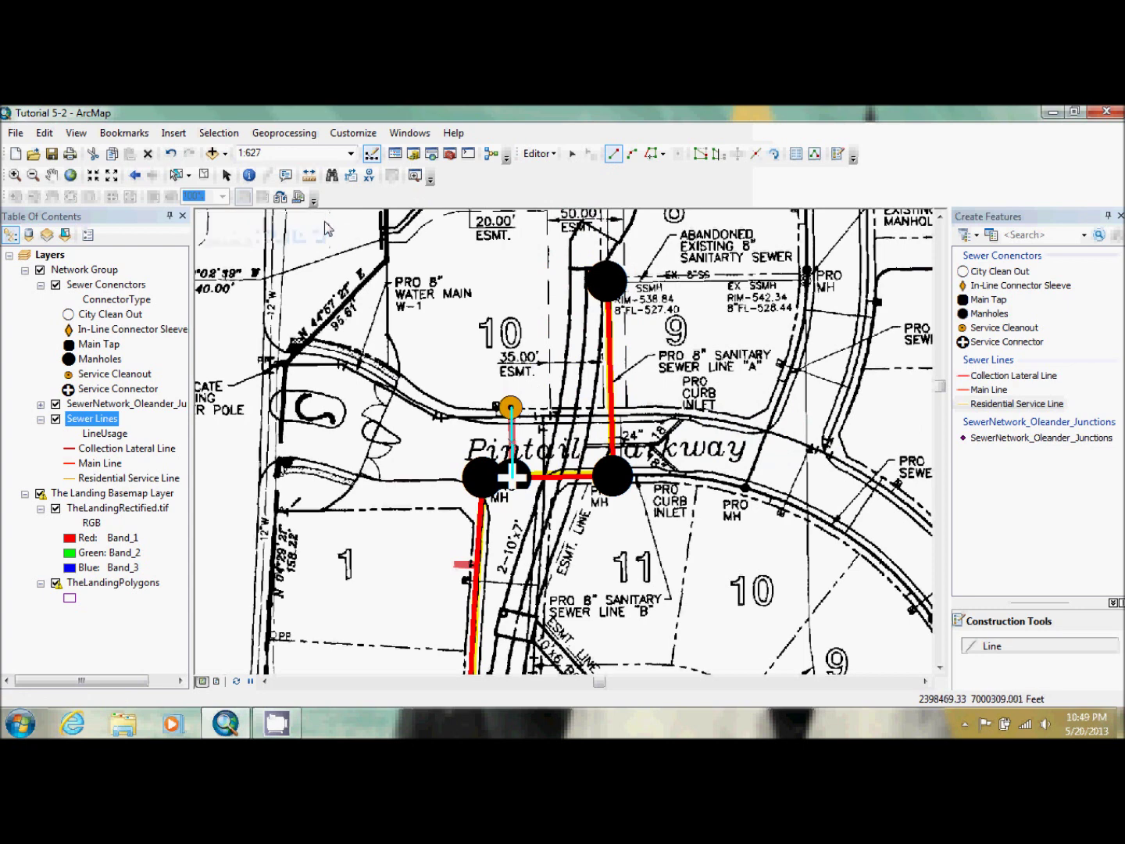
# - Draw Residential Service Lines over the marked stubs at lots 1 and 2, each ending on the Wigeon Way collection lateral line
pyautogui.click(476, 564)
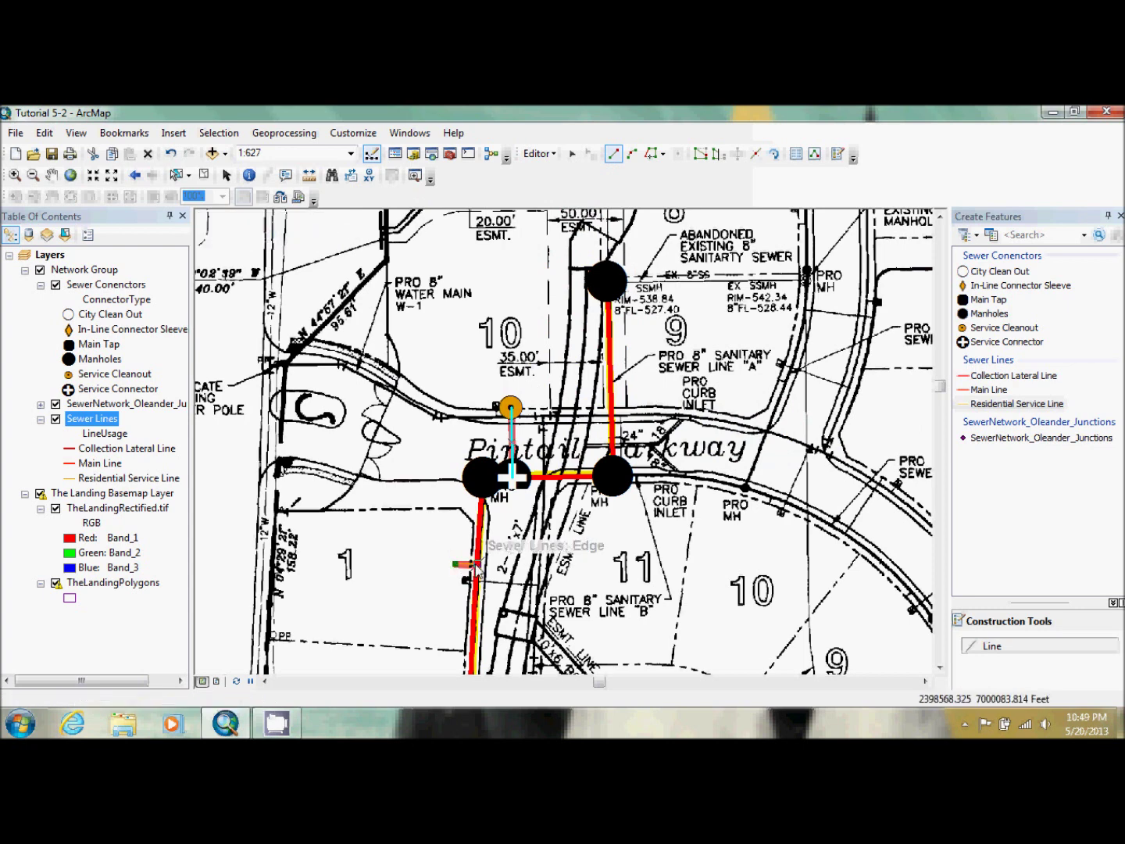
pyautogui.doubleClick(476, 564)
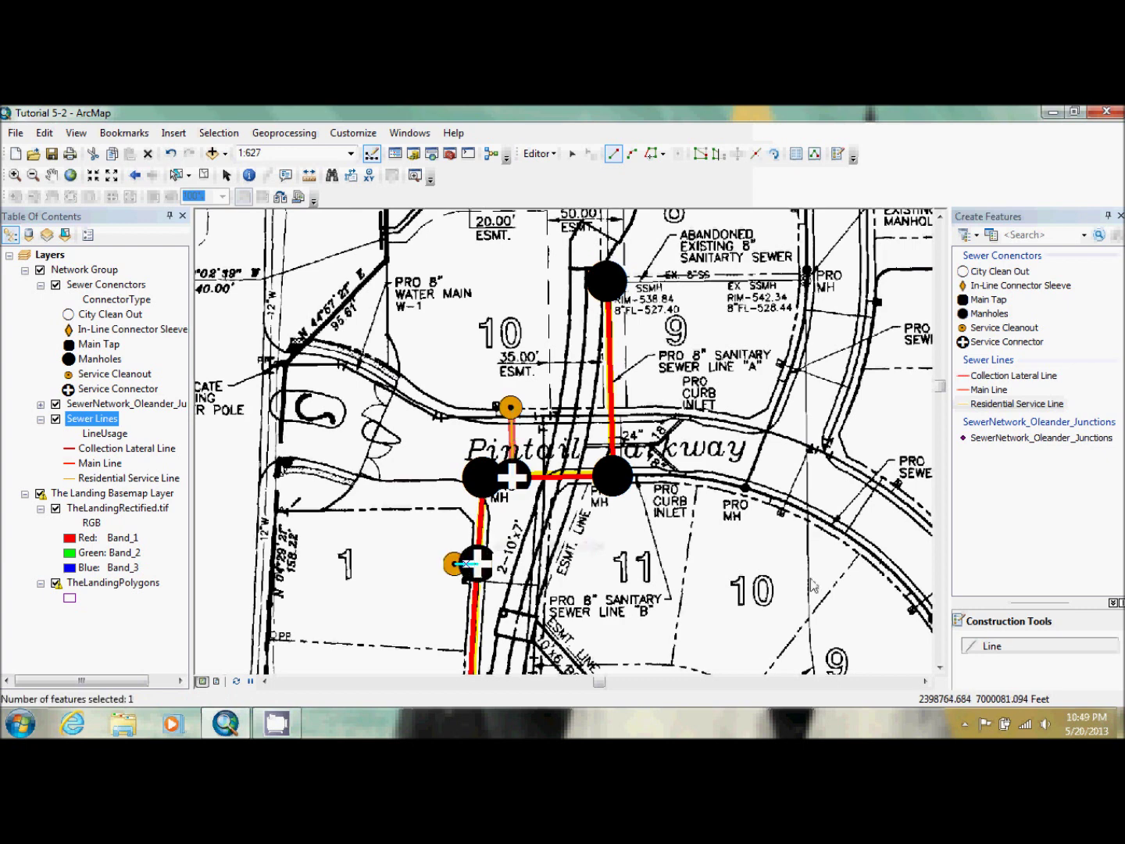
pyautogui.click(942, 670)
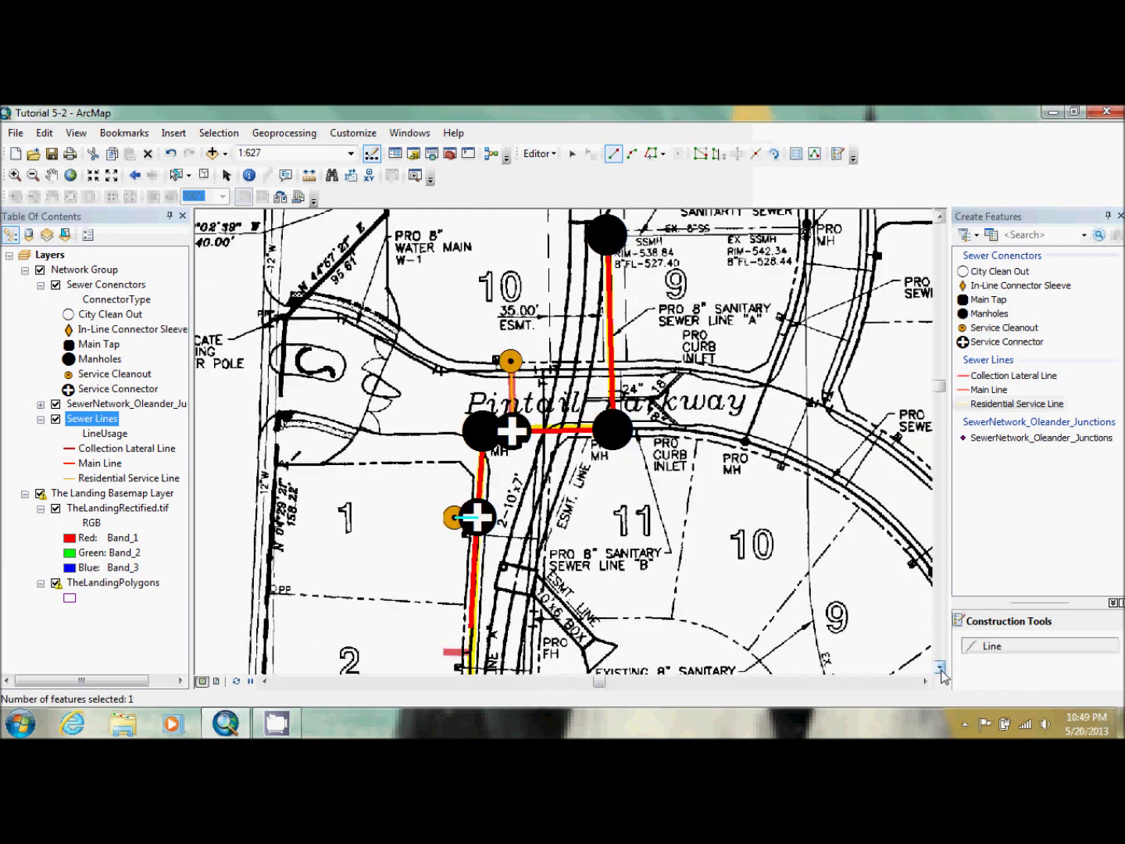
pyautogui.click(942, 670)
pyautogui.click(942, 670)
pyautogui.click(941, 670)
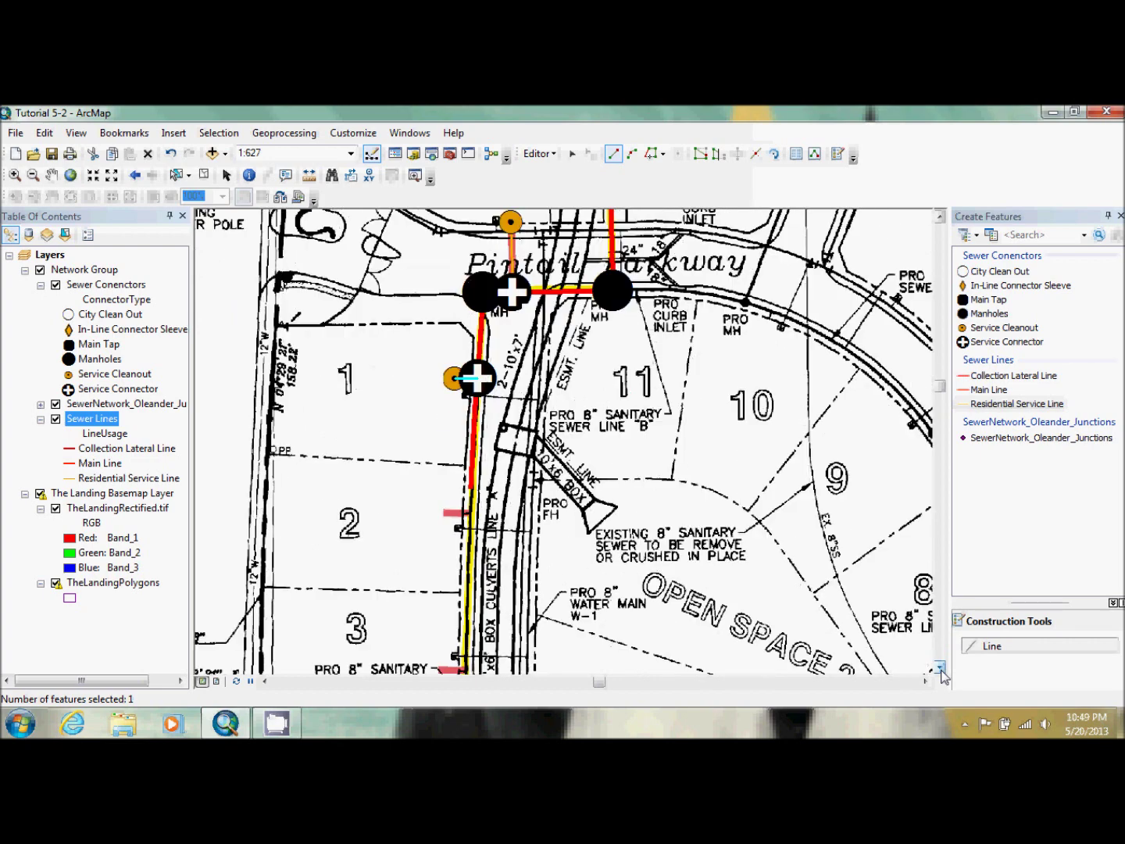
pyautogui.click(941, 671)
pyautogui.click(942, 671)
pyautogui.click(941, 671)
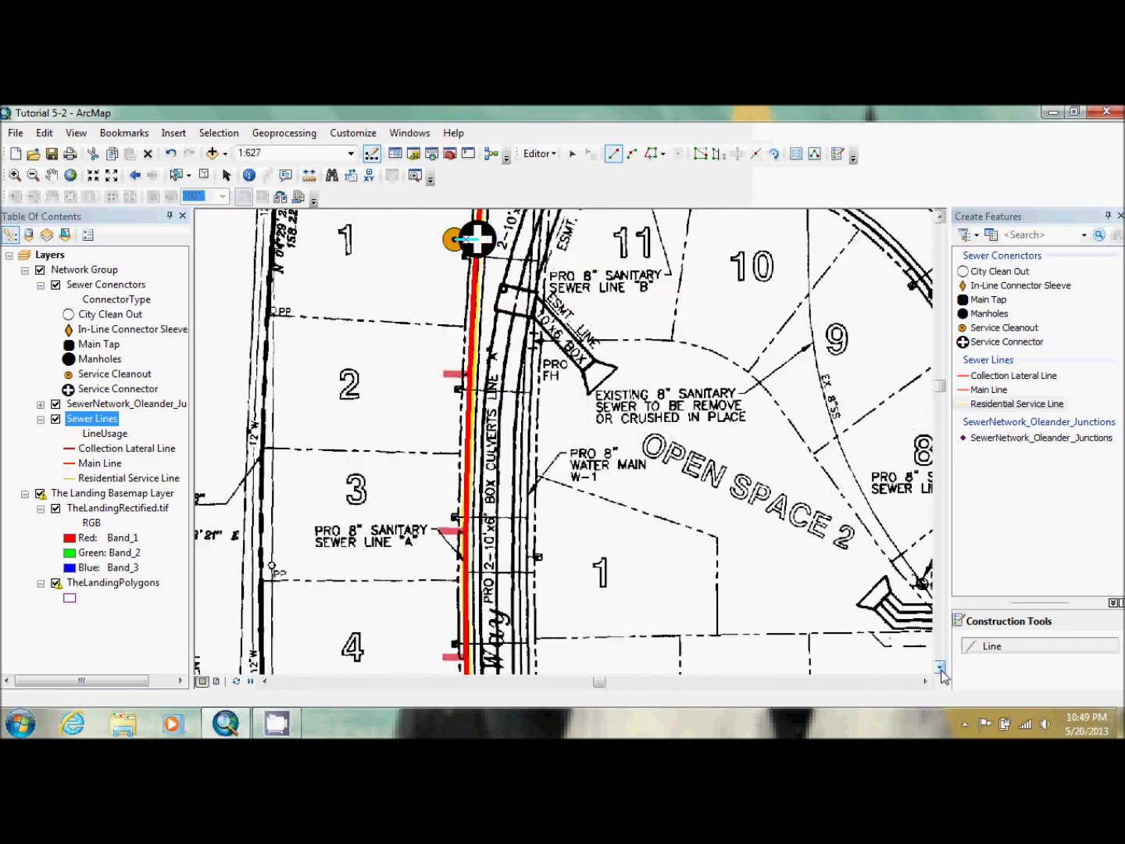
pyautogui.click(941, 671)
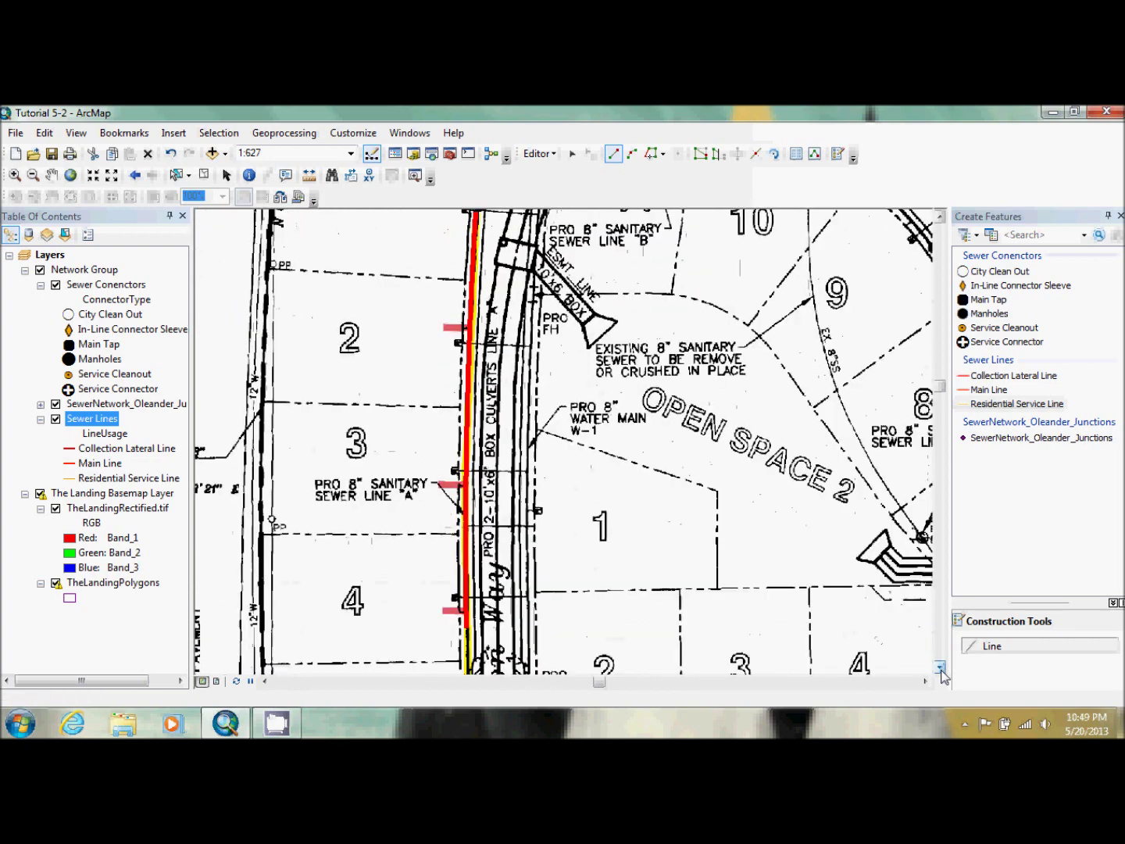
pyautogui.click(443, 327)
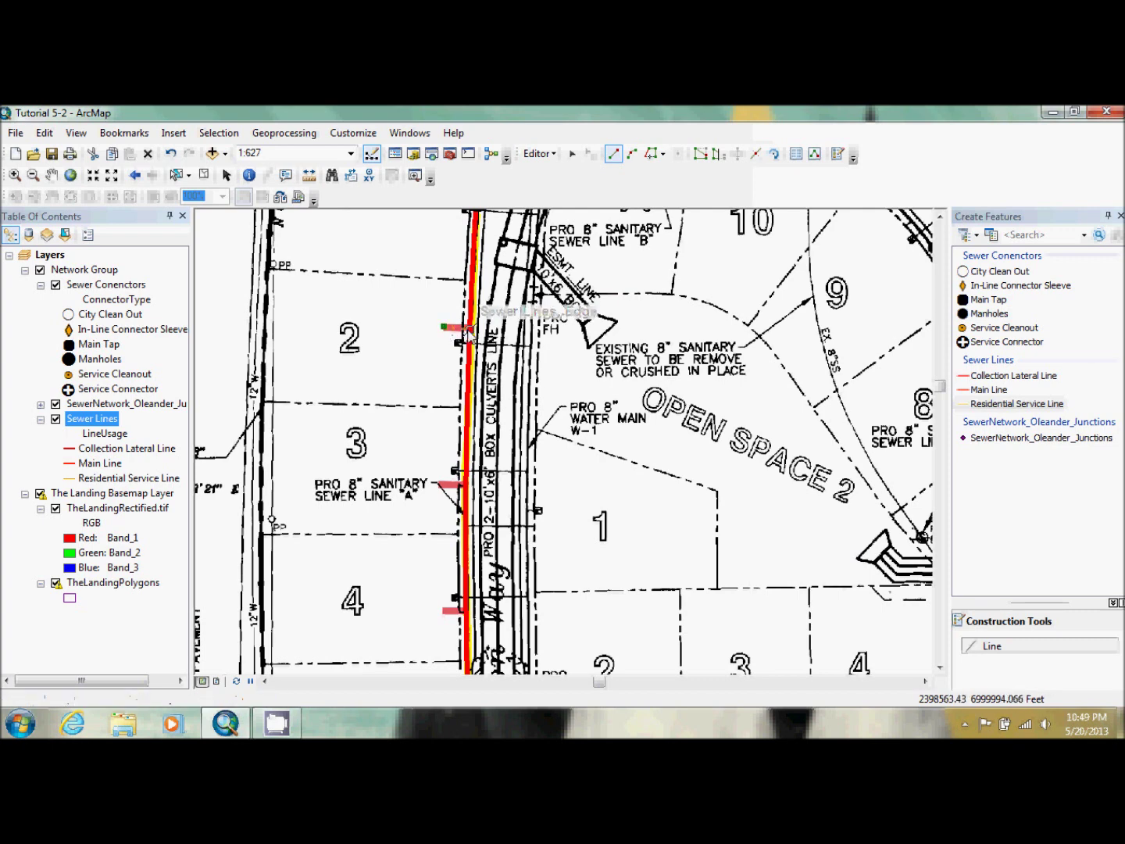
pyautogui.doubleClick(468, 330)
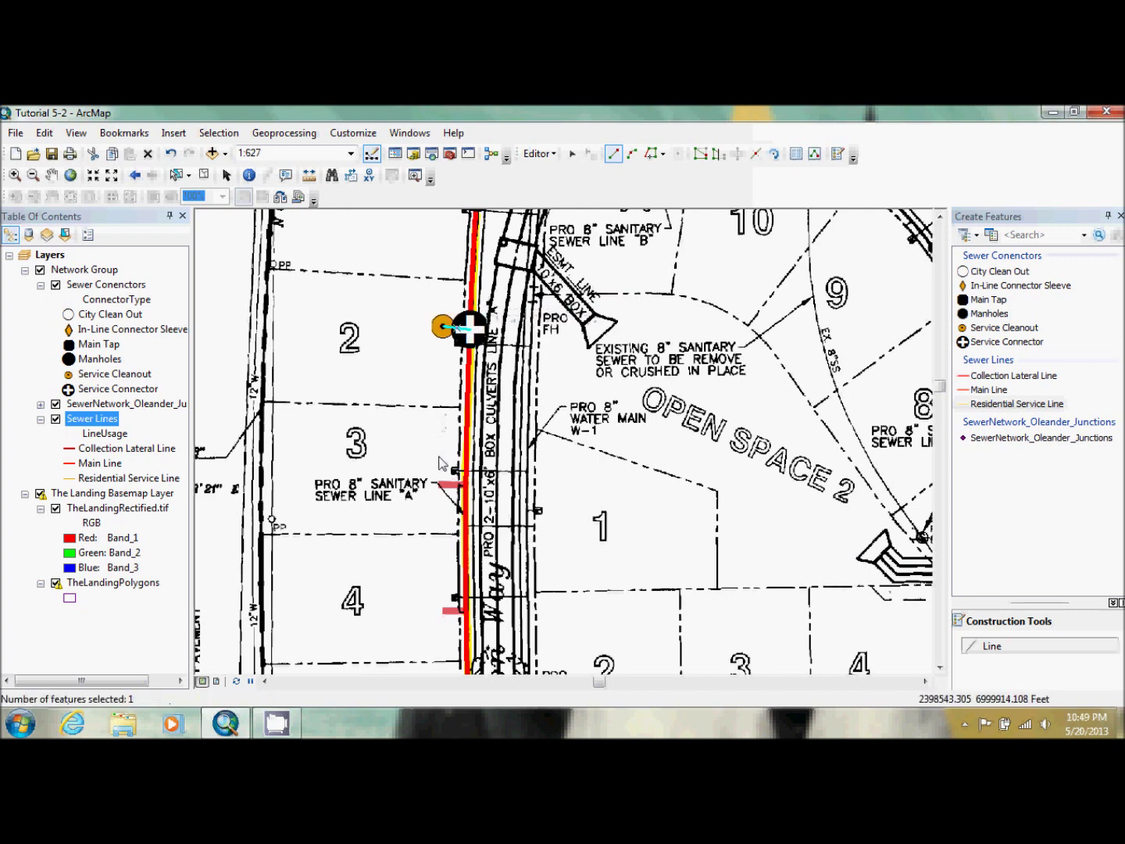
# - Draw a Residential Service Line over the marked stub at lot 3, ending on the Wigeon Way collection lateral line
pyautogui.click(439, 490)
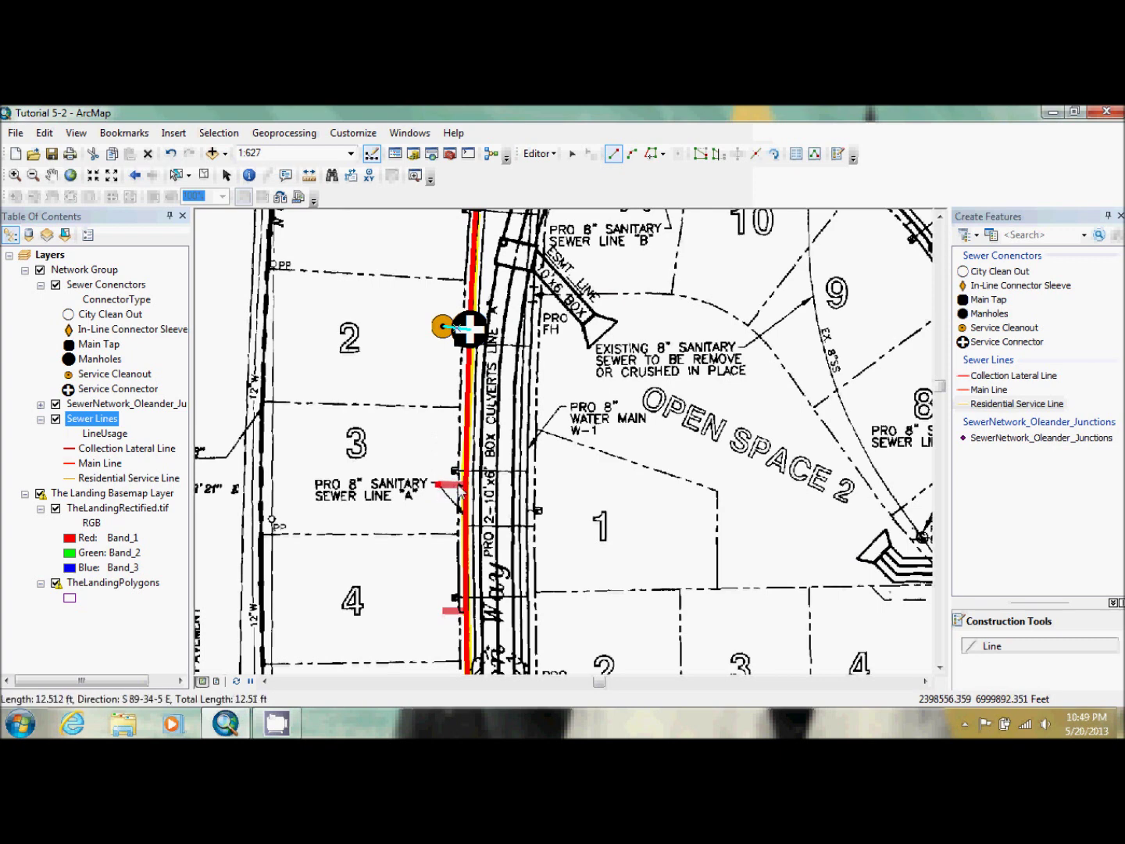
pyautogui.click(466, 487)
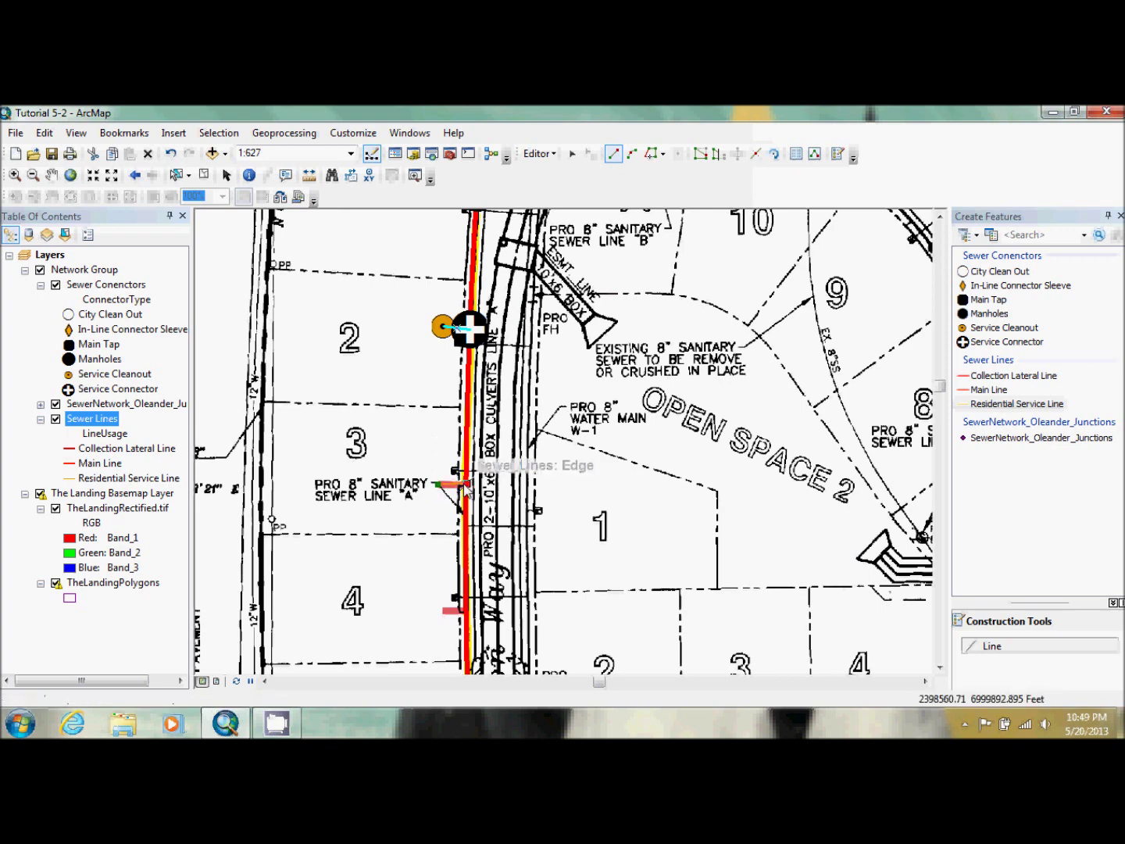
pyautogui.doubleClick(466, 488)
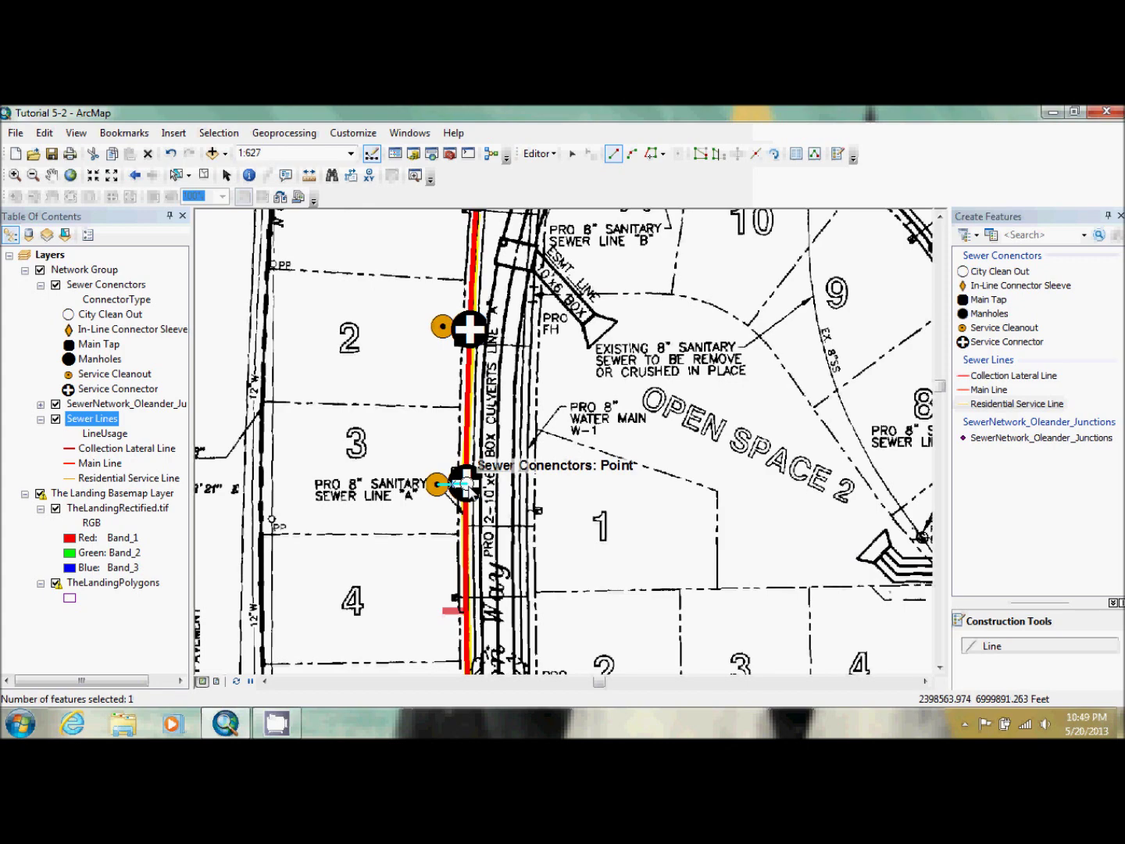
# - Draw a Residential Service Line over the marked stub at lot 4, ending on the edge of the Wigeon Way collection lateral line
pyautogui.click(941, 668)
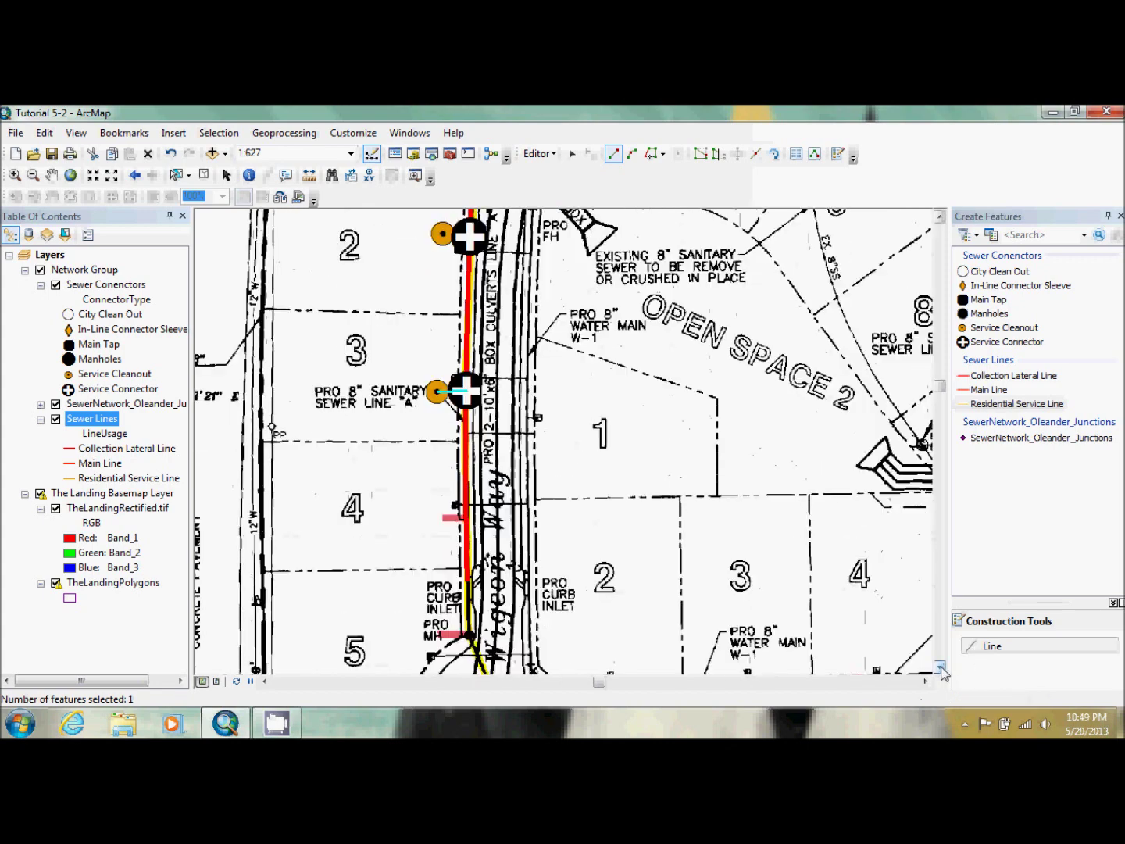
pyautogui.click(941, 669)
pyautogui.click(940, 668)
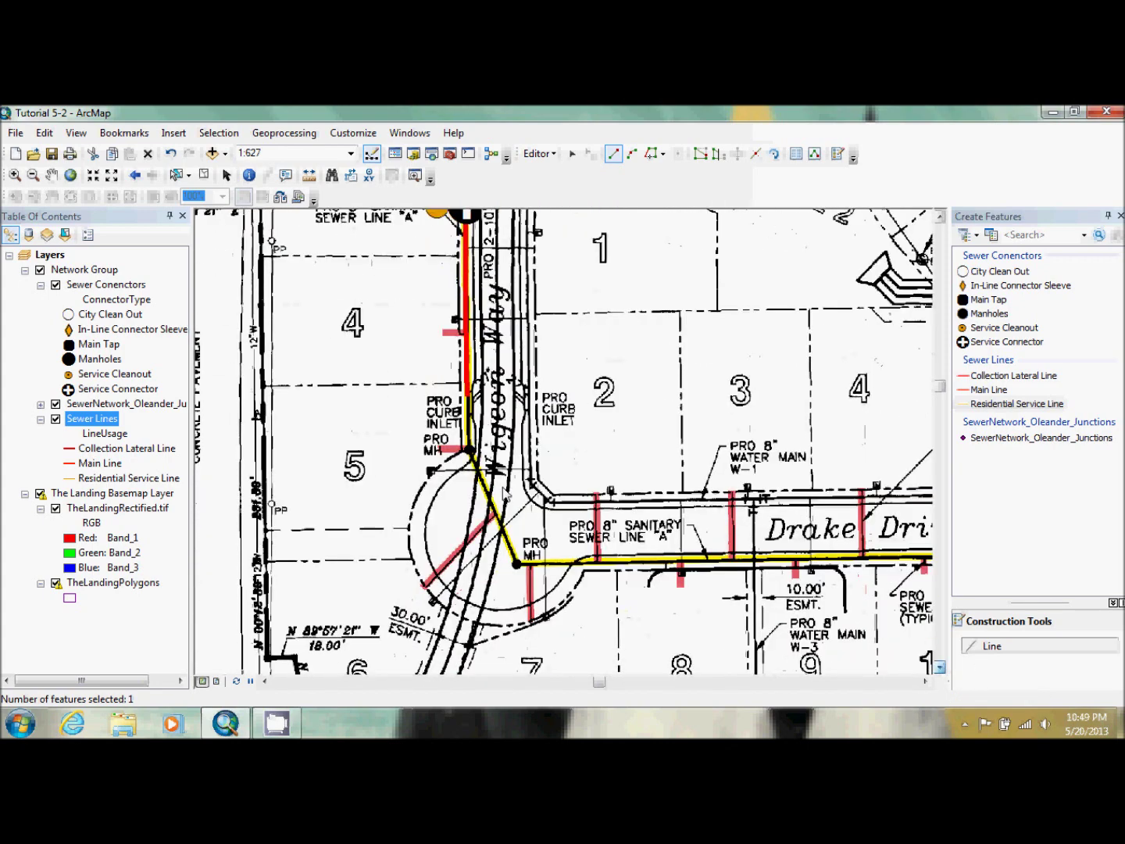
pyautogui.click(941, 668)
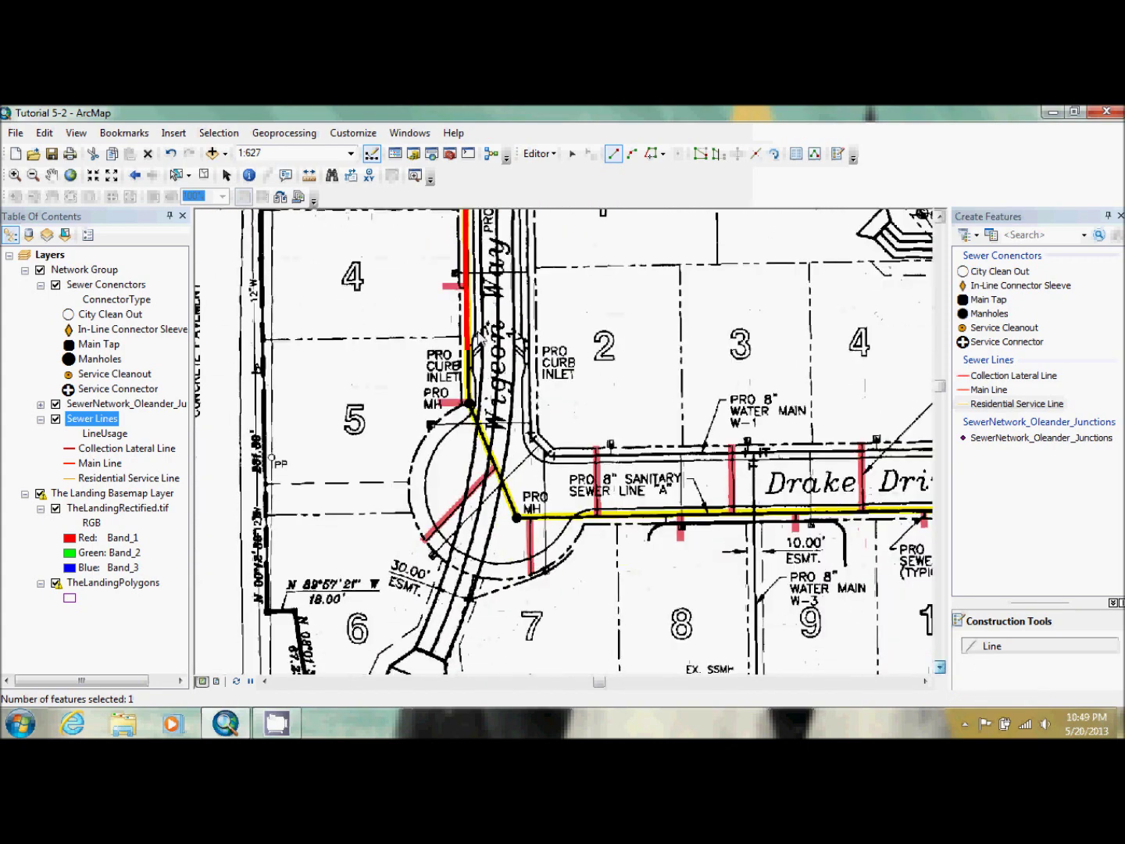
pyautogui.click(466, 289)
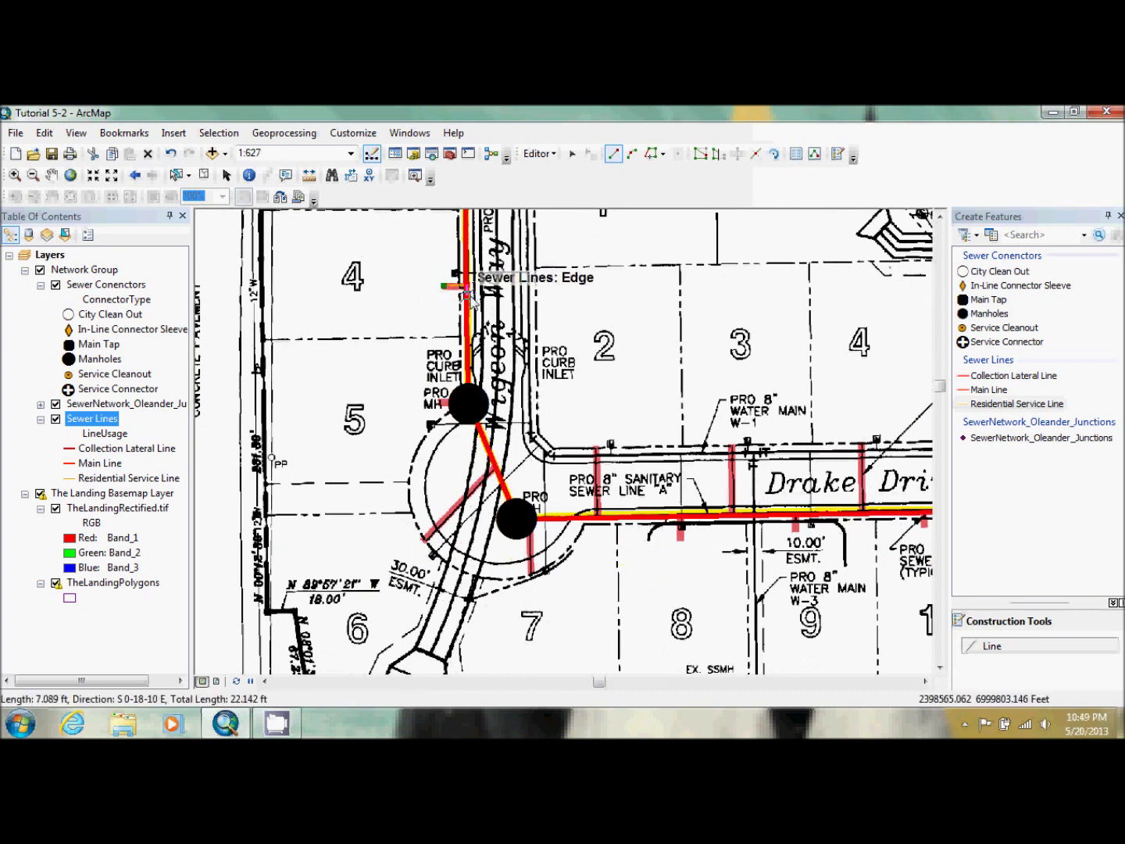
pyautogui.doubleClick(468, 290)
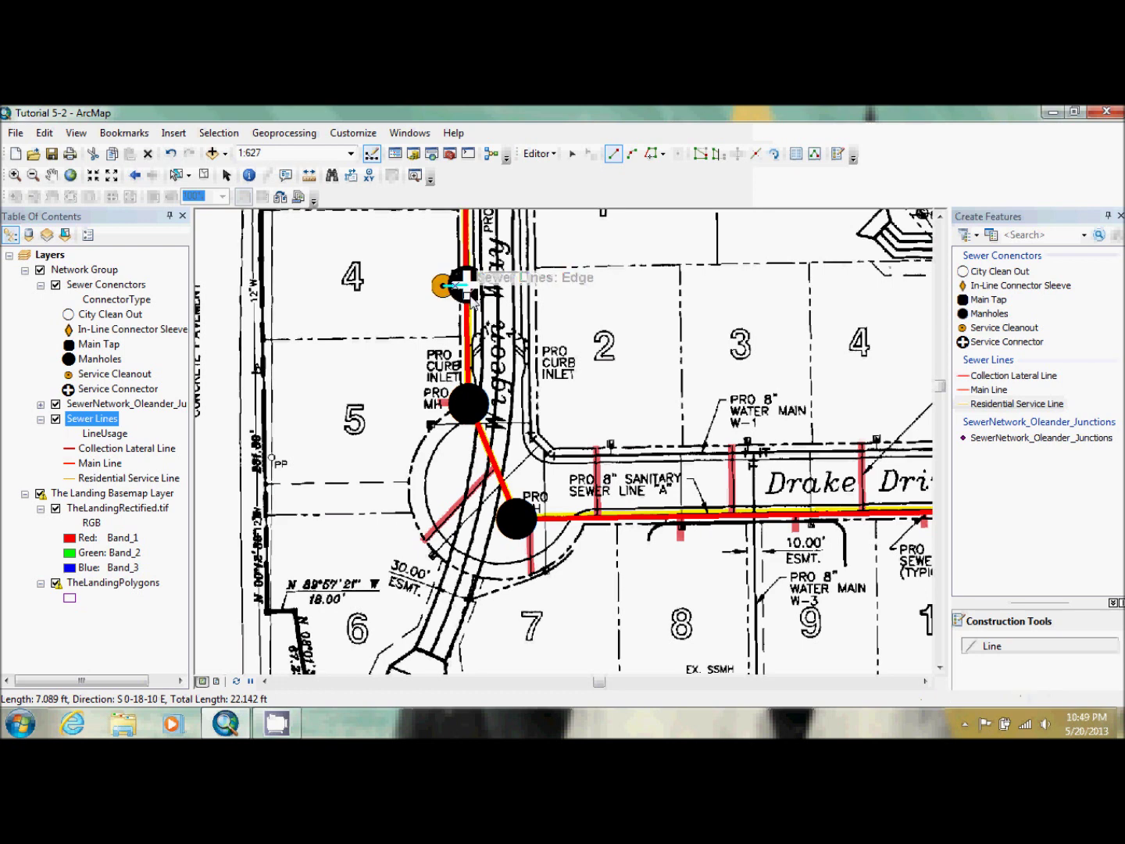
# - Draw a Residential Service Line about 21 ft long over the marked stub at lot 5, ending on the Wigeon Way manhole point
pyautogui.click(439, 406)
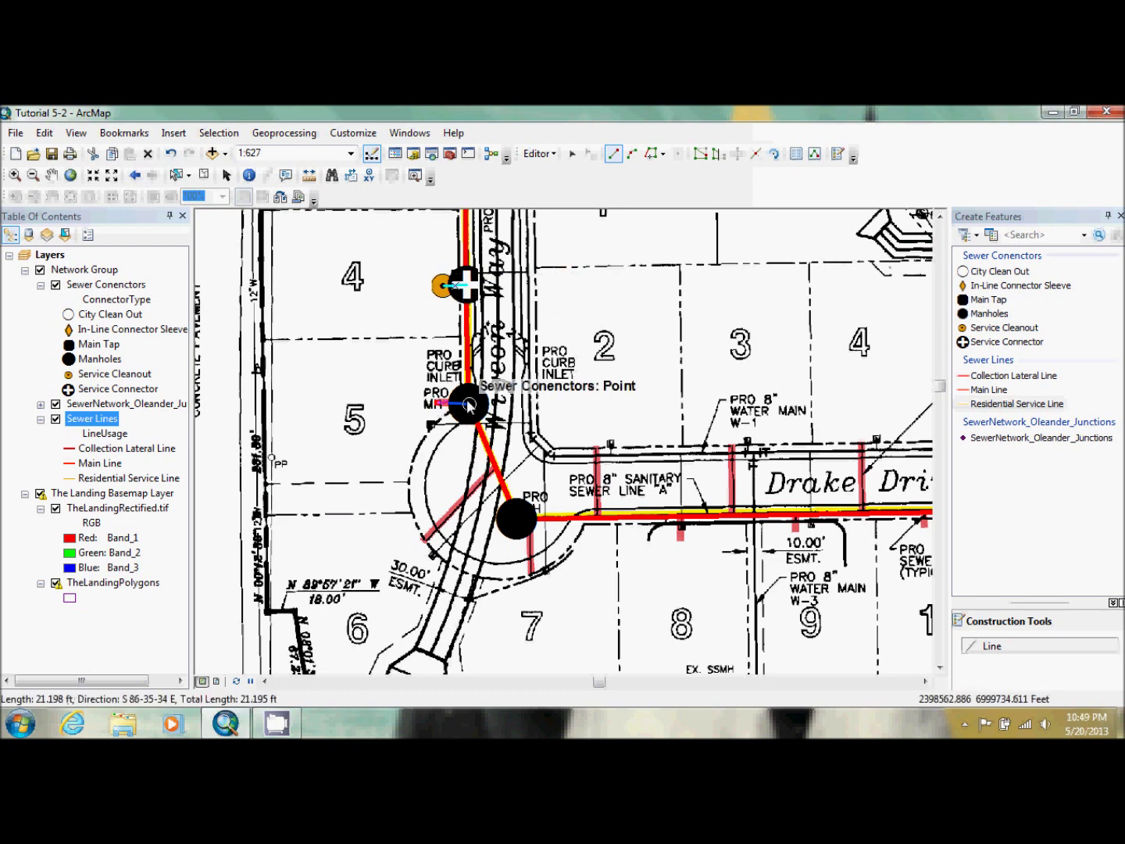
pyautogui.click(469, 404)
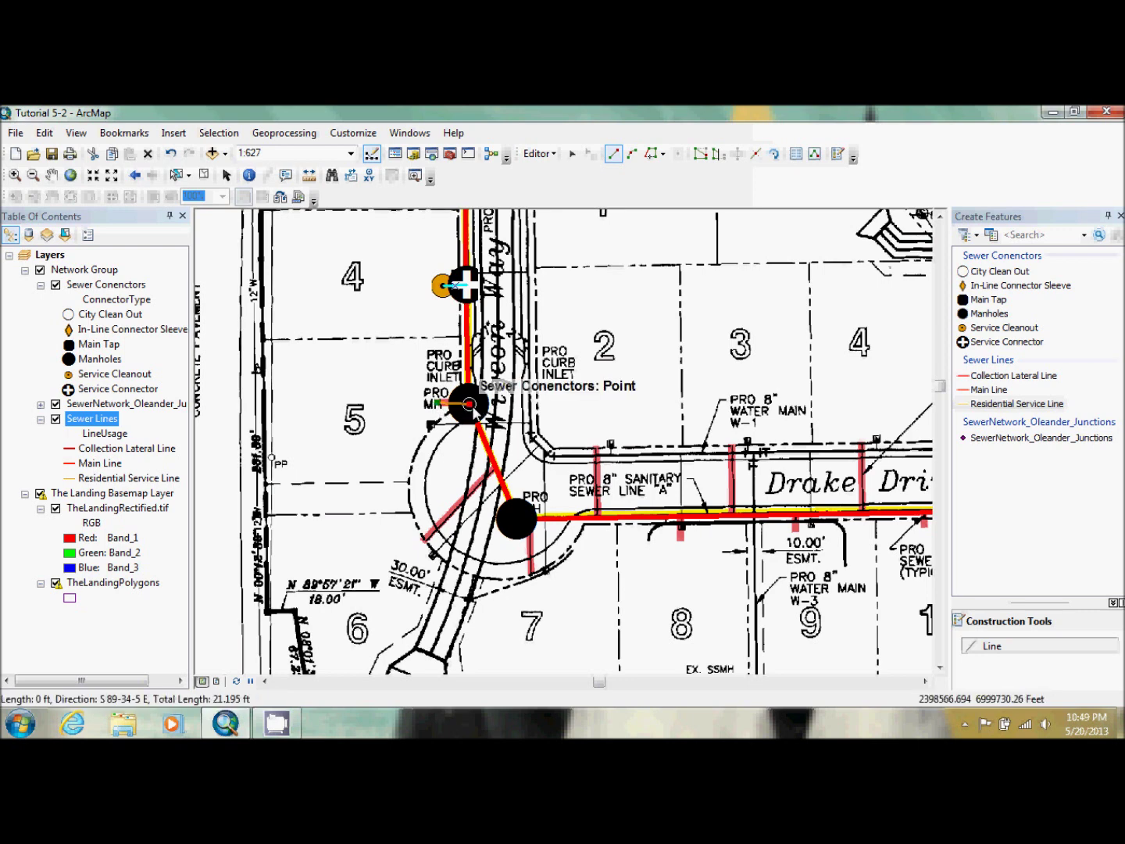
pyautogui.doubleClick(429, 441)
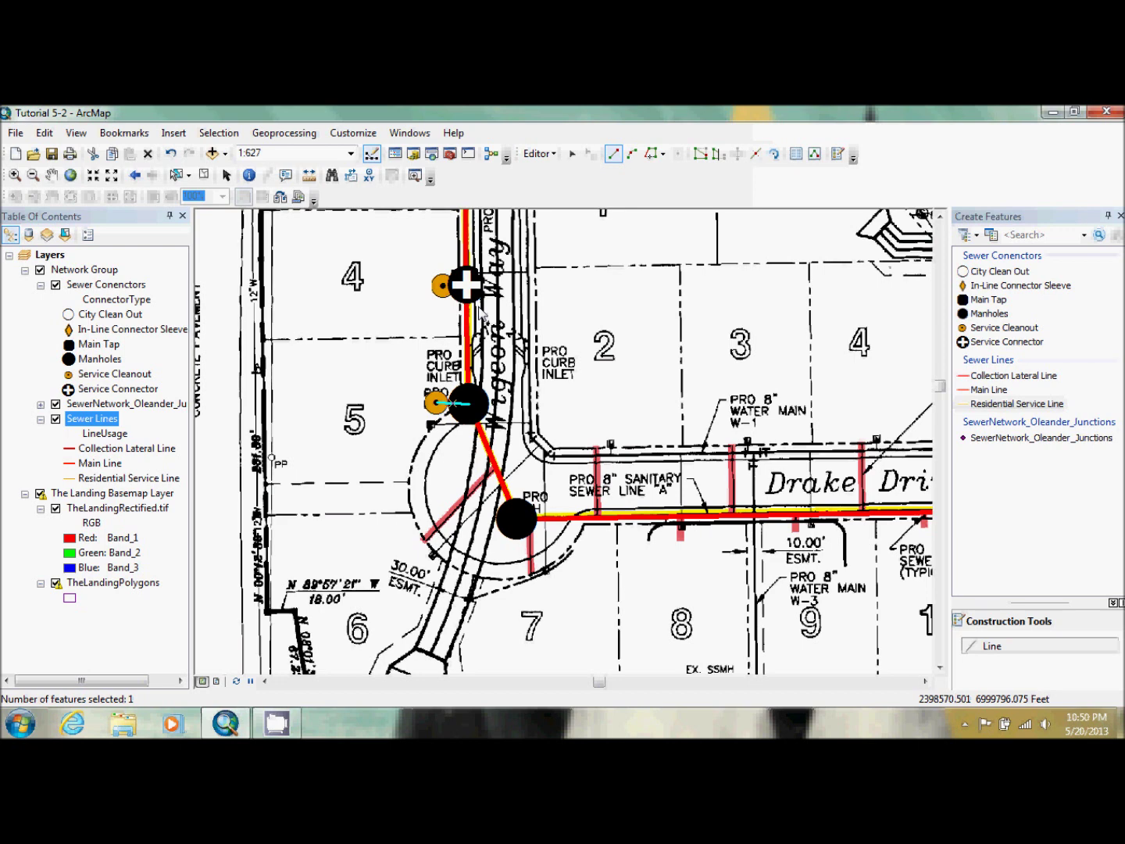
# - Draw Residential Service Lines over the marked stubs at cul-de-sac lots 6 and 7, each ending on the collection lateral line
pyautogui.click(423, 540)
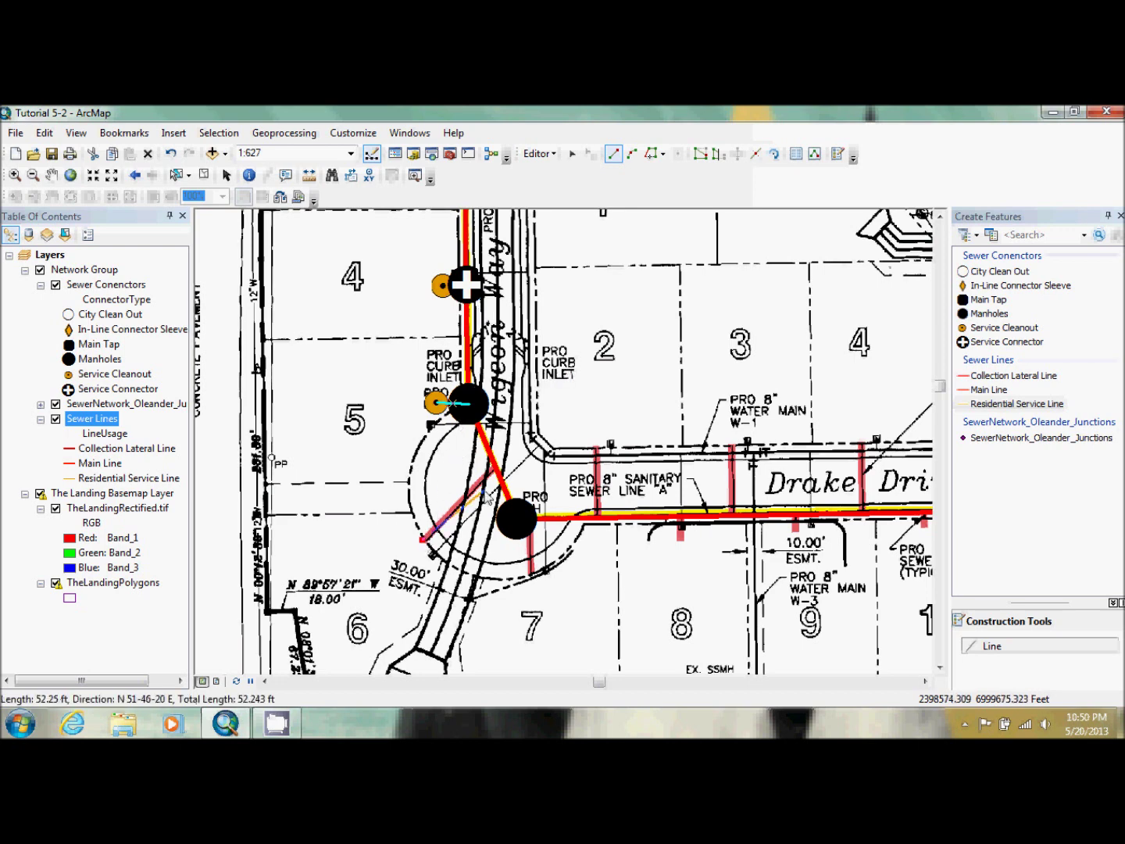
pyautogui.click(495, 469)
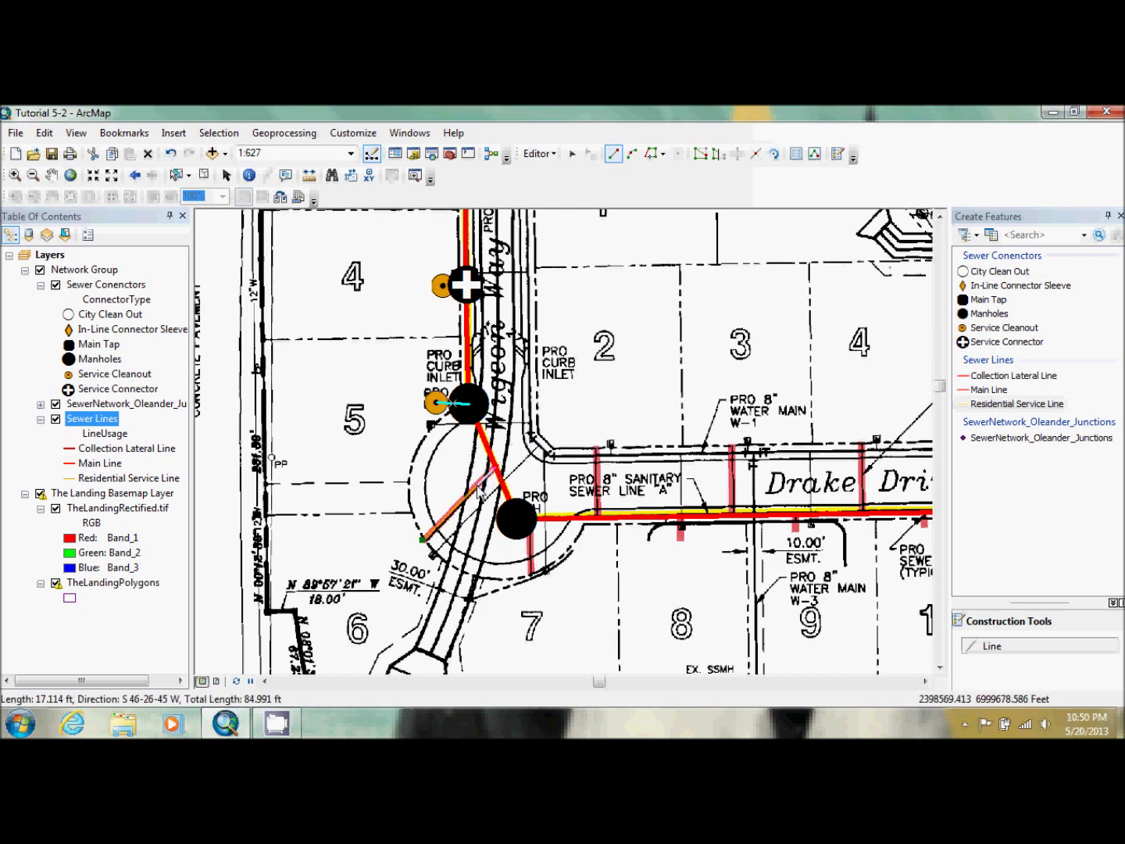
pyautogui.press('F2')
pyautogui.click(530, 575)
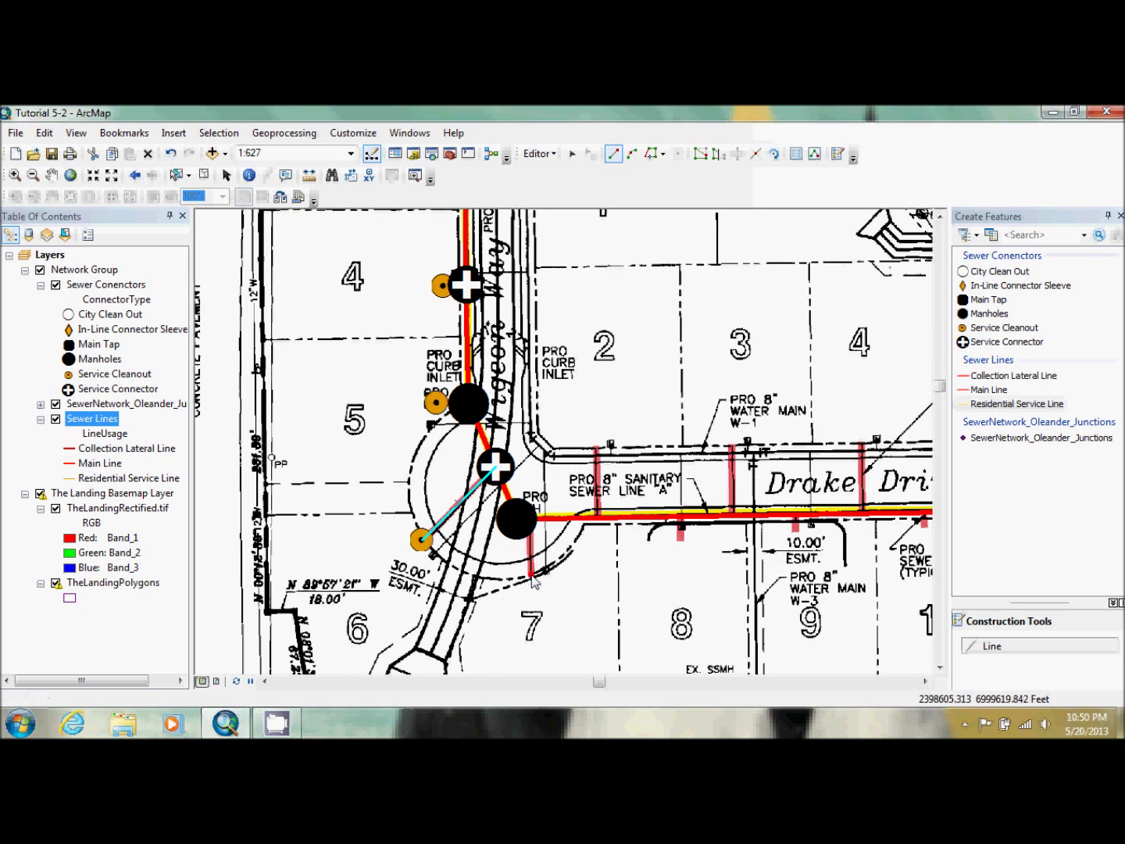
pyautogui.click(532, 520)
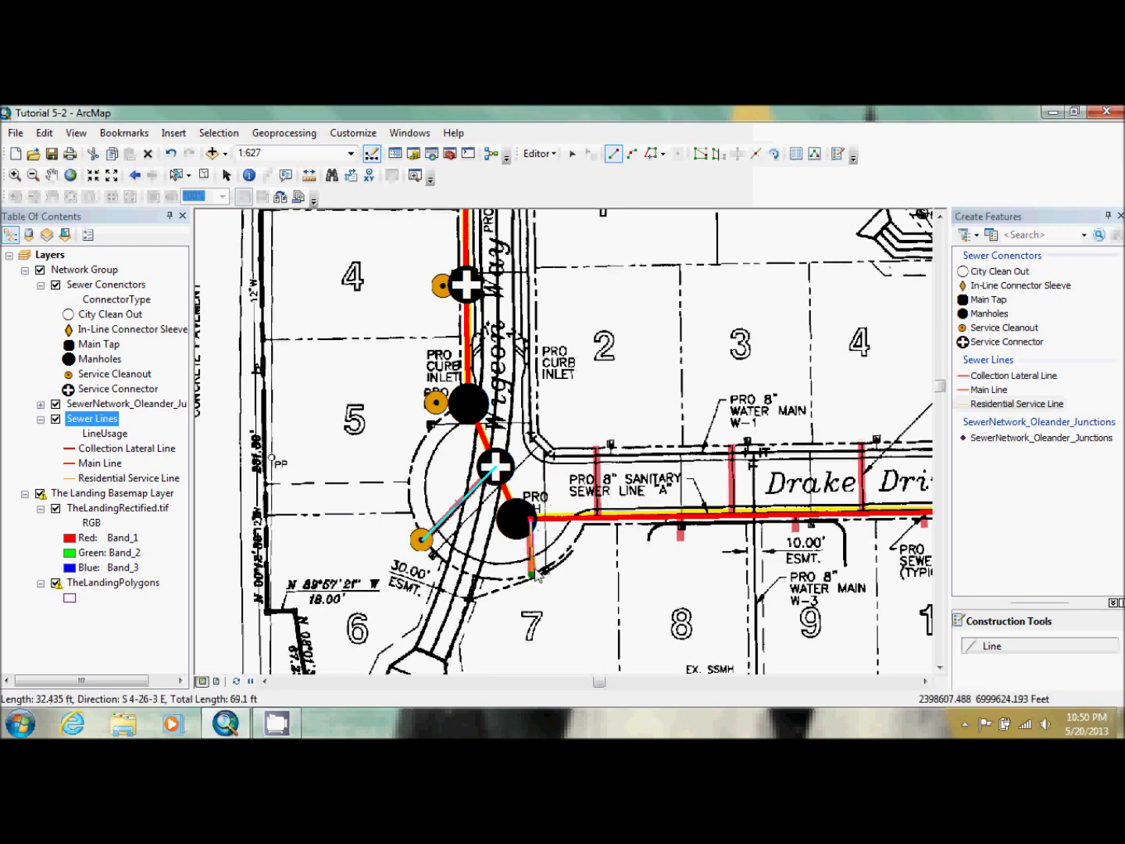
pyautogui.press('F2')
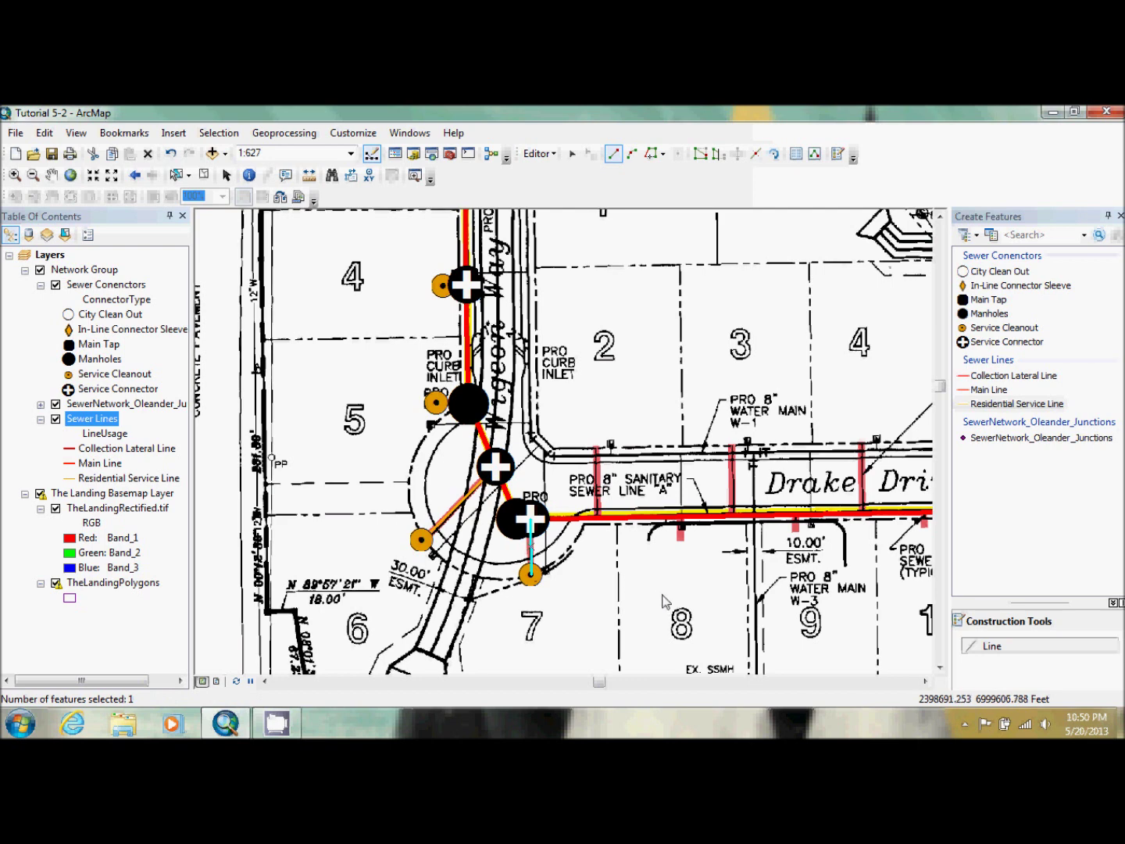
# - Draw Residential Service Lines over the marked stubs at lots 2 and 8, each ending on the Drake Drive collection lateral line
pyautogui.click(597, 448)
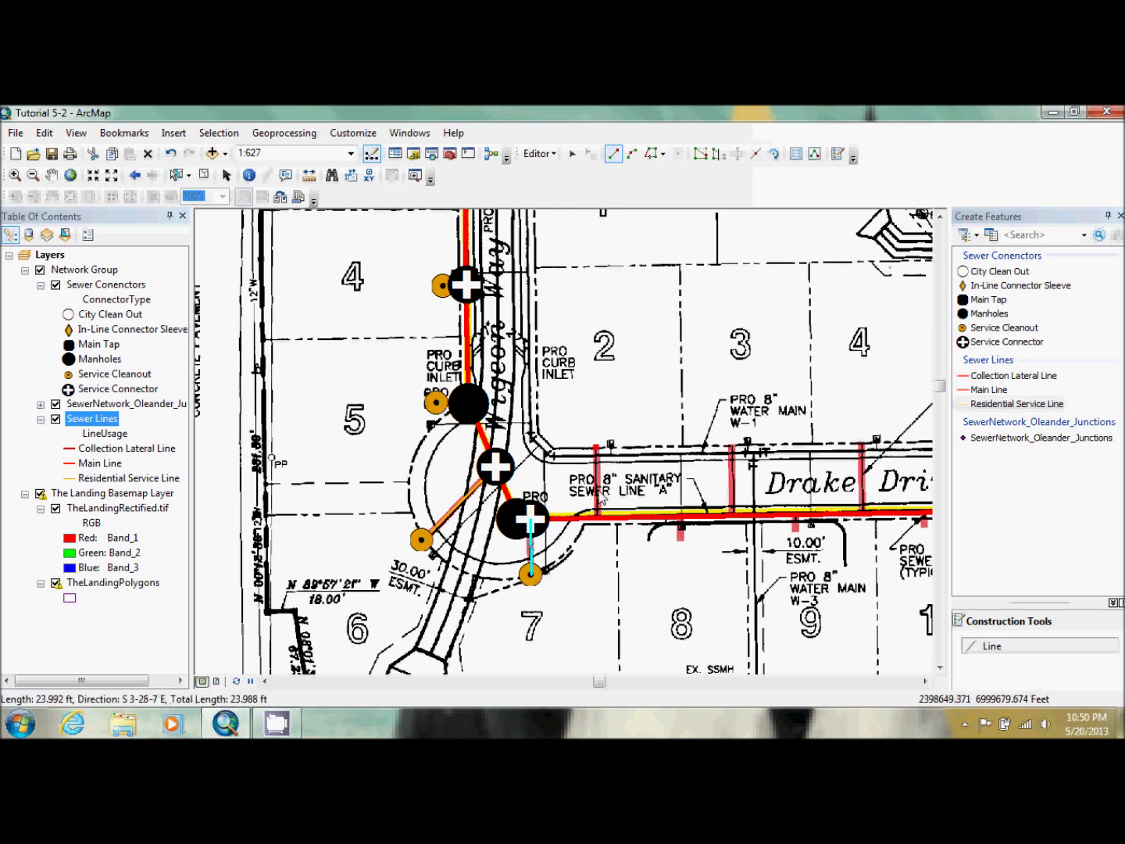
pyautogui.click(596, 515)
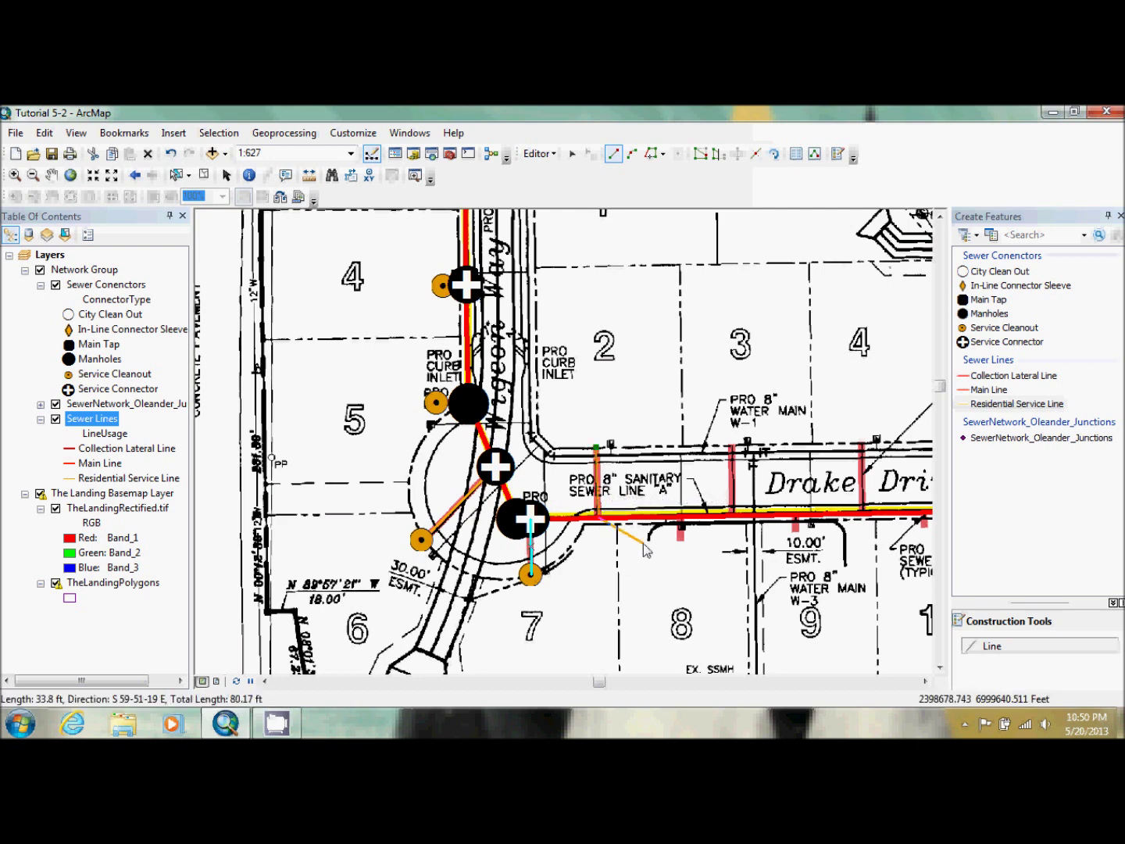
pyautogui.press('F2')
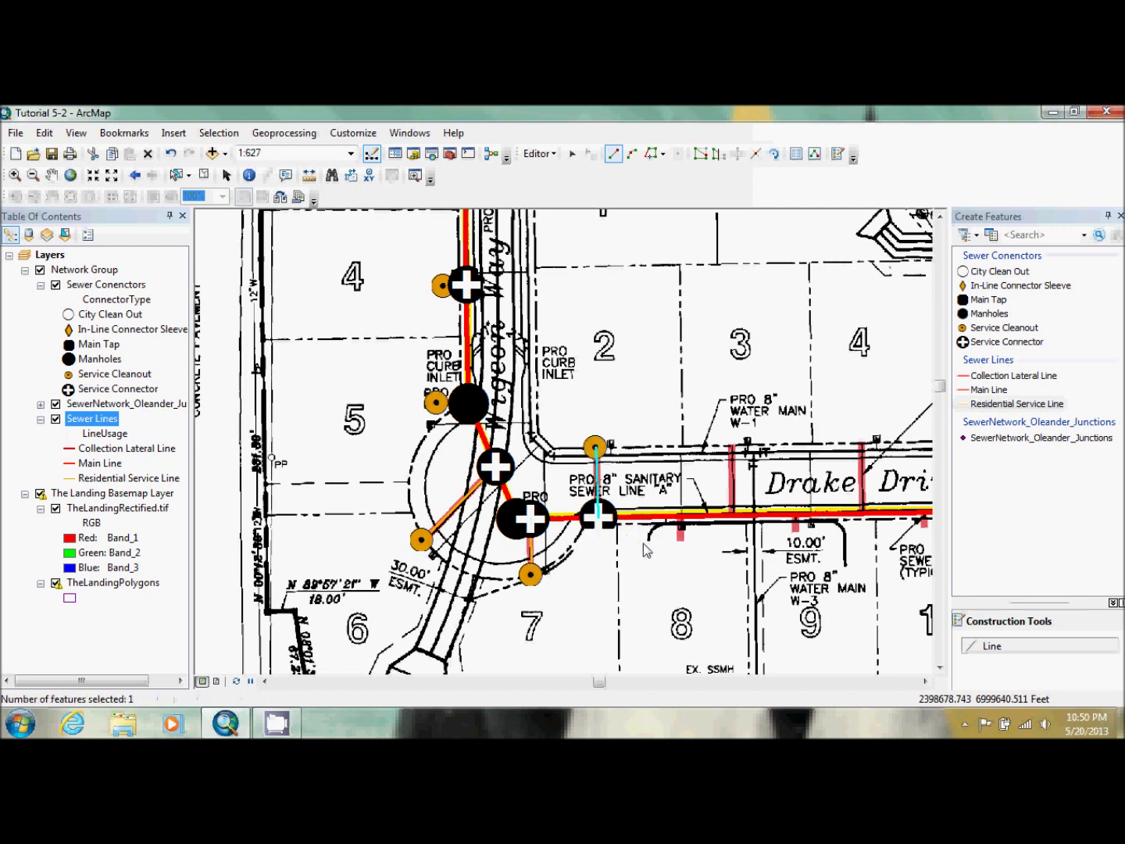
pyautogui.click(681, 540)
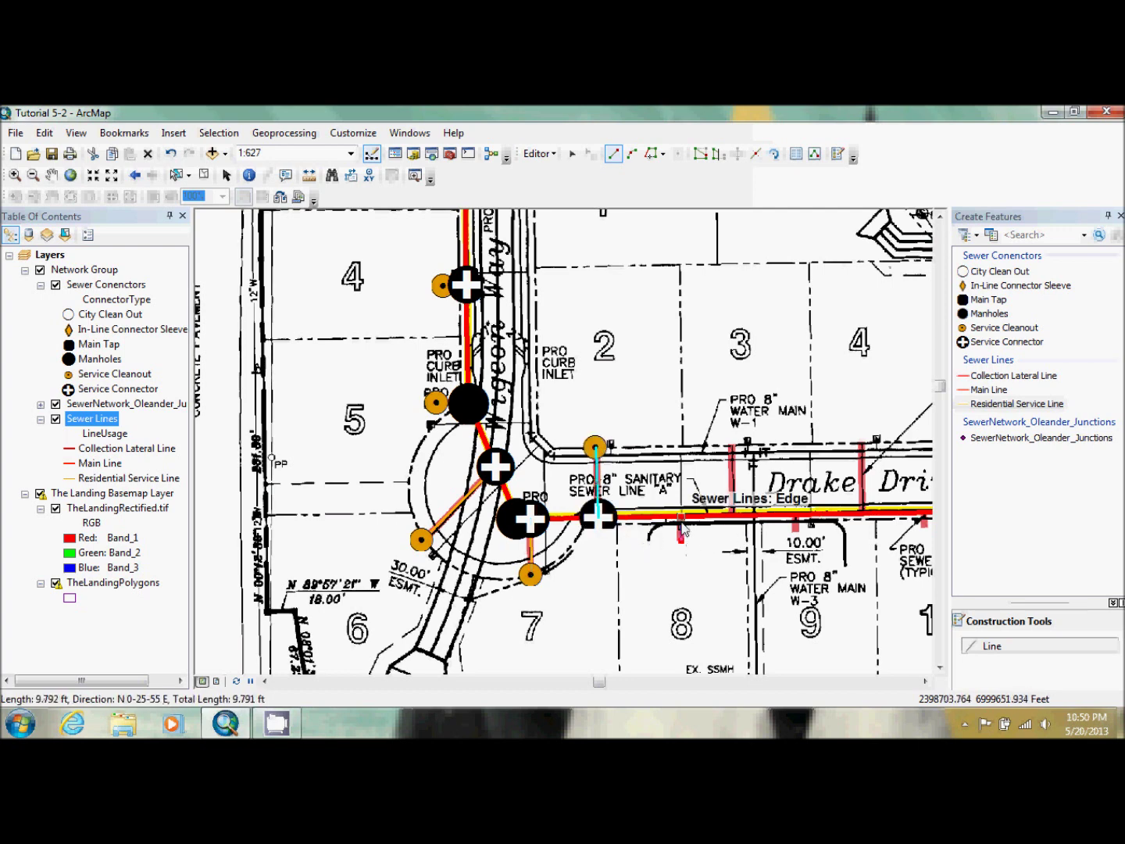
pyautogui.click(680, 517)
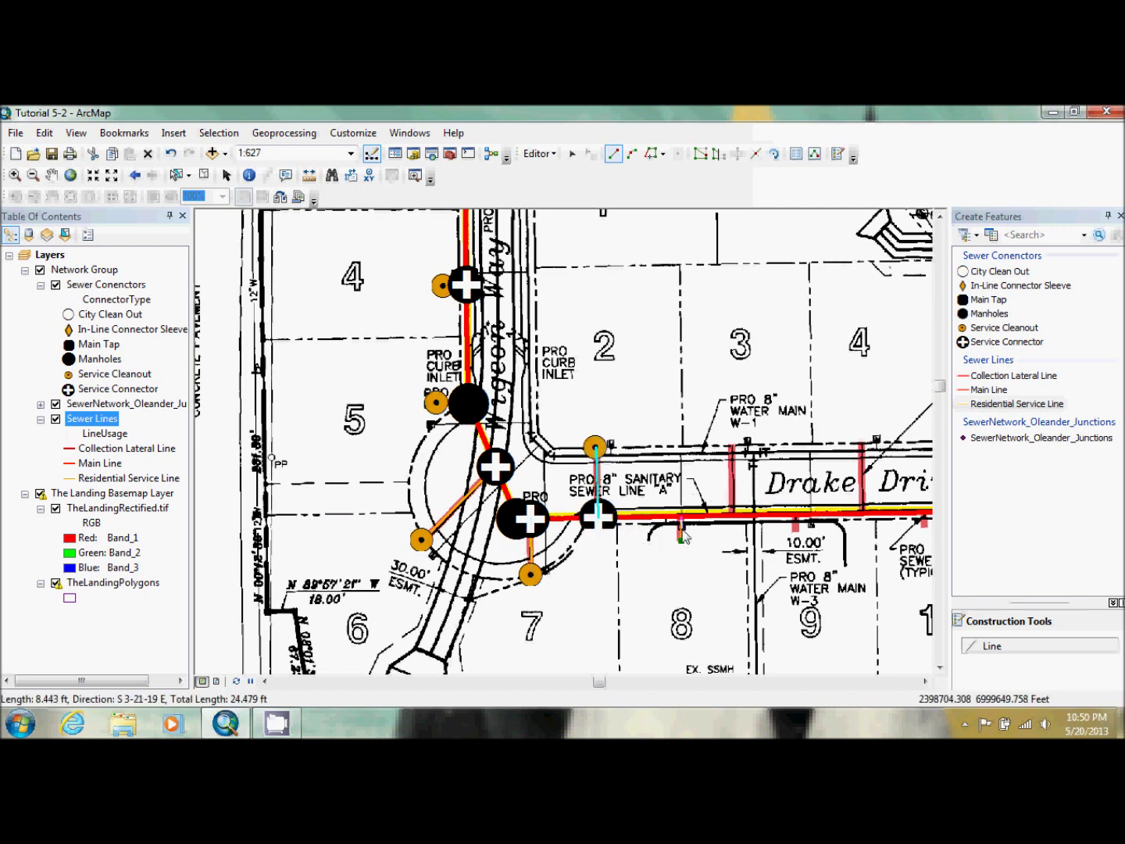
pyautogui.press('F2')
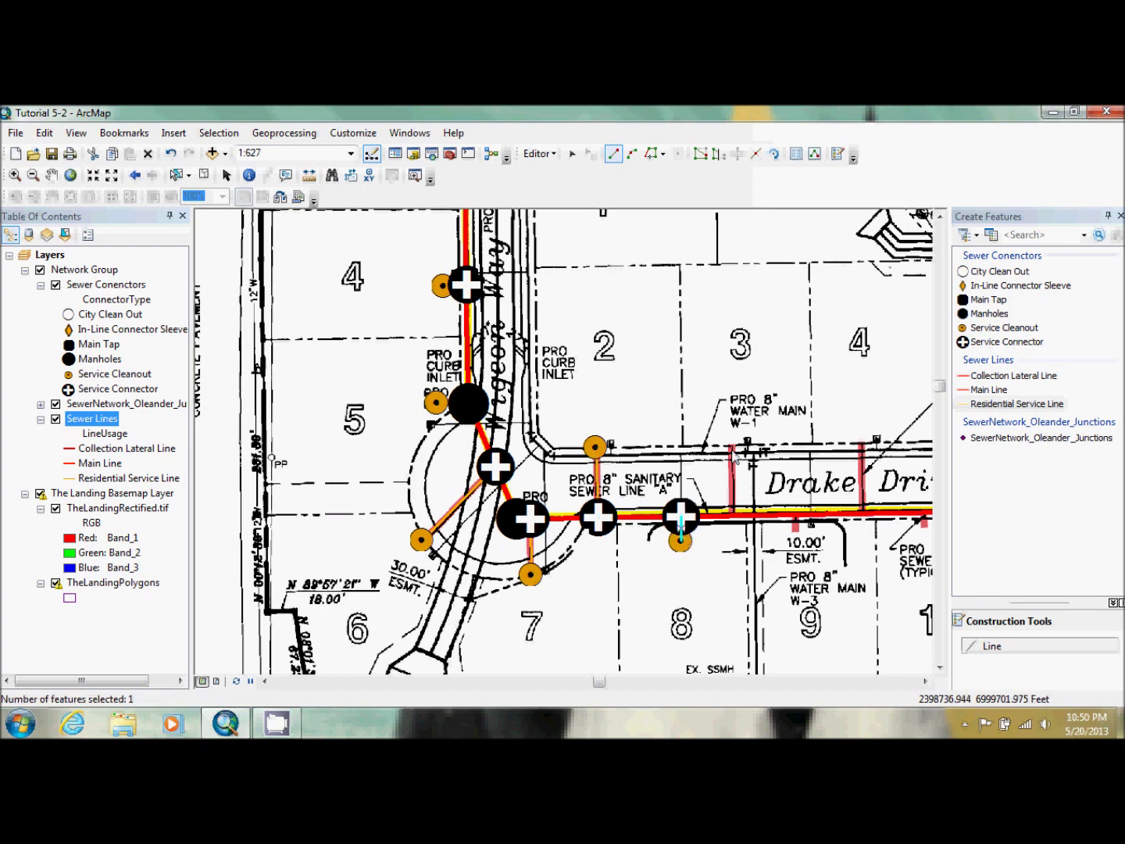
# - Draw Residential Service Lines over the marked stubs at lots 3 and 9, each ending on the Drake Drive collection lateral line
pyautogui.click(733, 451)
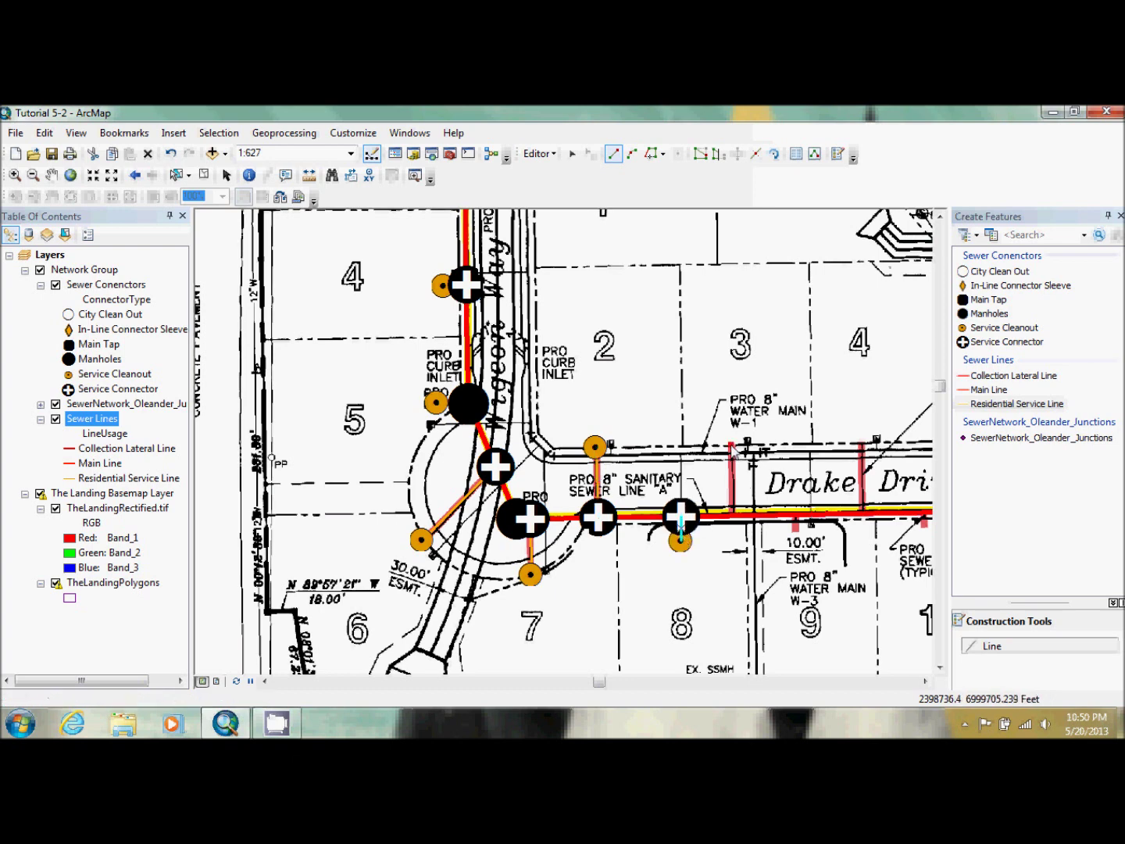
pyautogui.click(732, 519)
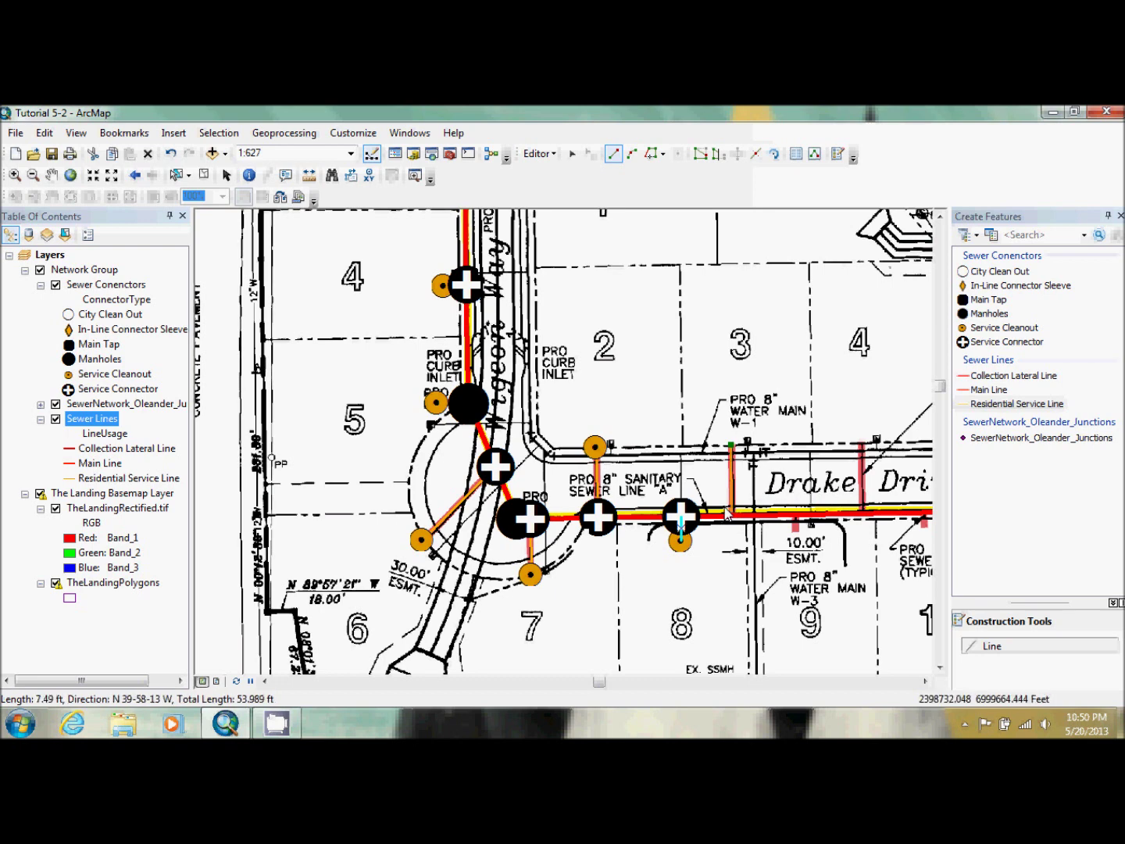
pyautogui.press('F2')
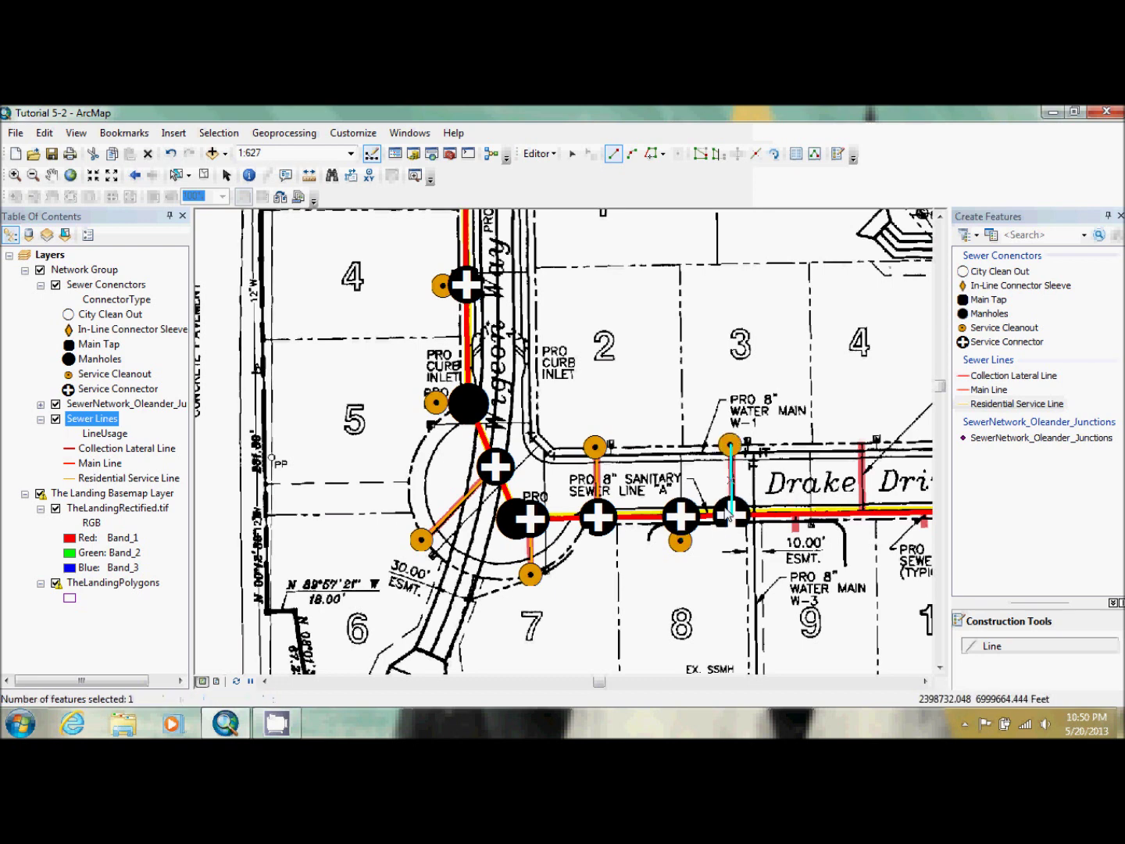
pyautogui.click(795, 533)
pyautogui.click(795, 517)
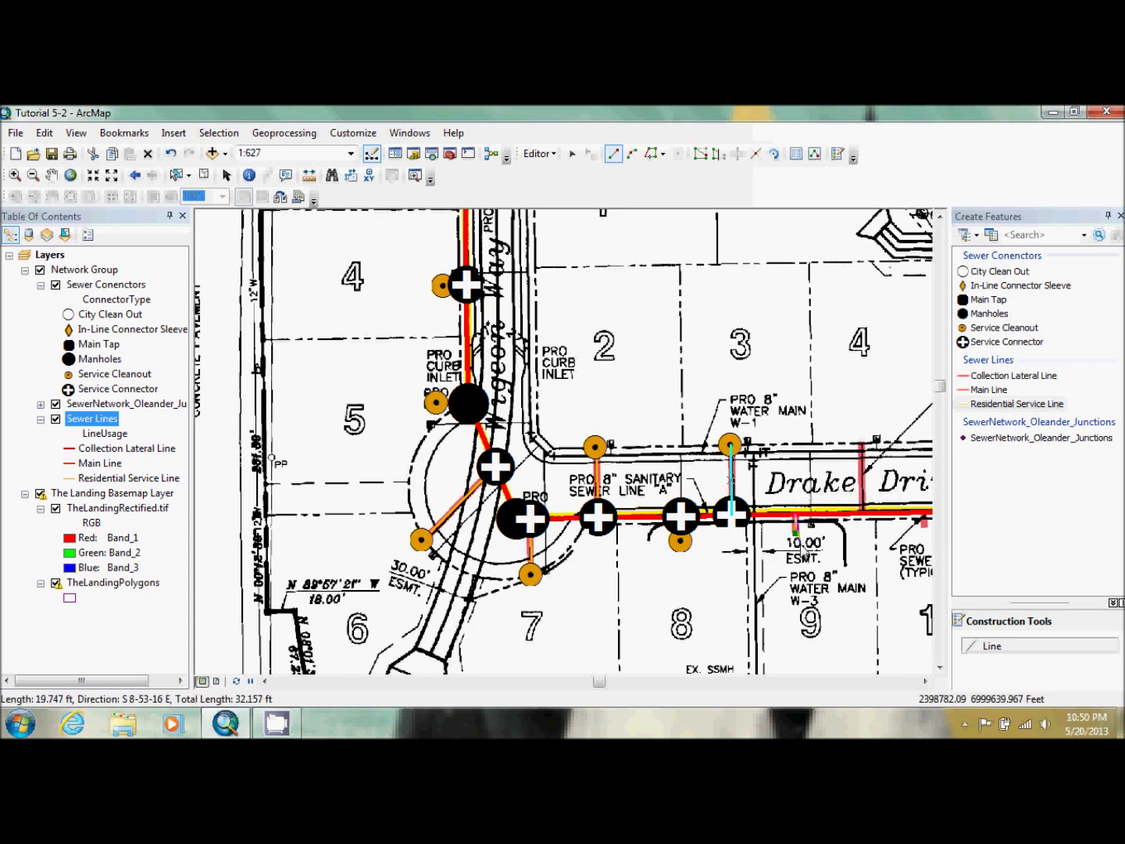
pyautogui.press('F2')
# - Draw a Residential Service Line from lot 4 across Drake Drive, ending on the edge of the collection lateral line
pyautogui.click(863, 447)
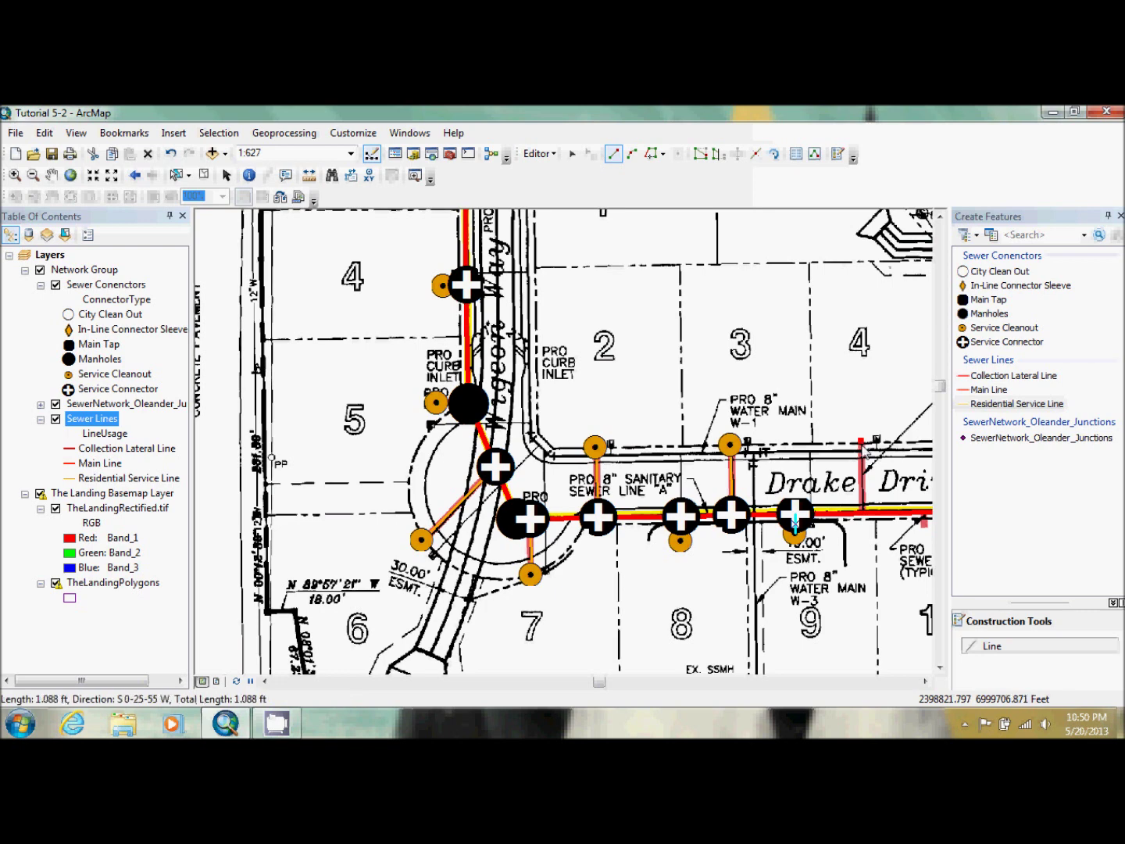
pyautogui.click(859, 513)
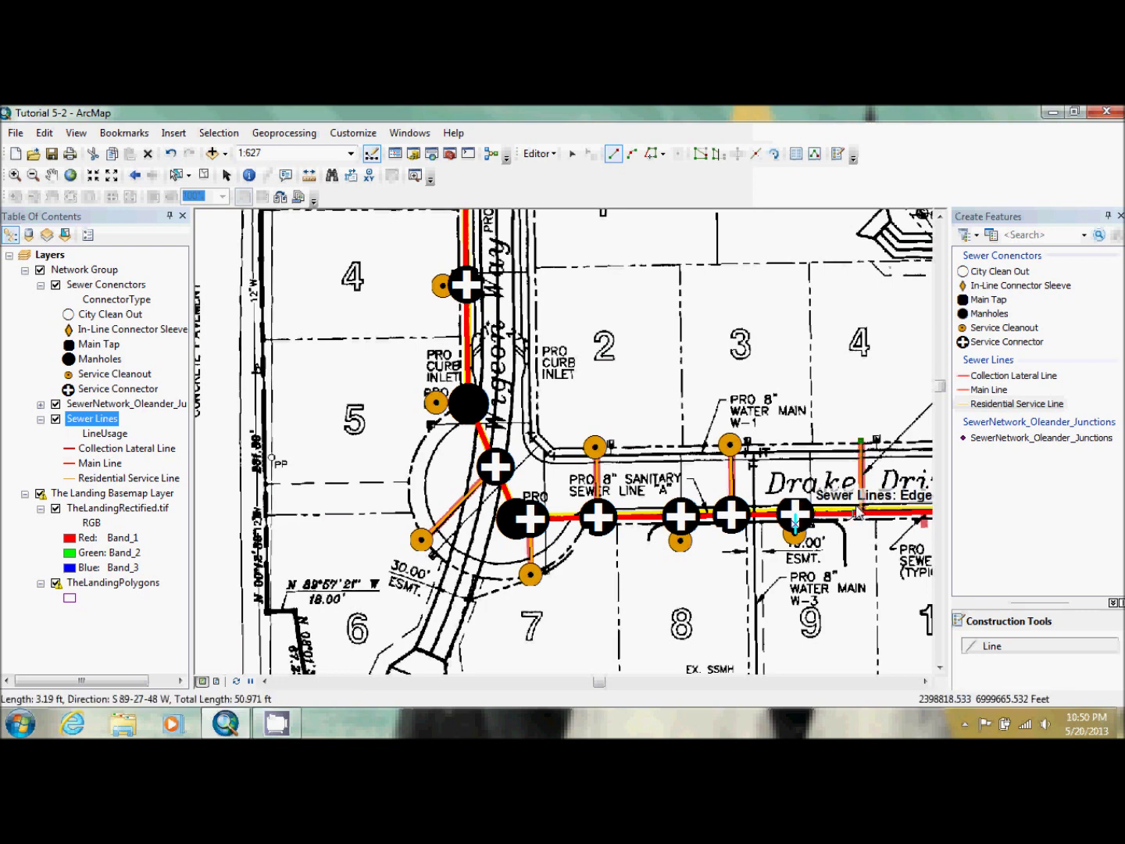
pyautogui.press('F2')
# - Draw a Residential Service Line over the short marked stub at lot 10, ending on the Drake Drive collection lateral line
pyautogui.click(925, 681)
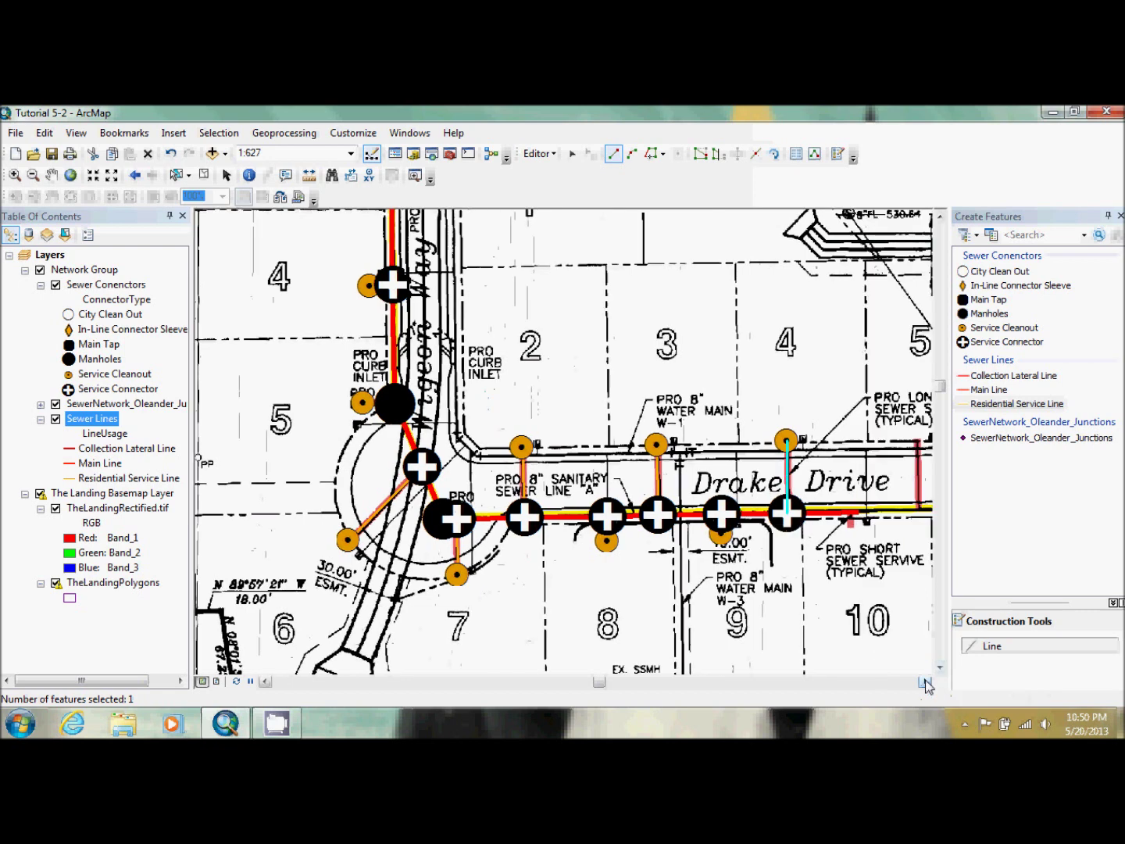
pyautogui.click(925, 680)
pyautogui.click(925, 680)
pyautogui.click(925, 681)
pyautogui.click(925, 680)
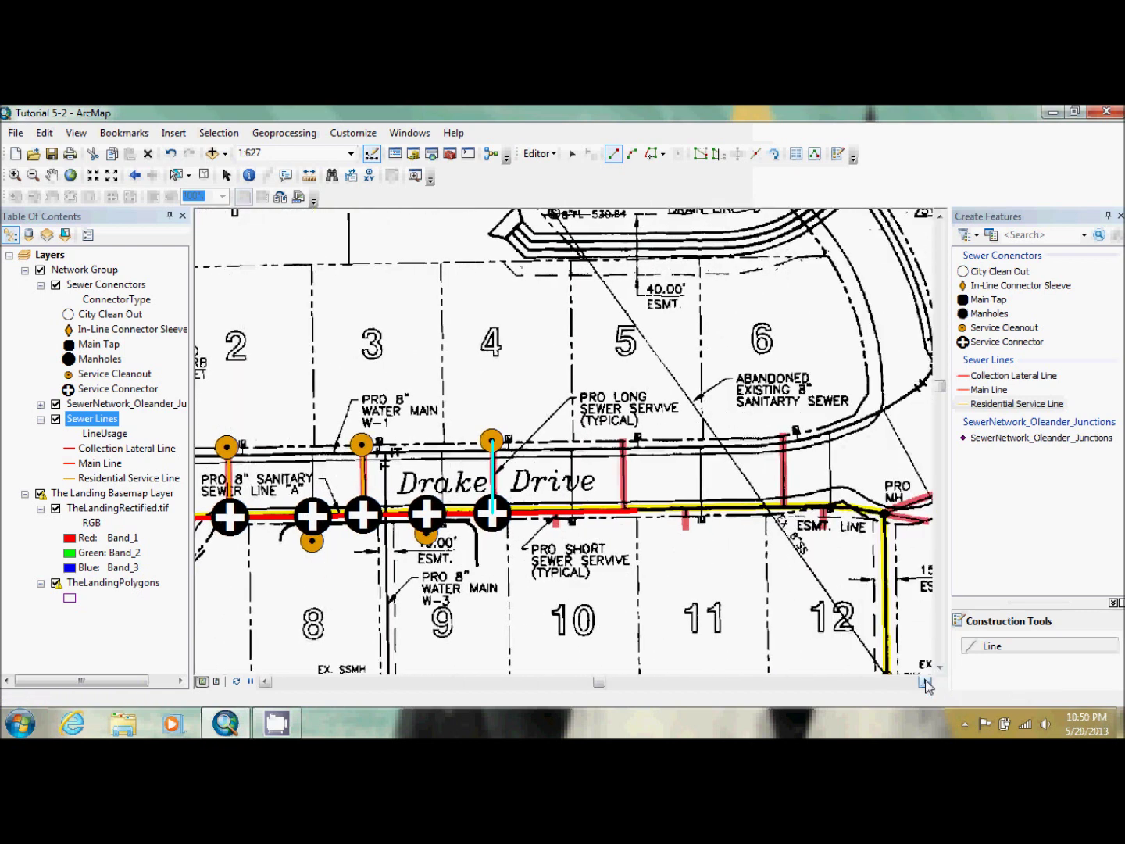
pyautogui.click(925, 681)
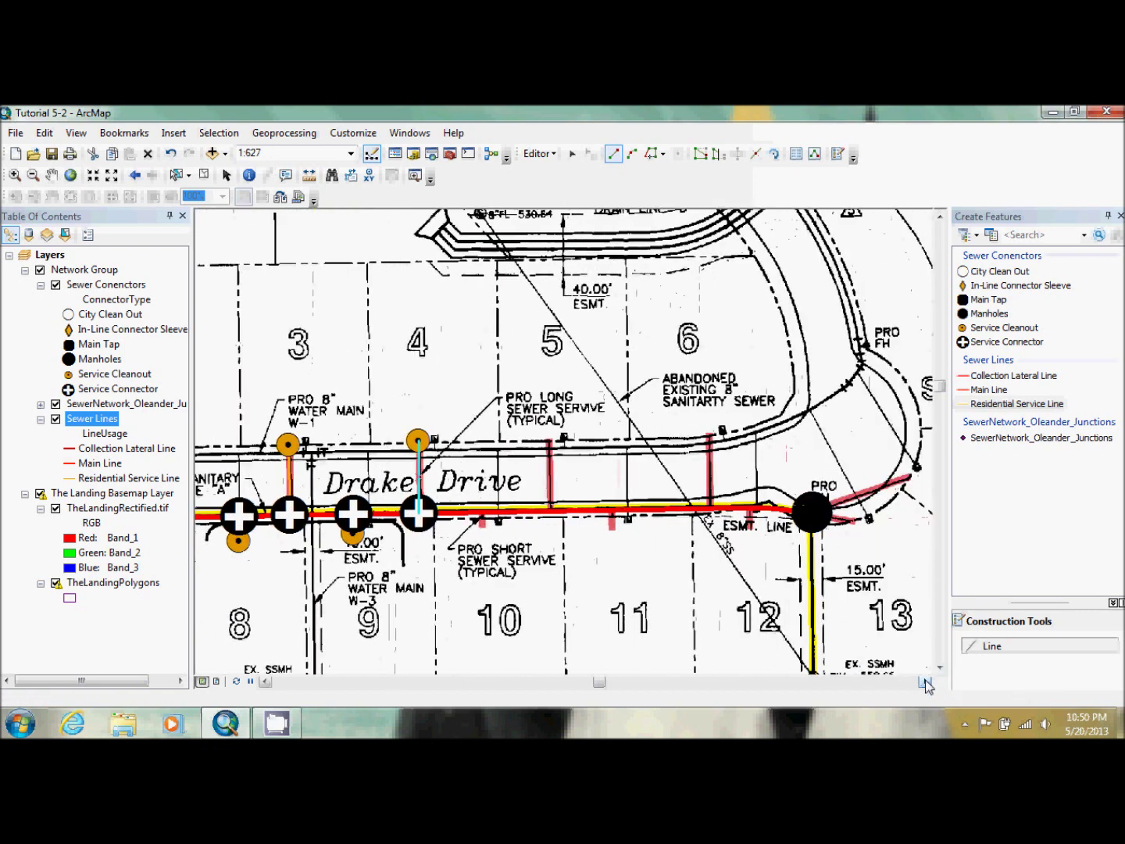
pyautogui.click(482, 515)
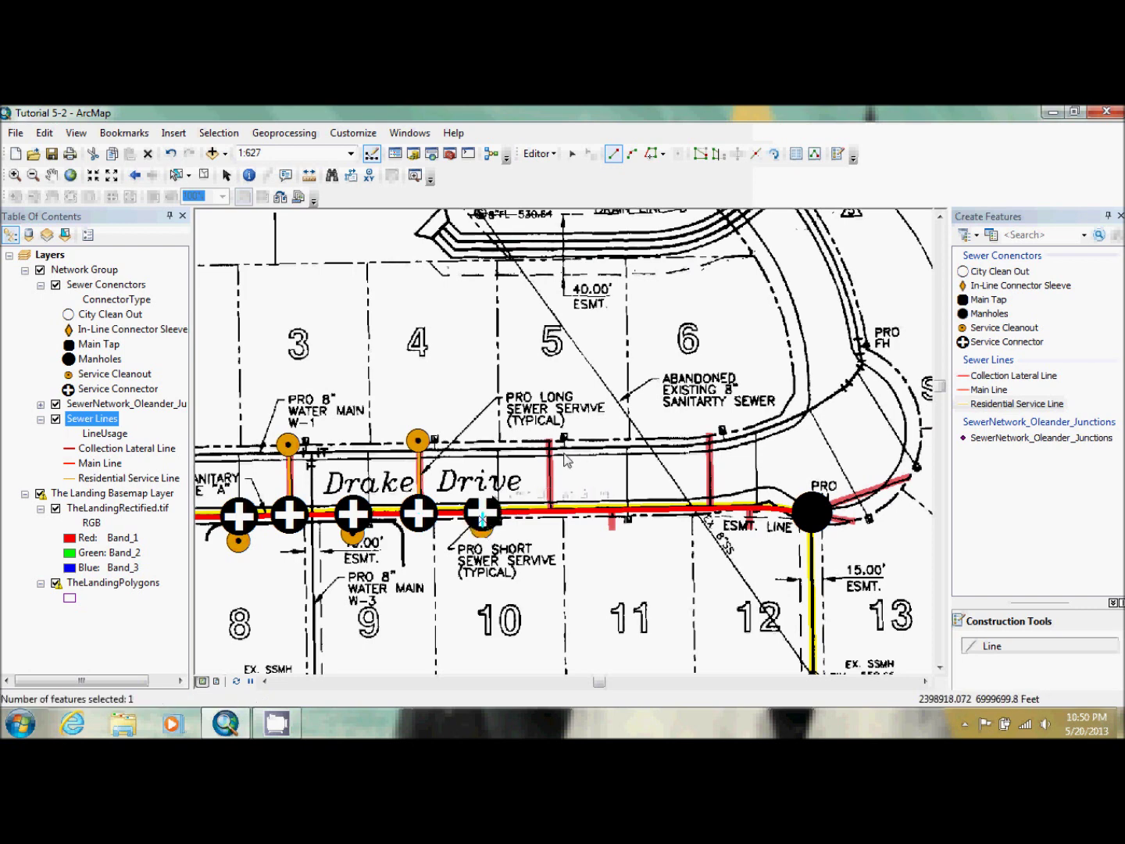
# - Draw Residential Service Lines over the marked stubs at lots 5 and 11, each ending on the Drake Drive collection lateral line
pyautogui.click(550, 442)
pyautogui.click(552, 512)
pyautogui.doubleClick(553, 514)
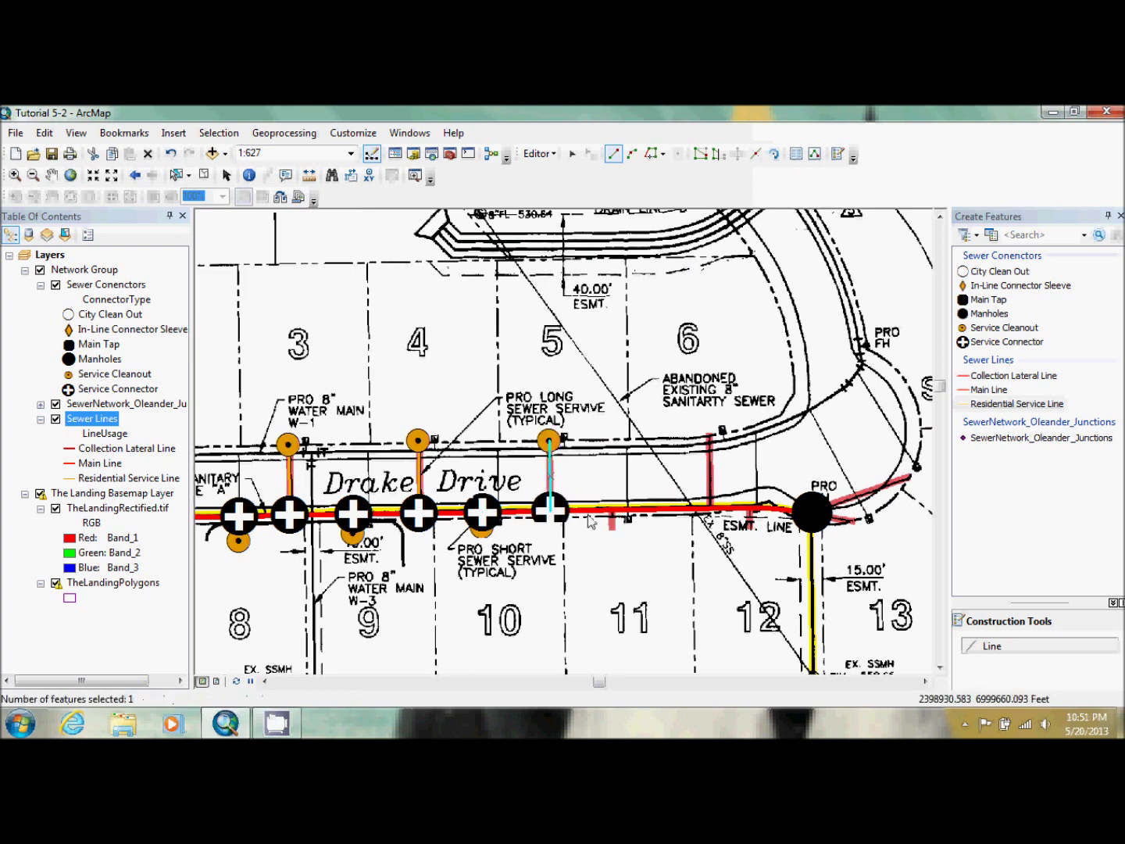
pyautogui.click(611, 530)
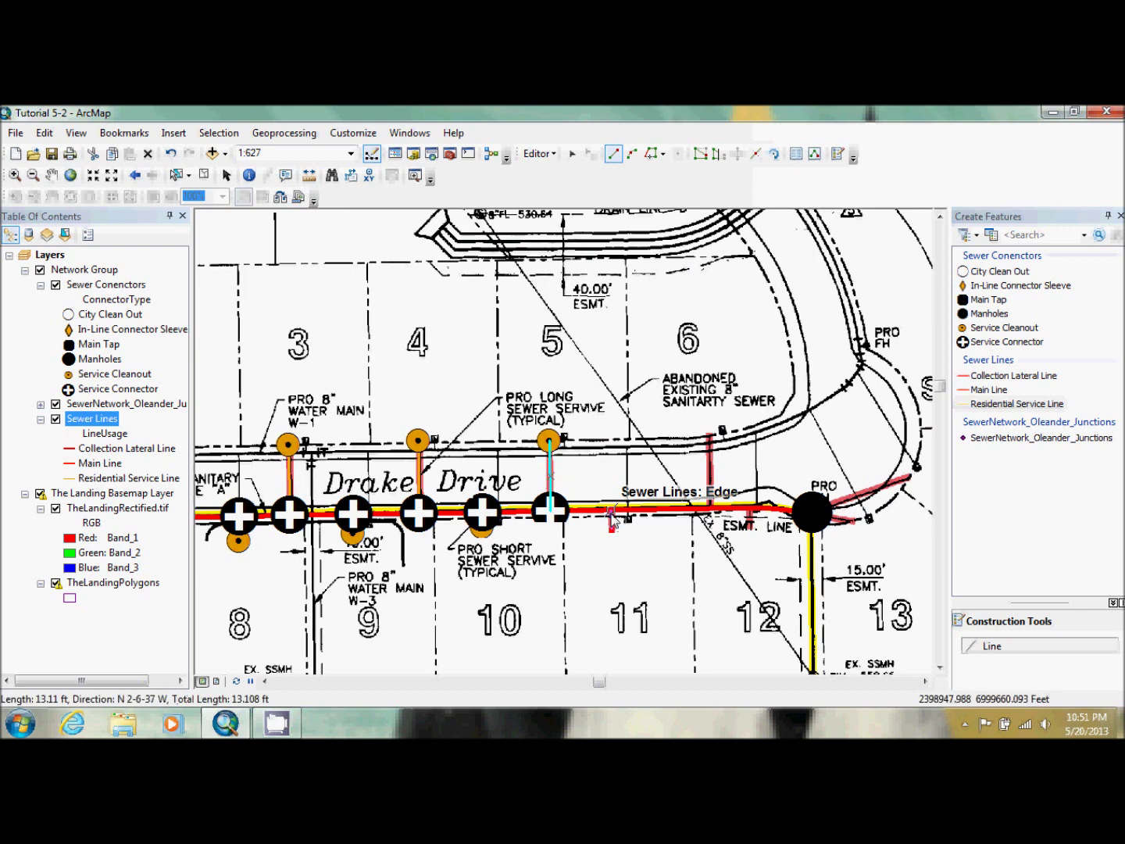
pyautogui.doubleClick(611, 514)
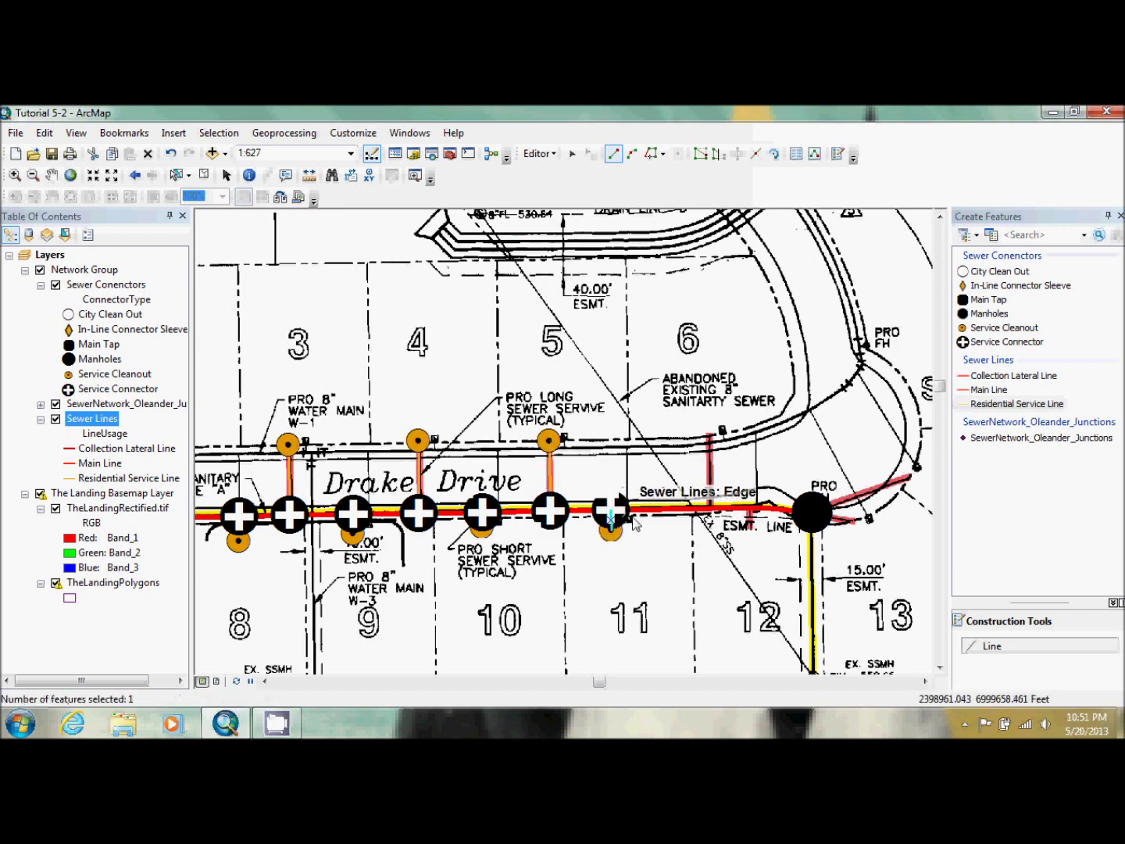
# - Draw Residential Service Lines over the marked stubs at lot 6 (about 49 ft) and lot 12 (about 8 ft), connected to the Drake Drive collection lateral
pyautogui.click(710, 435)
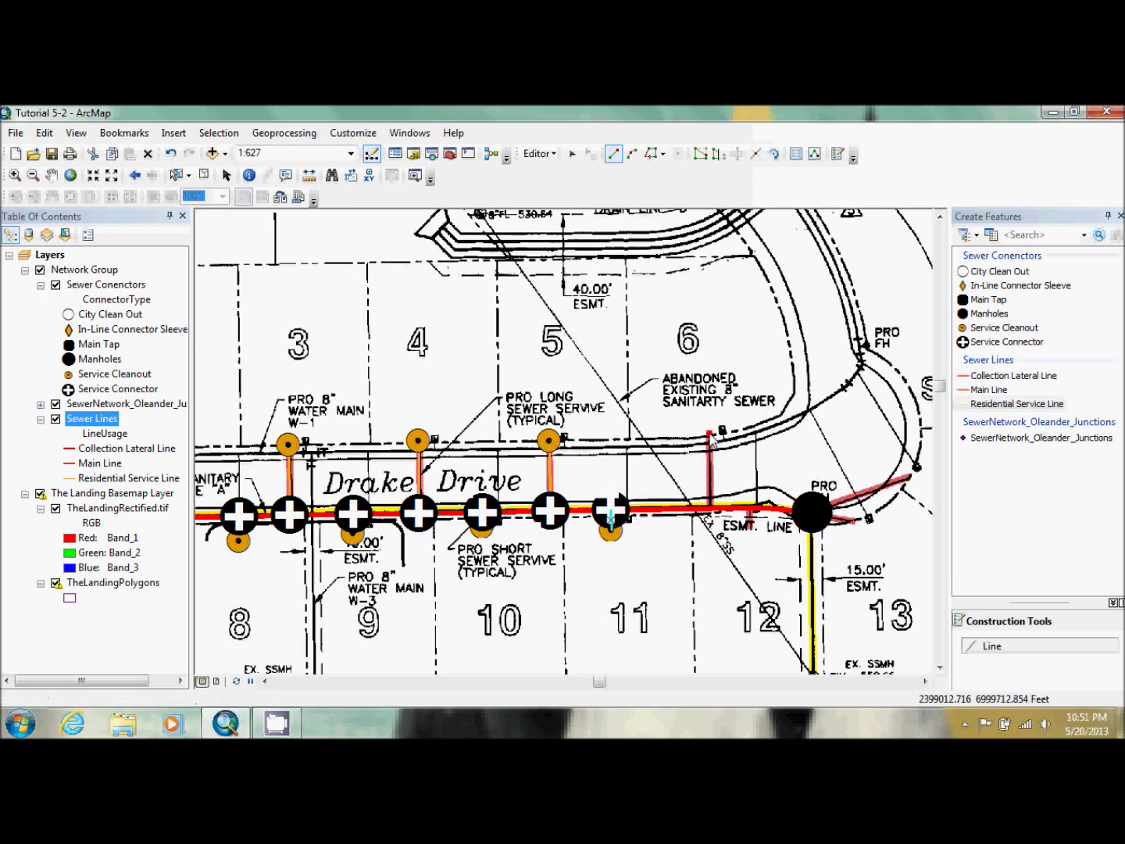
pyautogui.doubleClick(710, 513)
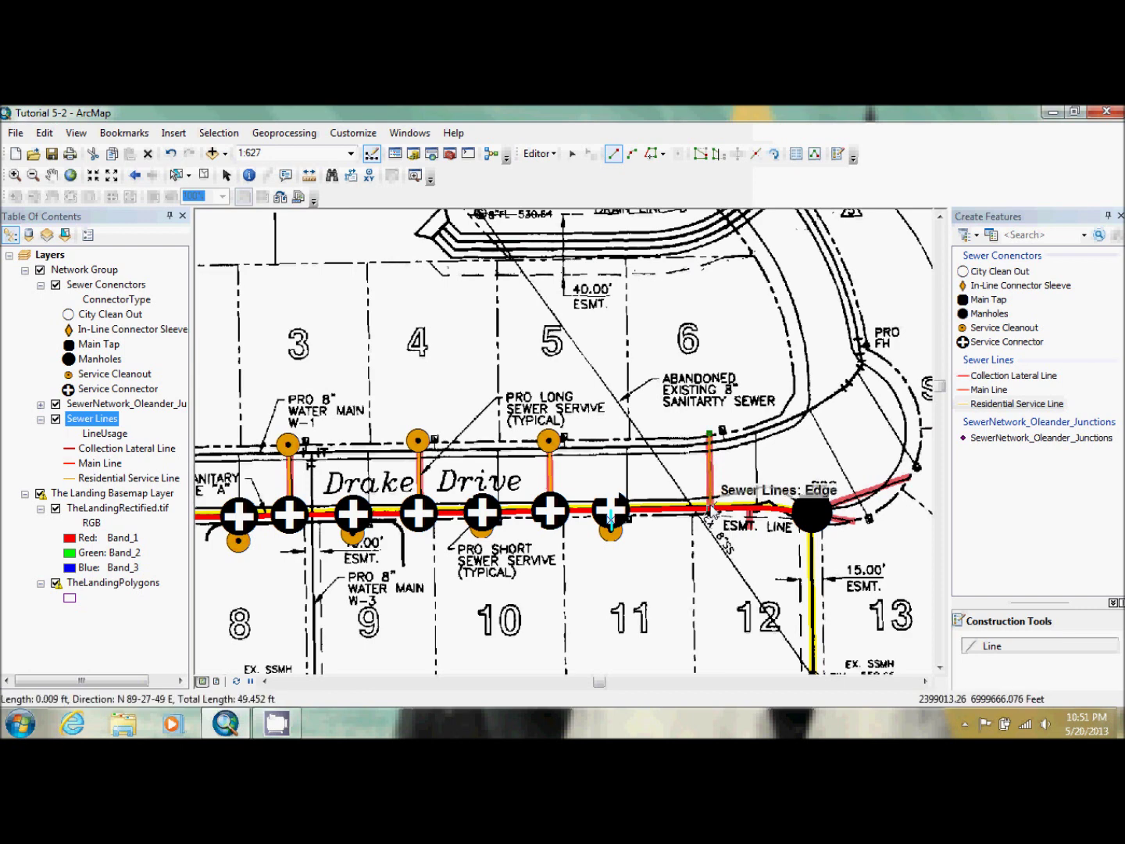
pyautogui.click(749, 512)
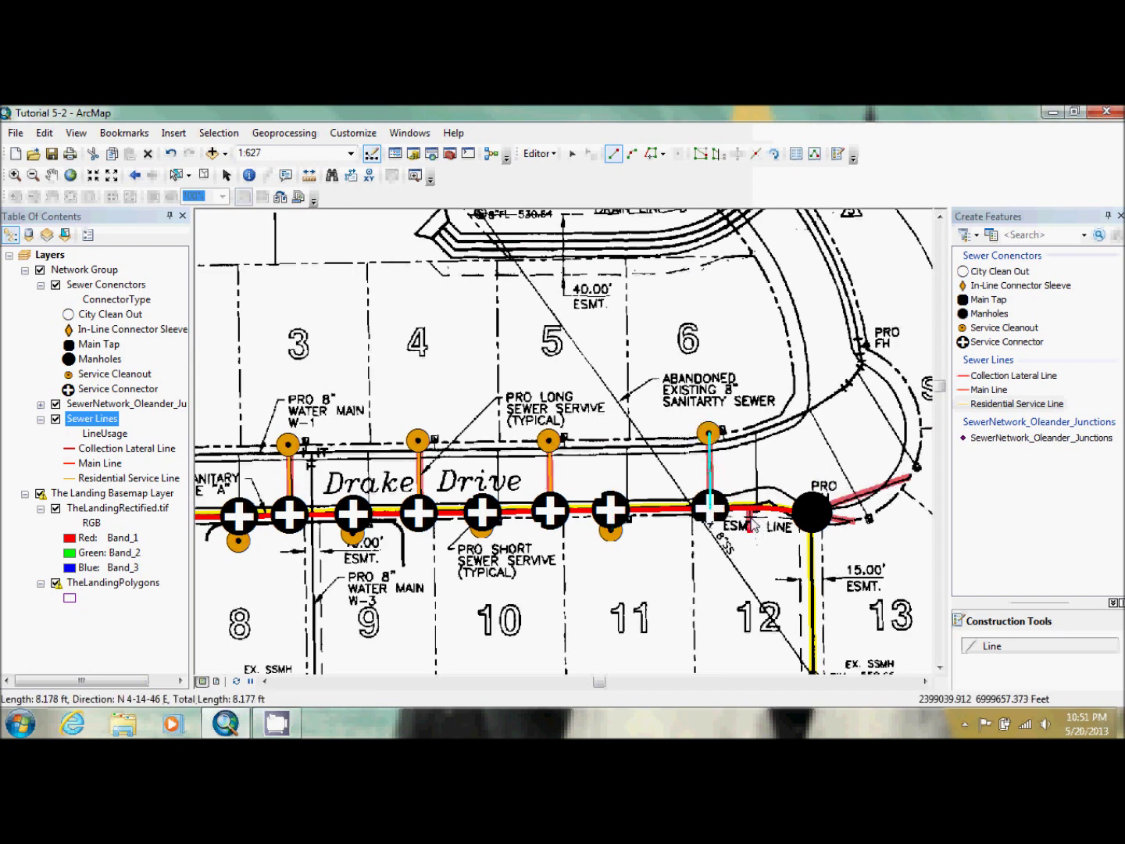
pyautogui.click(748, 530)
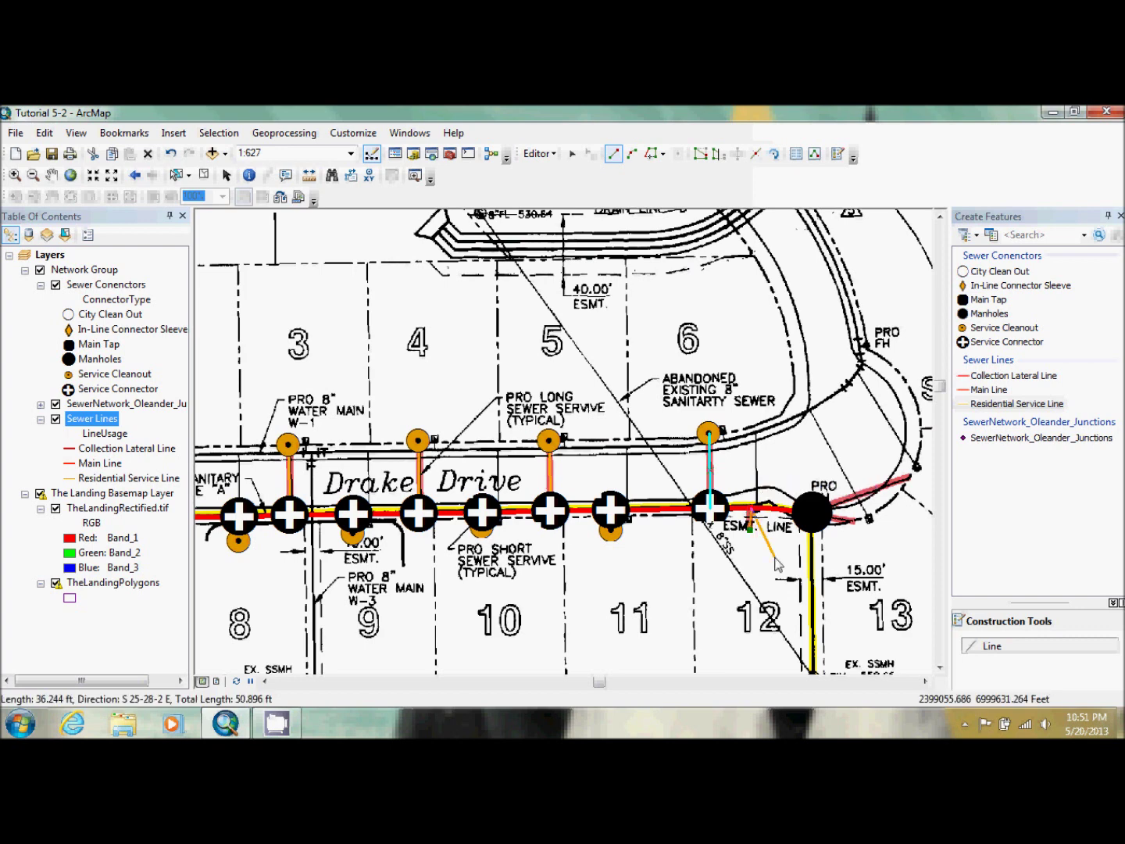
pyautogui.press('F2')
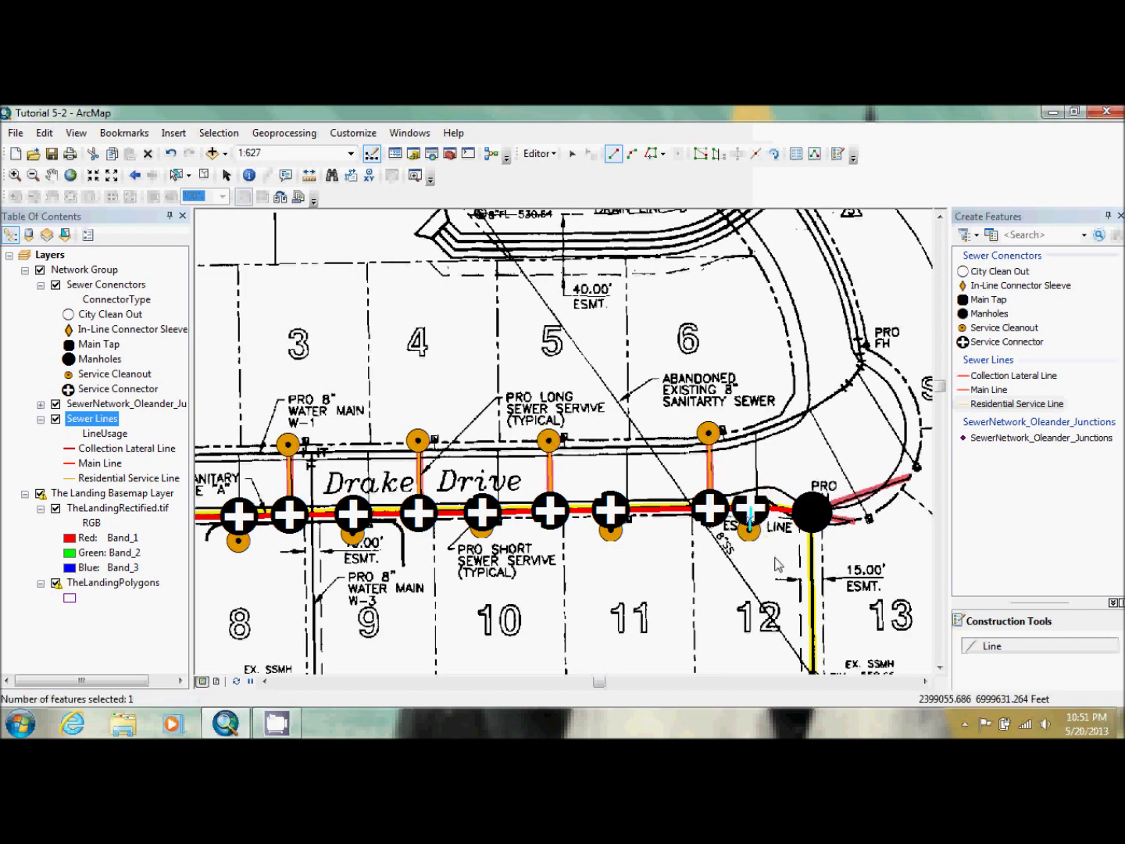
# - Draw Residential Service Lines over the two marked stubs east of the manhole at Drake Drive's east end, each ending on that manhole
pyautogui.click(856, 522)
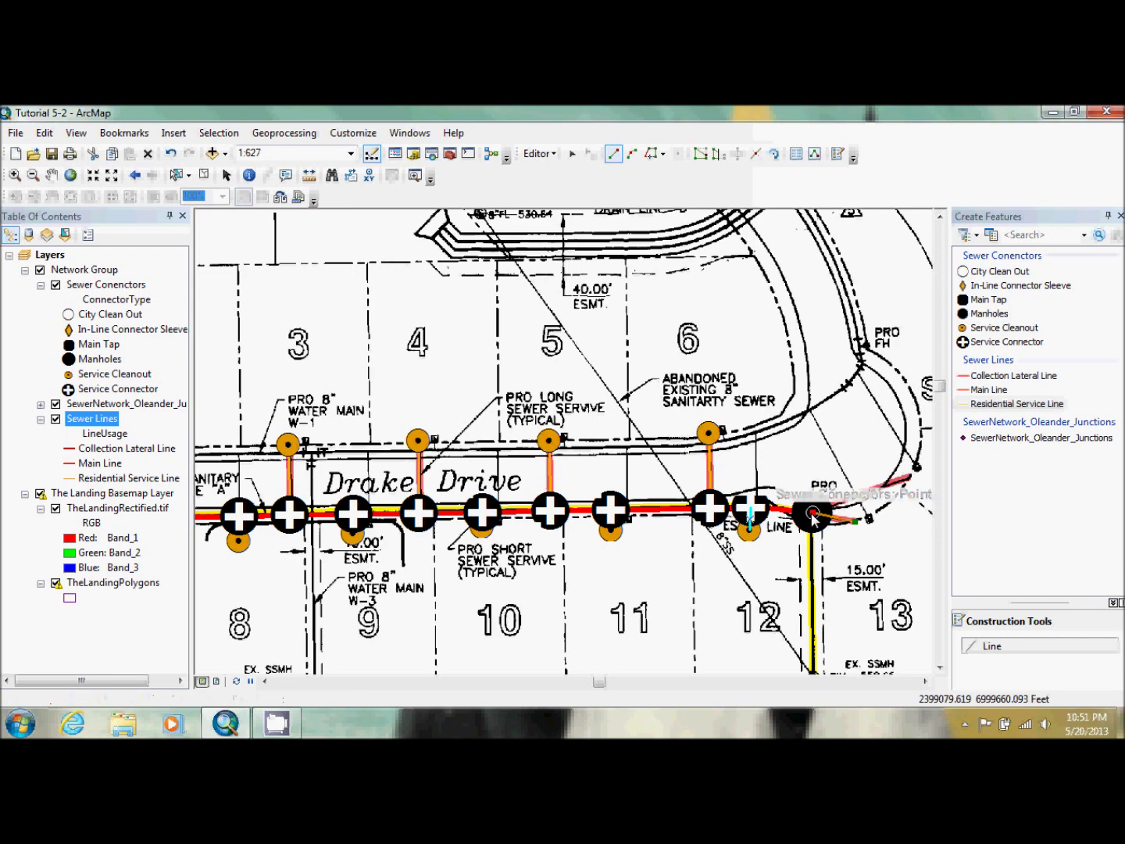
pyautogui.click(913, 478)
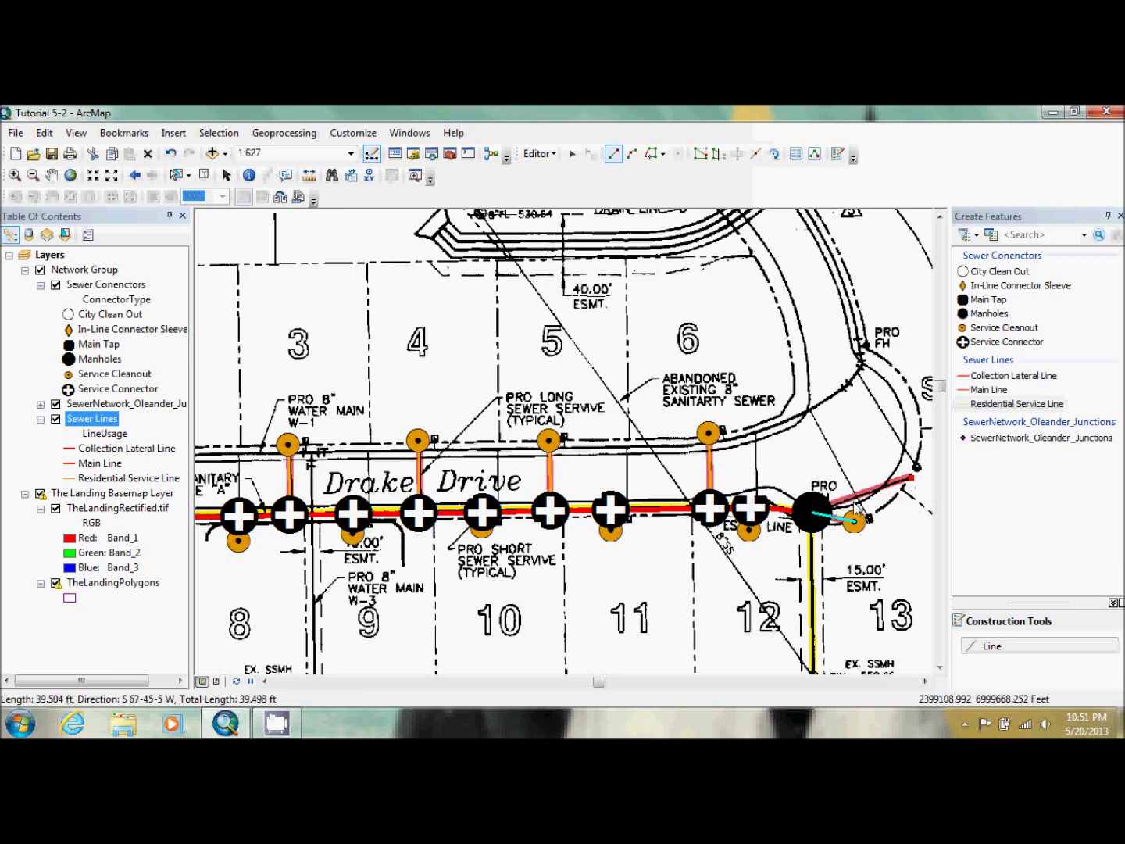
pyautogui.click(813, 517)
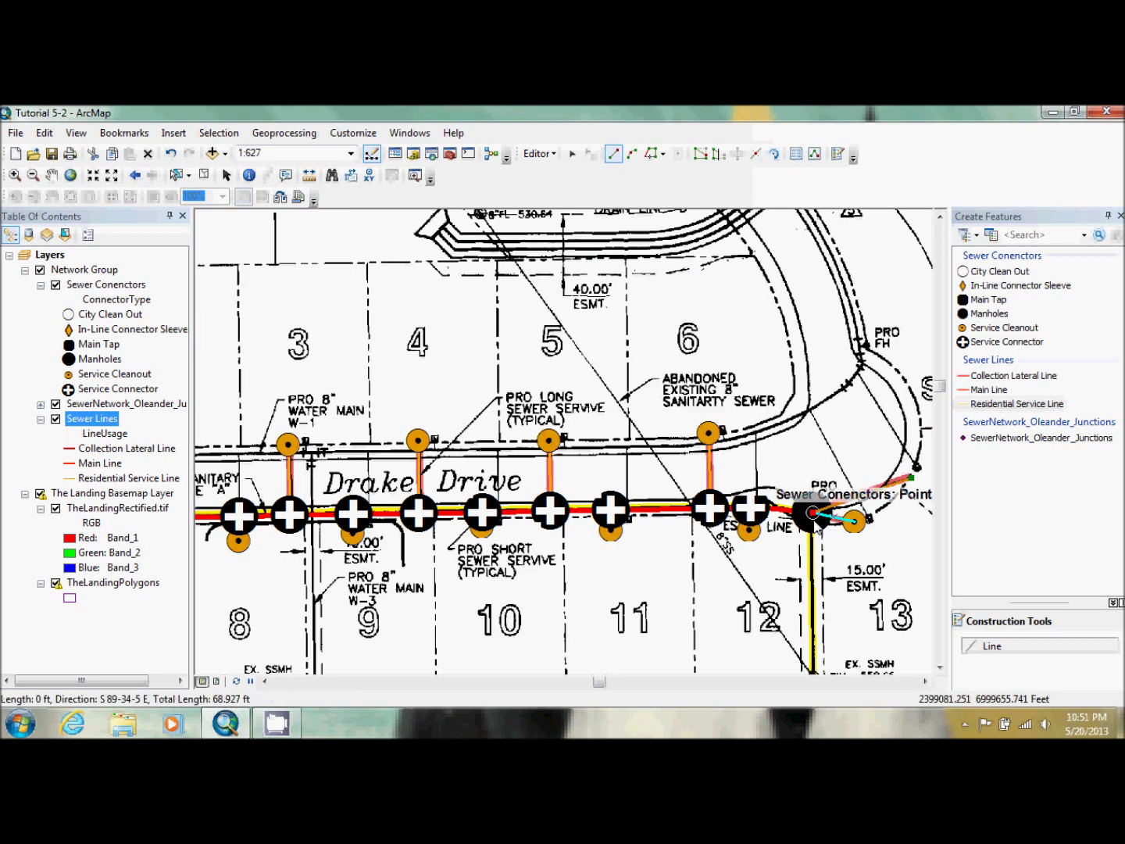
pyautogui.doubleClick(814, 513)
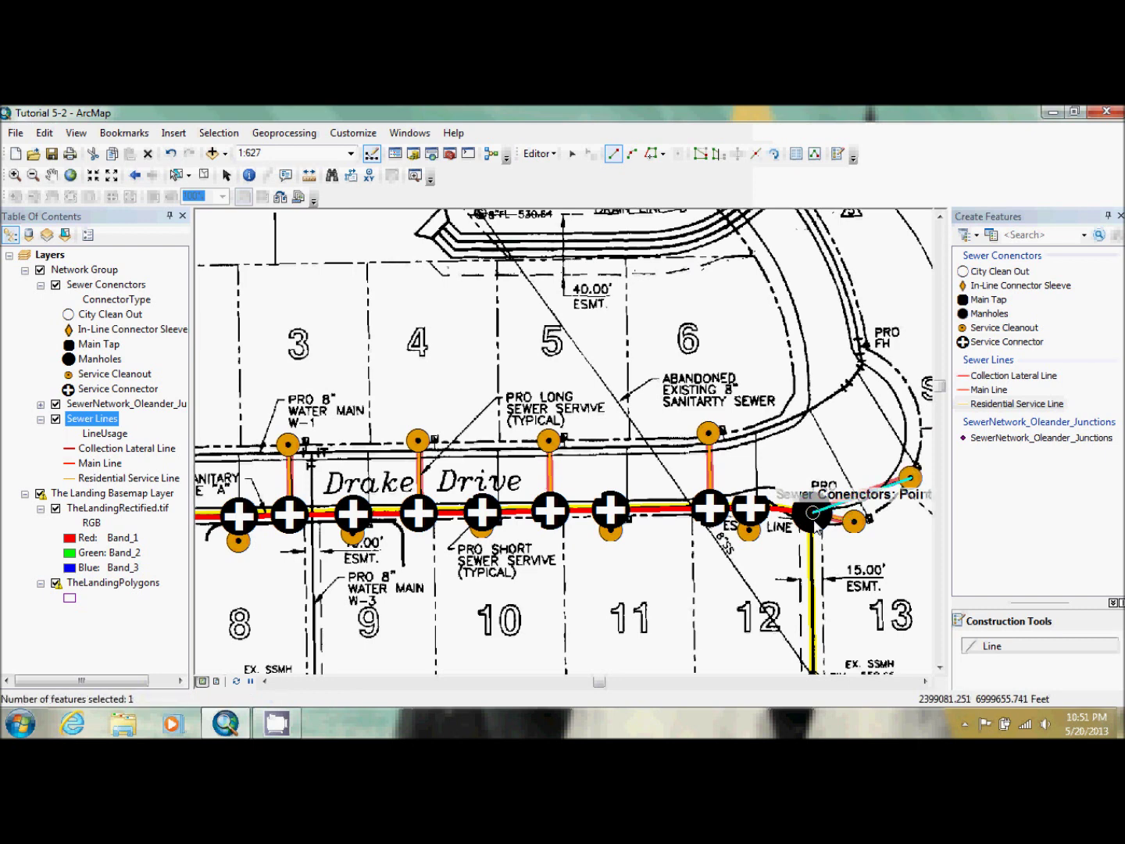
# - Draw a Collection Lateral Line from Drake Drive's east-end manhole south to the existing manhole between lots 12 and 13, and clear the selection
pyautogui.click(940, 668)
pyautogui.click(940, 668)
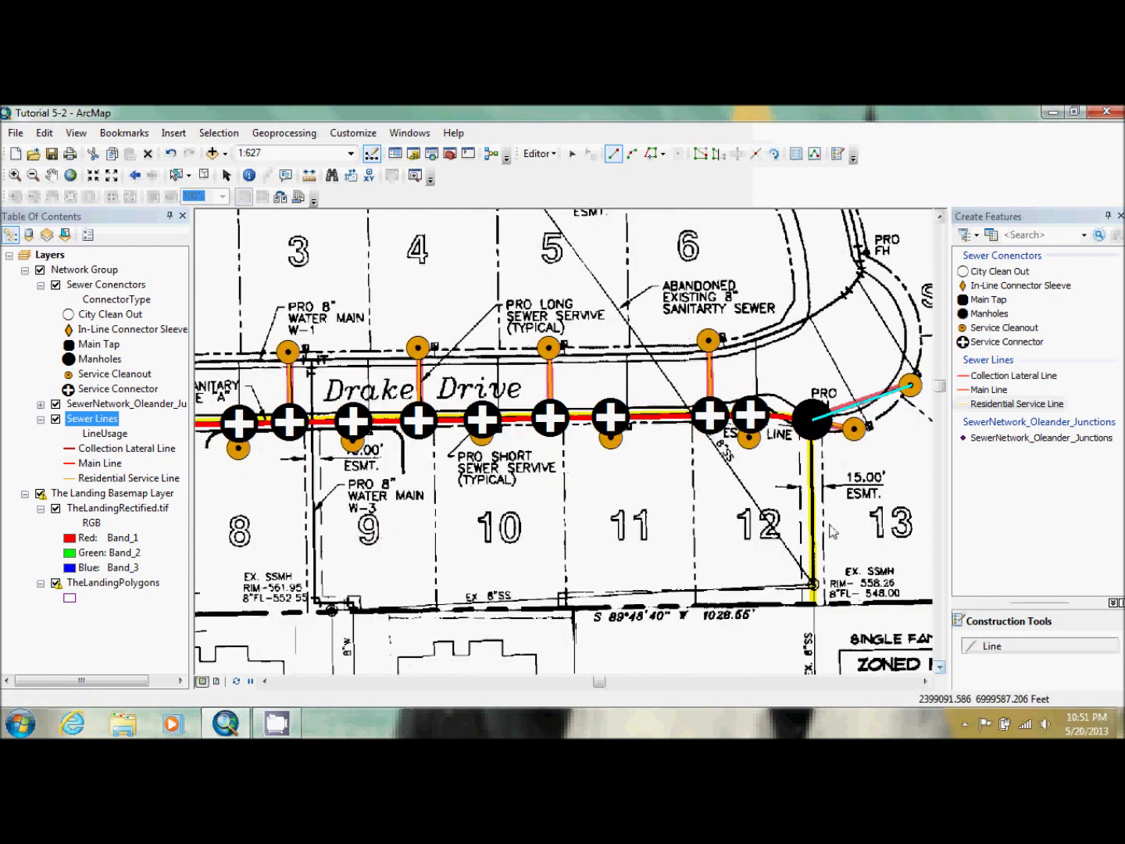
pyautogui.click(1002, 377)
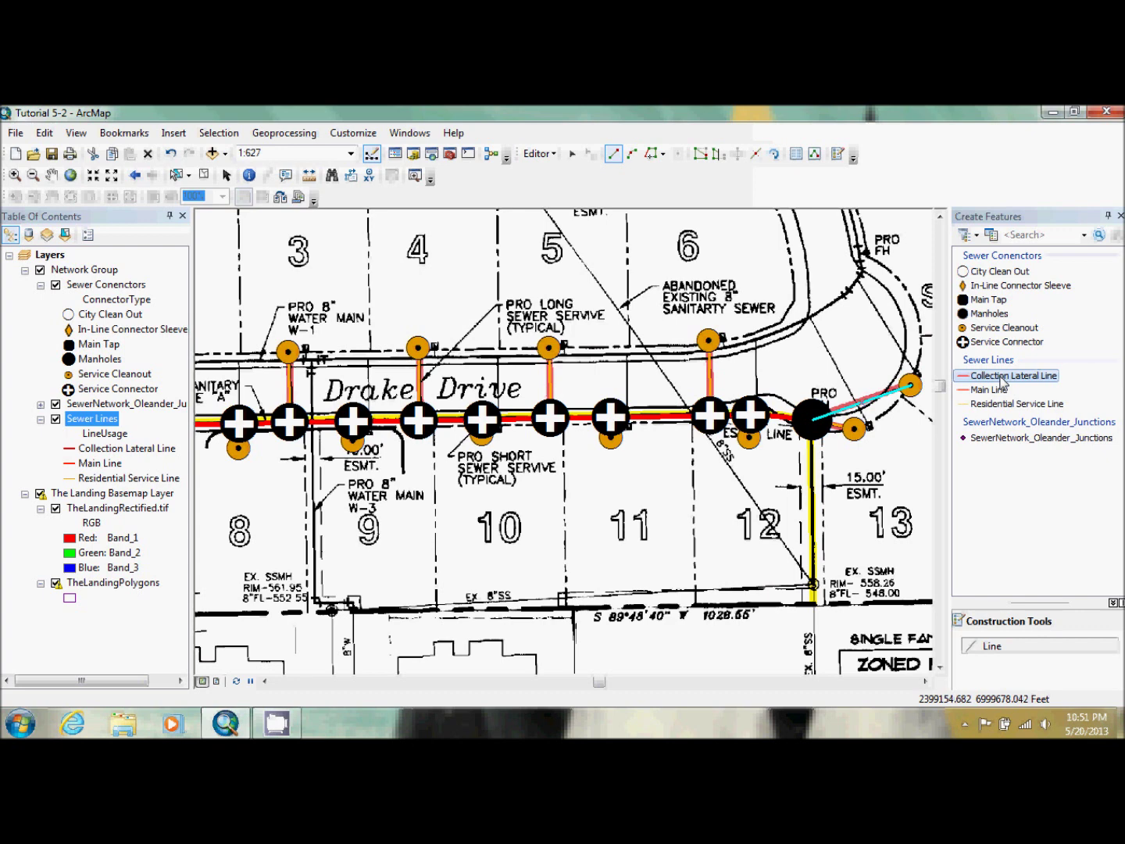
pyautogui.click(813, 420)
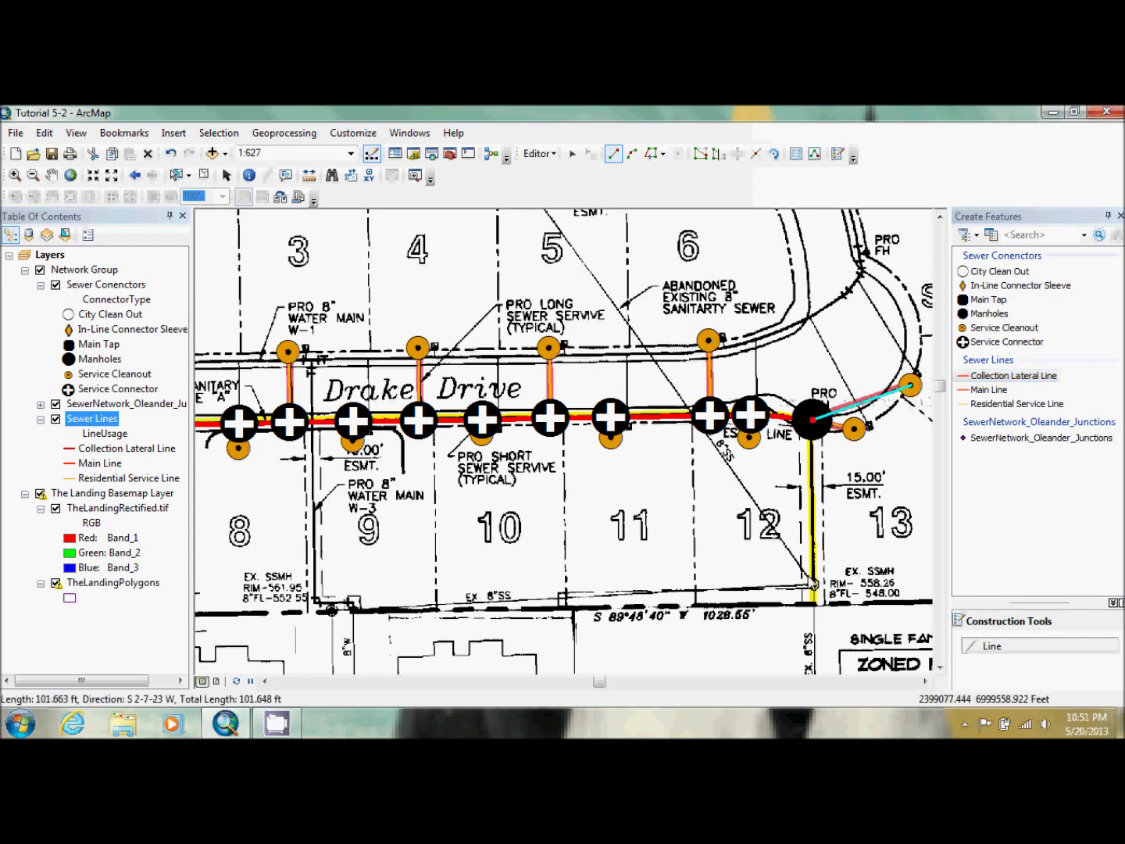
pyautogui.doubleClick(813, 586)
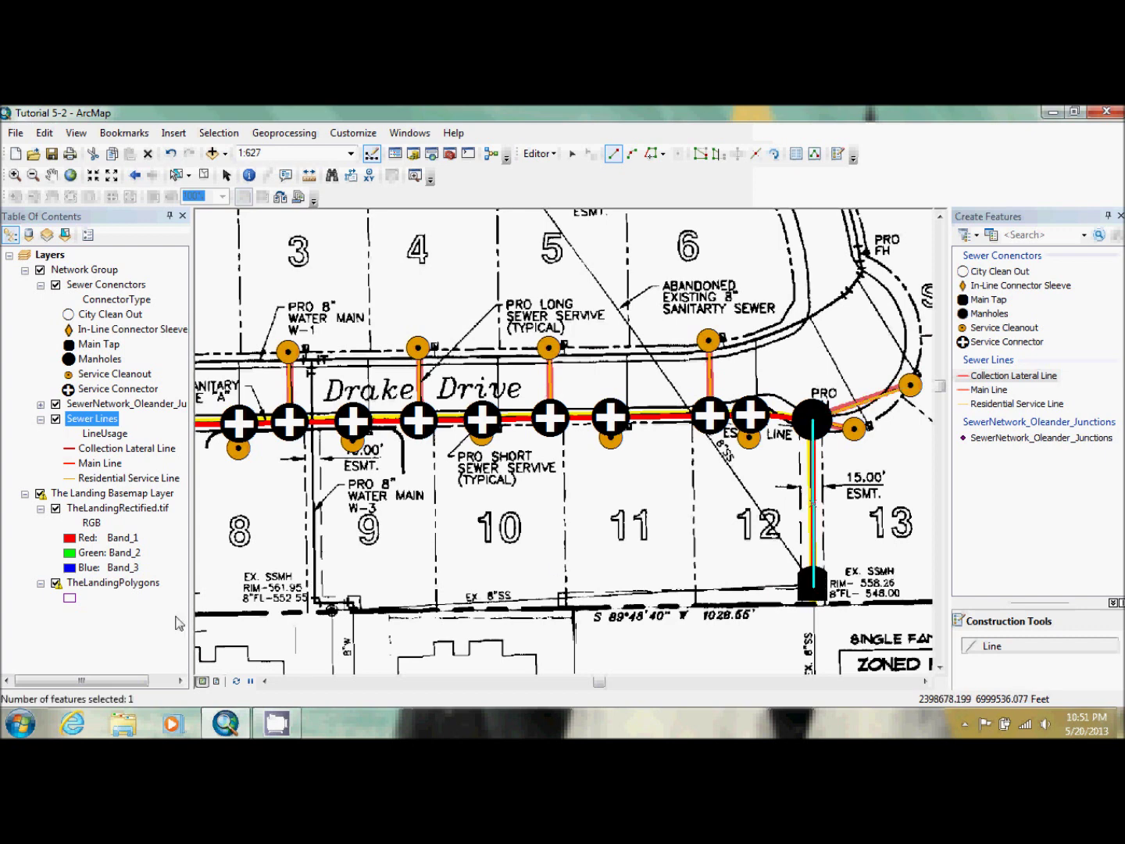
pyautogui.click(233, 681)
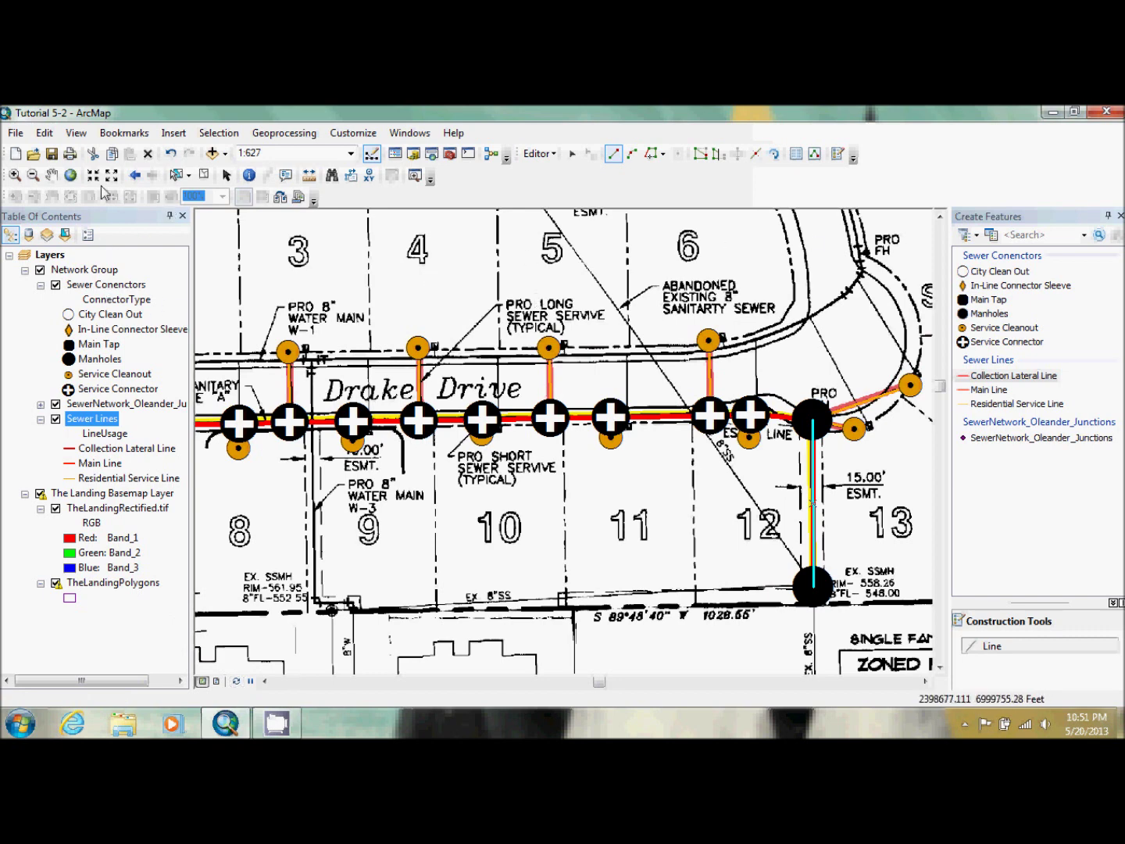
pyautogui.click(202, 176)
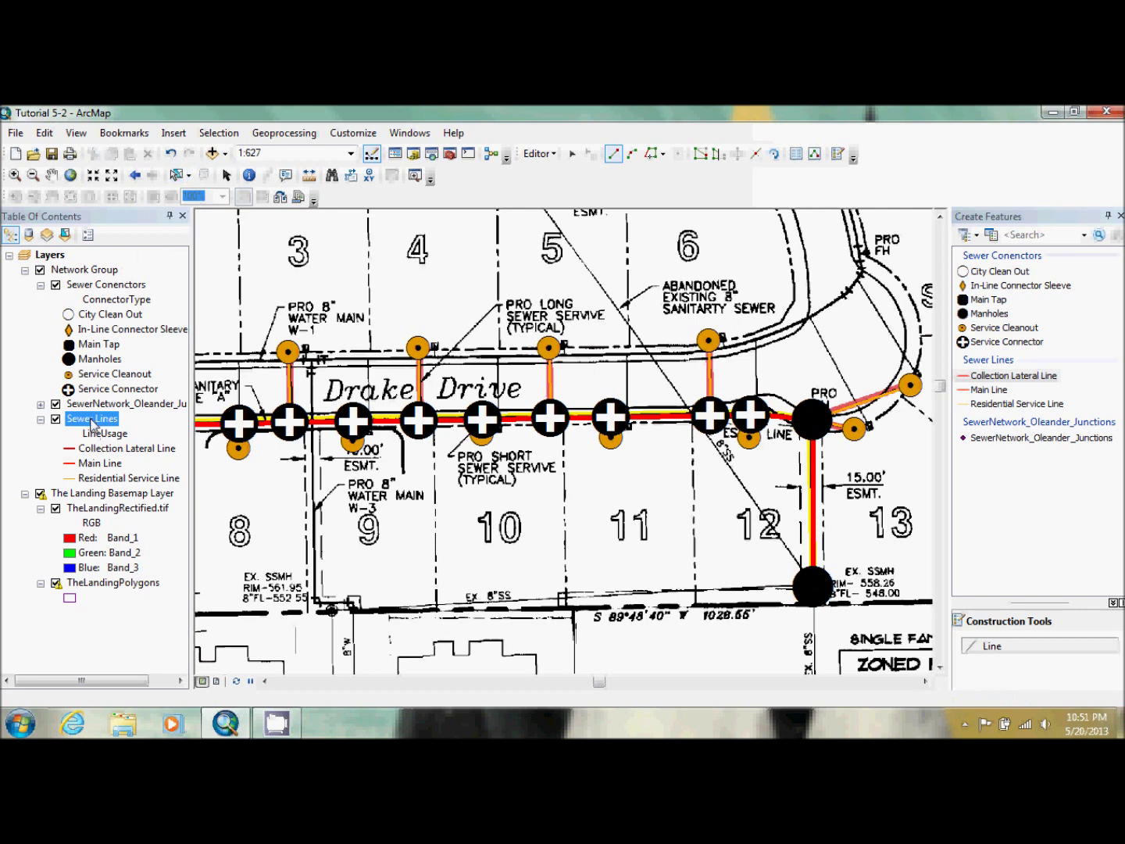
# - Select the whole digitized sewer network along Pintail Parkway and Drake Drive and validate the selected features
pyautogui.rightClick(92, 423)
pyautogui.click(226, 193)
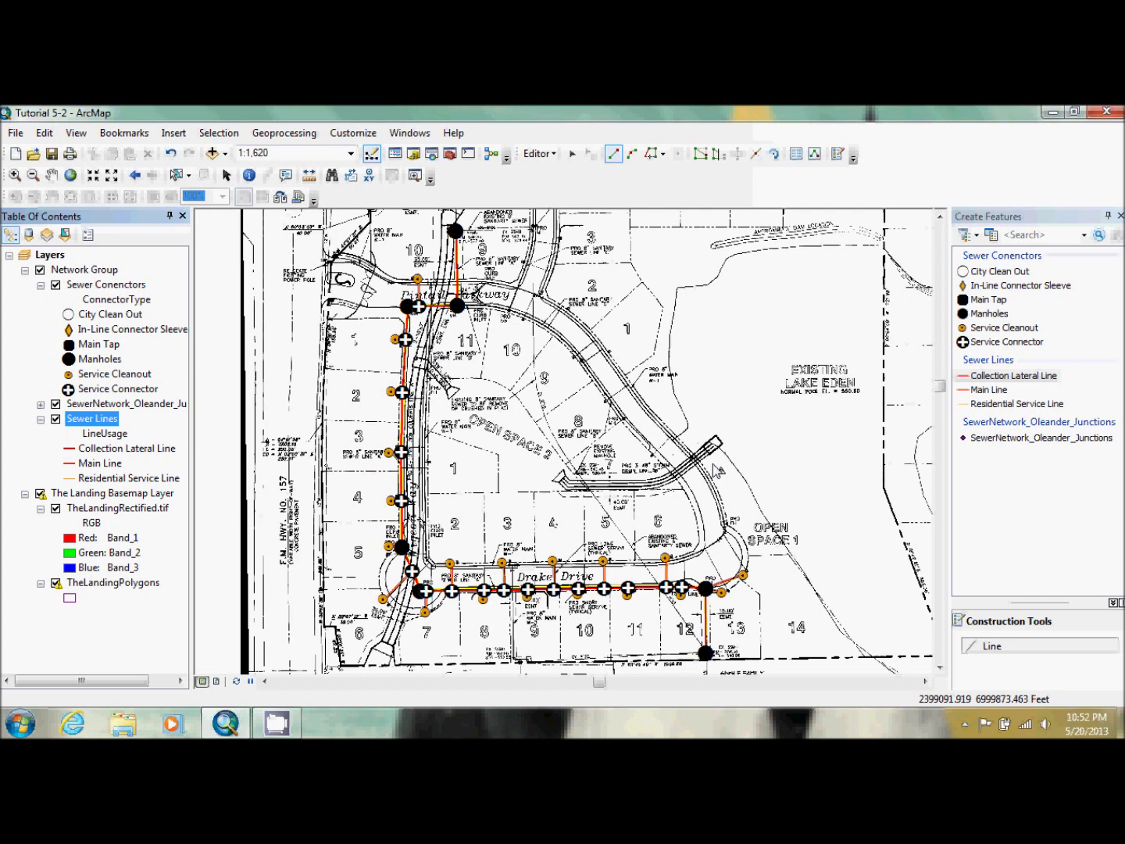
pyautogui.click(179, 176)
pyautogui.moveTo(397, 258); pyautogui.dragTo(792, 666)
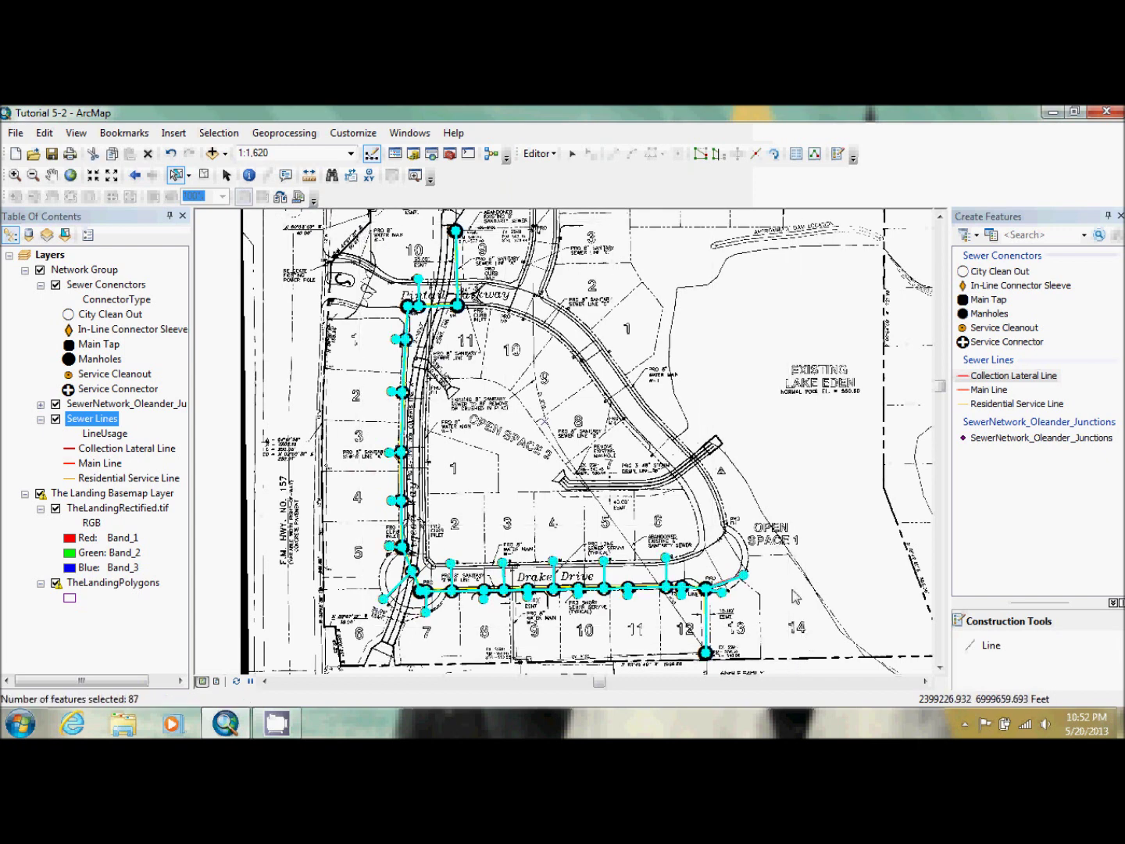
pyautogui.click(540, 154)
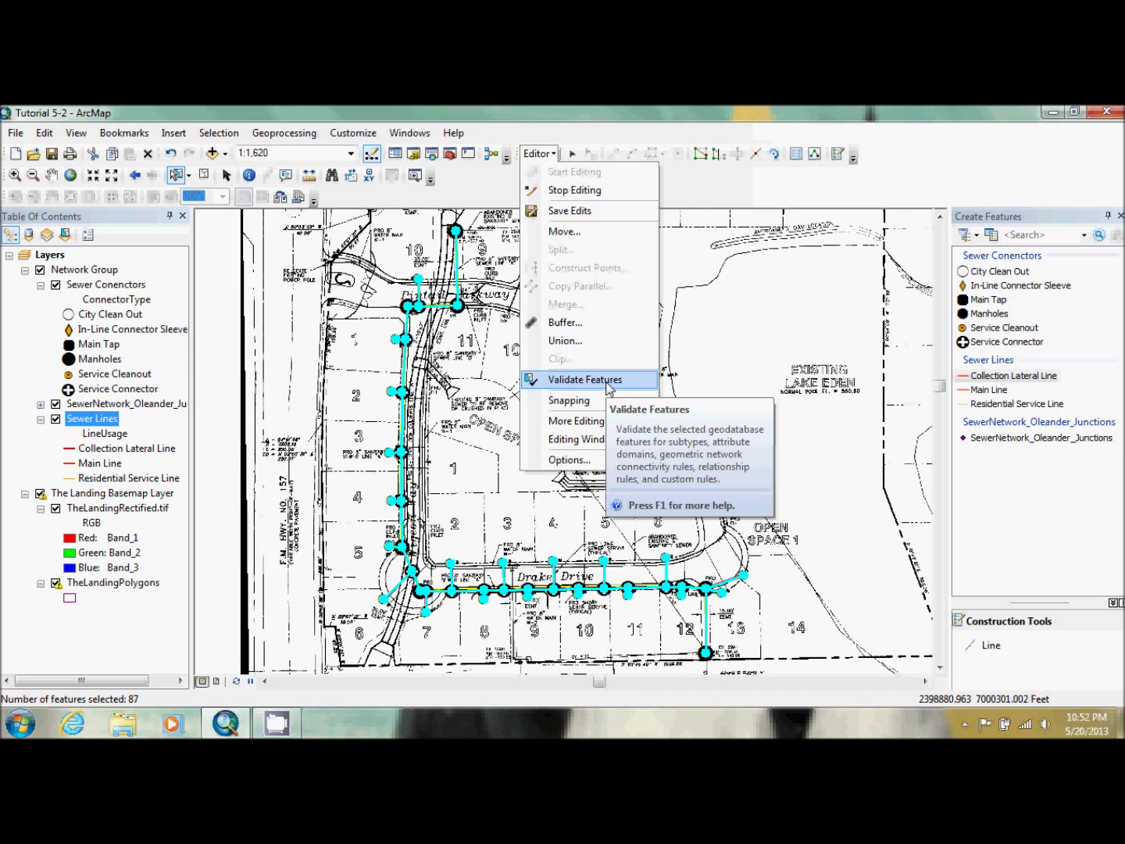
pyautogui.click(608, 385)
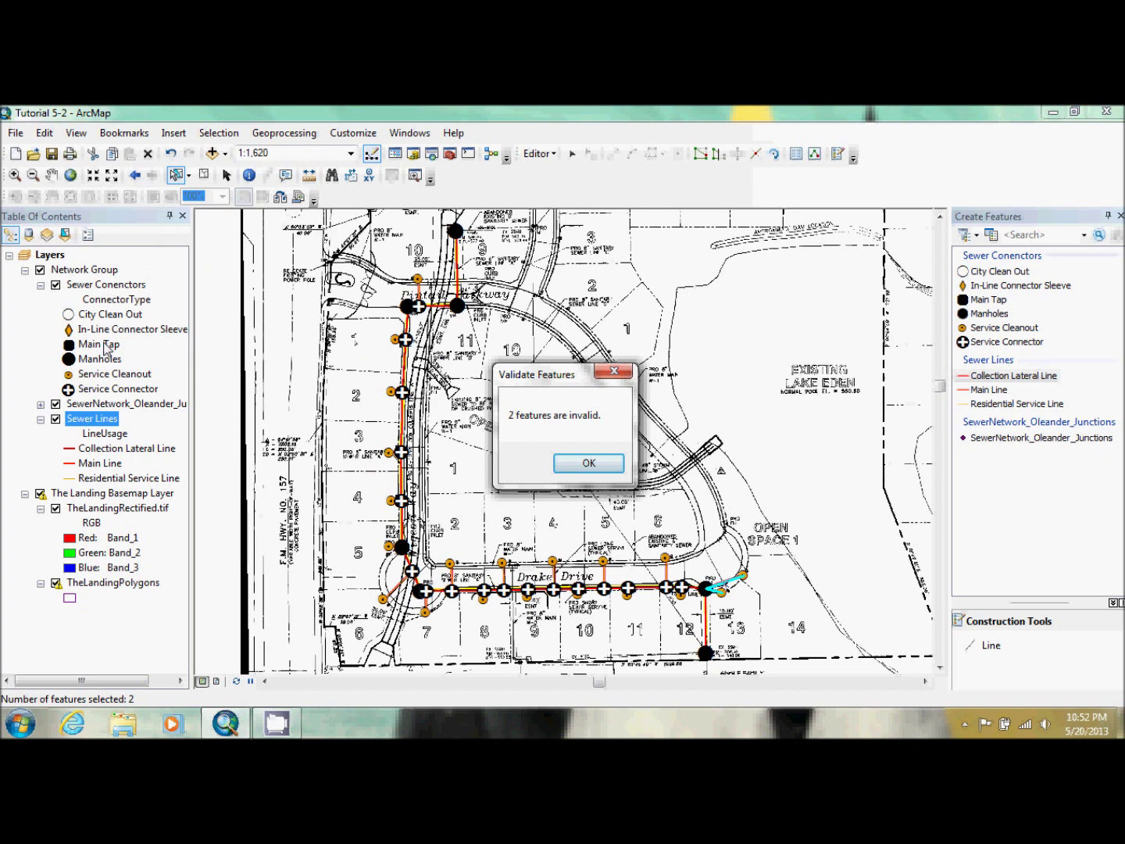
pyautogui.click(589, 464)
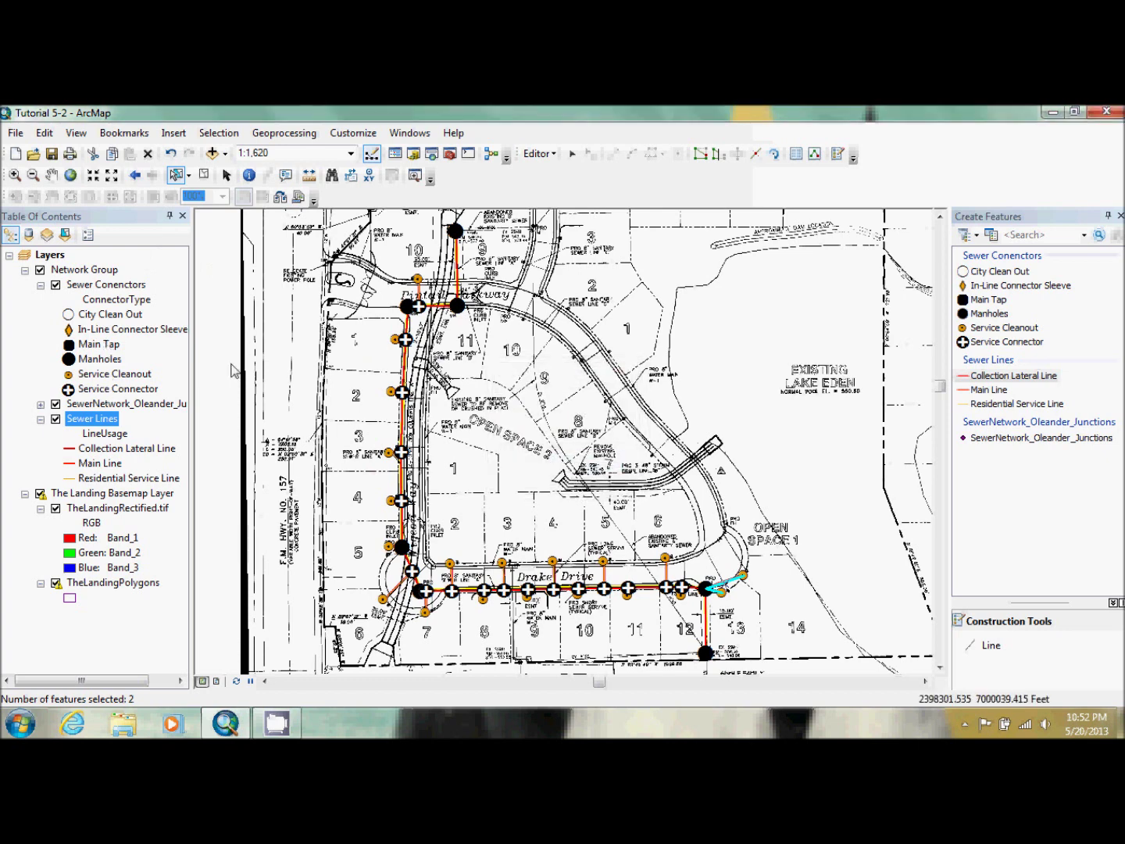
# - Select only the longer Residential Service Line running northeast from Drake Drive's east-end manhole and validate it on its own
pyautogui.click(219, 135)
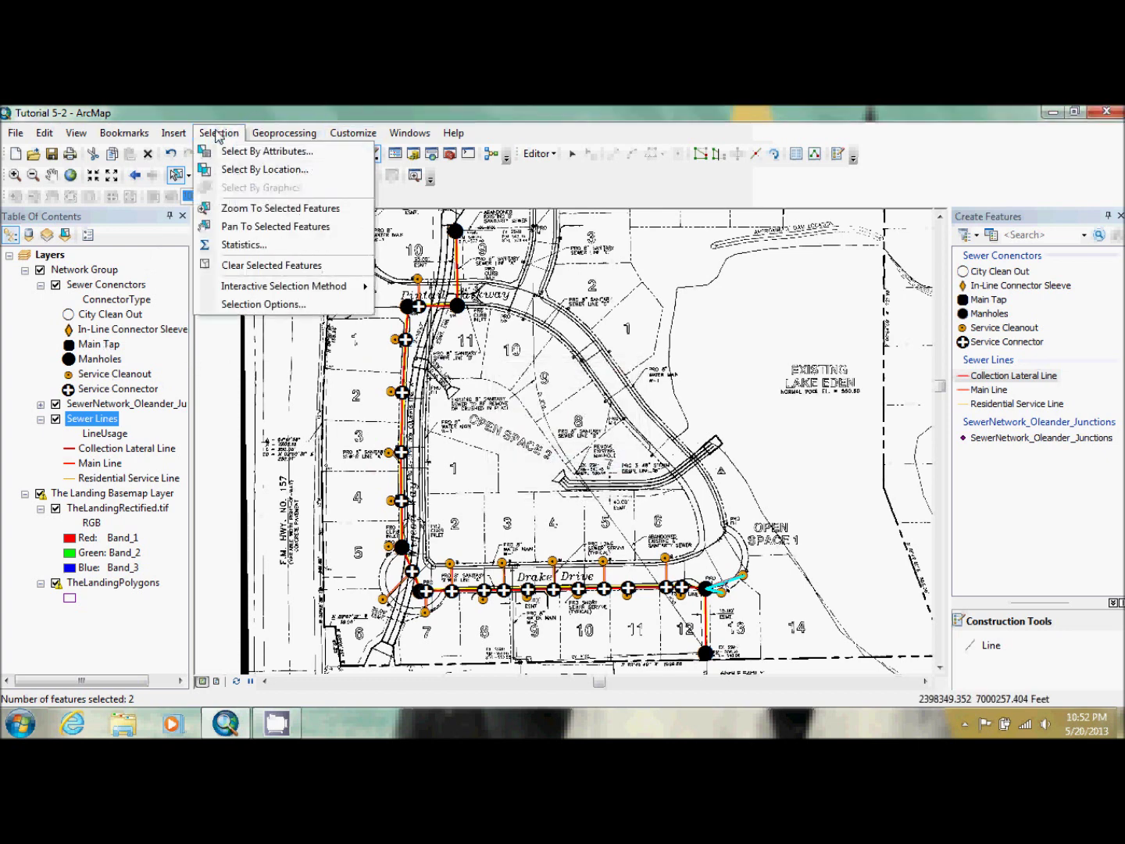
pyautogui.click(14, 174)
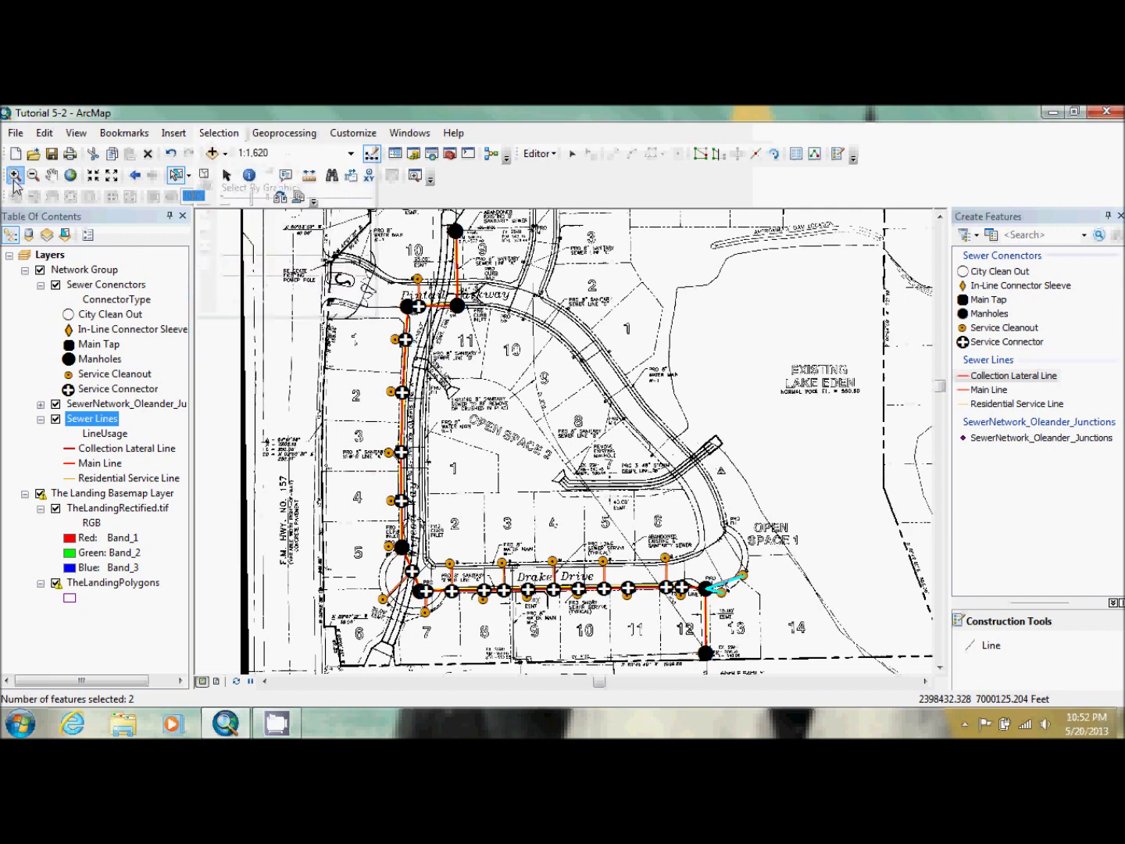
pyautogui.moveTo(664, 548); pyautogui.dragTo(799, 617)
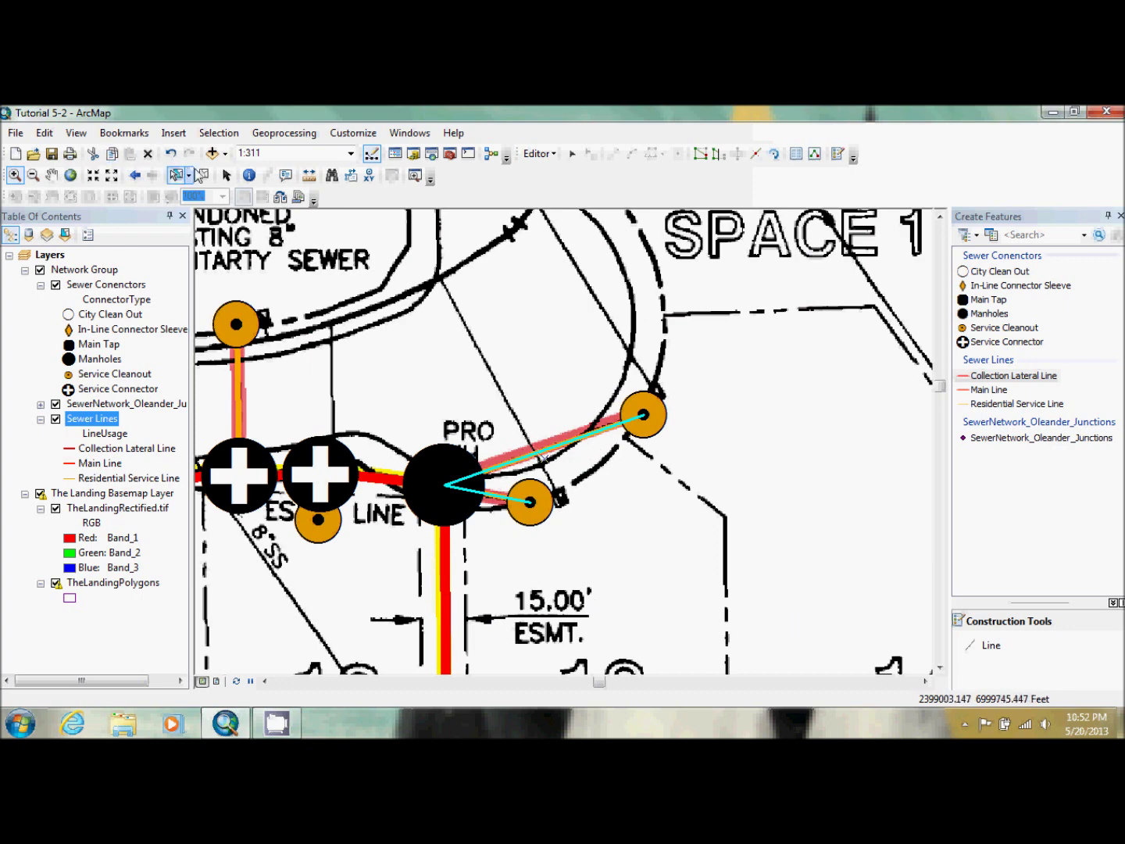
pyautogui.click(569, 157)
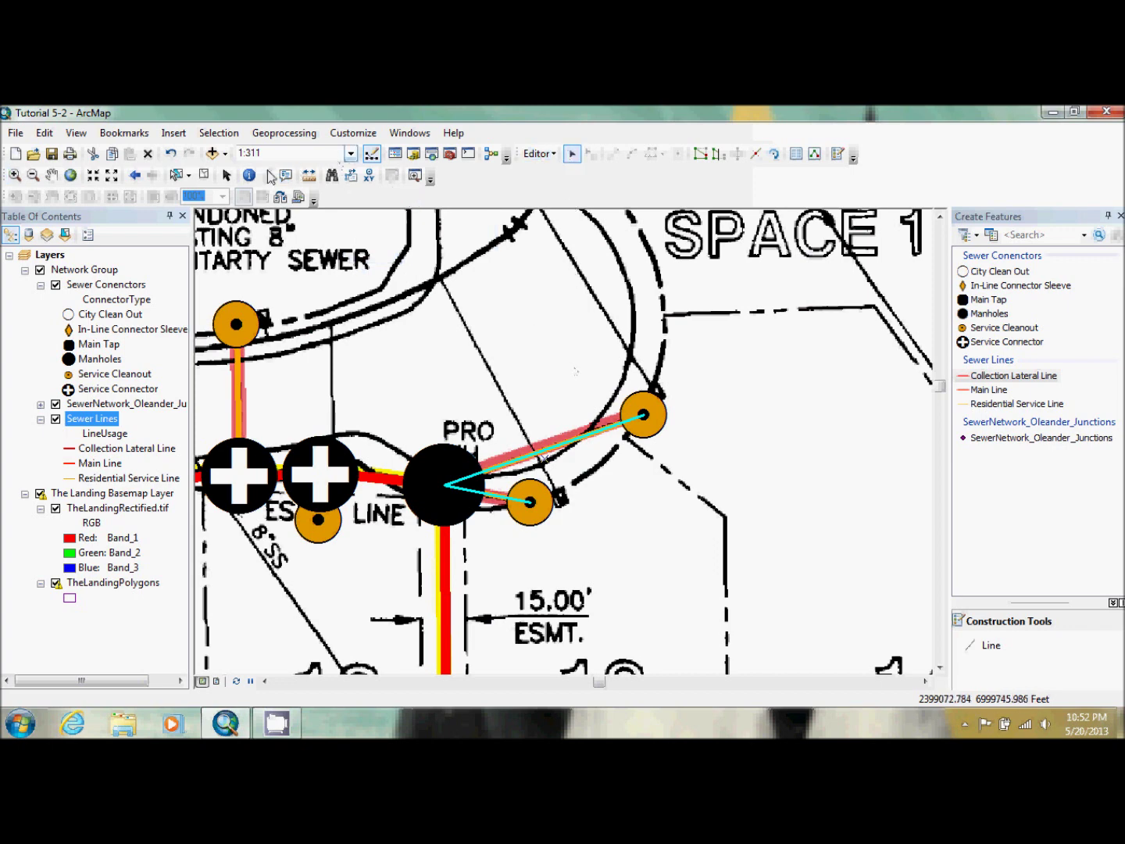
pyautogui.click(205, 177)
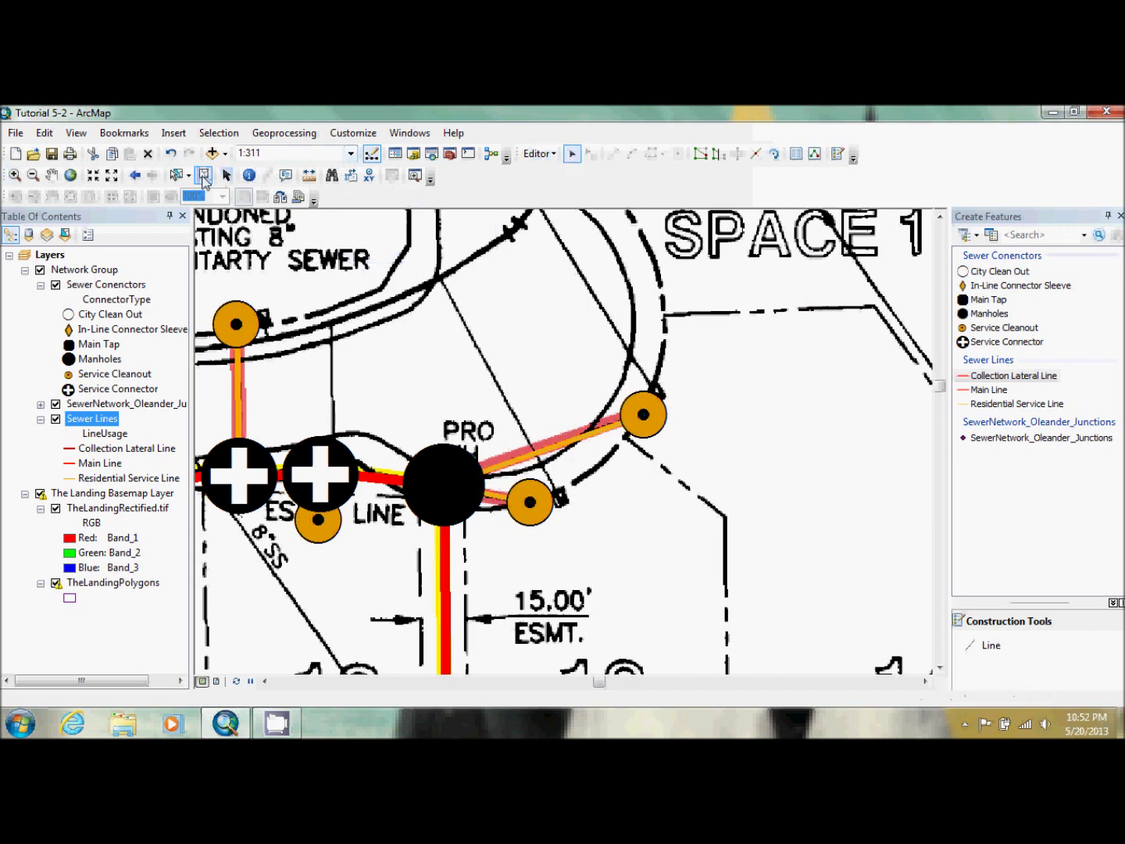
pyautogui.click(590, 440)
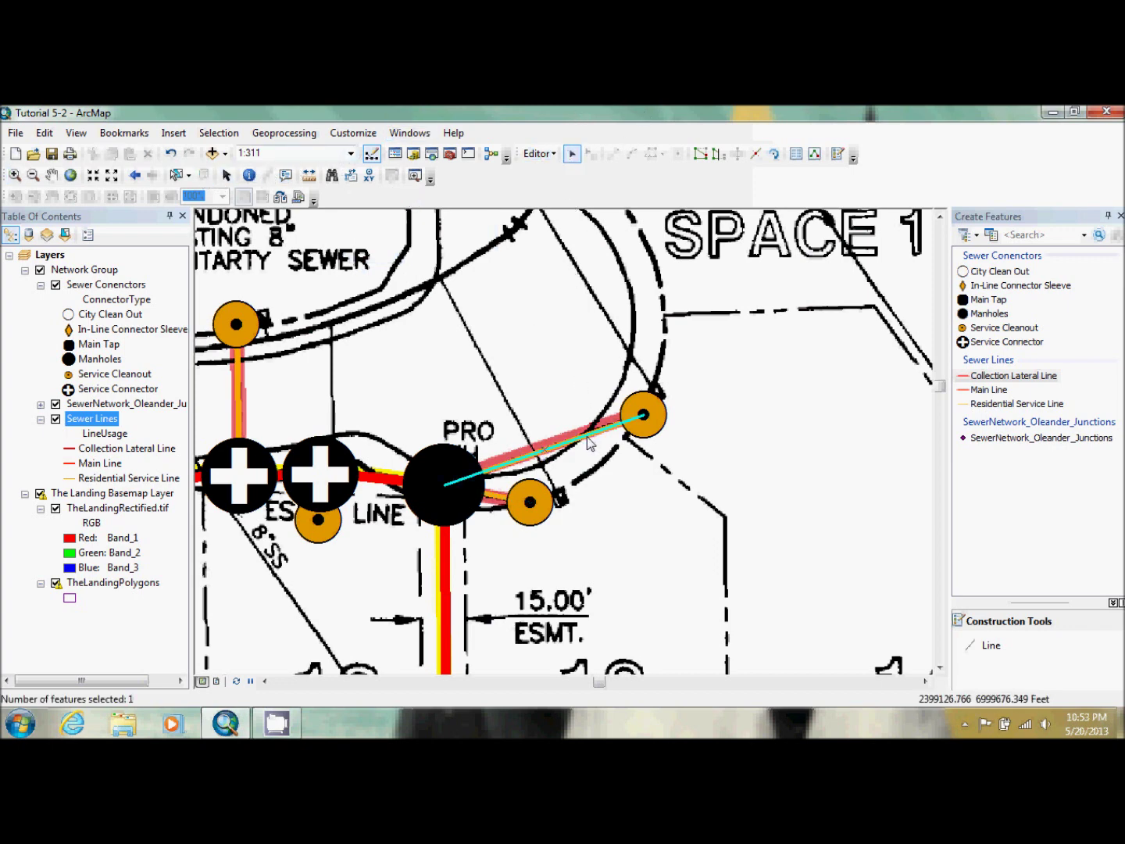
pyautogui.click(537, 154)
pyautogui.click(583, 379)
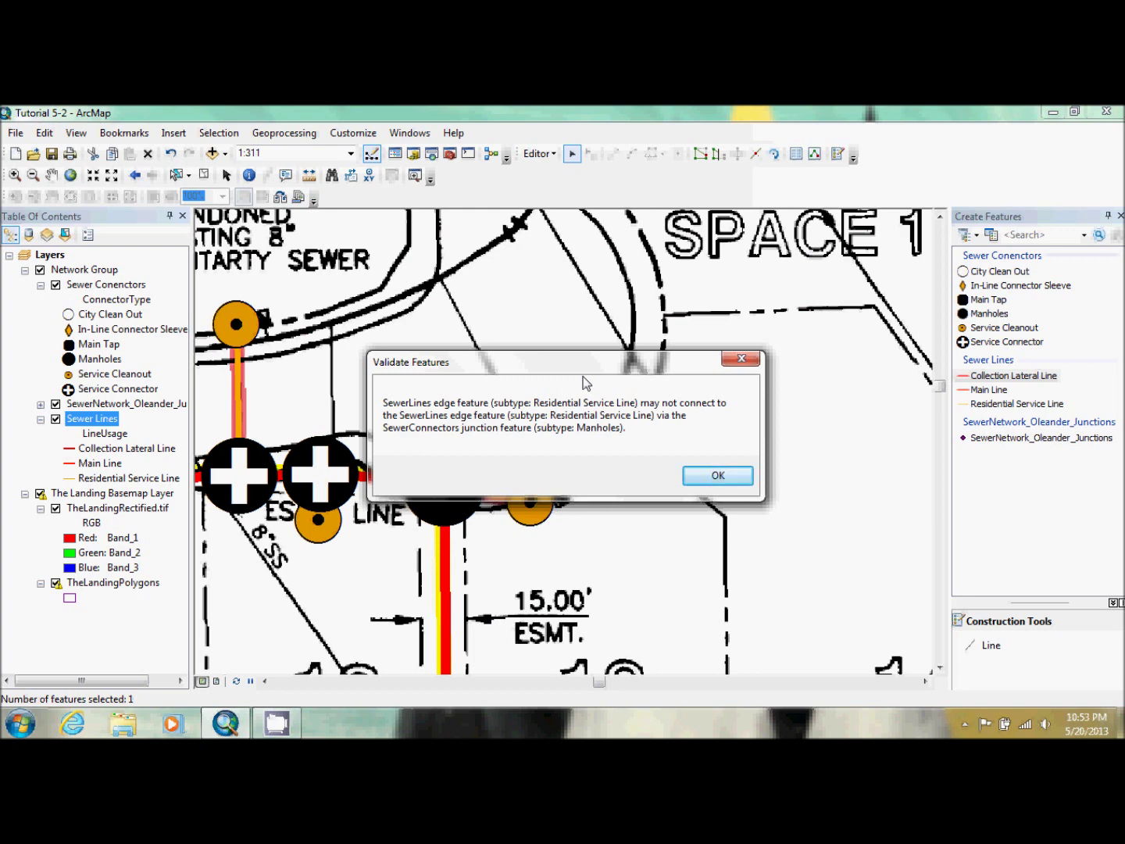
# - Dismiss the feature validation message and clear the selected residential service line
pyautogui.click(719, 479)
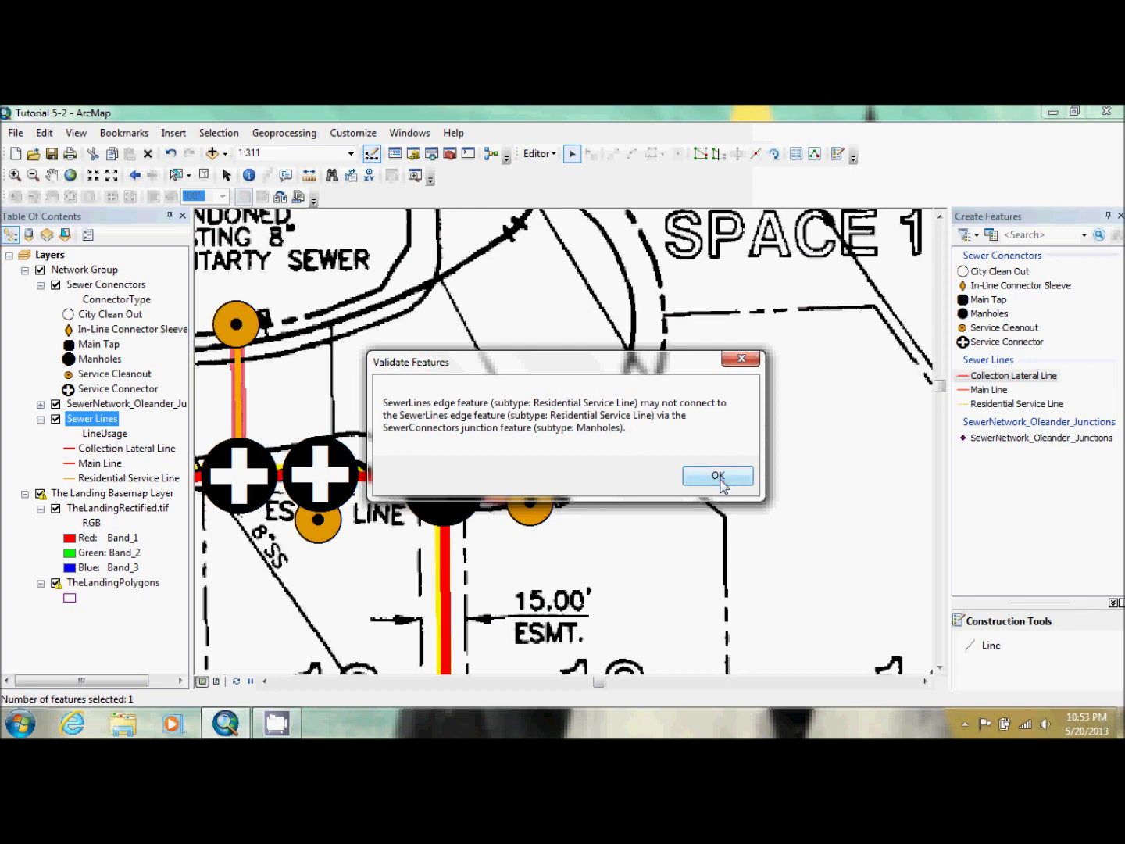
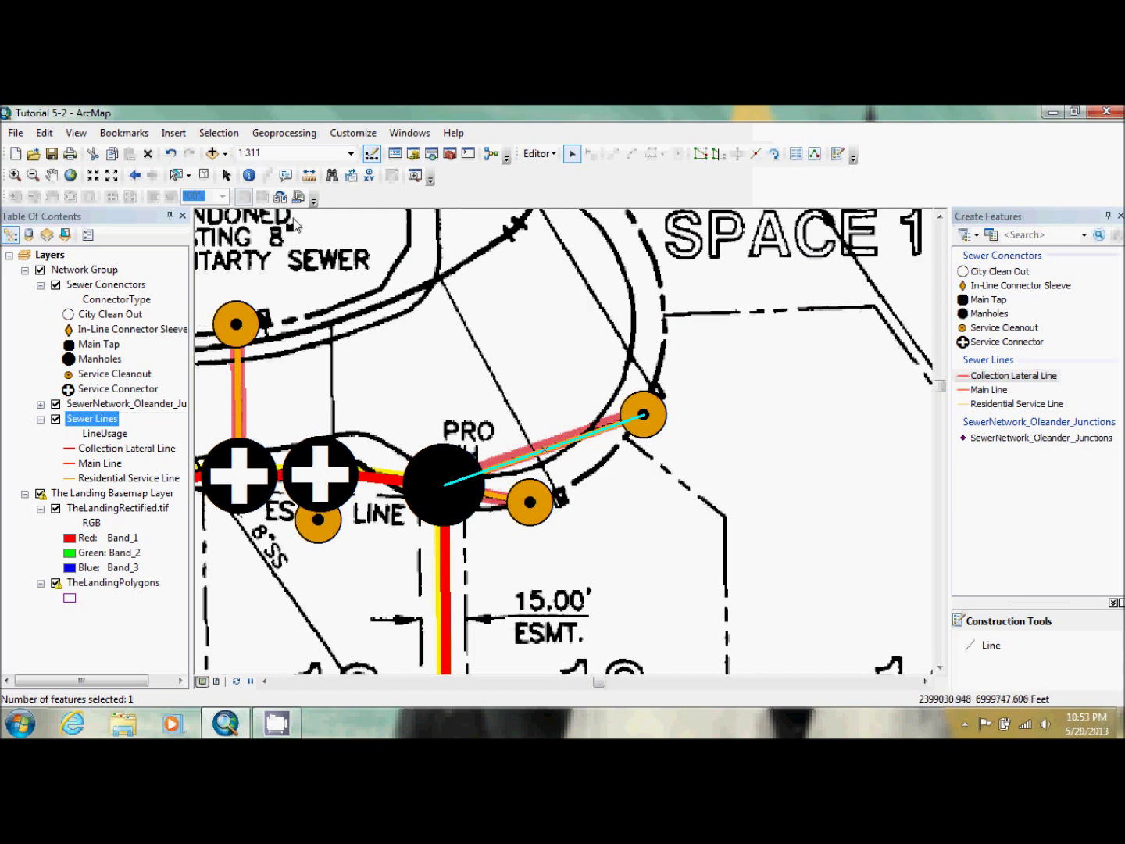
pyautogui.click(204, 175)
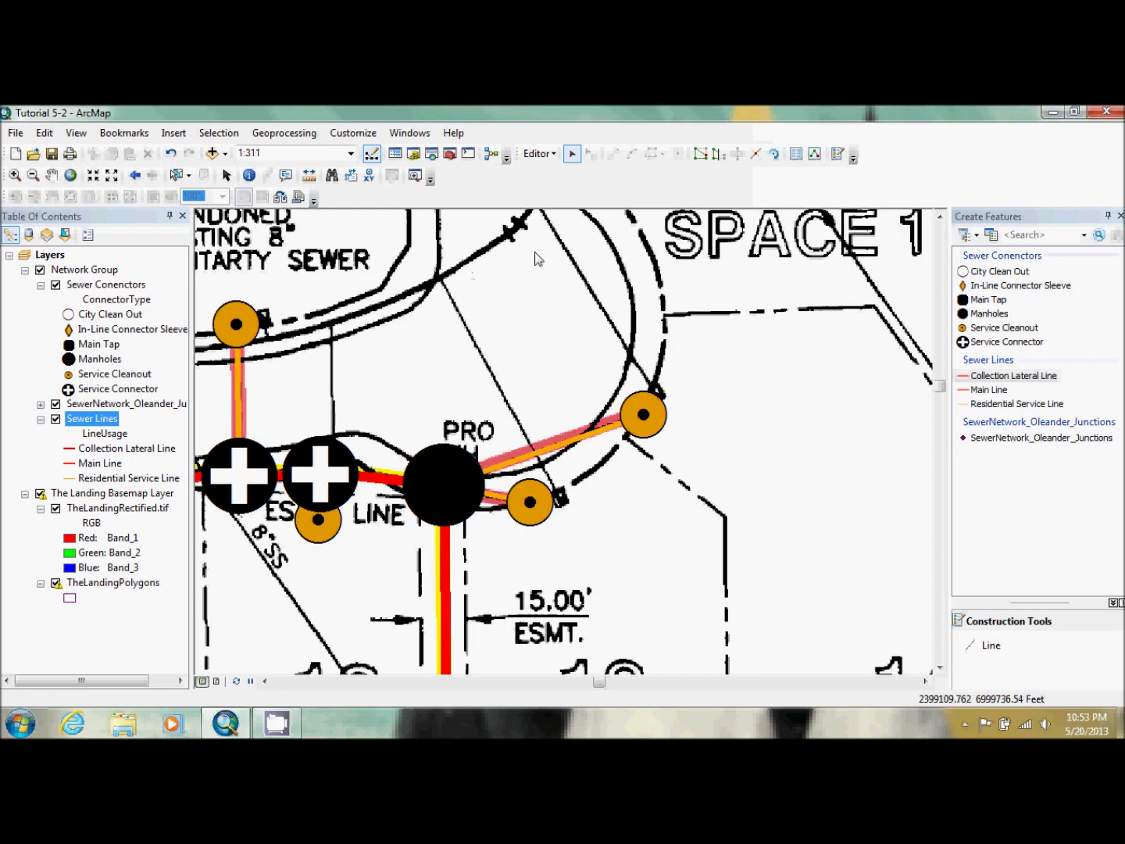
pyautogui.click(135, 175)
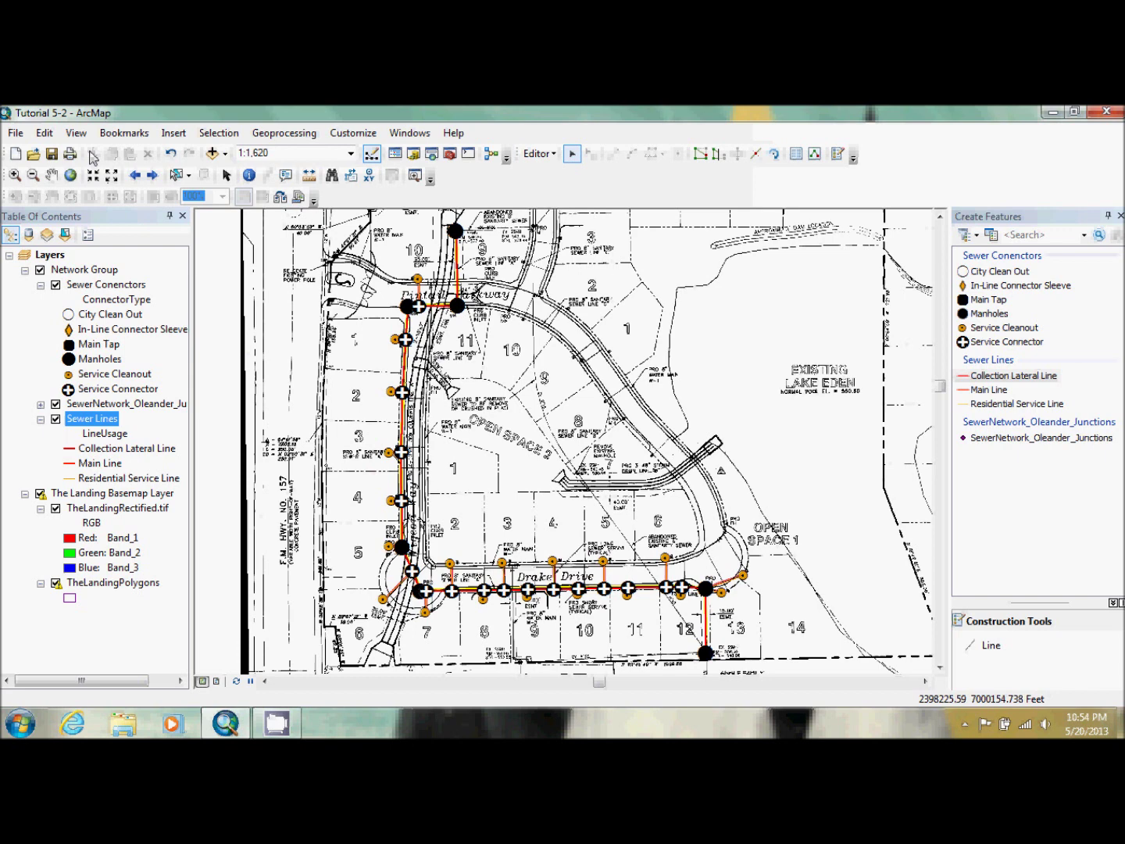
# - Set the AncillaryRole of the manhole at the north end of sanitary sewer line A to Sink
pyautogui.click(121, 131)
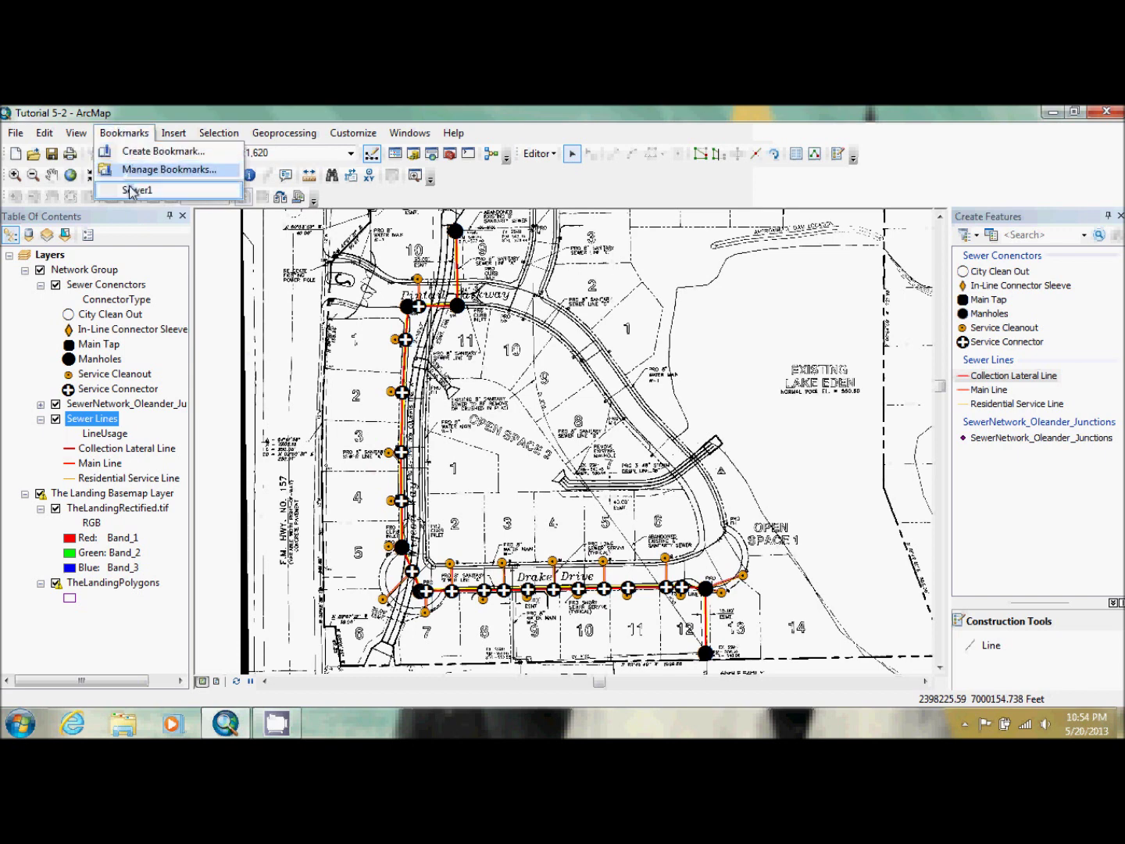
pyautogui.click(133, 190)
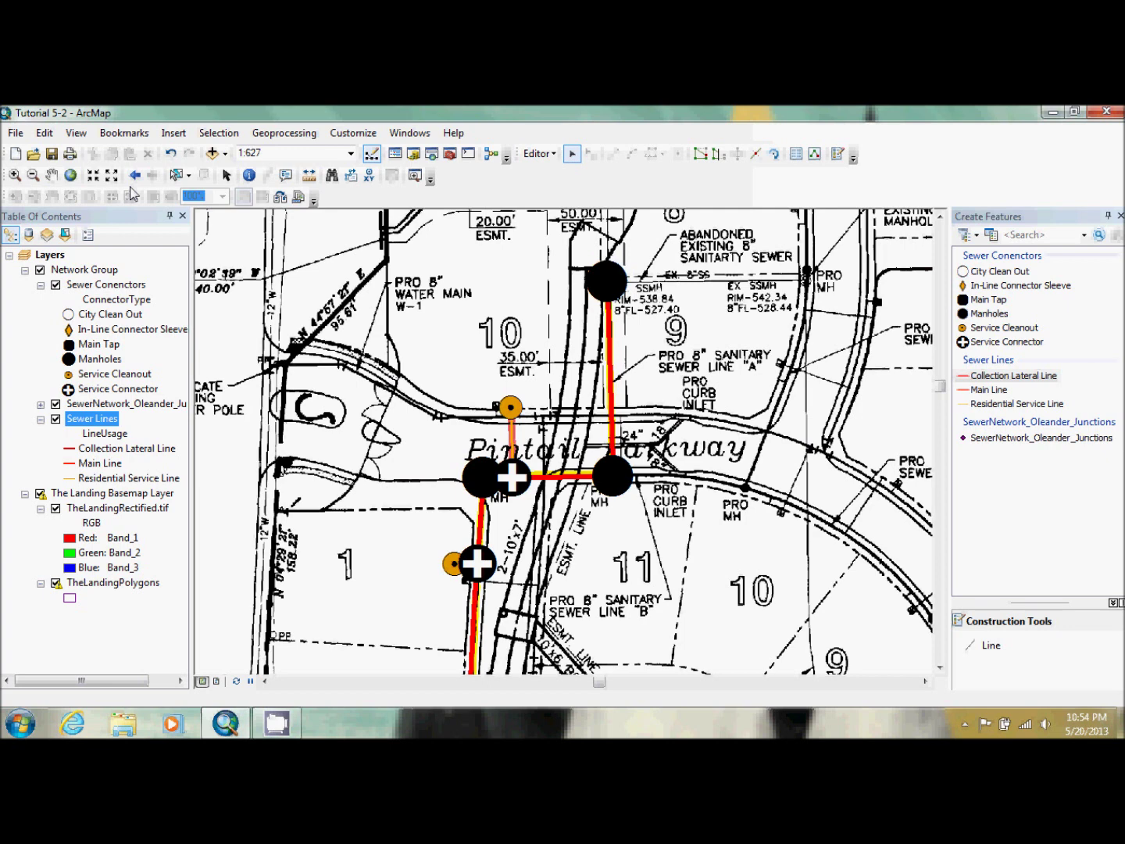
pyautogui.click(573, 156)
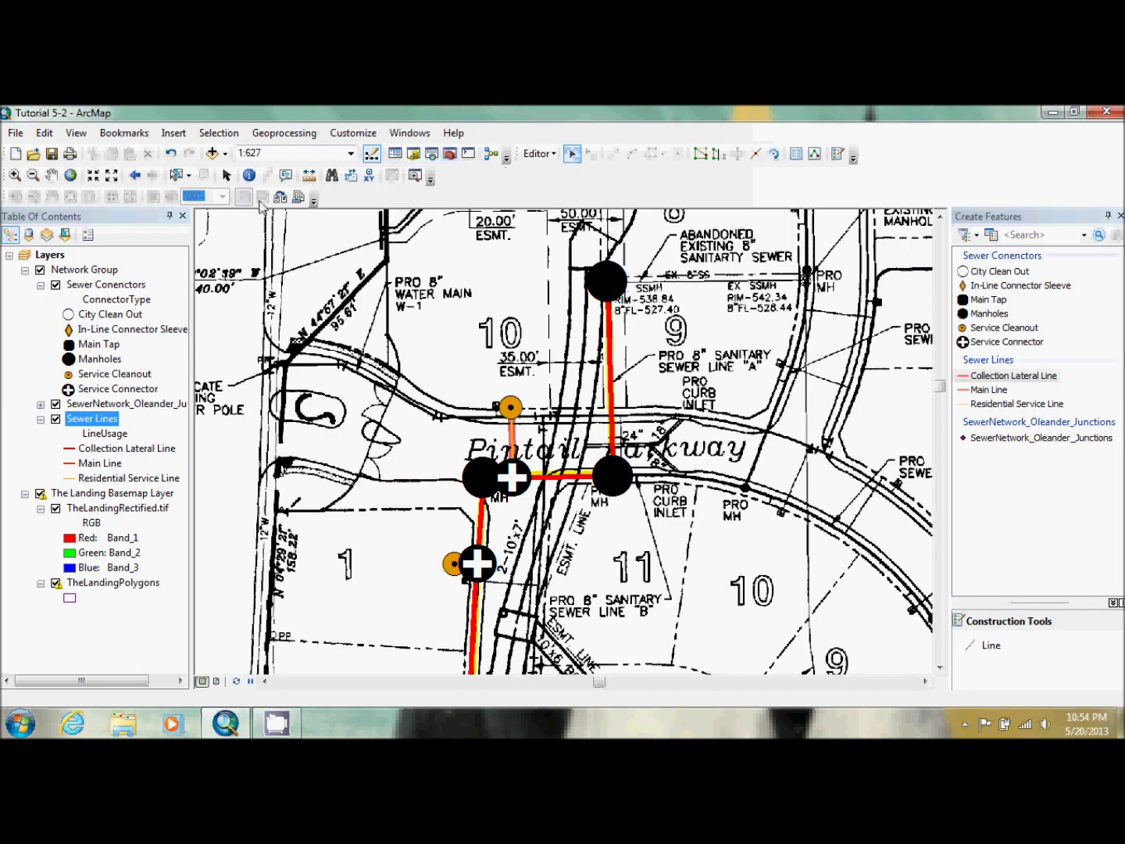
pyautogui.click(610, 286)
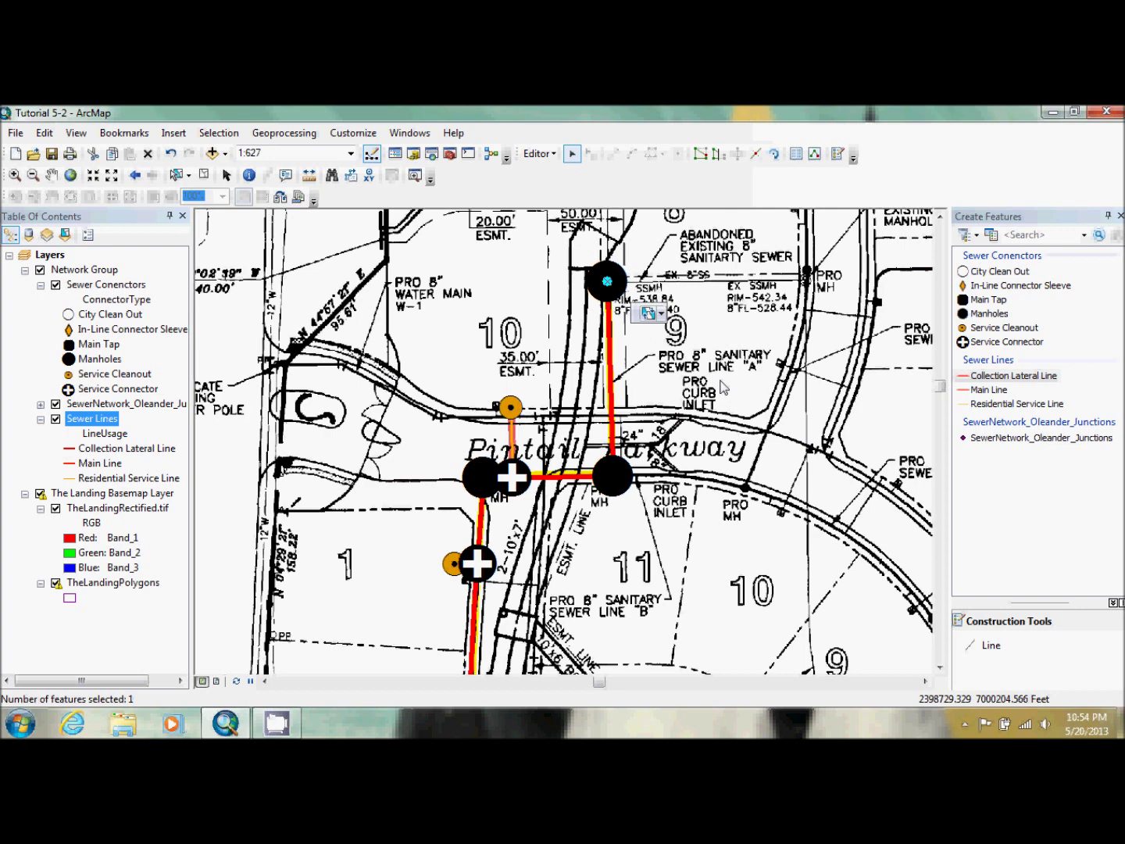
pyautogui.click(795, 159)
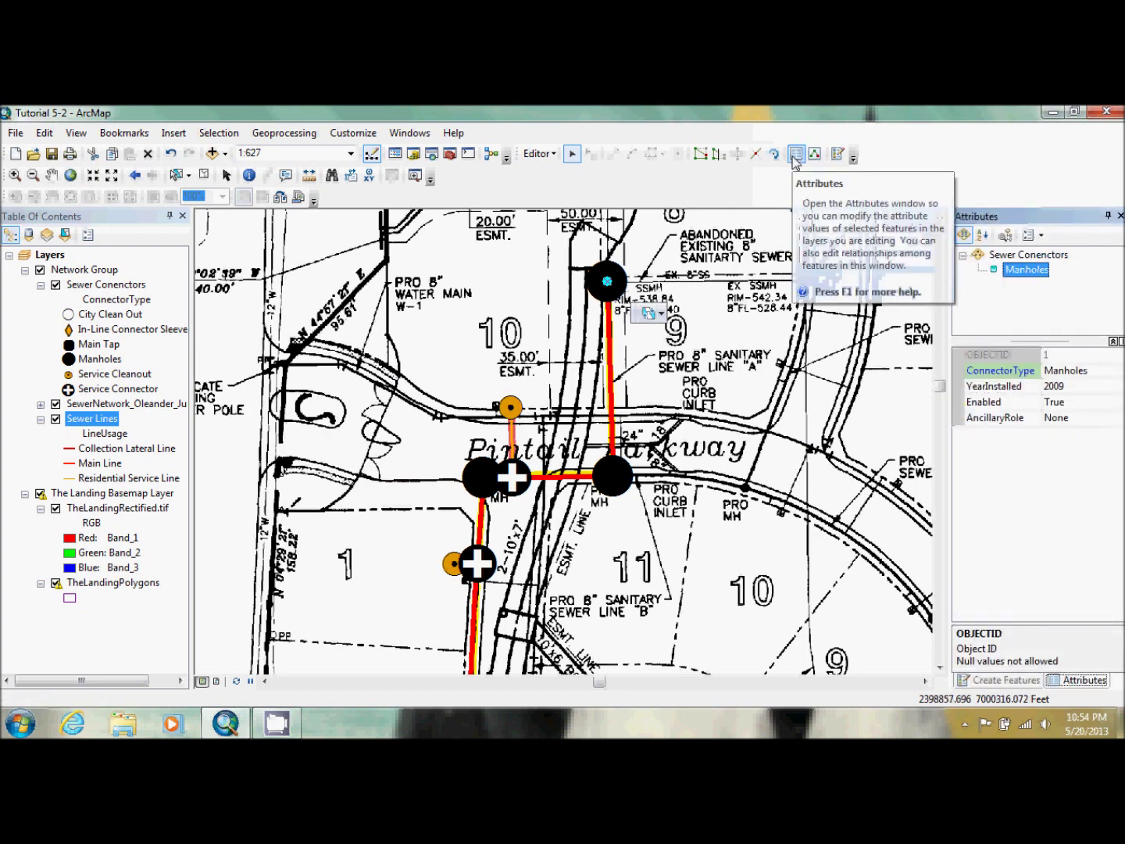
pyautogui.click(1081, 427)
pyautogui.click(1081, 481)
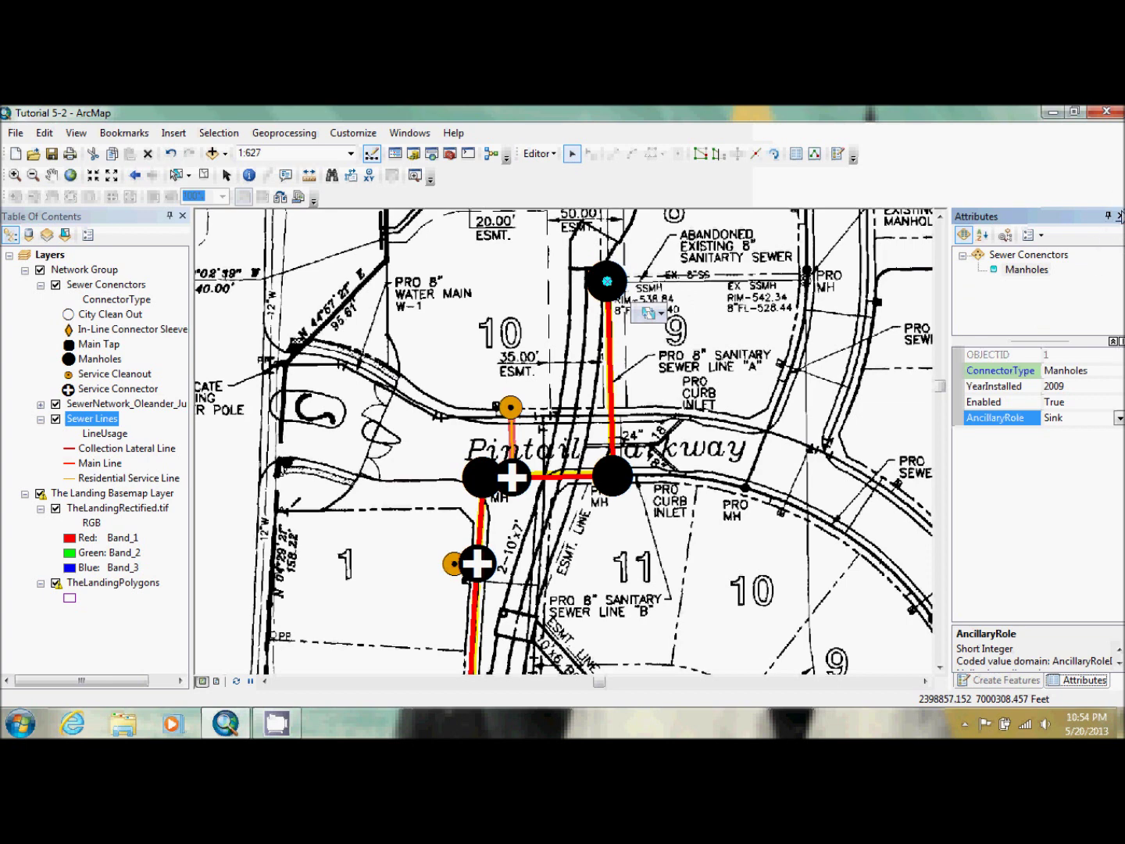
pyautogui.click(1120, 217)
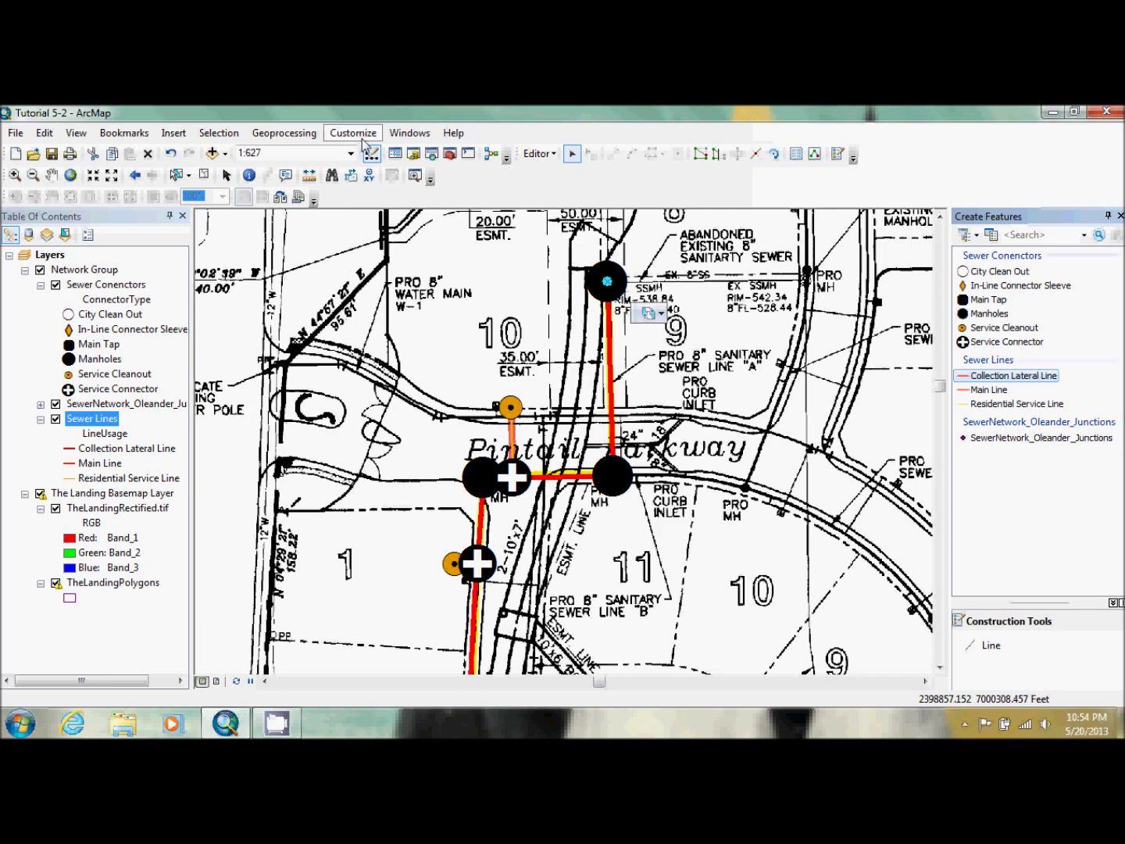
# - Show the Utility Network Analyst tools and set the flow direction for the SewerNetwork_Oleander network
pyautogui.click(363, 141)
pyautogui.moveTo(400, 154)
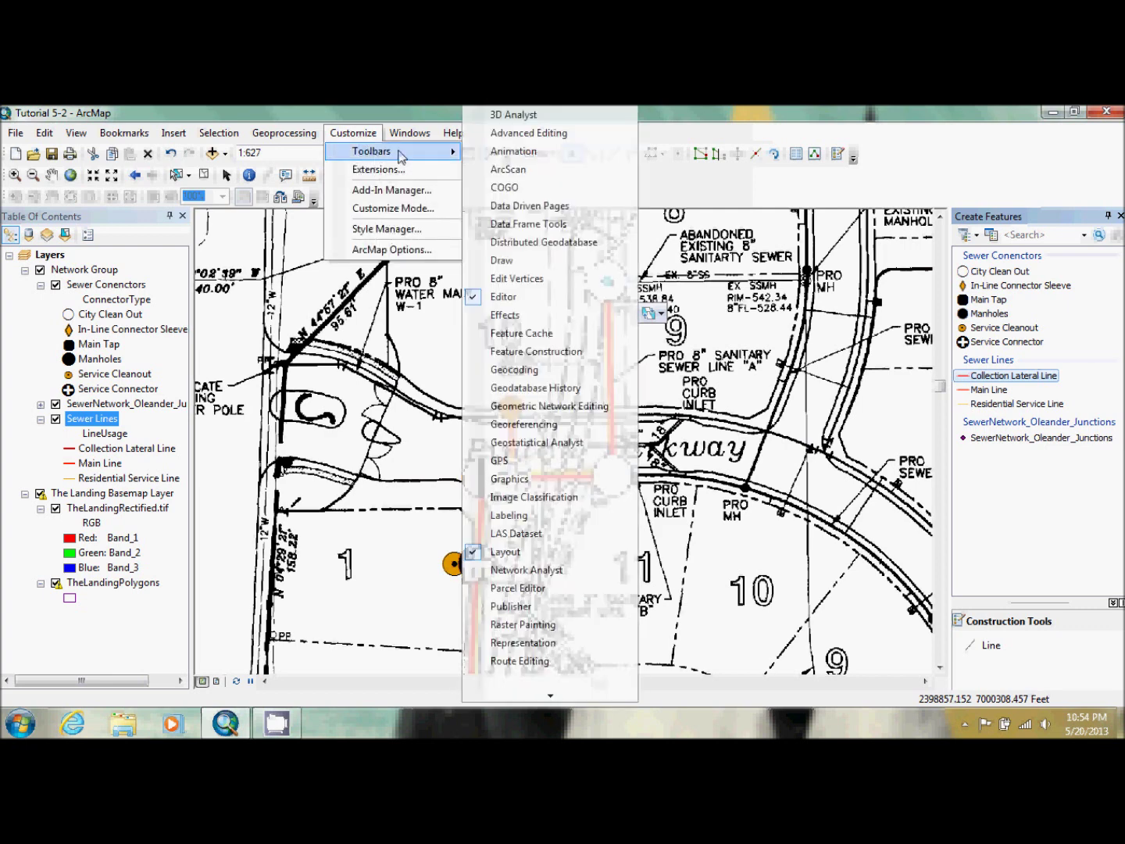
pyautogui.moveTo(552, 696)
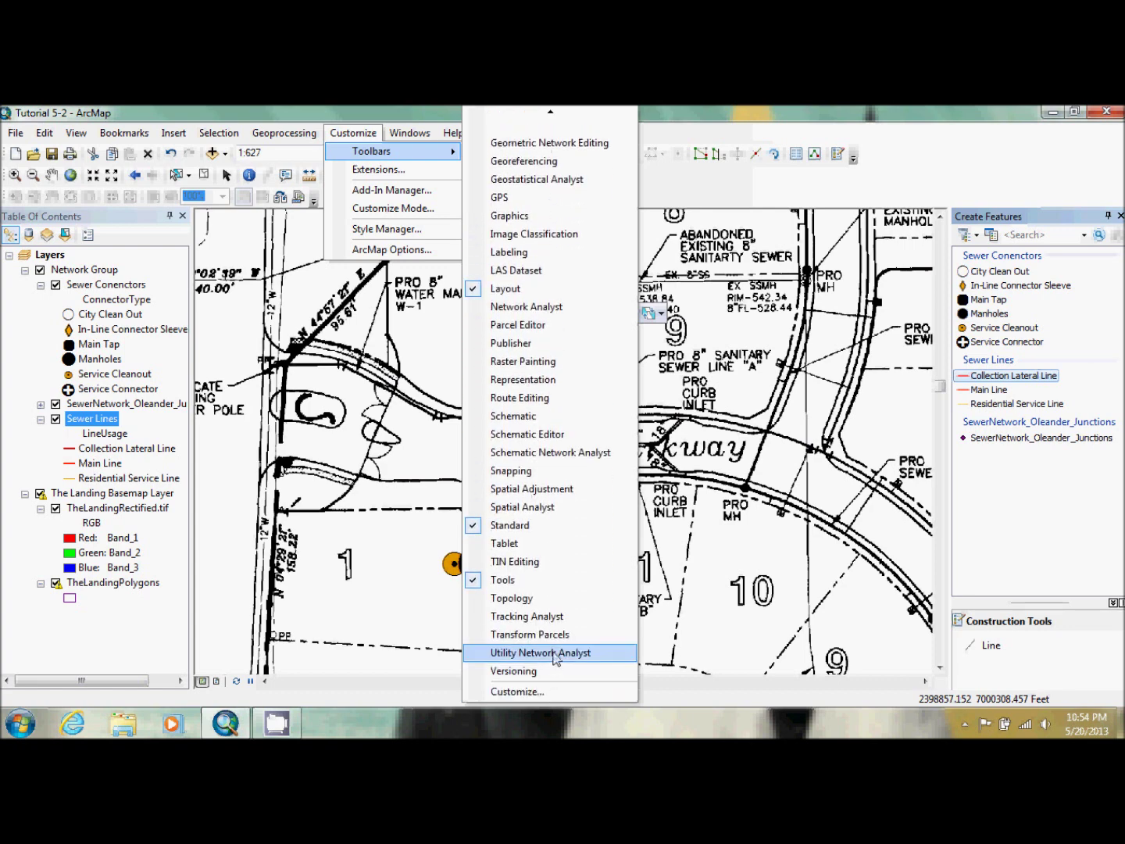
pyautogui.click(555, 655)
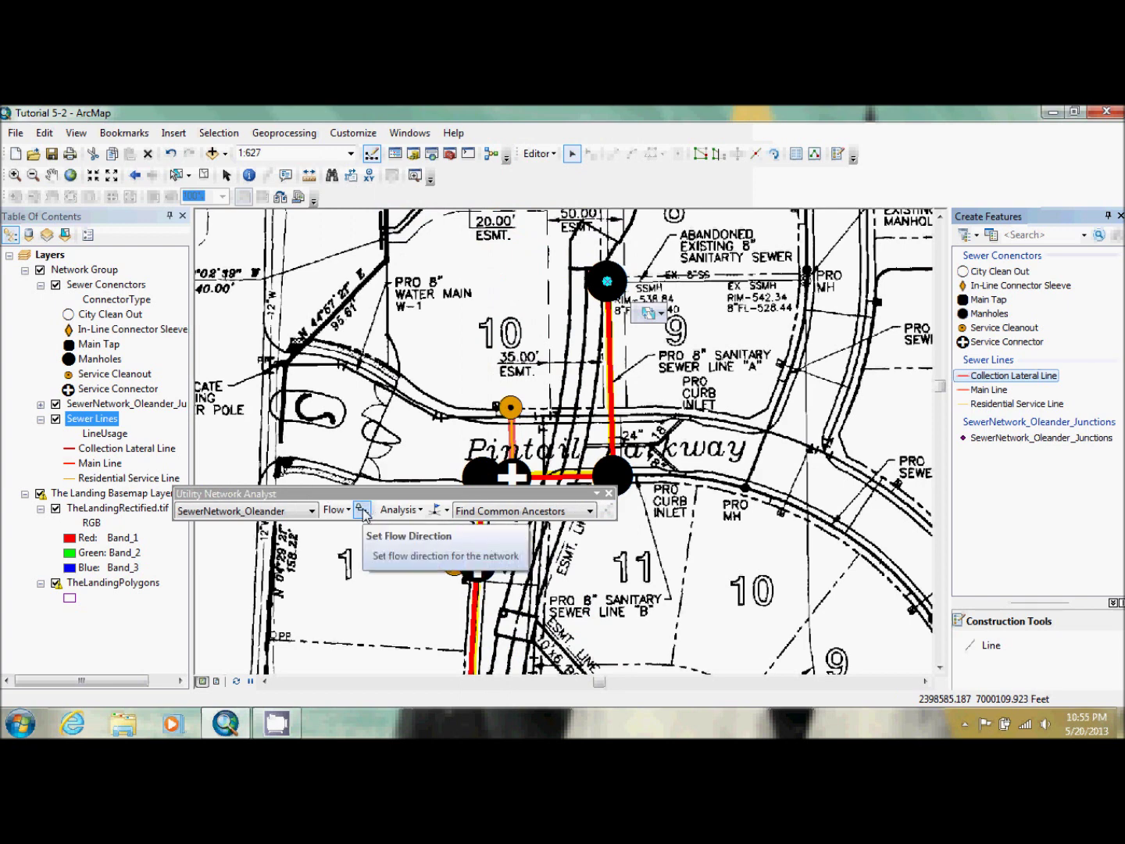
pyautogui.click(362, 509)
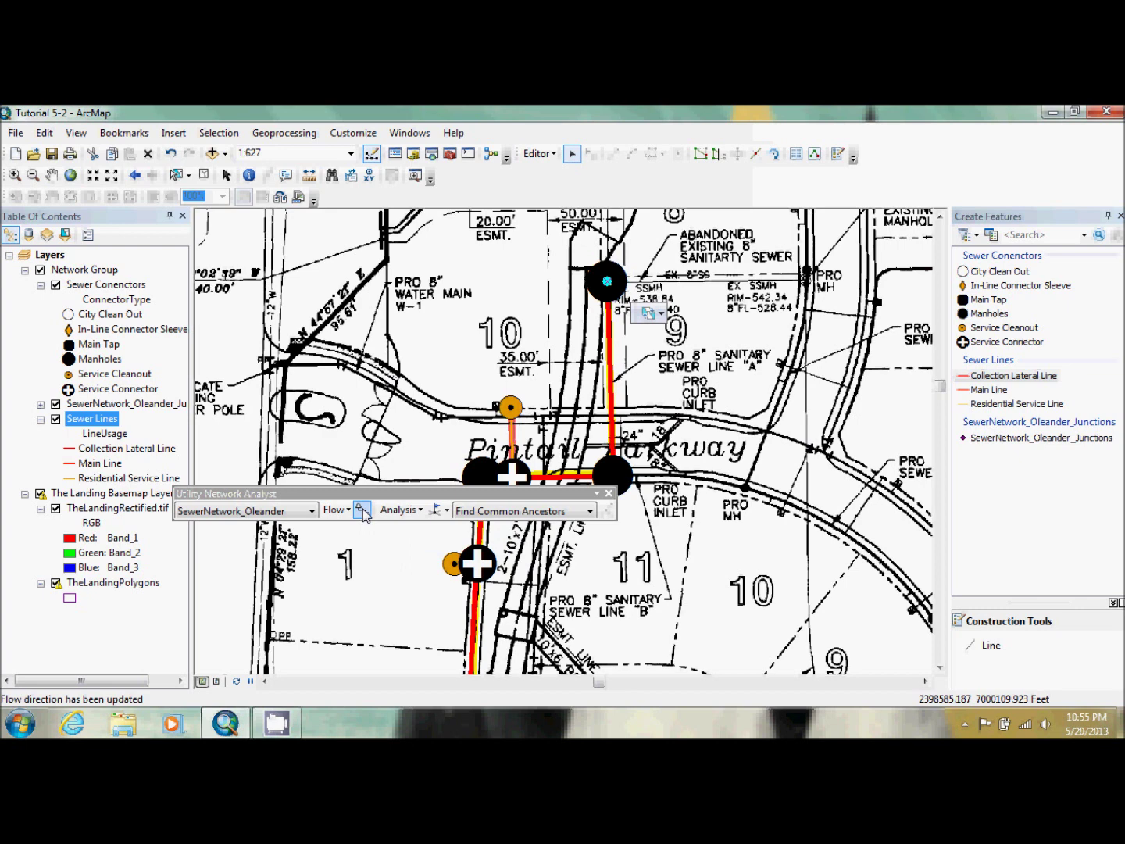
# - Reduce the size of the arrow symbol for determinate flow in the flow display properties
pyautogui.click(348, 512)
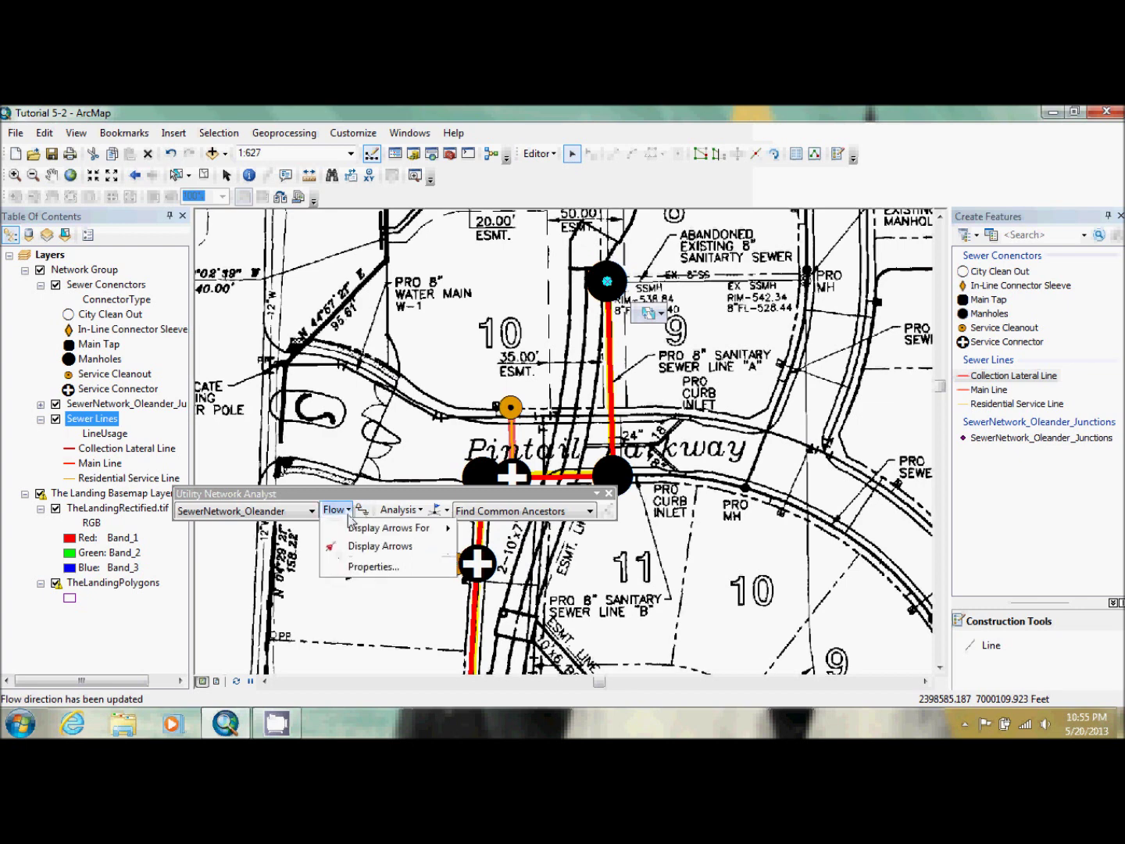
pyautogui.click(364, 565)
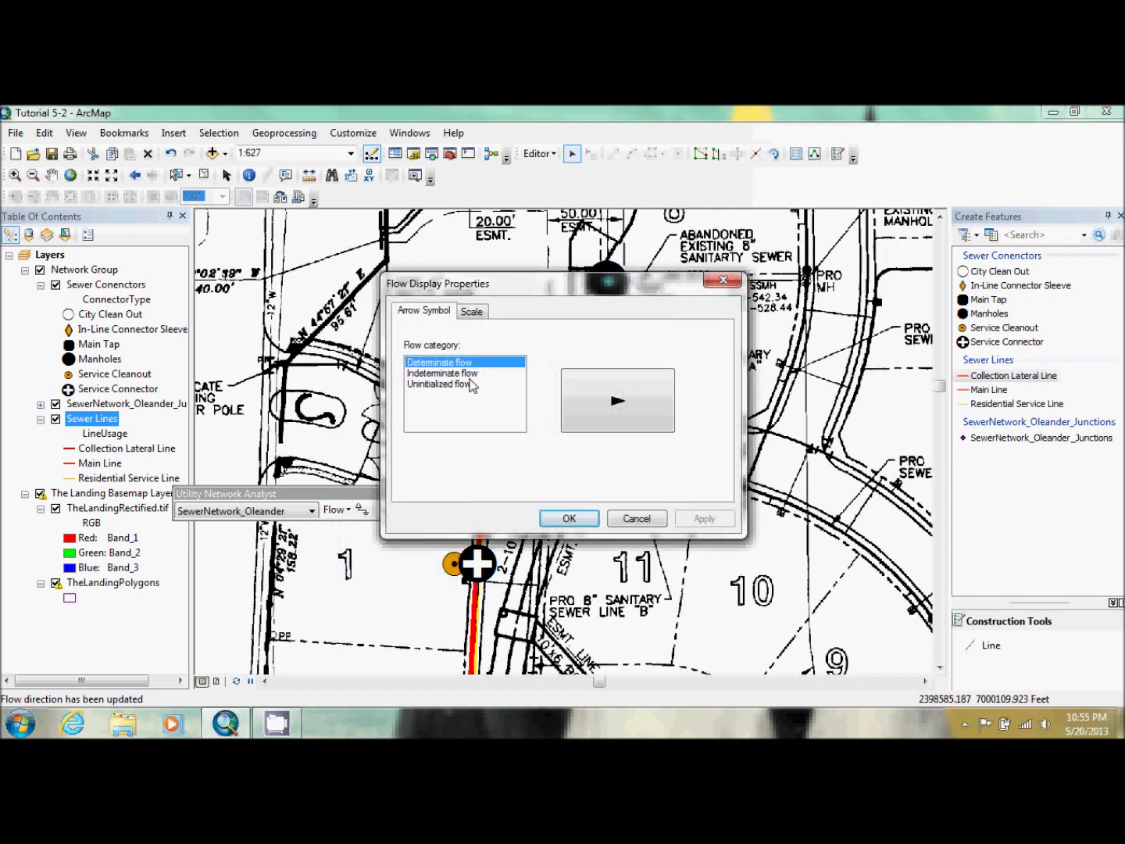
pyautogui.click(636, 406)
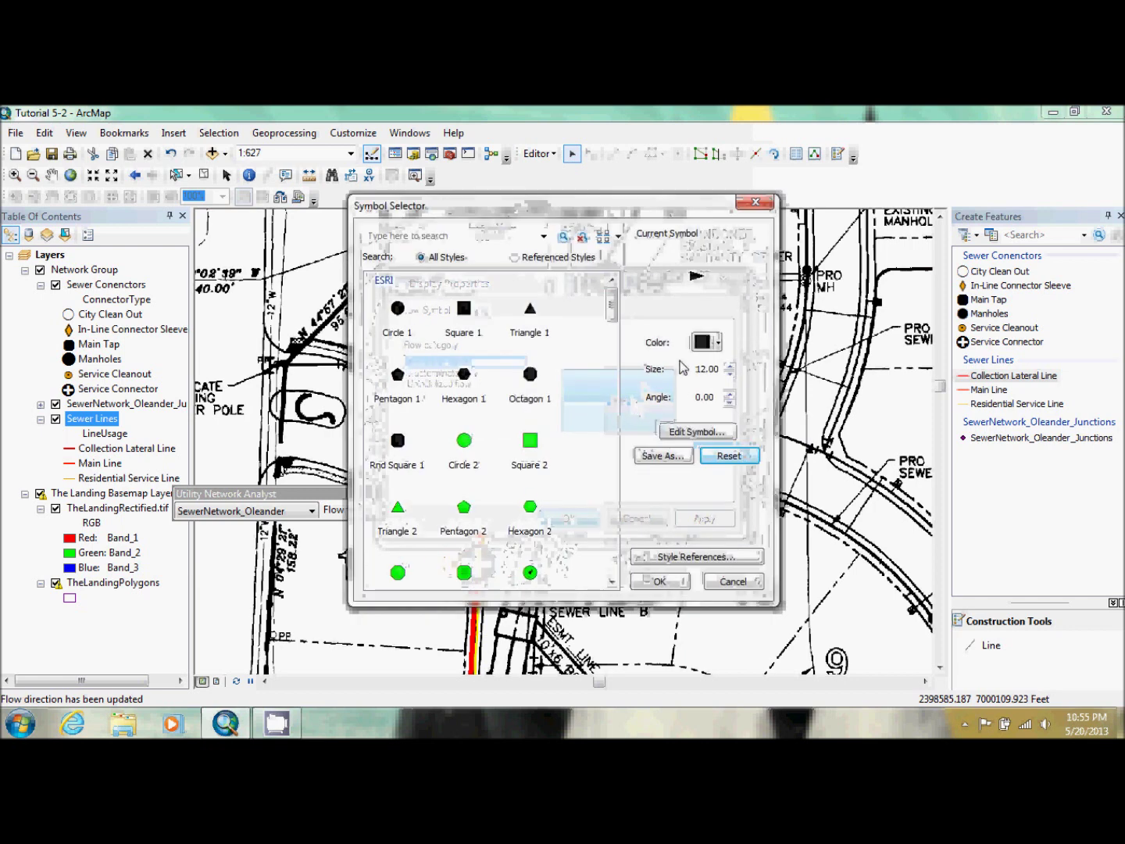
pyautogui.click(730, 375)
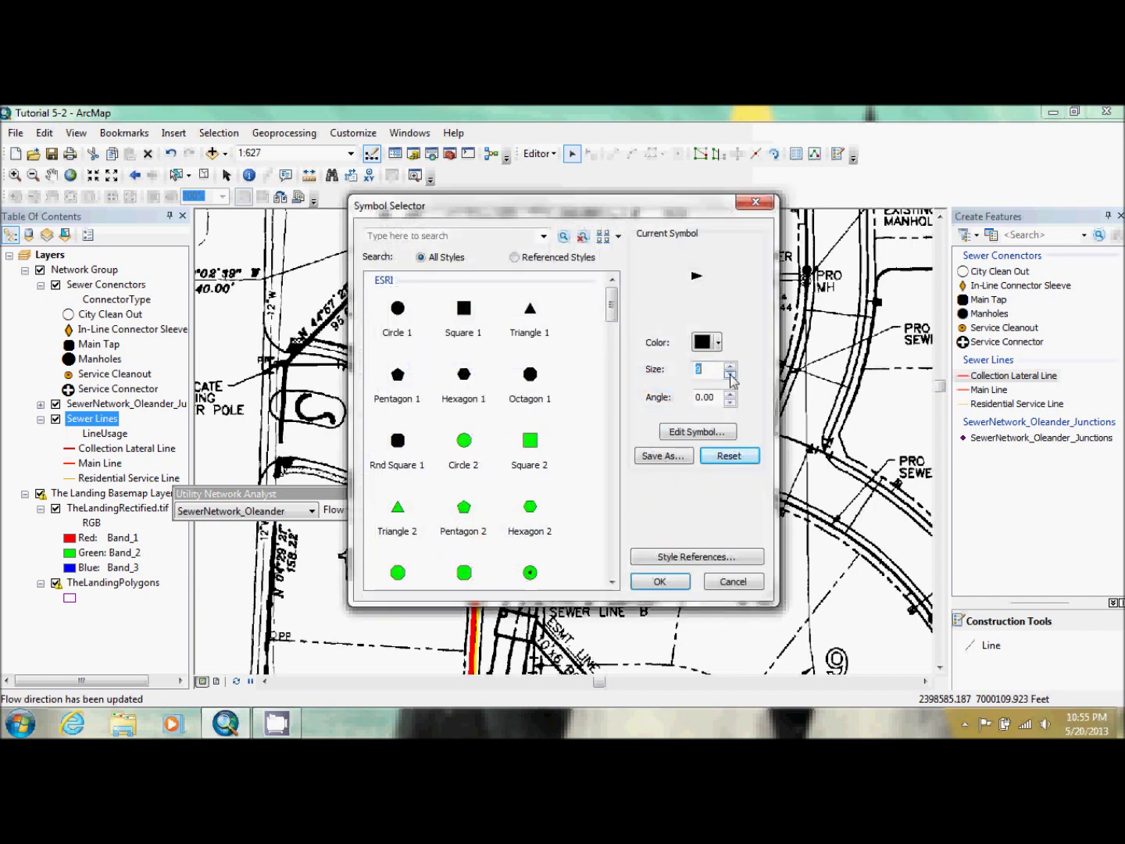
pyautogui.click(657, 583)
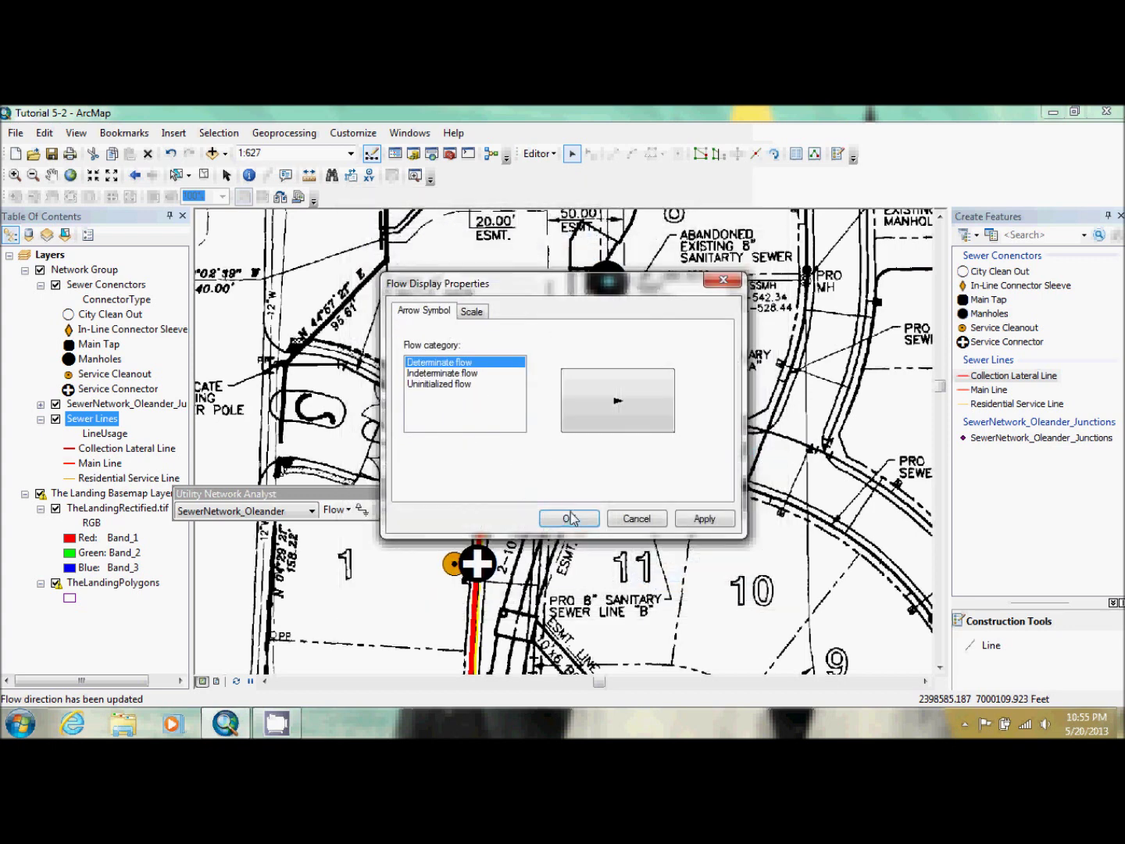
pyautogui.click(569, 519)
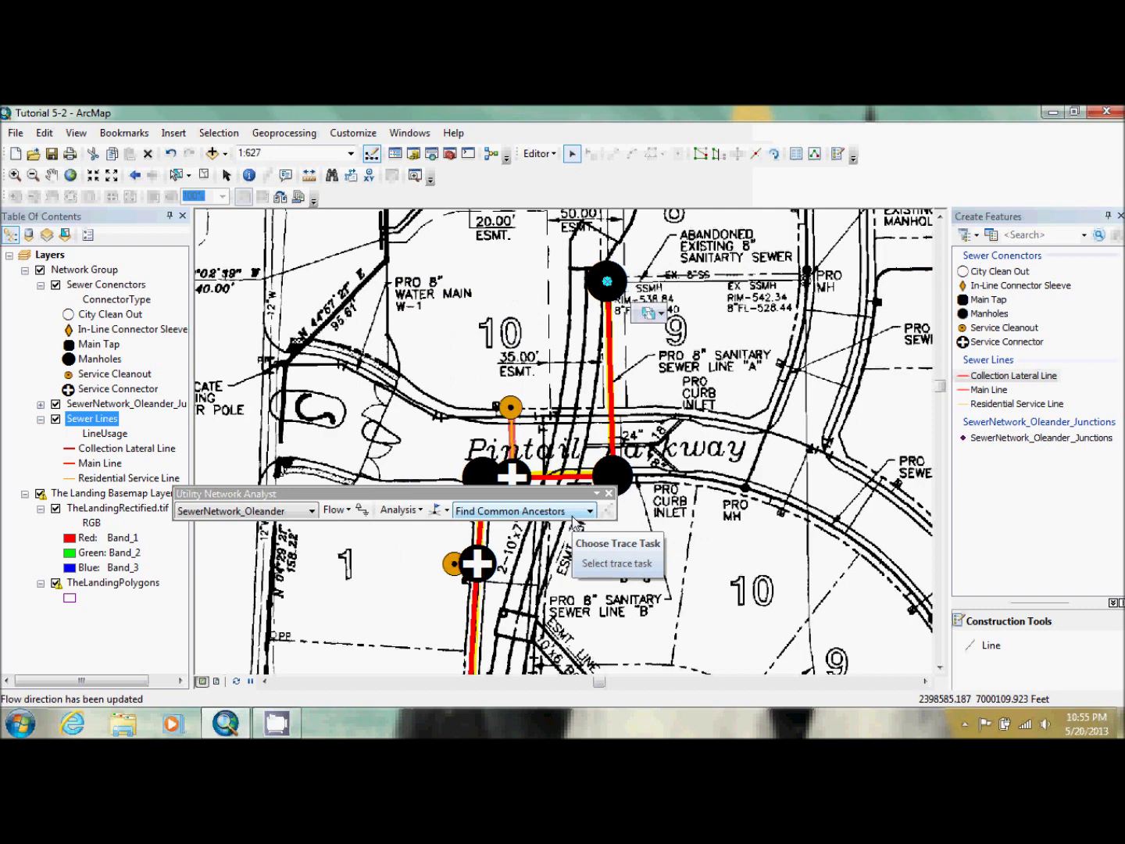
# - Display the flow direction arrows on the sewer lines and clear the manhole selection
pyautogui.click(346, 512)
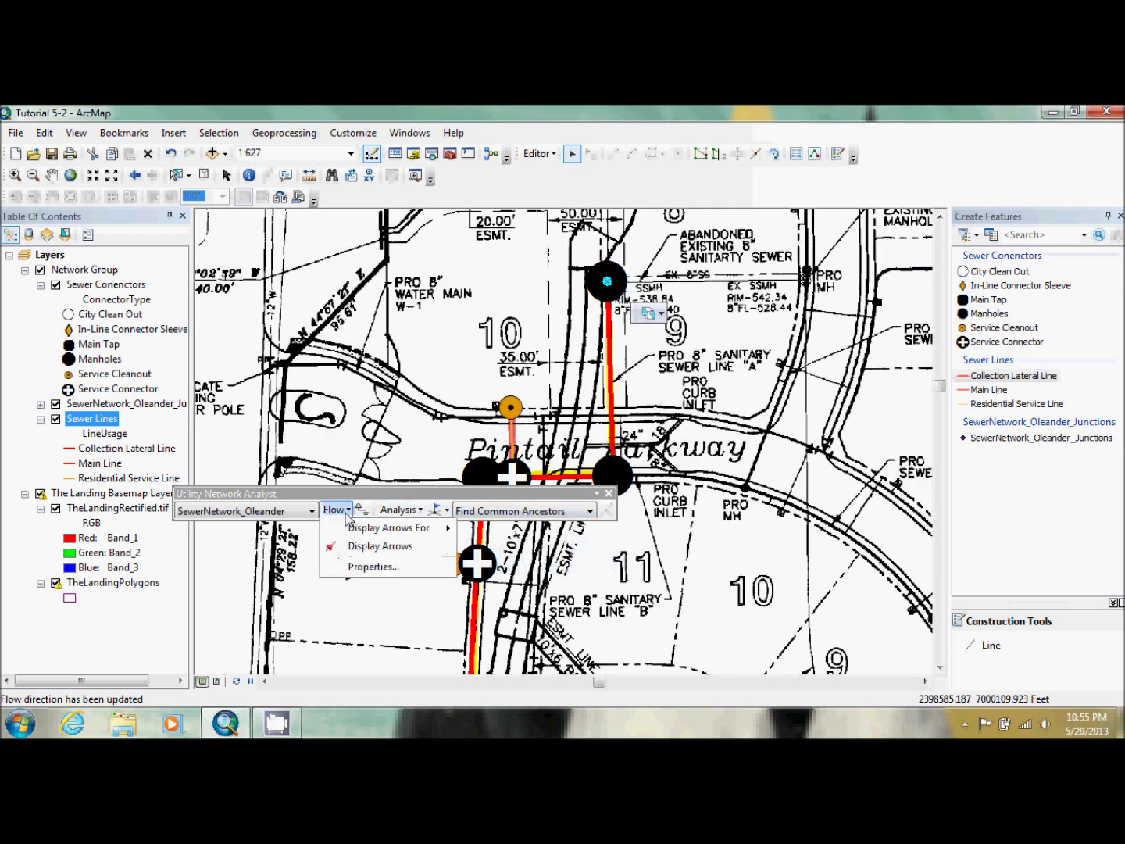
pyautogui.click(376, 545)
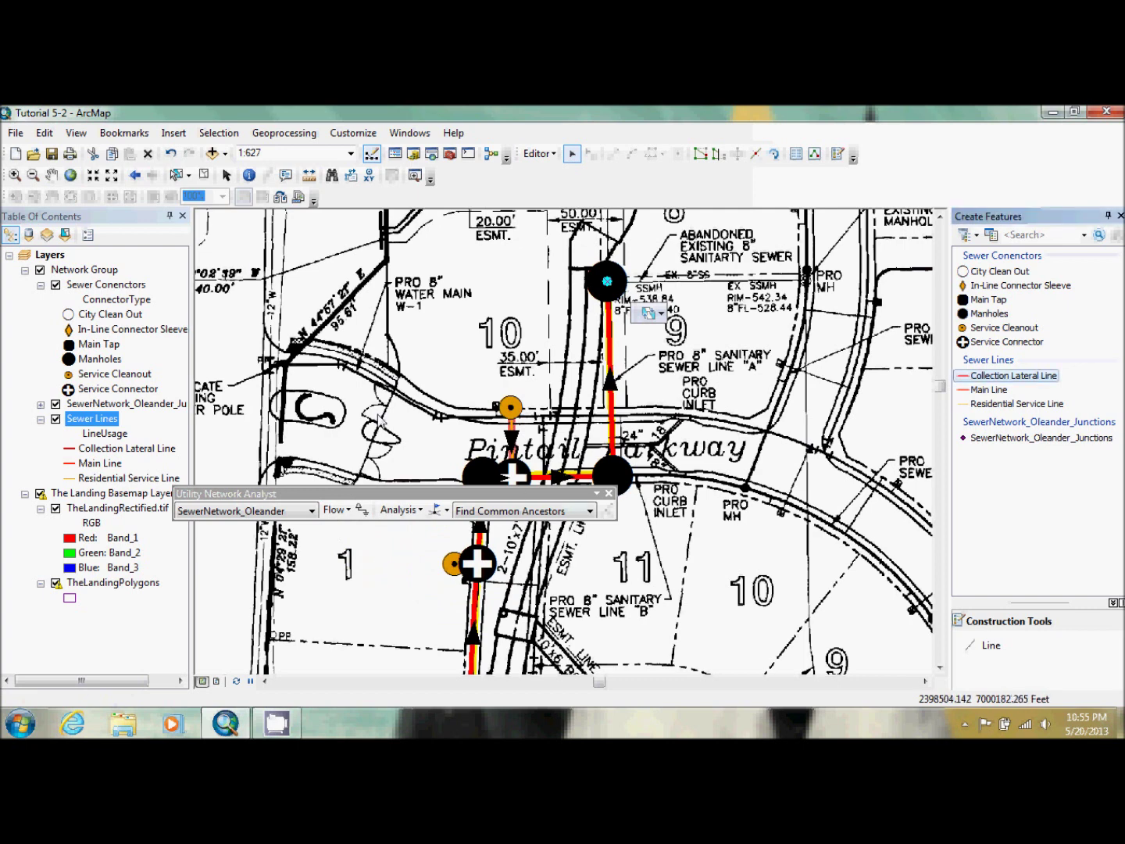
pyautogui.click(135, 176)
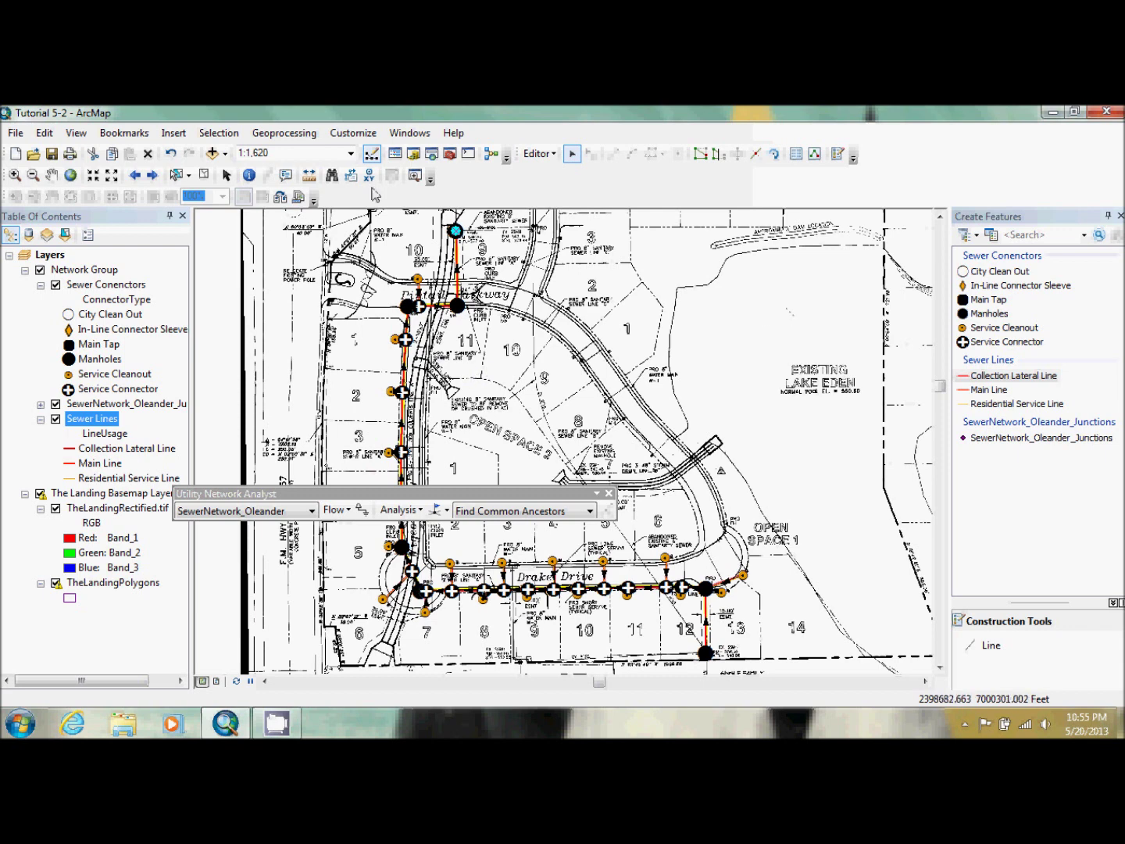
pyautogui.click(204, 176)
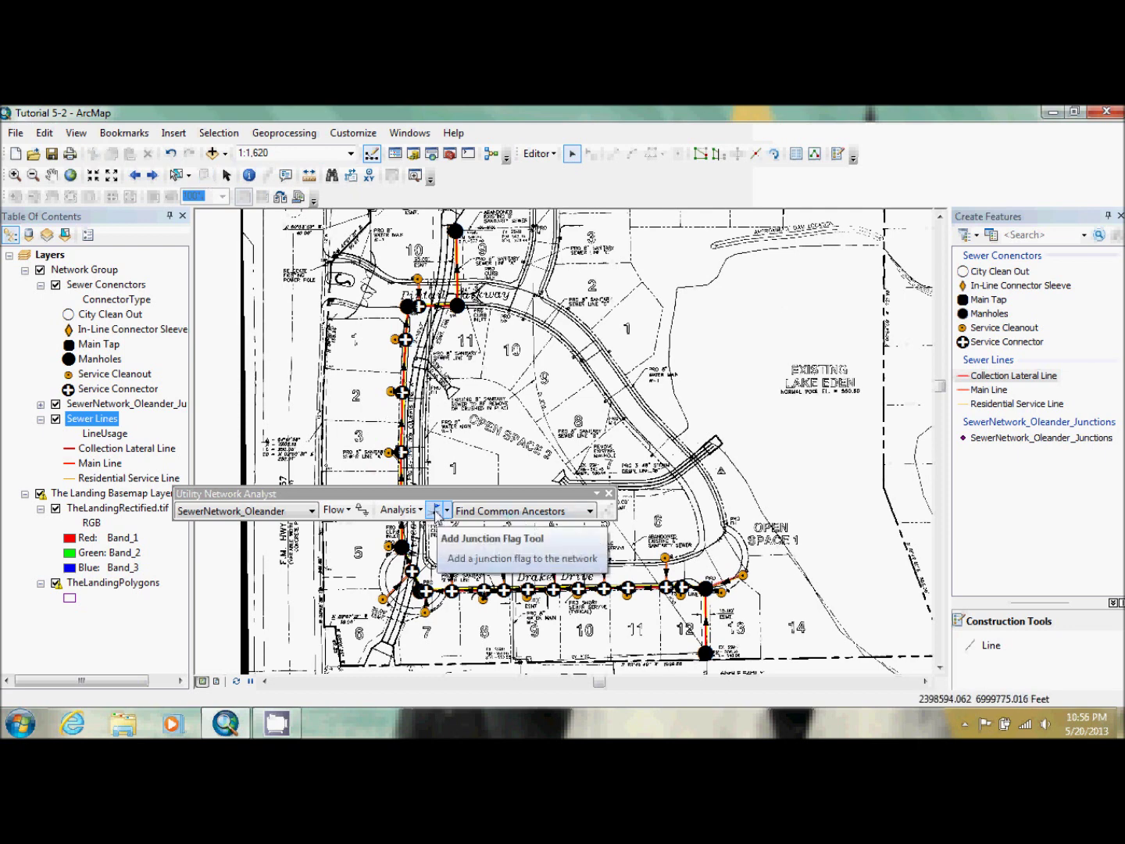
# - Place a junction flag on the service cleanout of lot 6, north of Drake Drive
pyautogui.click(446, 510)
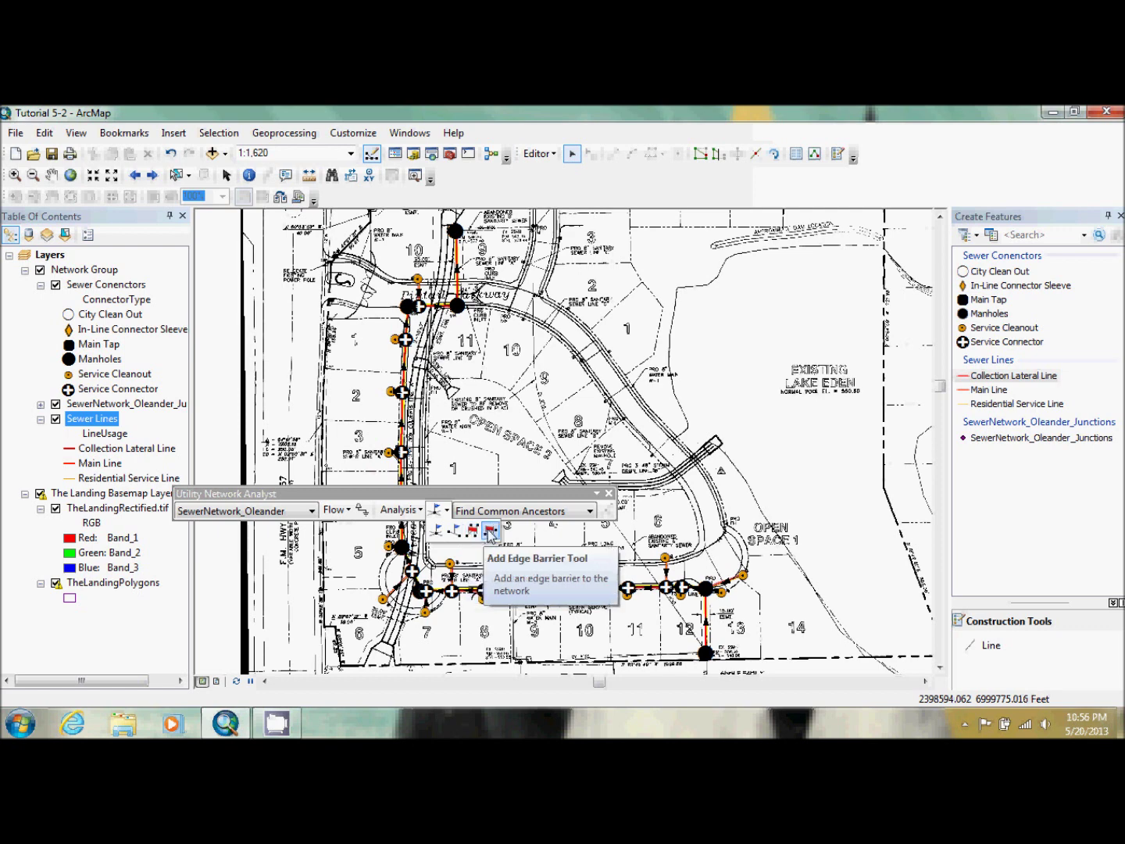
pyautogui.click(443, 535)
pyautogui.click(400, 511)
pyautogui.click(398, 500)
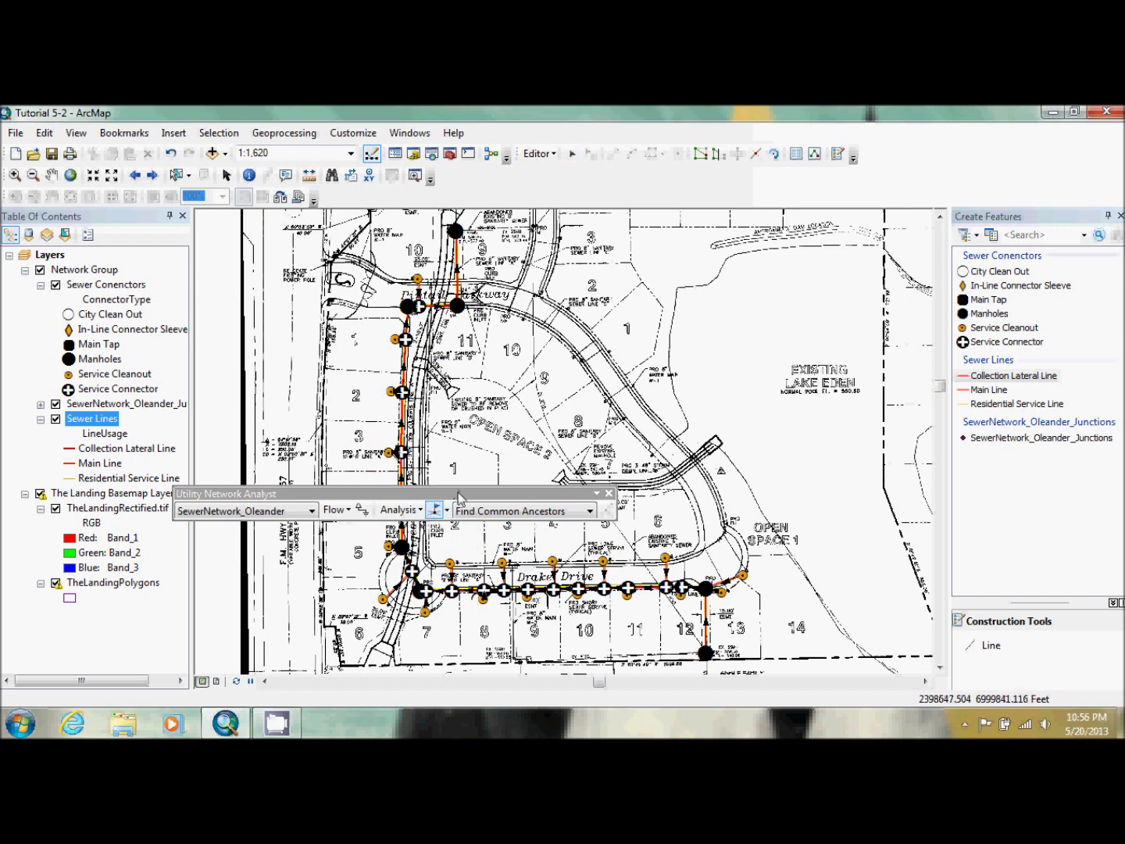
pyautogui.moveTo(469, 501); pyautogui.dragTo(230, 454)
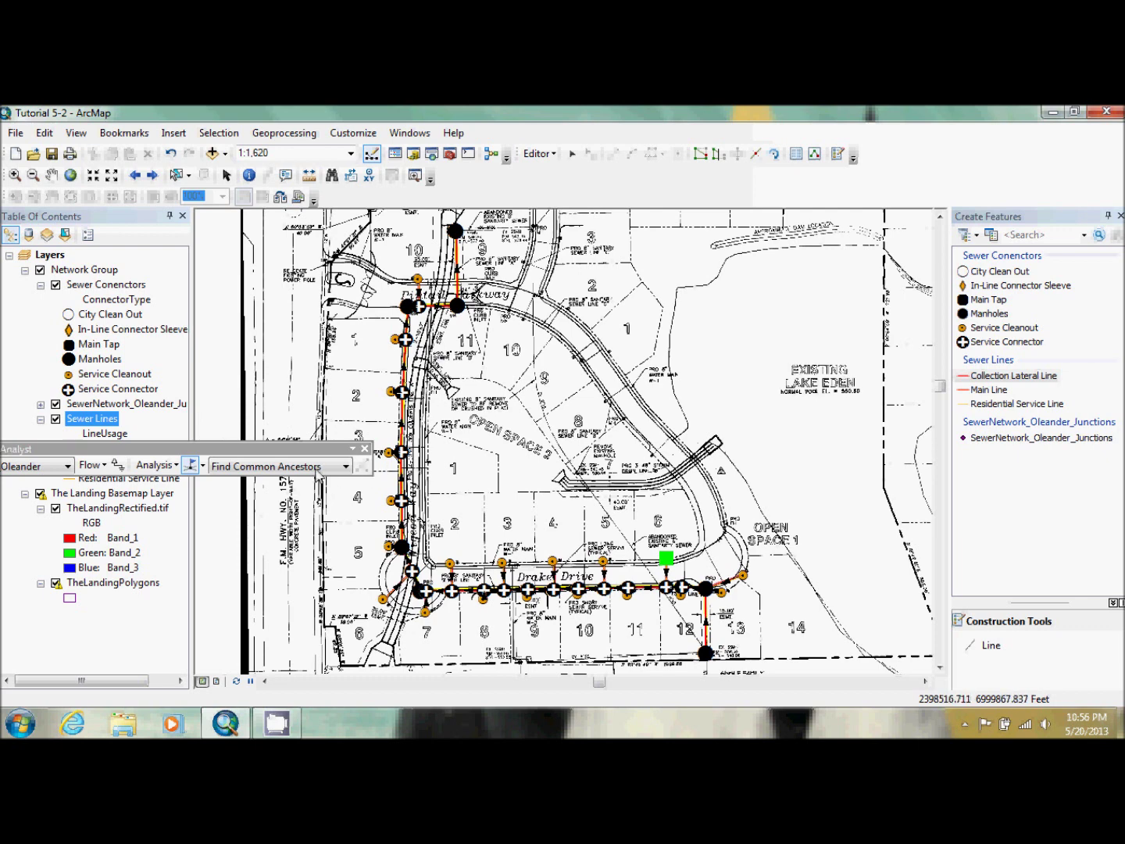
pyautogui.click(362, 469)
# - Select the northernmost manhole and run the Trace Downstream task on the flagged network
pyautogui.click(572, 153)
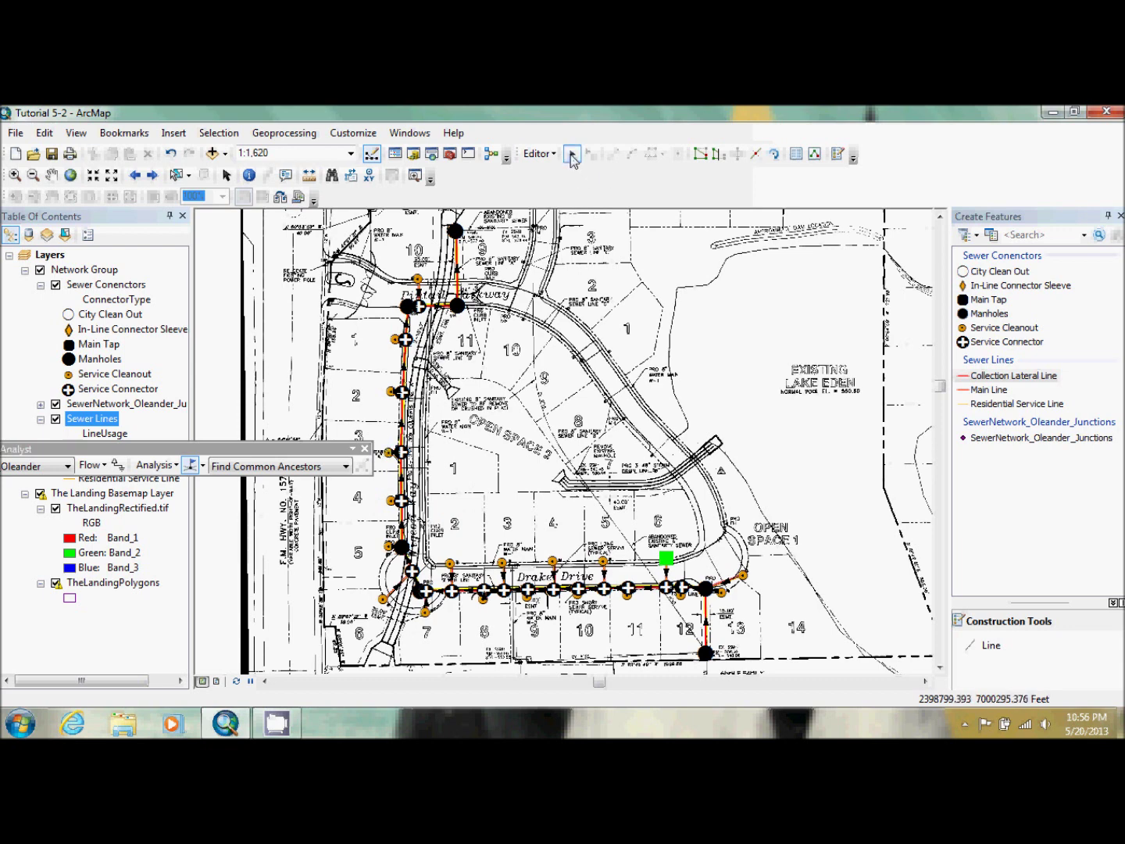
pyautogui.click(455, 232)
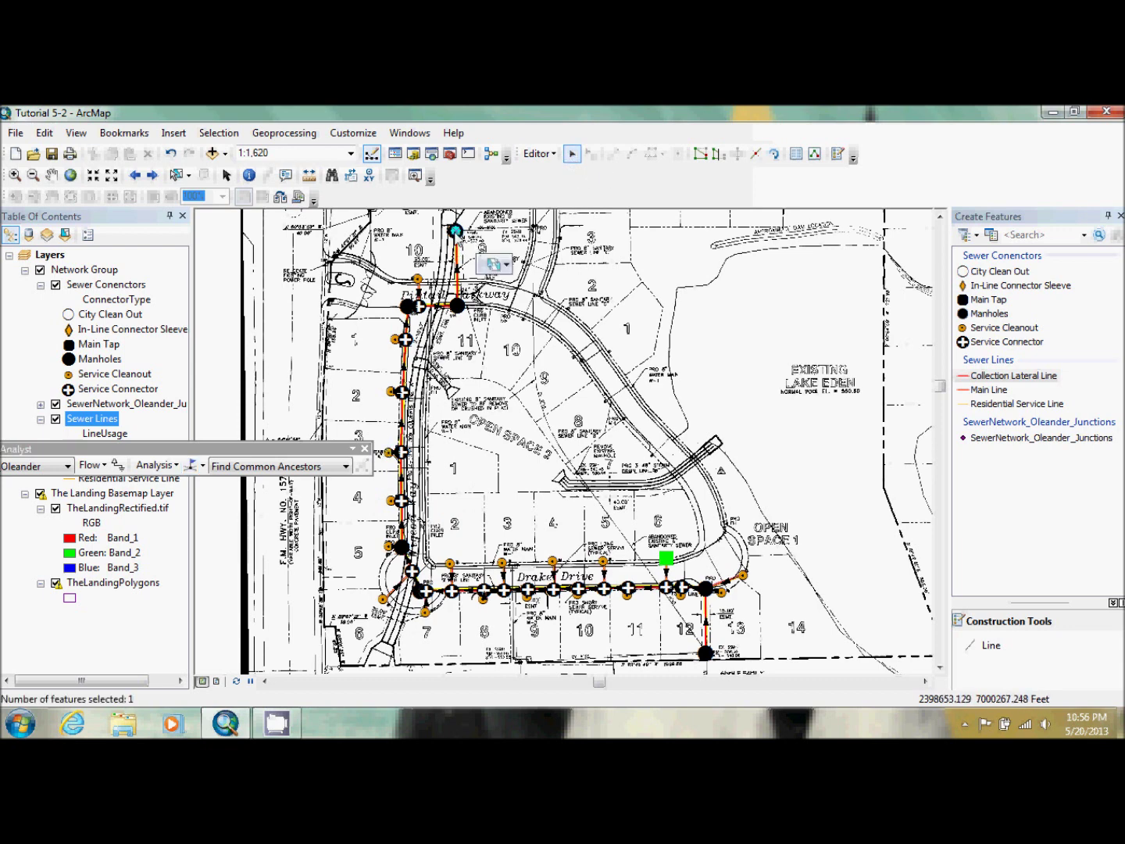
pyautogui.moveTo(228, 454); pyautogui.dragTo(327, 468)
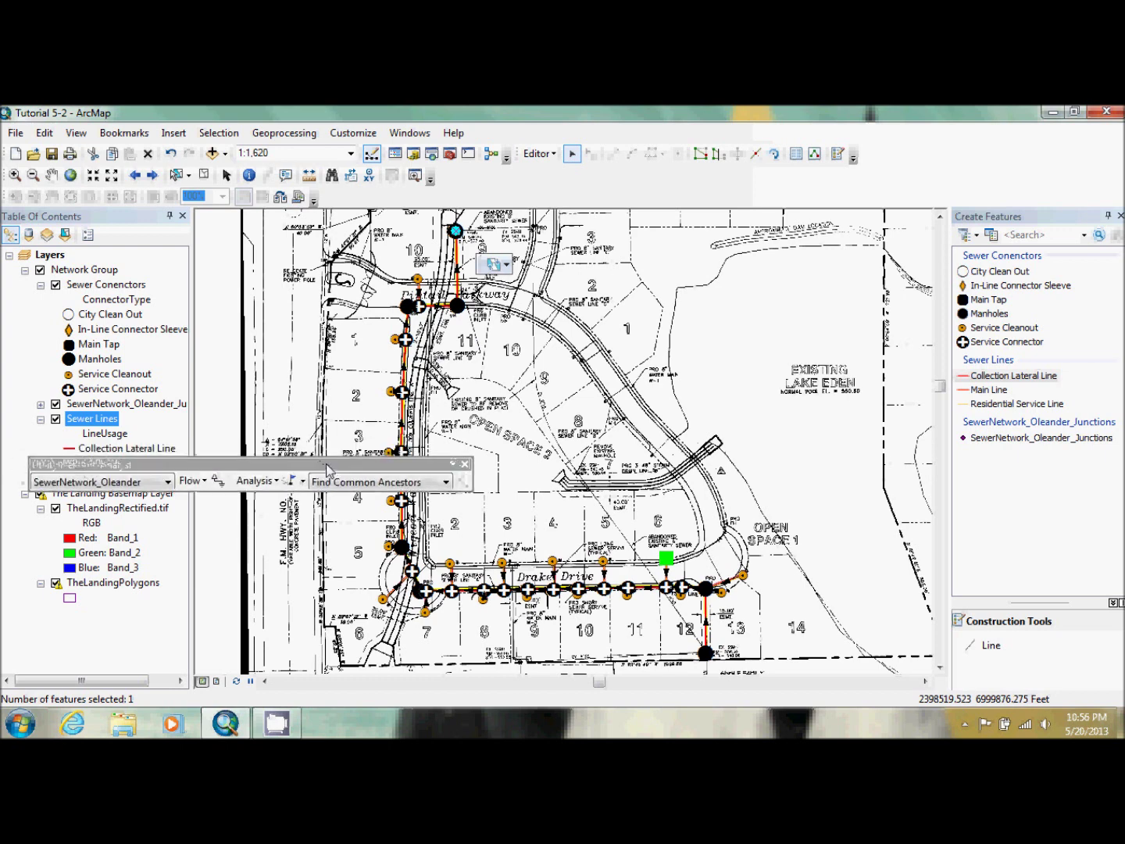
pyautogui.click(369, 485)
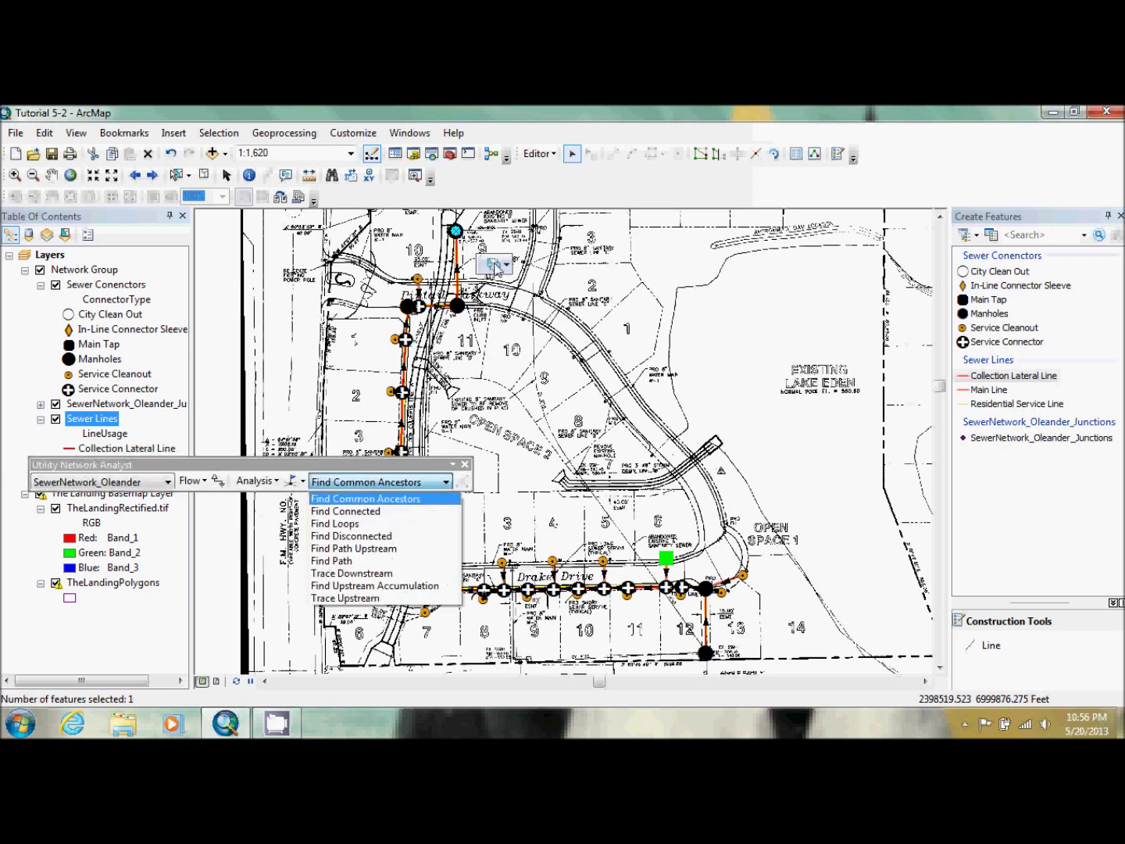
pyautogui.click(383, 574)
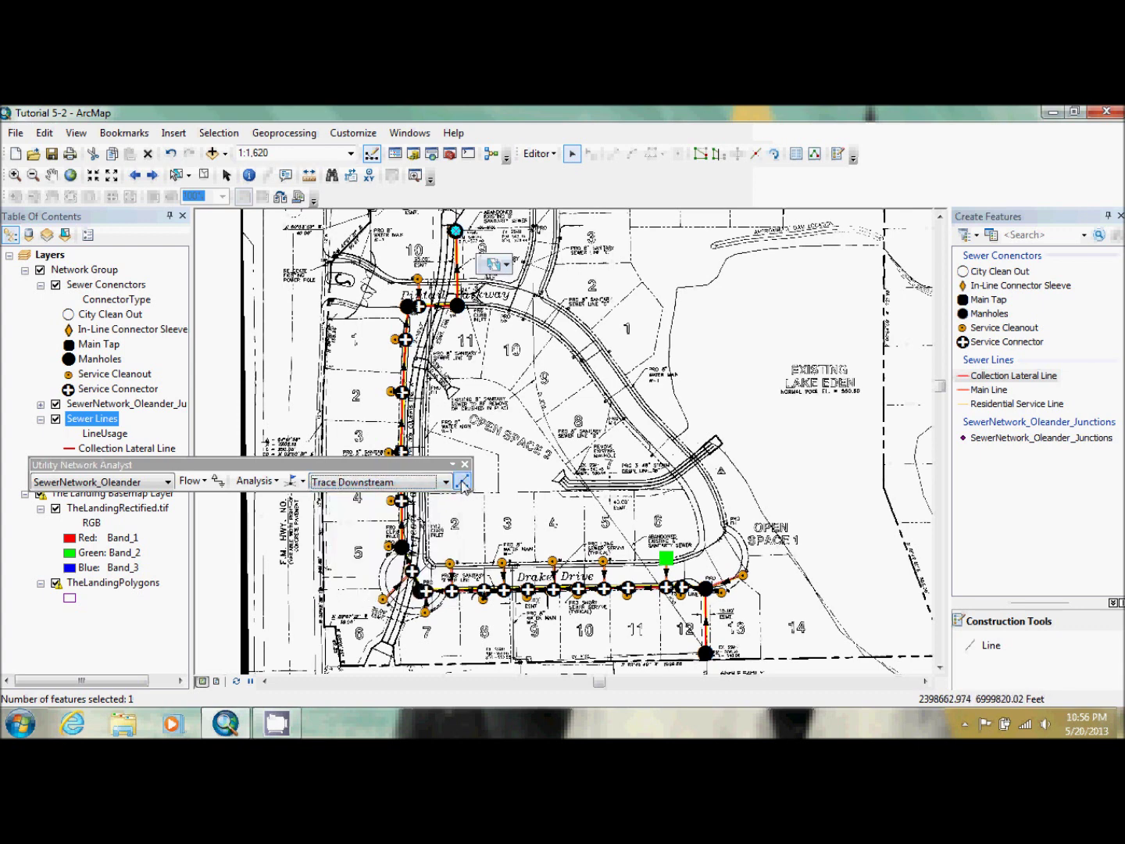
pyautogui.click(463, 483)
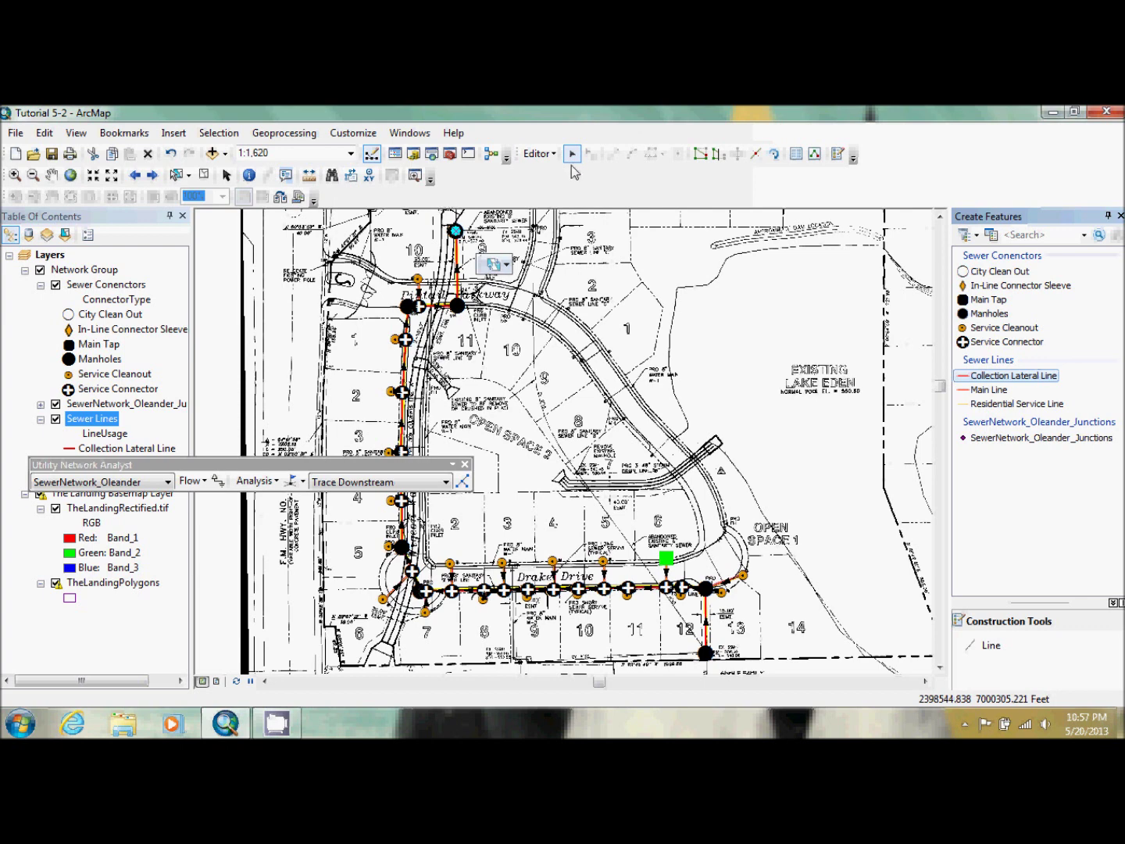
# - Stop the edit session and save the edits
pyautogui.click(539, 152)
pyautogui.click(565, 192)
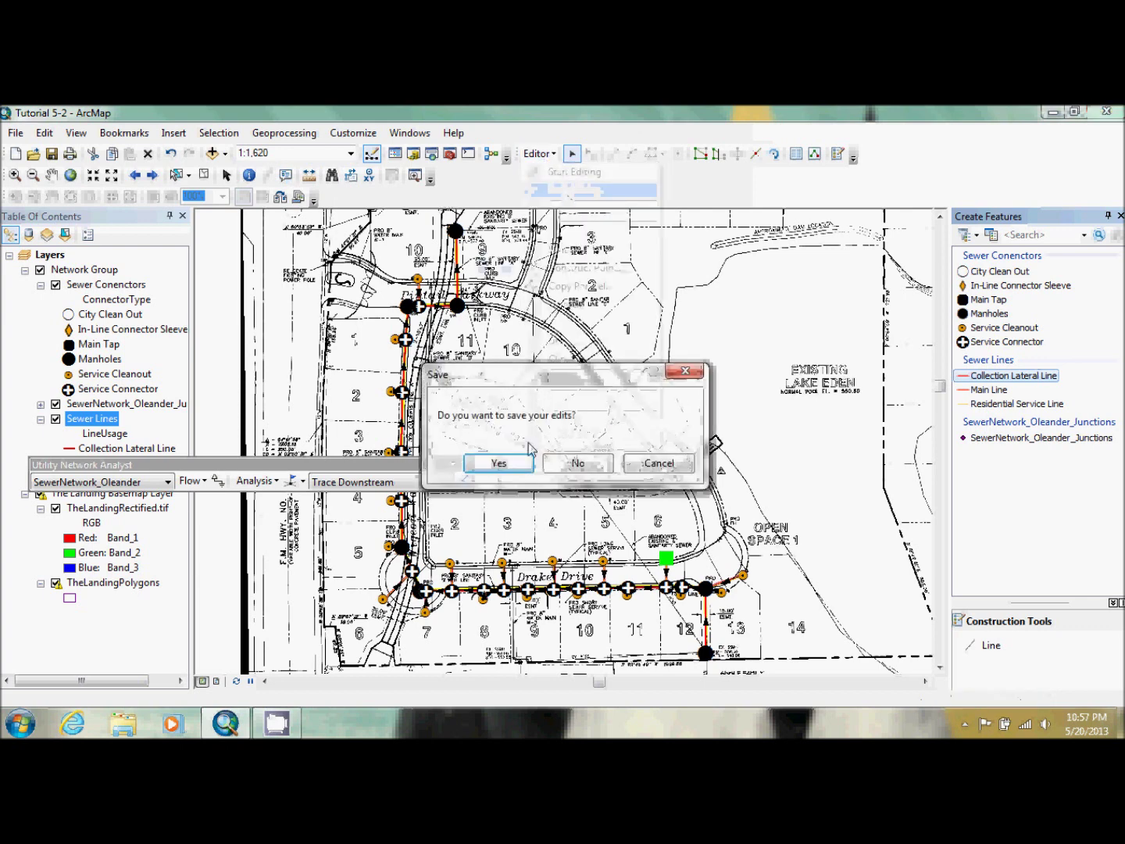
pyautogui.click(522, 465)
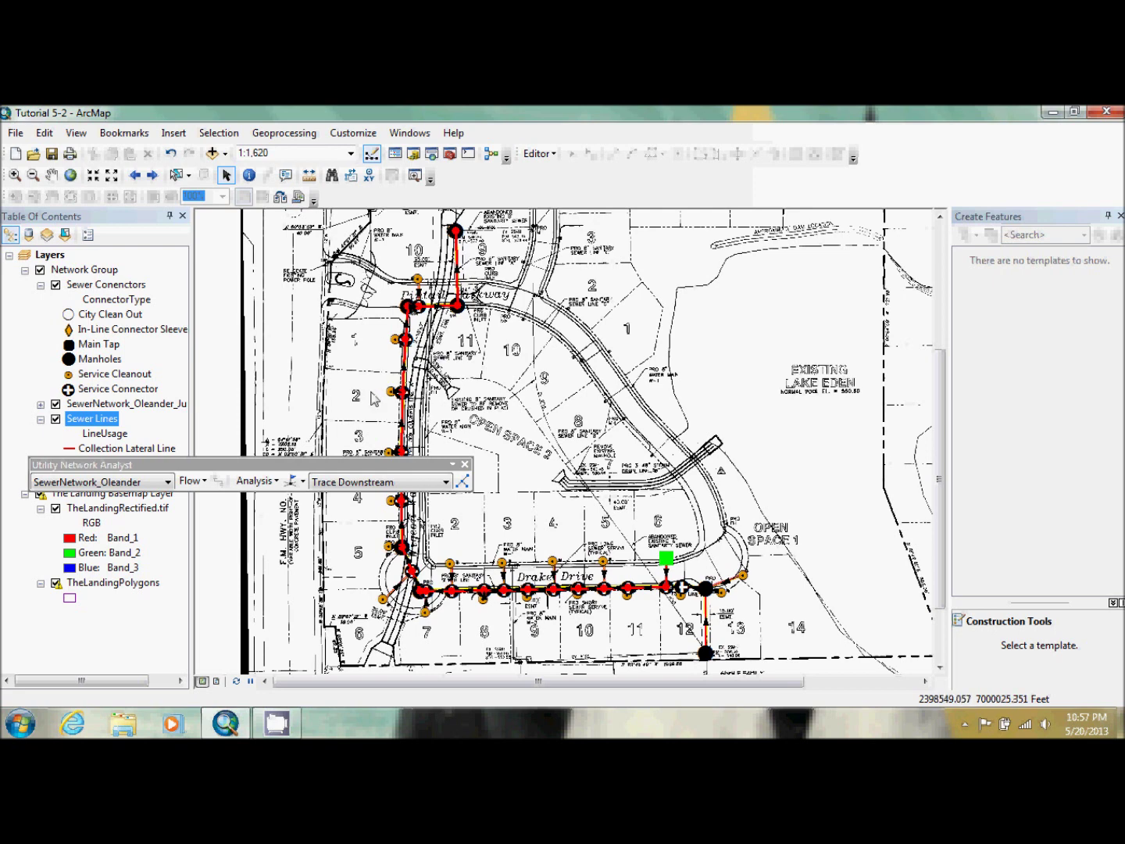
# - Set the network analysis options to return results as a selection and rerun the Trace Downstream task
pyautogui.click(268, 481)
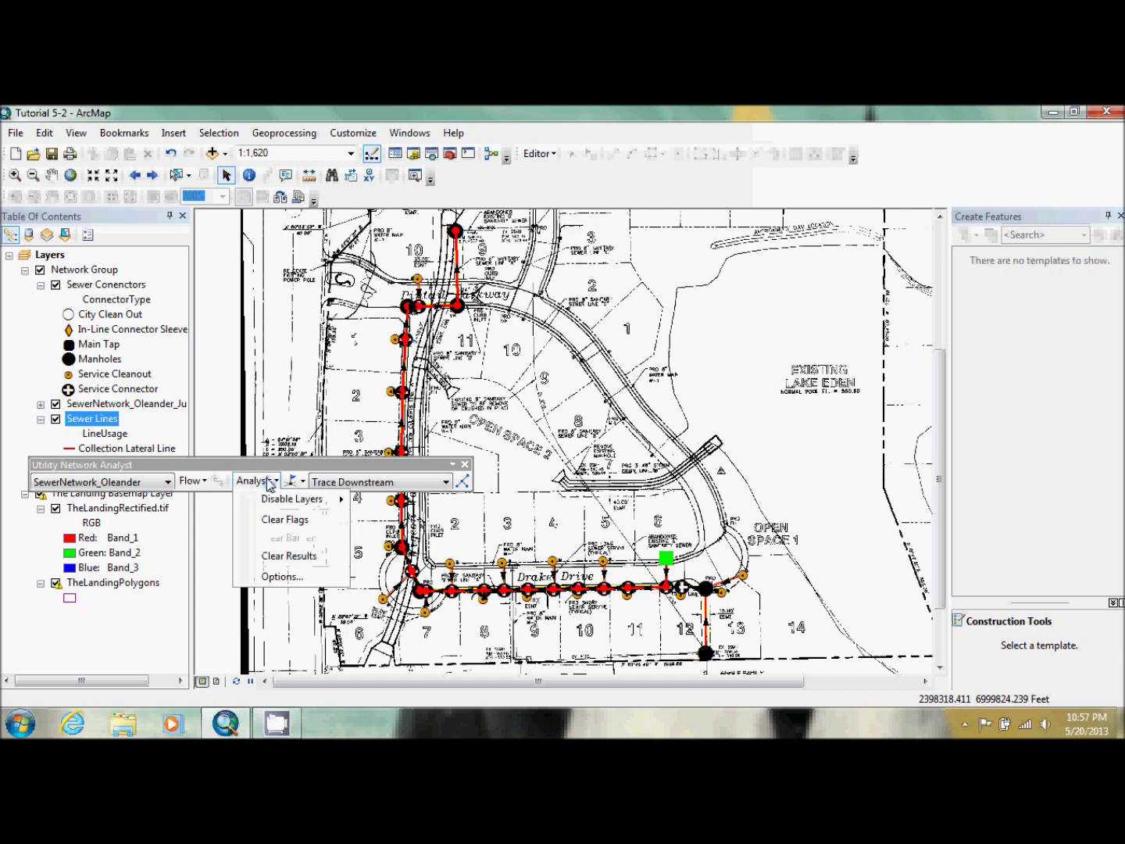
pyautogui.click(287, 576)
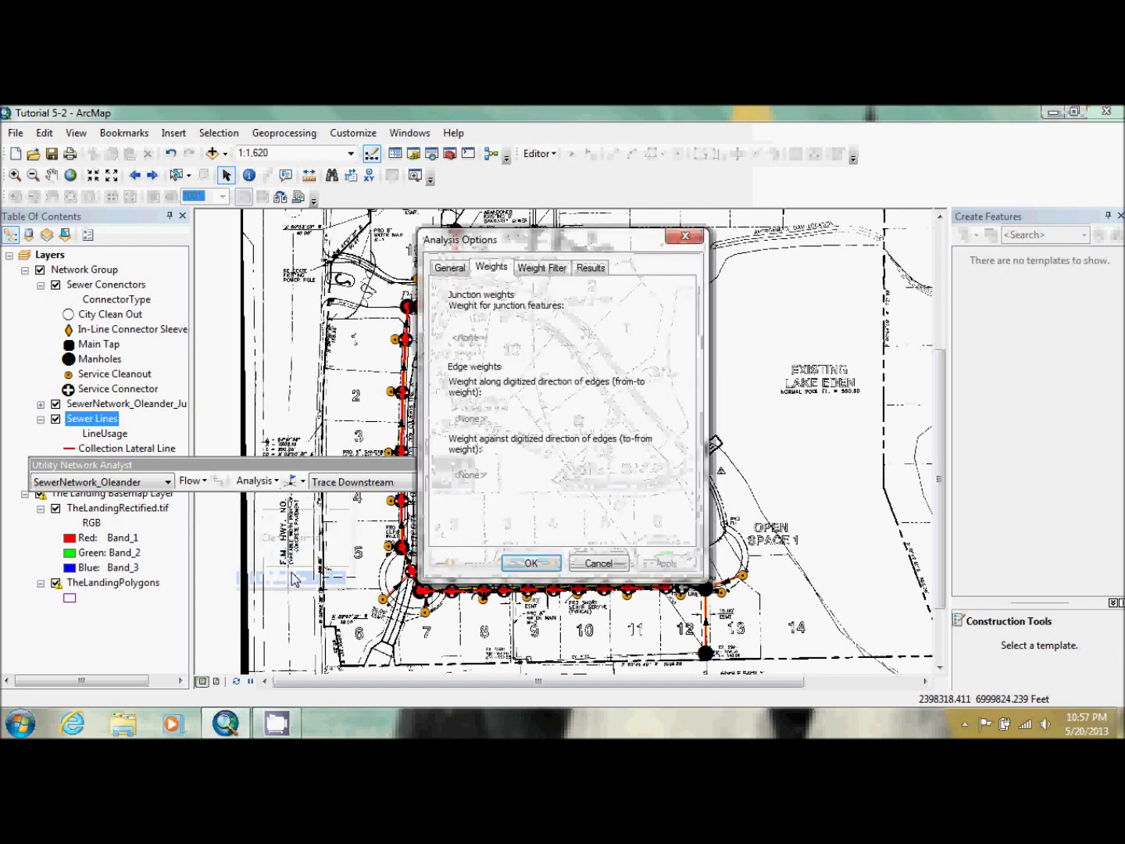
pyautogui.click(601, 267)
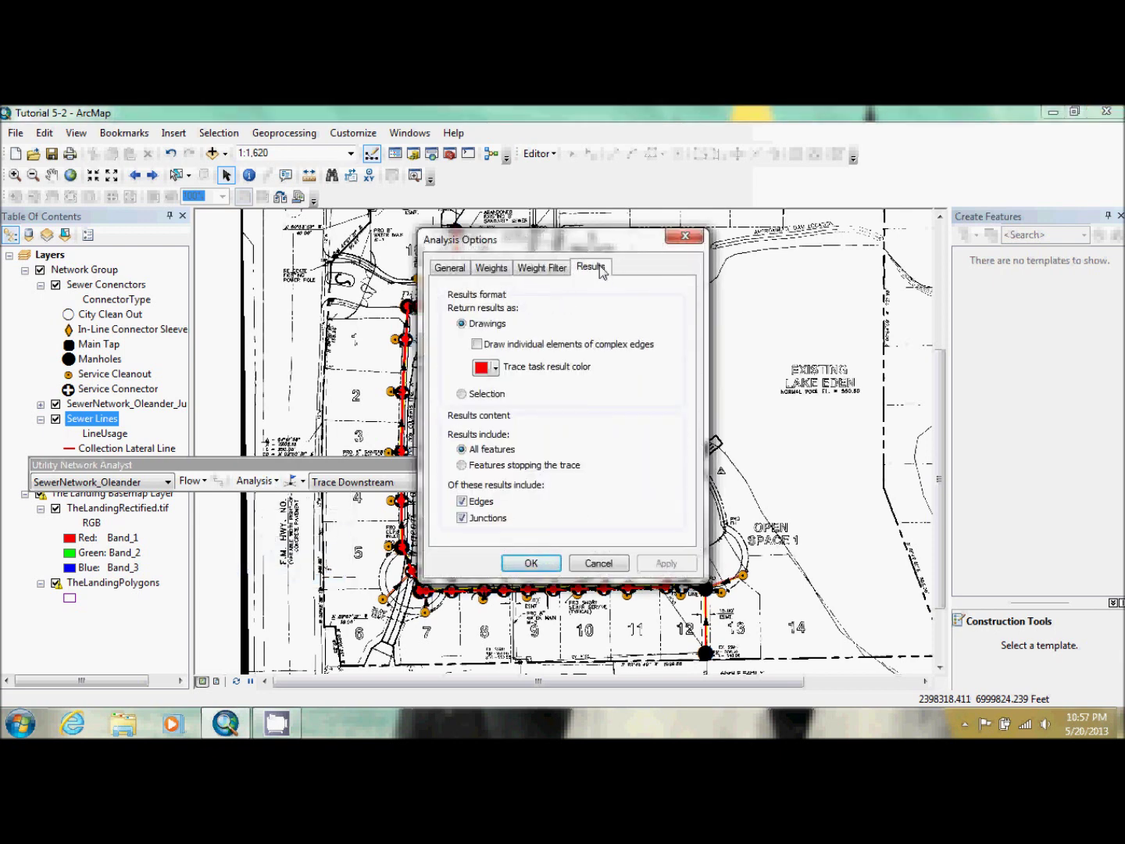
pyautogui.click(495, 368)
pyautogui.click(497, 369)
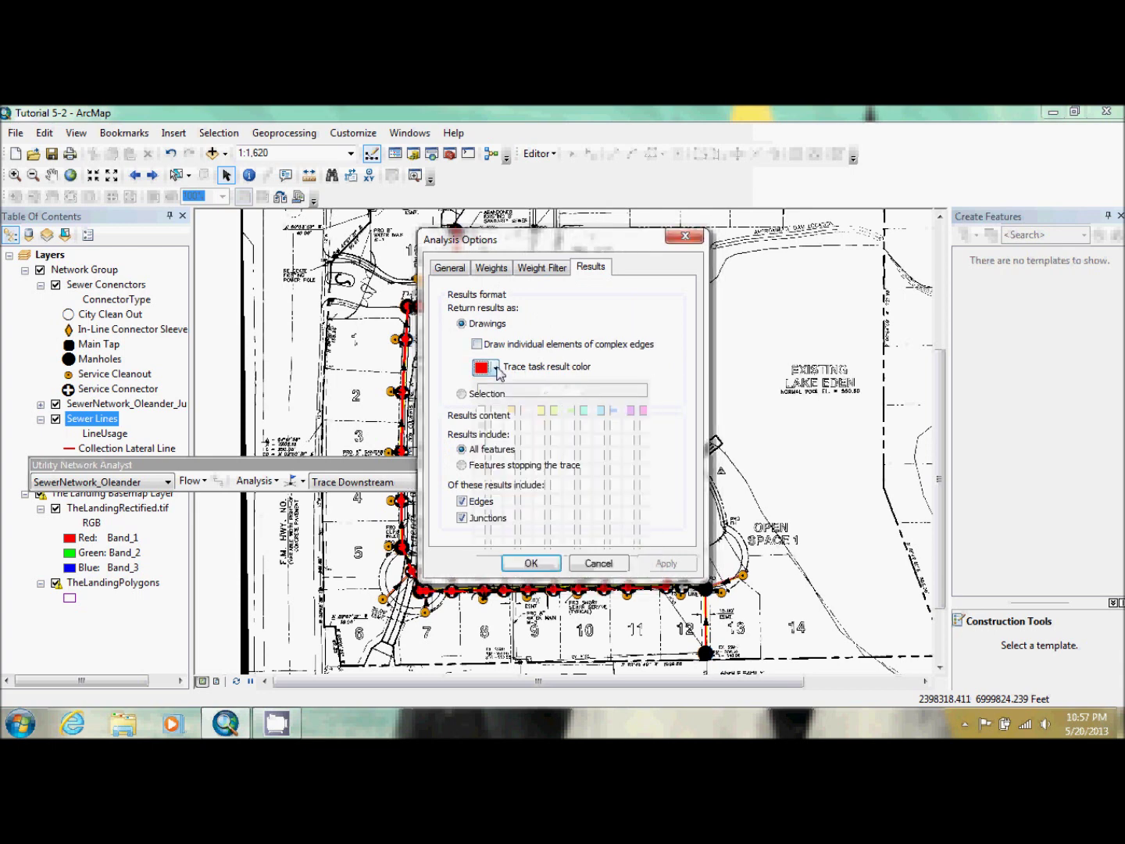
pyautogui.click(462, 394)
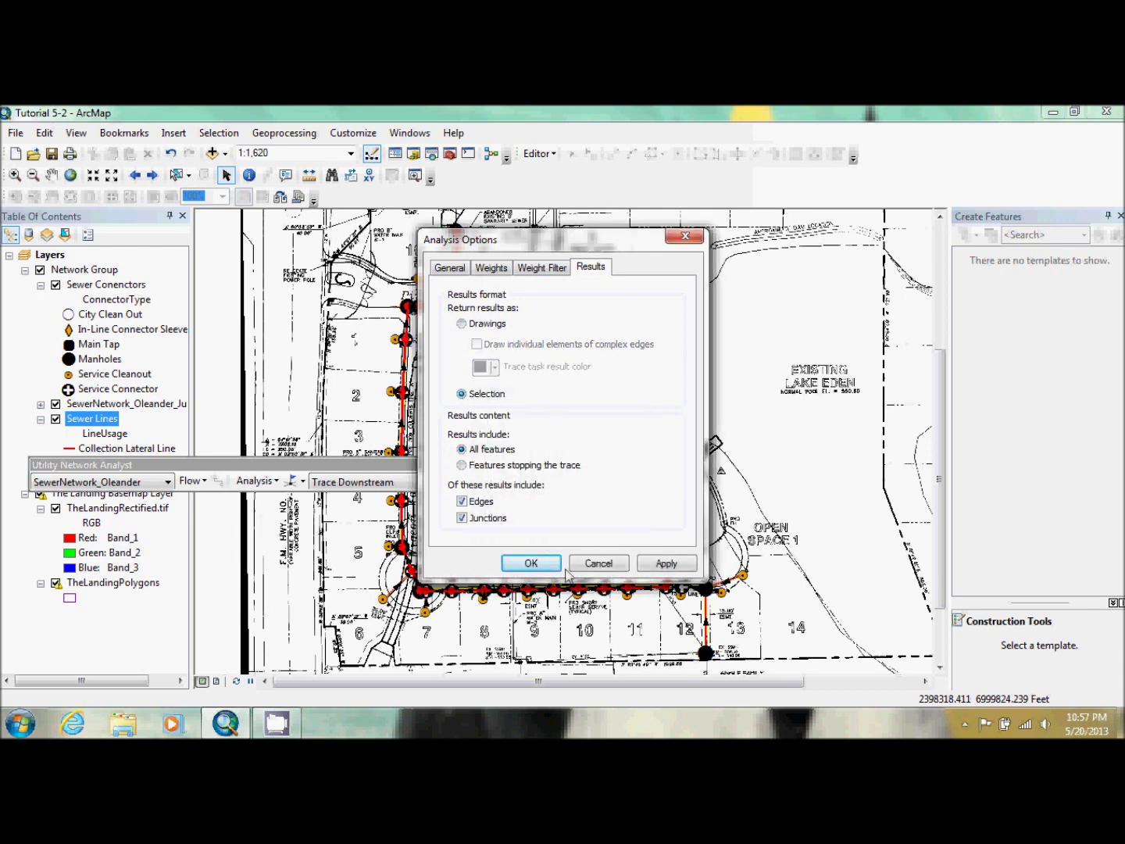
pyautogui.click(537, 566)
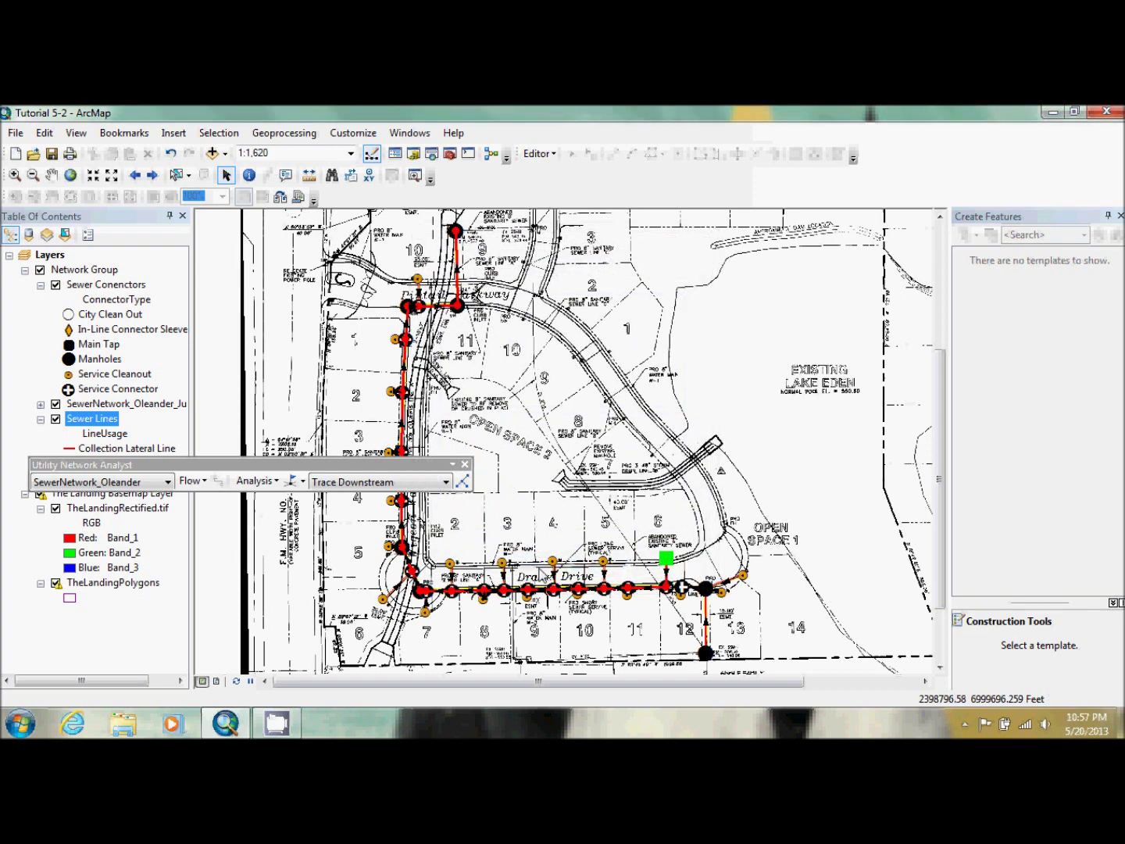
pyautogui.click(461, 484)
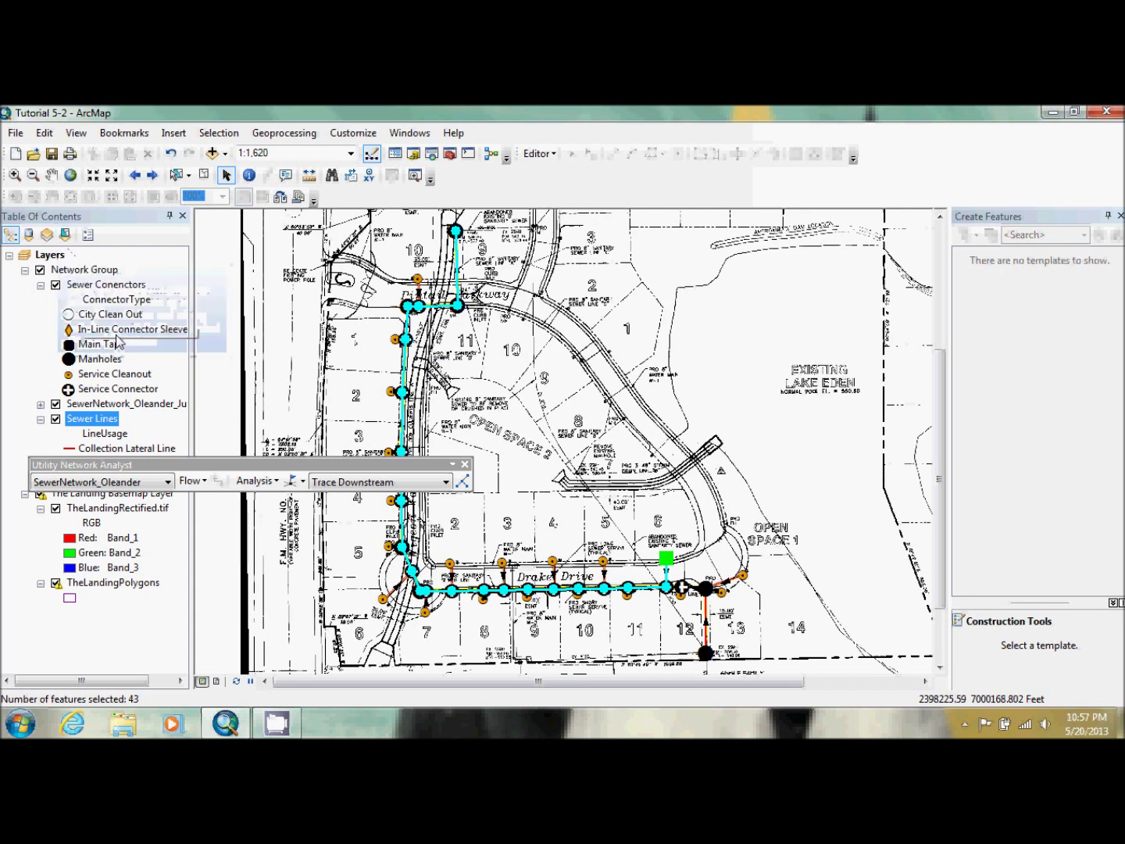
# - Review the traced records in the Sewer Lines attribute table and clear the selected features
pyautogui.moveTo(175, 468); pyautogui.dragTo(351, 362)
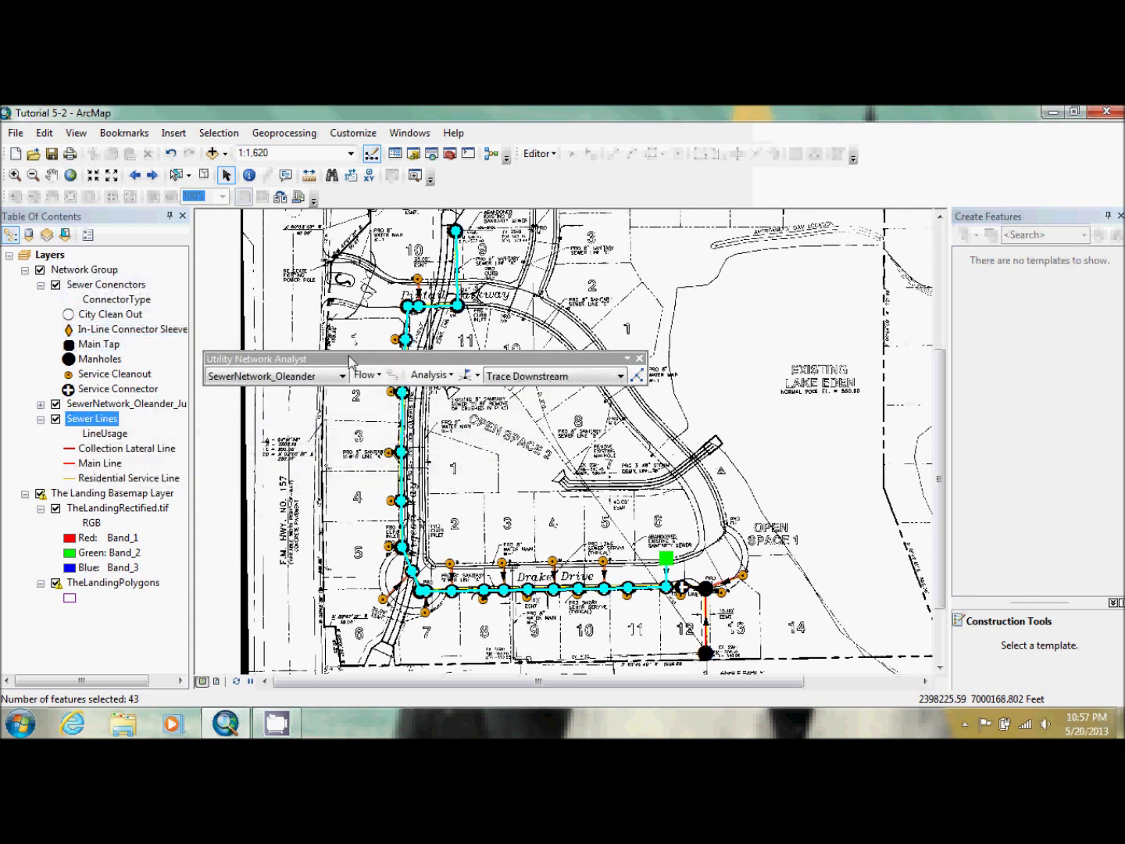
pyautogui.rightClick(101, 426)
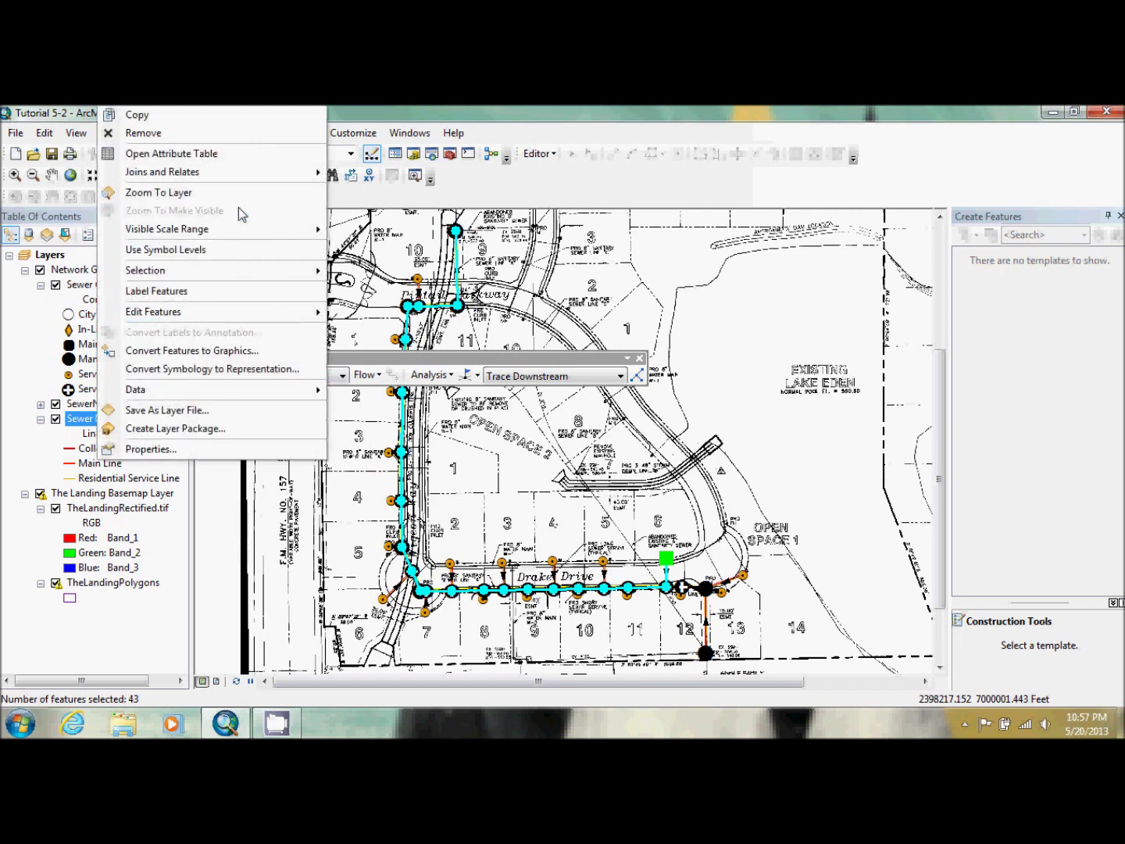
pyautogui.click(229, 154)
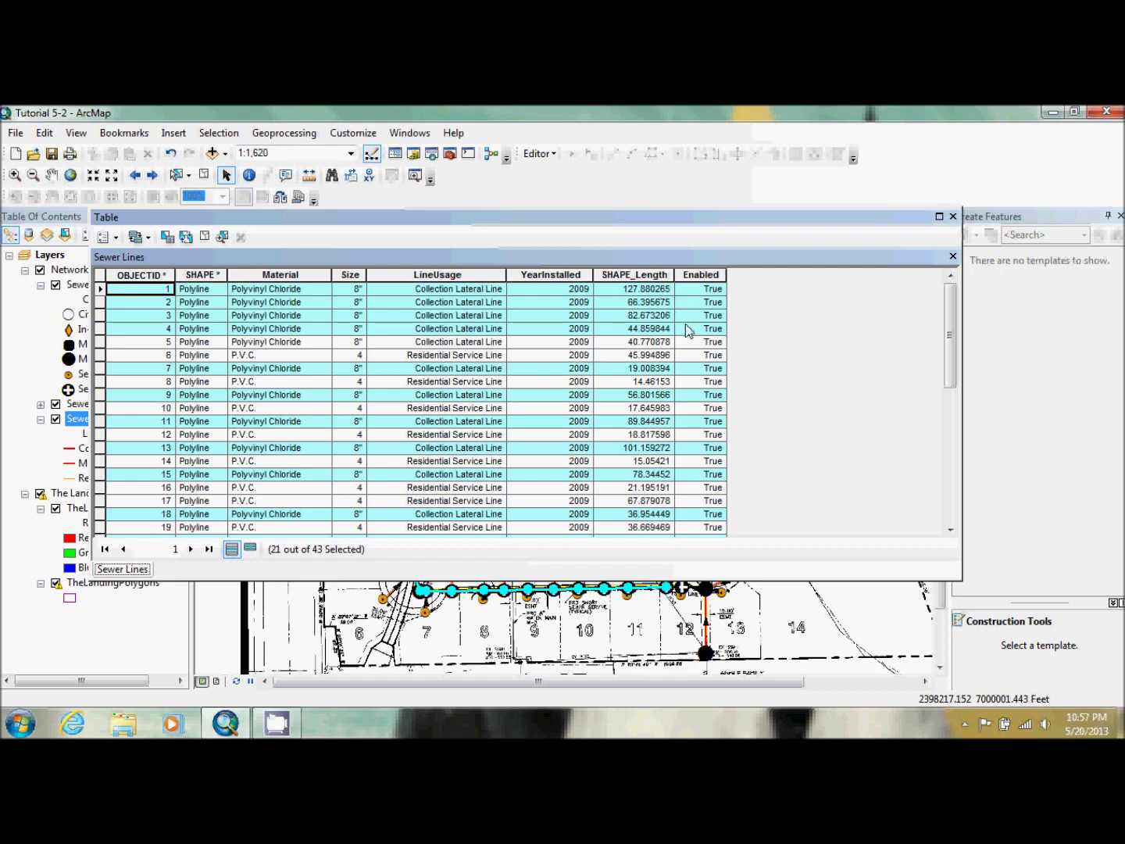
pyautogui.click(953, 216)
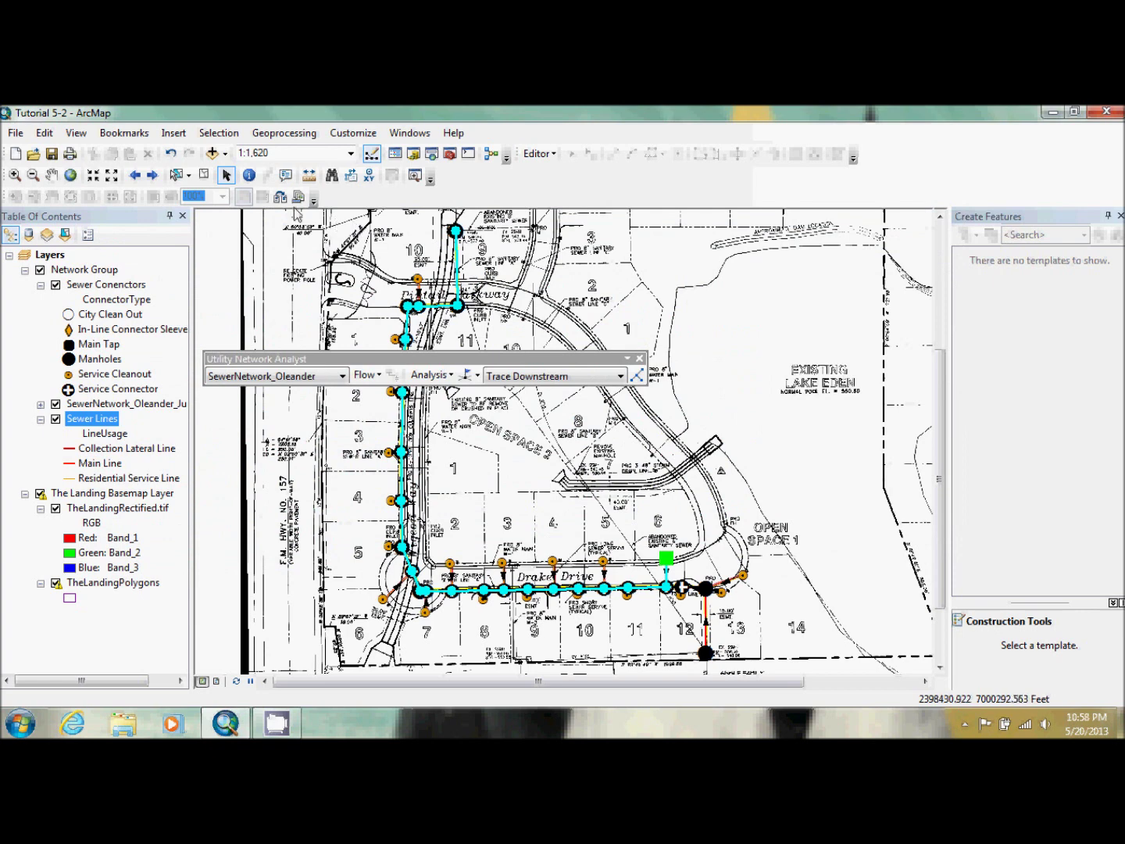
pyautogui.click(207, 174)
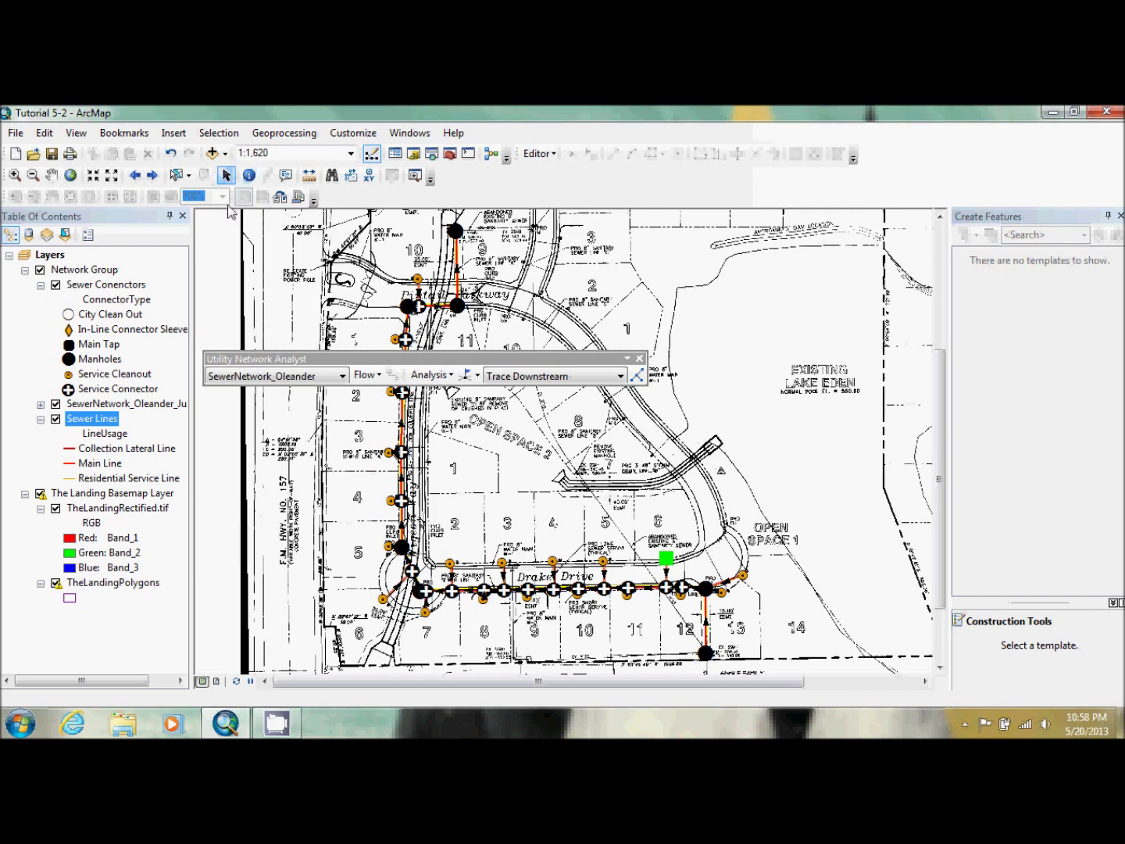
# - Create a new group layer in the Layers data frame and name it Water Utility Group
pyautogui.rightClick(47, 257)
pyautogui.click(82, 281)
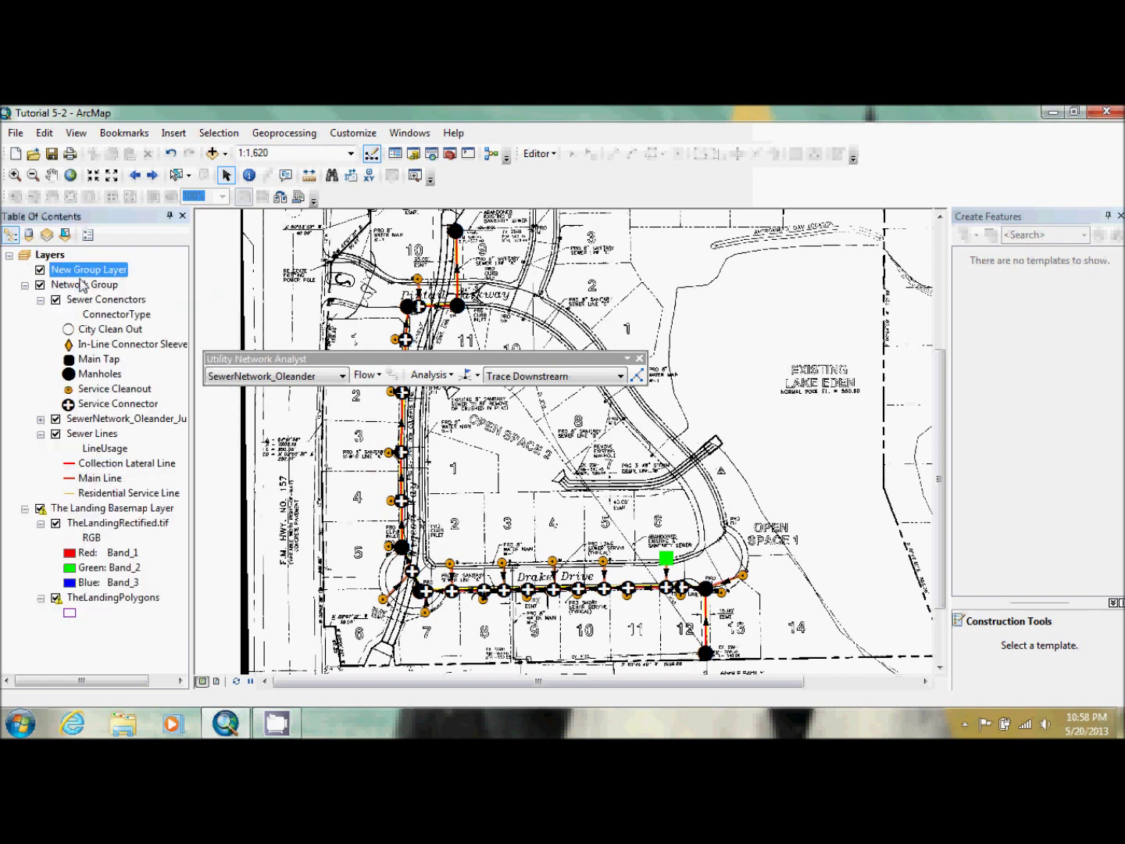
pyautogui.click(96, 272)
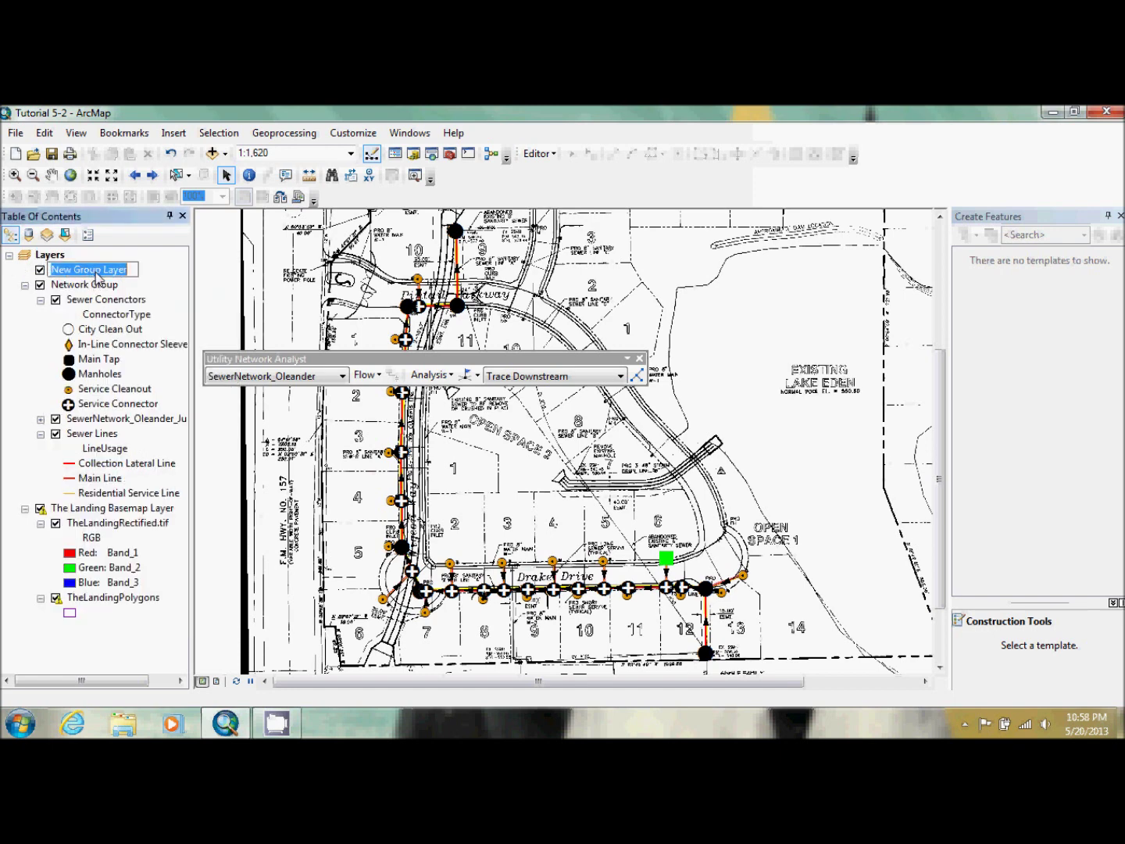
pyautogui.write('Wa')
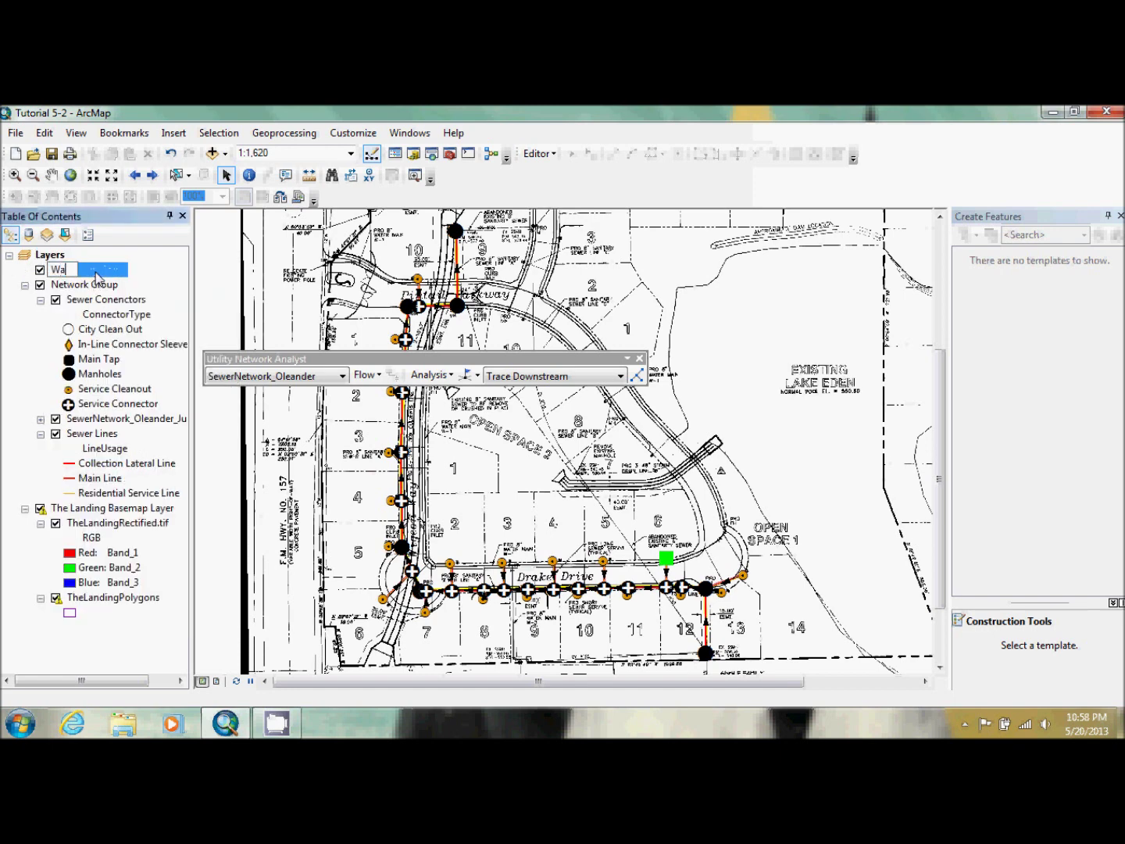
pyautogui.write('ter Utility Group')
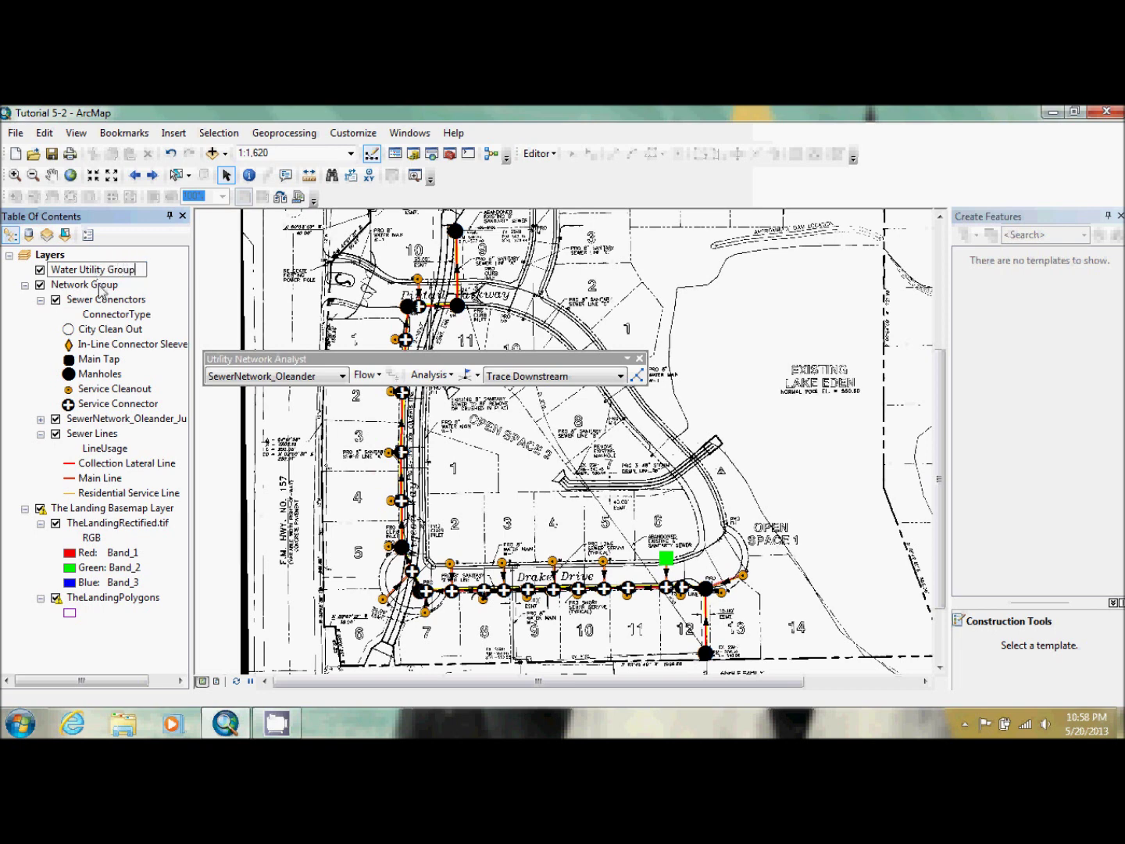
pyautogui.press('Return')
# - Add the WaterDistribution dataset from Geometric Networks.mdb to the Water Utility Group layer
pyautogui.rightClick(108, 275)
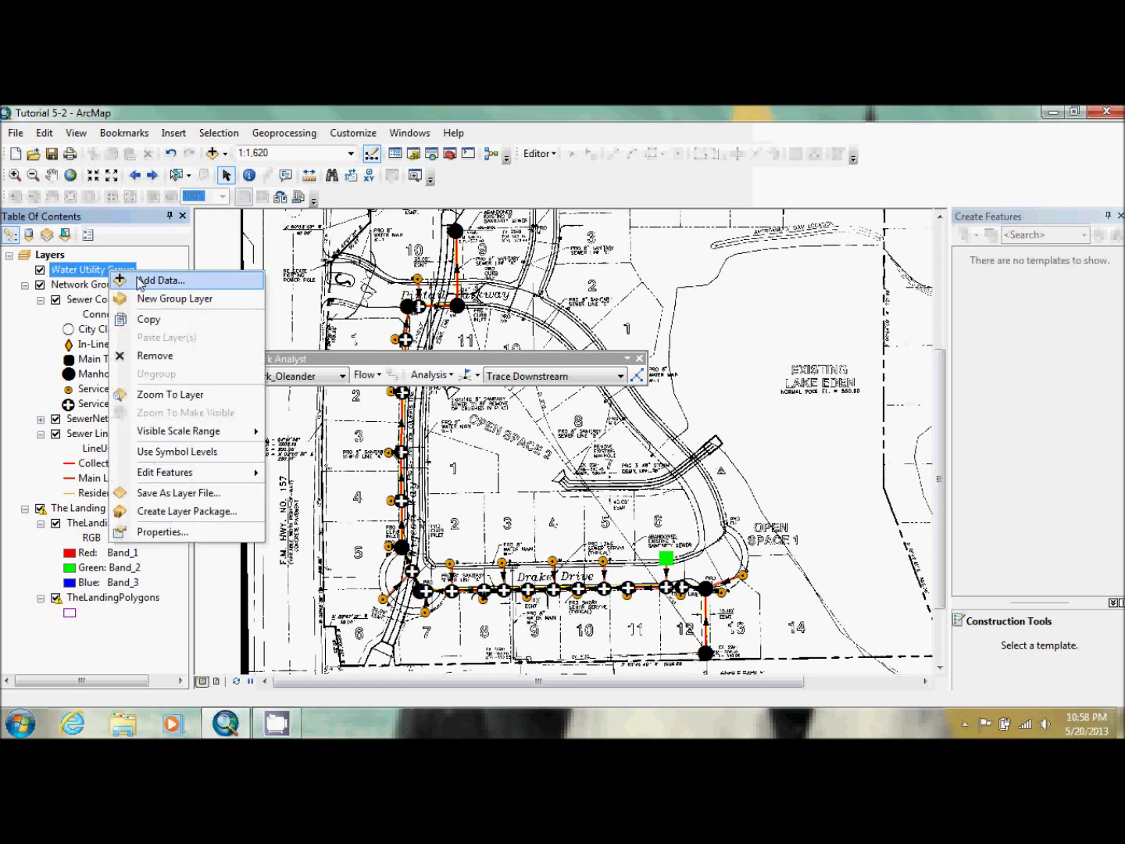
pyautogui.click(155, 279)
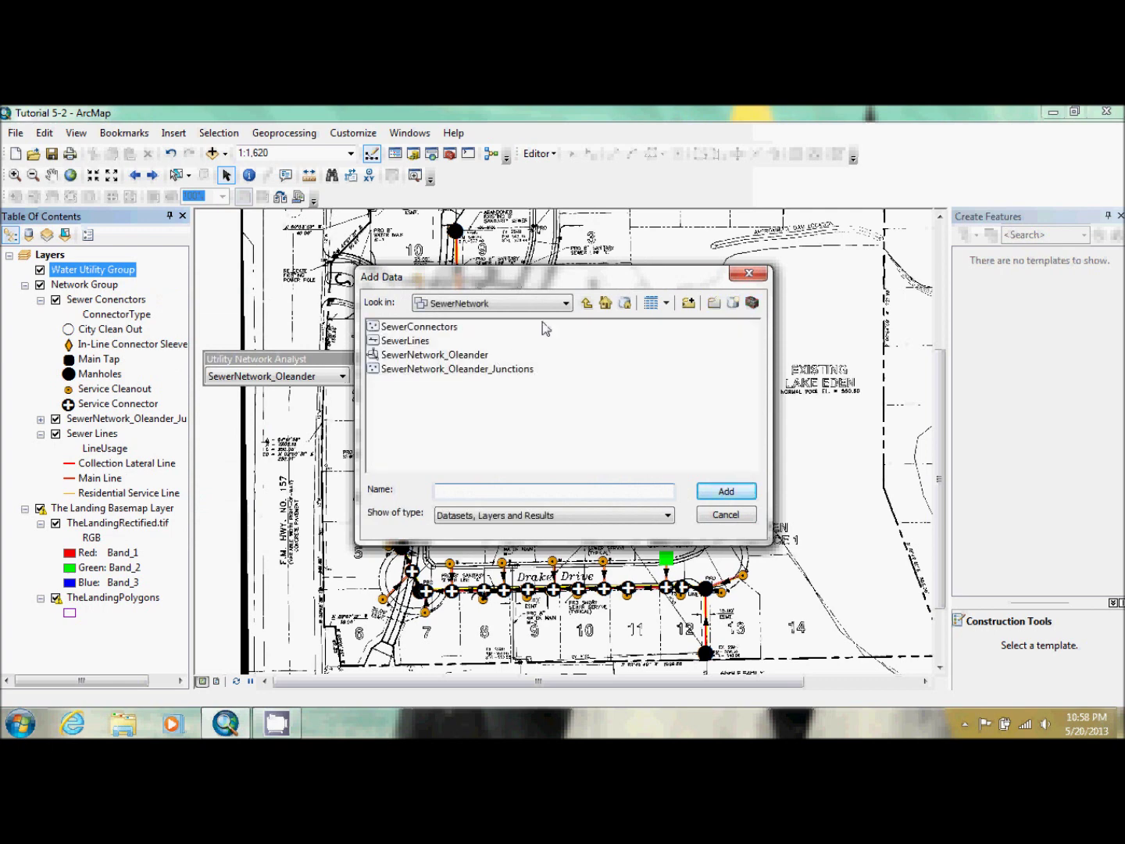
pyautogui.click(585, 305)
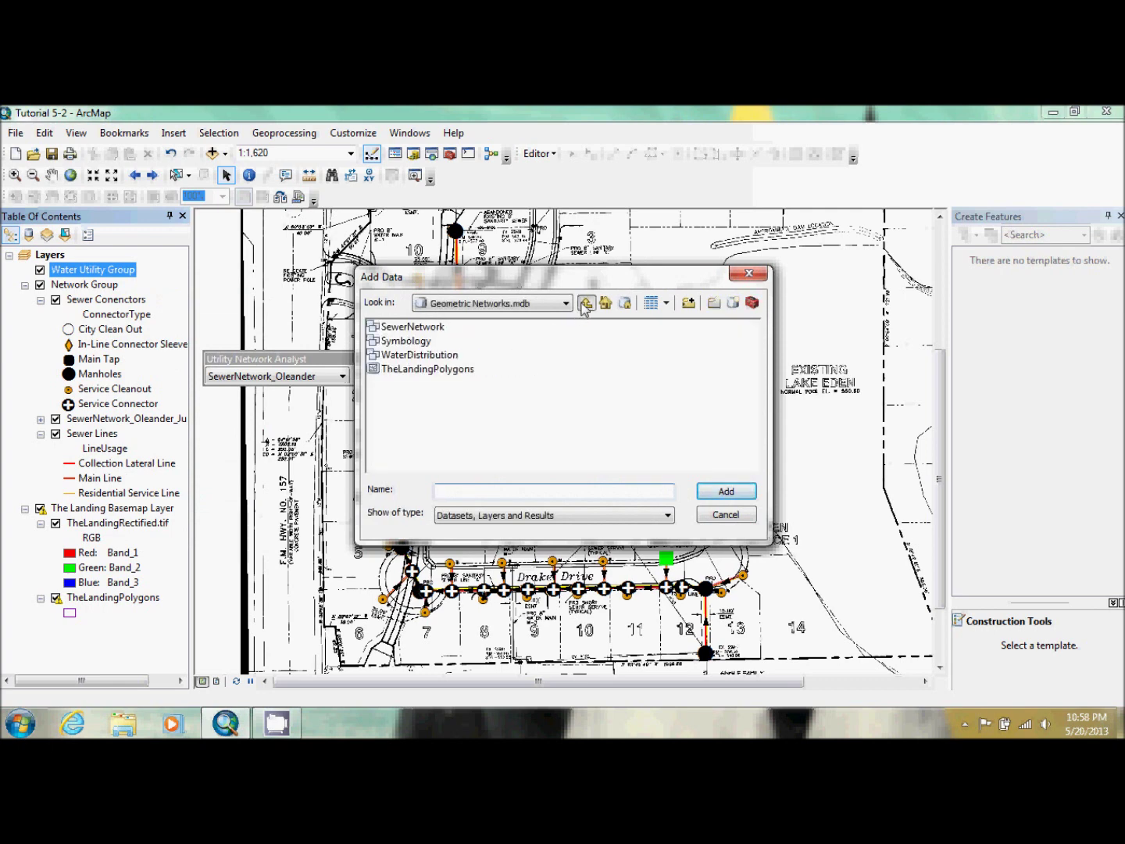
pyautogui.click(422, 355)
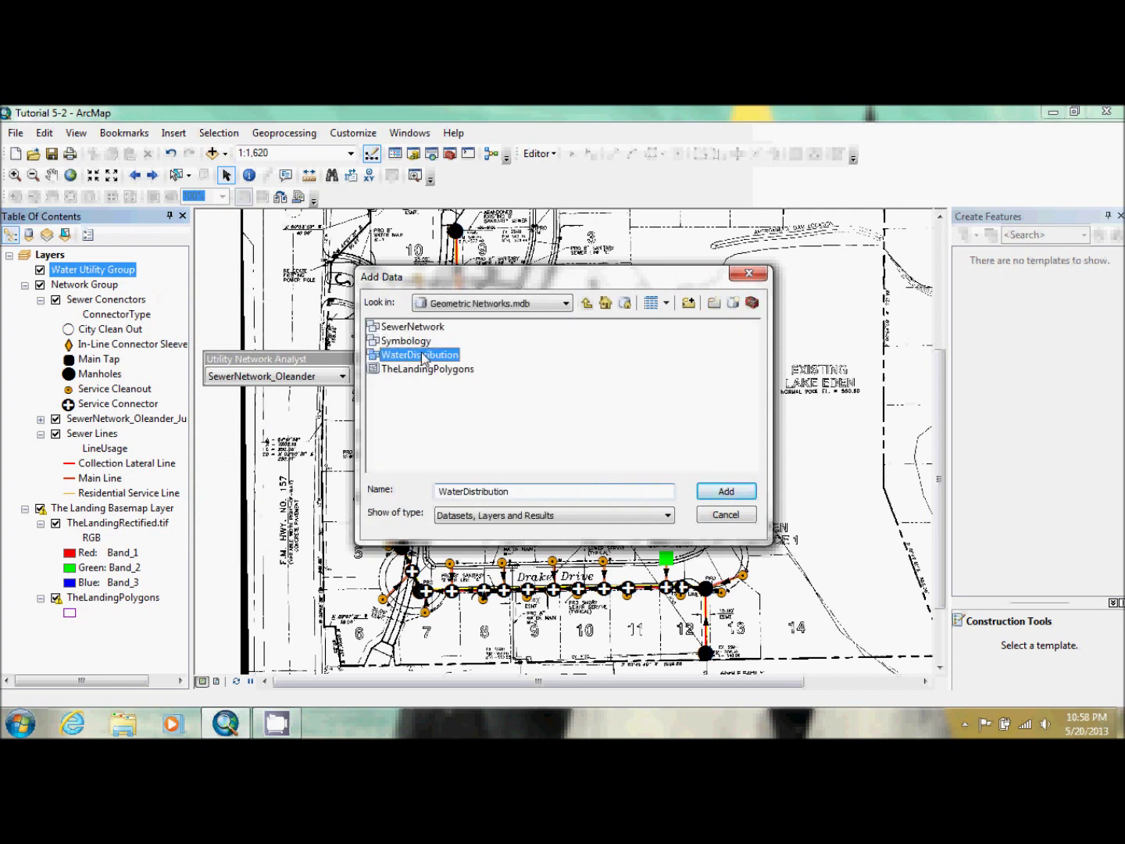
pyautogui.click(730, 491)
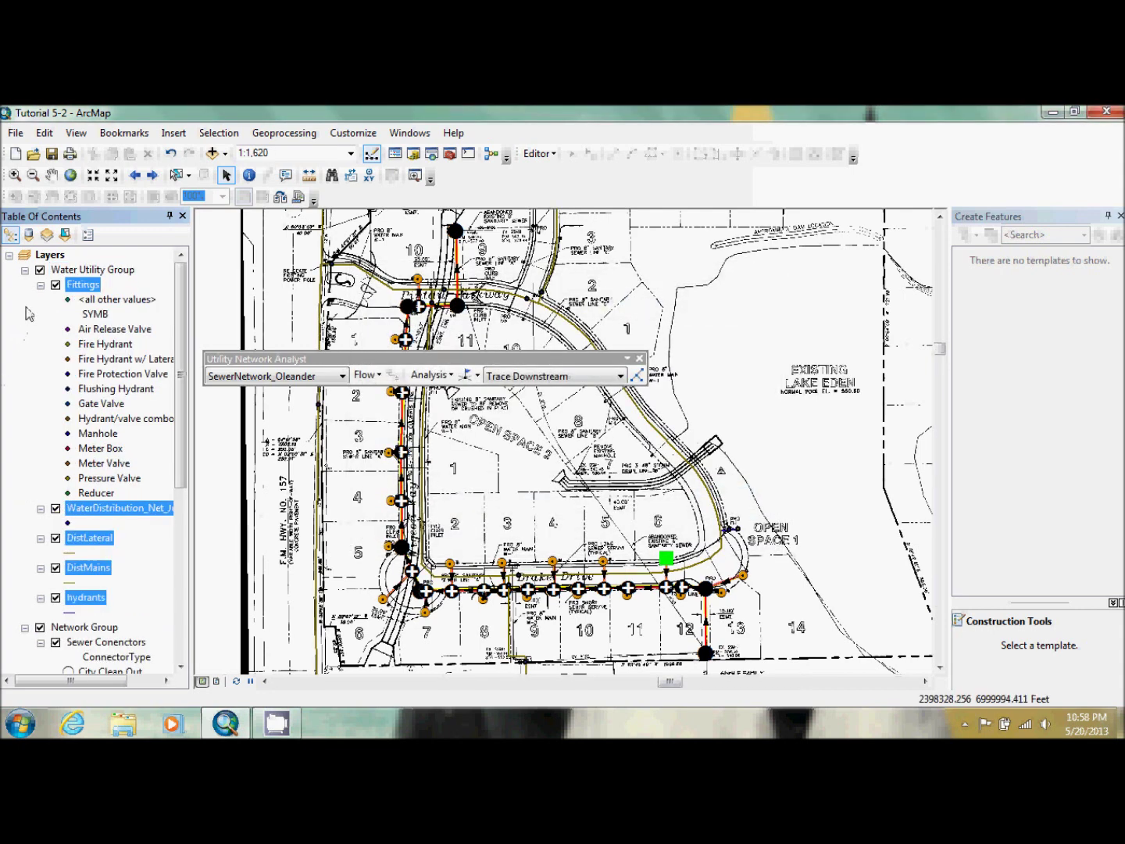
# - Hide and collapse the Network Group and The Landing Basemap Layer, and collapse the Fittings legend
pyautogui.click(40, 286)
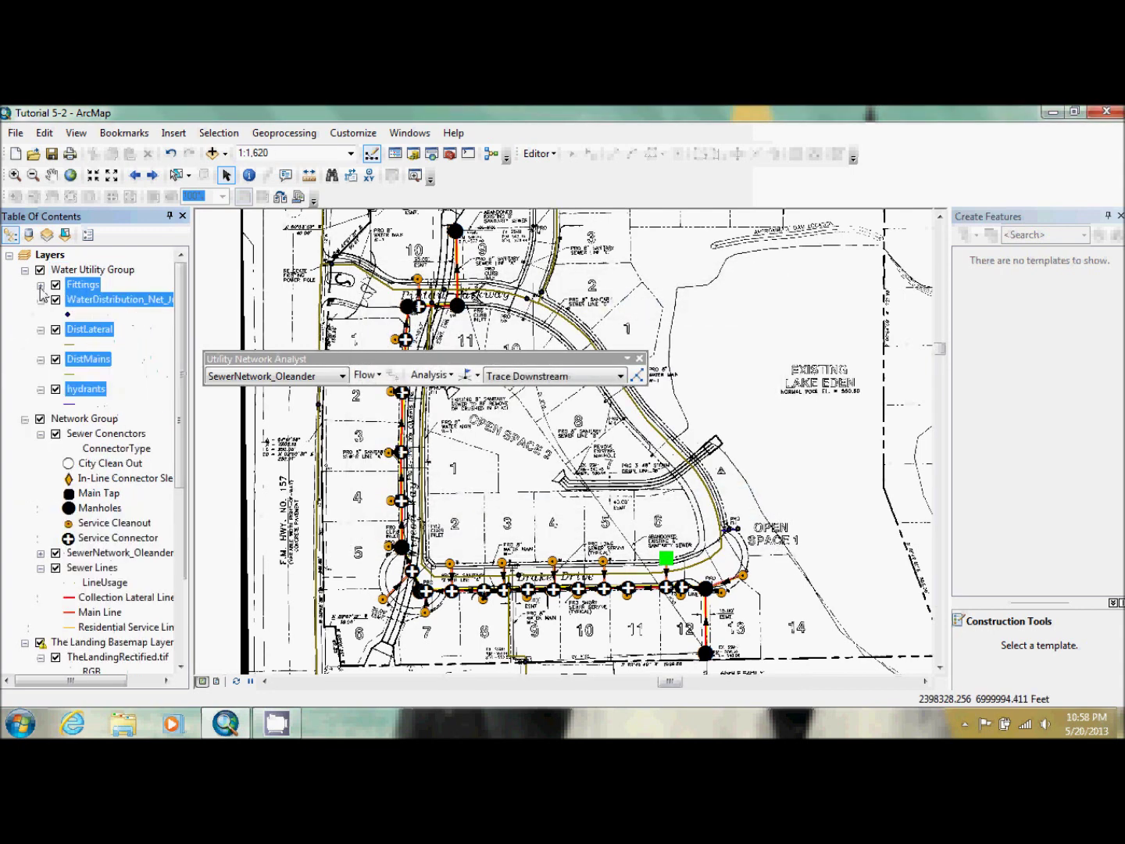
pyautogui.click(39, 419)
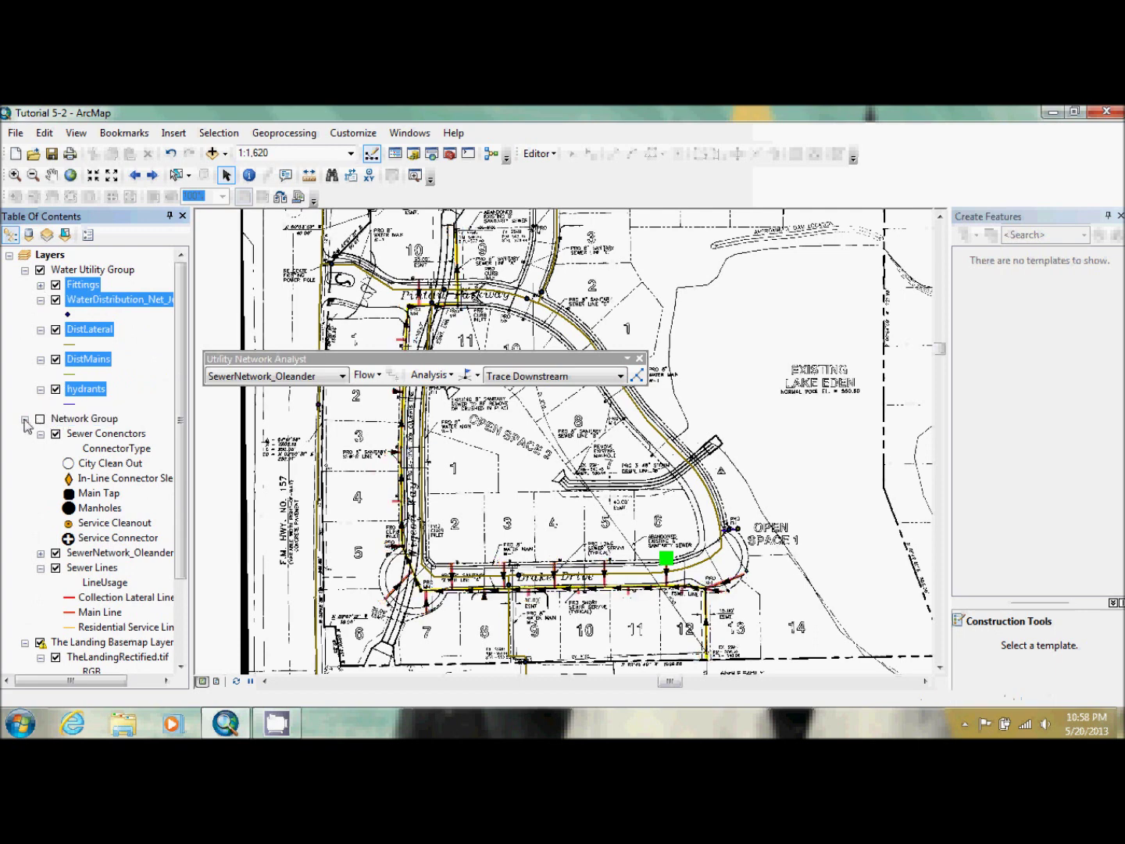
pyautogui.click(25, 419)
pyautogui.click(39, 433)
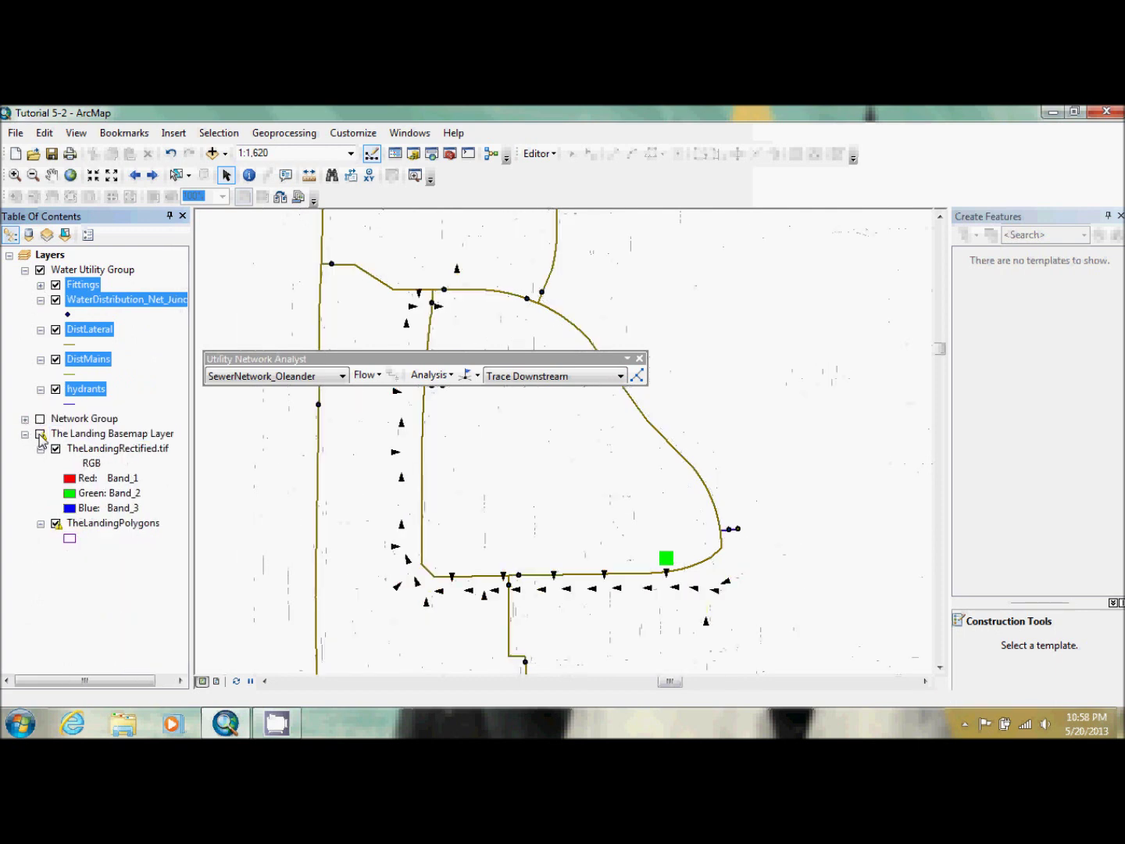
pyautogui.click(24, 434)
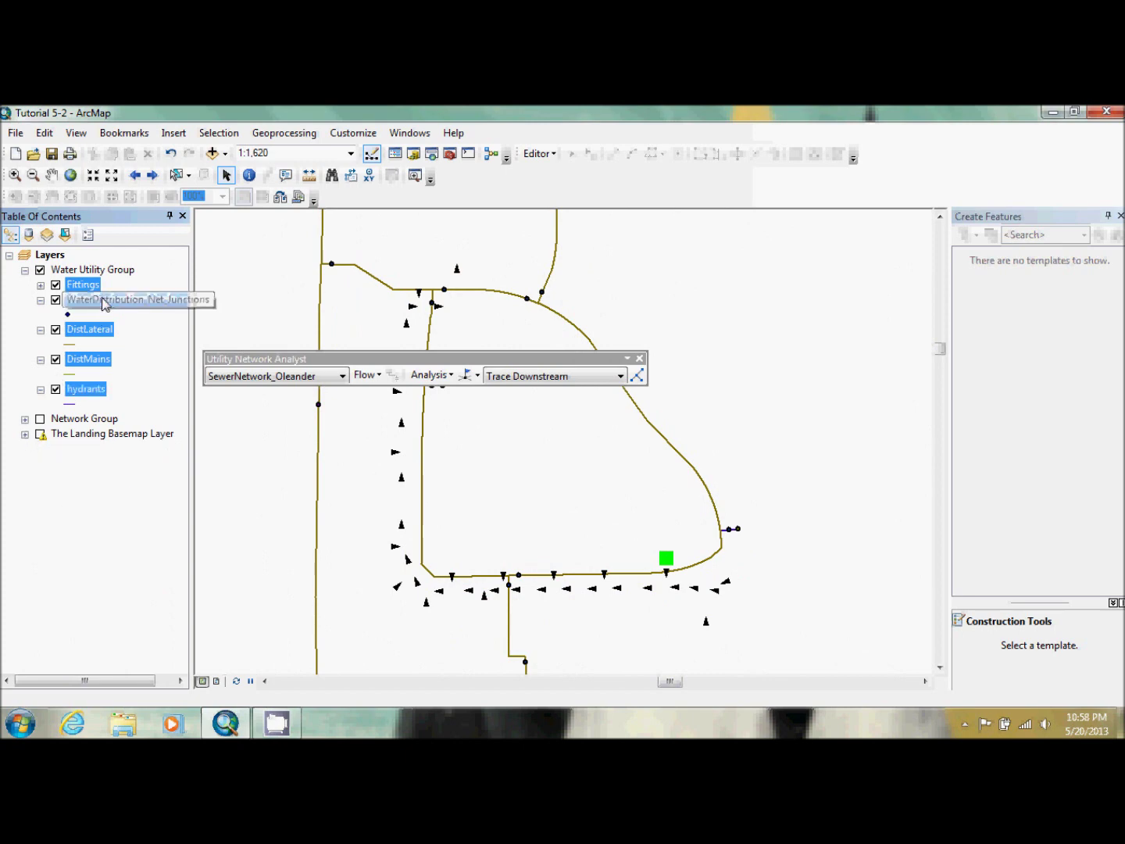
# - Clear the trace flags from the sewer network and refresh the map
pyautogui.click(452, 375)
pyautogui.click(455, 414)
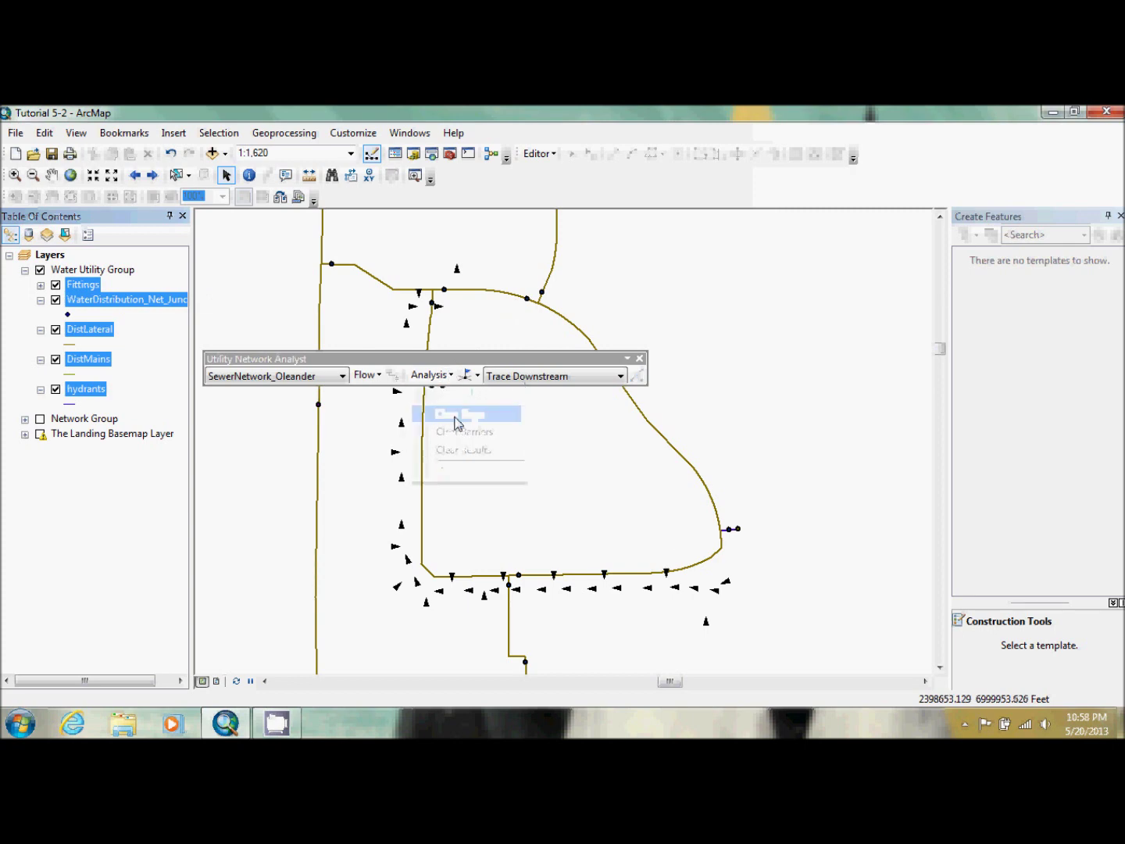
pyautogui.click(451, 377)
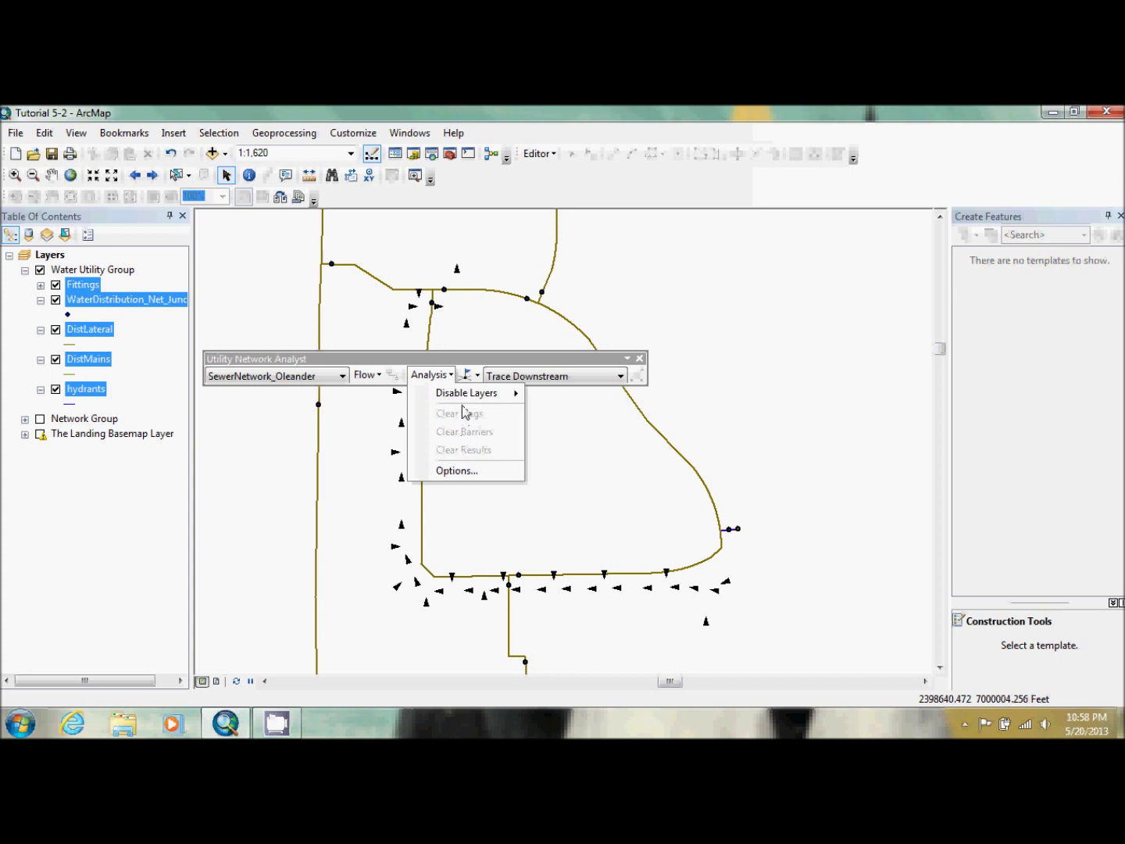
pyautogui.click(241, 687)
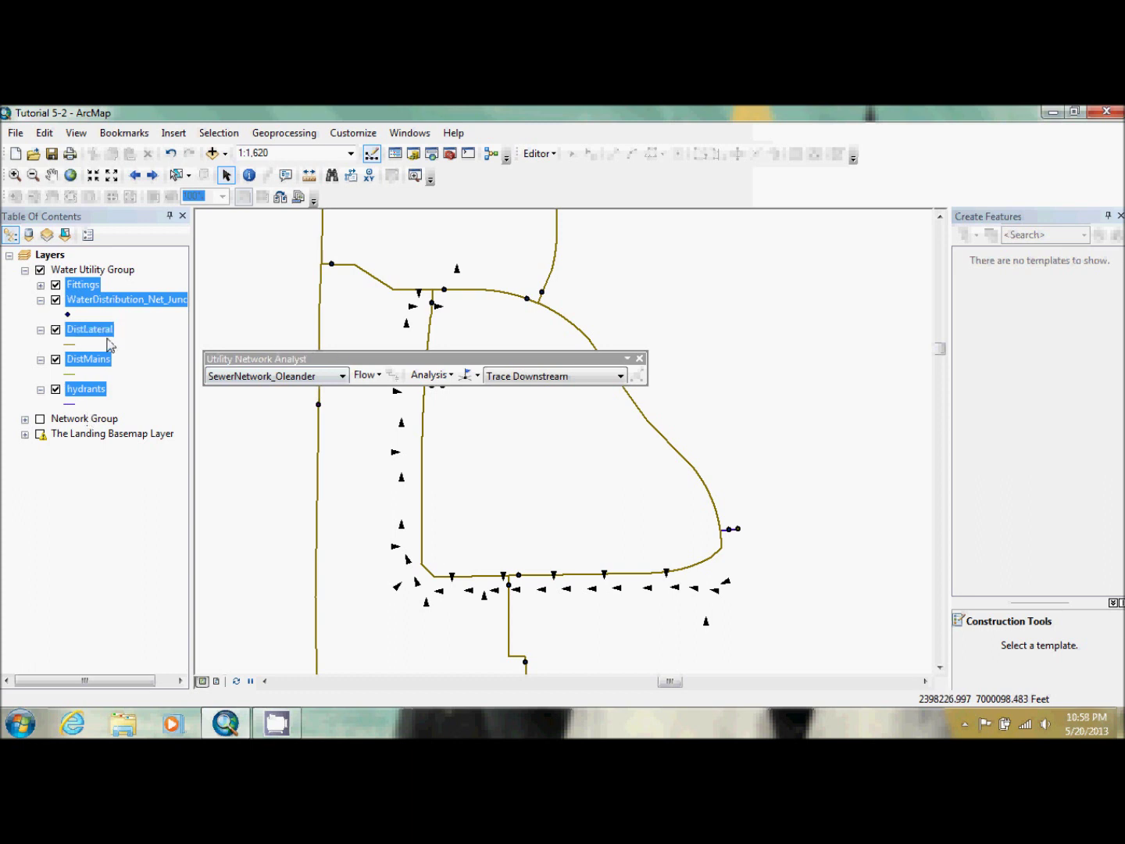
# - Load the Water1 place file from the Bookmarks folder into the map's bookmarks
pyautogui.click(115, 137)
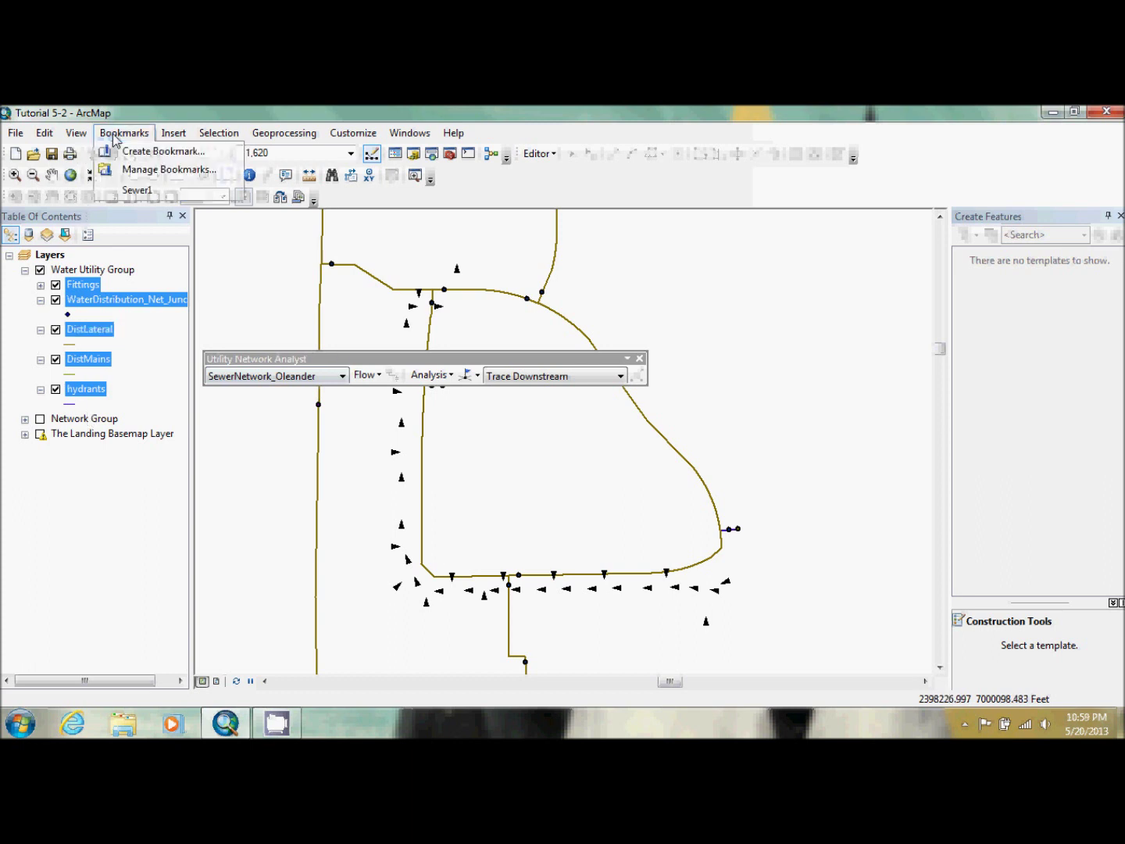
pyautogui.click(169, 170)
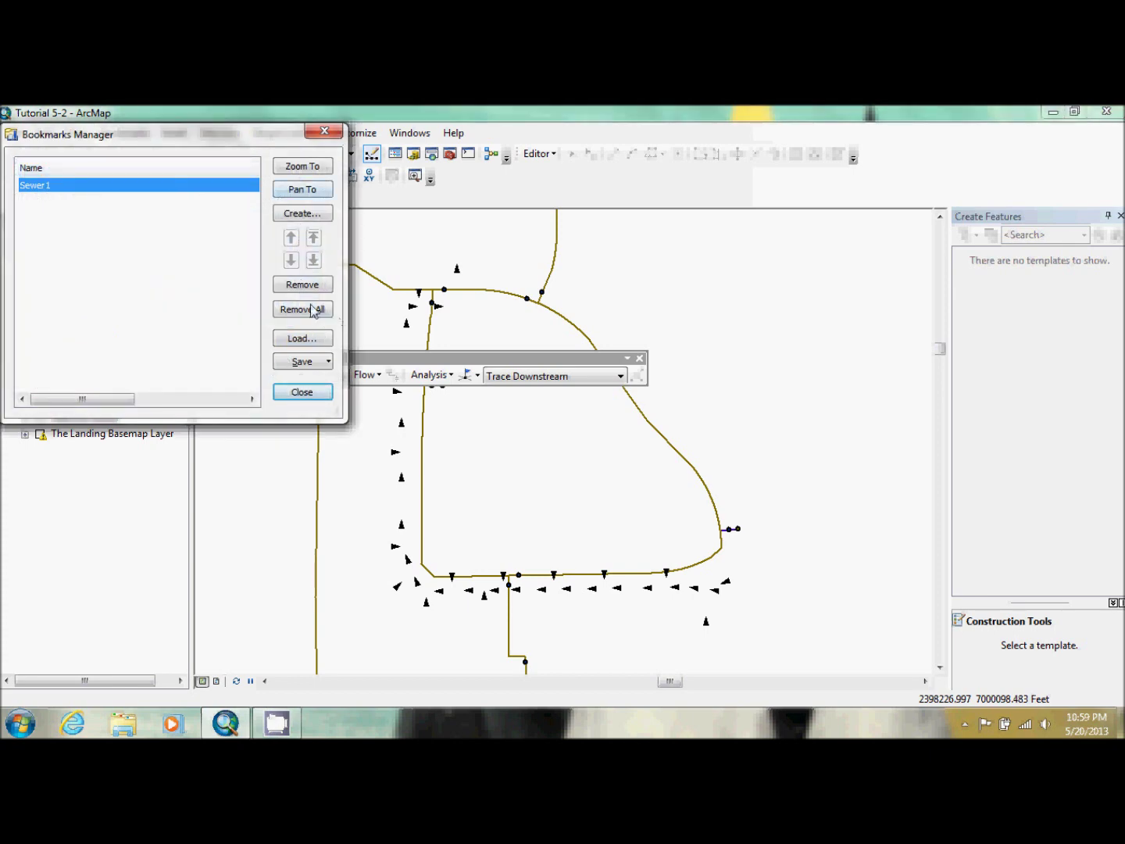
pyautogui.click(306, 337)
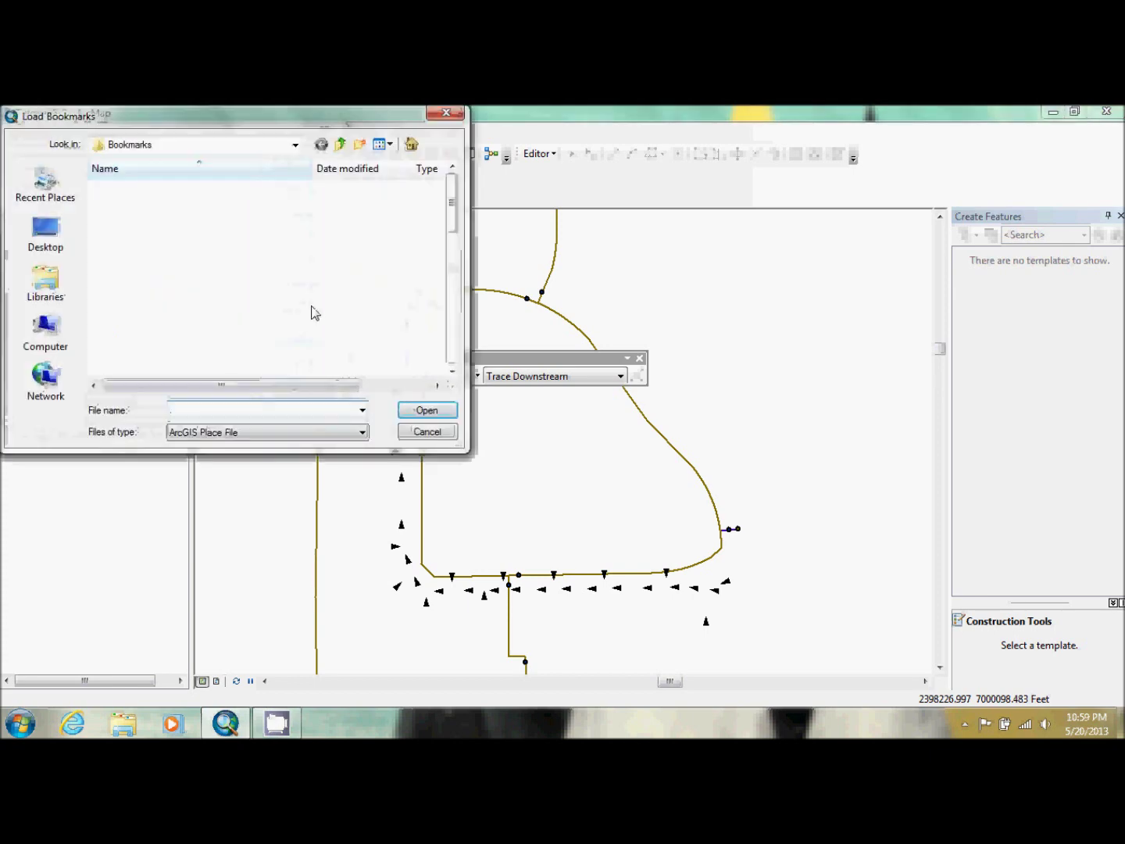
pyautogui.scroll(-8, 447, 367)
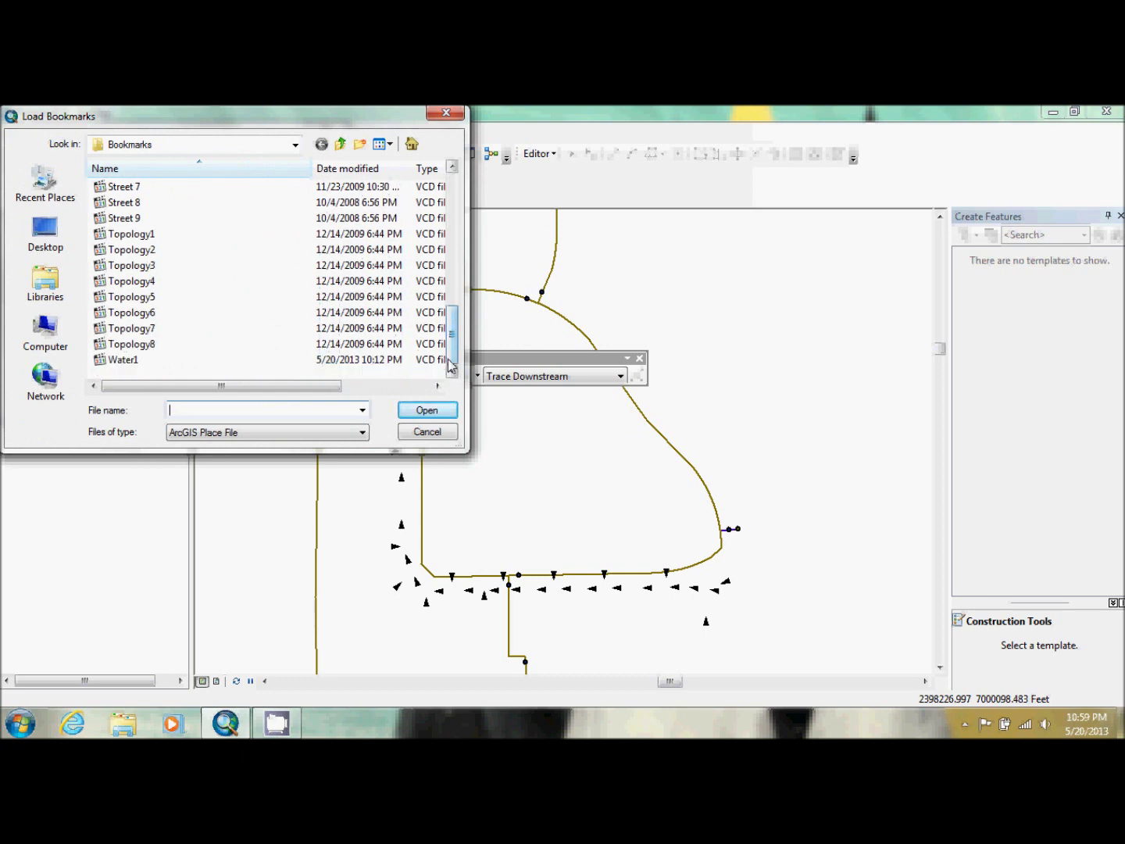
pyautogui.click(325, 365)
pyautogui.click(423, 409)
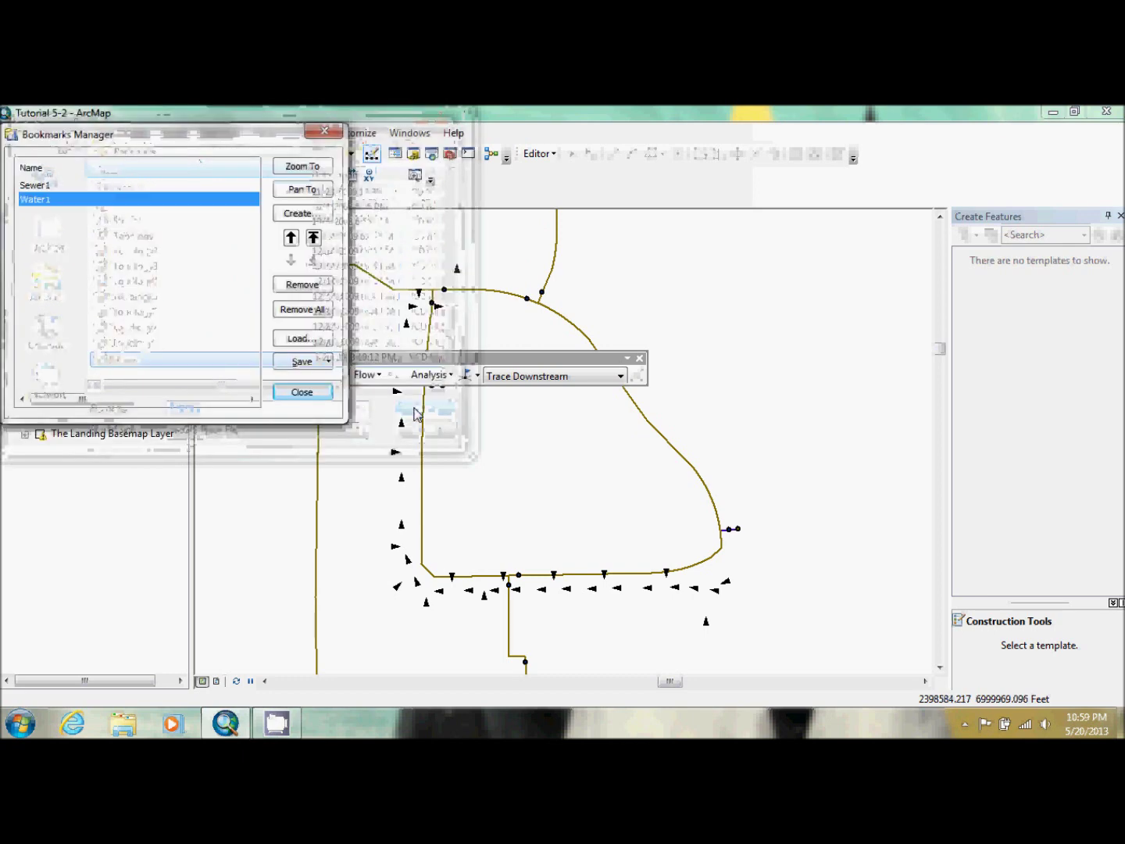
# - Zoom to the Water1 bookmark, close the bookmark manager, and compare this extent with the earlier close-up extent
pyautogui.click(301, 169)
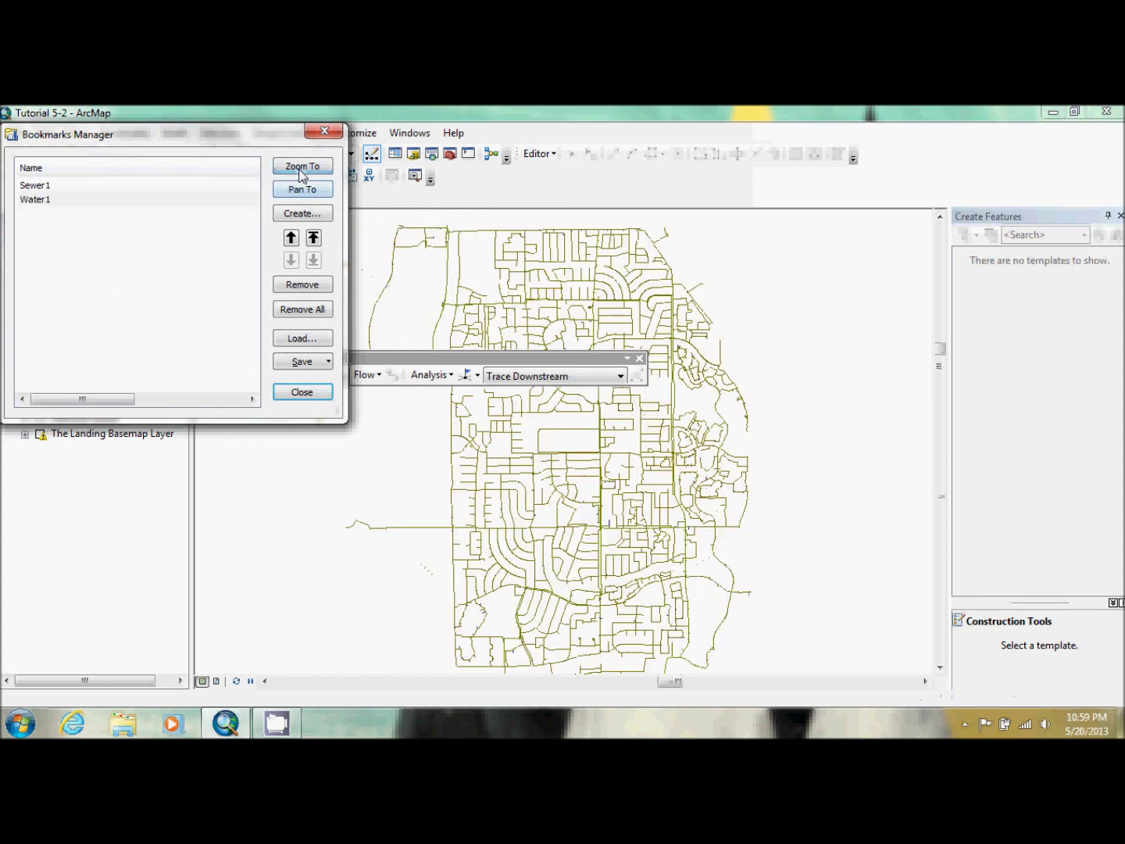
pyautogui.click(323, 135)
pyautogui.click(134, 177)
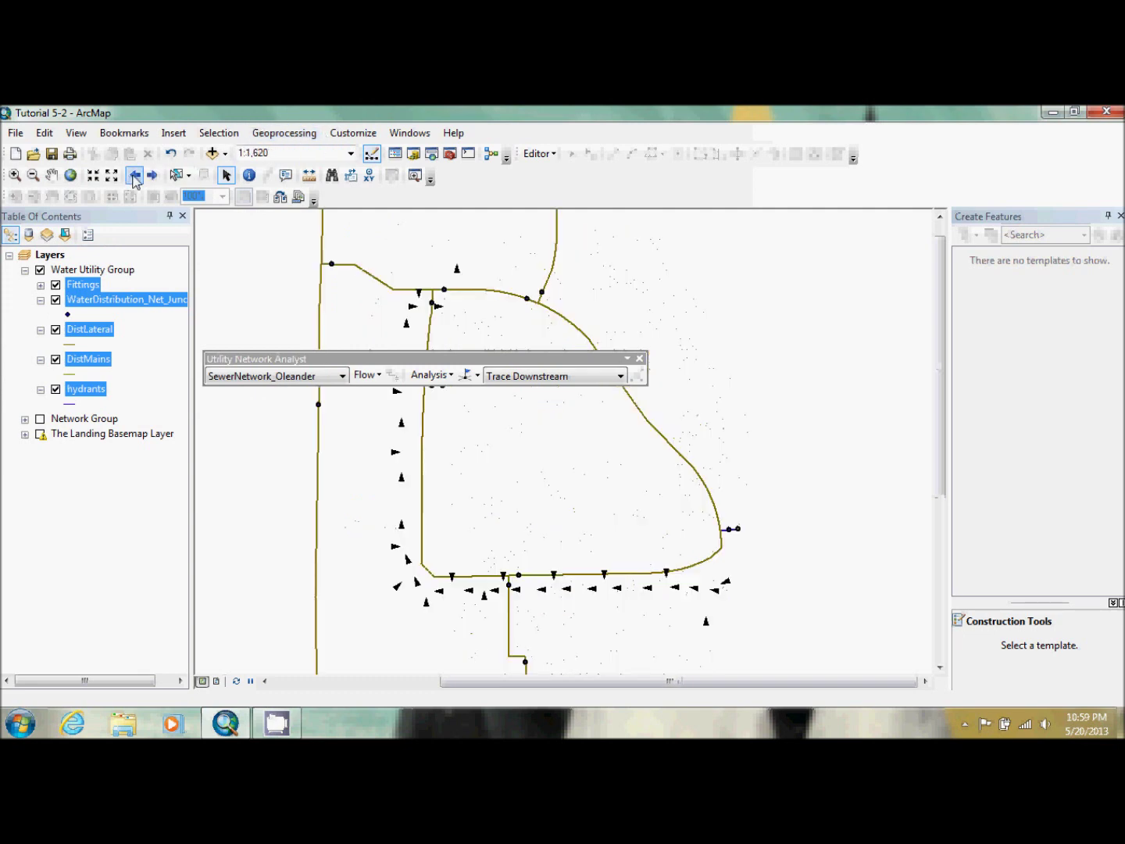
pyautogui.click(155, 179)
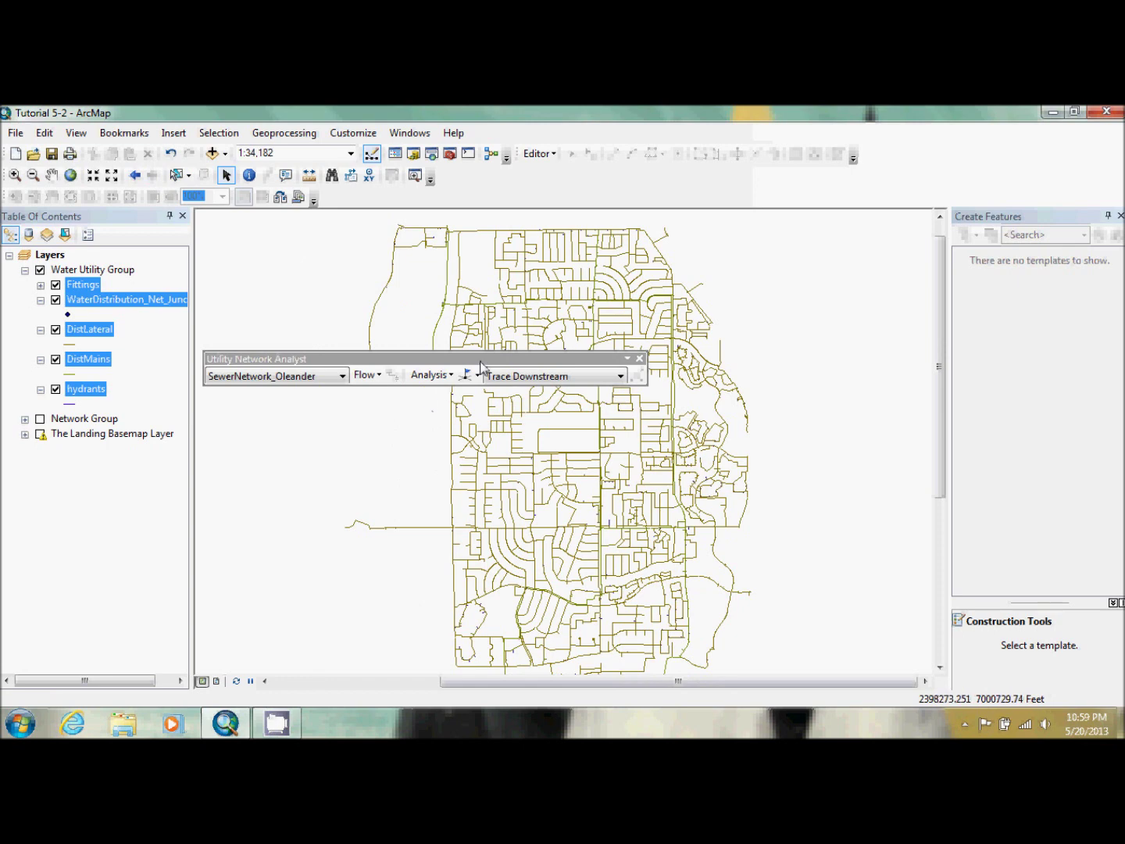
pyautogui.click(40, 419)
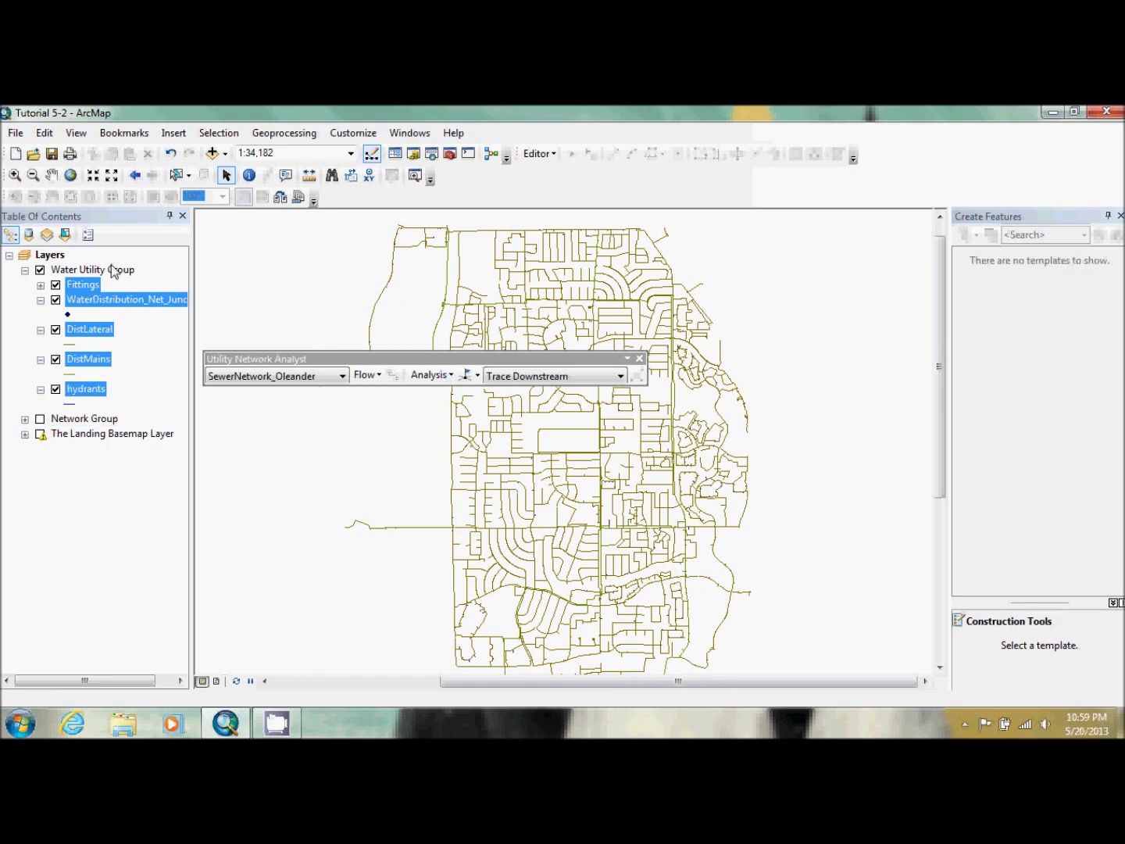
pyautogui.click(134, 175)
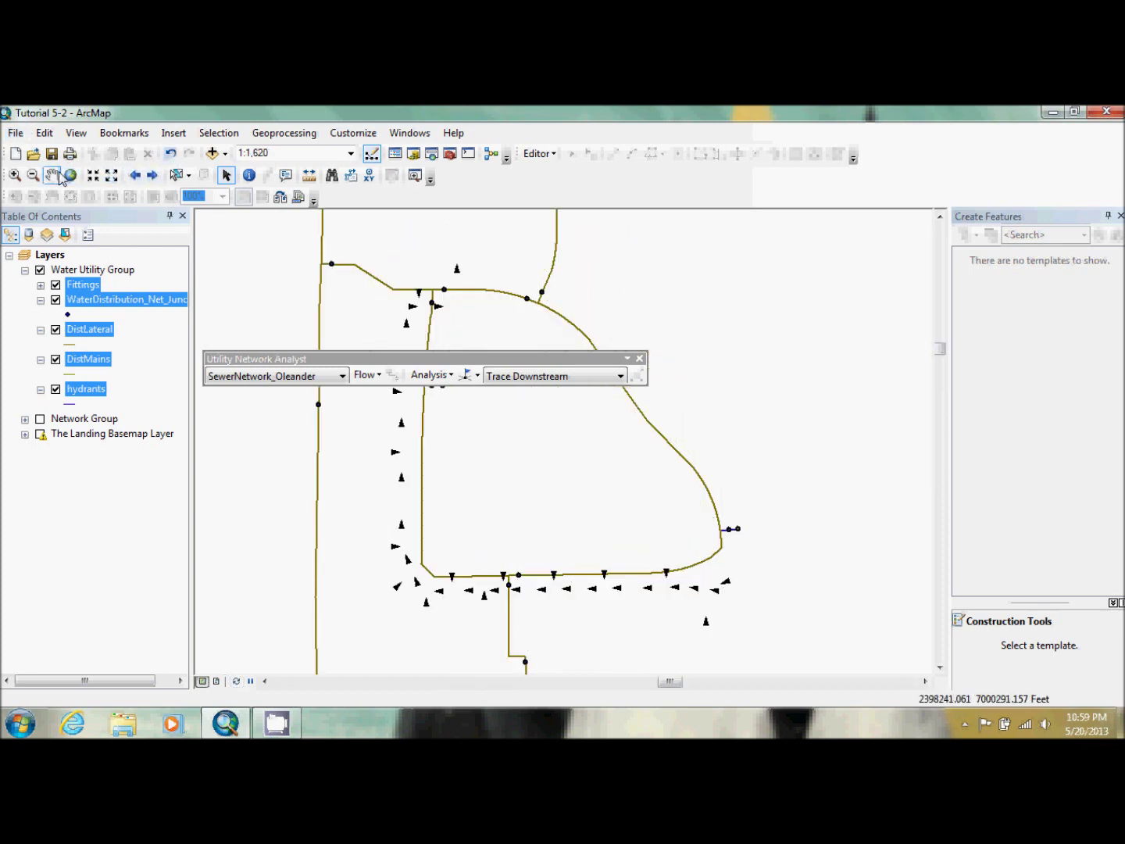
pyautogui.click(147, 179)
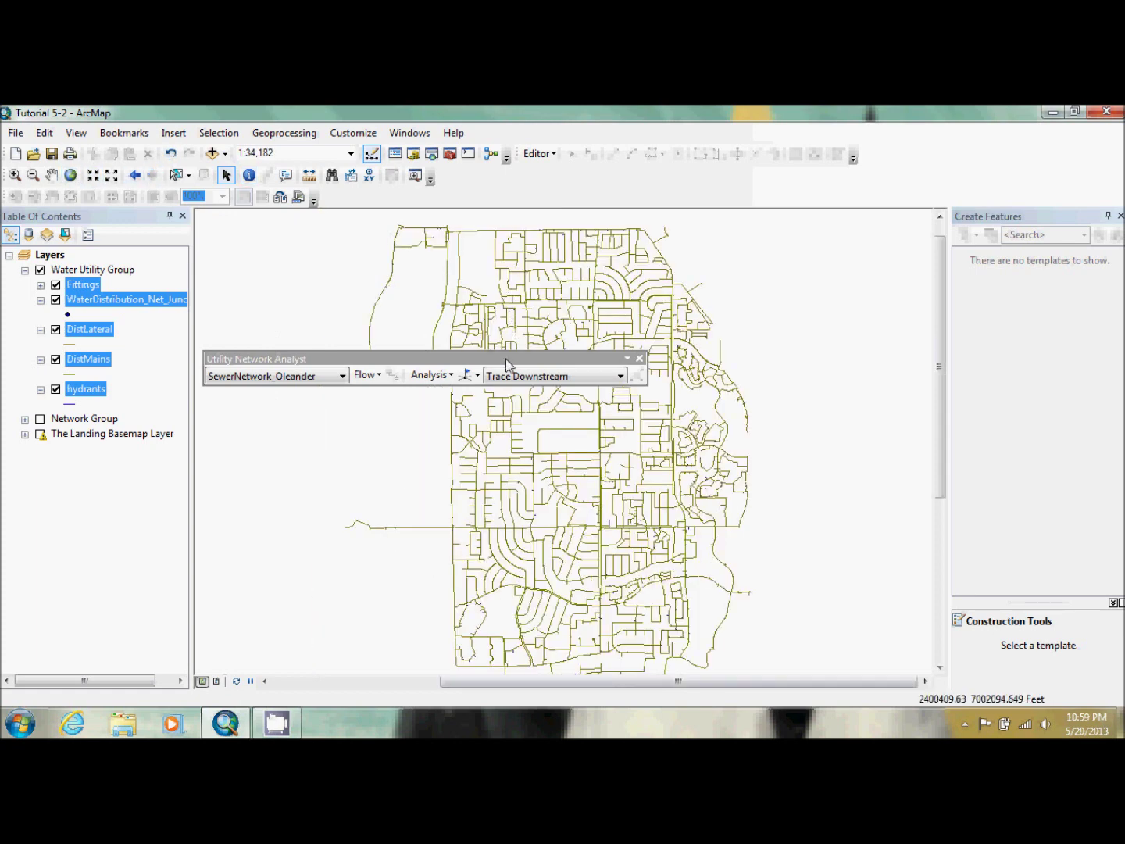
# - Move the Utility Network Analyst toolbar off the network's centre and zoom in on the pipe loop marked with flow arrows
pyautogui.moveTo(504, 359); pyautogui.dragTo(306, 588)
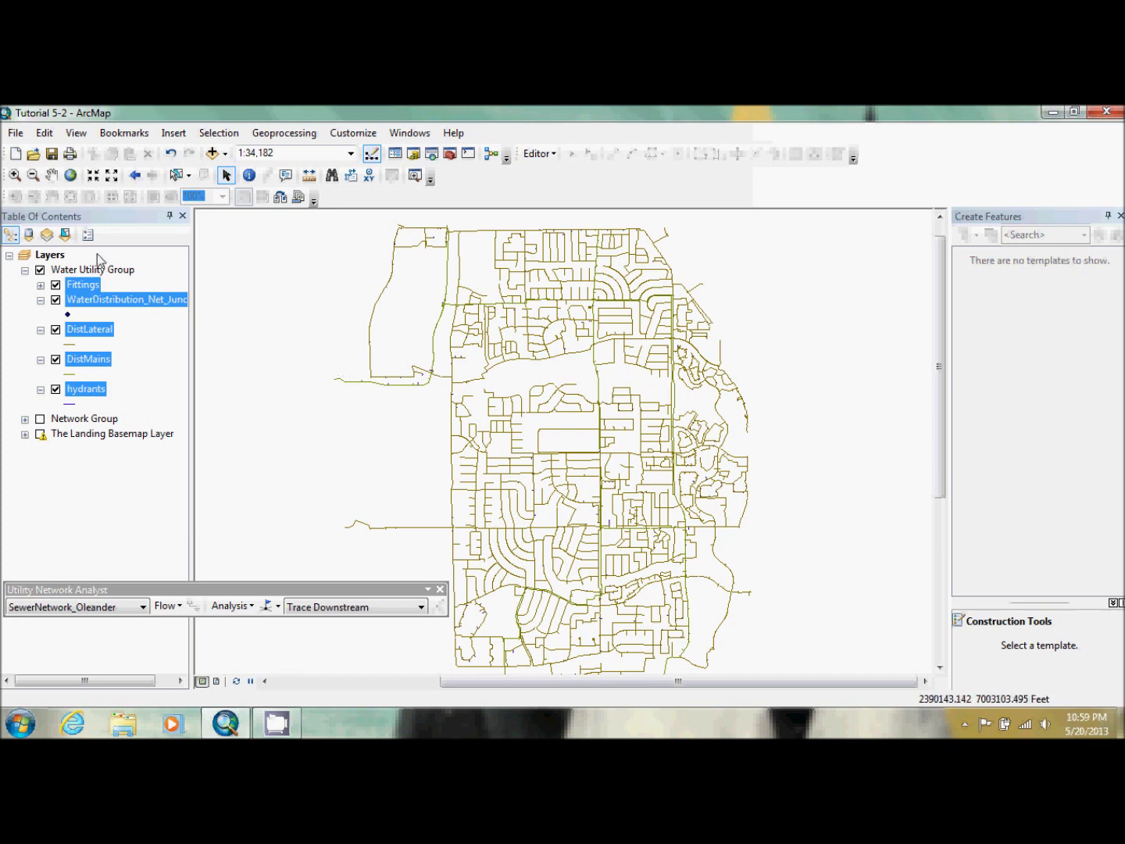
pyautogui.click(15, 175)
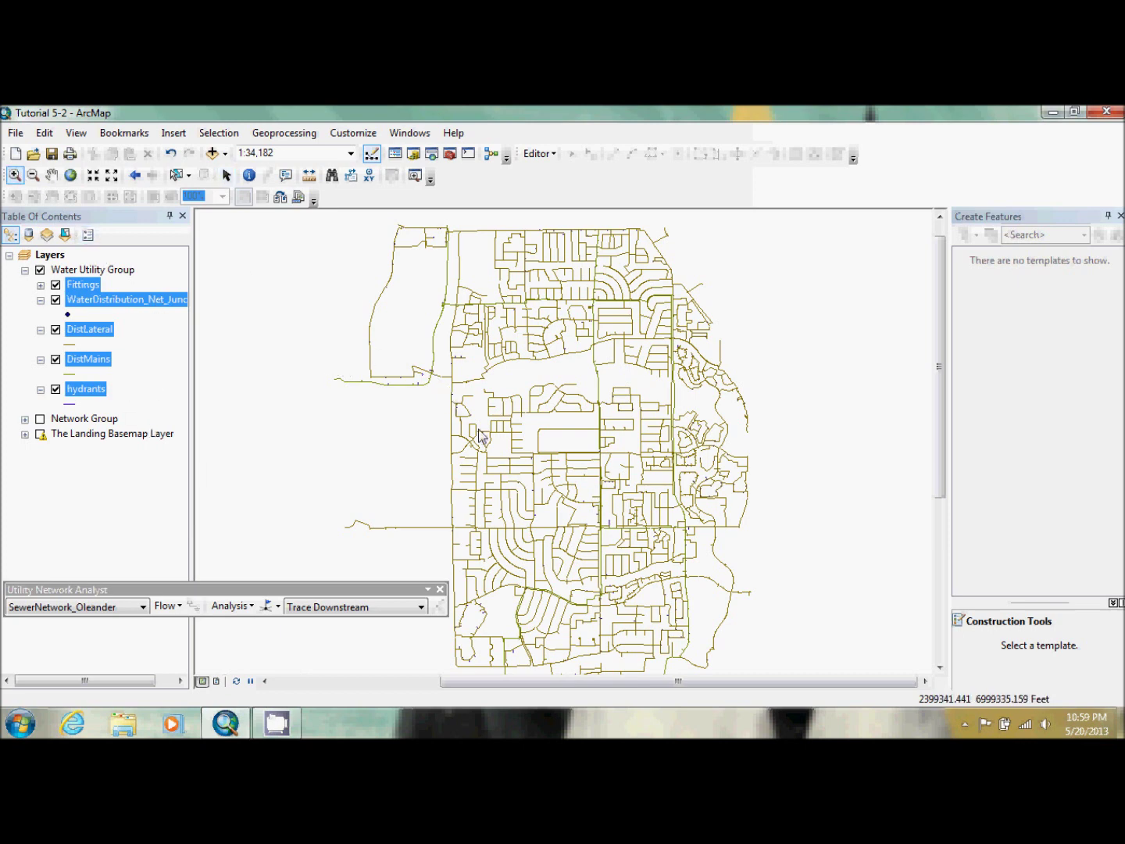
pyautogui.moveTo(457, 405); pyautogui.dragTo(478, 432)
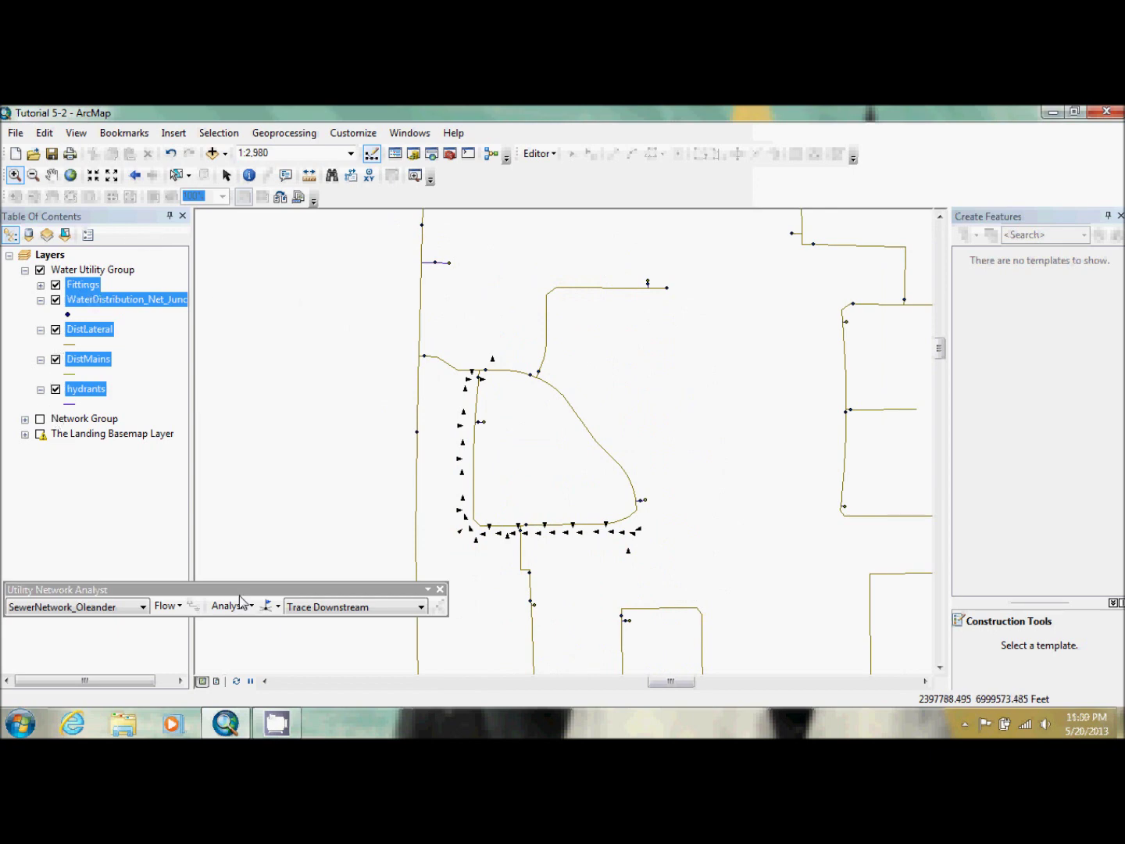
pyautogui.click(240, 607)
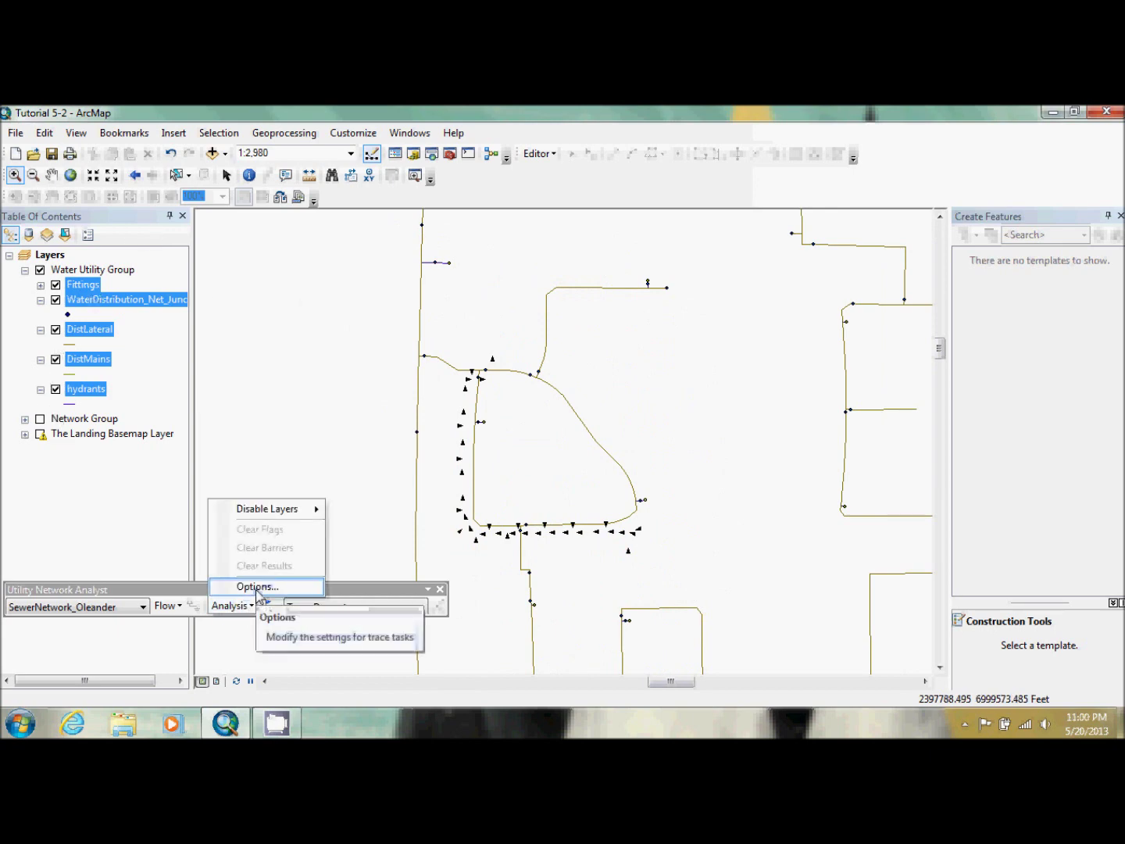
pyautogui.click(258, 587)
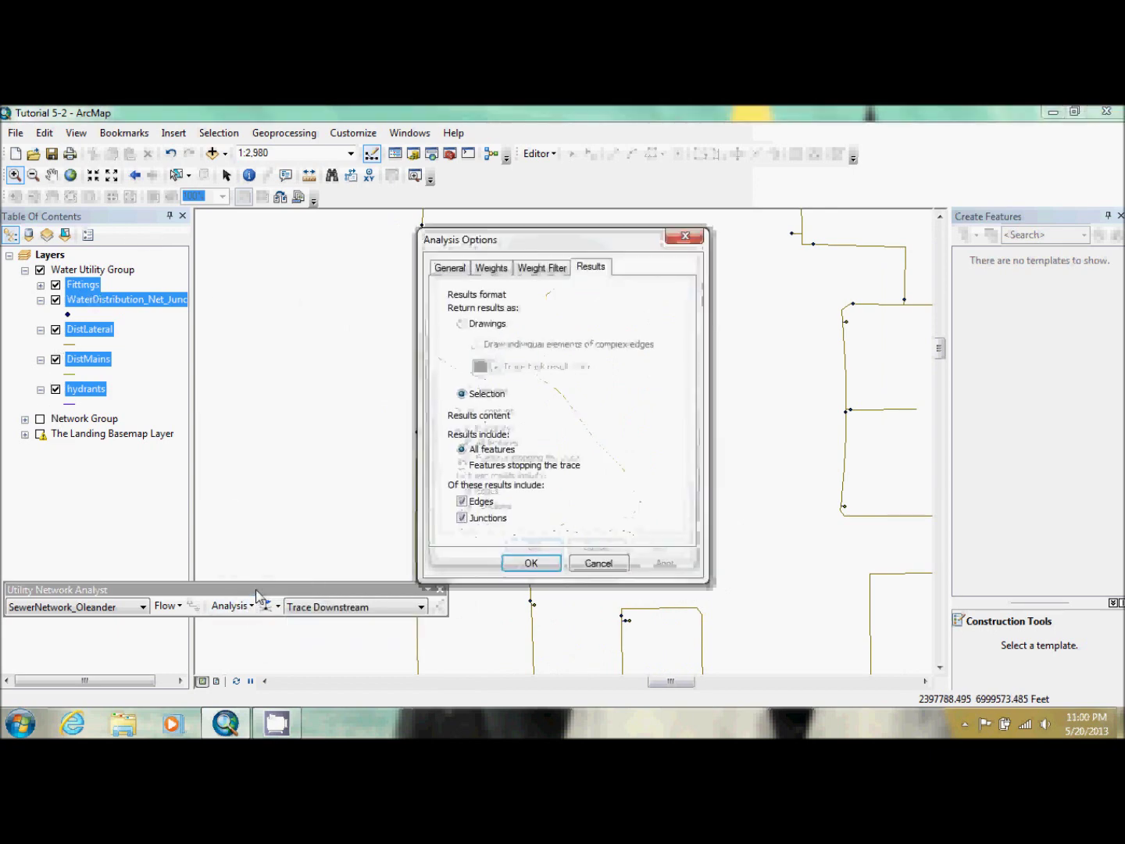
pyautogui.click(597, 563)
# - Make WaterDistribution_Net the active network for analysis and return the map to the Water1 bookmark
pyautogui.click(129, 609)
pyautogui.click(123, 634)
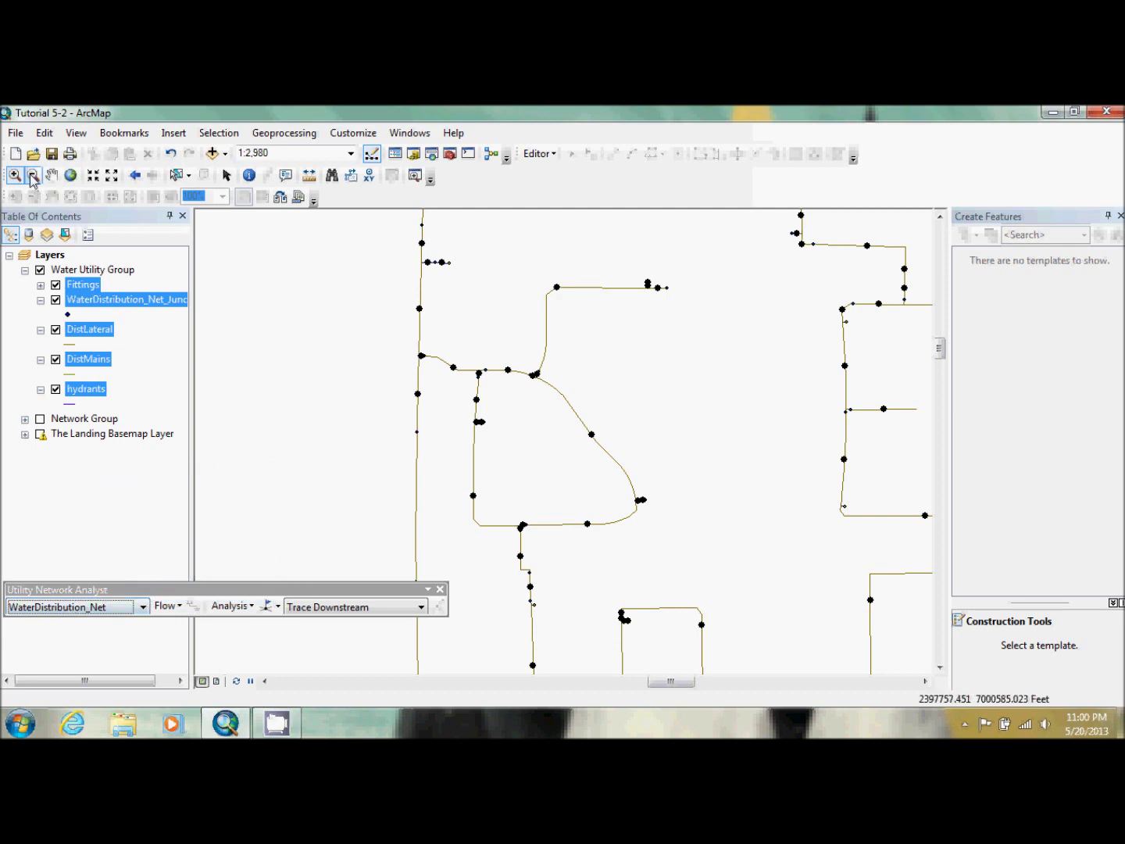
pyautogui.click(134, 175)
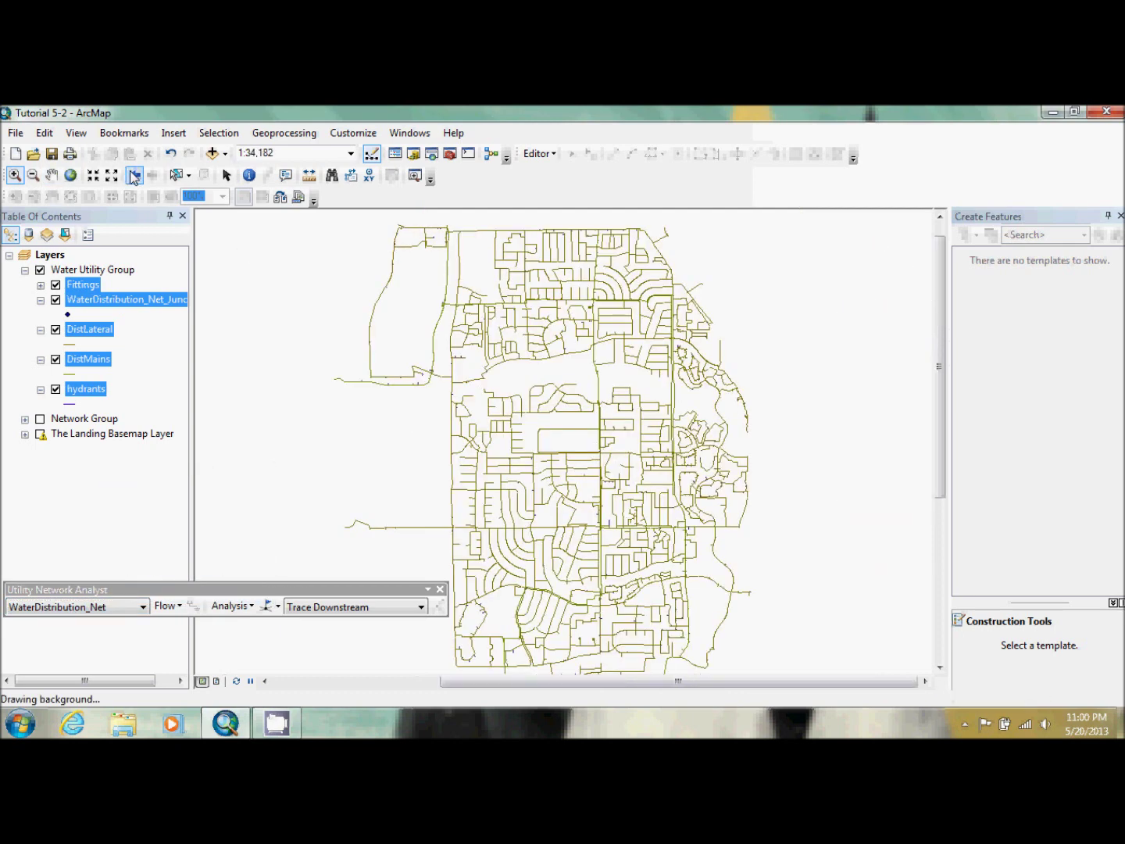
pyautogui.click(108, 134)
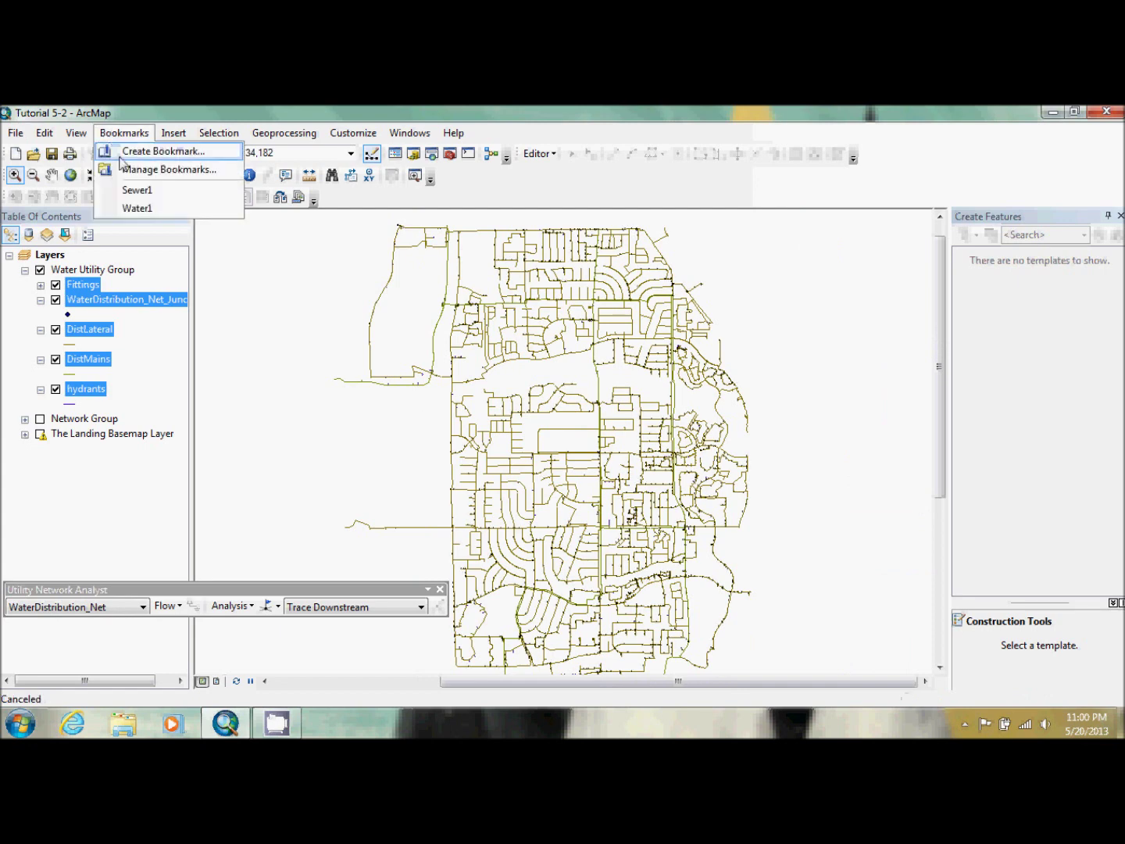
pyautogui.click(129, 208)
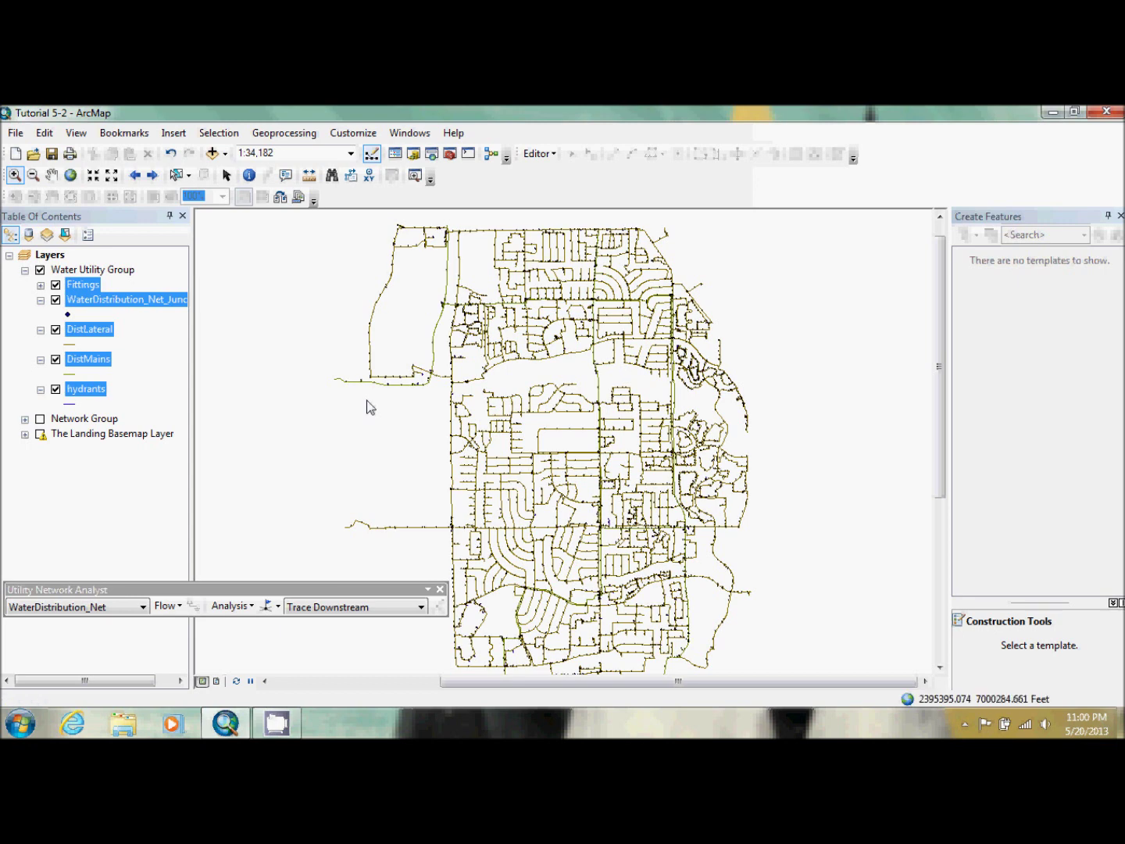
# - Hide the Fittings layer and the WaterDistribution network junctions layer, and clear the multiple layer selection
pyautogui.click(55, 285)
pyautogui.click(55, 300)
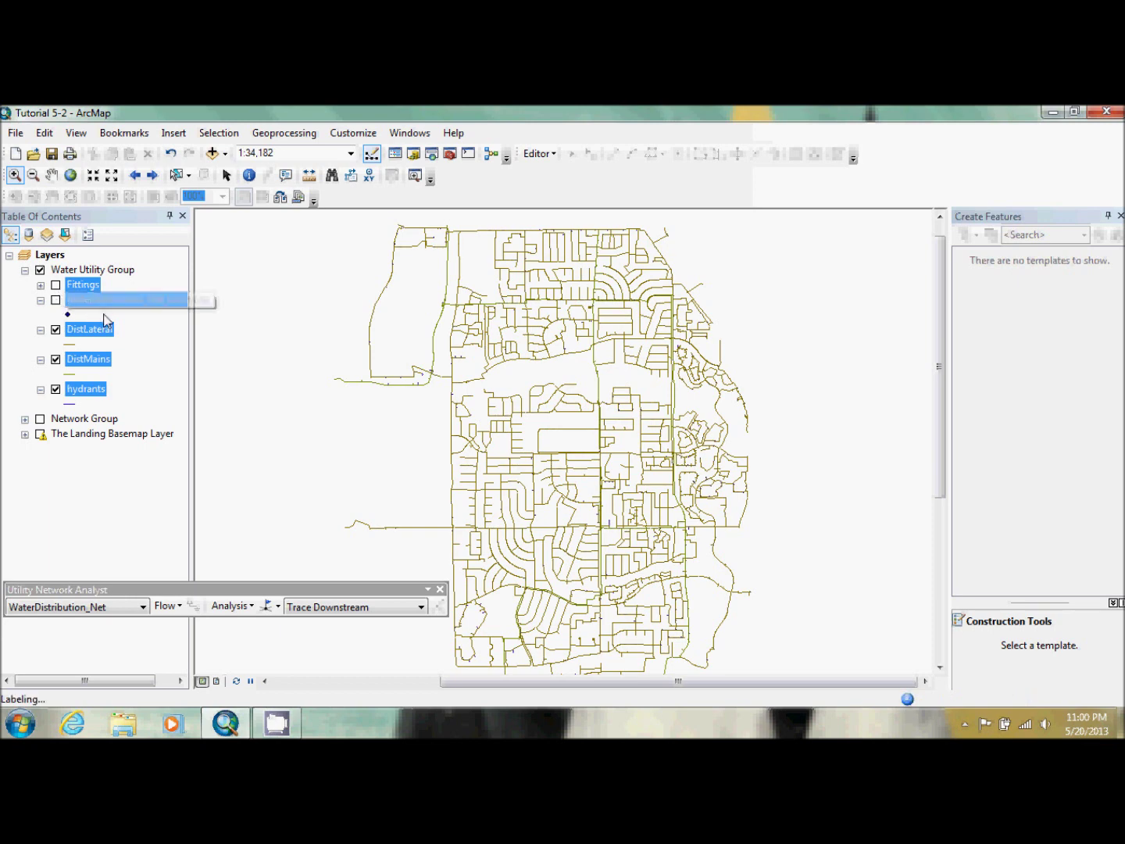
pyautogui.click(173, 422)
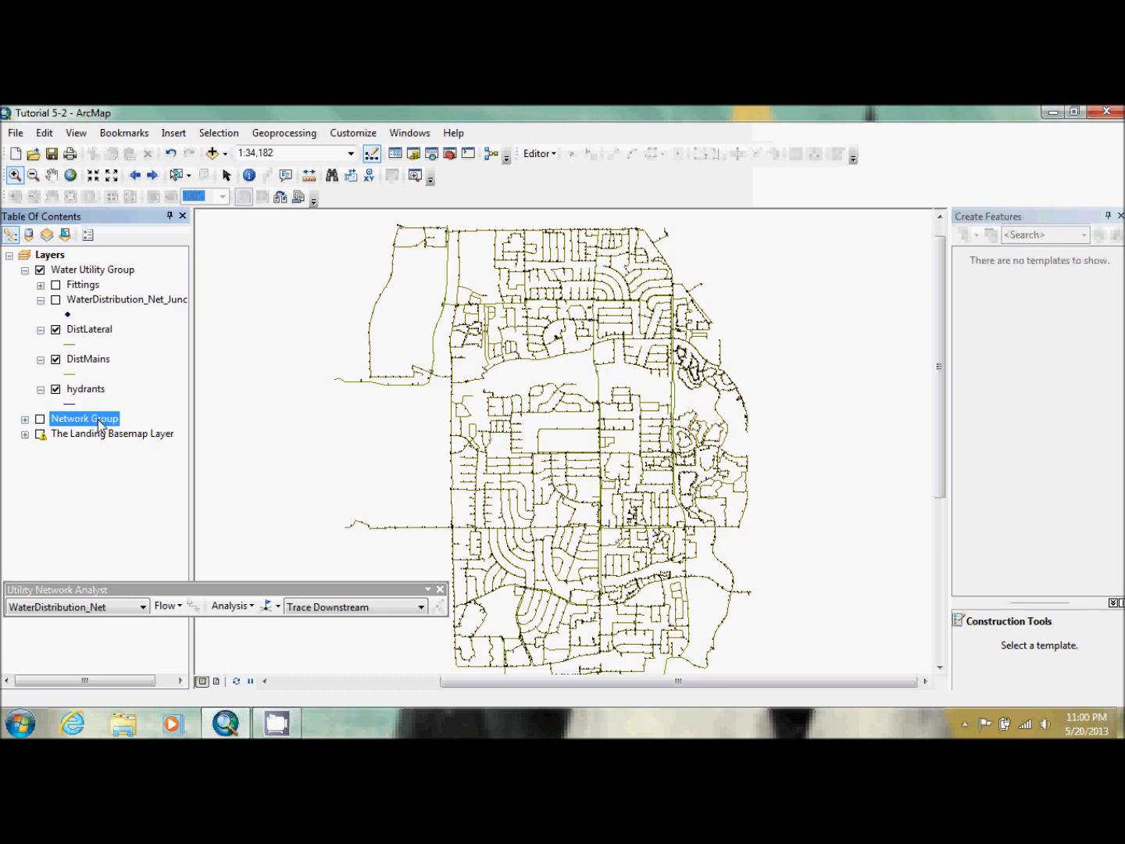
# - Start an edit session and set the trace task to Find Path
pyautogui.click(538, 154)
pyautogui.click(545, 174)
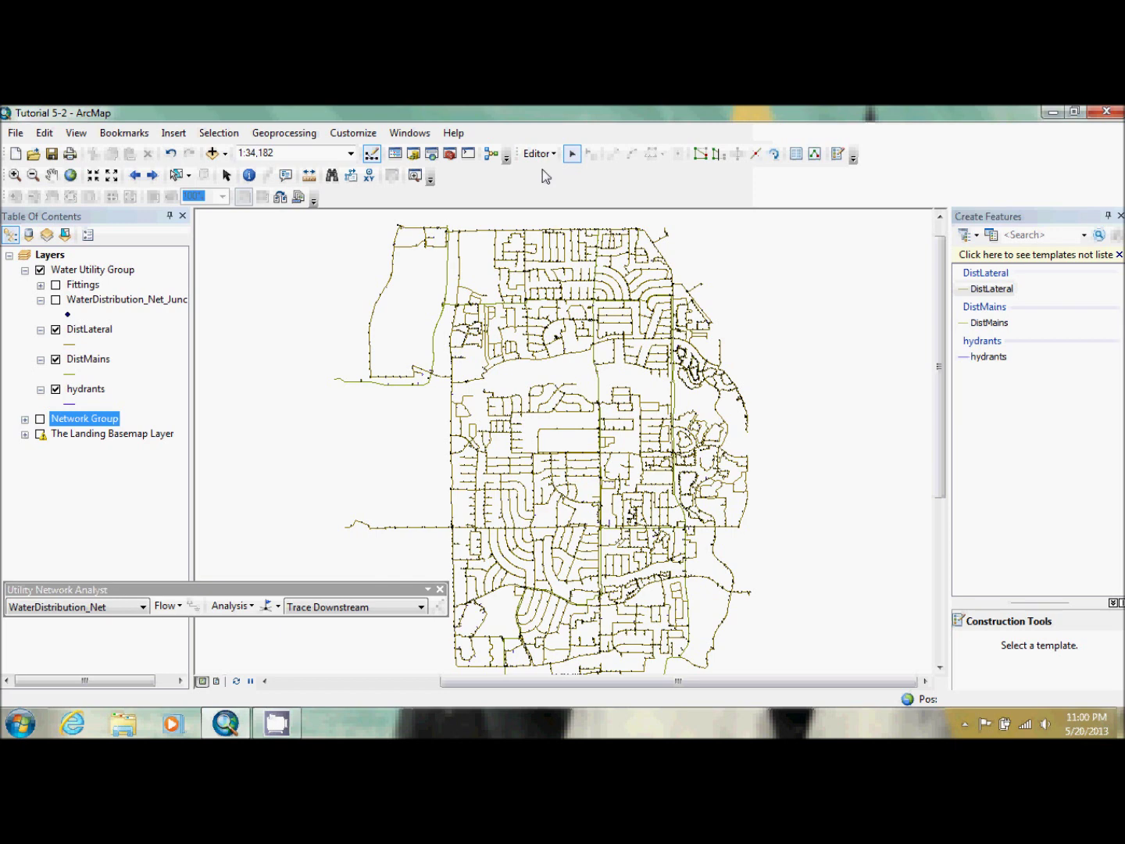
pyautogui.click(256, 605)
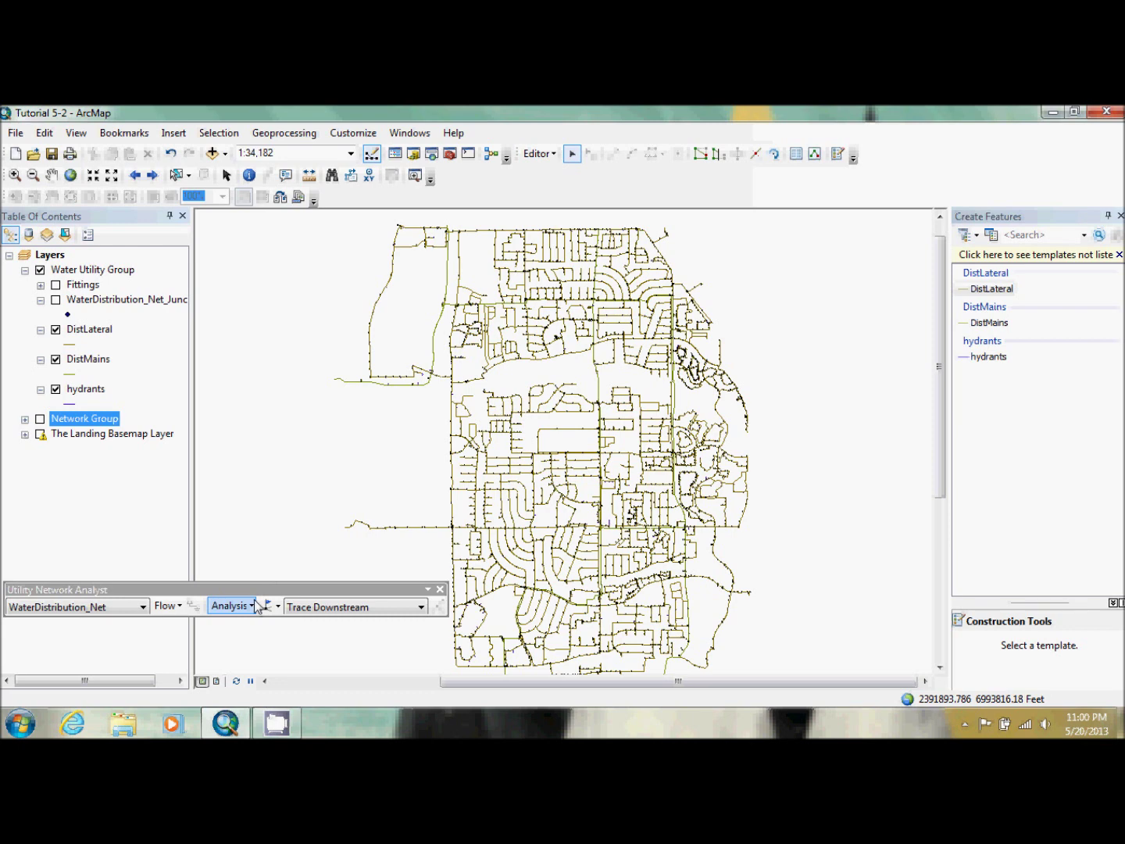
pyautogui.click(345, 607)
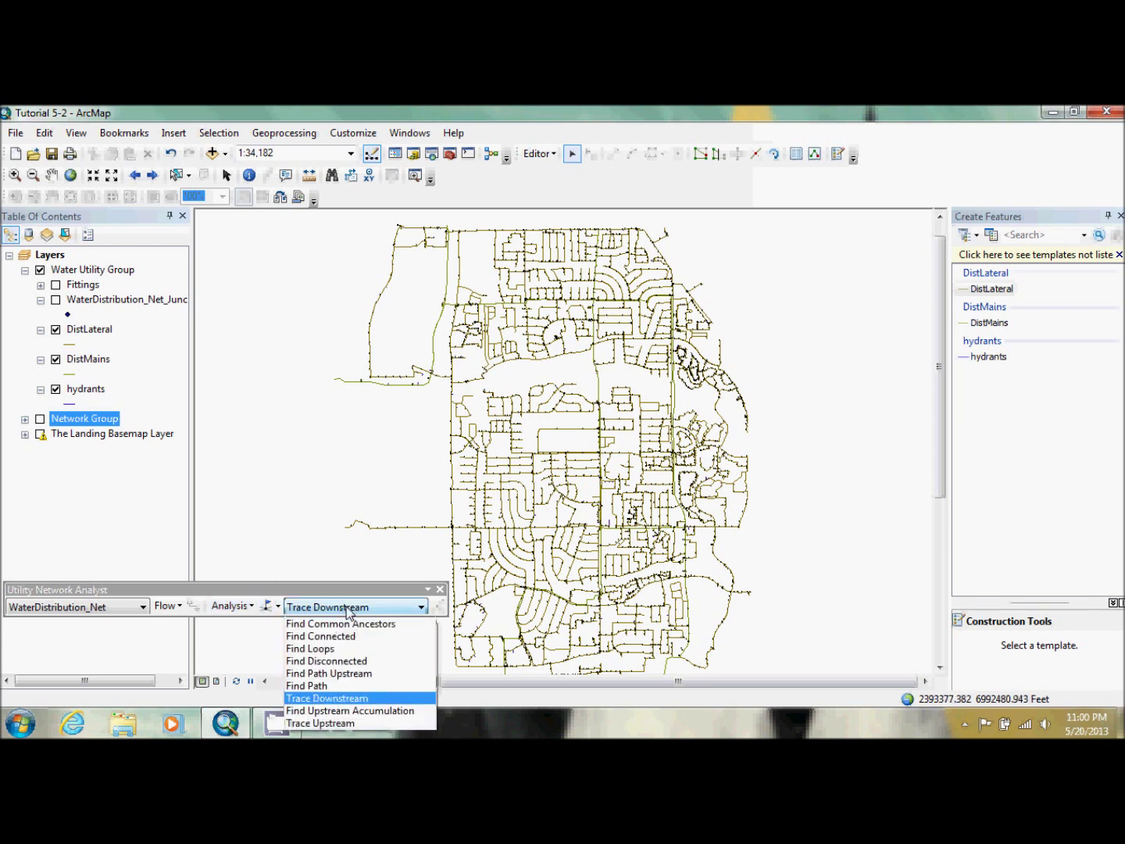
pyautogui.click(347, 685)
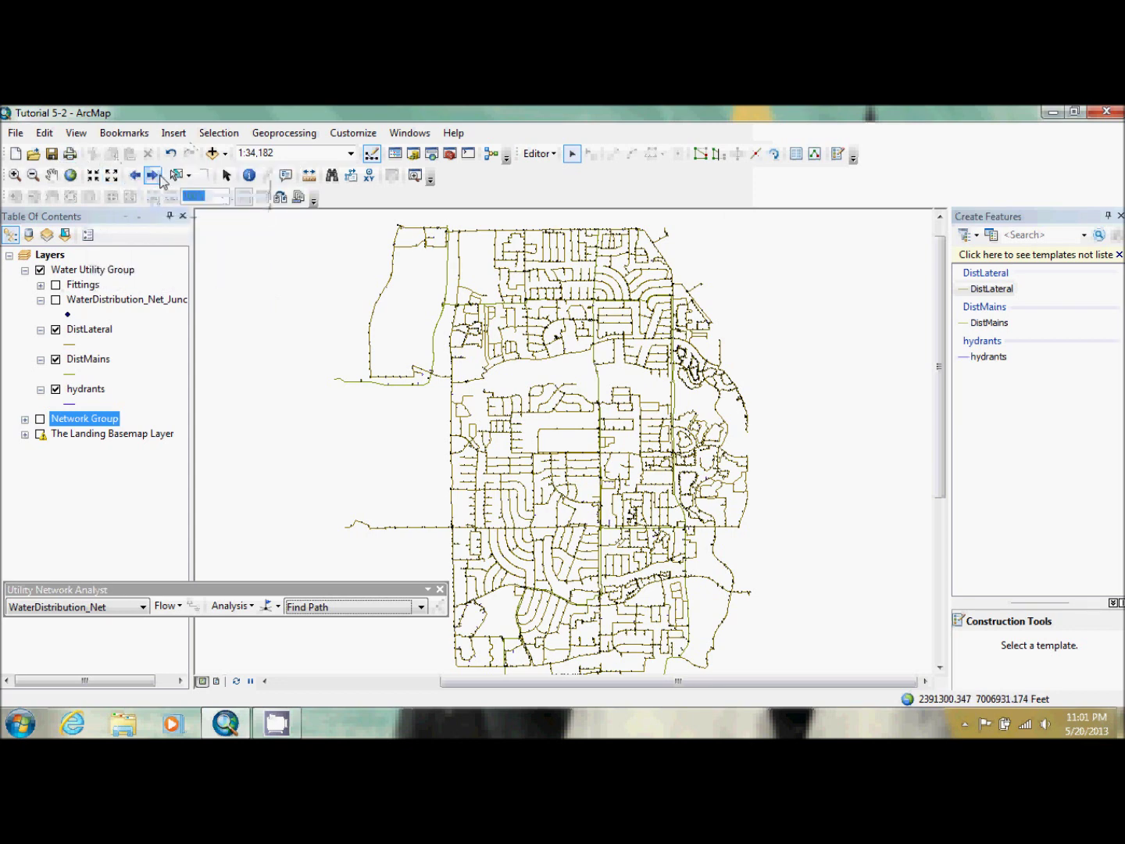
# - Place a junction flag at the end of the short lateral inside the small pipe loop in the network's northeast
pyautogui.click(18, 176)
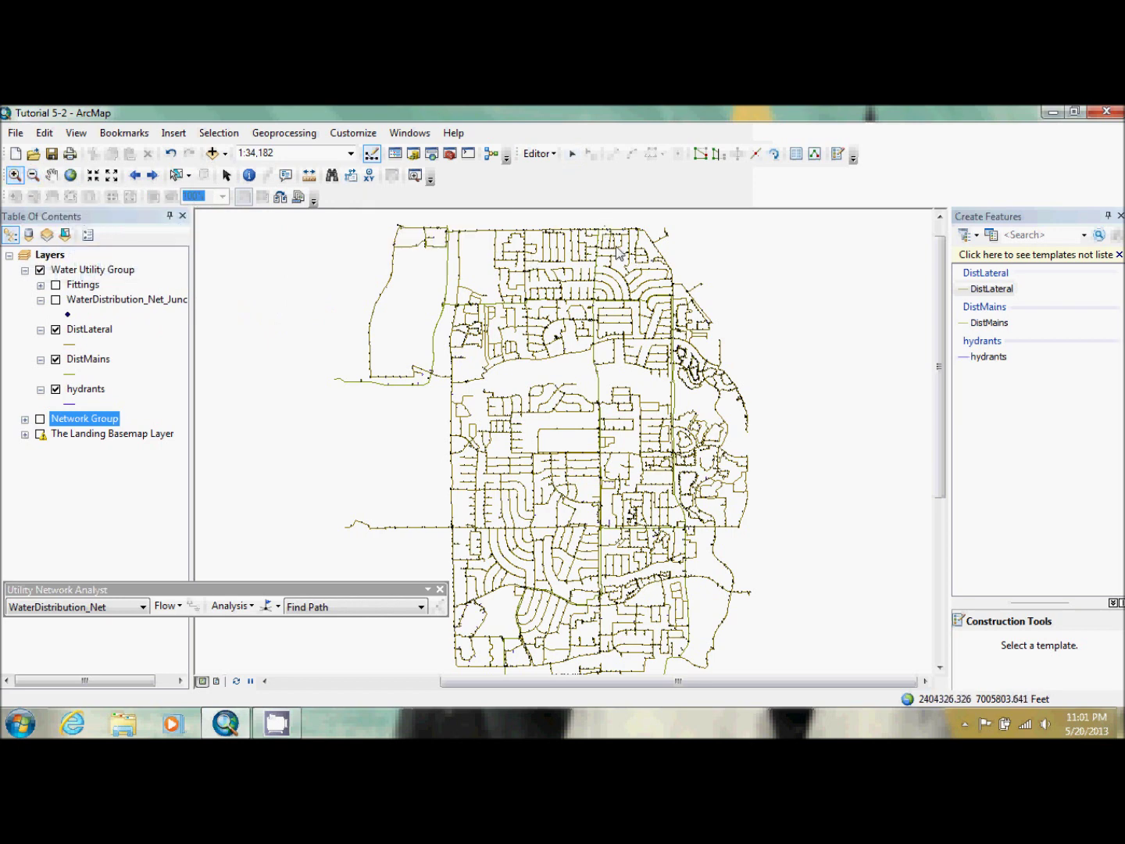
pyautogui.moveTo(630, 245); pyautogui.dragTo(679, 284)
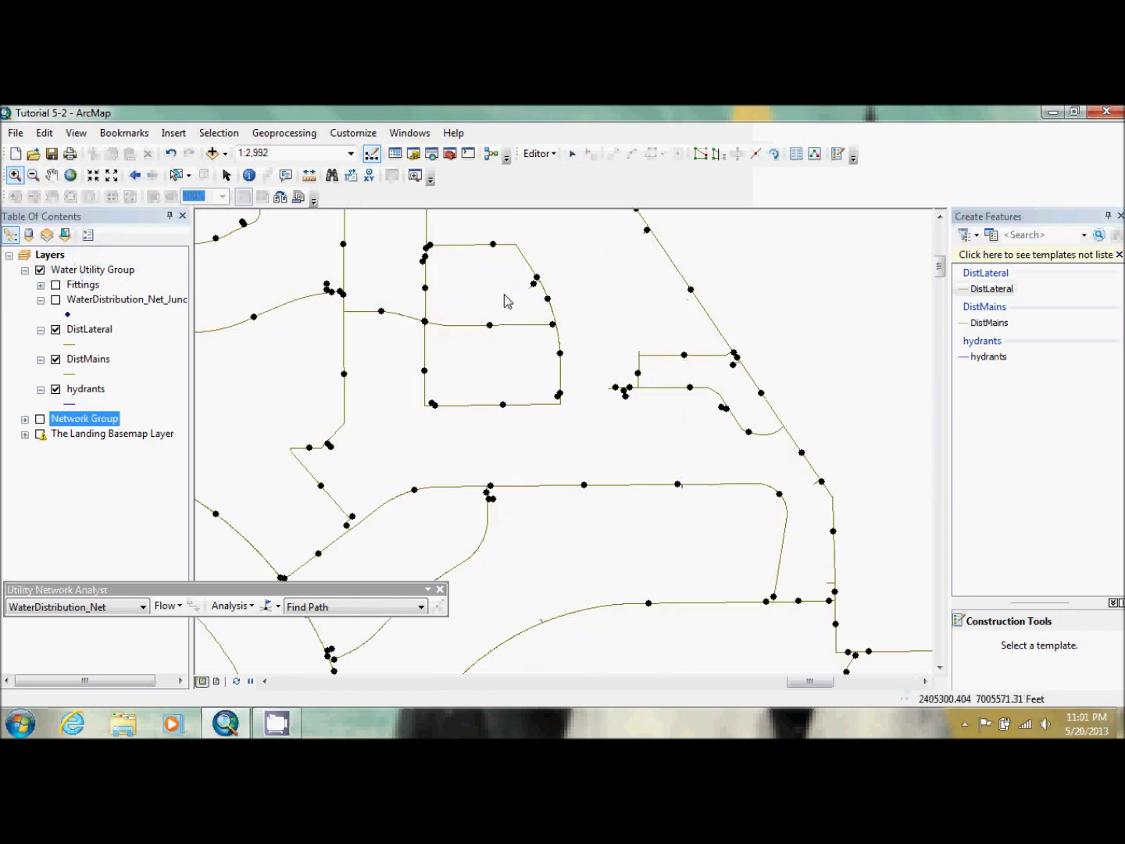
pyautogui.scroll(1, 464, 312)
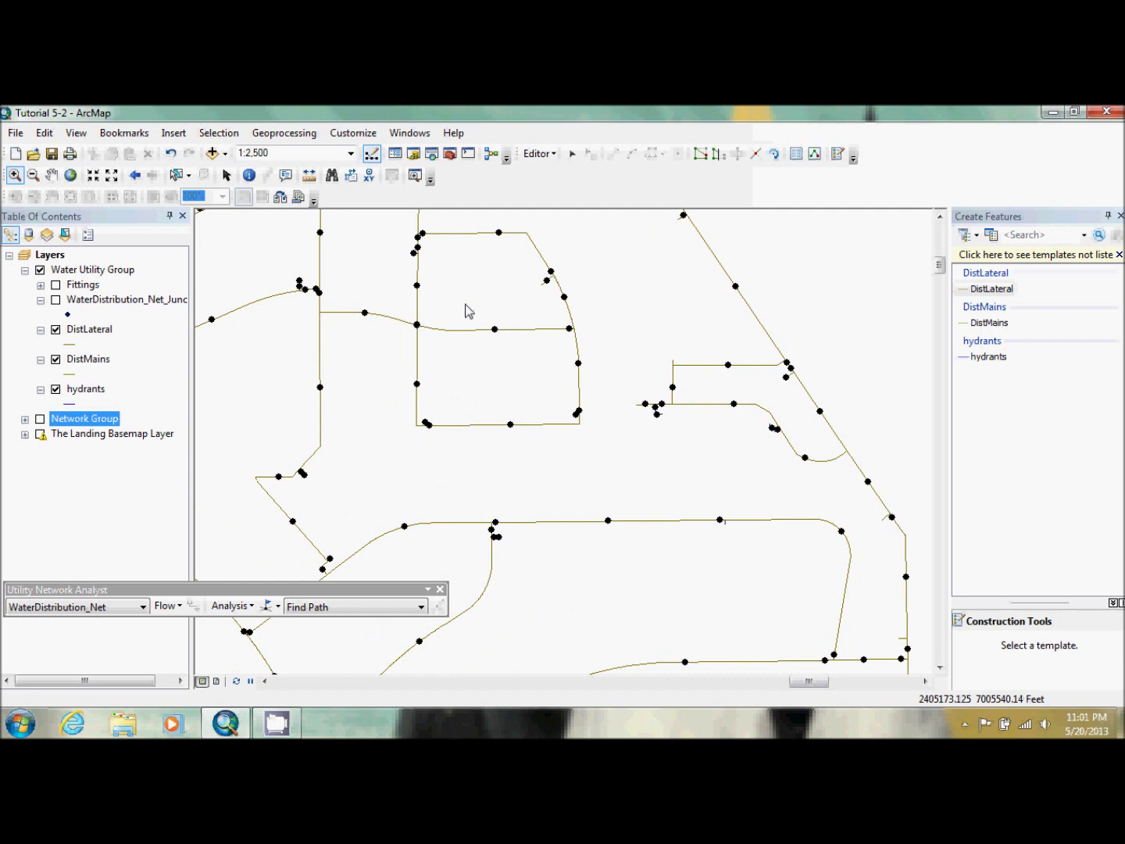
pyautogui.click(267, 607)
pyautogui.click(546, 284)
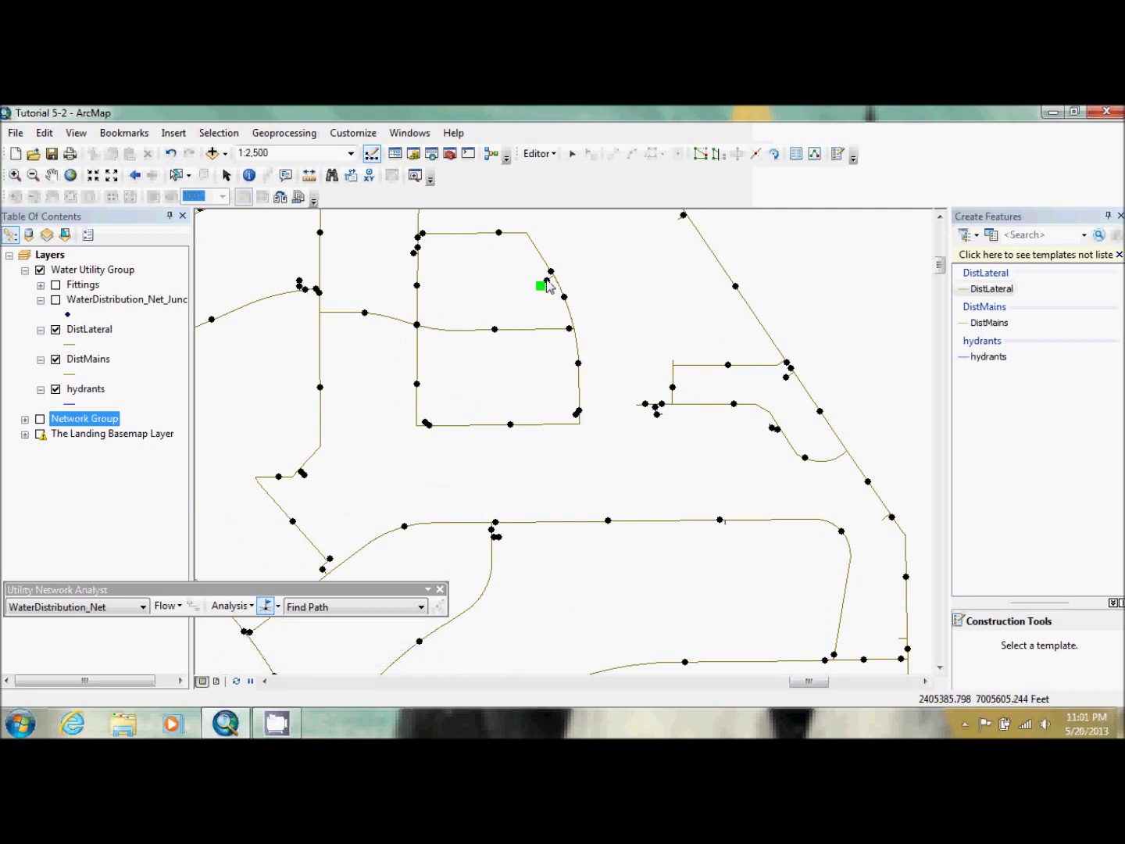
# - Clear the existing flag and place a junction flag where the crossing main meets the east side of the small northeastern loop
pyautogui.click(247, 609)
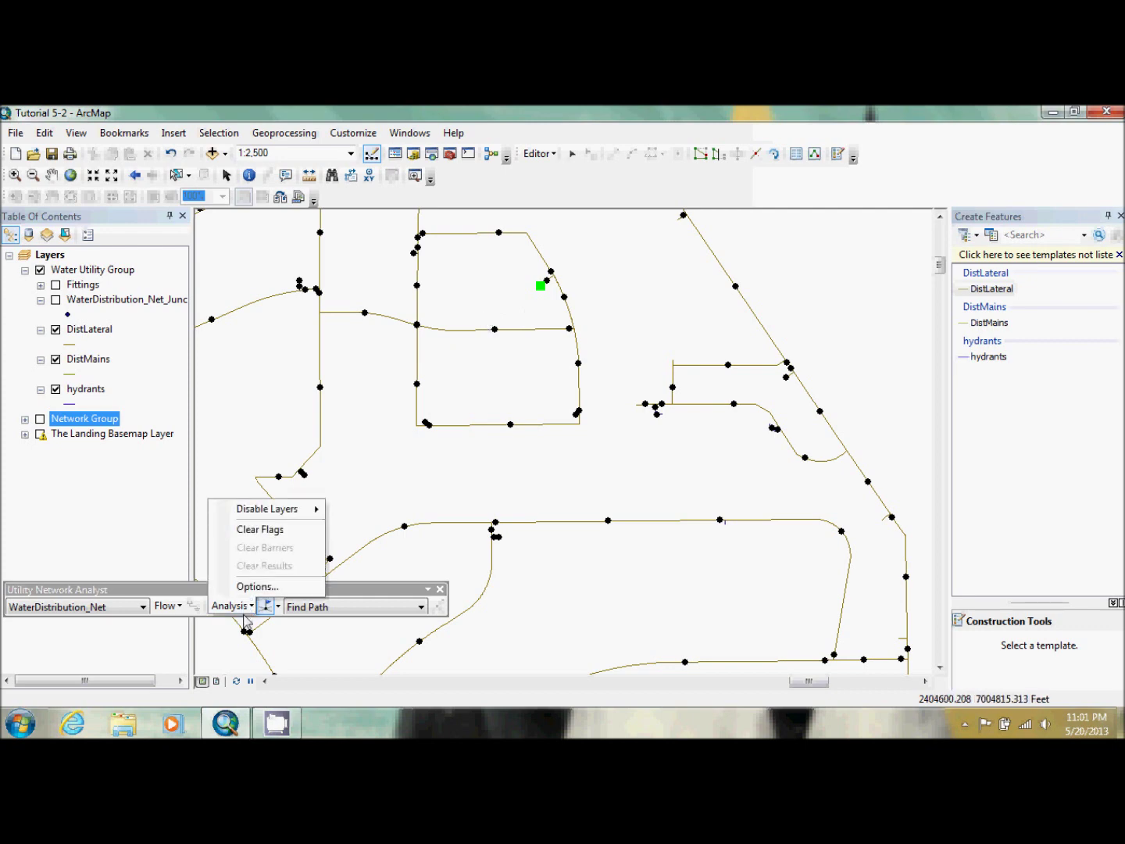
pyautogui.click(263, 529)
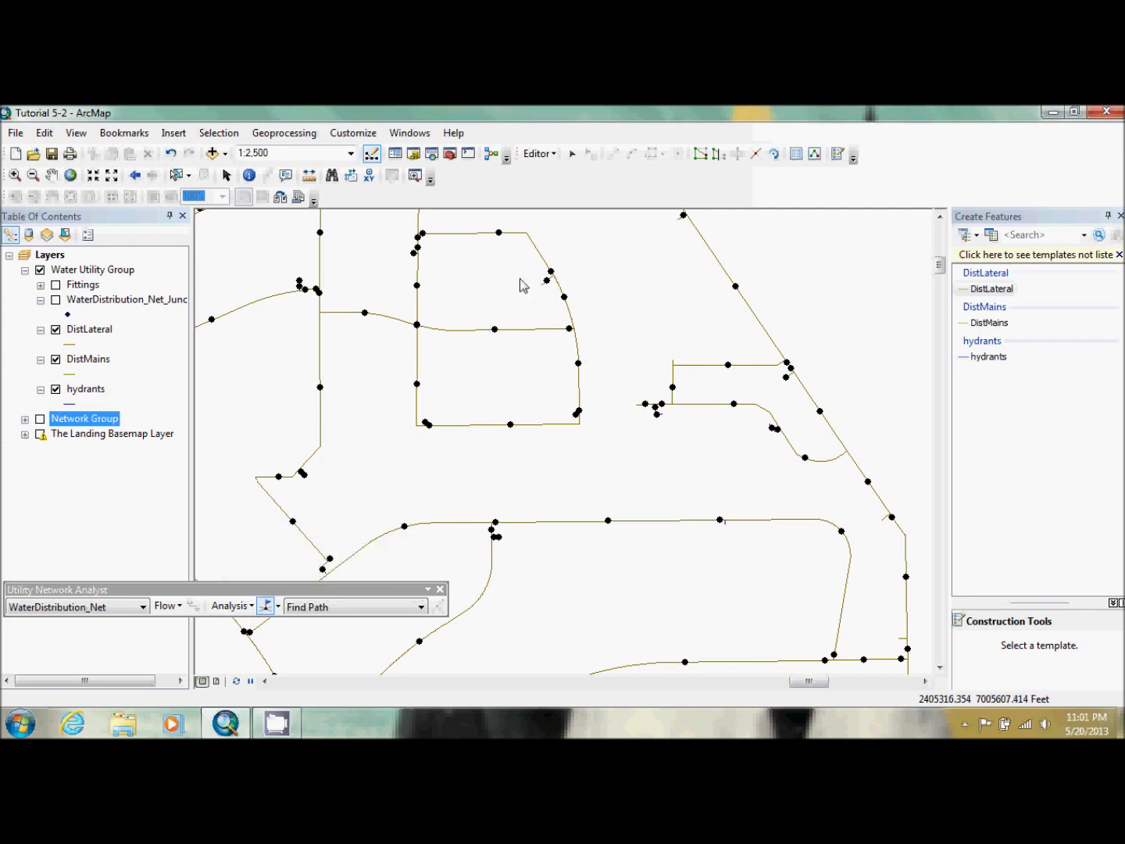
pyautogui.click(496, 333)
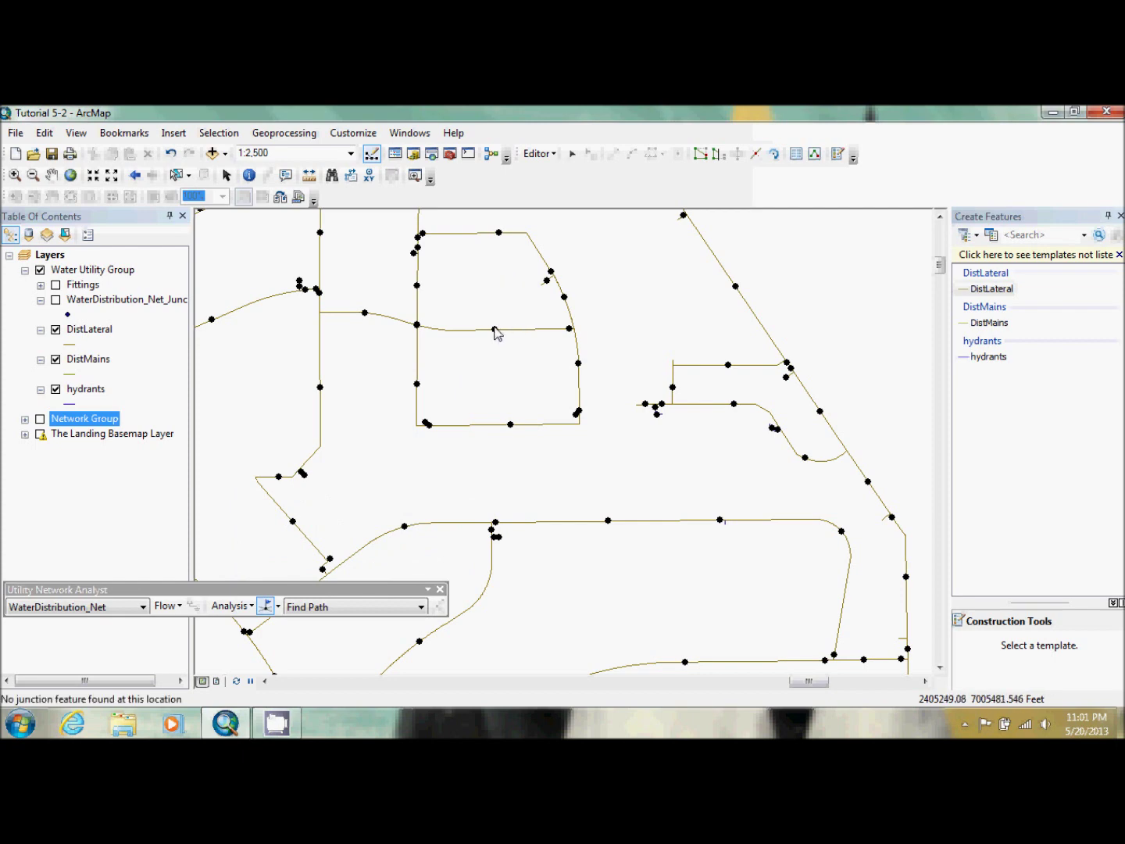
pyautogui.click(570, 329)
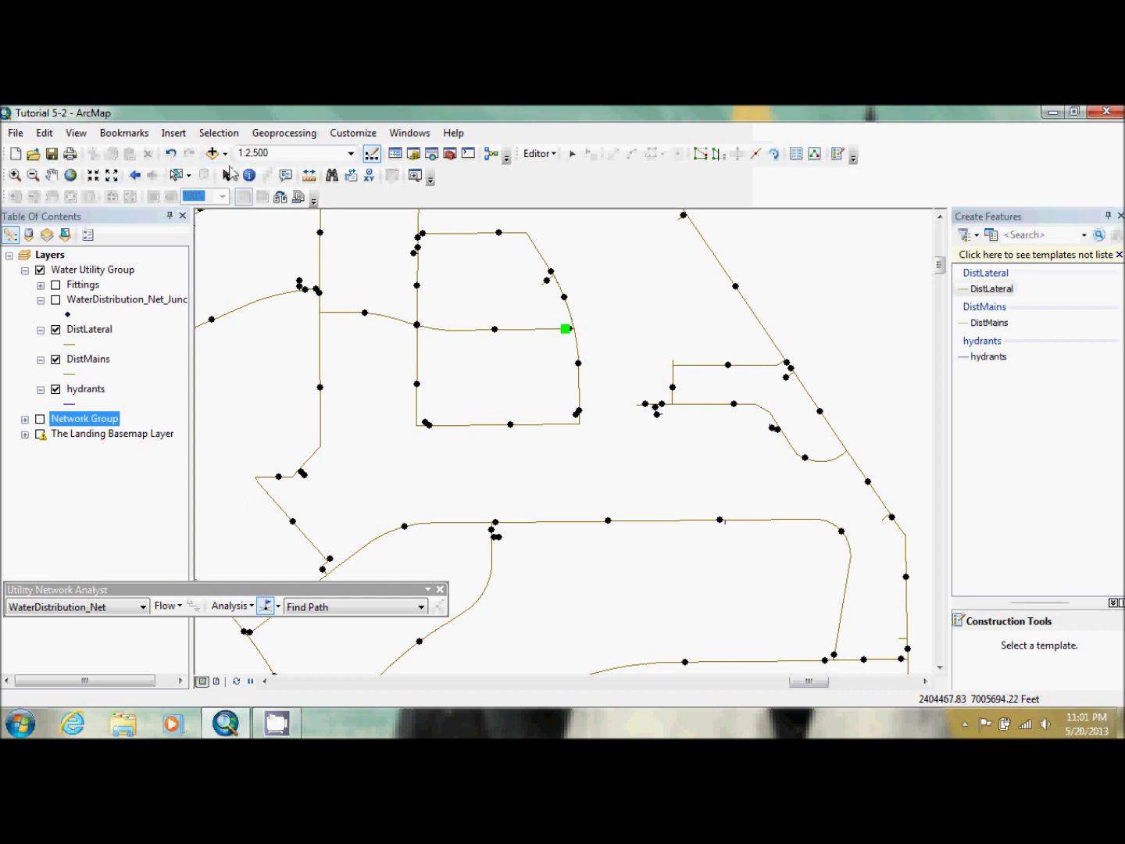
# - Place a second junction flag in the network's southern part, where the diagonal branch line joins the curved main
pyautogui.click(135, 177)
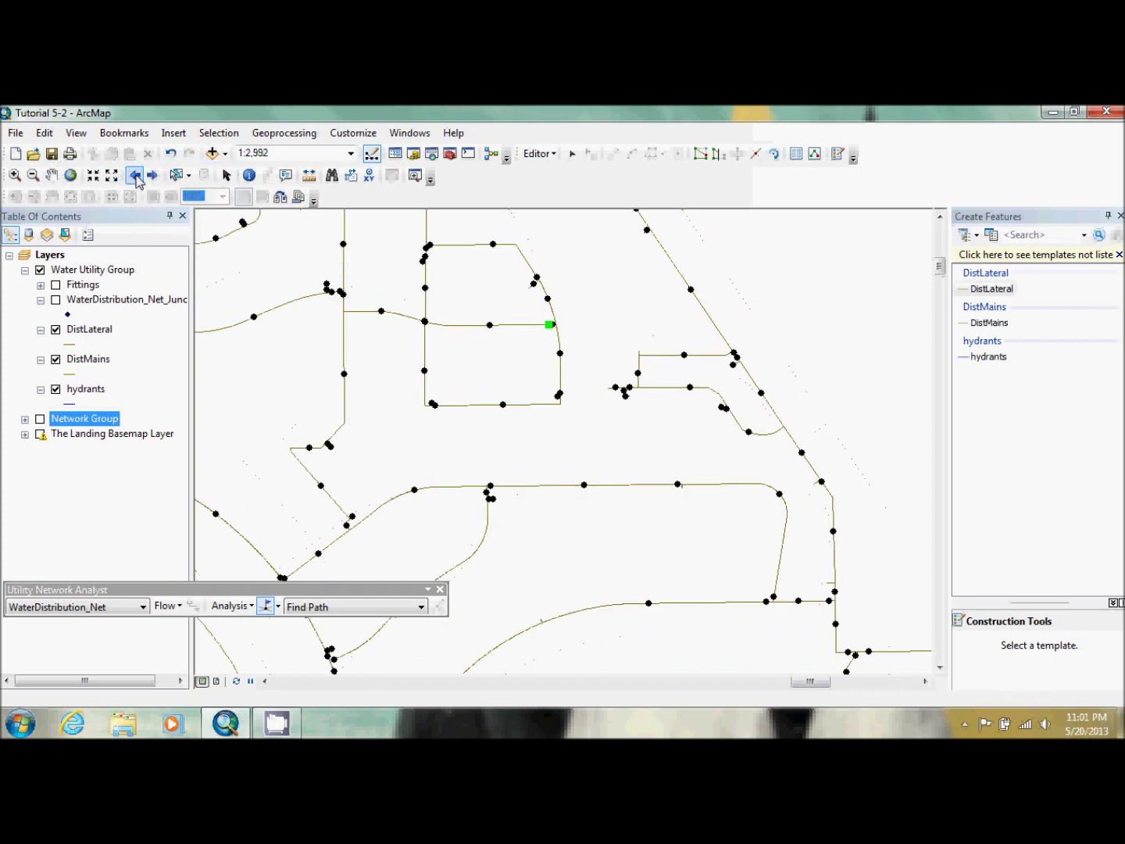
pyautogui.click(135, 177)
pyautogui.click(14, 175)
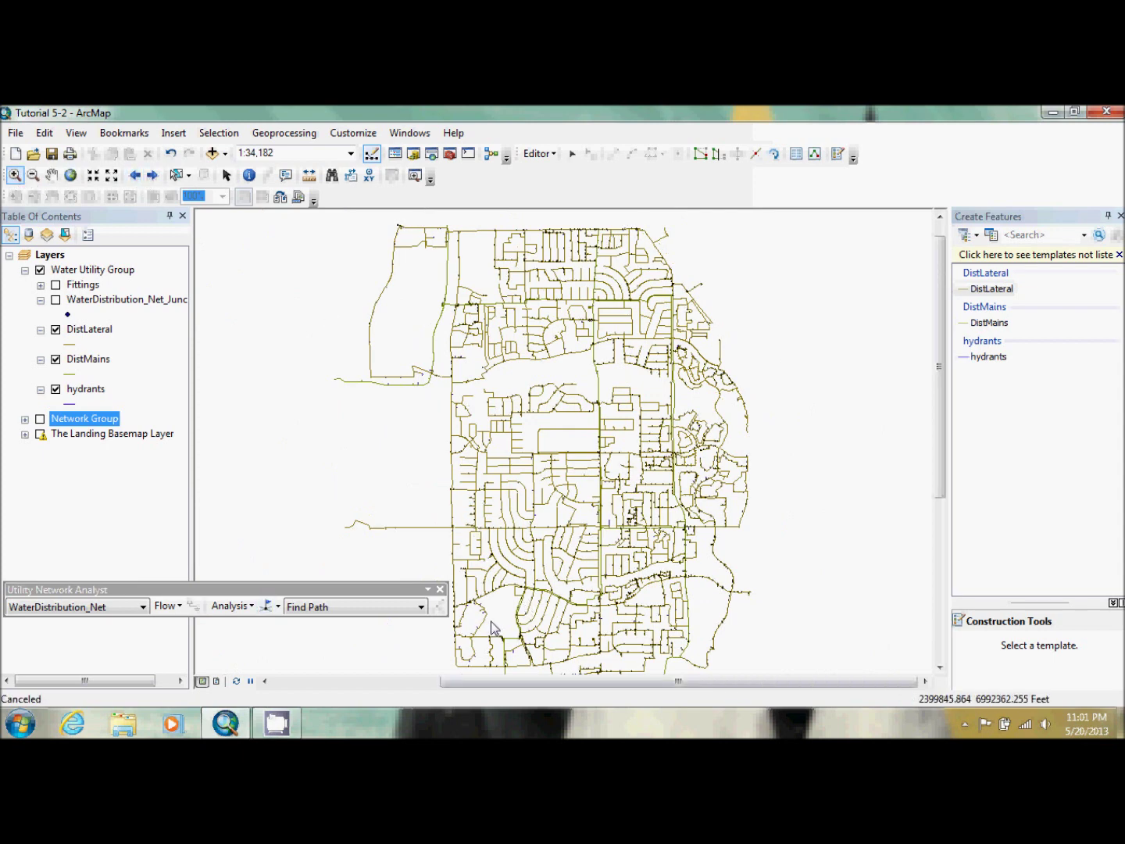
pyautogui.moveTo(503, 621); pyautogui.dragTo(578, 657)
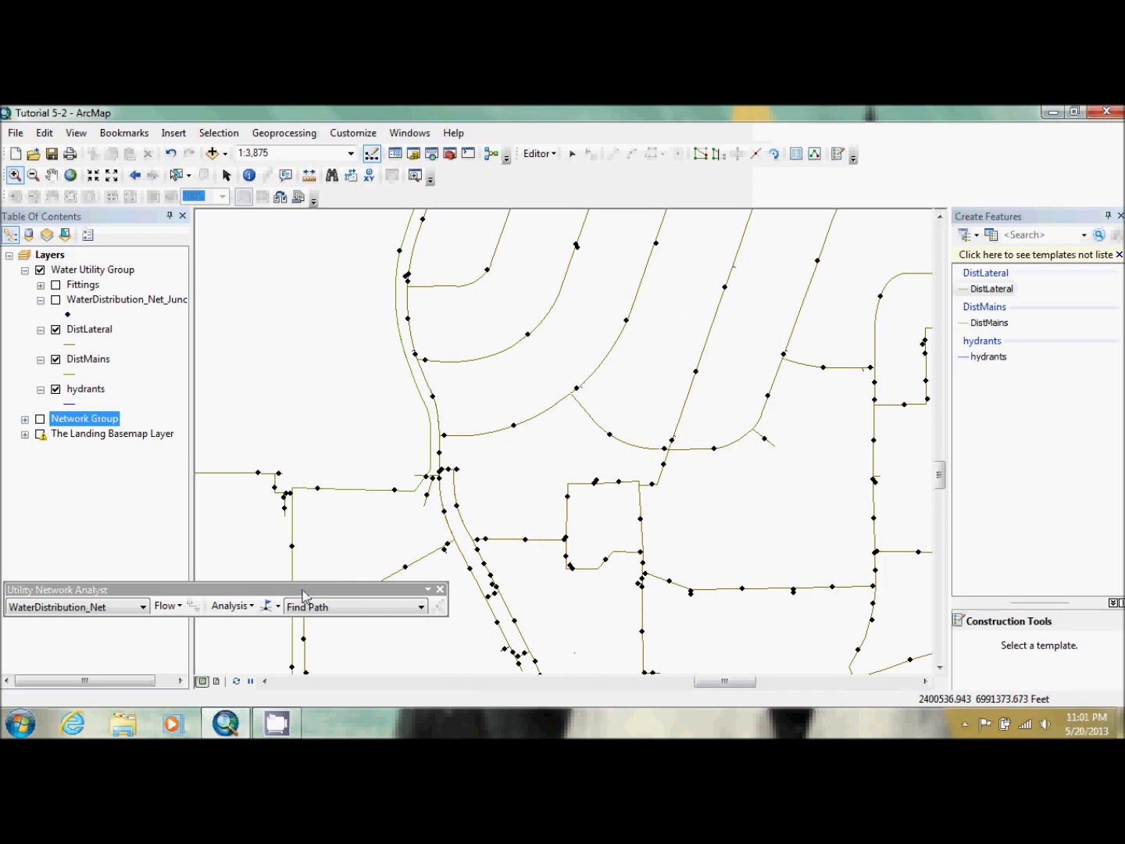
pyautogui.click(267, 606)
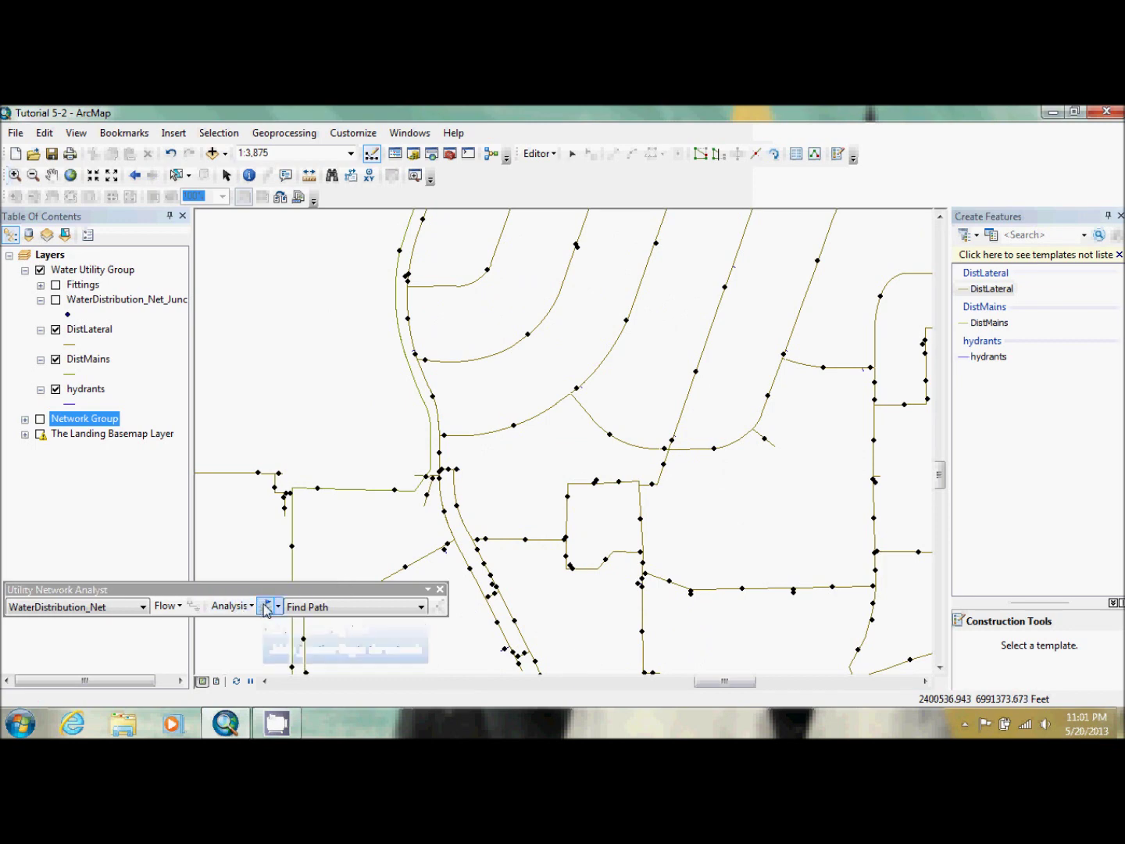
pyautogui.click(405, 567)
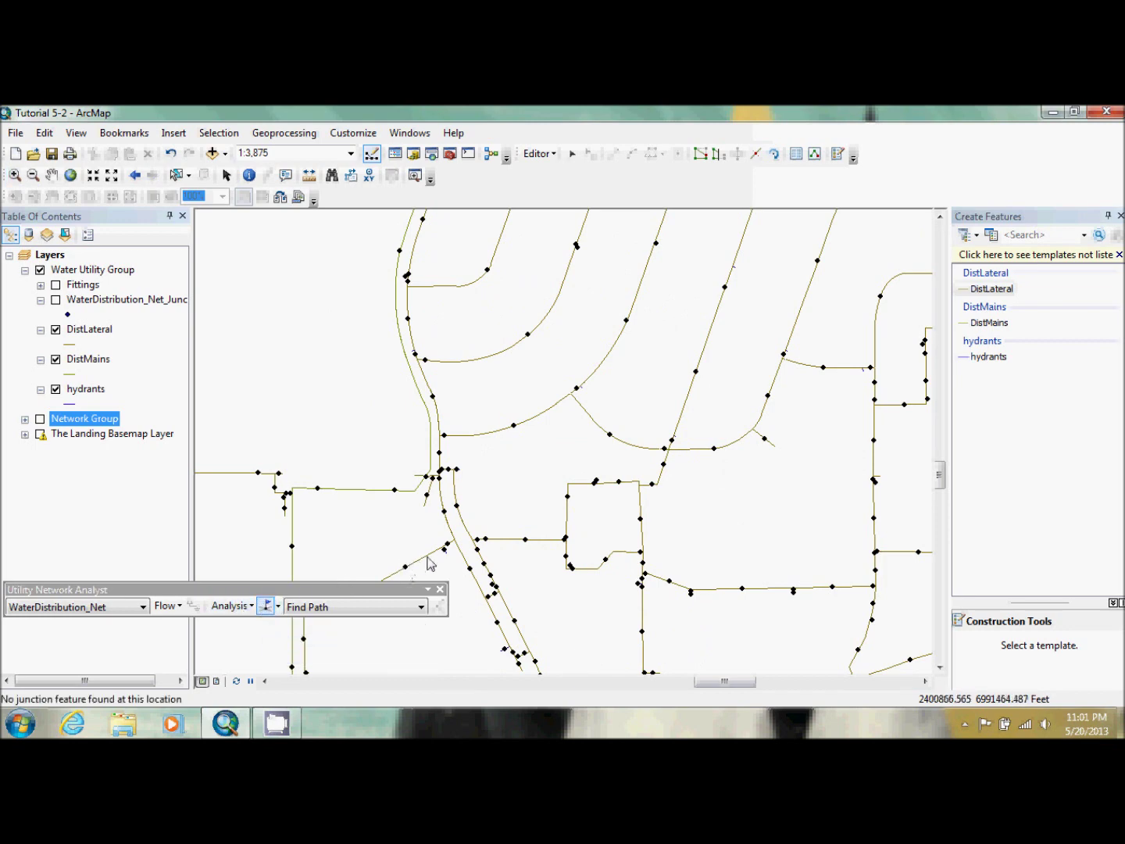
pyautogui.click(450, 544)
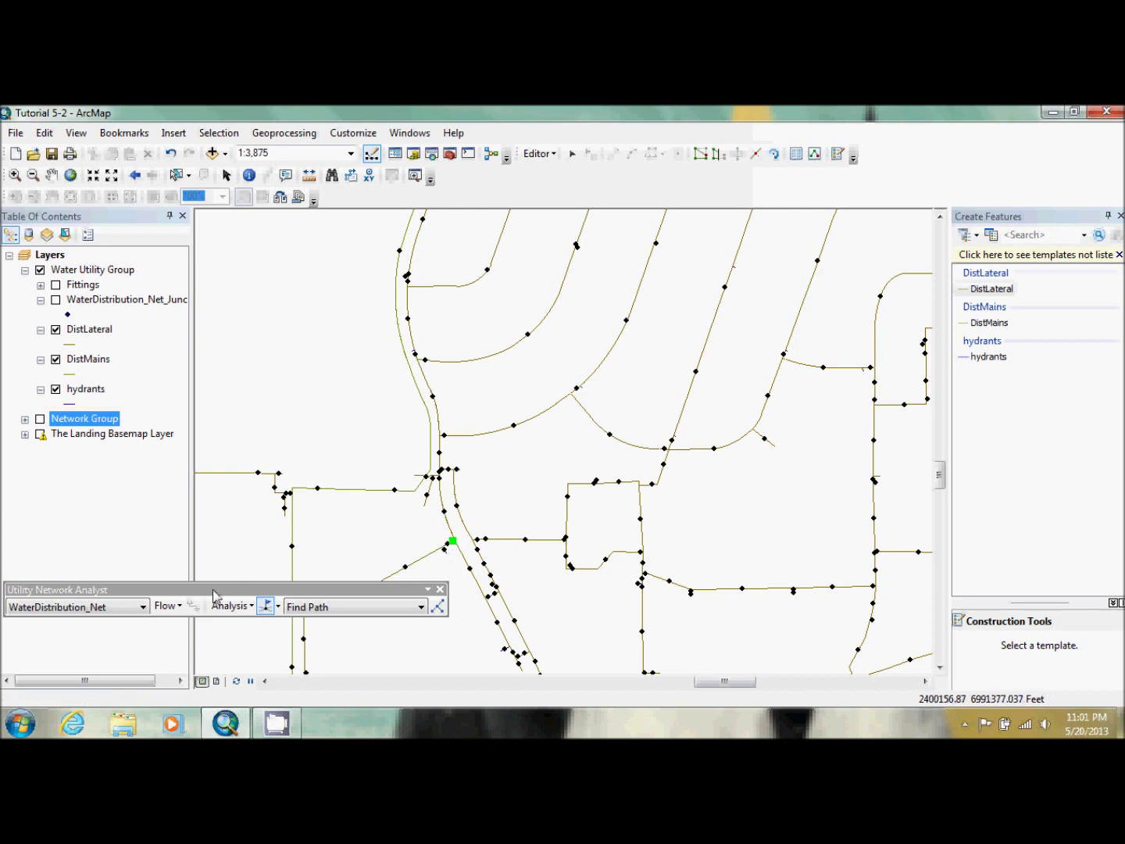
# - Try to find the path between the two placed junction flags
pyautogui.click(137, 175)
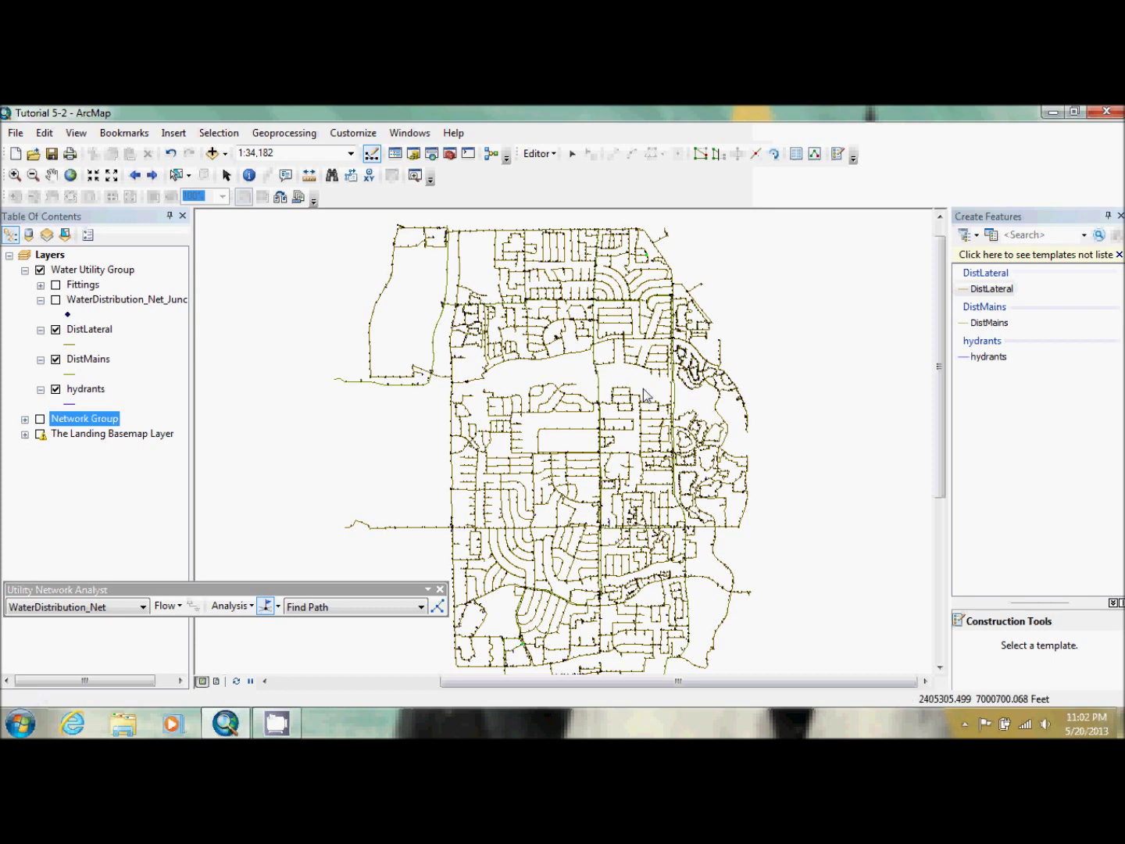
pyautogui.click(440, 610)
pyautogui.click(437, 609)
# - Clear the existing flags and place a junction flag in the network's south, on the horizontal branch just east of the paired curved mains
pyautogui.click(14, 175)
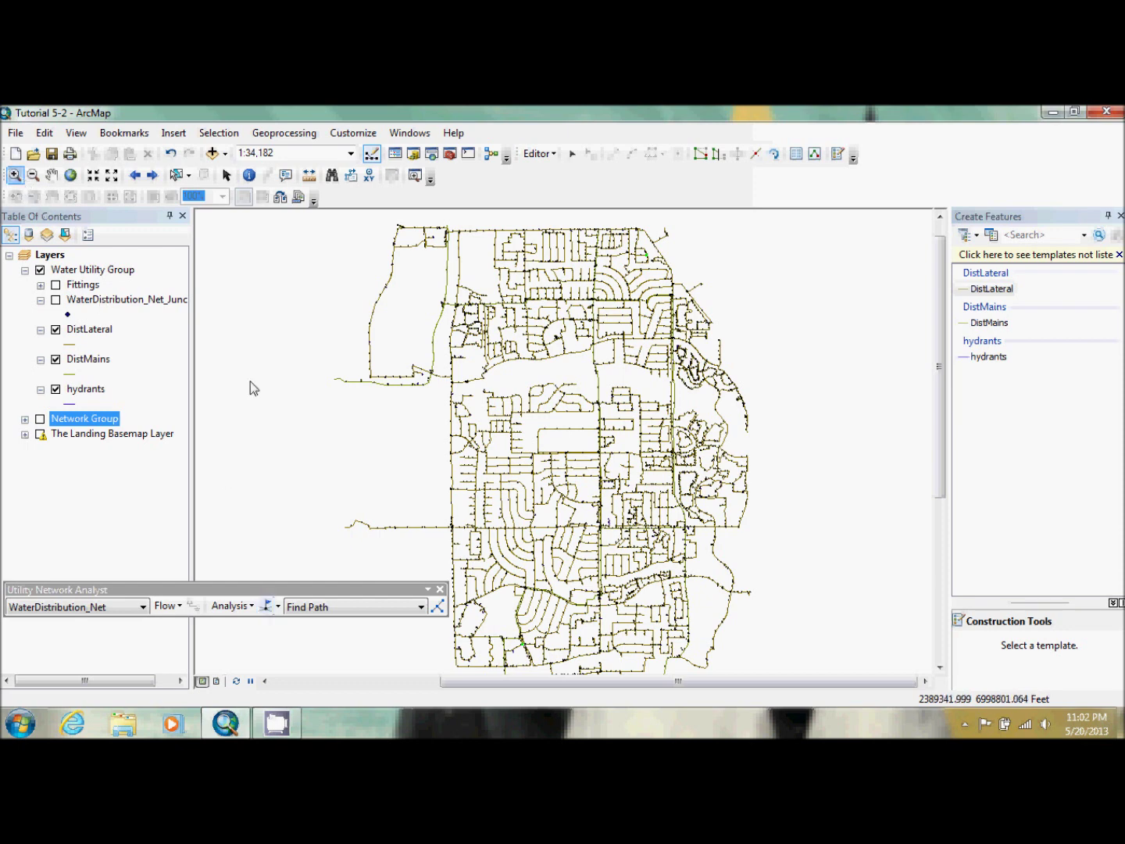
pyautogui.moveTo(508, 632); pyautogui.dragTo(539, 644)
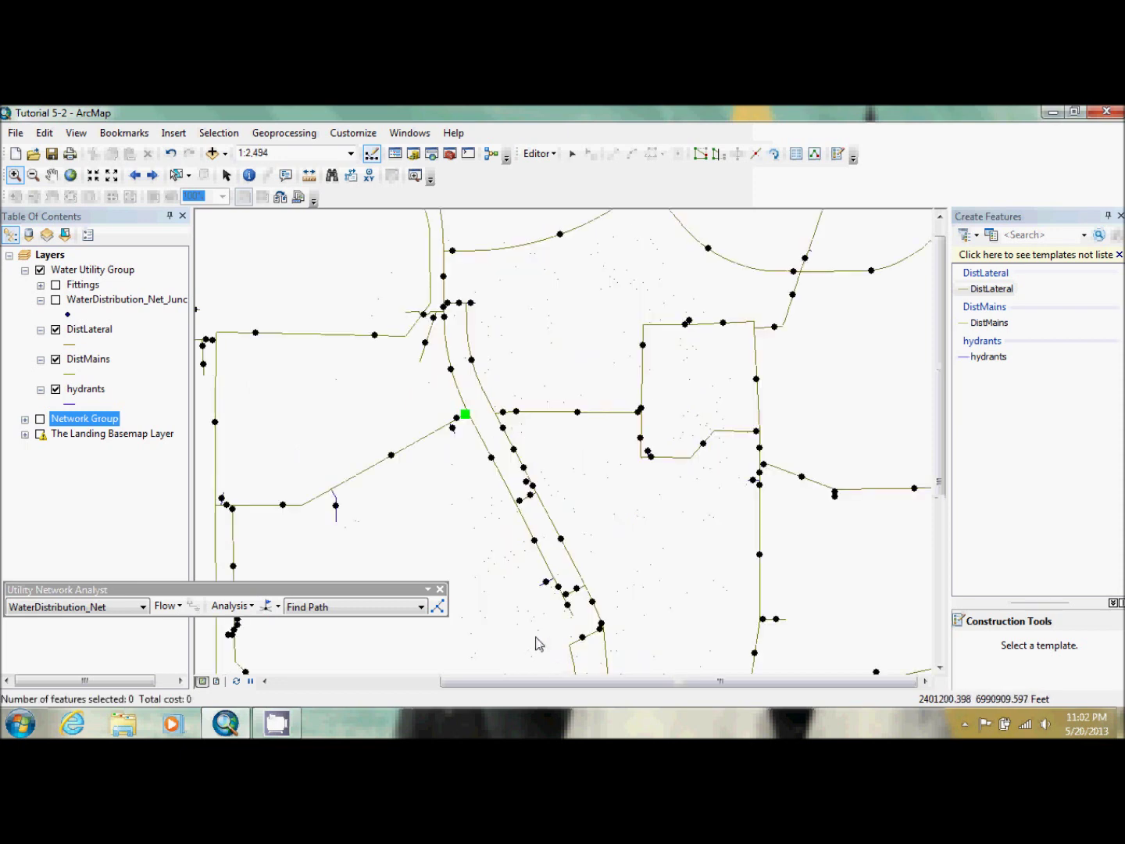
pyautogui.click(239, 606)
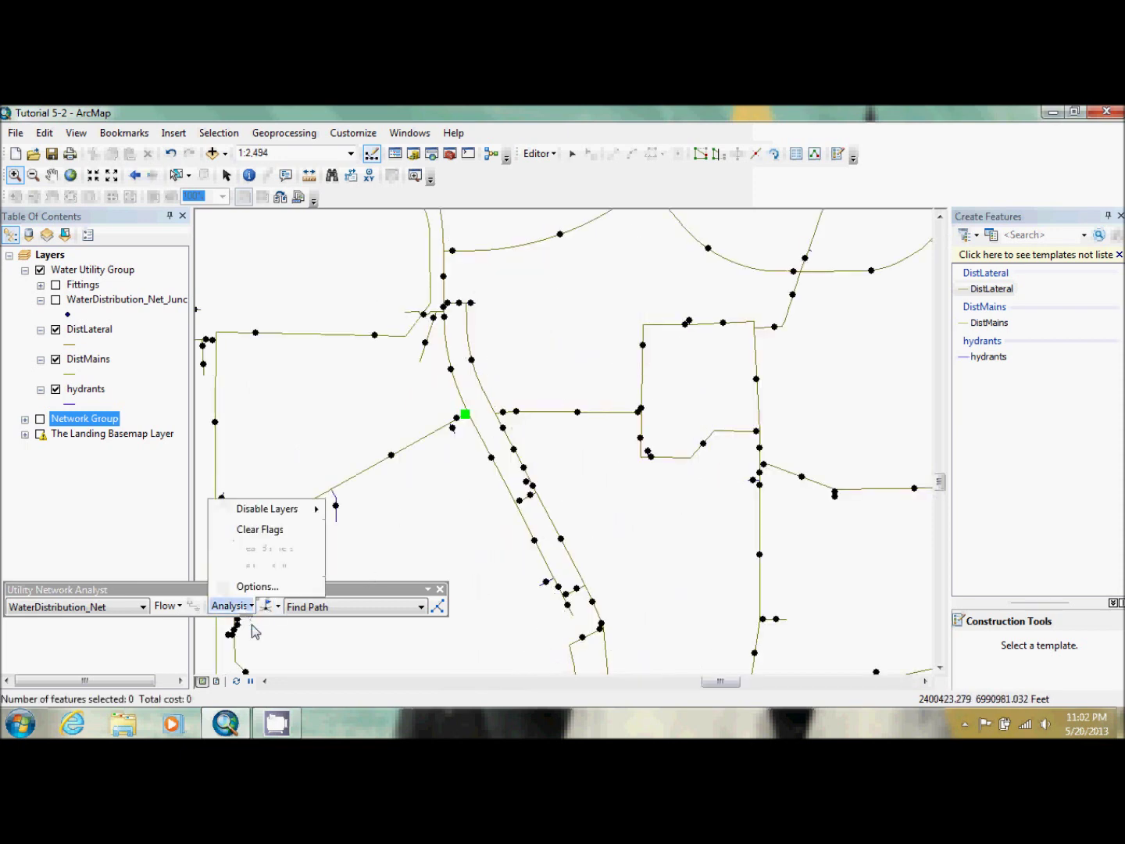
pyautogui.click(274, 529)
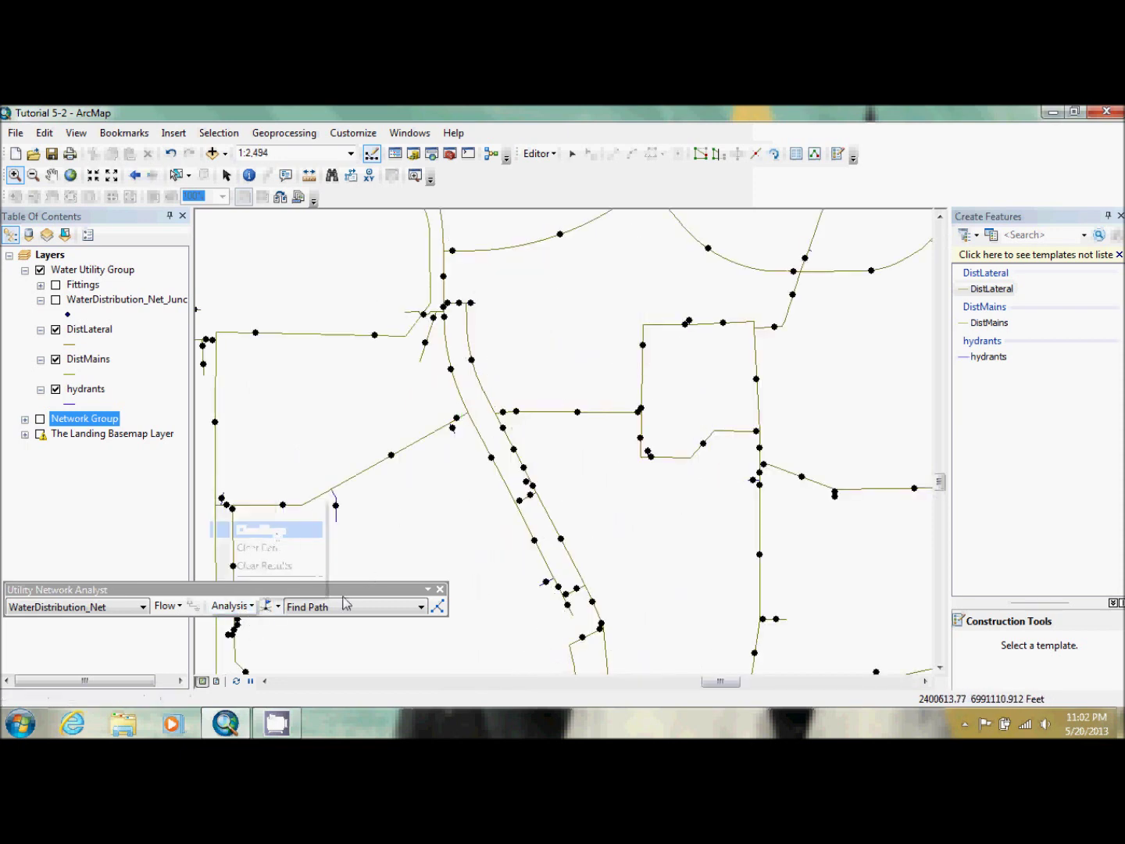
pyautogui.click(266, 607)
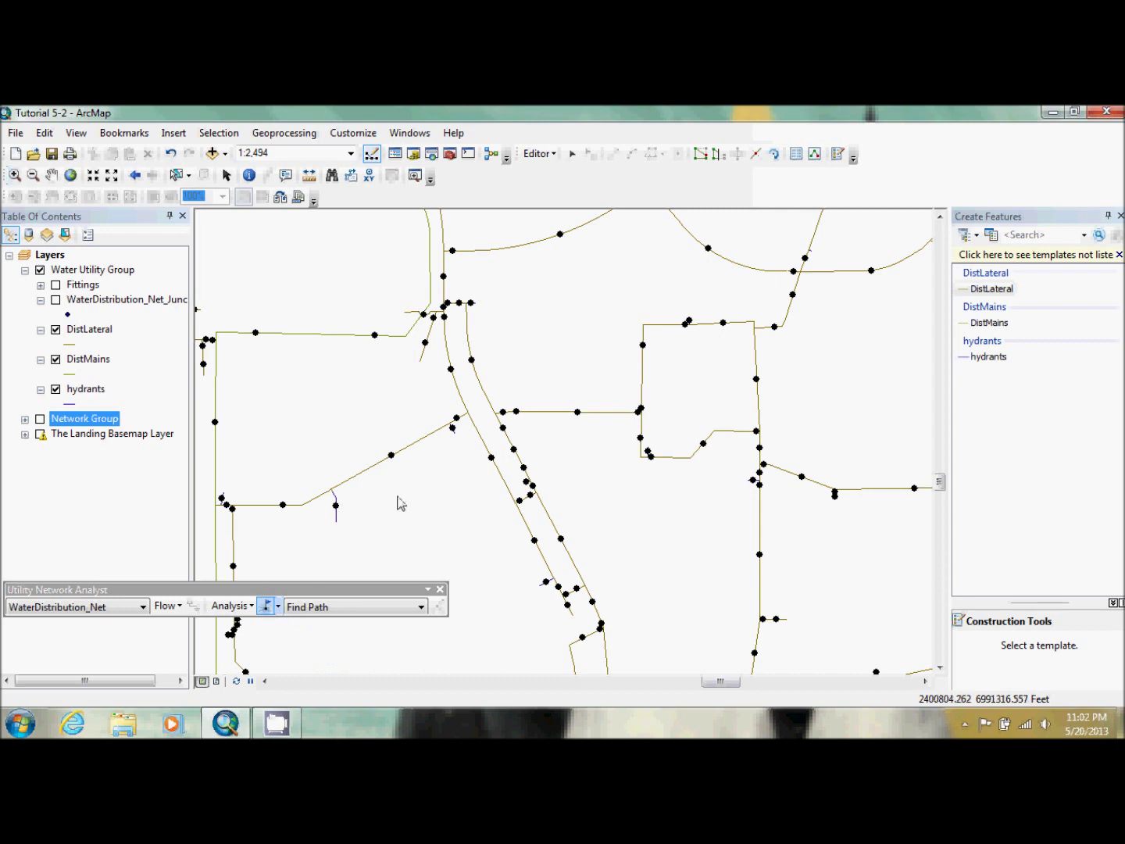
pyautogui.click(517, 414)
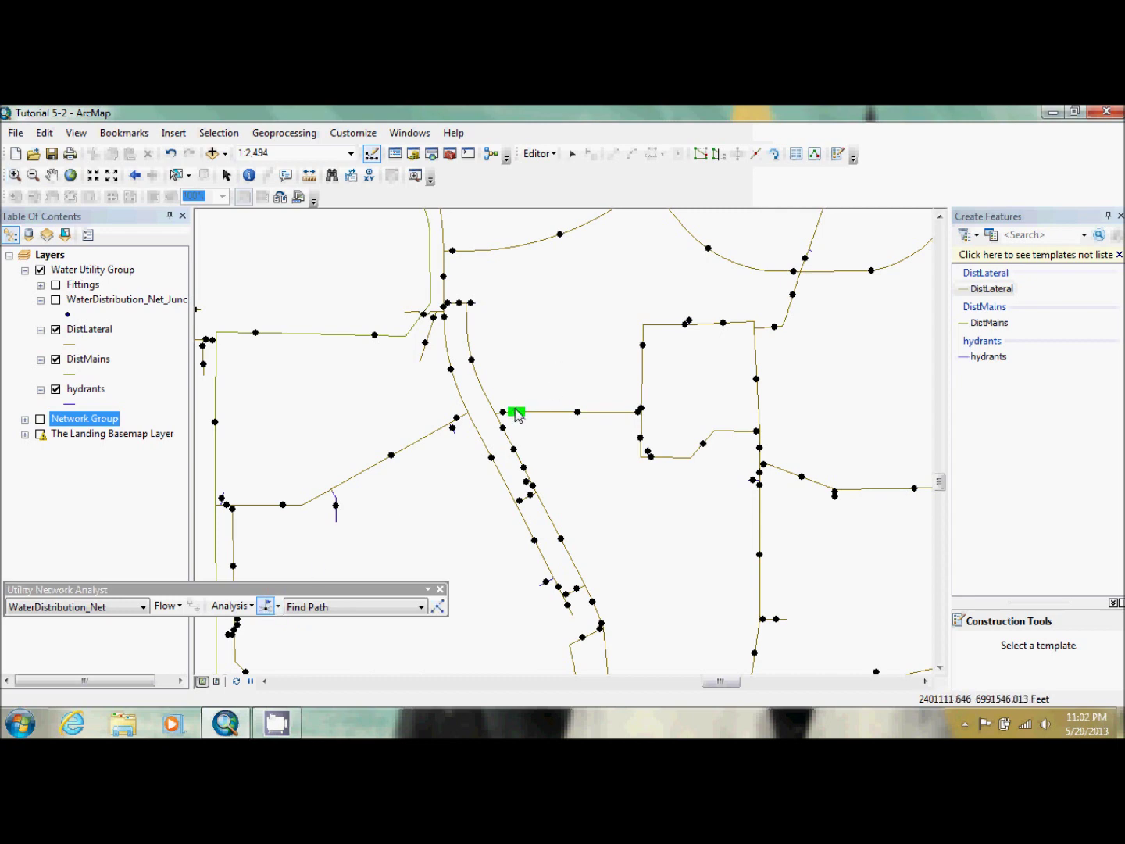
pyautogui.click(229, 606)
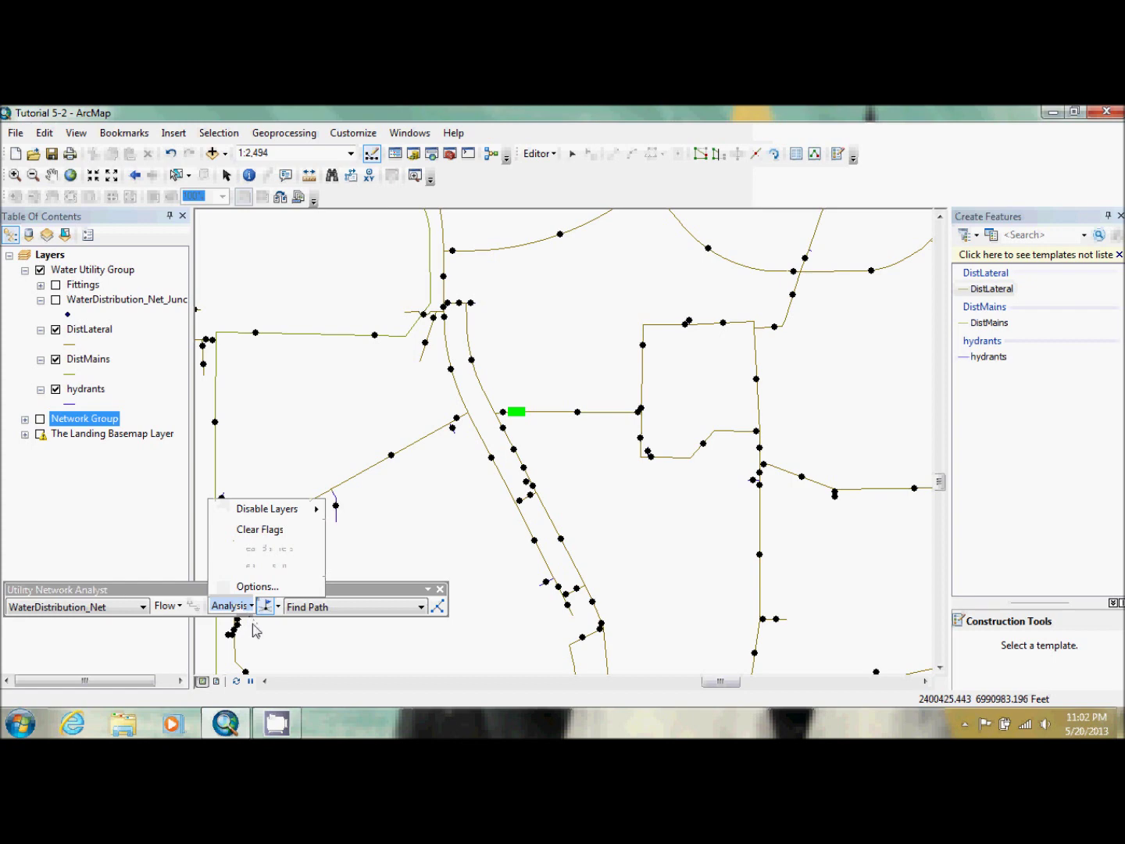
pyautogui.click(270, 531)
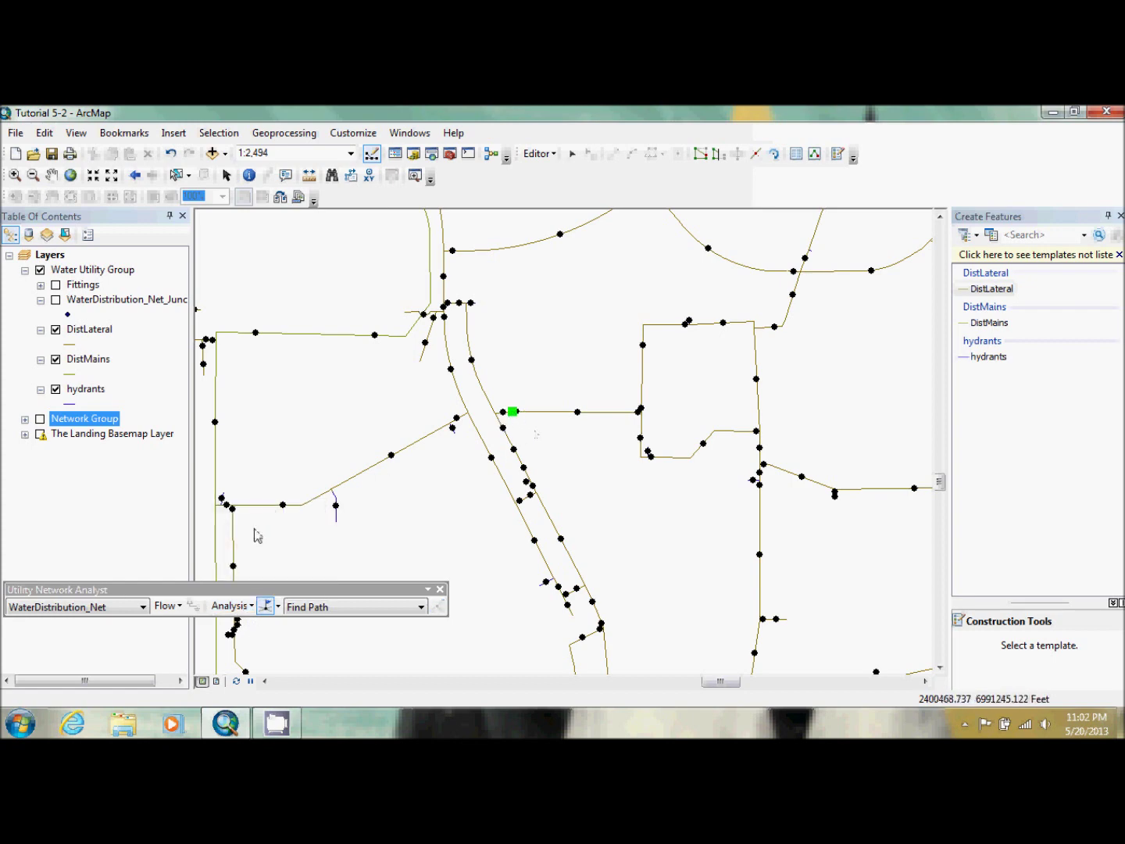
# - Place a second junction flag on the diagonal main northeast of the small pipe loop in the network's northeast
pyautogui.click(136, 176)
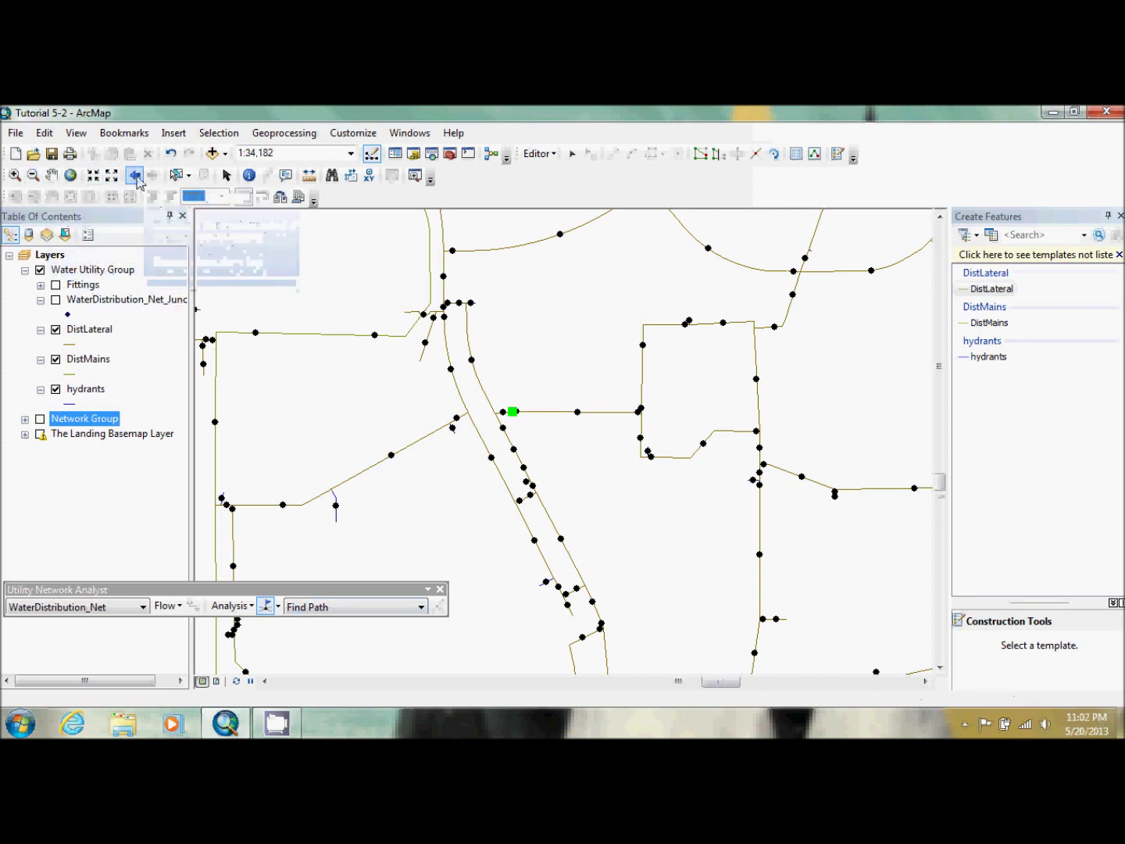
pyautogui.click(16, 176)
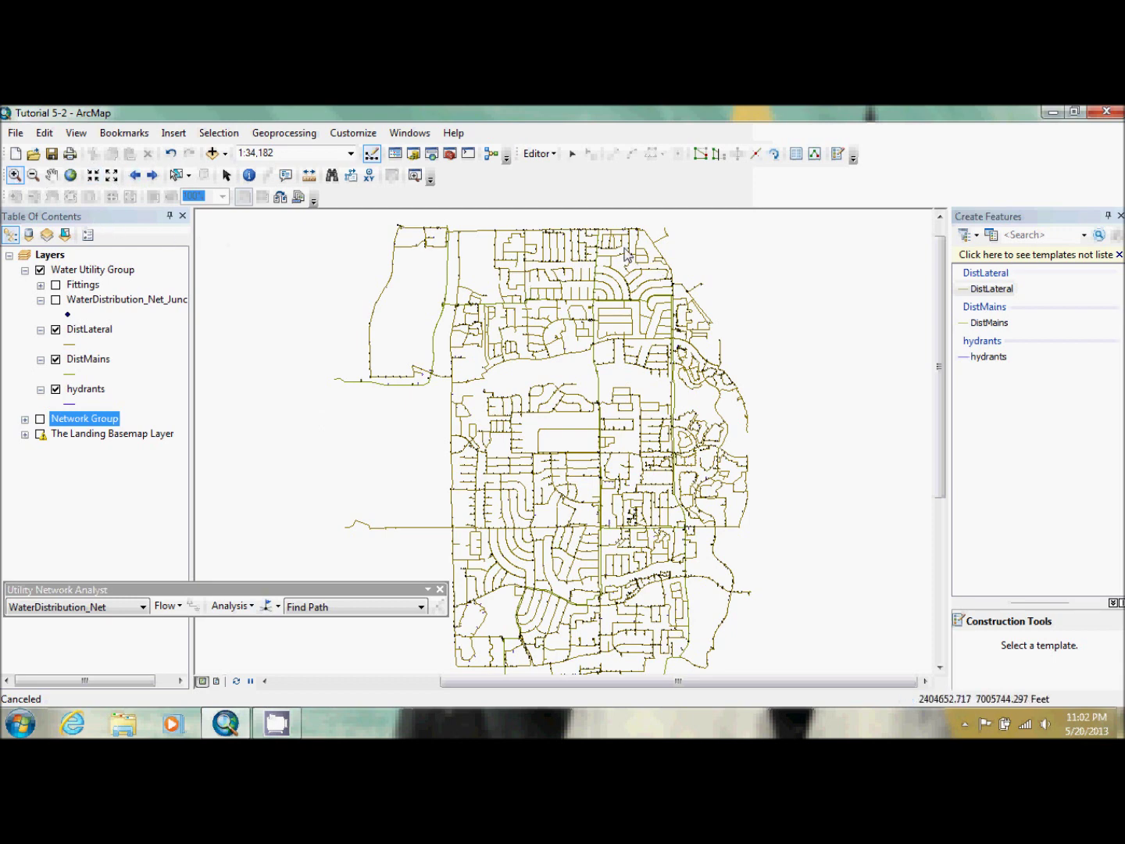
pyautogui.moveTo(622, 249); pyautogui.dragTo(657, 275)
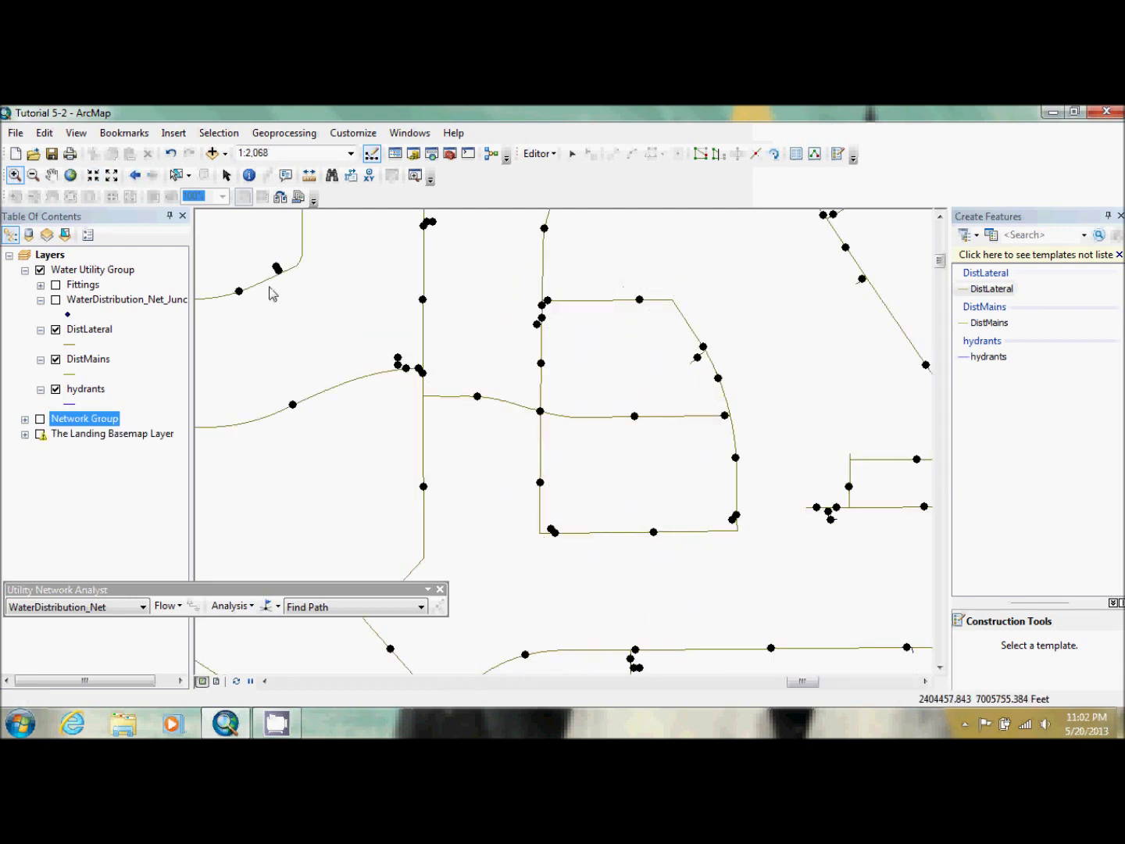
pyautogui.click(267, 607)
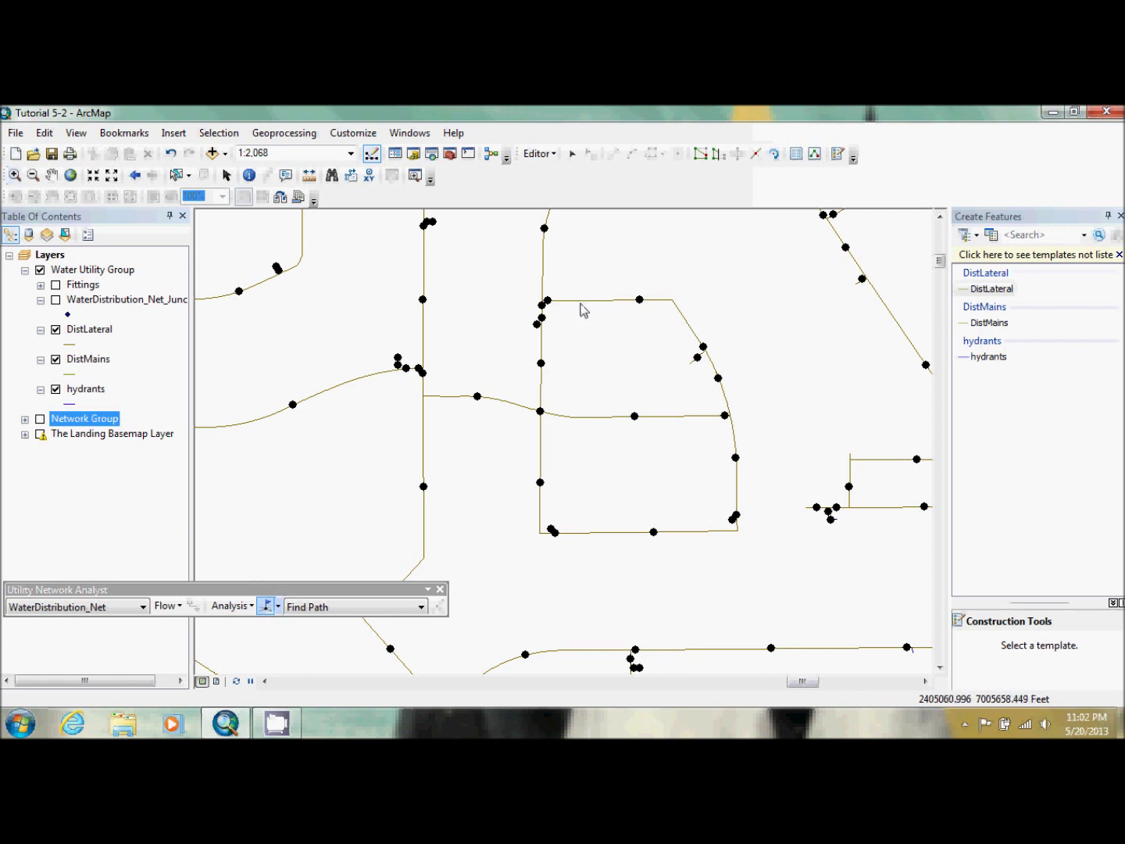
pyautogui.click(639, 300)
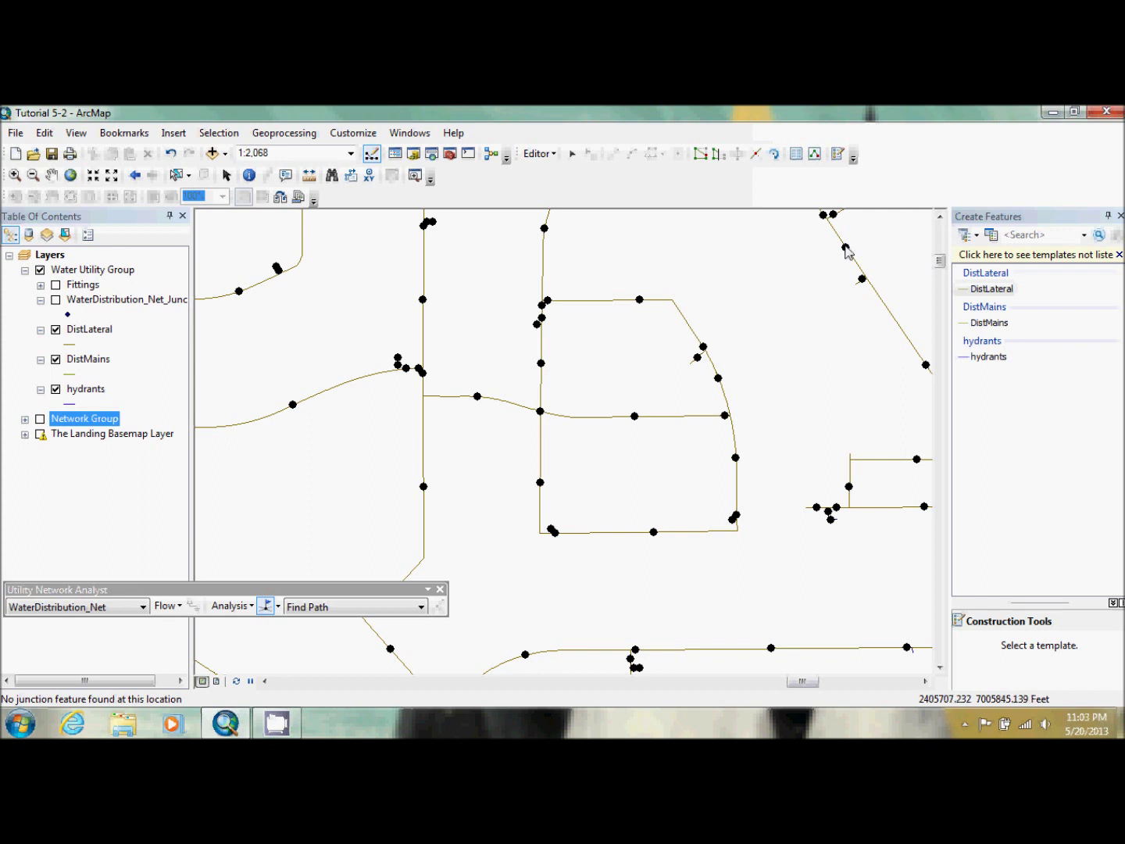
pyautogui.click(861, 281)
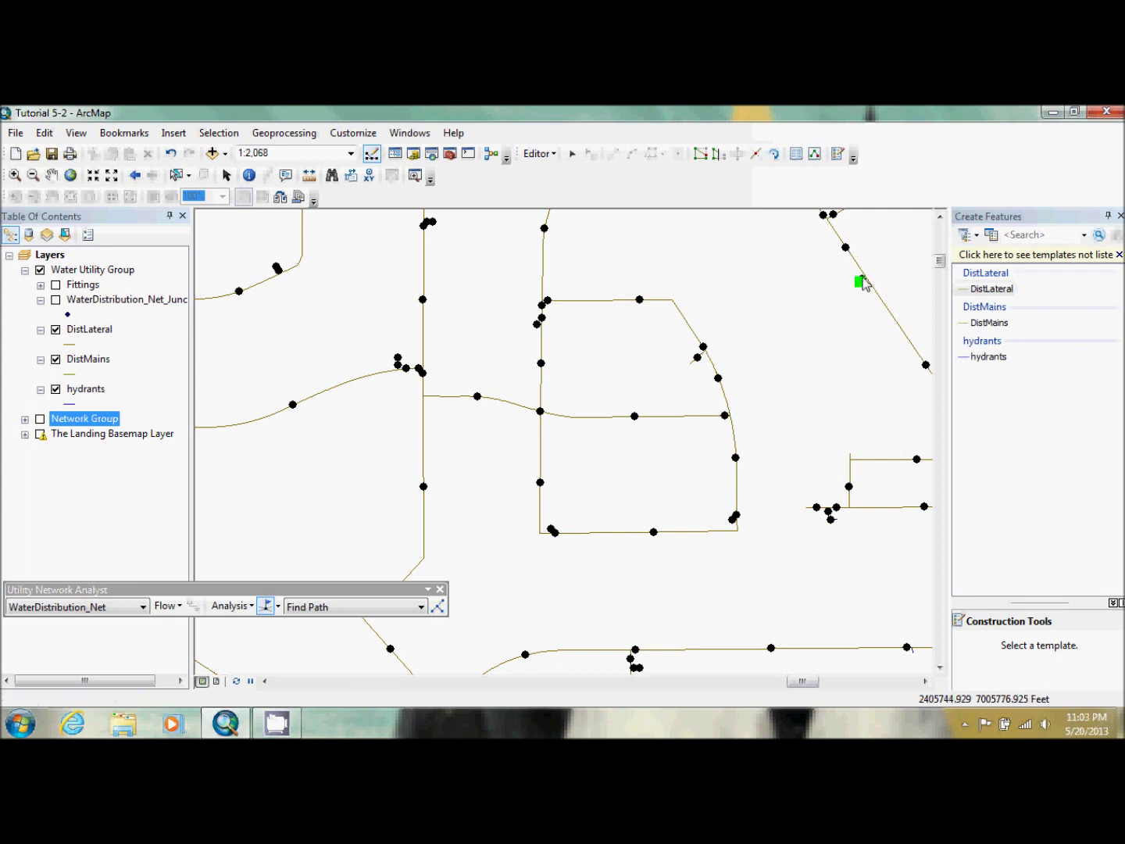
# - Solve the Find Path trace between the two junction flags and display the traced path across the full network
pyautogui.click(436, 608)
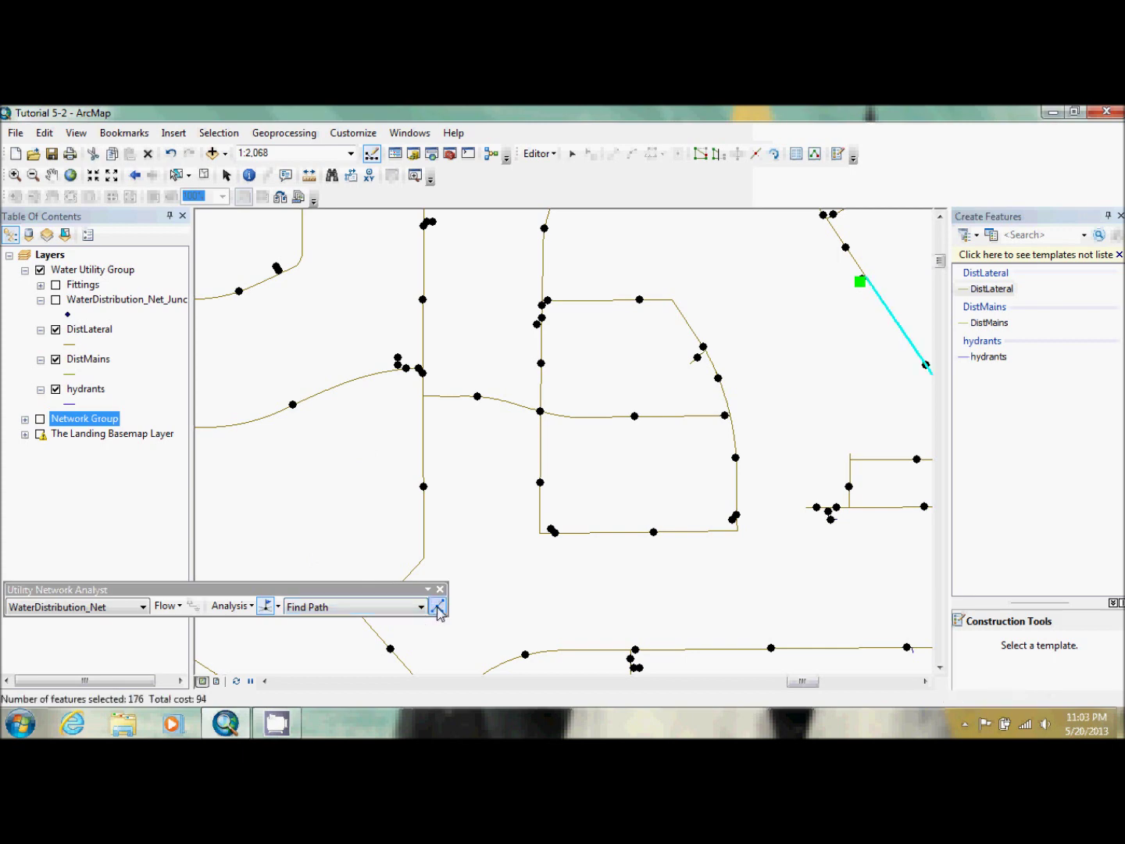
pyautogui.click(138, 176)
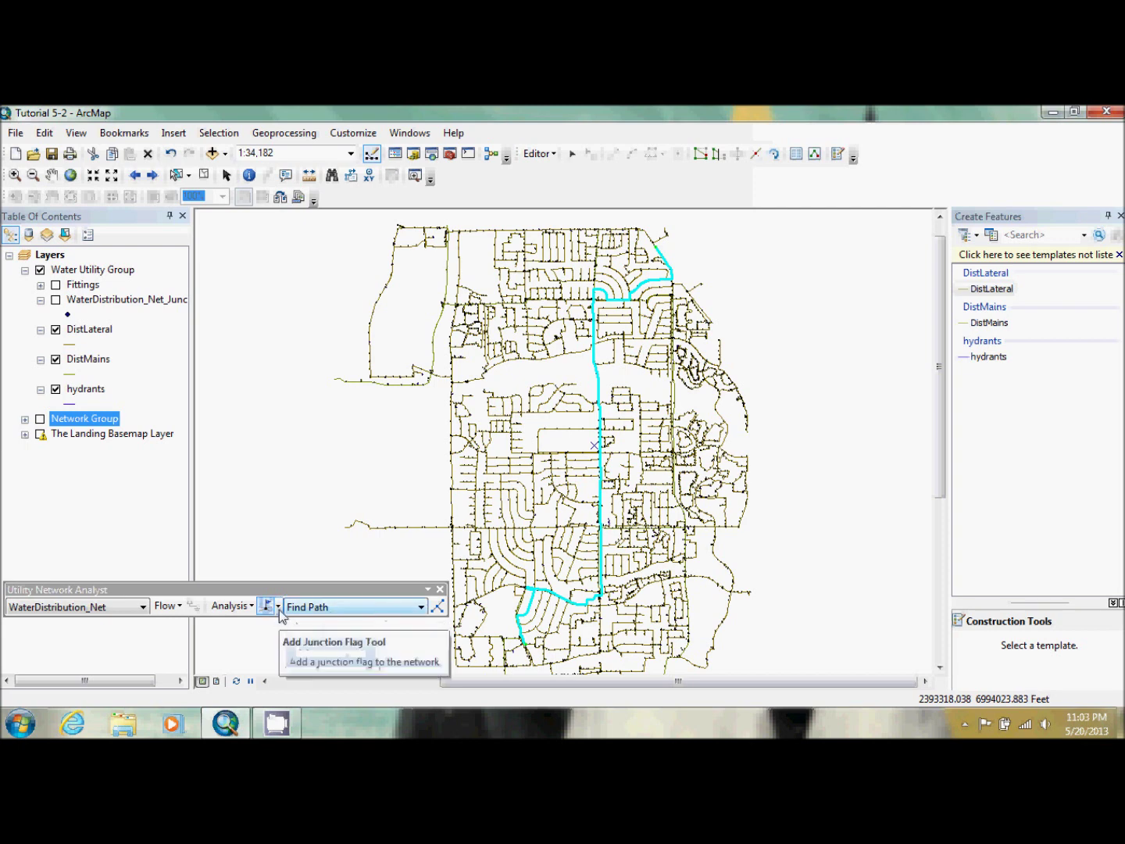
pyautogui.click(279, 608)
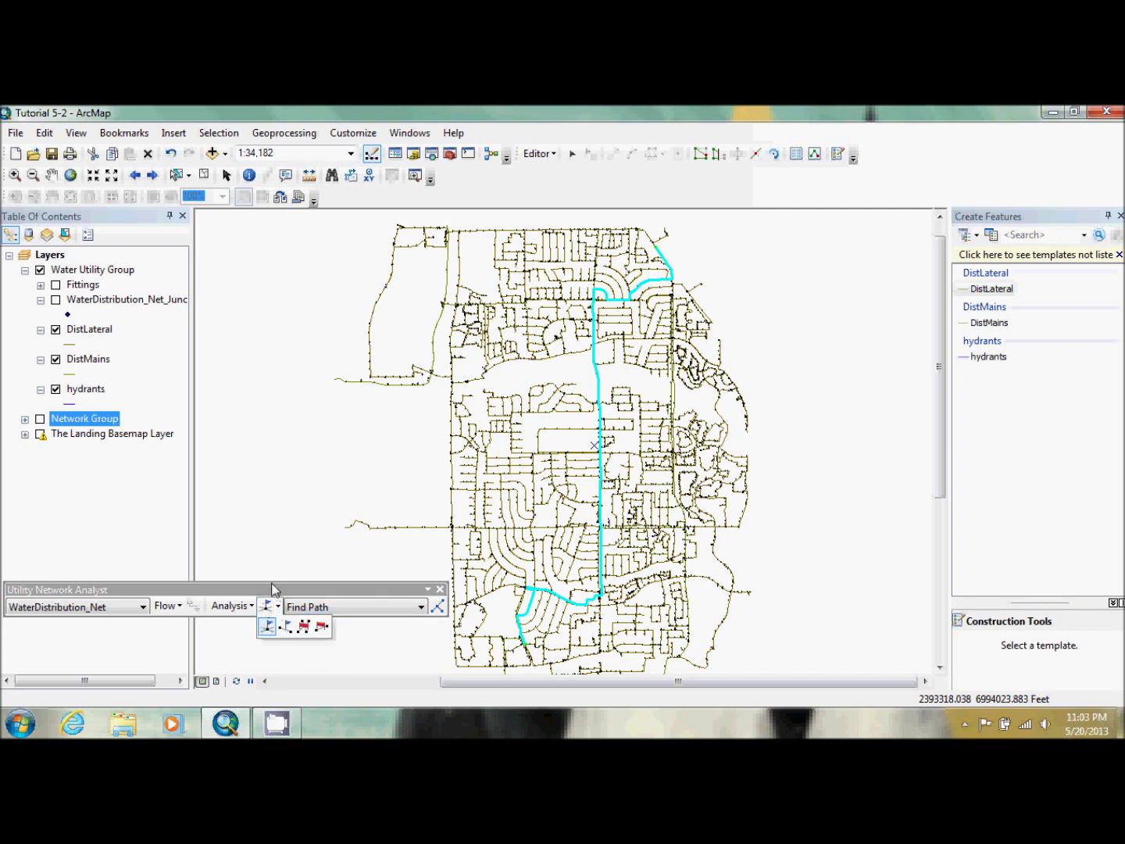
pyautogui.click(438, 606)
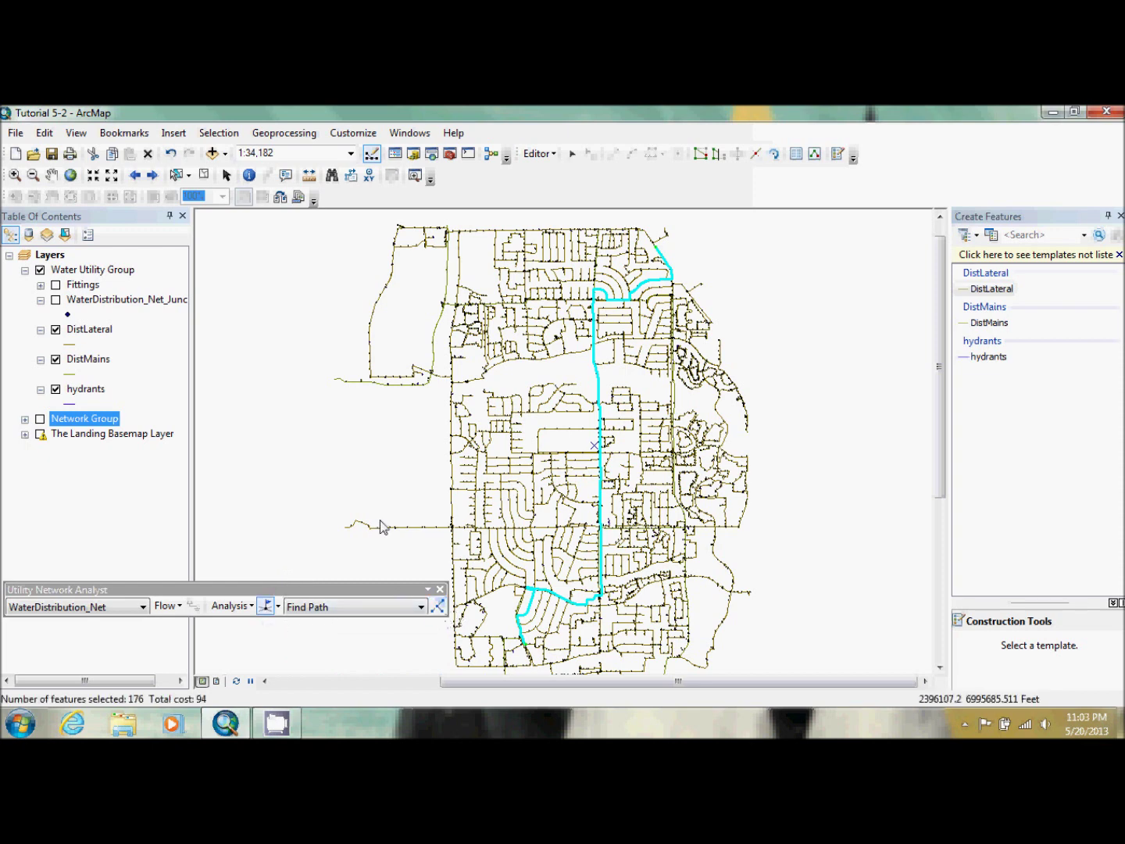
# - Clear the selected features of the traced path
pyautogui.click(248, 609)
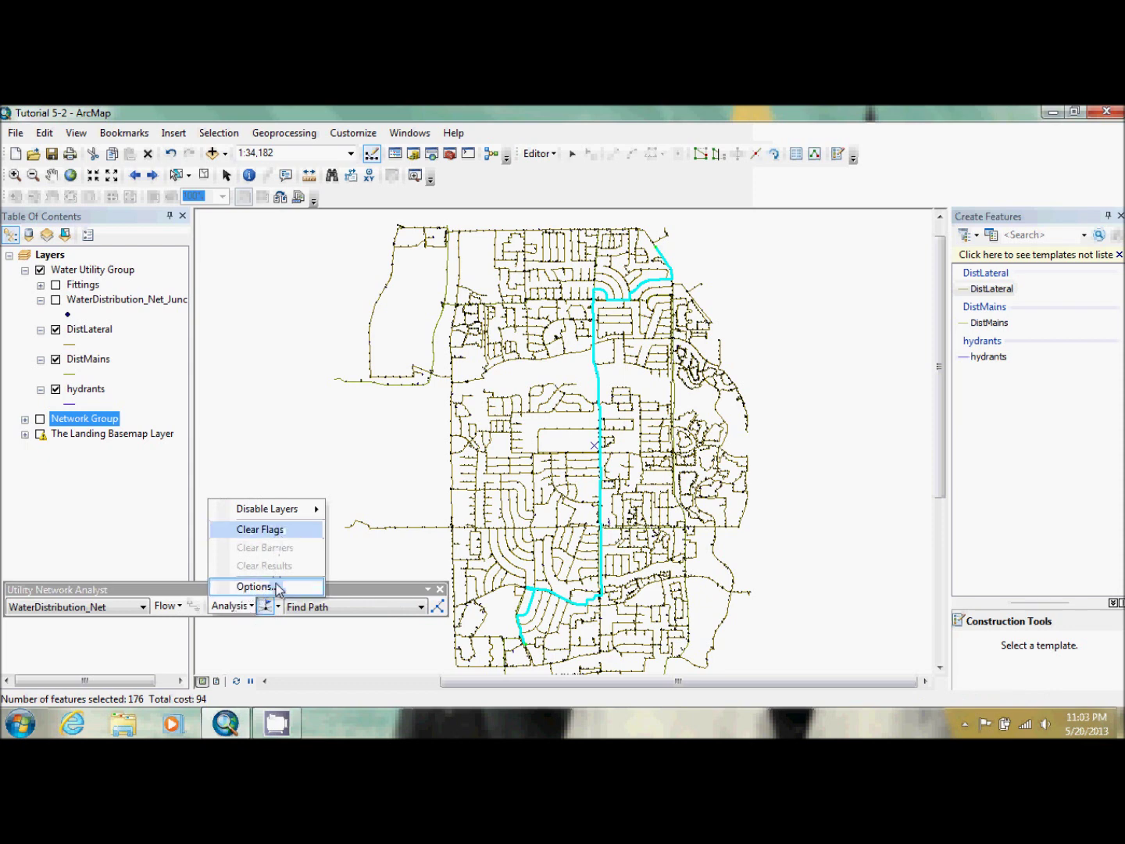
pyautogui.click(168, 605)
pyautogui.click(231, 606)
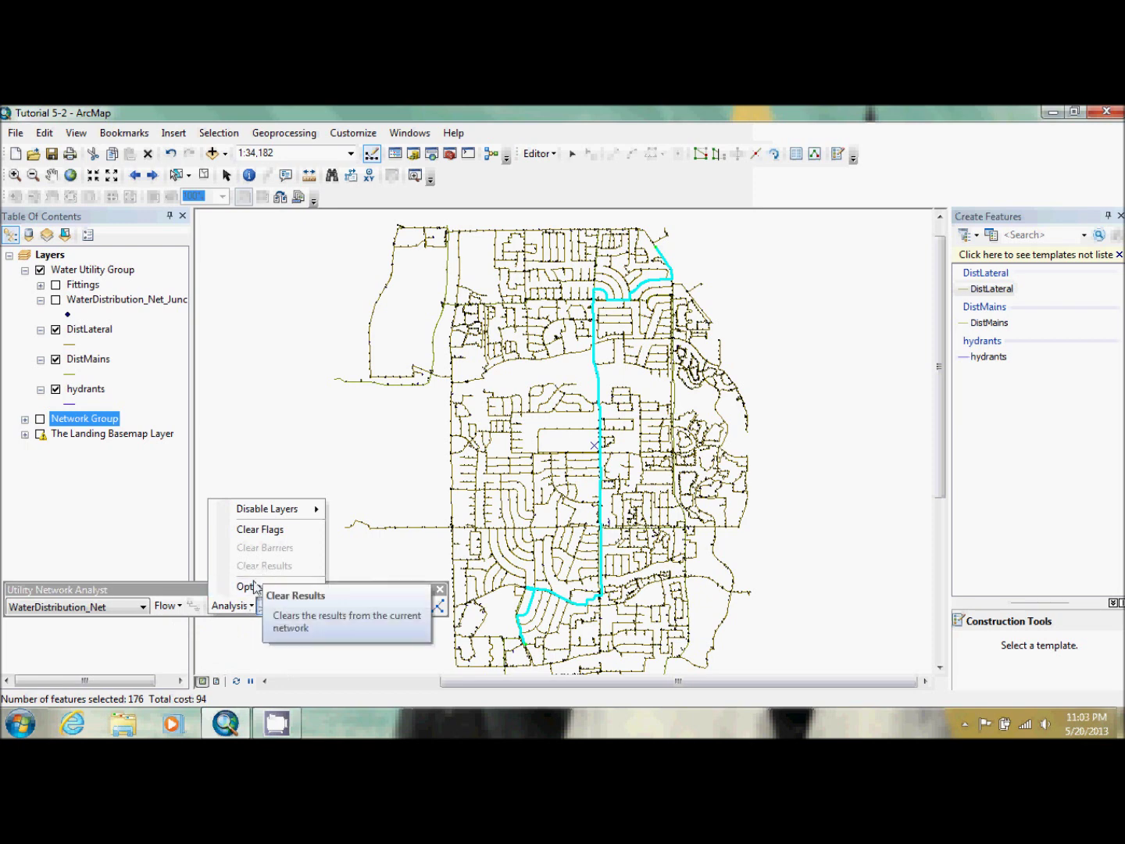
pyautogui.click(205, 175)
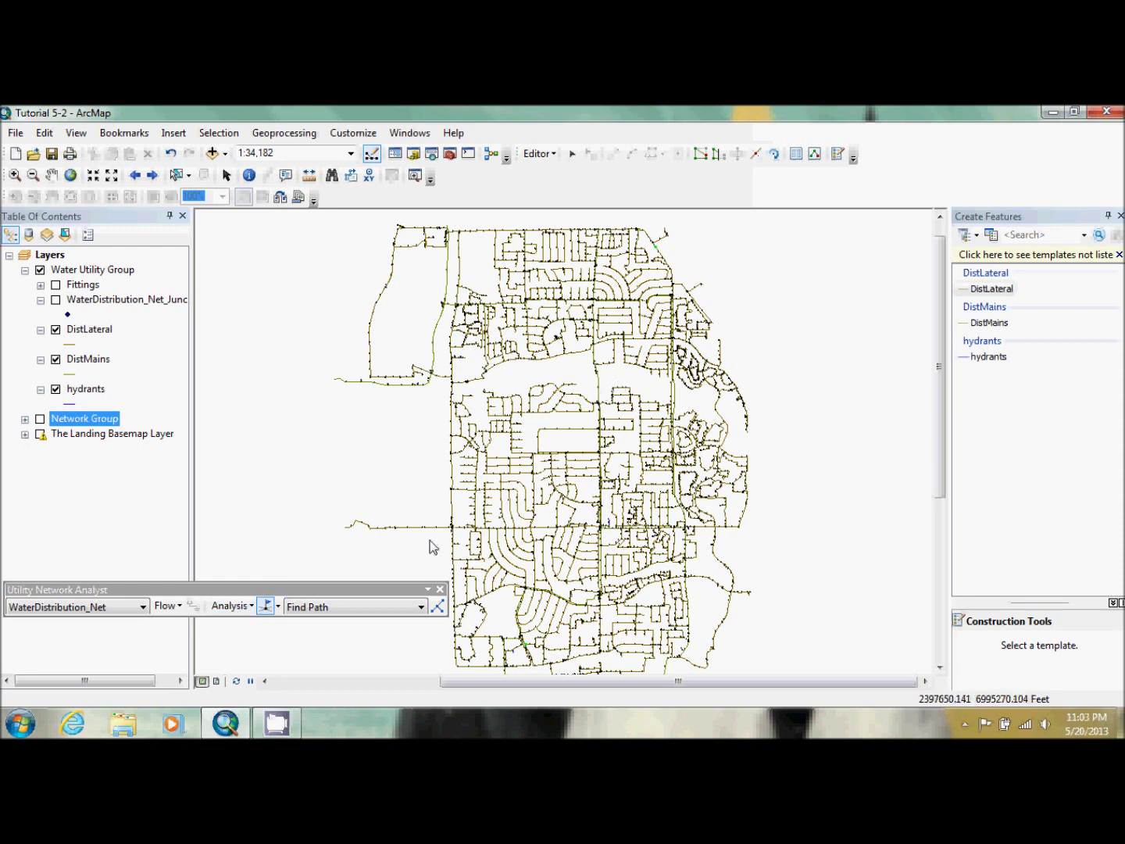
# - Place an edge barrier on the central north-south main, west of the rectangular pipe loop in the middle of the network
pyautogui.click(278, 606)
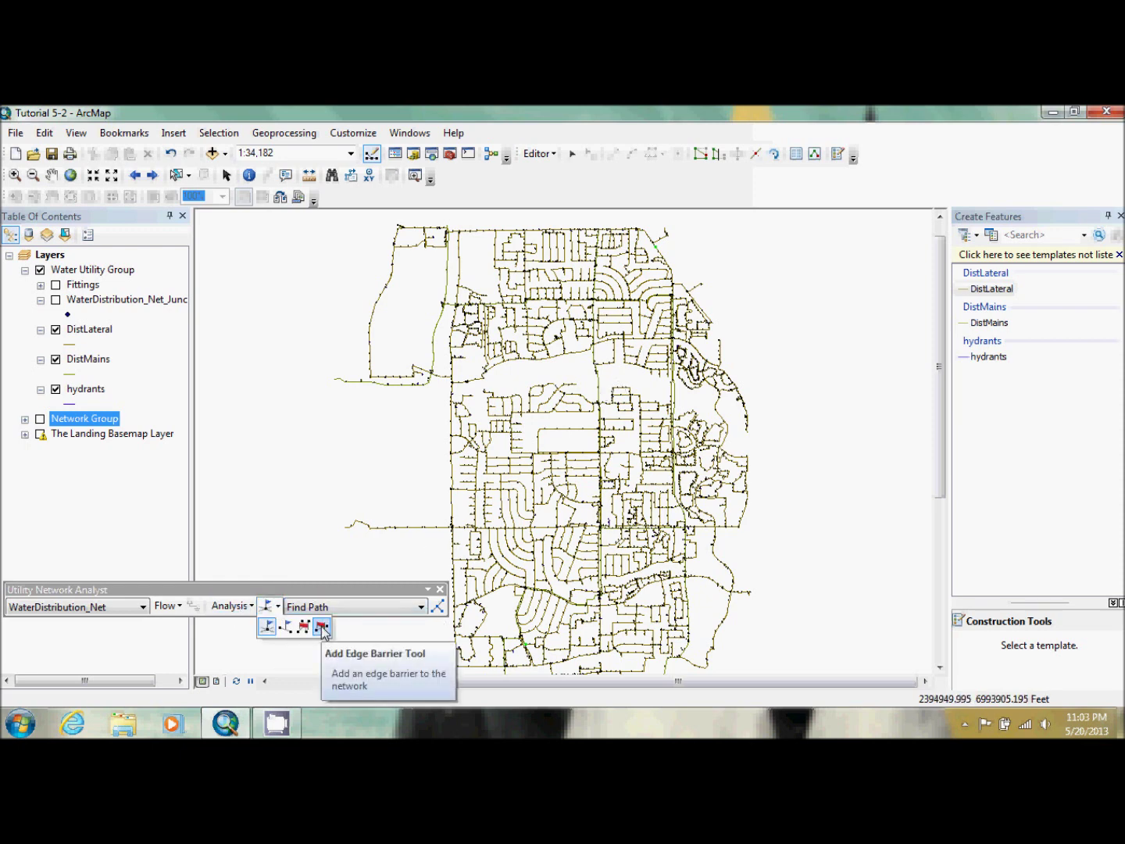
pyautogui.click(320, 627)
pyautogui.click(15, 175)
pyautogui.moveTo(589, 384); pyautogui.dragTo(629, 409)
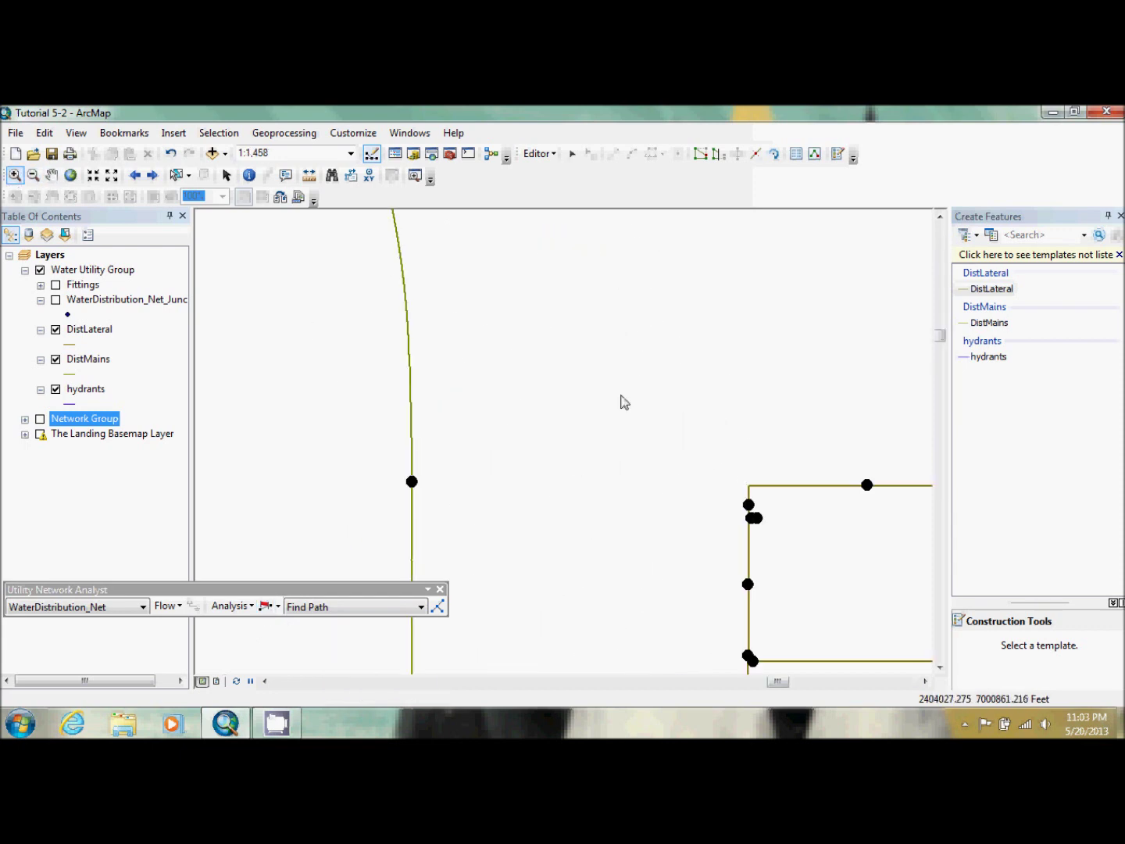
pyautogui.click(266, 608)
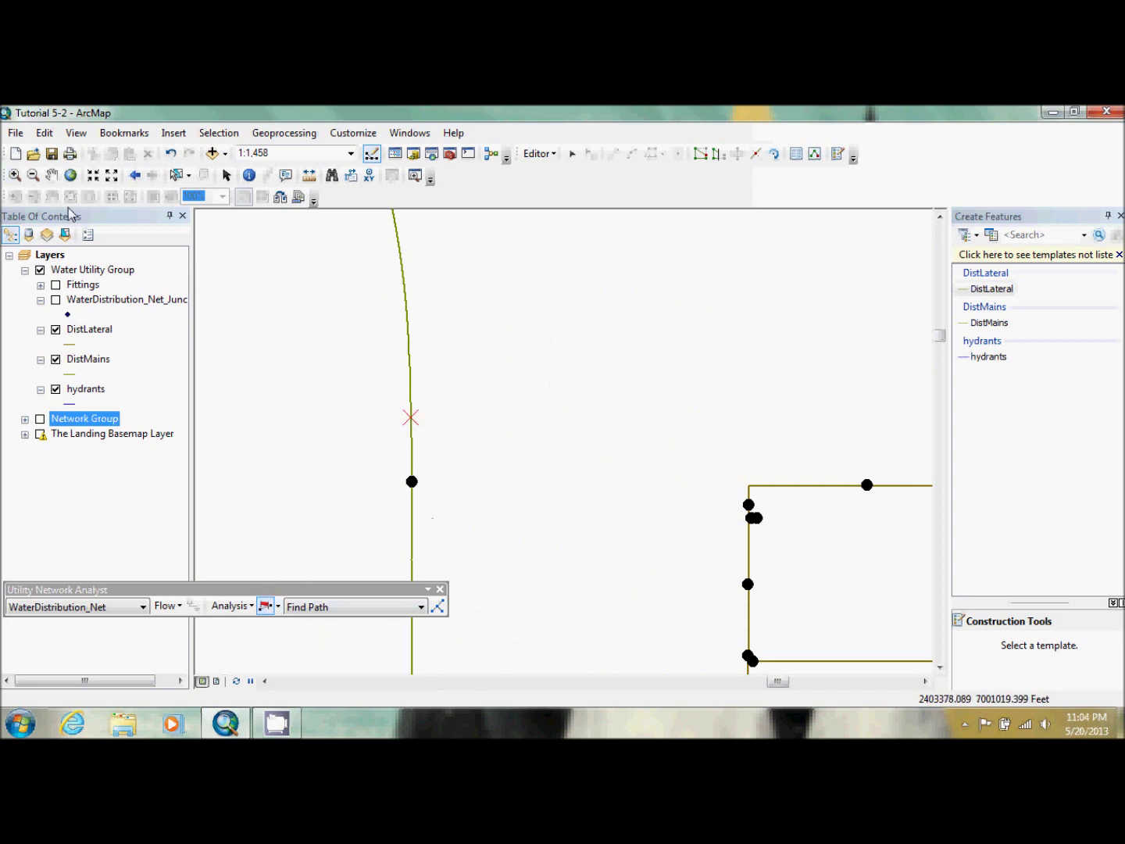
# - Switch back to the Add Junction Flag tool and solve the Find Path trace with the edge barrier in place
pyautogui.click(136, 176)
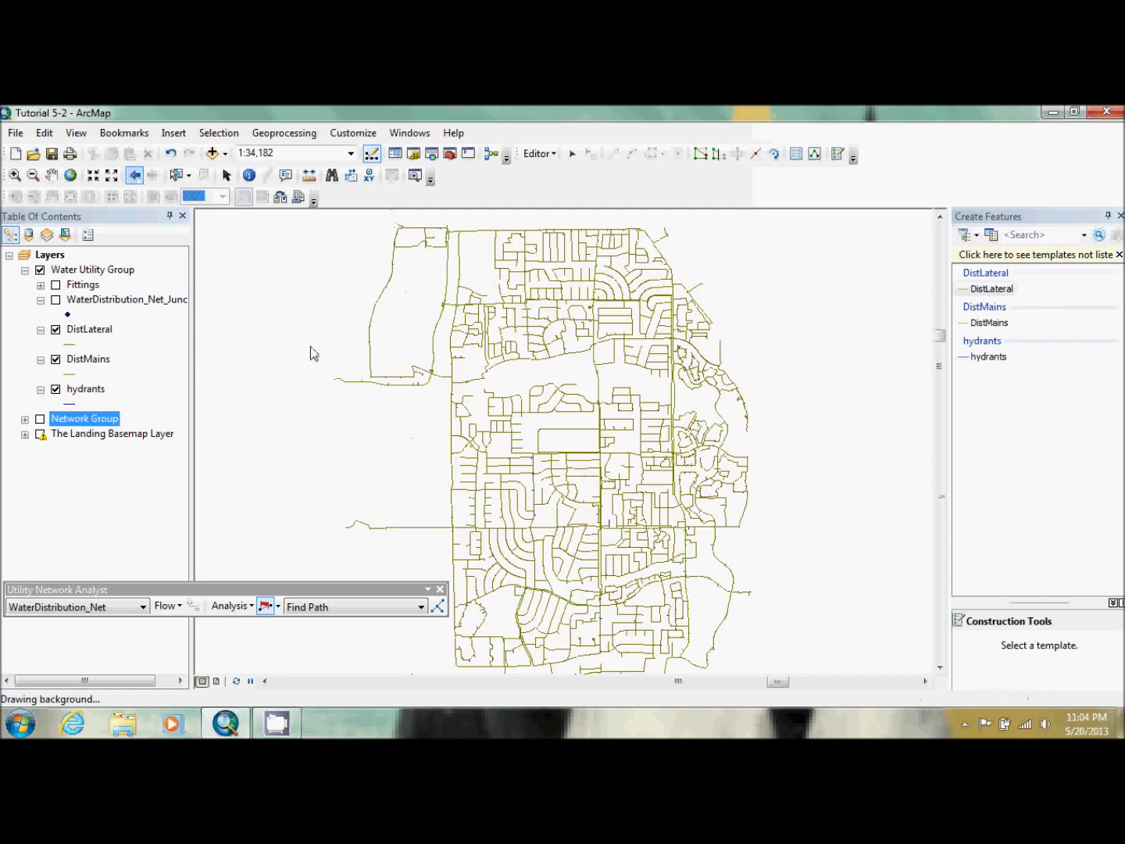
pyautogui.click(278, 606)
pyautogui.click(268, 625)
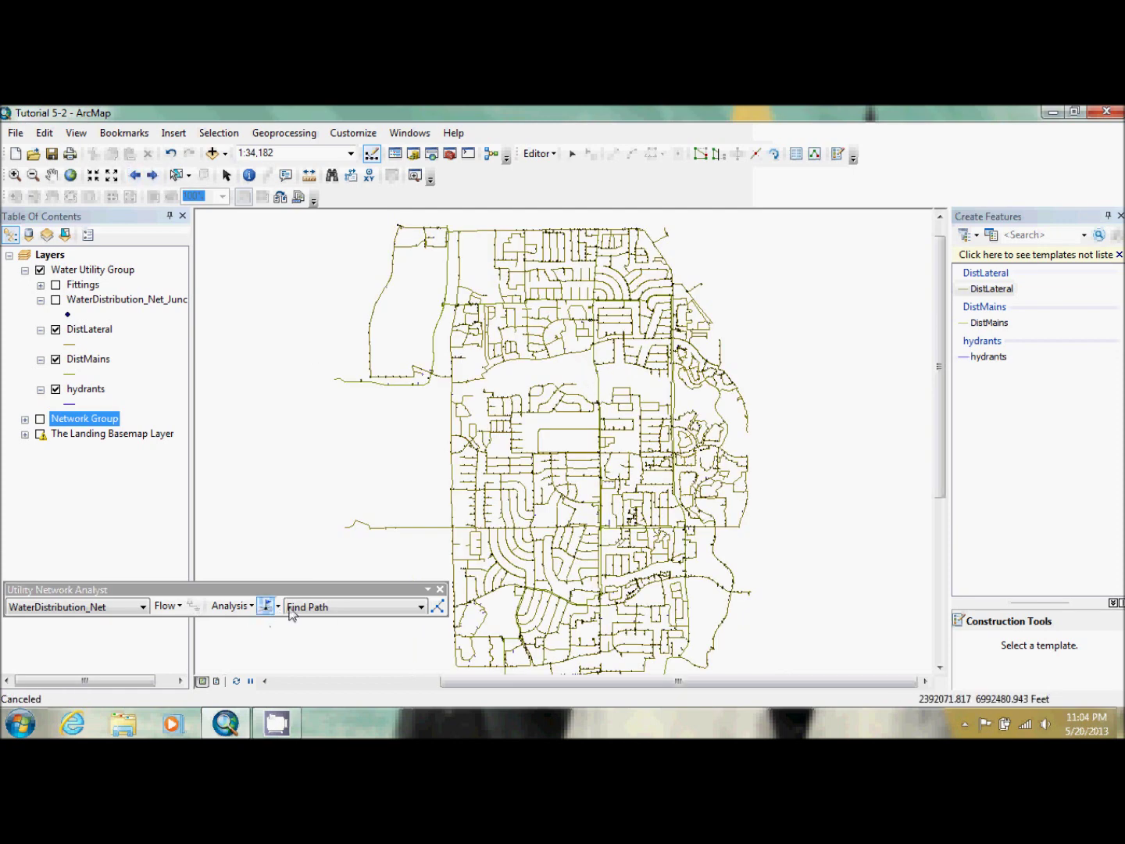
pyautogui.click(436, 608)
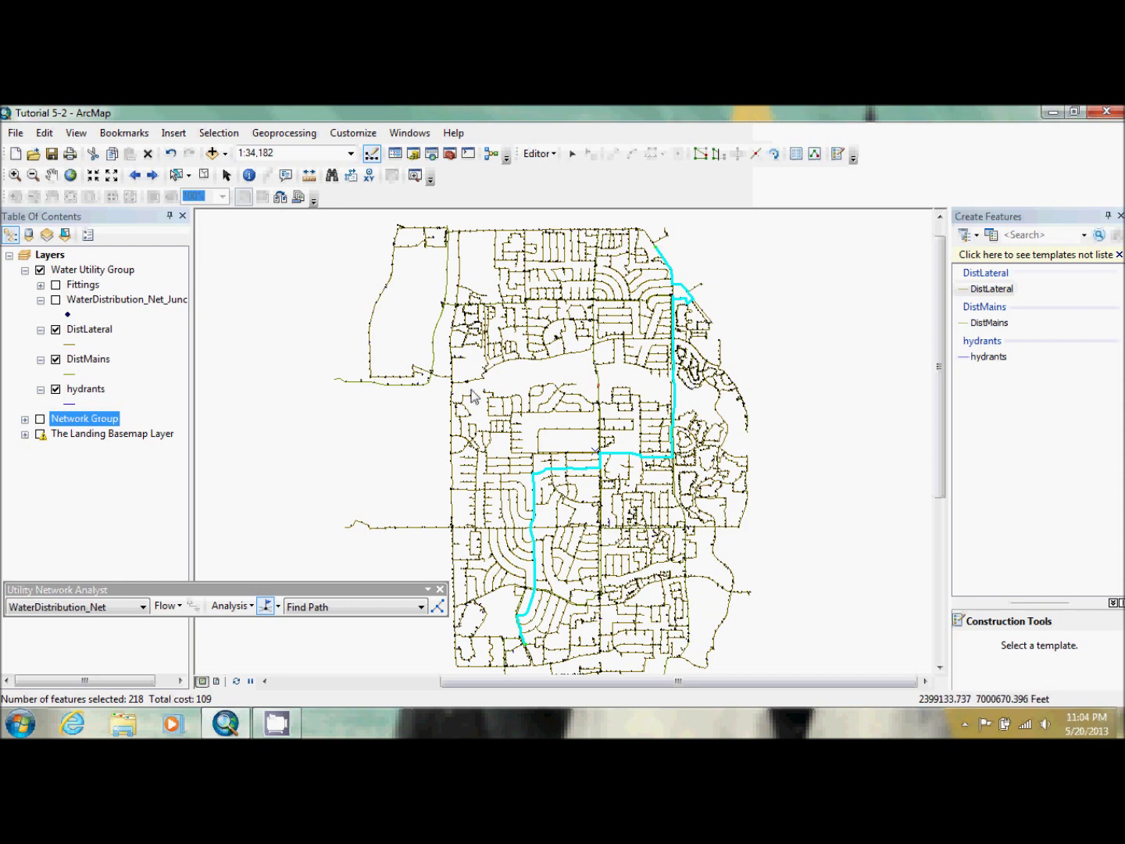
# - Clear the barrier and solve the Find Path trace again between the two flags
pyautogui.click(249, 607)
pyautogui.click(272, 549)
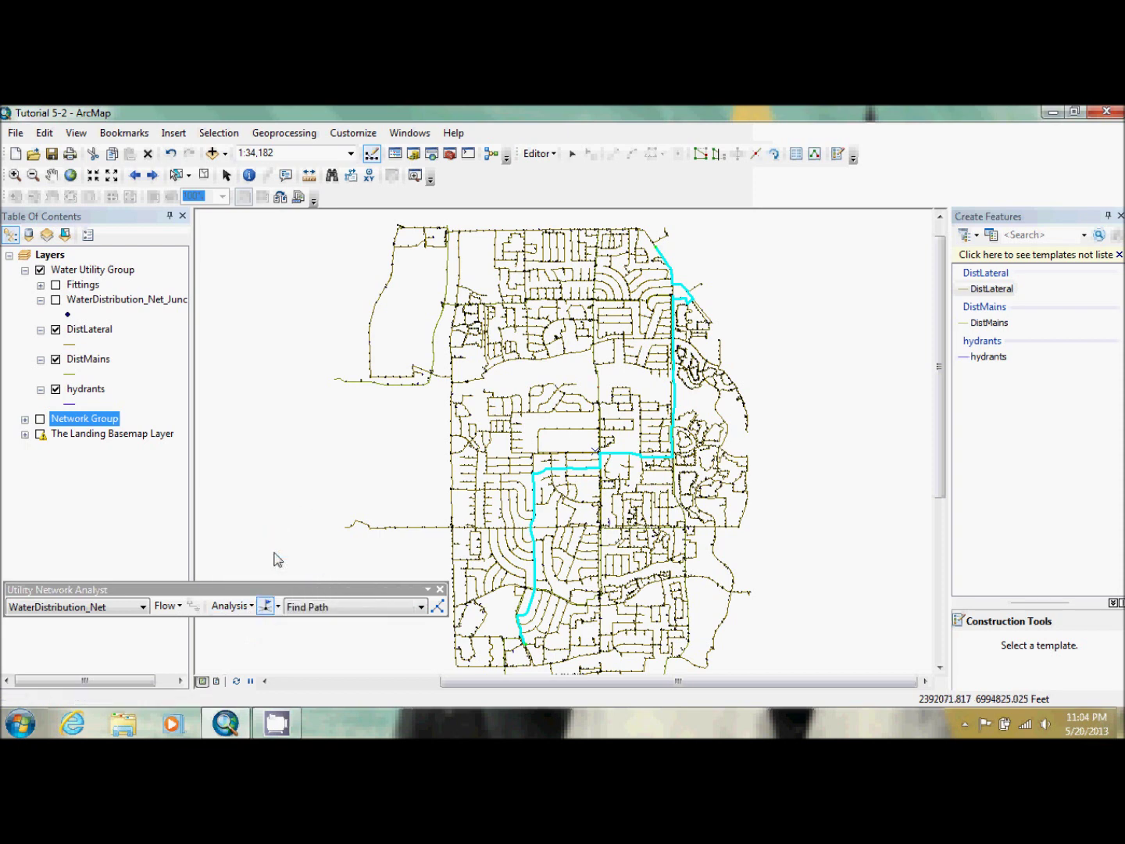
pyautogui.click(438, 608)
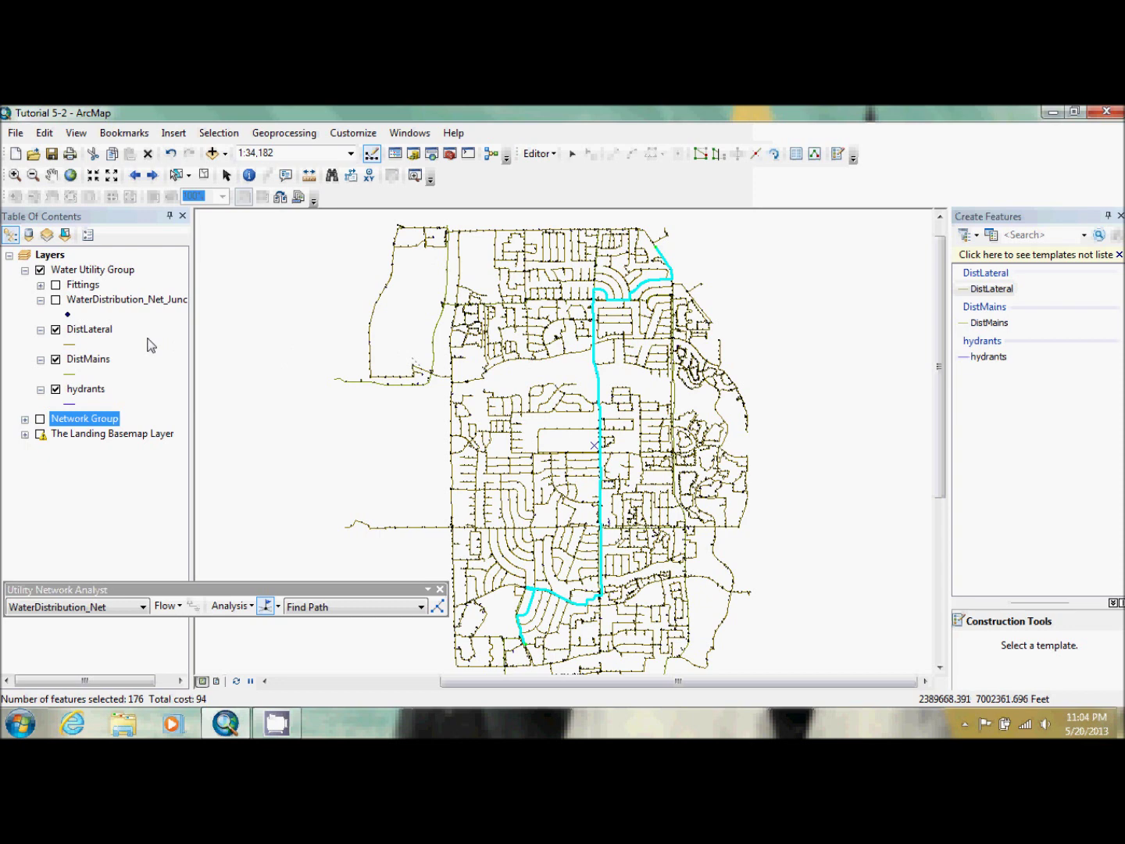
# - Open the DistLateral attribute table and show only its selected records
pyautogui.rightClick(86, 334)
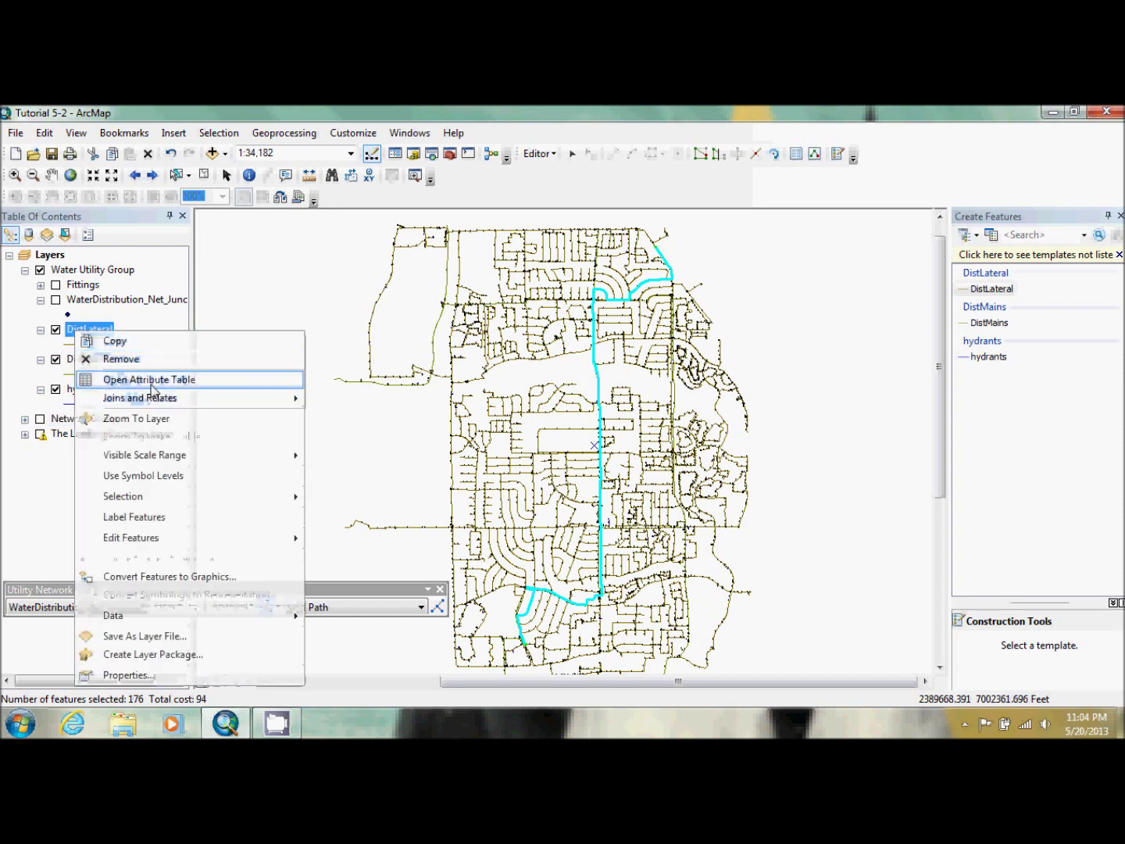
pyautogui.click(154, 383)
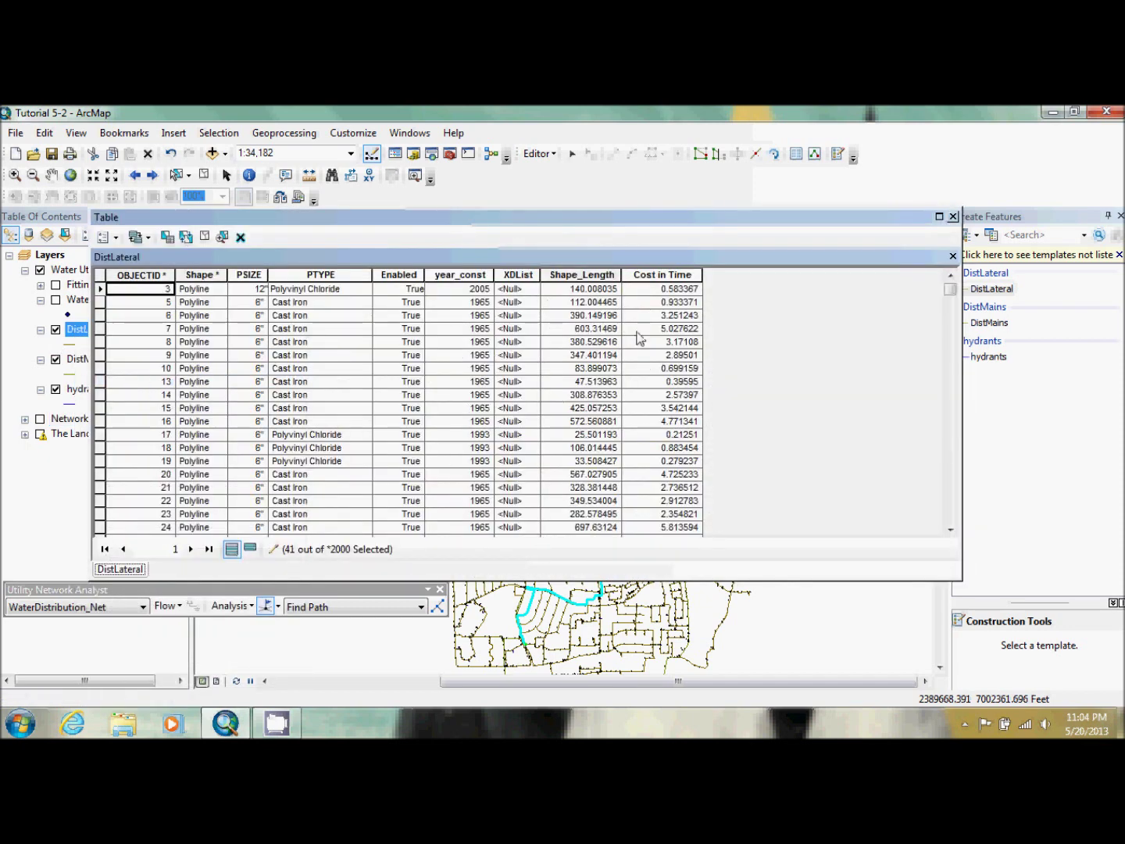
pyautogui.click(250, 549)
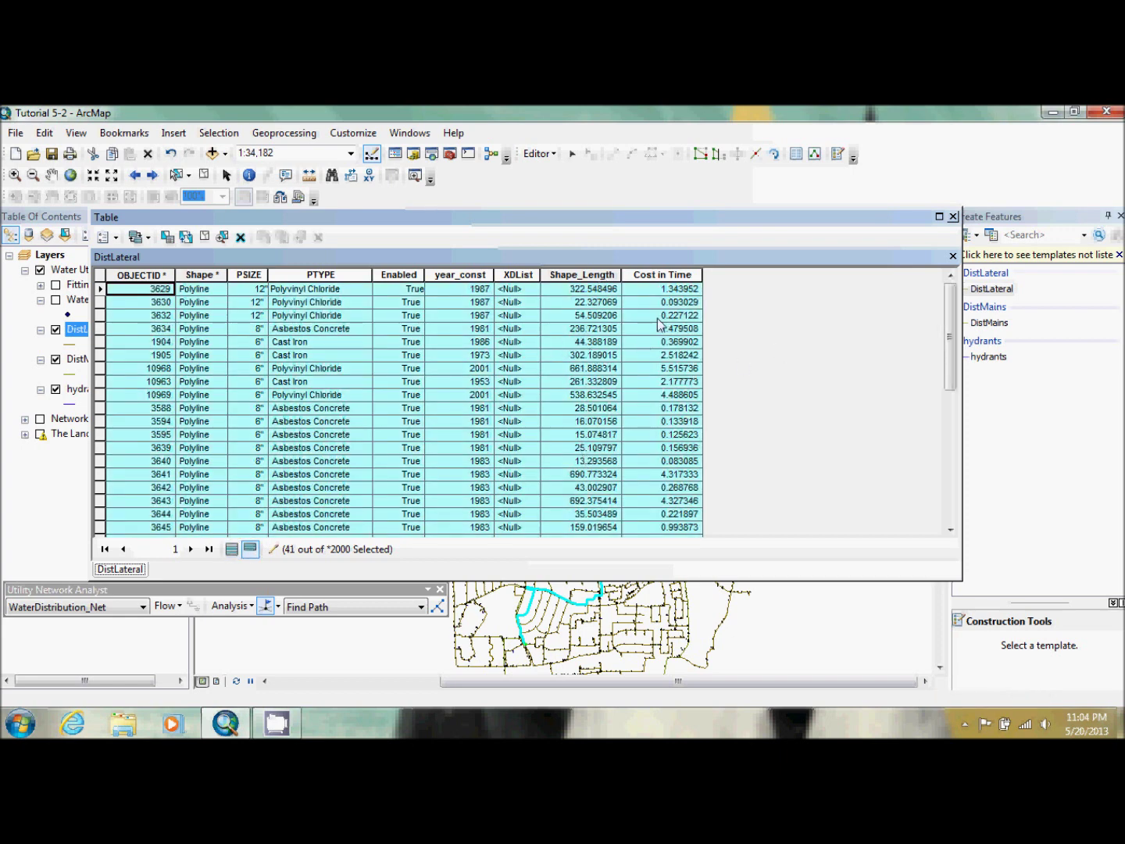
# - Open a new sticky note and record the Shape_Length sum of the selected DistLateral records as 6871.4L
pyautogui.click(31, 731)
pyautogui.click(67, 432)
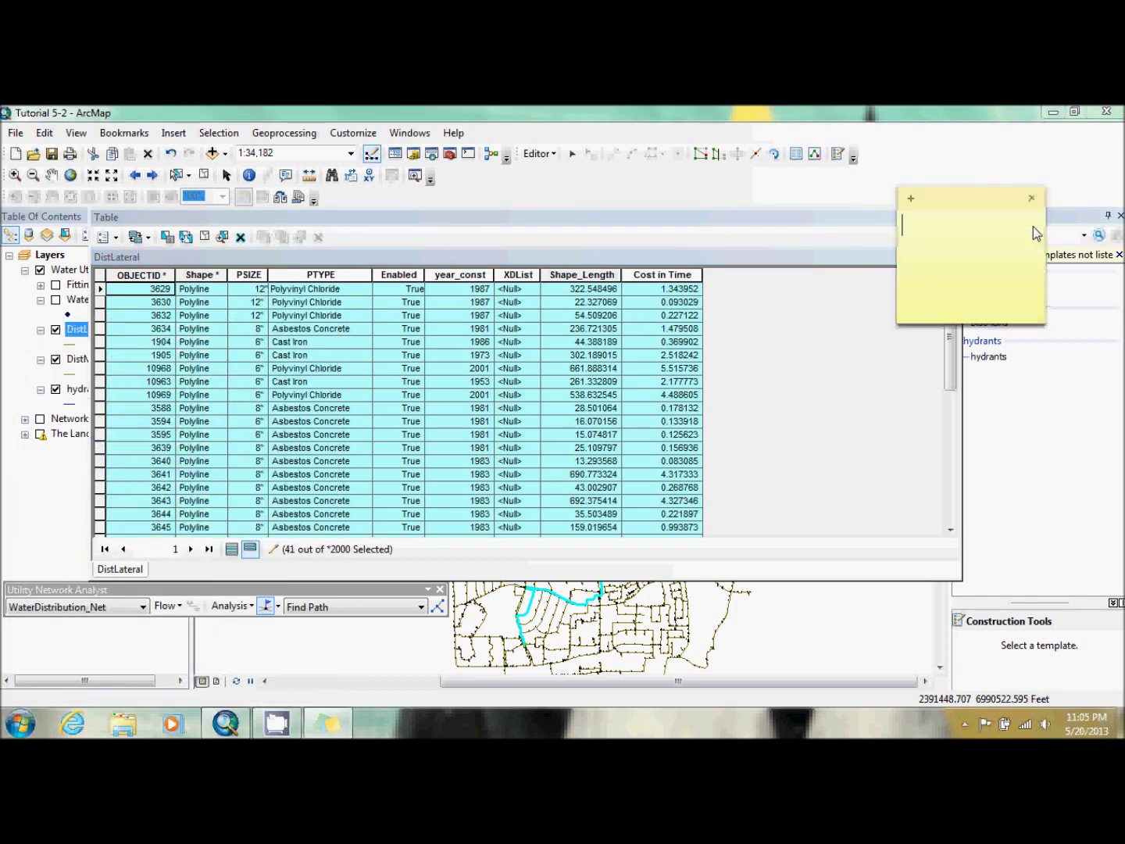
pyautogui.rightClick(590, 279)
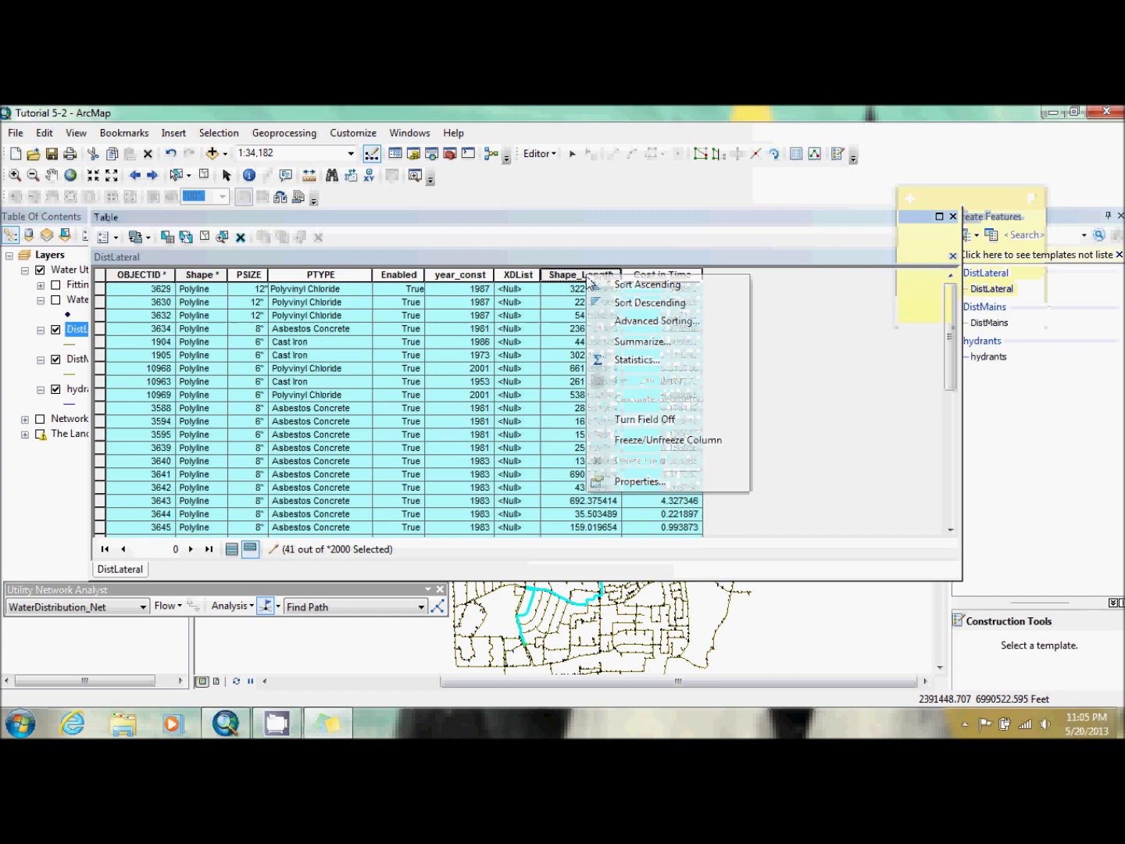
pyautogui.click(645, 360)
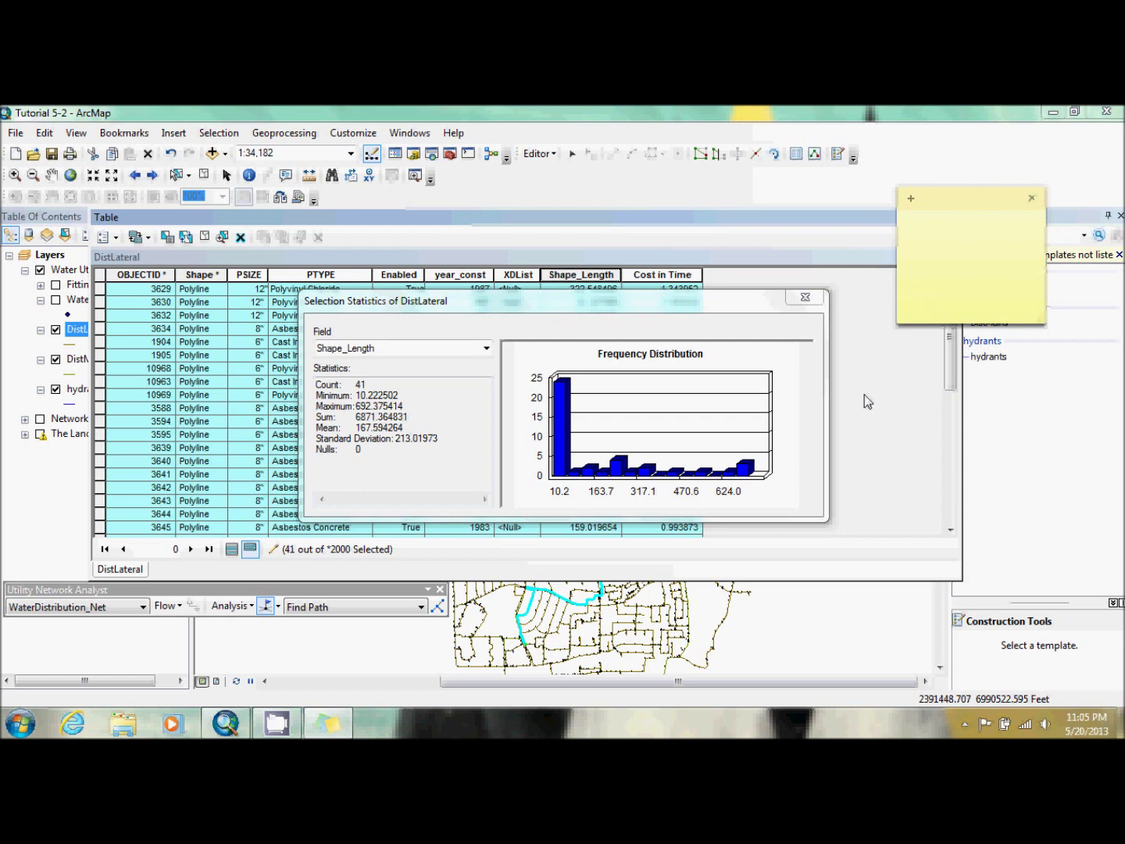
pyautogui.write('6871.4L')
# - Switch the DistLateral statistics to Cost in Time, note the sum as 47.8C on the sticky note, and close the table
pyautogui.click(484, 347)
pyautogui.click(460, 404)
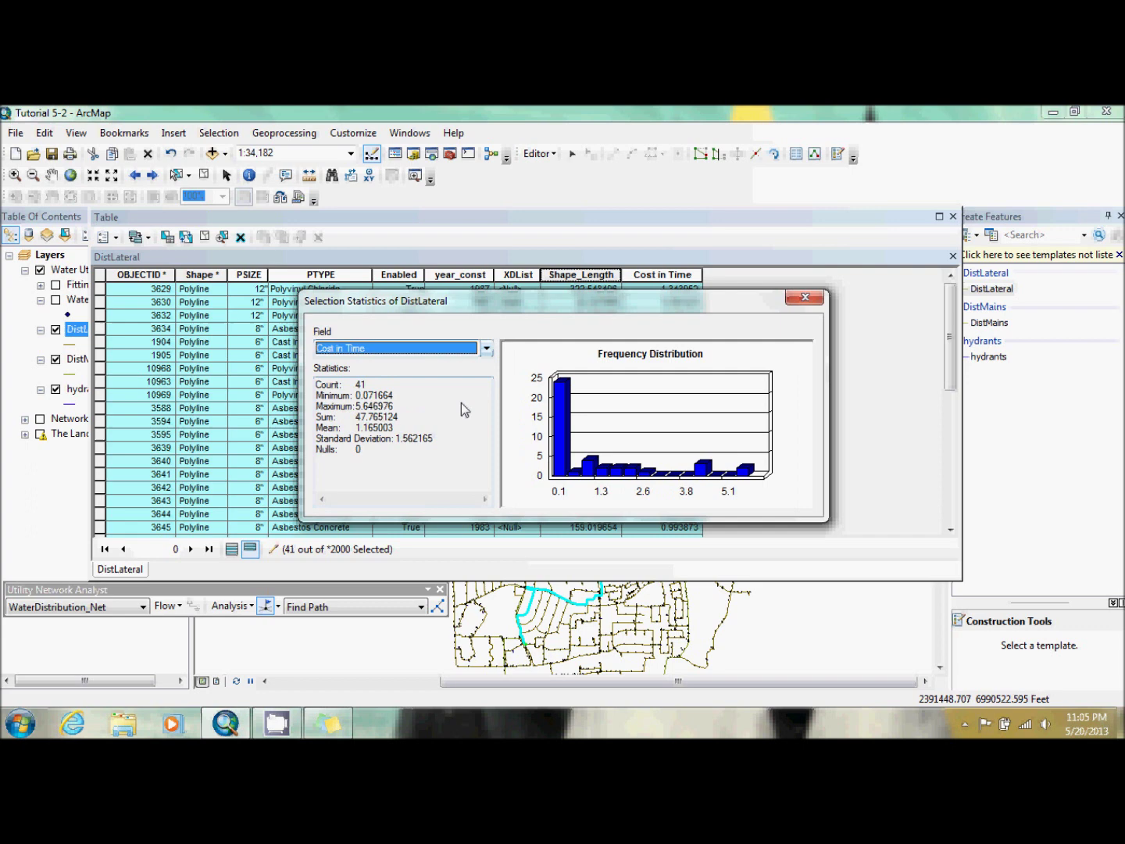
pyautogui.click(322, 724)
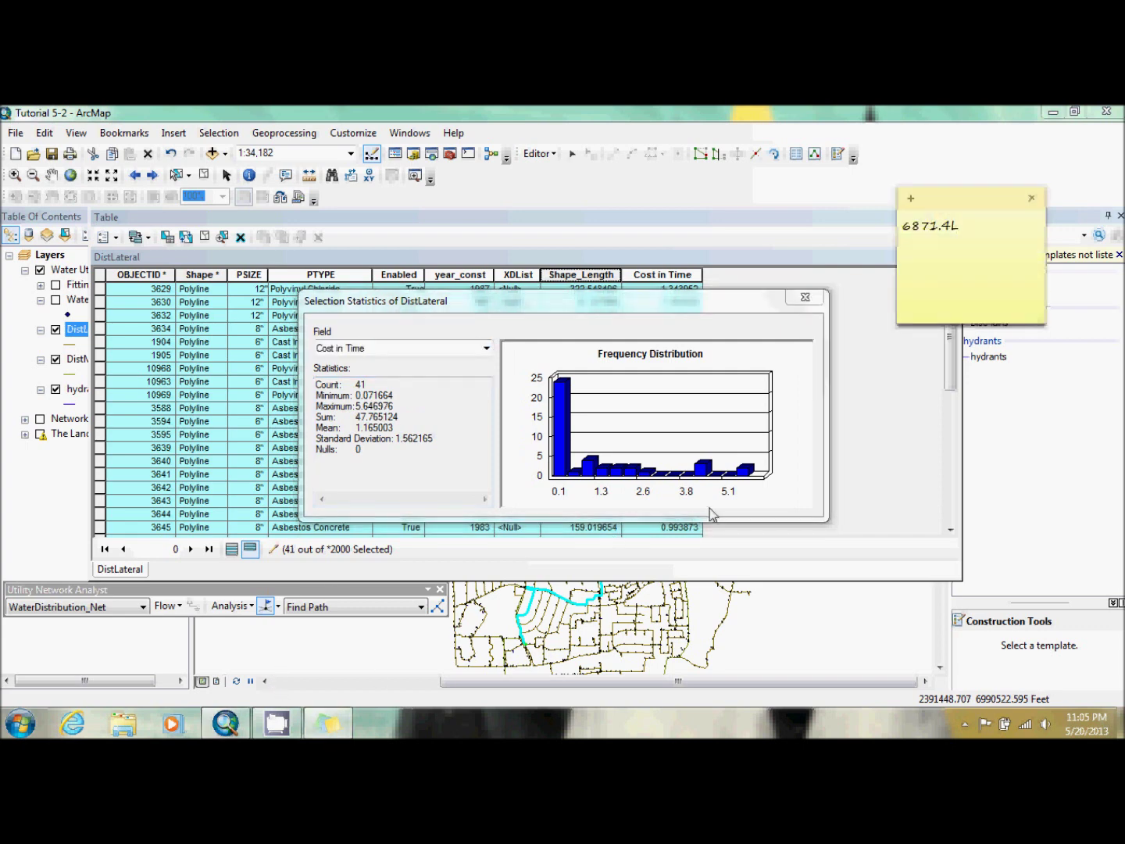
pyautogui.press('Return')
pyautogui.click(746, 251)
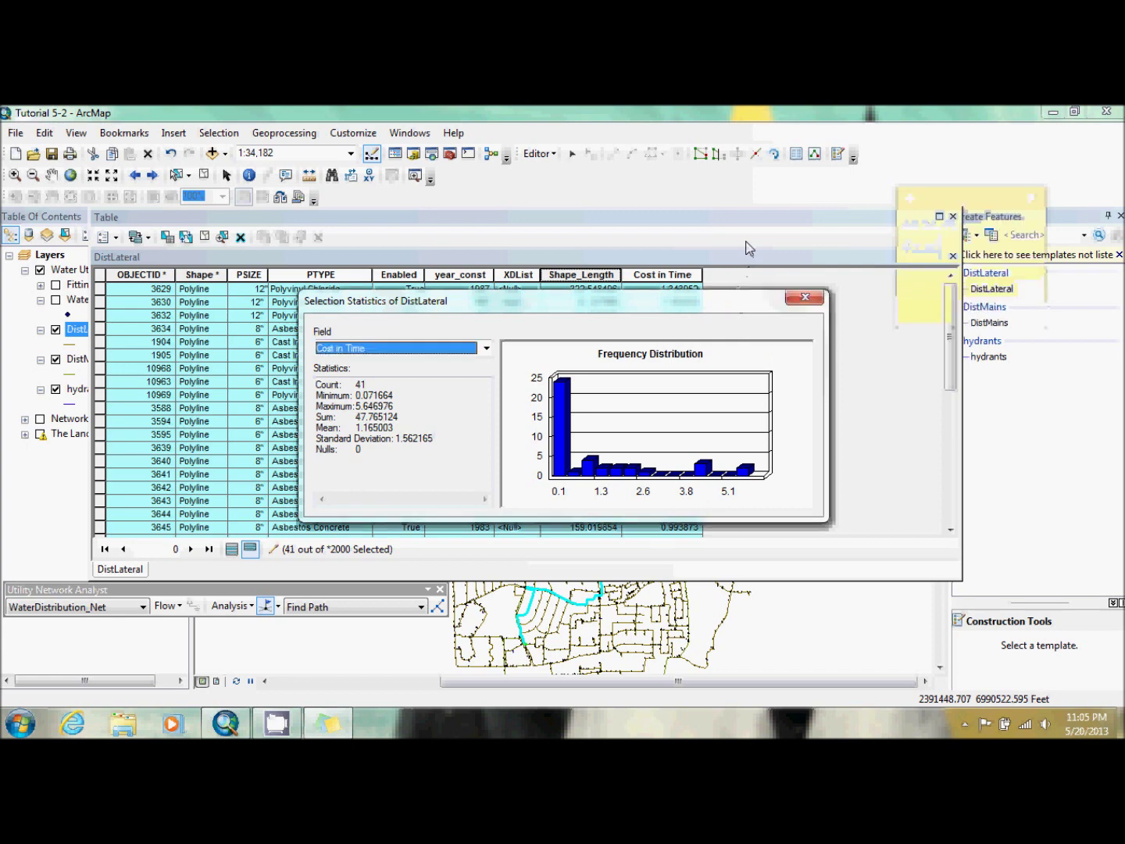
pyautogui.click(811, 300)
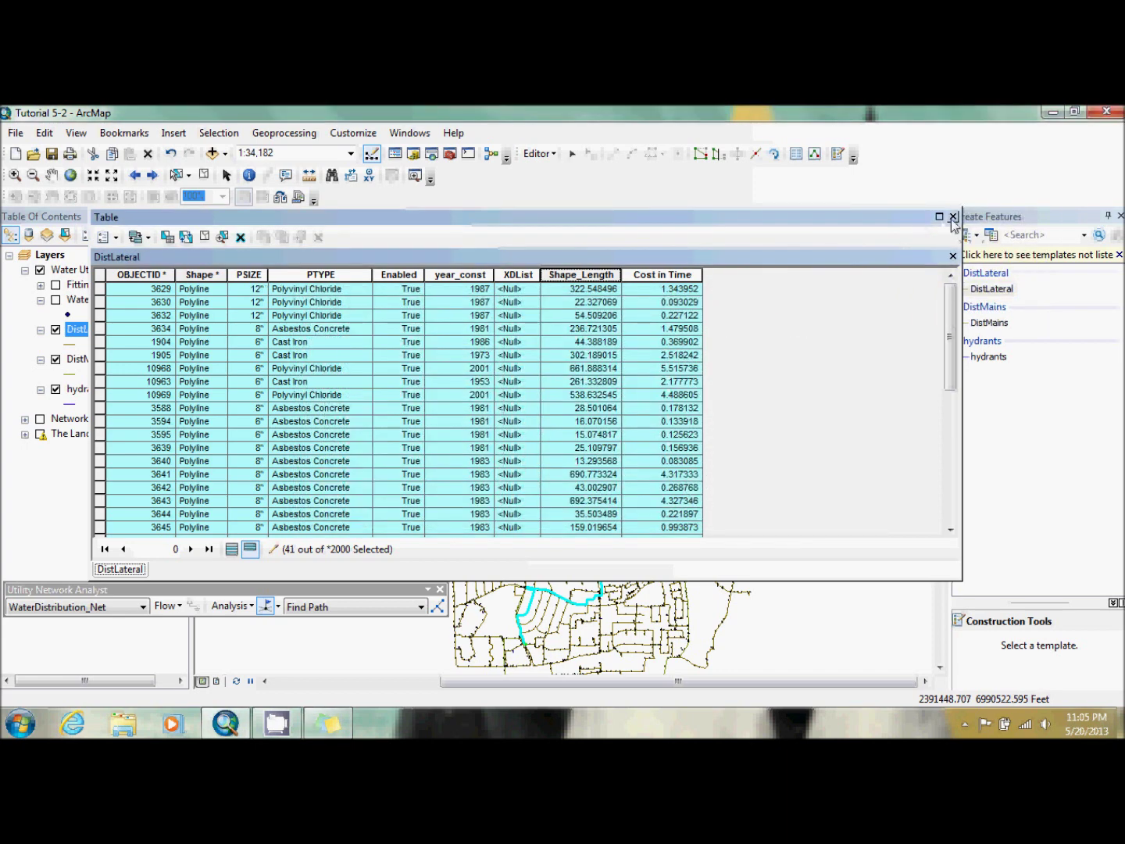
pyautogui.click(953, 217)
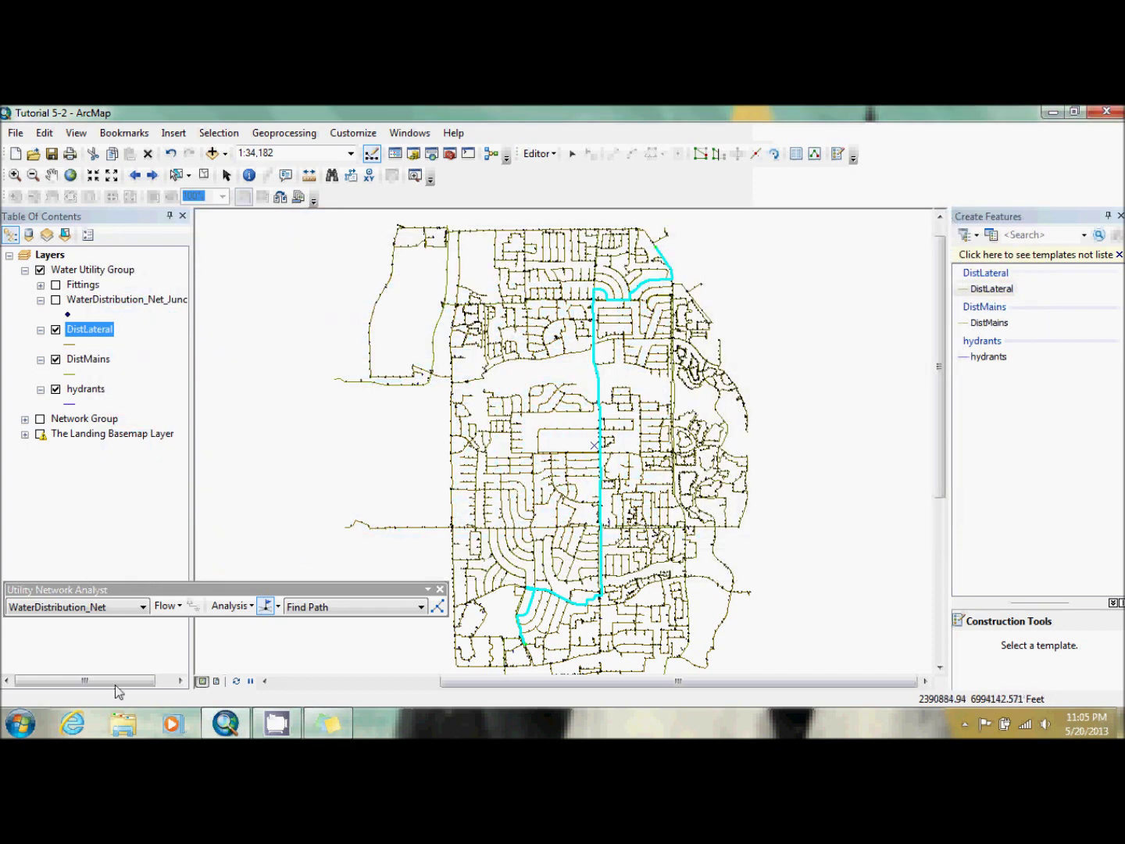
# - Open the DistMains attribute table with only its selected records shown and display the Shape_Length statistics
pyautogui.rightClick(91, 361)
pyautogui.click(127, 396)
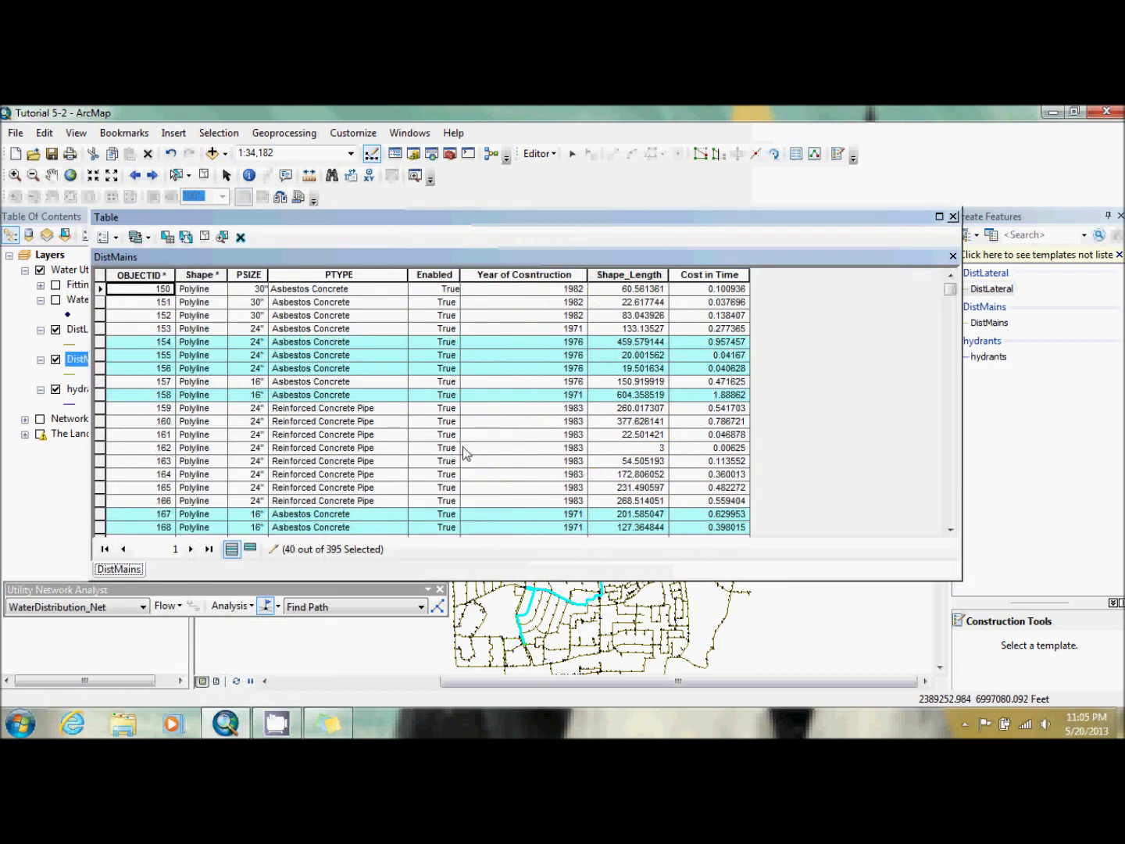
pyautogui.click(250, 549)
pyautogui.rightClick(630, 276)
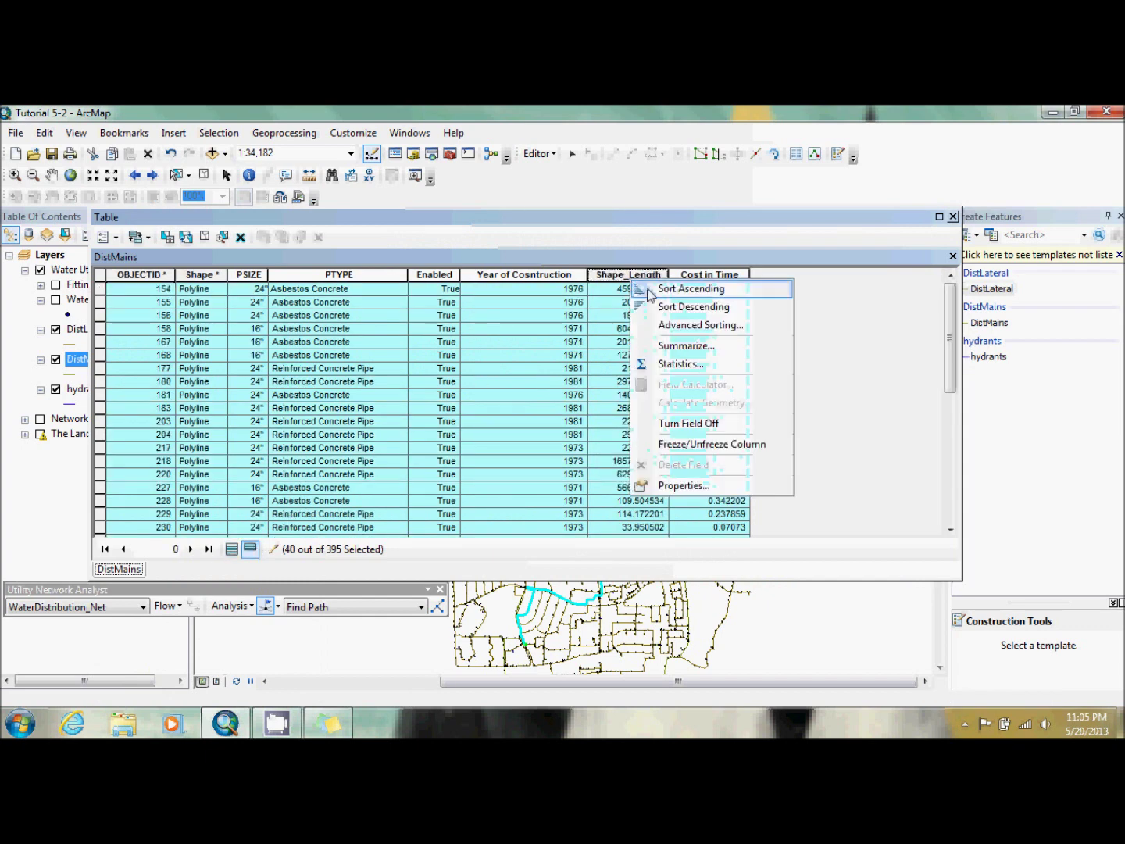
pyautogui.click(684, 365)
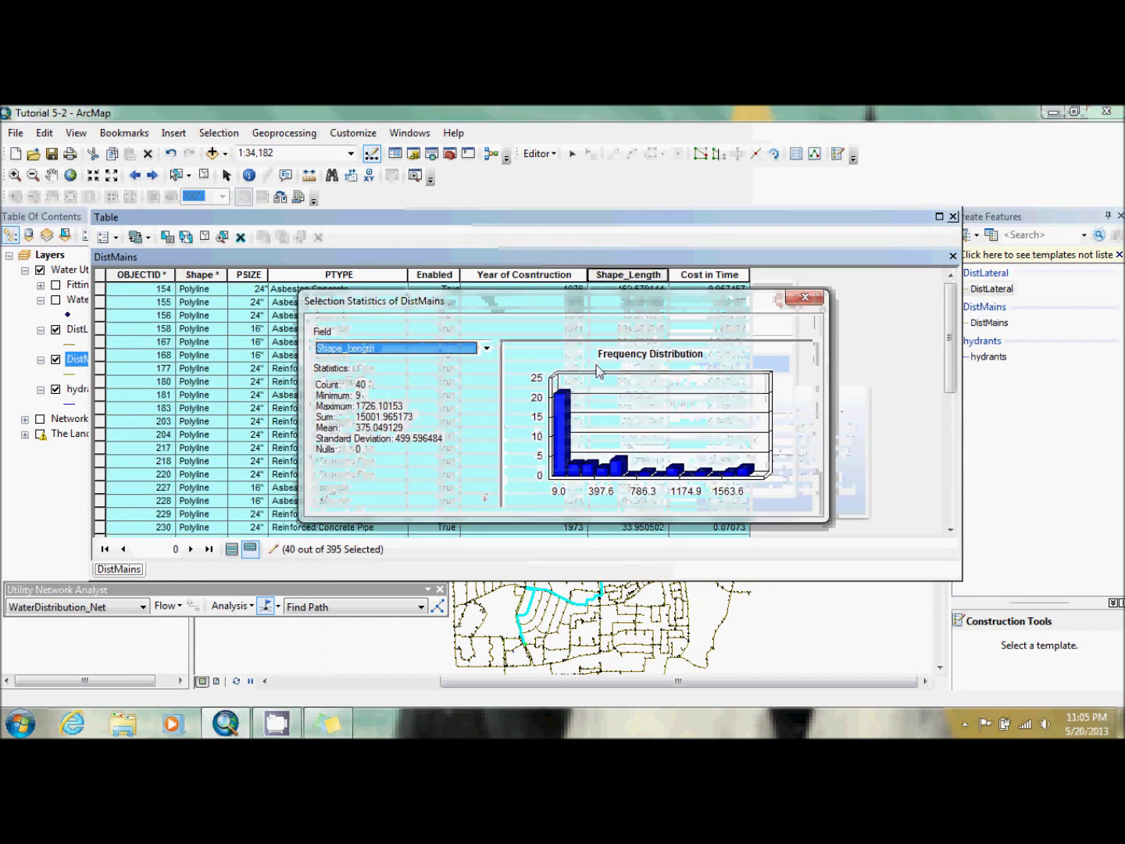
# - Record the mains' Shape_Length sum as 15002 on the sticky note, below the lateral values
pyautogui.click(327, 724)
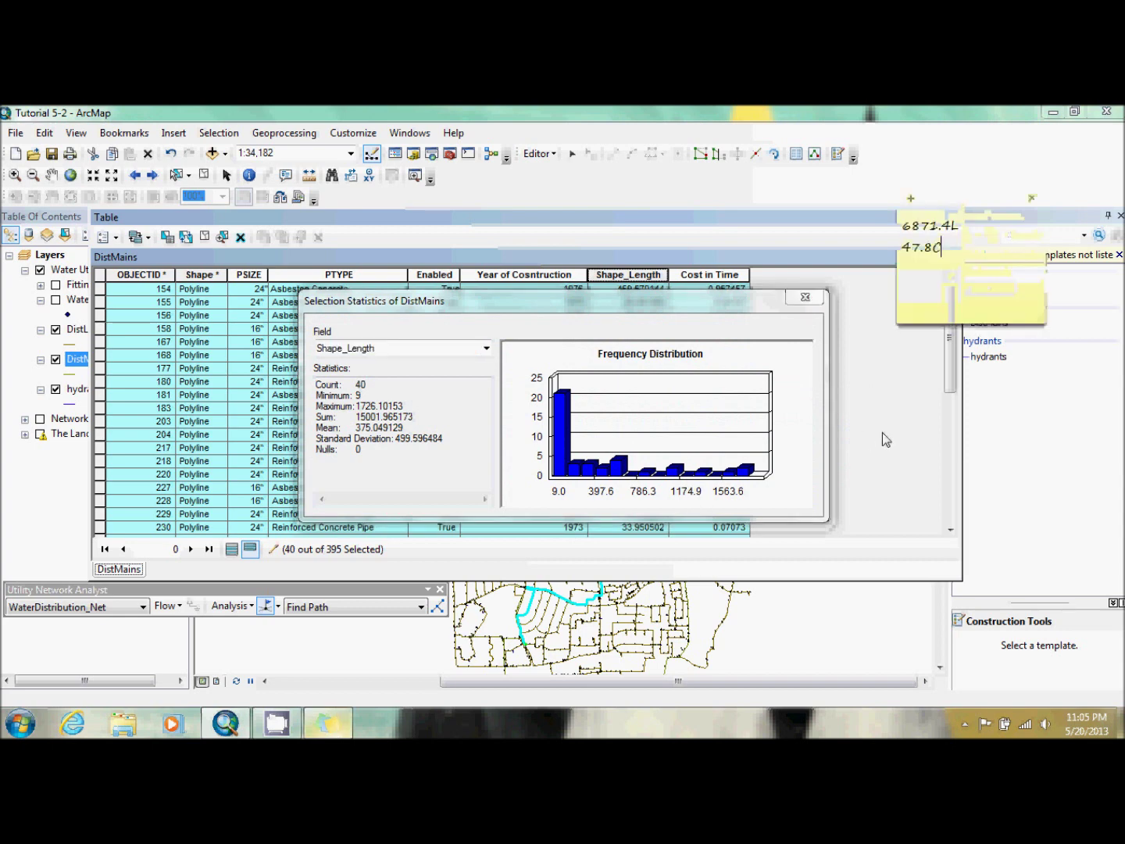
pyautogui.press('Return')
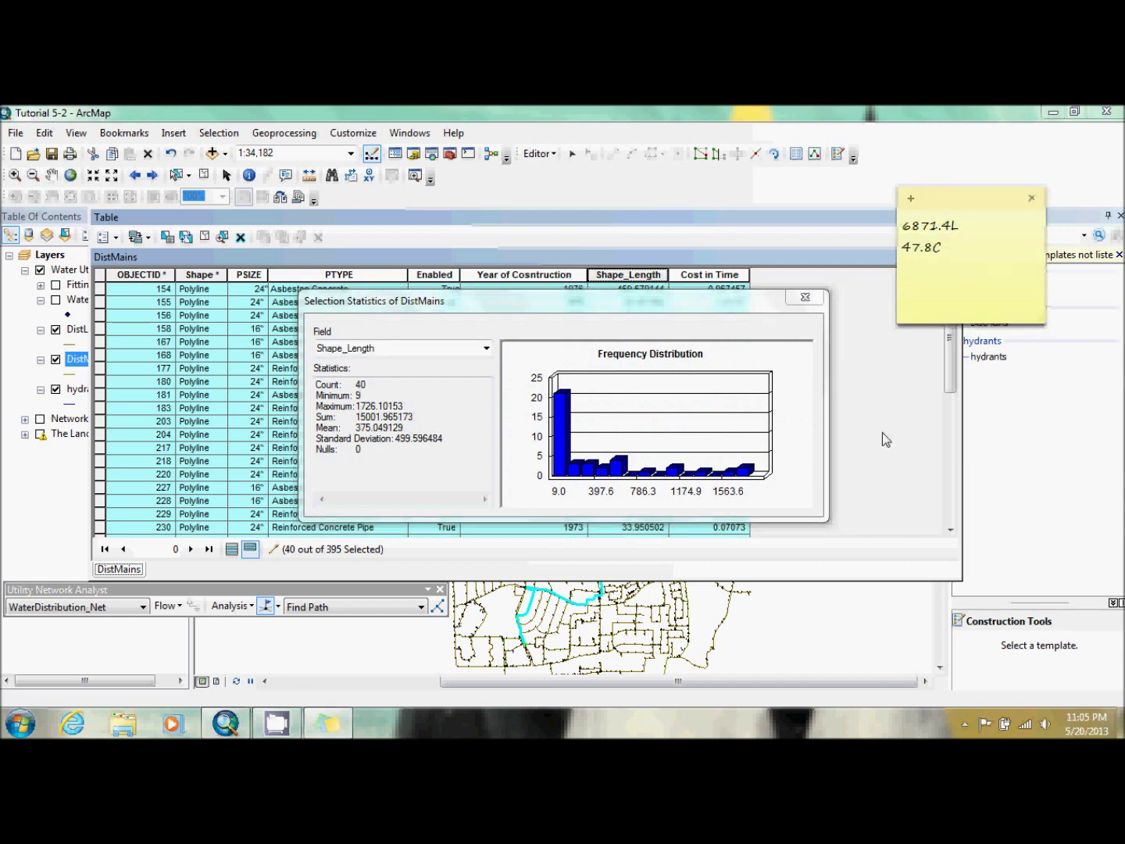
pyautogui.write('15000')
pyautogui.press('BackSpace')
pyautogui.write('1')
pyautogui.press('BackSpace')
pyautogui.write('2')
pyautogui.press('Return')
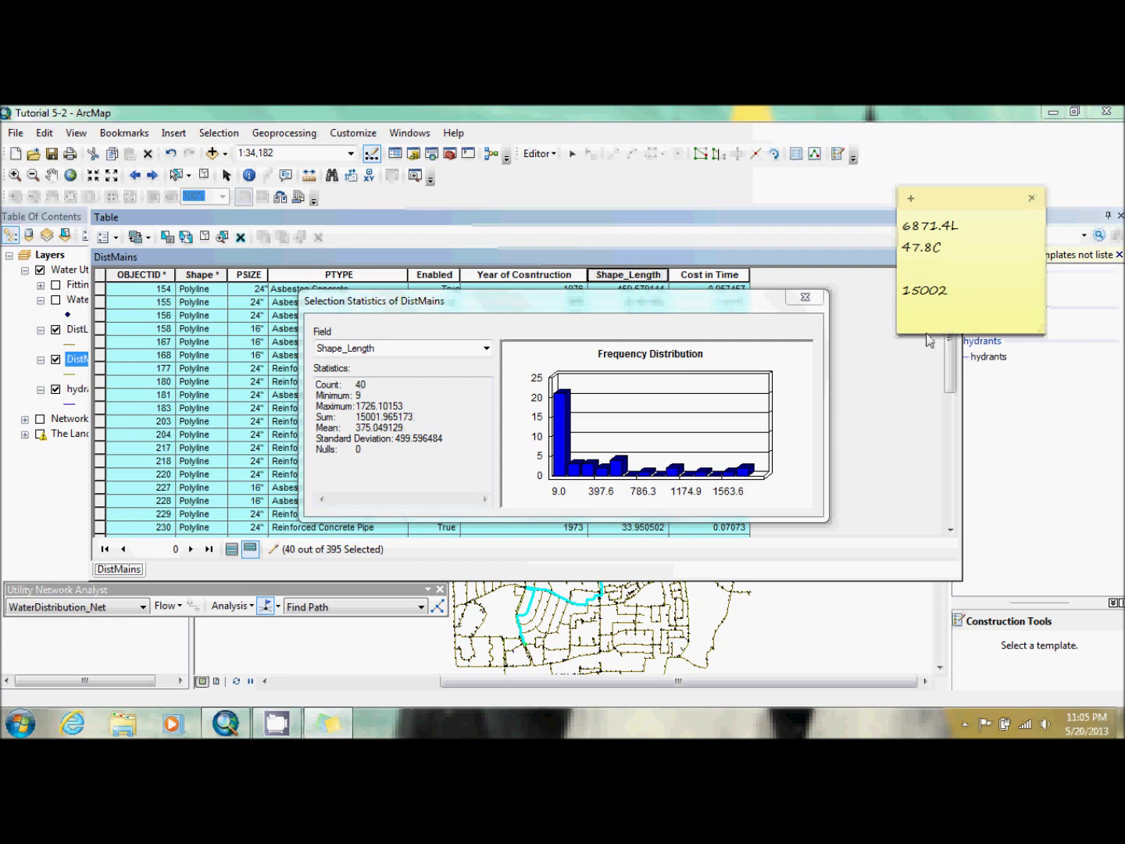
# - Switch the DistMains statistics to Cost in Time and note the sum as 39.5 on the sticky note
pyautogui.click(486, 348)
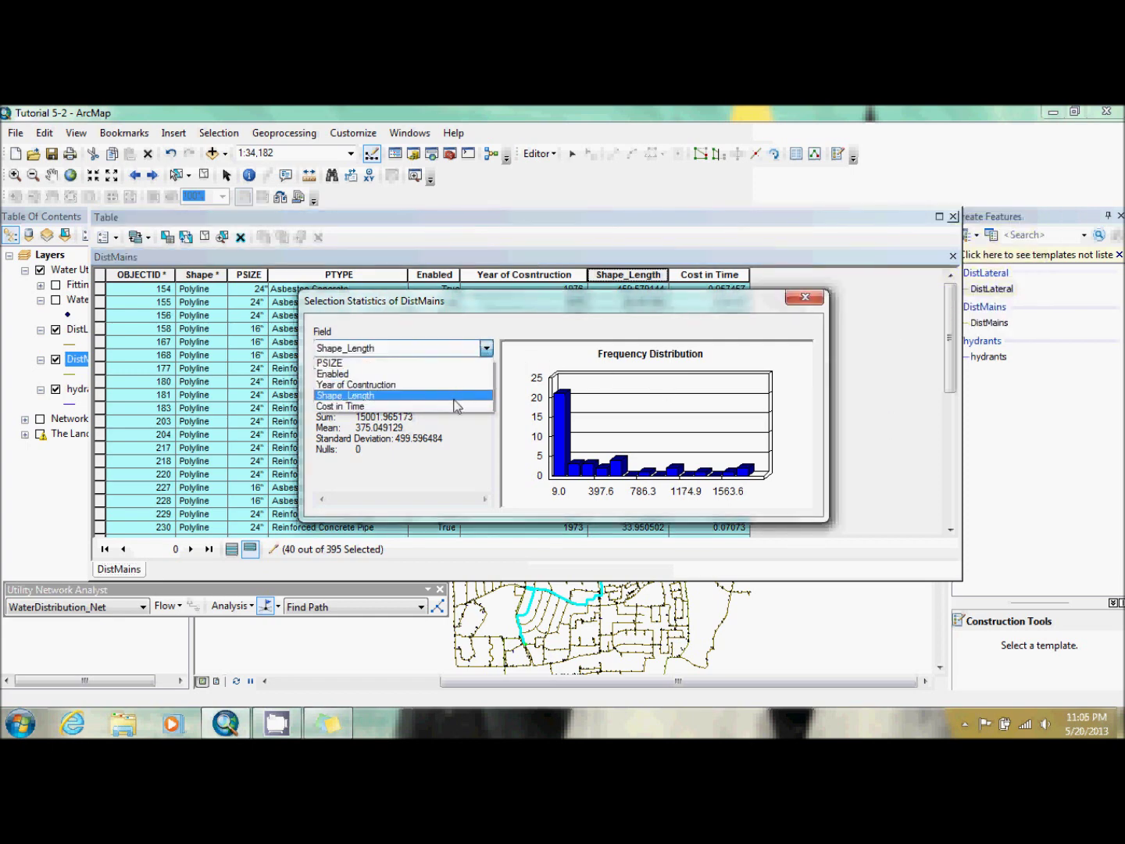
pyautogui.click(454, 405)
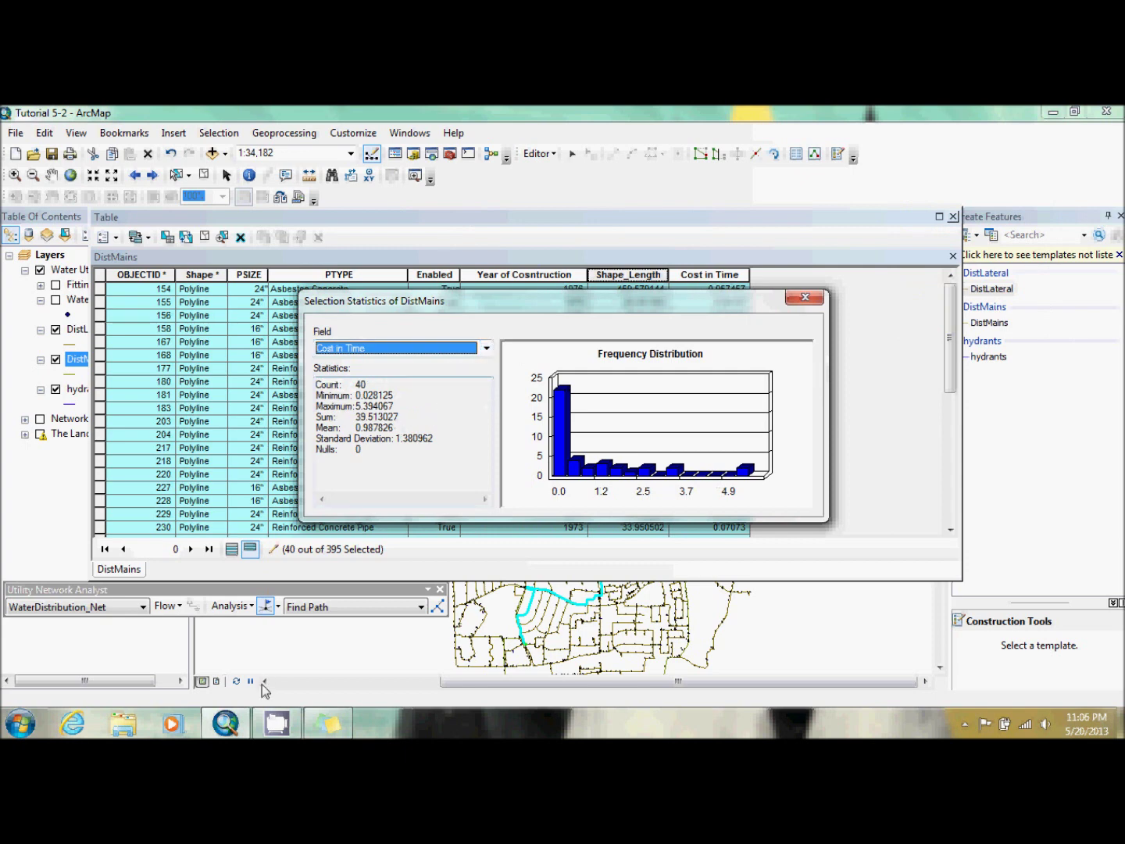
pyautogui.click(329, 728)
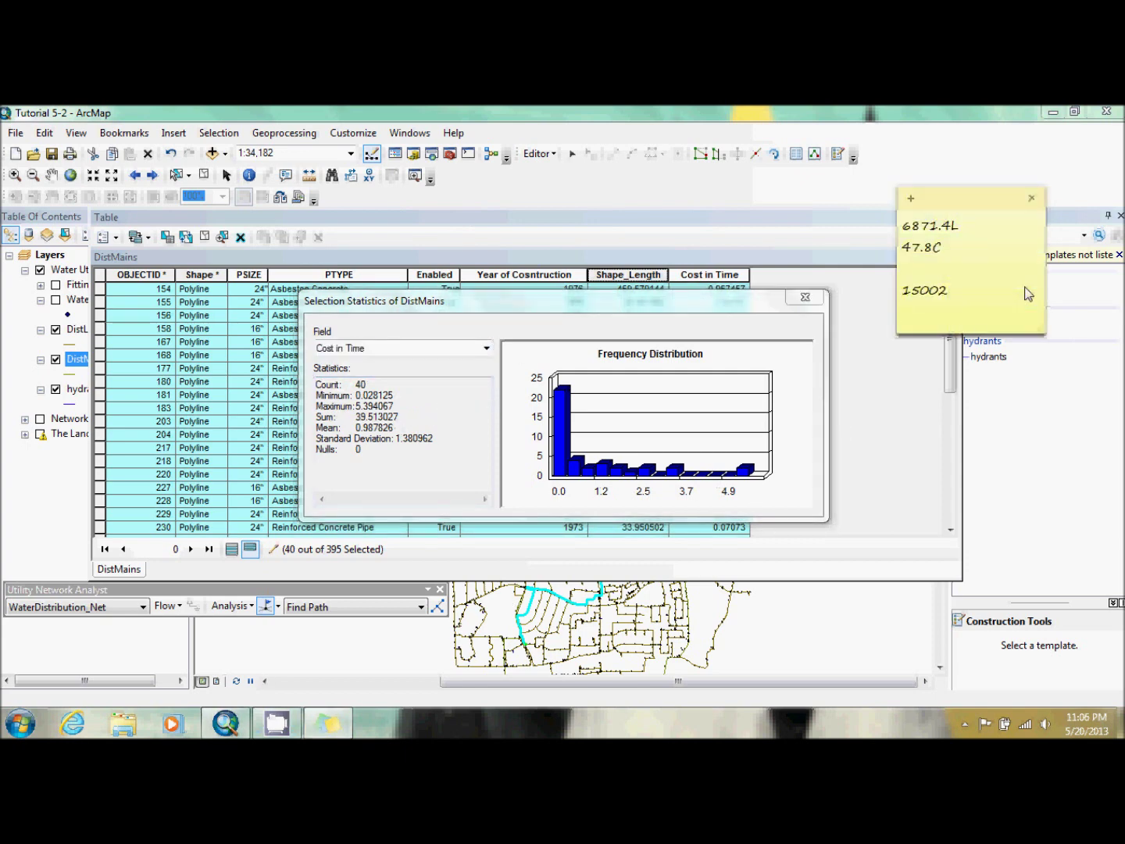
pyautogui.write('.5')
# - Add 6871.4 and 15002 in Calculator and replace the sticky note's first length entry with 21873.4L
pyautogui.press('super')
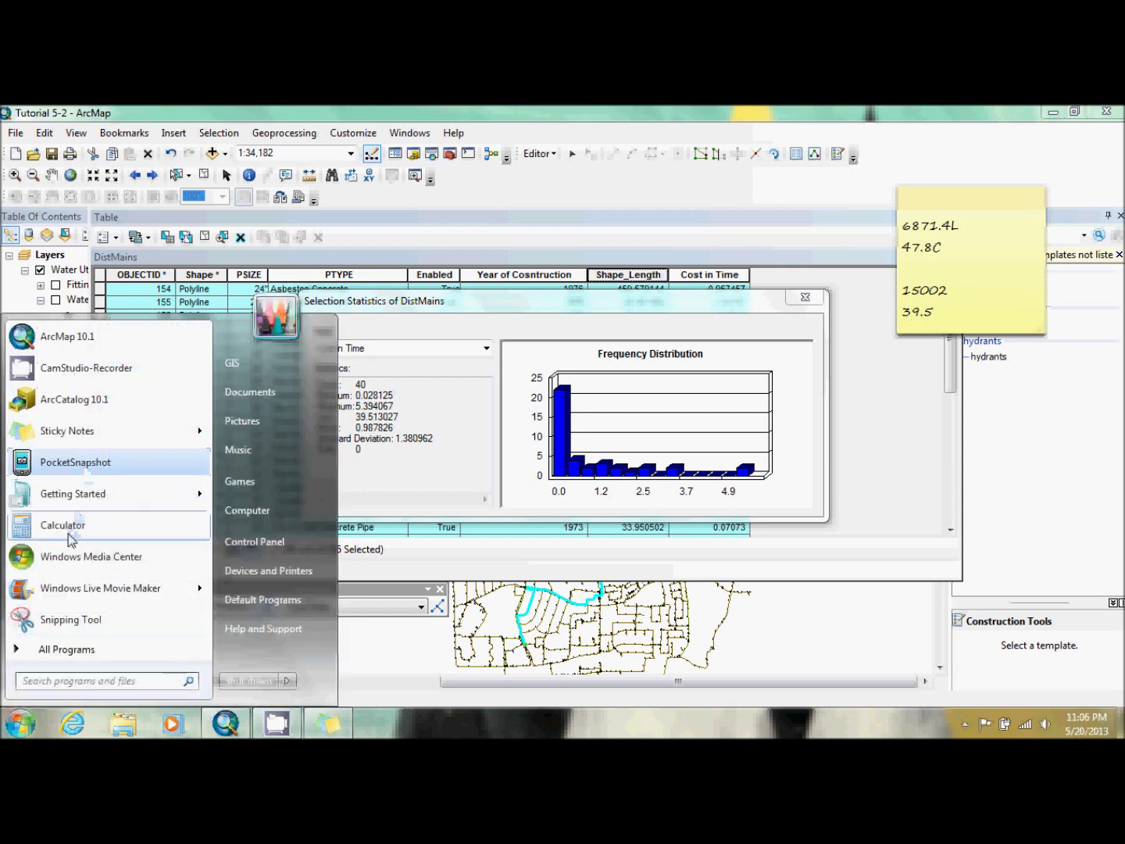
pyautogui.click(101, 595)
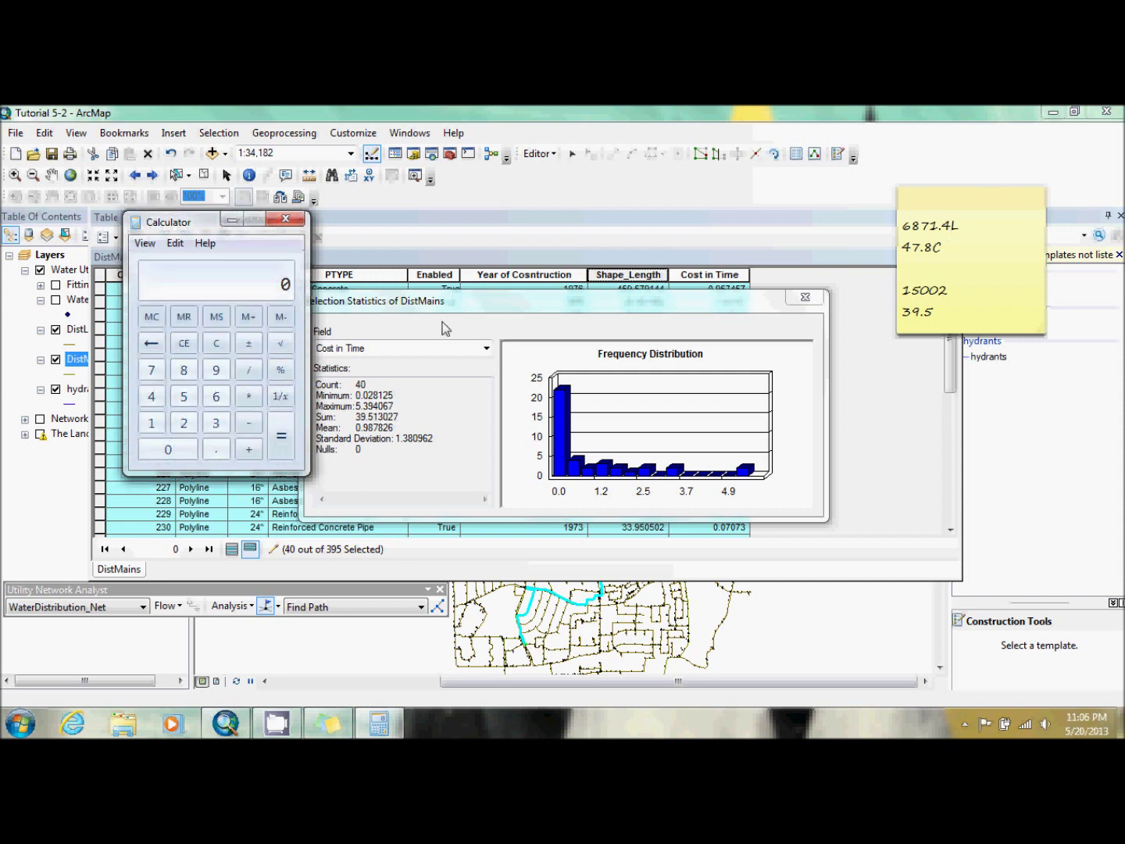
pyautogui.write('6871.4+')
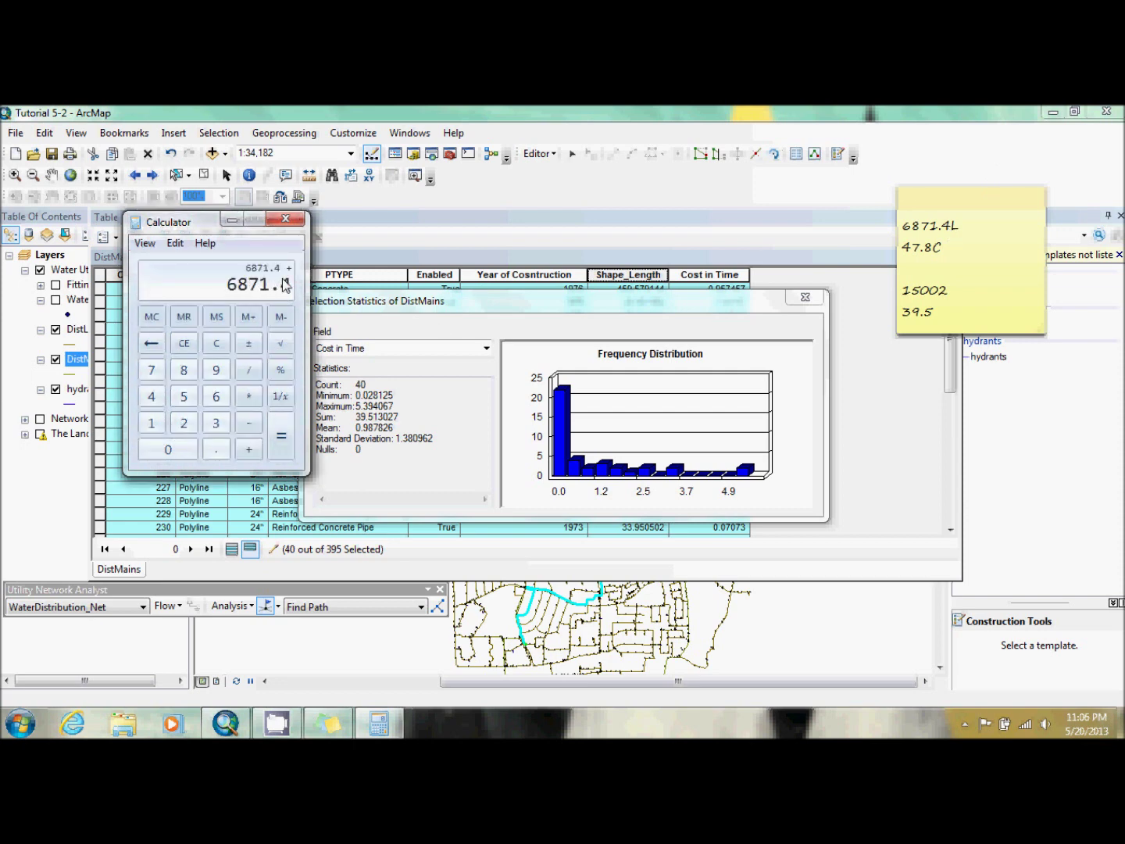
pyautogui.write('15002')
pyautogui.press('Return')
pyautogui.click(955, 233)
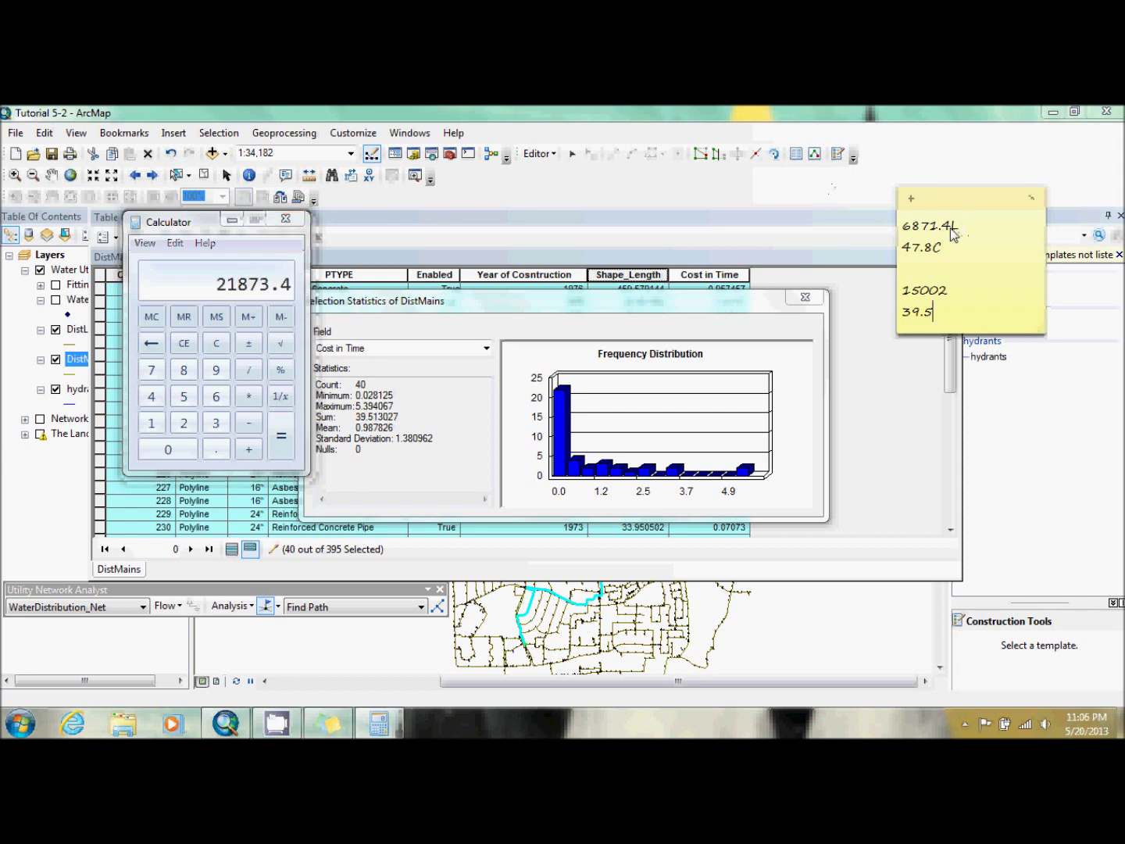
pyautogui.moveTo(953, 229); pyautogui.dragTo(906, 234)
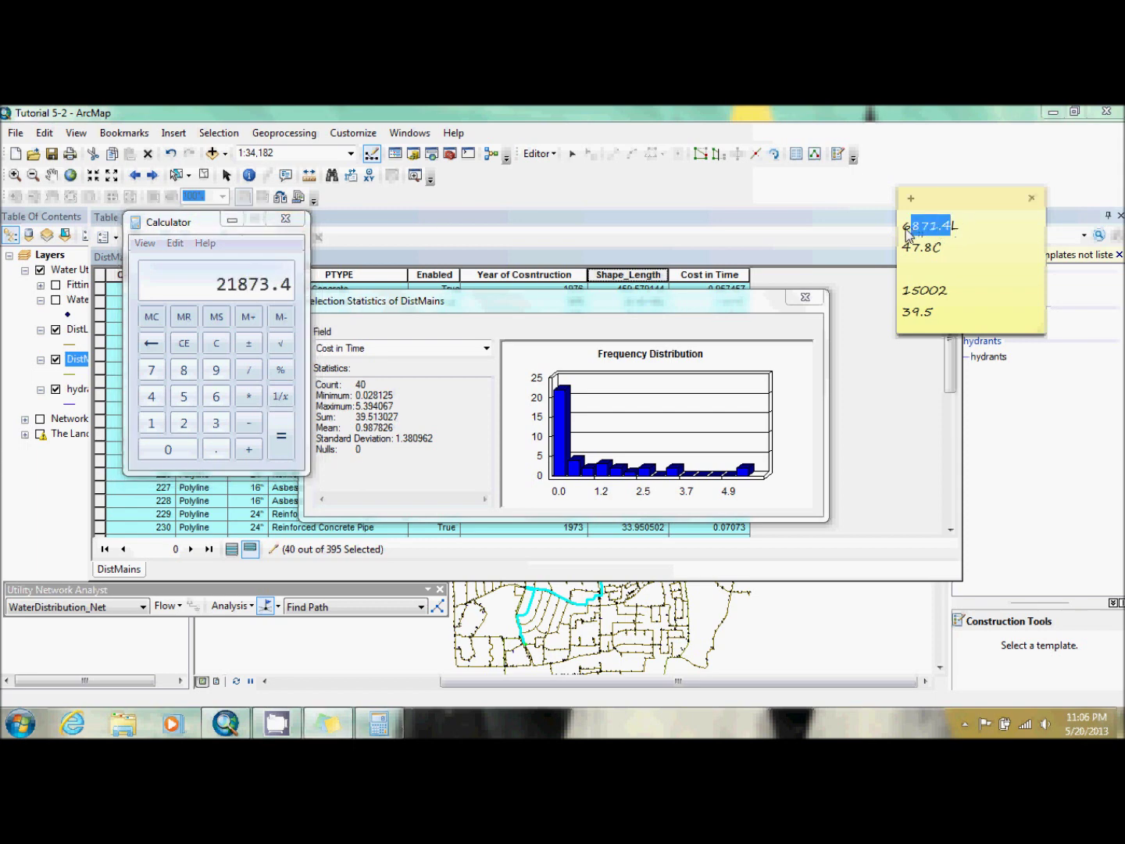
pyautogui.press('BackSpace')
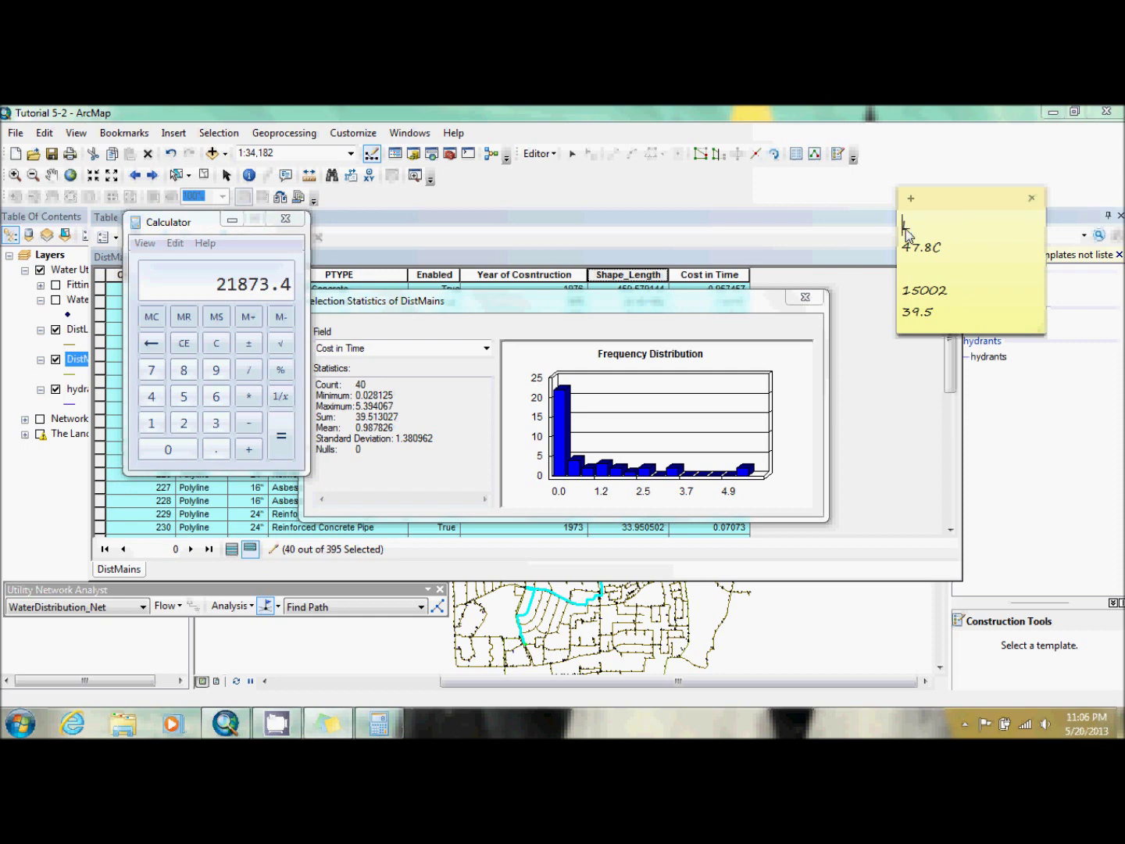
pyautogui.write('21873.4L')
# - Add 47.8 and 39.5 in Calculator and change the sticky note's cost entry to 87.3C
pyautogui.click(216, 350)
pyautogui.write('47.839.5')
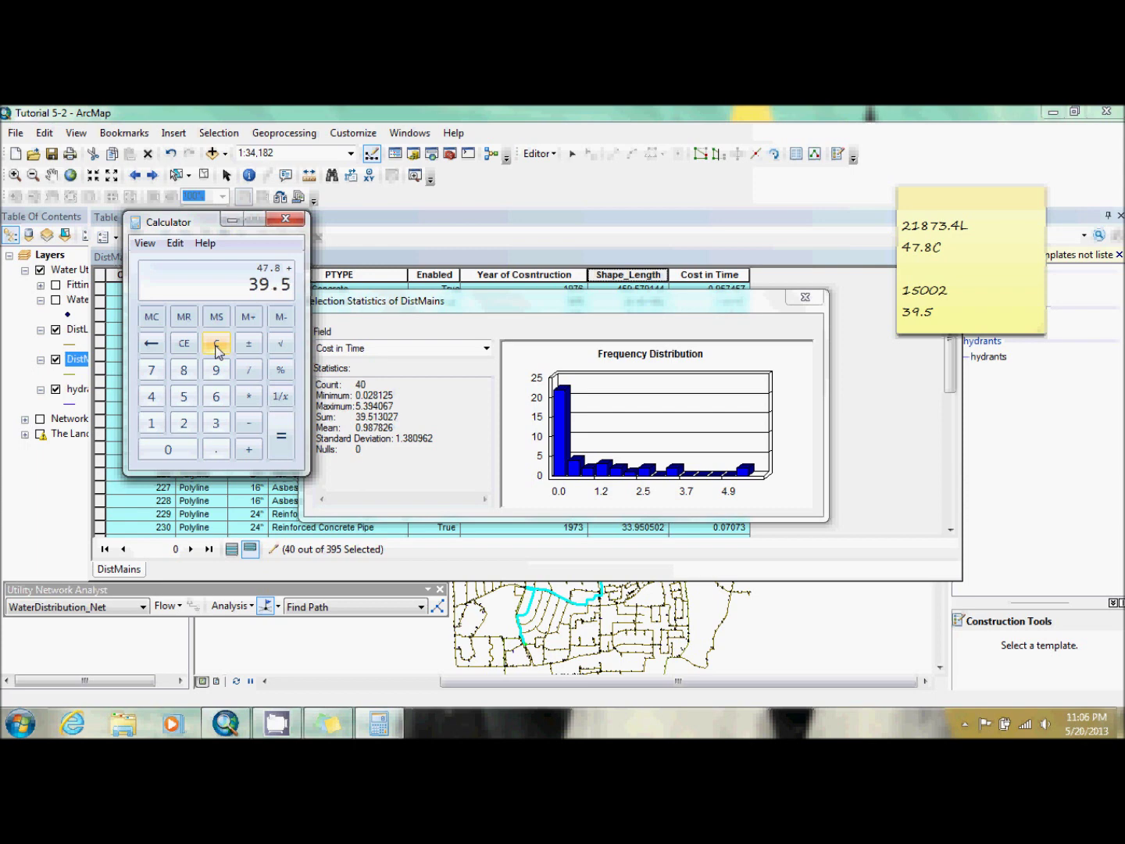
pyautogui.press('Return')
pyautogui.click(931, 249)
pyautogui.press('BackSpace')
pyautogui.press('BackSpace')
pyautogui.press('BackSpace')
pyautogui.press('BackSpace')
pyautogui.write('87.3')
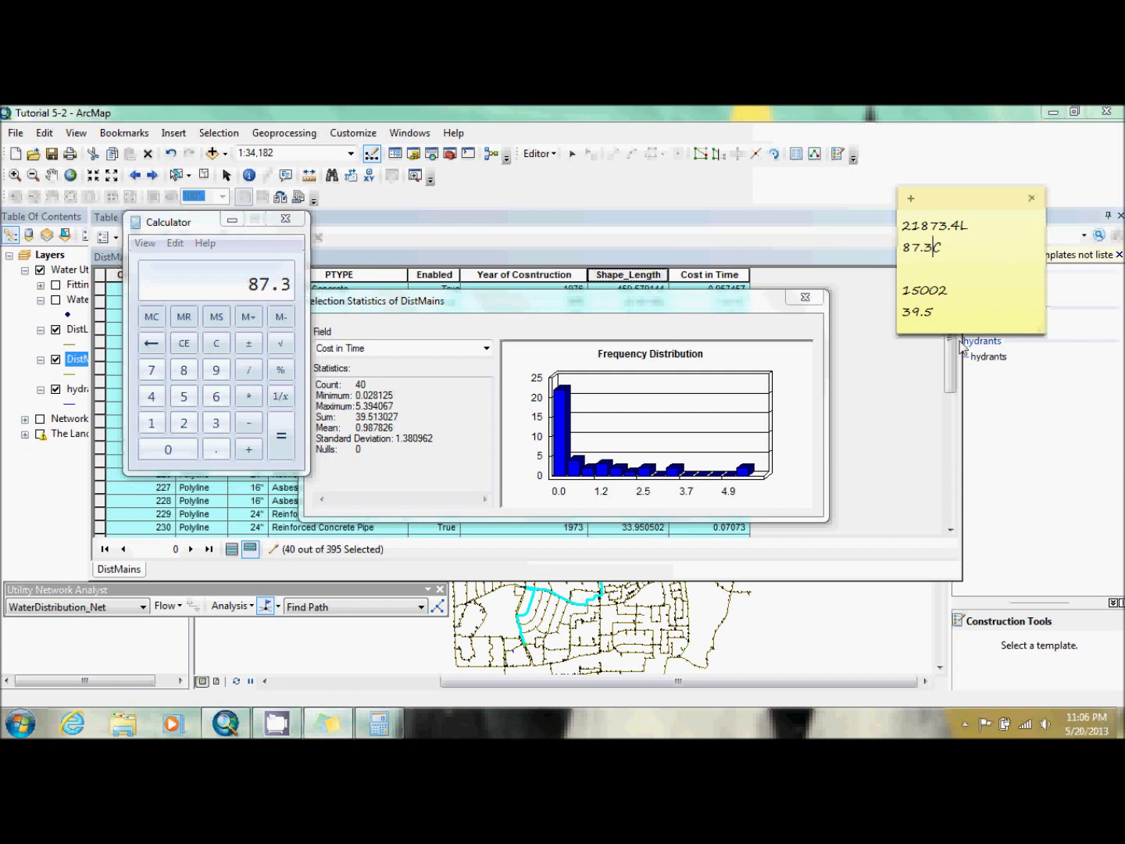
# - Delete the 15002 and 39.5 lines from the sticky note and close Calculator, the statistics and the DistMains table
pyautogui.moveTo(949, 315); pyautogui.dragTo(914, 298)
pyautogui.press('BackSpace')
pyautogui.press('BackSpace')
pyautogui.click(286, 219)
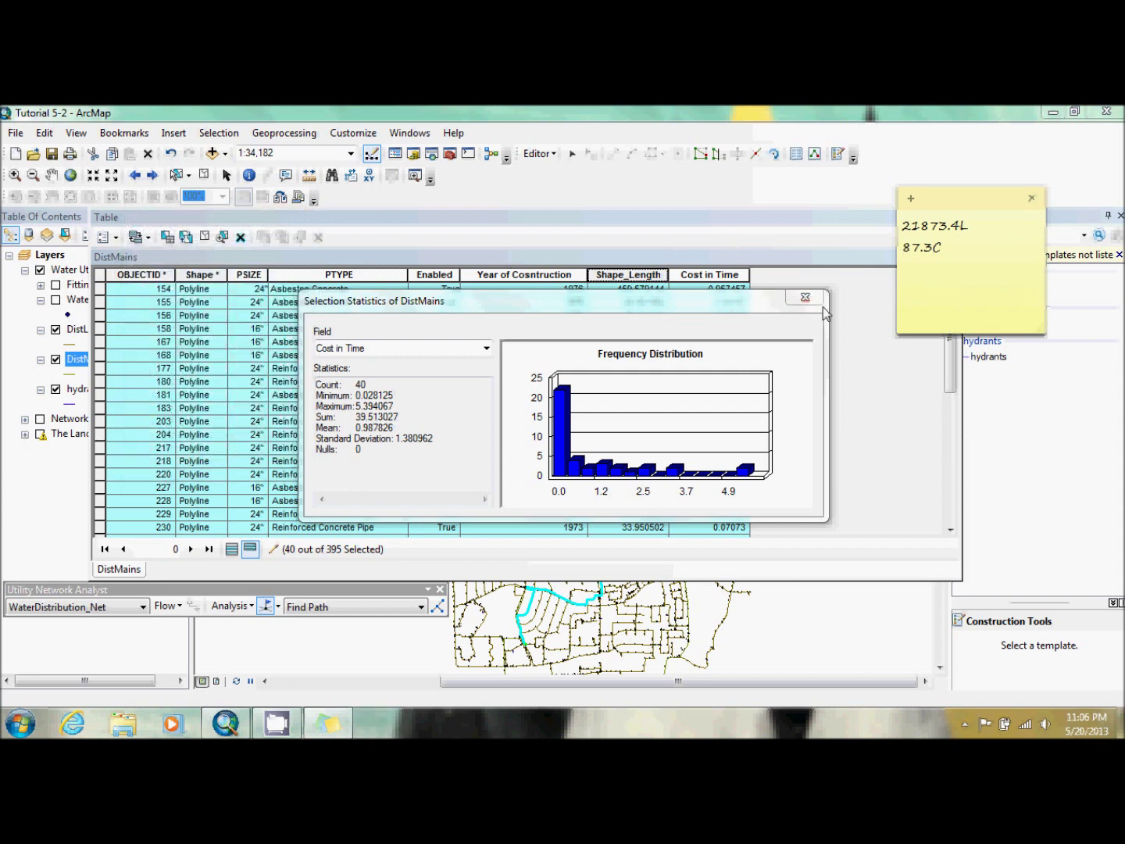
pyautogui.click(805, 297)
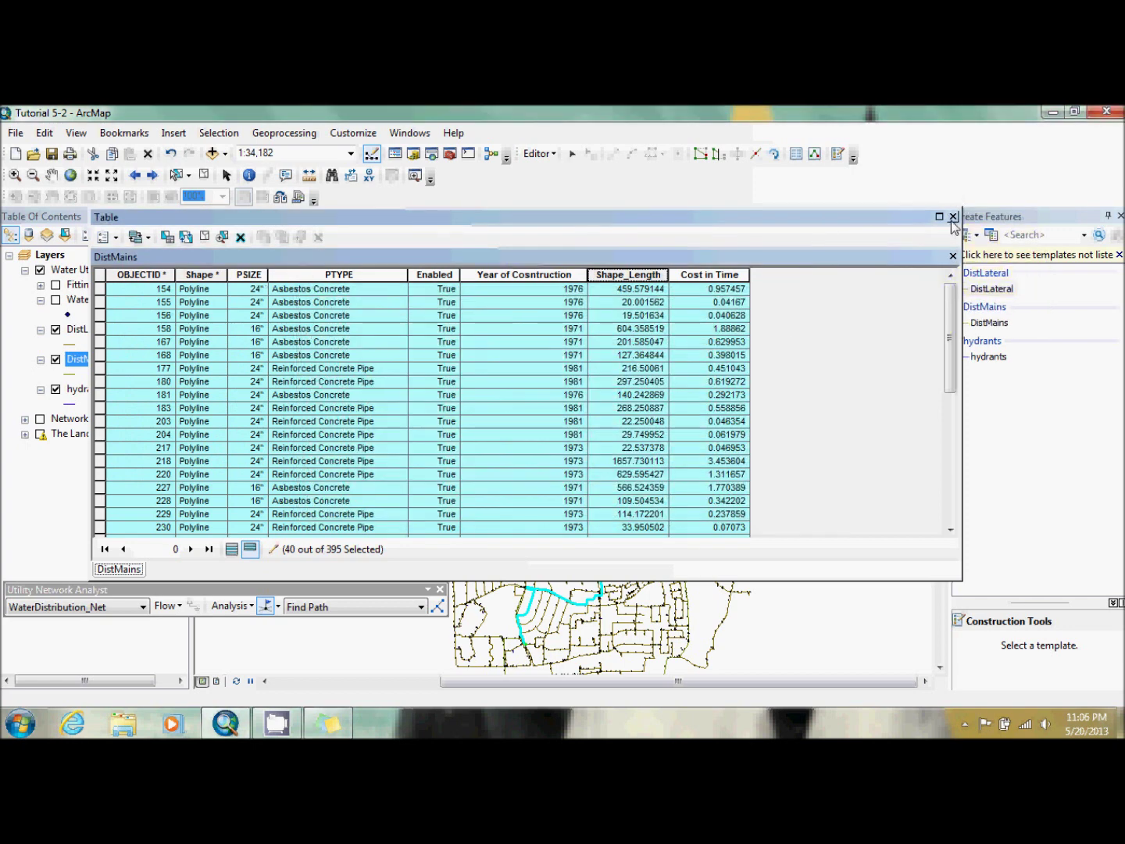
pyautogui.click(953, 217)
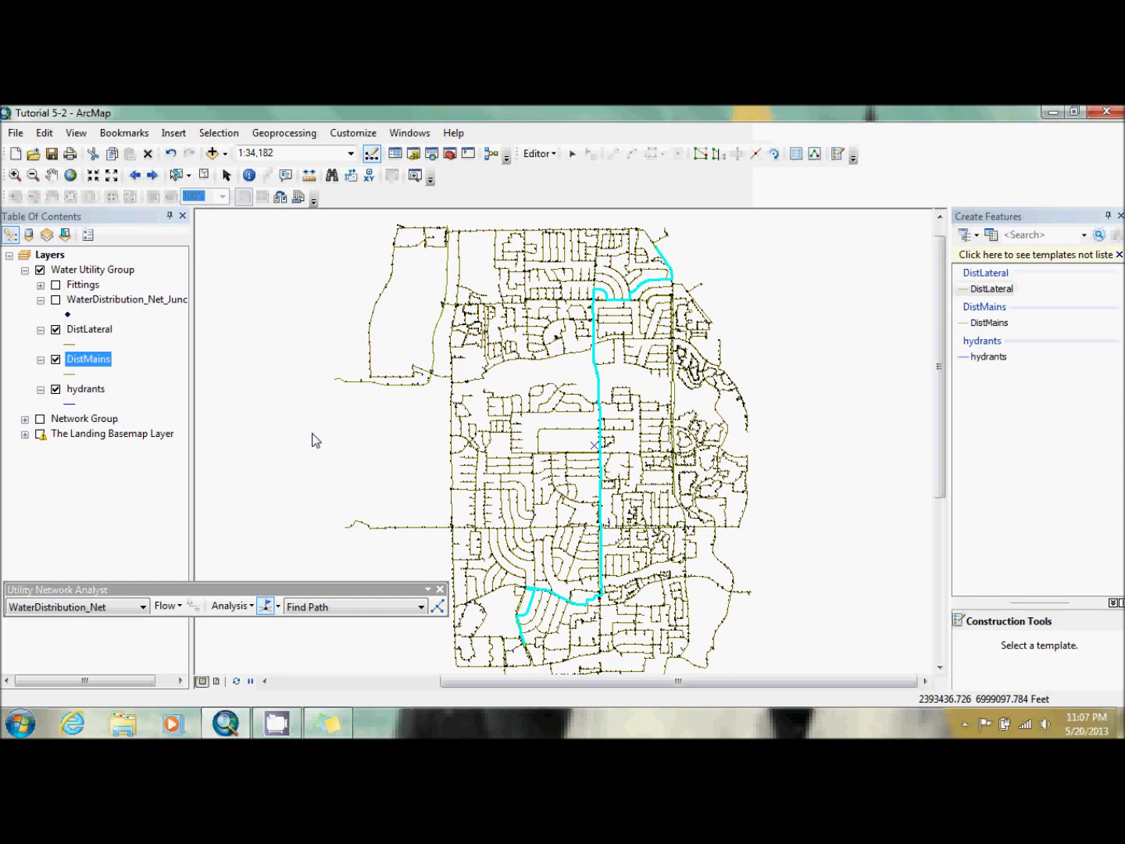
# - Set the edge weights along and against the digitized direction to FlowRate and solve the Find Path trace again
pyautogui.click(234, 608)
pyautogui.click(257, 587)
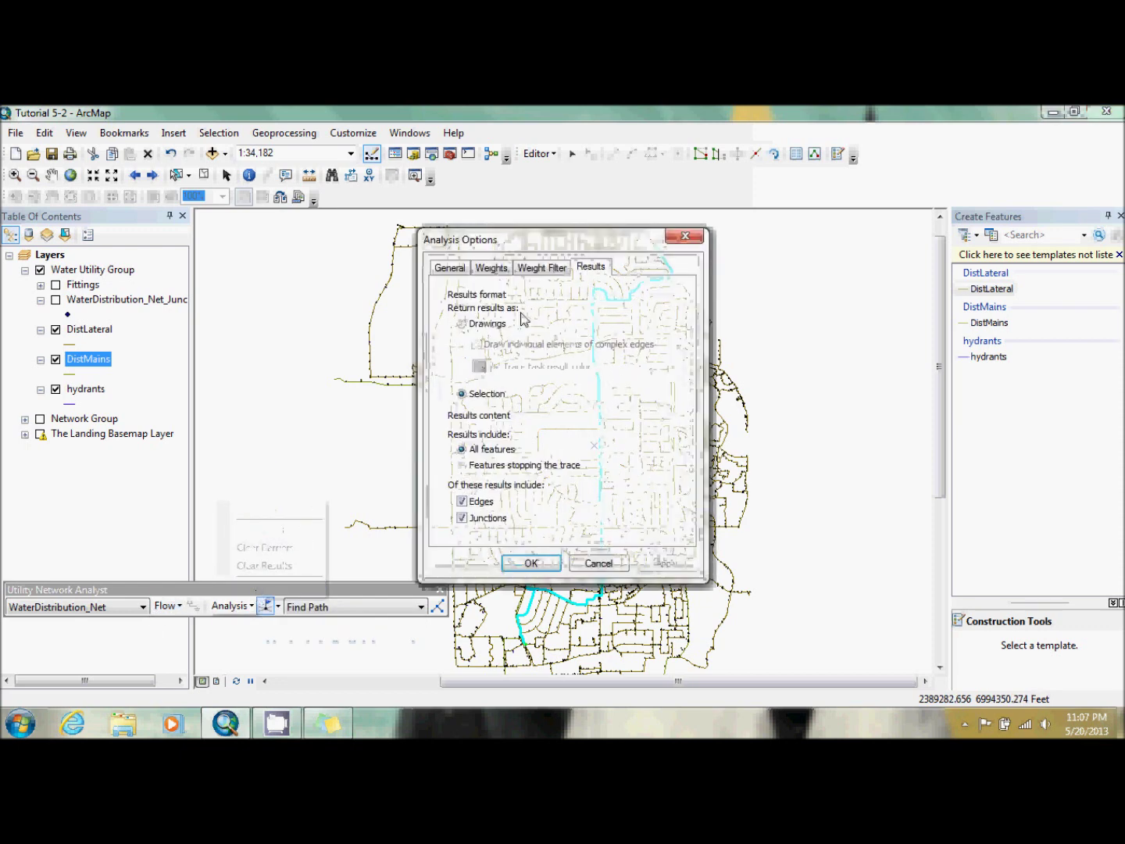
pyautogui.click(492, 268)
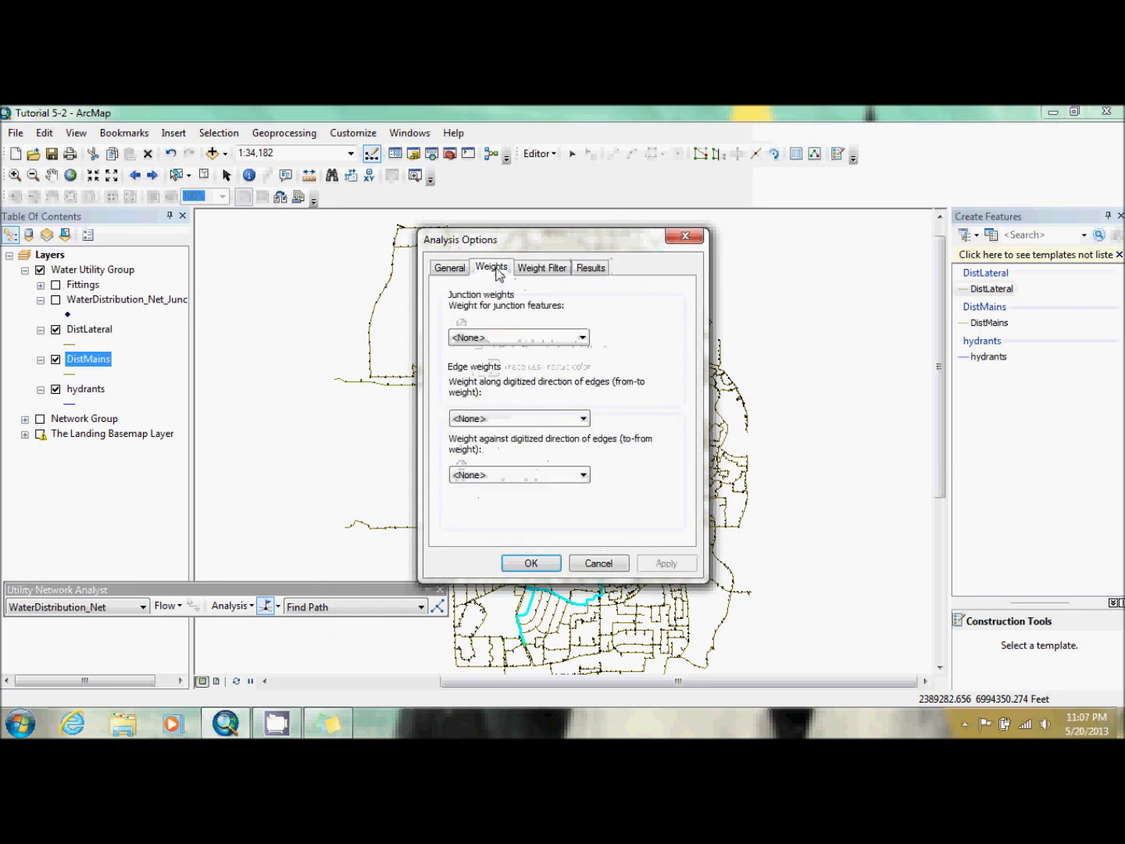
pyautogui.click(520, 419)
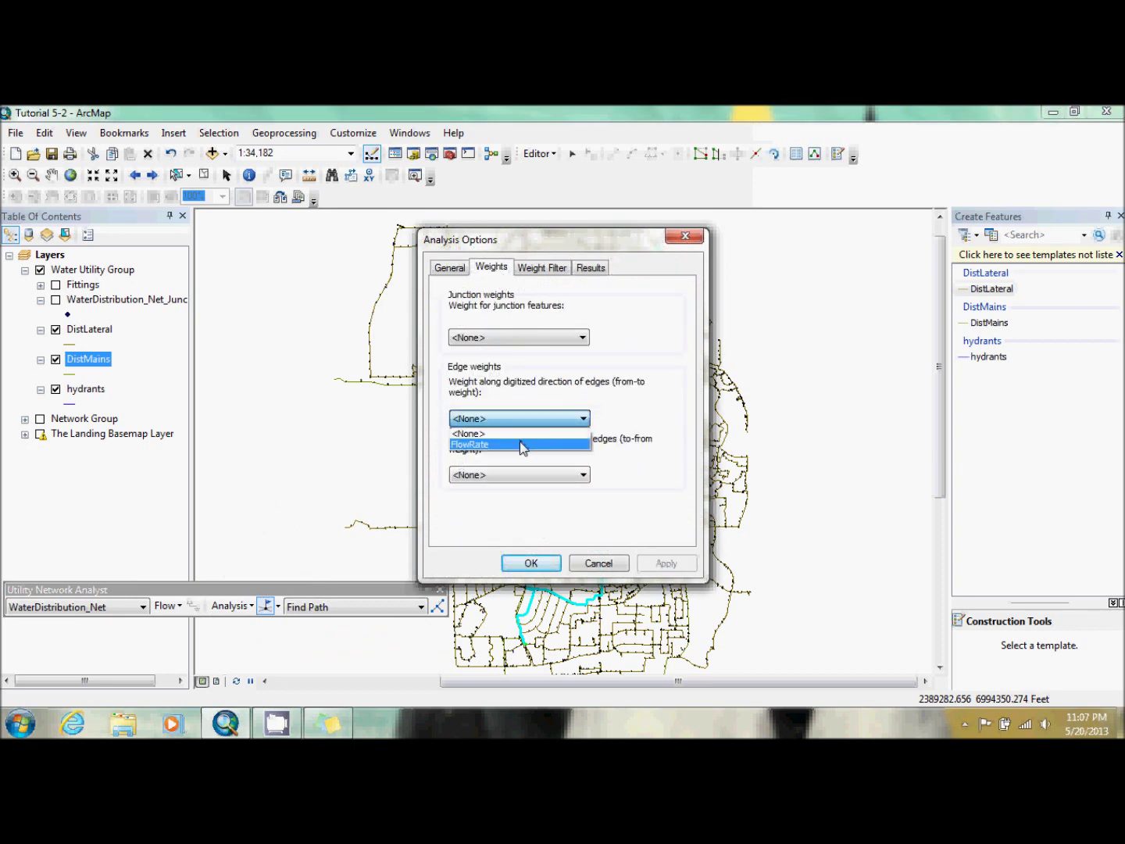
pyautogui.click(522, 445)
pyautogui.click(522, 474)
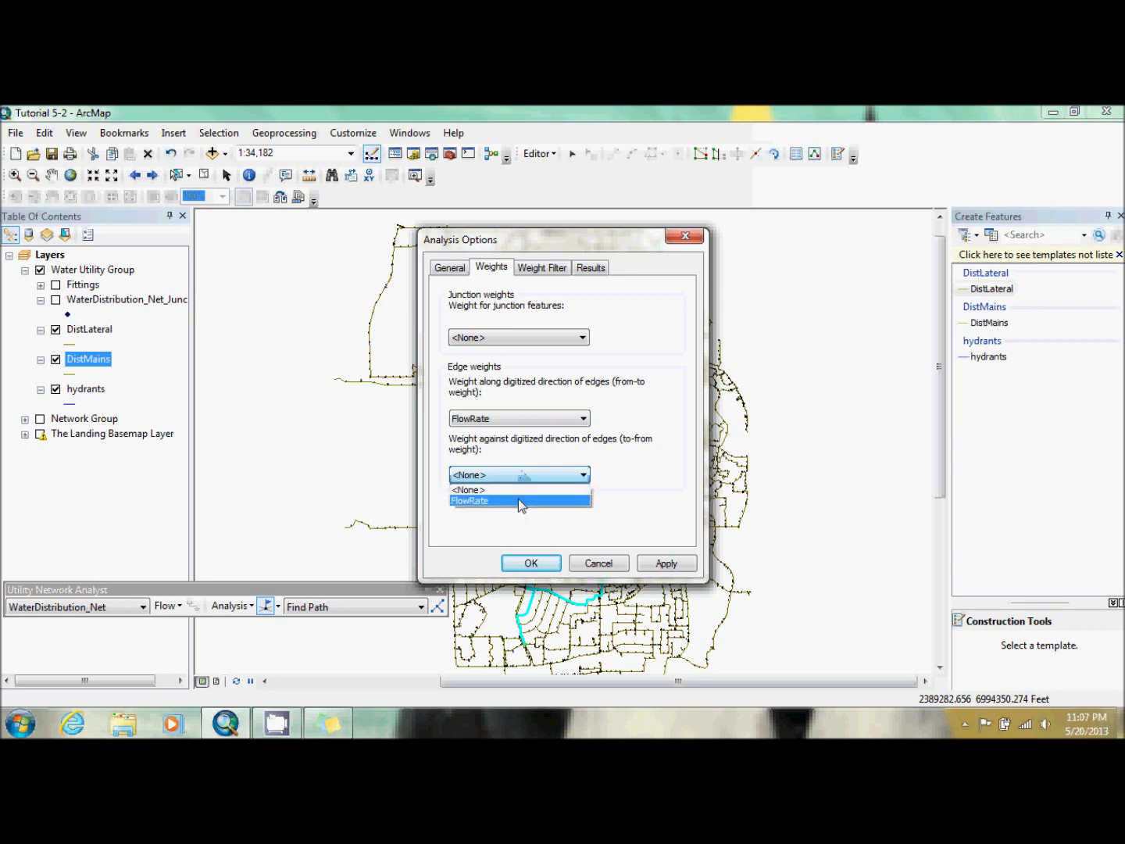
pyautogui.click(517, 503)
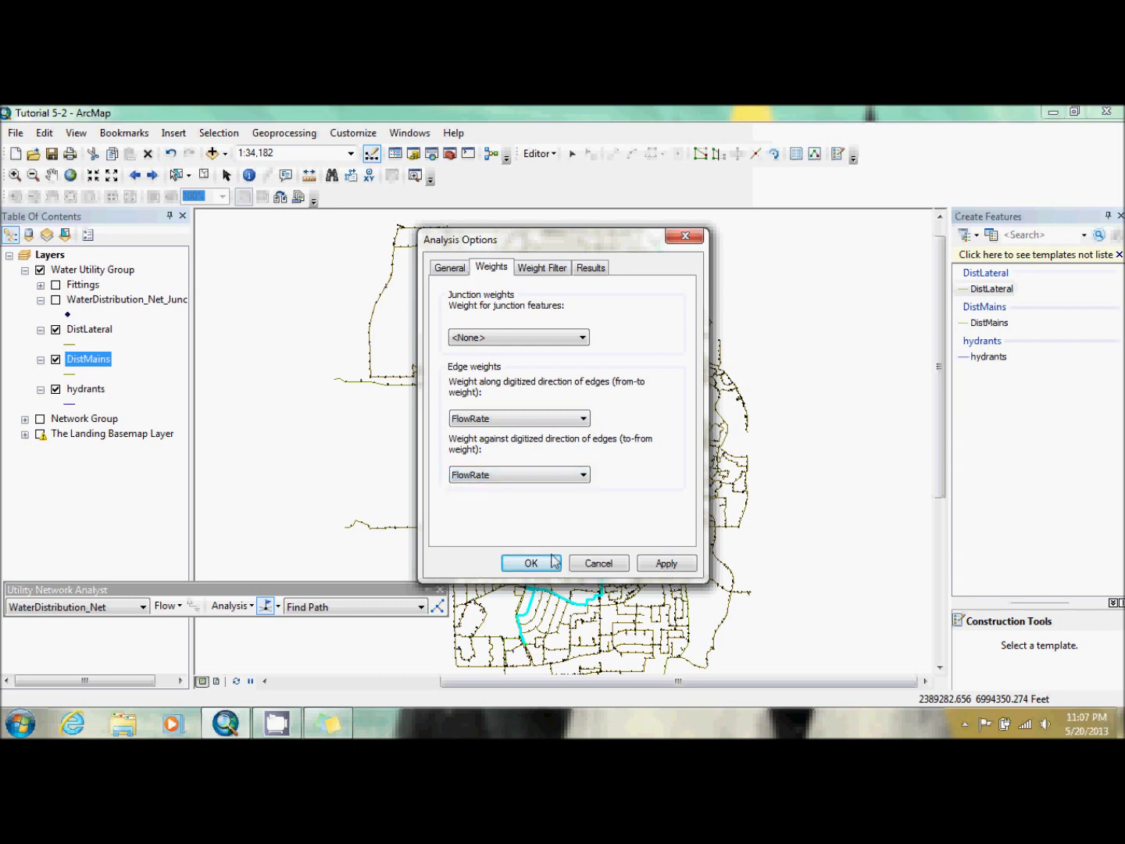
pyautogui.click(665, 563)
pyautogui.click(530, 563)
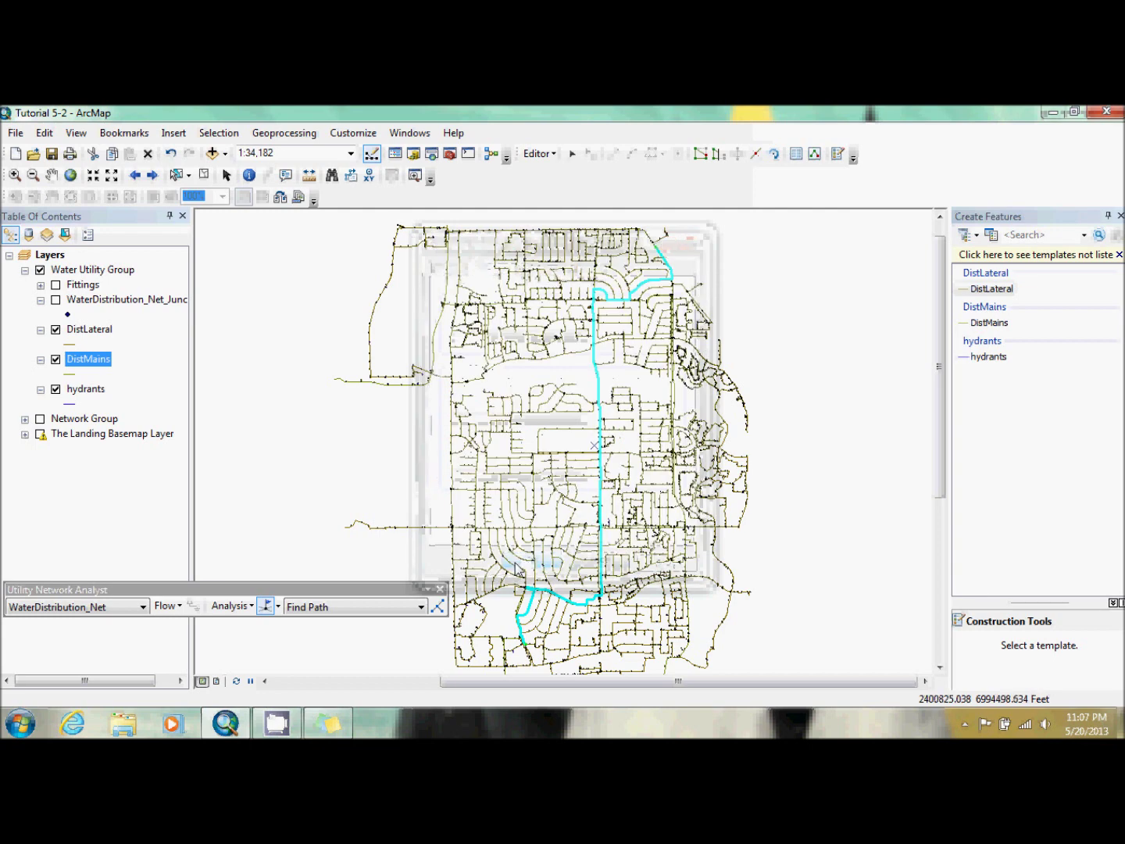
pyautogui.click(438, 609)
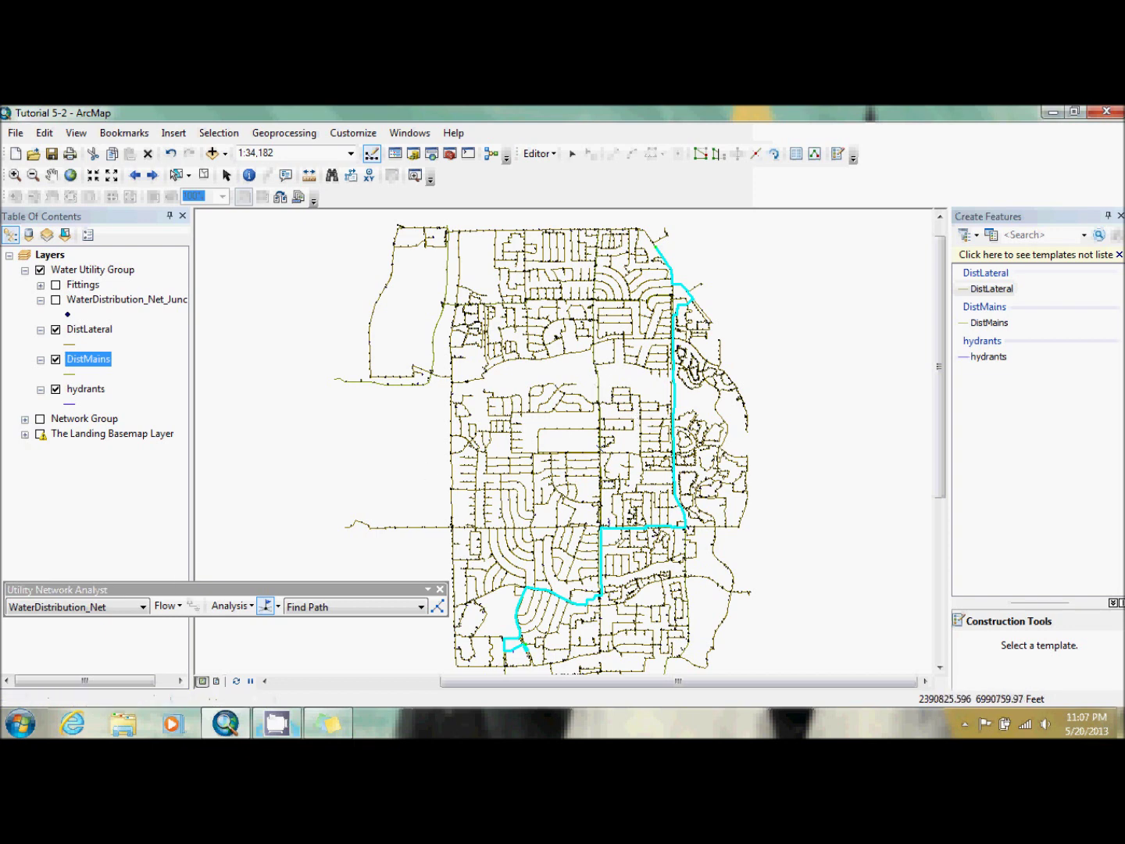
# - Show the Shape_Length statistics for the selected DistLateral records and record the sum as 6217.4 on the sticky note
pyautogui.moveTo(293, 725)
pyautogui.moveTo(327, 730)
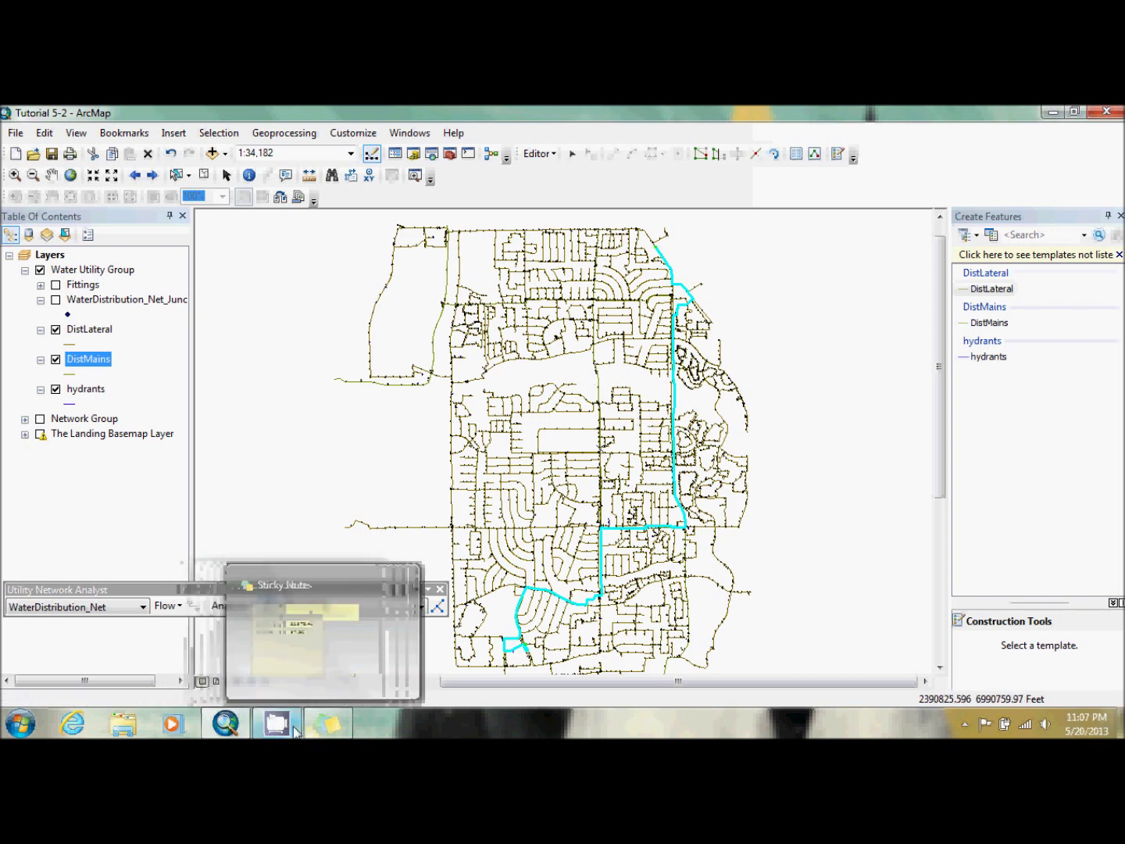
pyautogui.click(79, 329)
pyautogui.rightClick(79, 329)
pyautogui.click(129, 376)
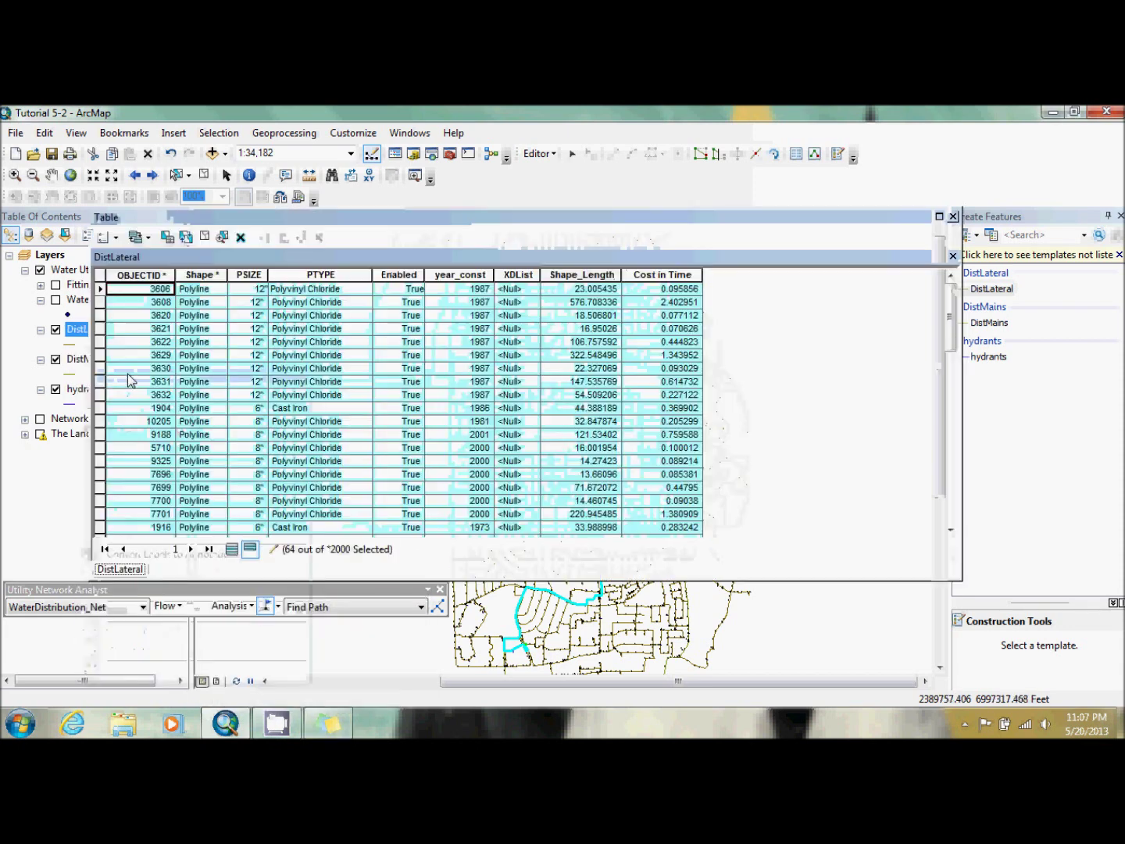
pyautogui.rightClick(595, 276)
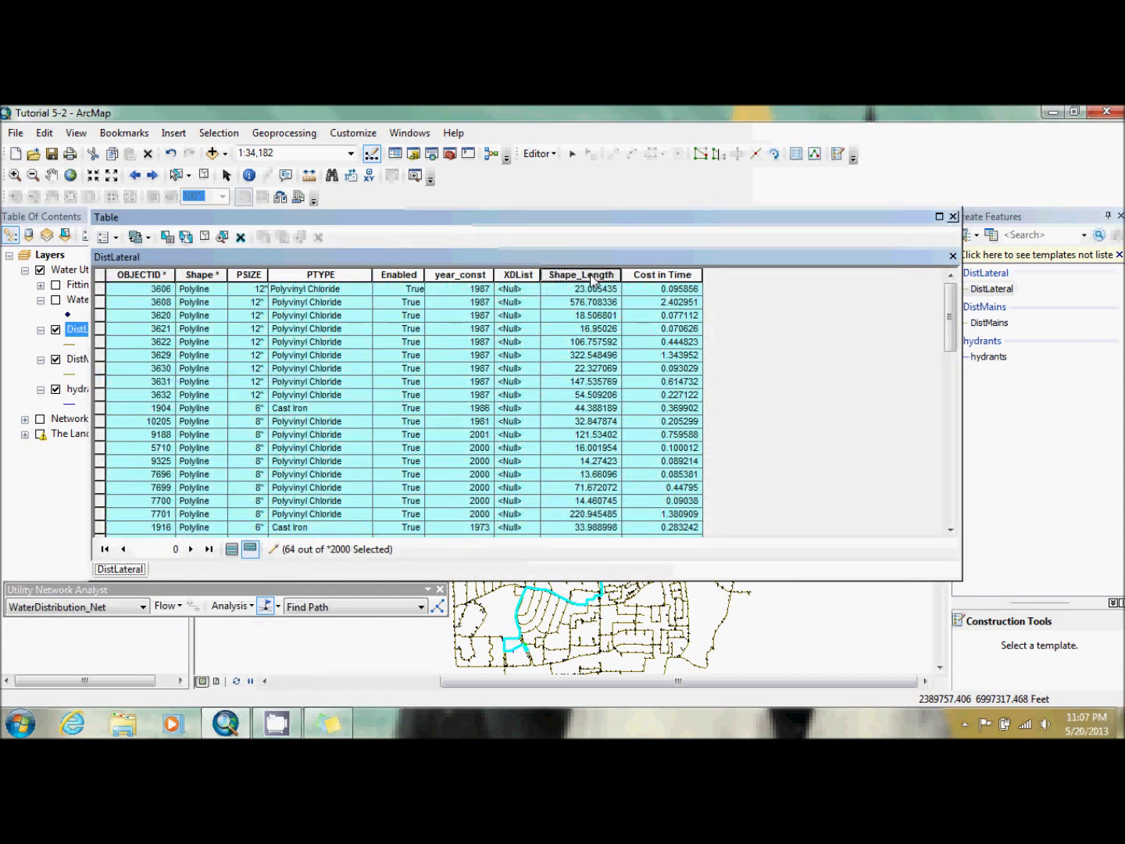
pyautogui.click(646, 363)
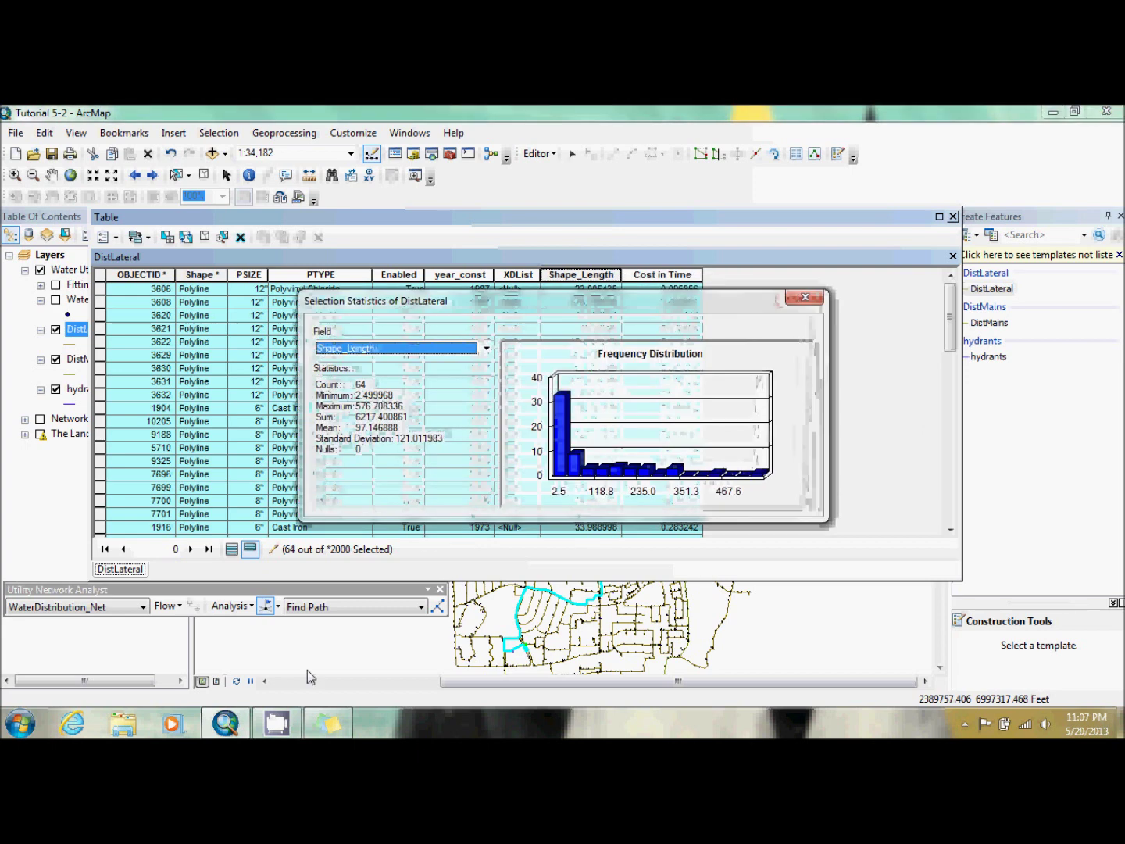
pyautogui.click(324, 728)
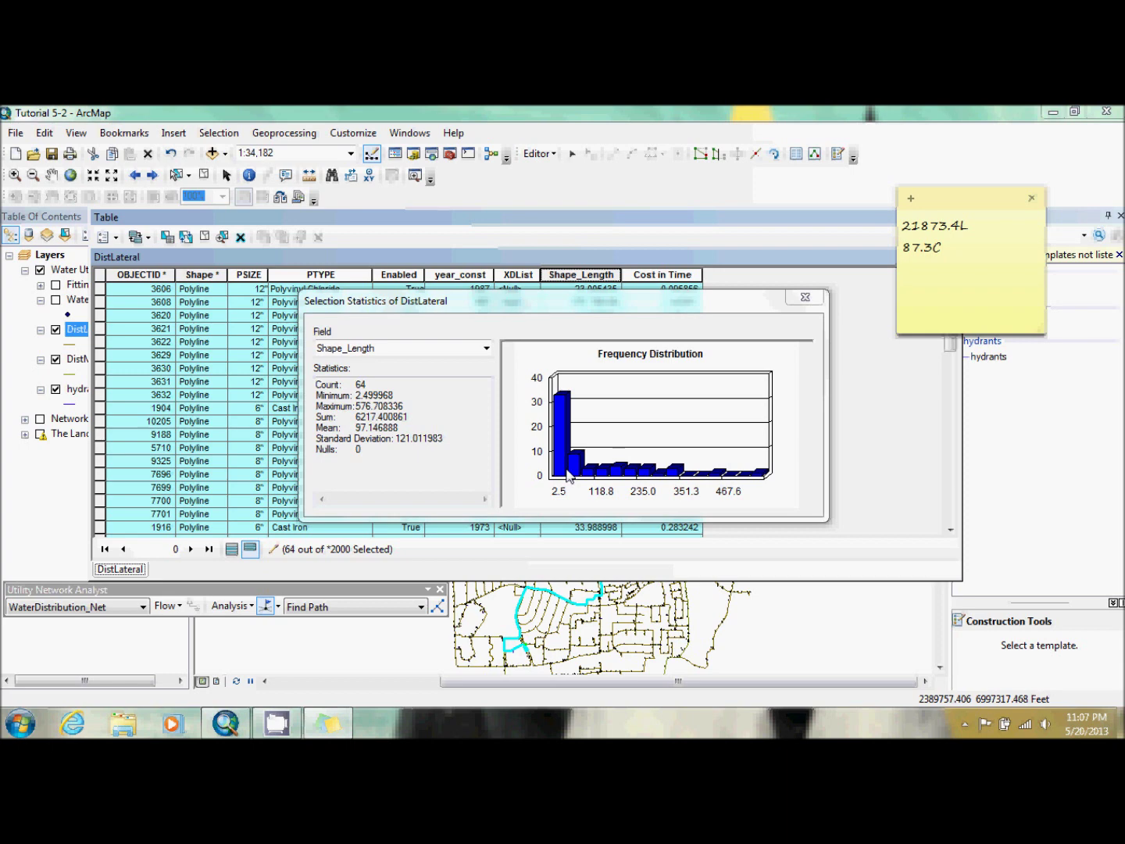
pyautogui.write('6217.4')
# - Switch the DistLateral statistics to Cost in Time, note the sum as 36.4, and close the statistics and table
pyautogui.click(486, 348)
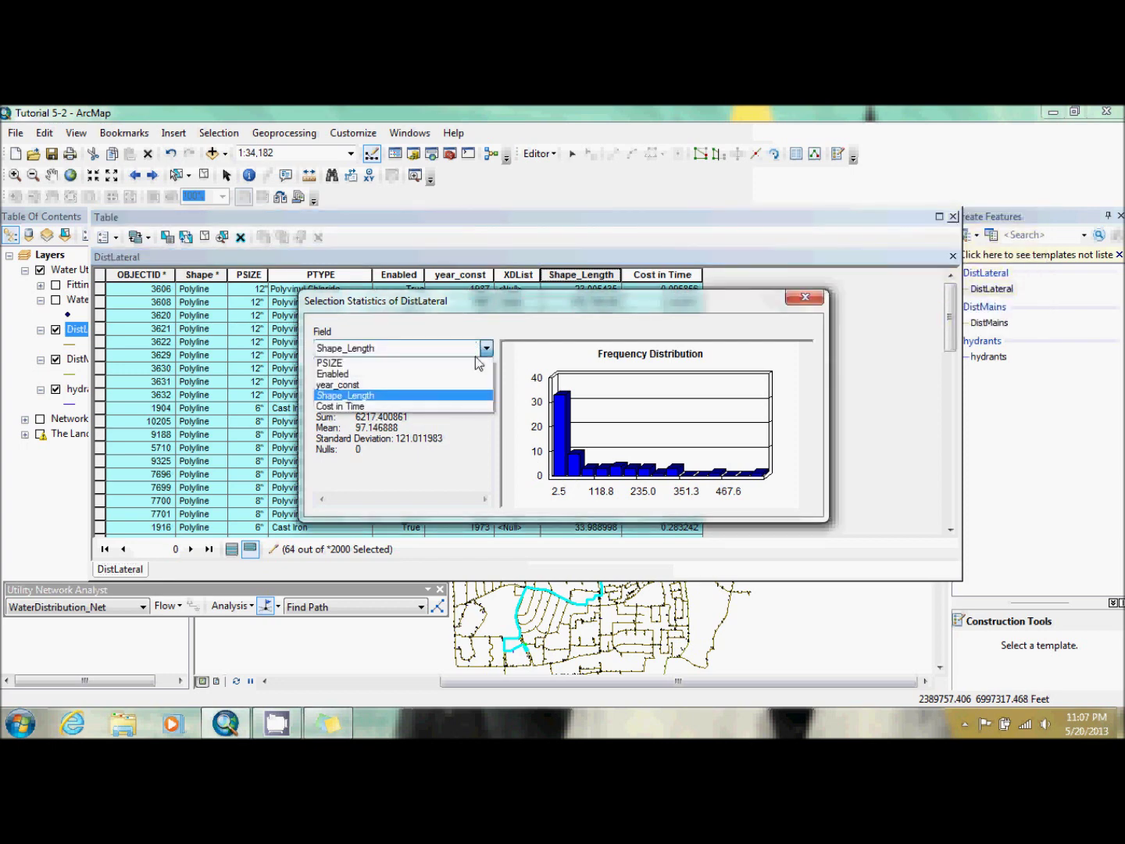
pyautogui.click(460, 407)
pyautogui.click(320, 728)
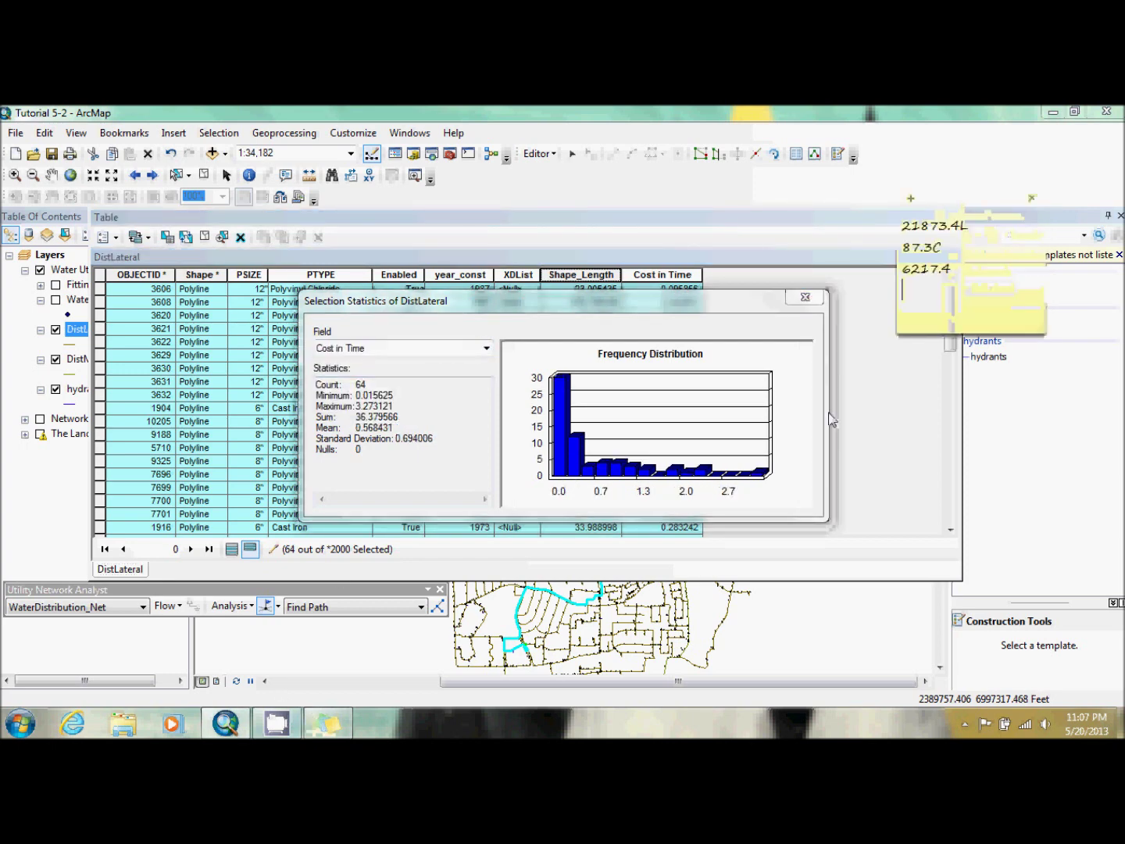
pyautogui.press('Return')
pyautogui.write('36.4')
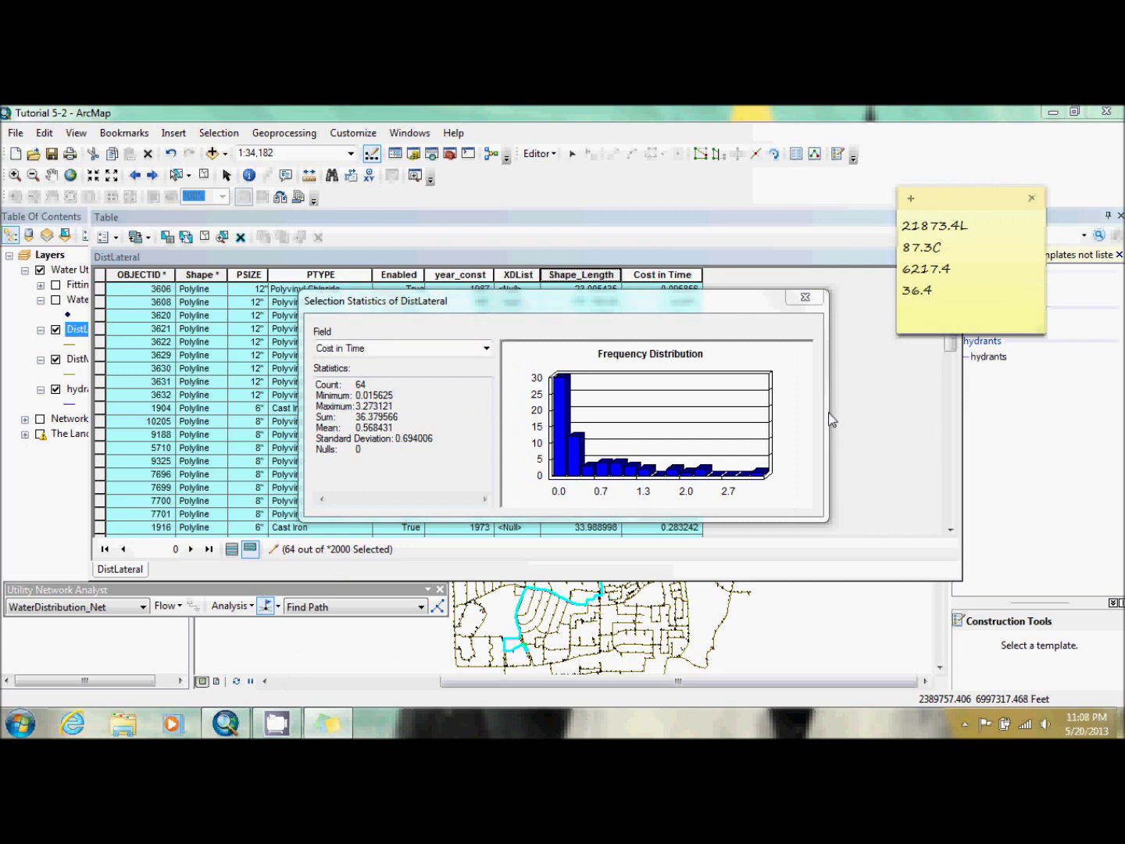
pyautogui.press('Return')
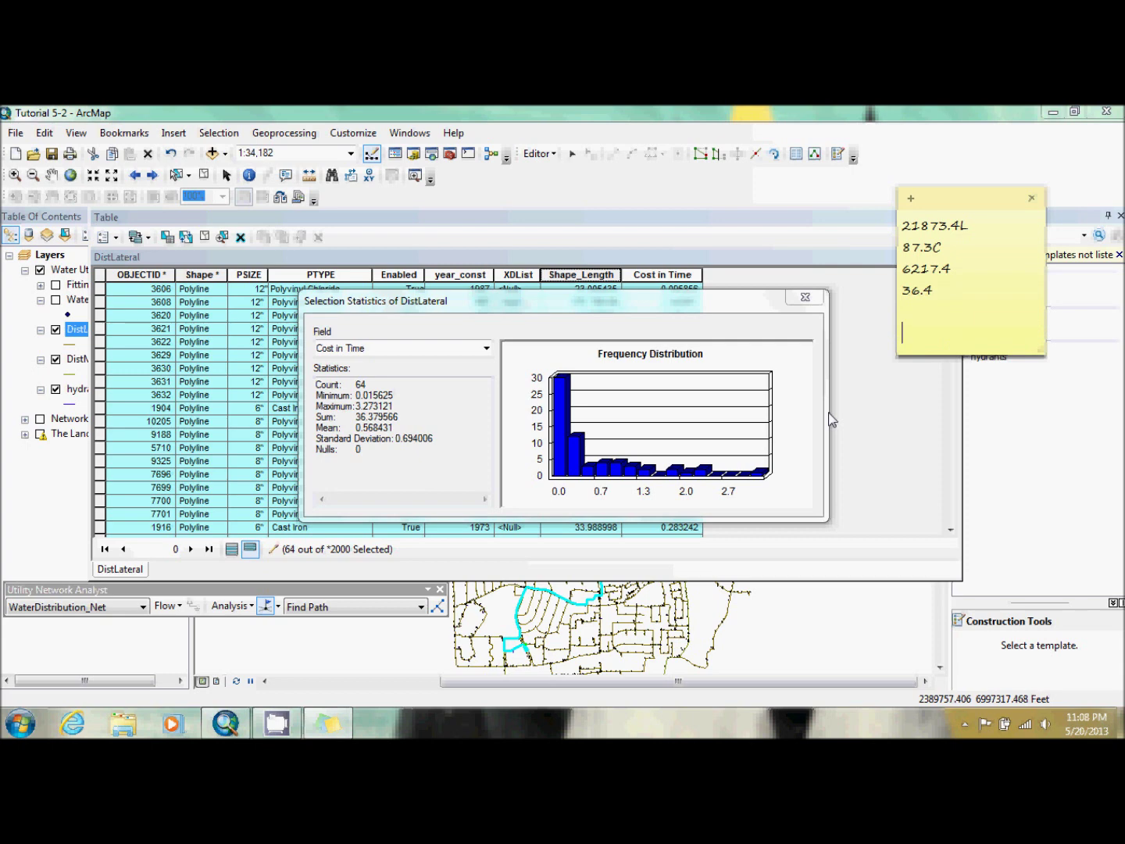
pyautogui.click(876, 253)
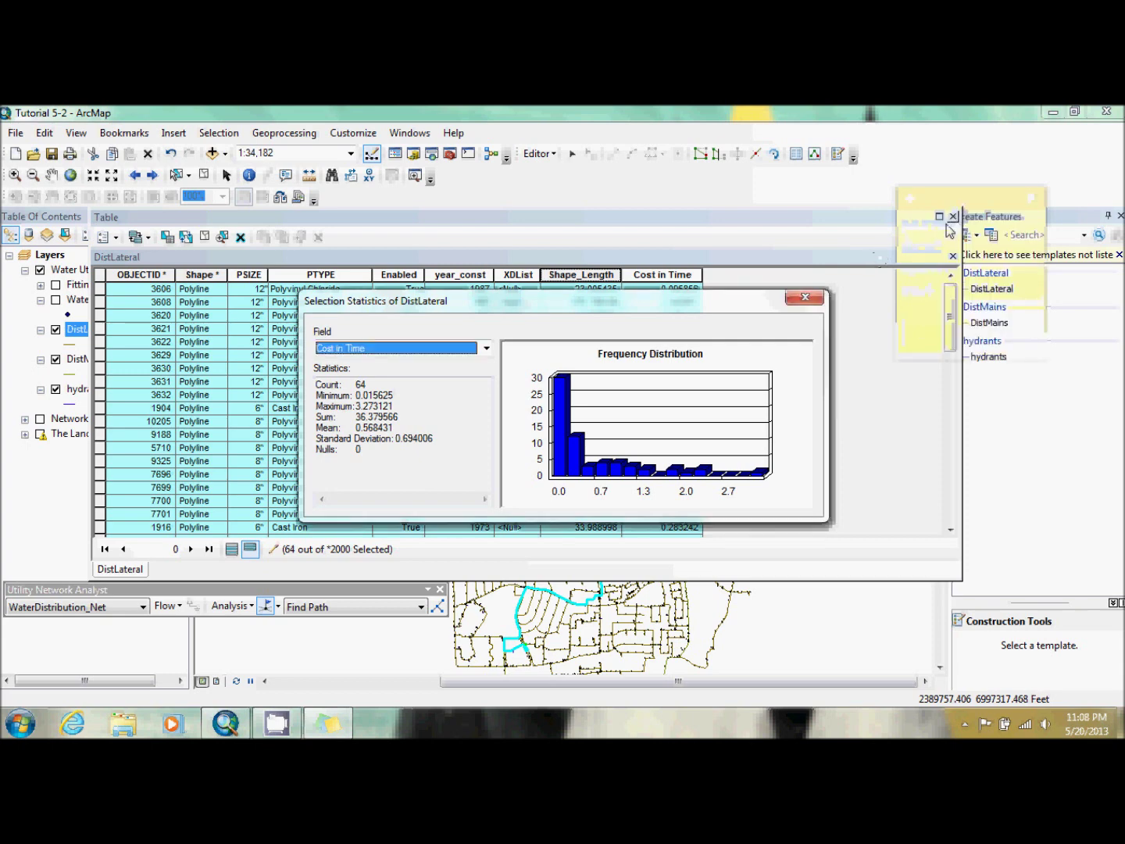
pyautogui.click(806, 297)
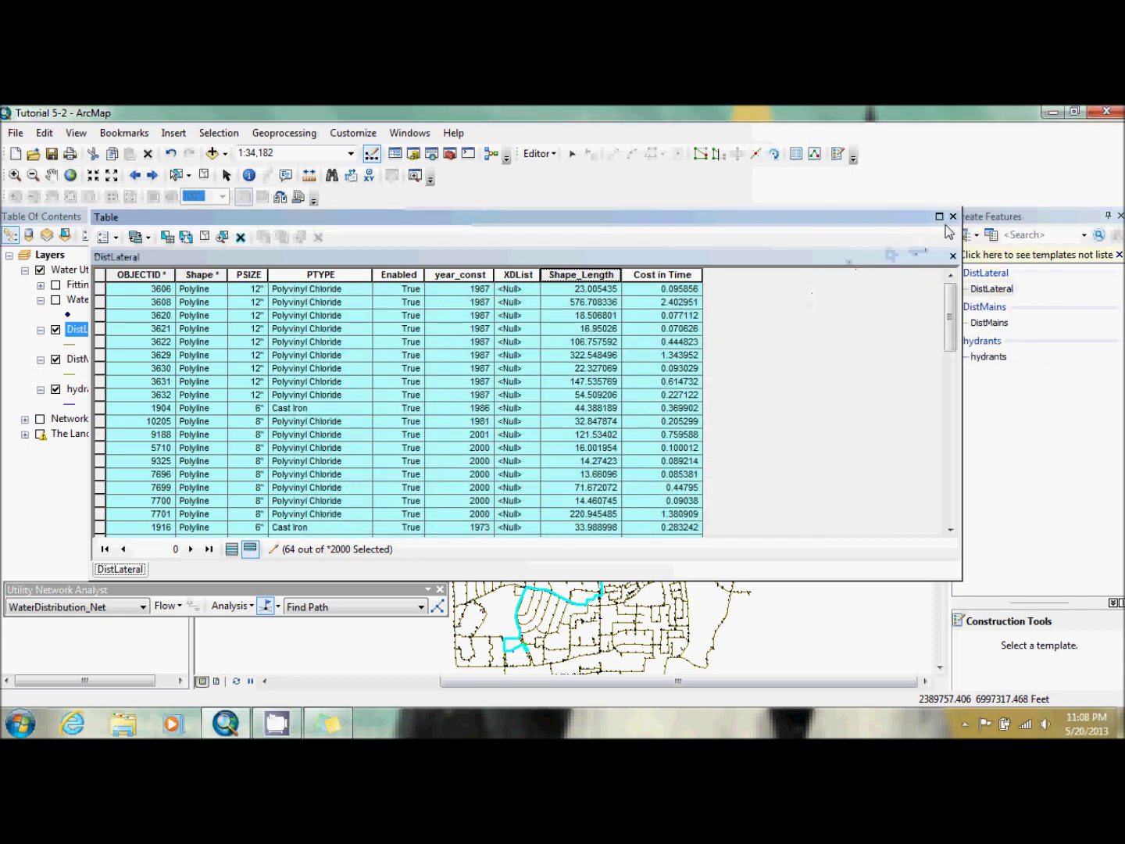
pyautogui.click(953, 217)
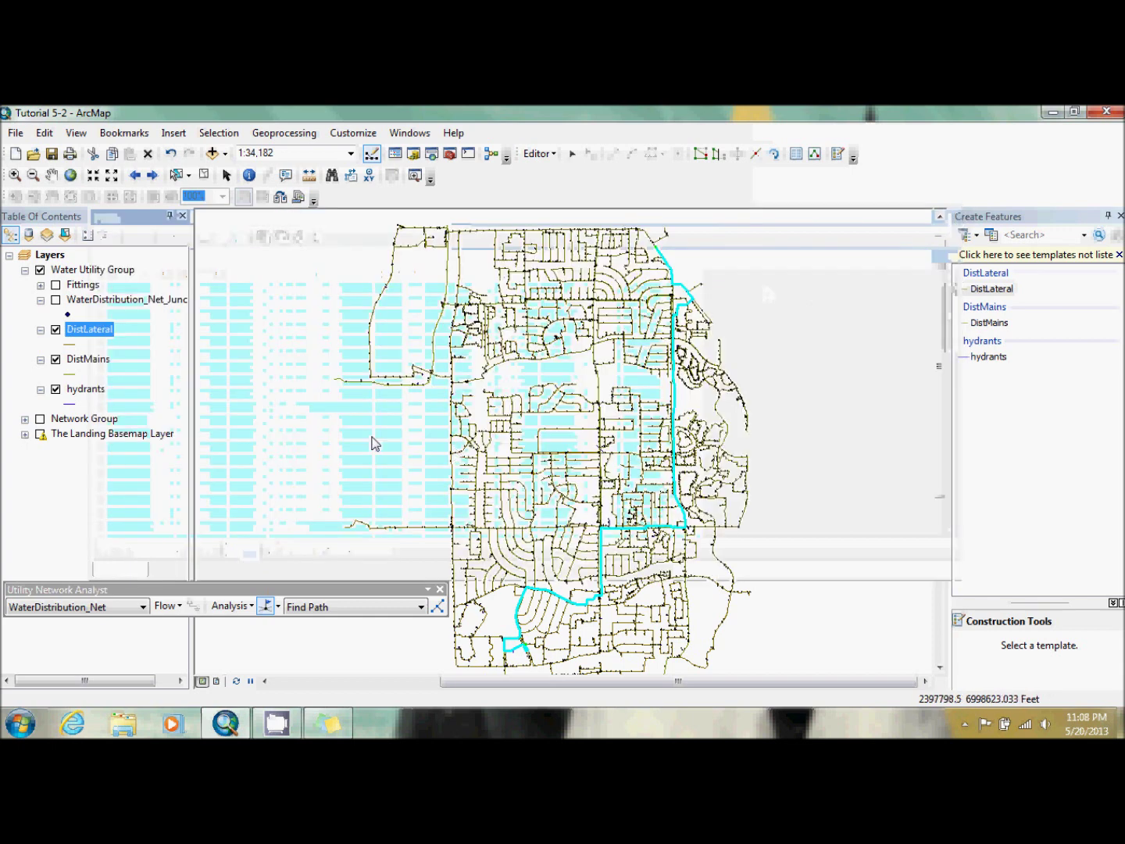
# - Show the Shape_Length statistics for the selected DistMains records and record the sum as 18292.6 on the sticky note
pyautogui.rightClick(87, 360)
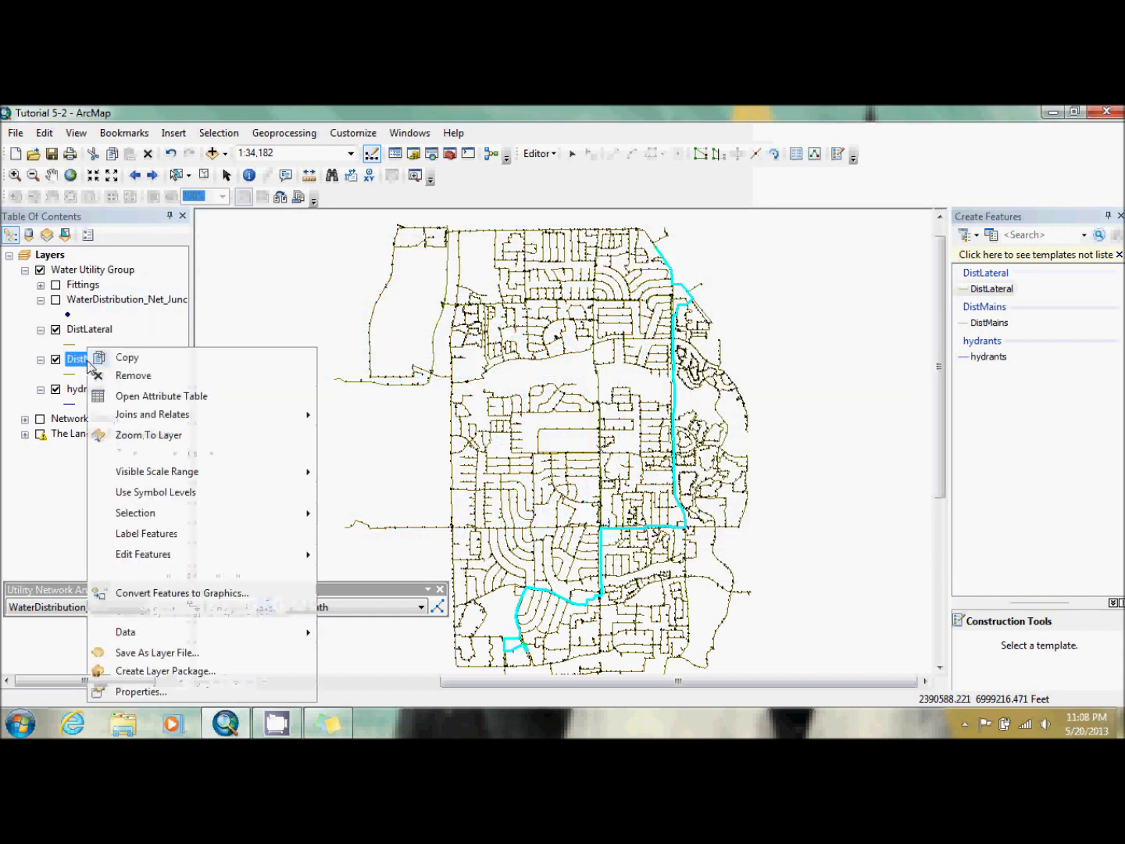
pyautogui.click(117, 397)
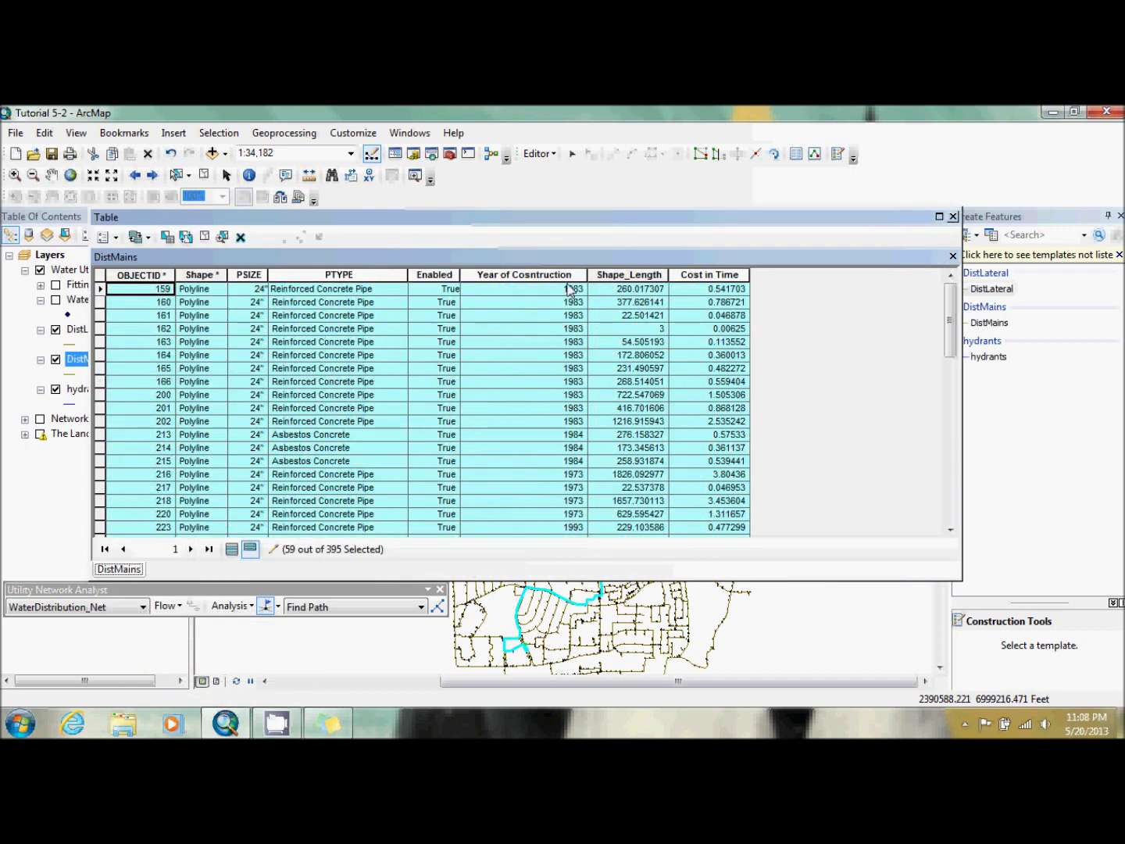
pyautogui.rightClick(611, 277)
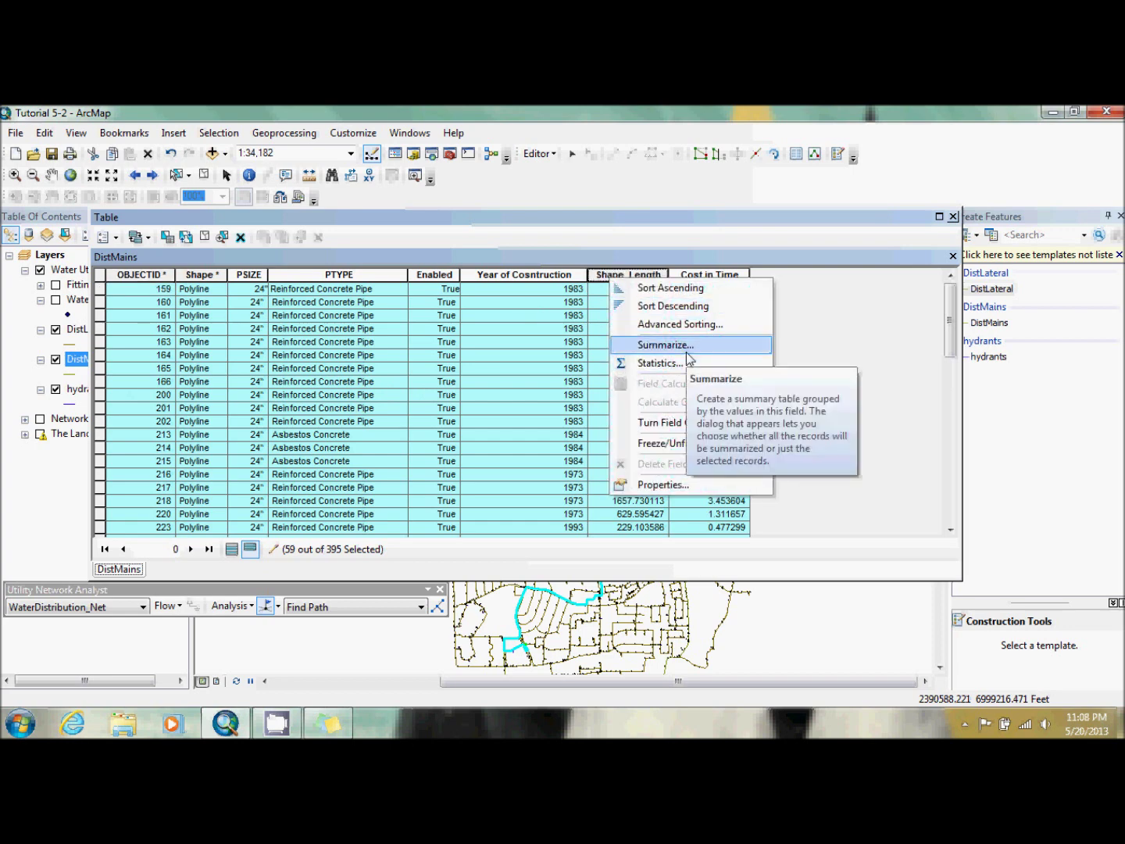
pyautogui.click(684, 362)
pyautogui.moveTo(649, 314); pyautogui.dragTo(492, 321)
pyautogui.moveTo(277, 733)
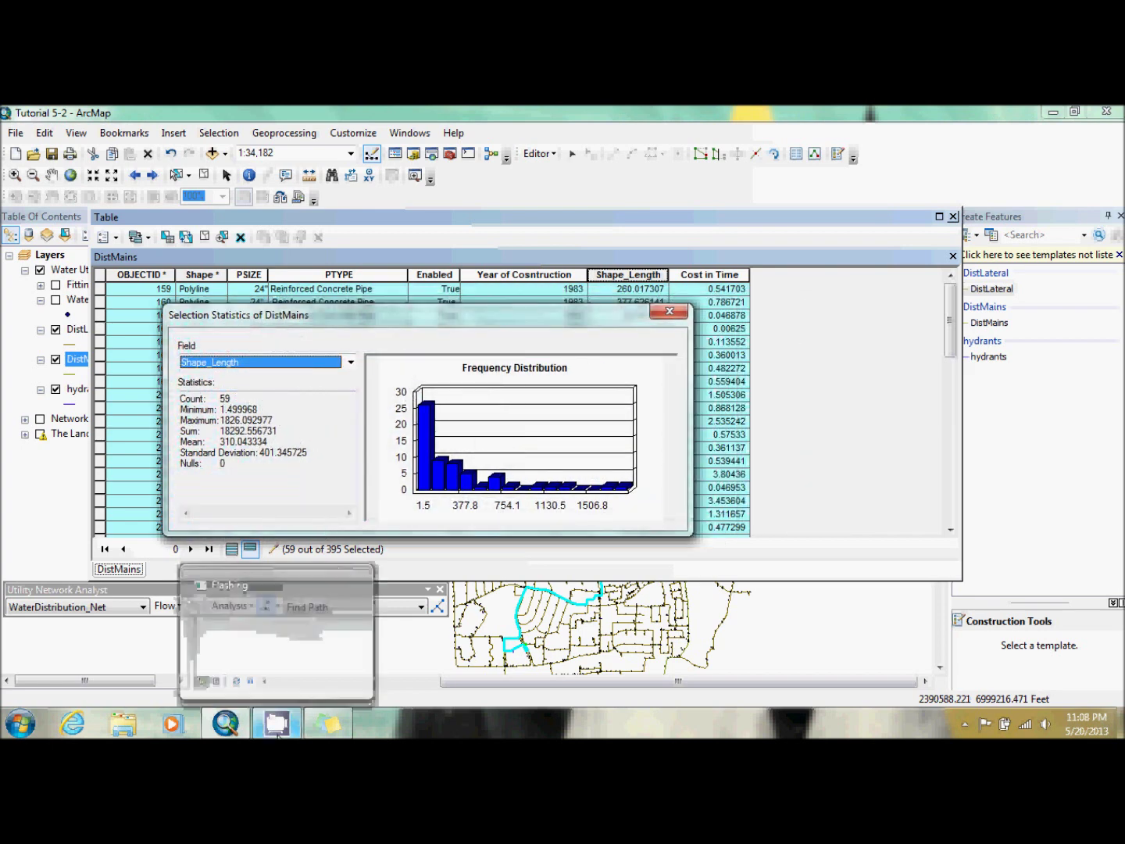
pyautogui.click(324, 737)
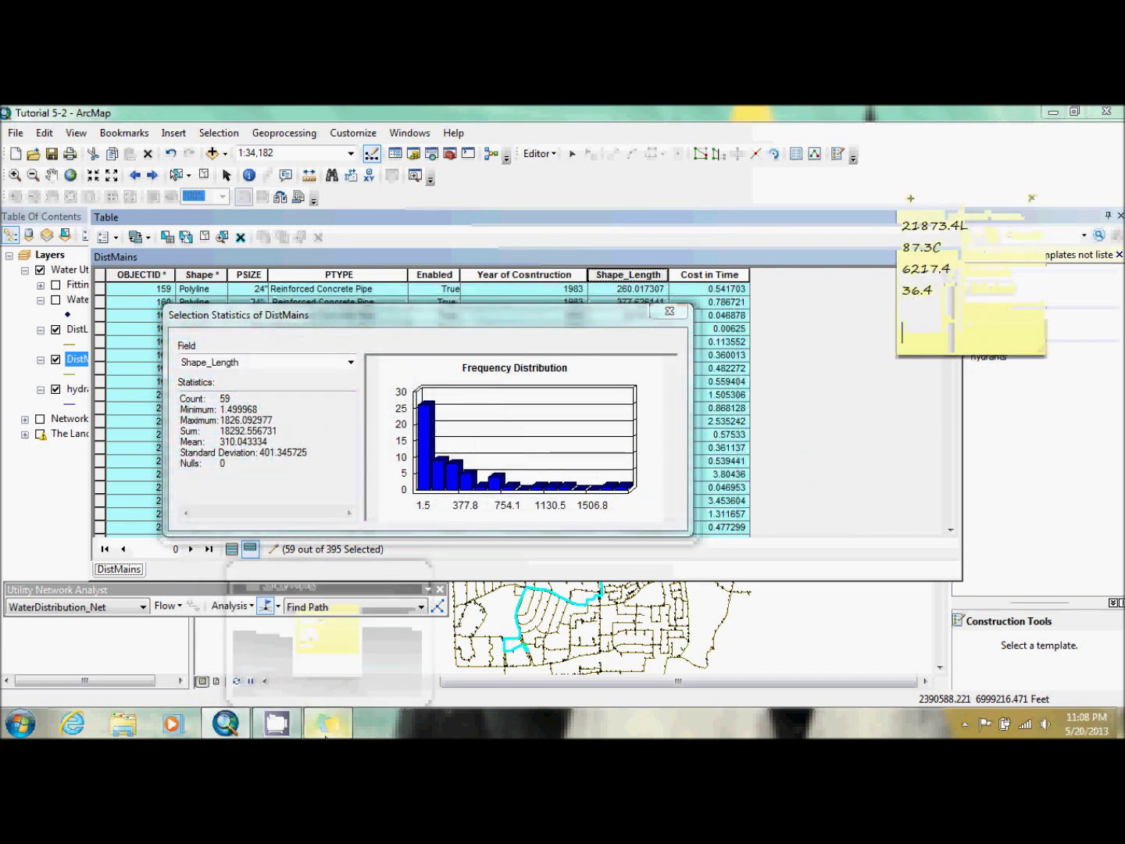
pyautogui.click(921, 334)
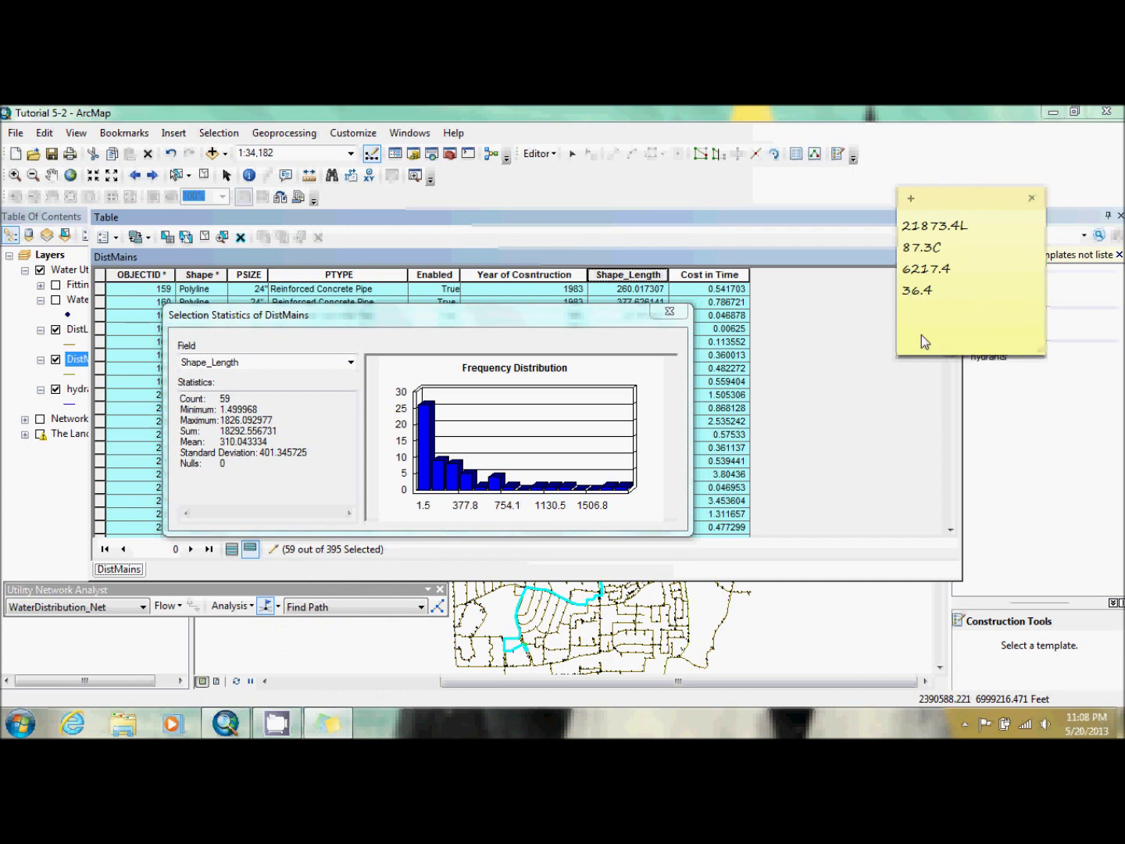
pyautogui.write('18292.6')
pyautogui.press('Return')
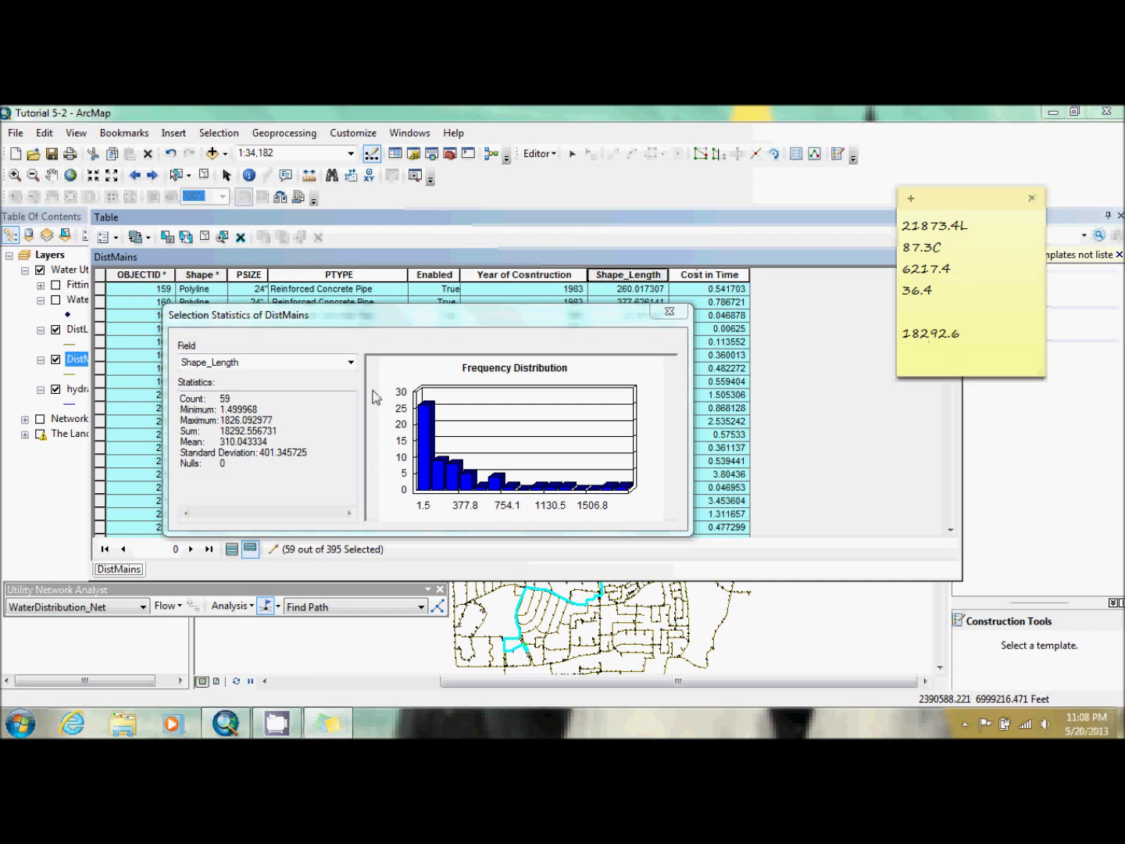
# - Switch the DistMains statistics to Cost in Time, note the sum as 38.2 on the sticky note, and close the statistics
pyautogui.click(351, 364)
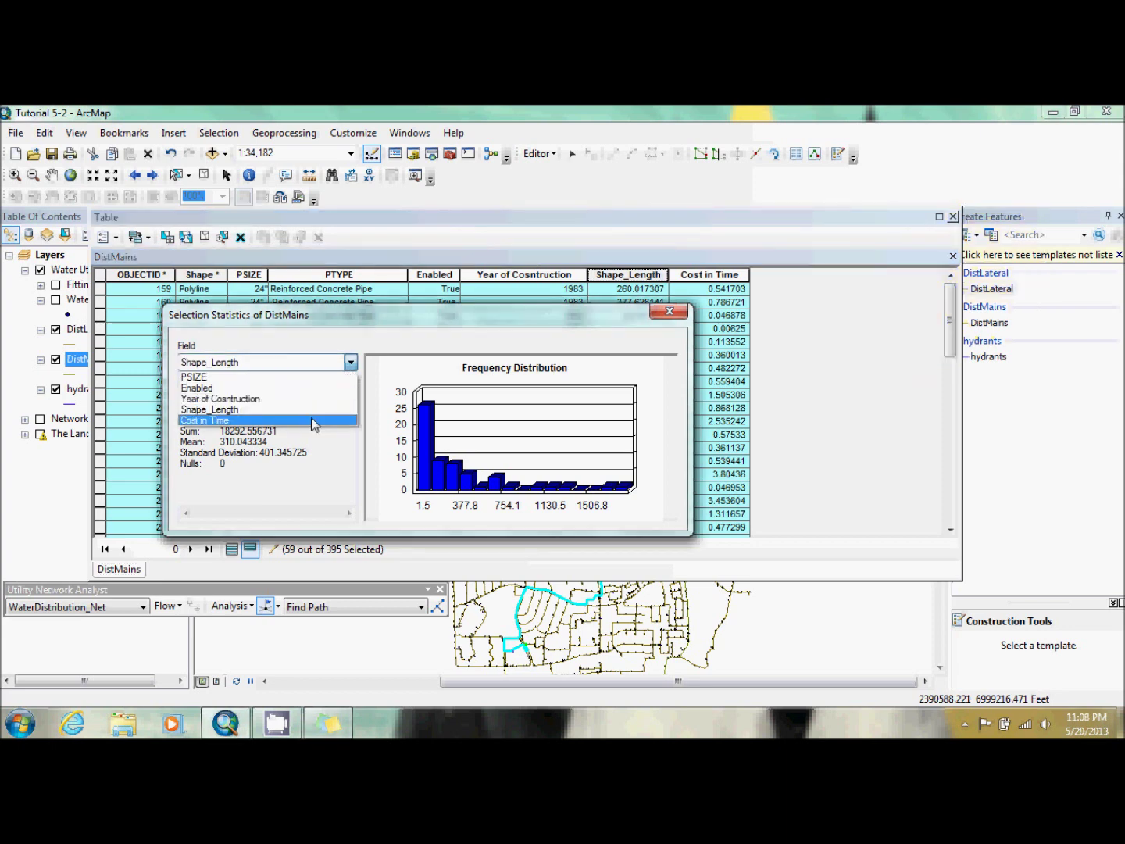
pyautogui.click(313, 421)
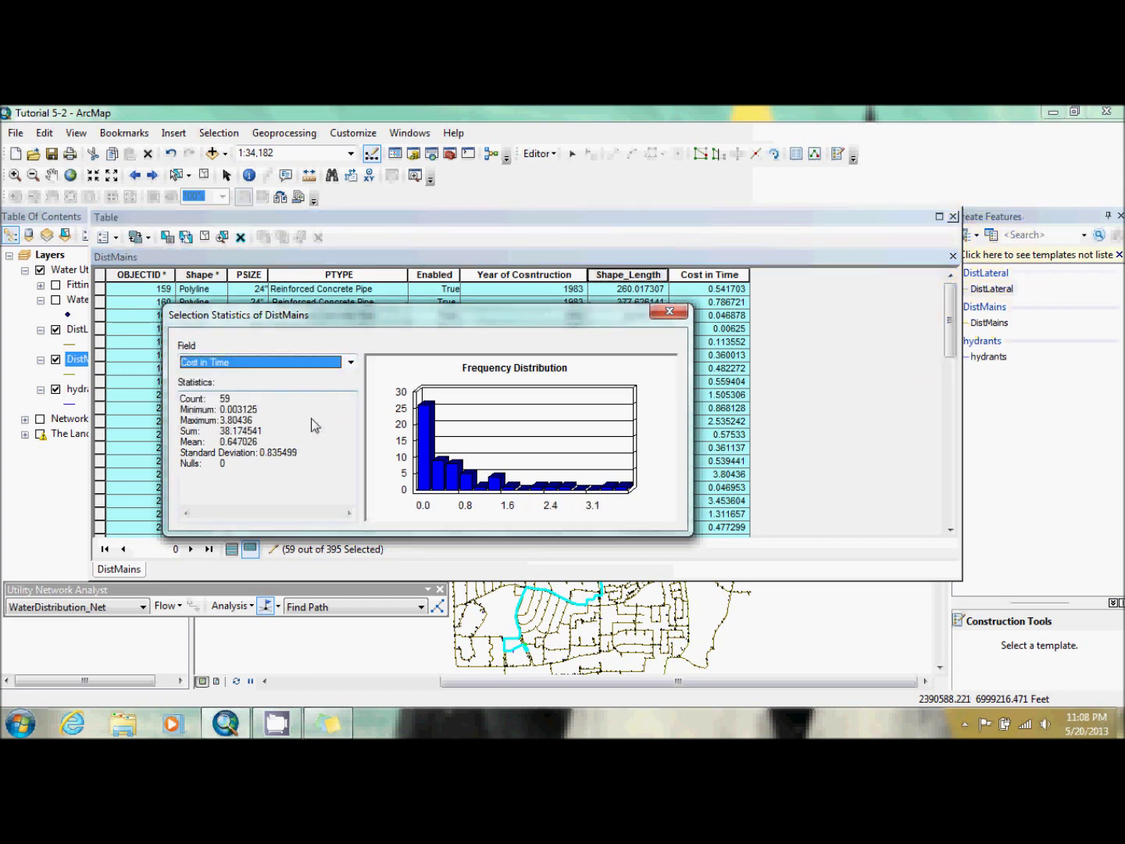
pyautogui.moveTo(329, 725)
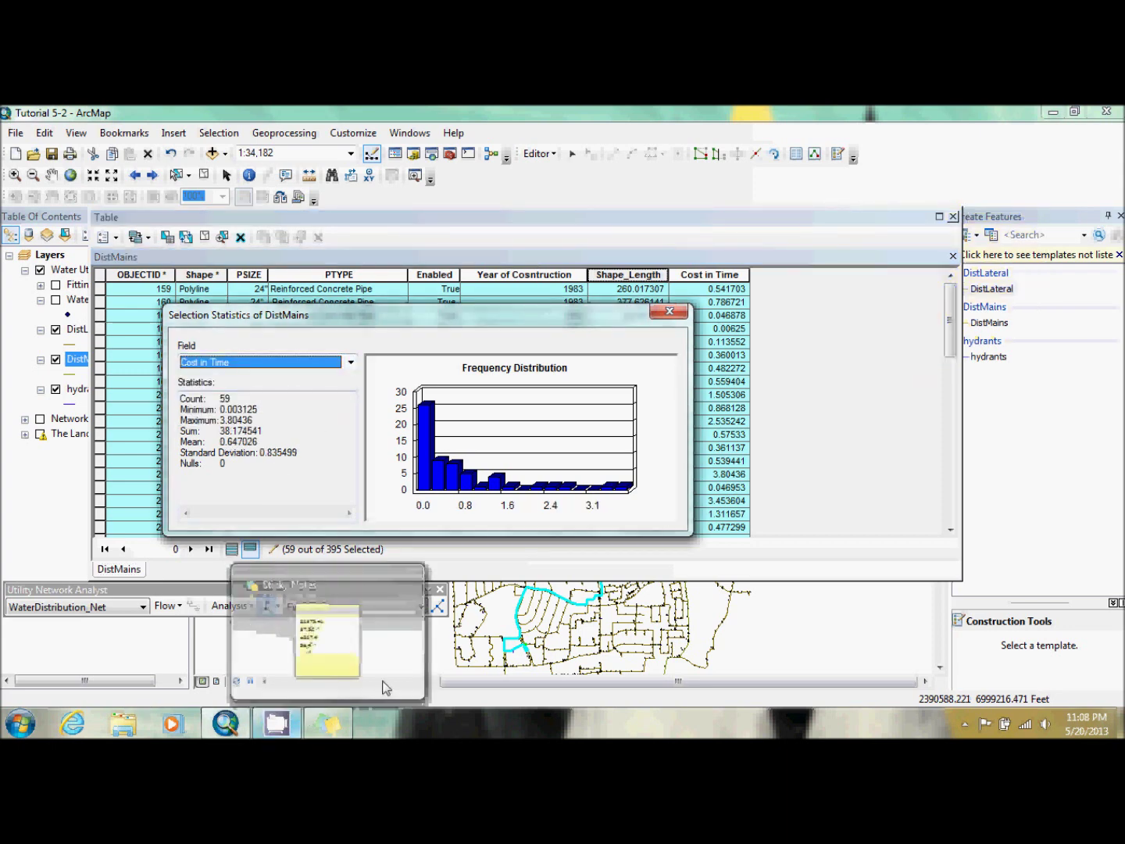
pyautogui.click(359, 697)
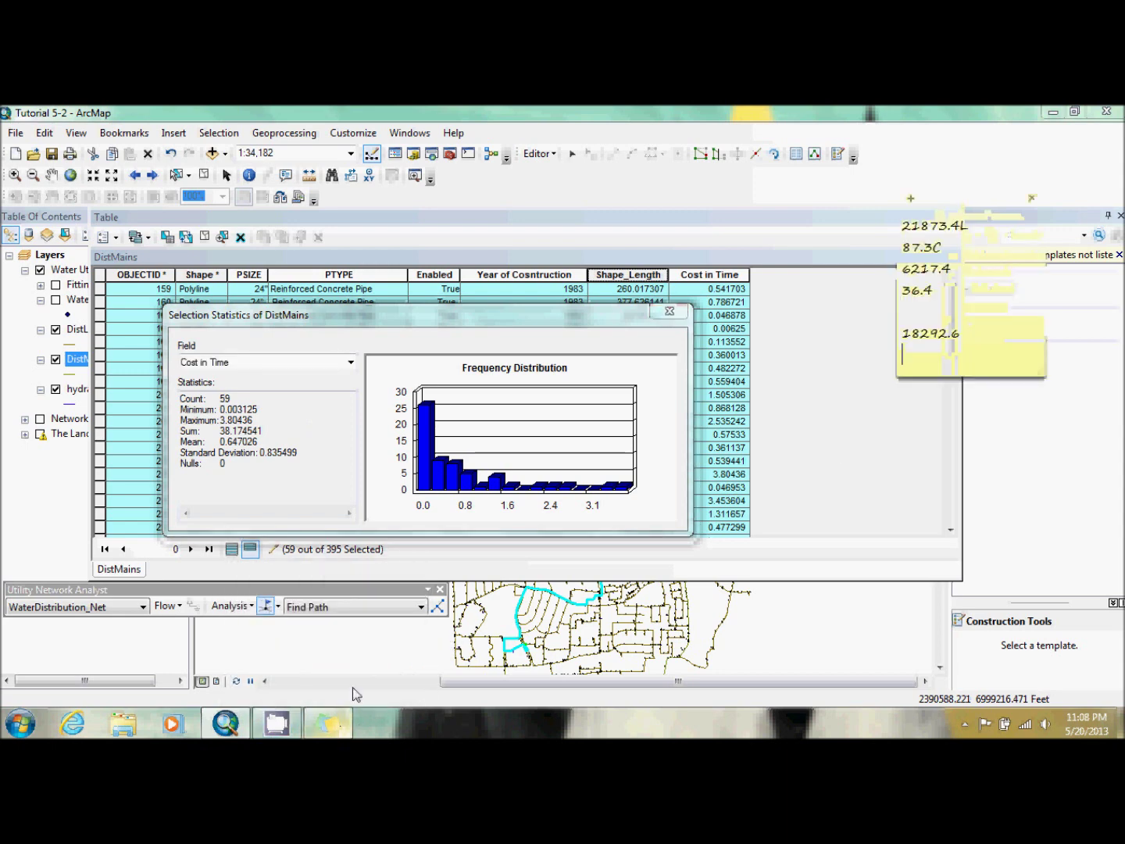
pyautogui.write('38.2')
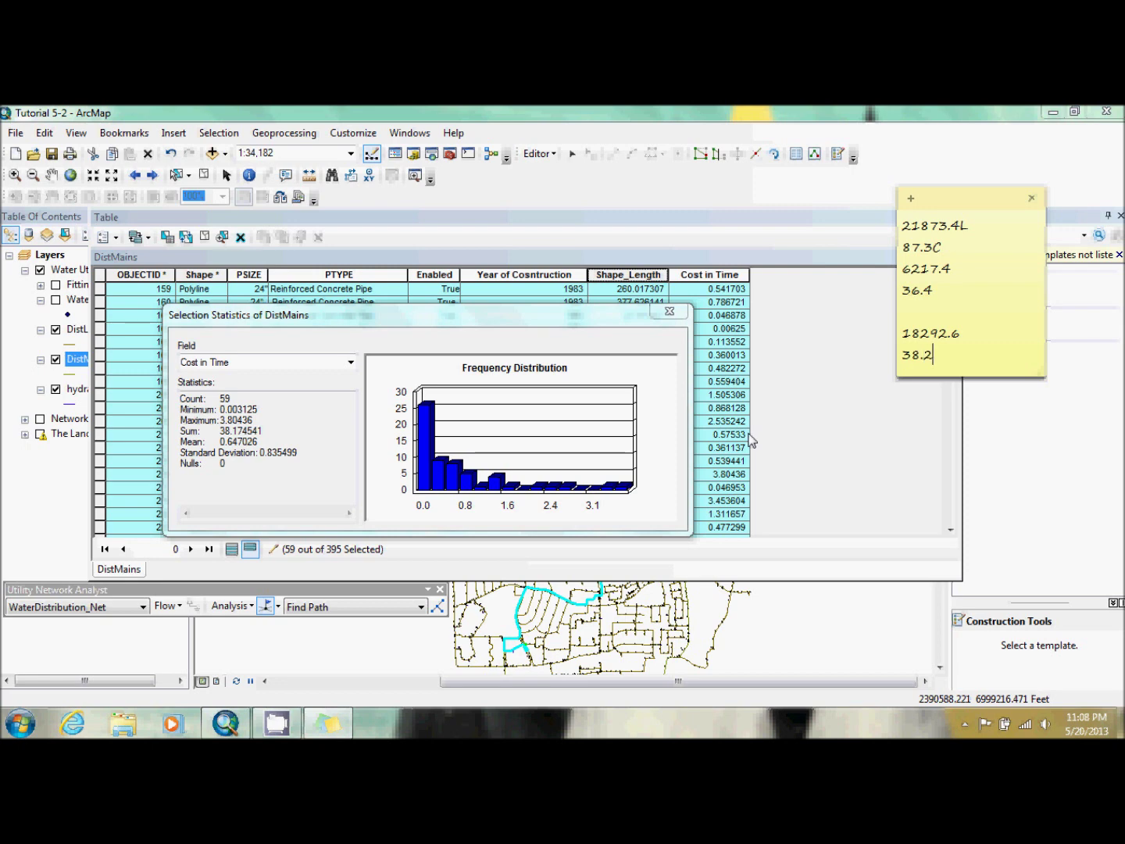
pyautogui.click(669, 312)
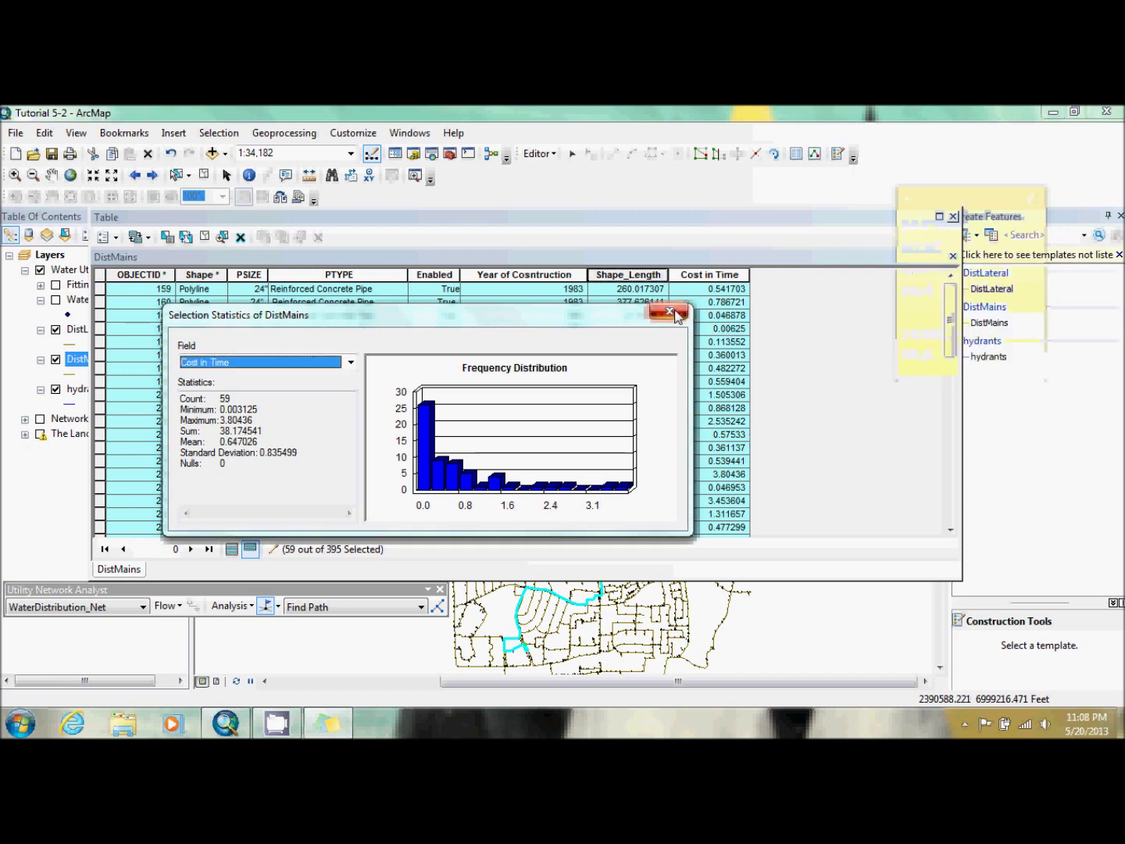
pyautogui.click(670, 312)
# - Bring up the sticky note and add 6217.4 and 18292.6 in Calculator
pyautogui.click(328, 723)
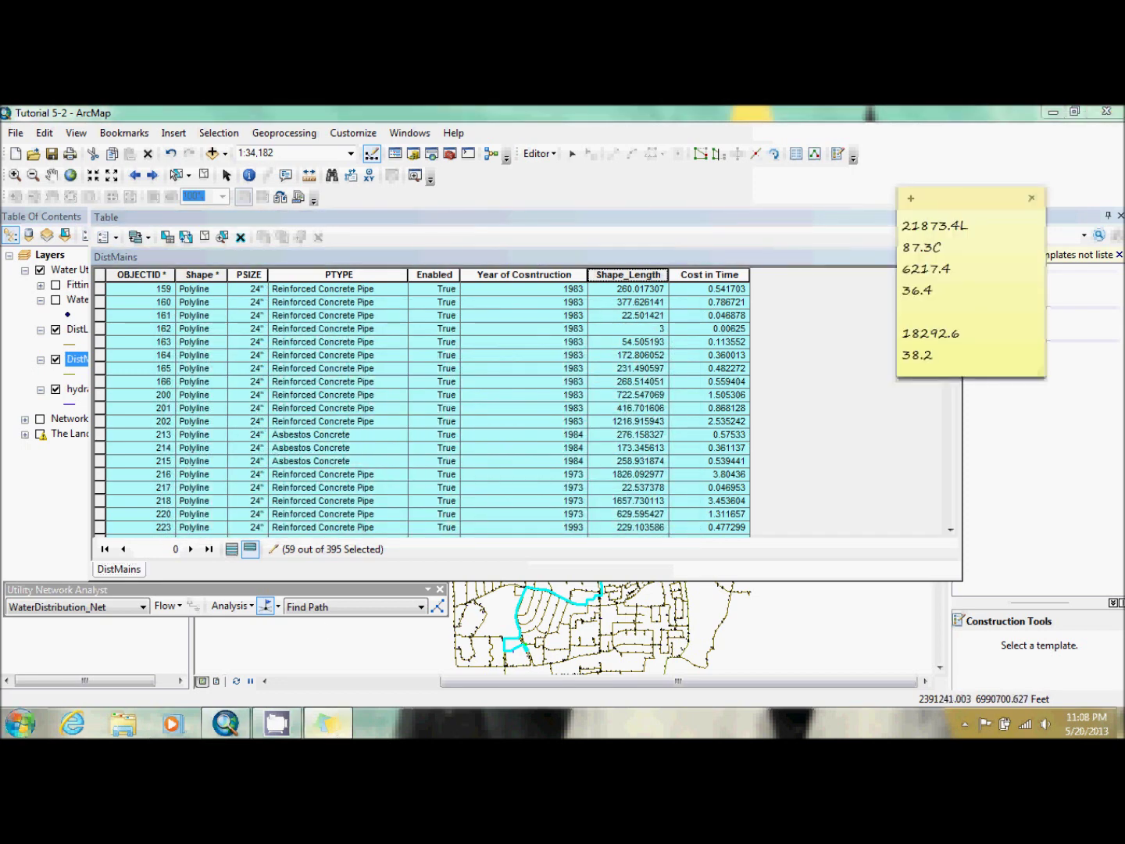
pyautogui.click(20, 724)
pyautogui.click(63, 494)
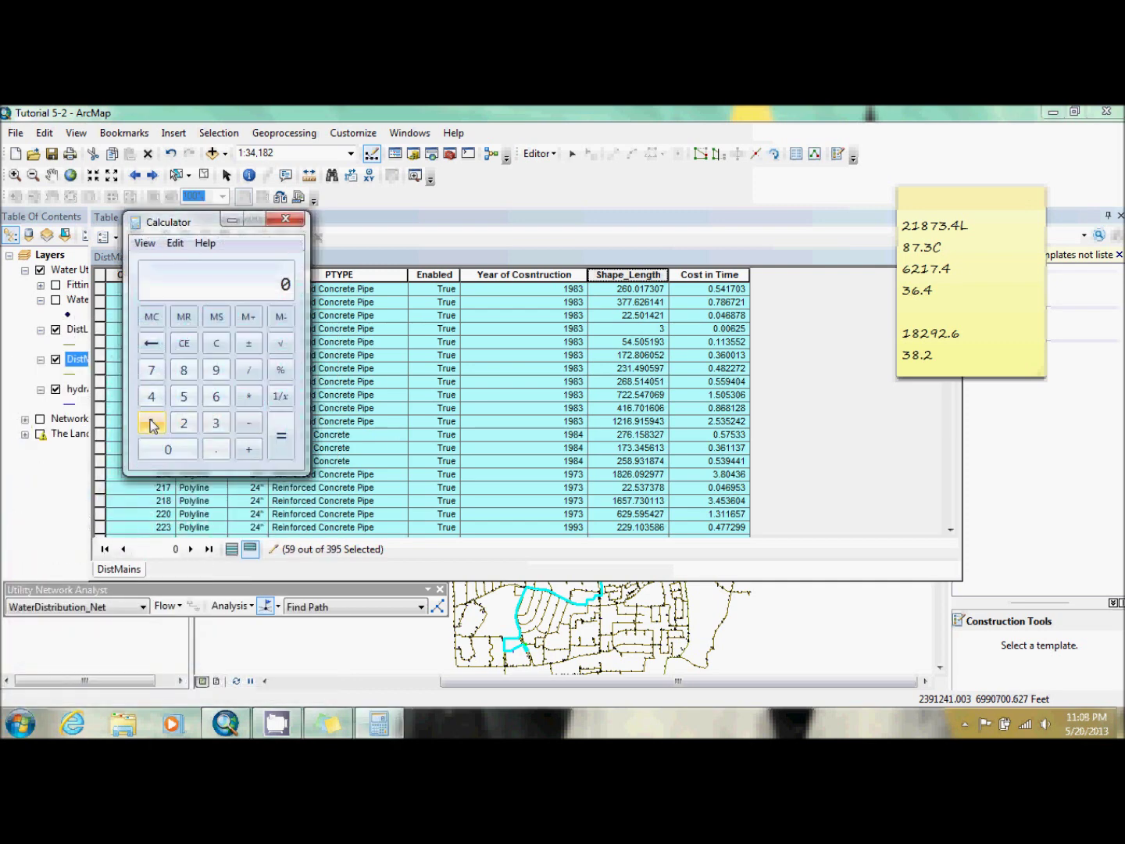
pyautogui.write('6217.4+18292.6')
pyautogui.press('Return')
pyautogui.click(957, 275)
pyautogui.press('BackSpace')
pyautogui.press('BackSpace')
pyautogui.press('BackSpace')
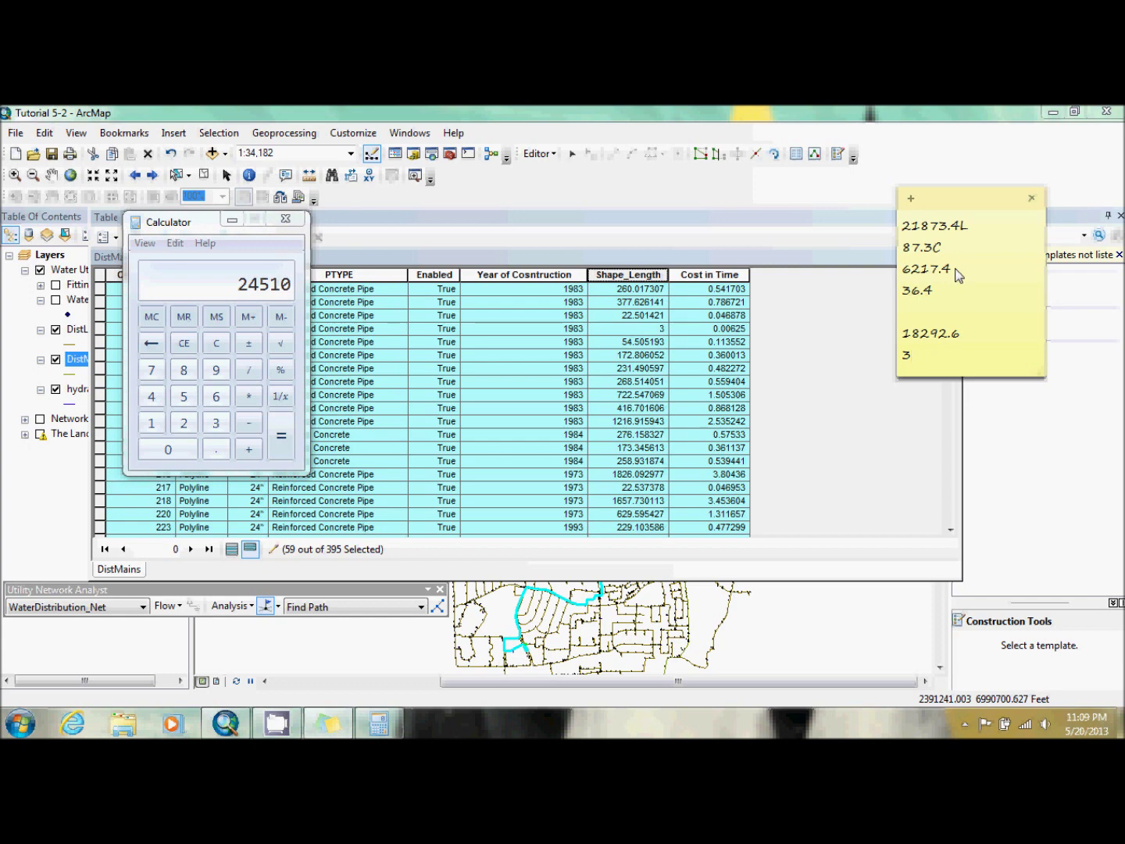
pyautogui.rightClick(720, 278)
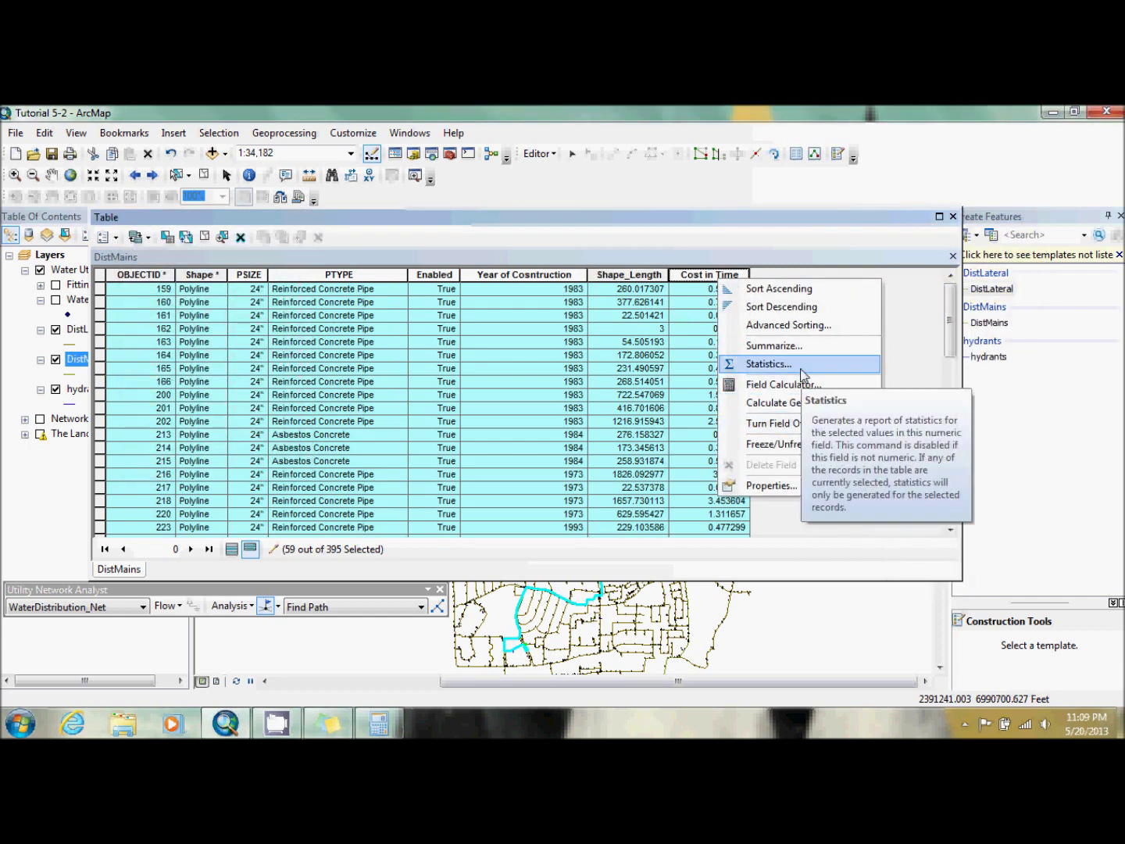
pyautogui.click(802, 365)
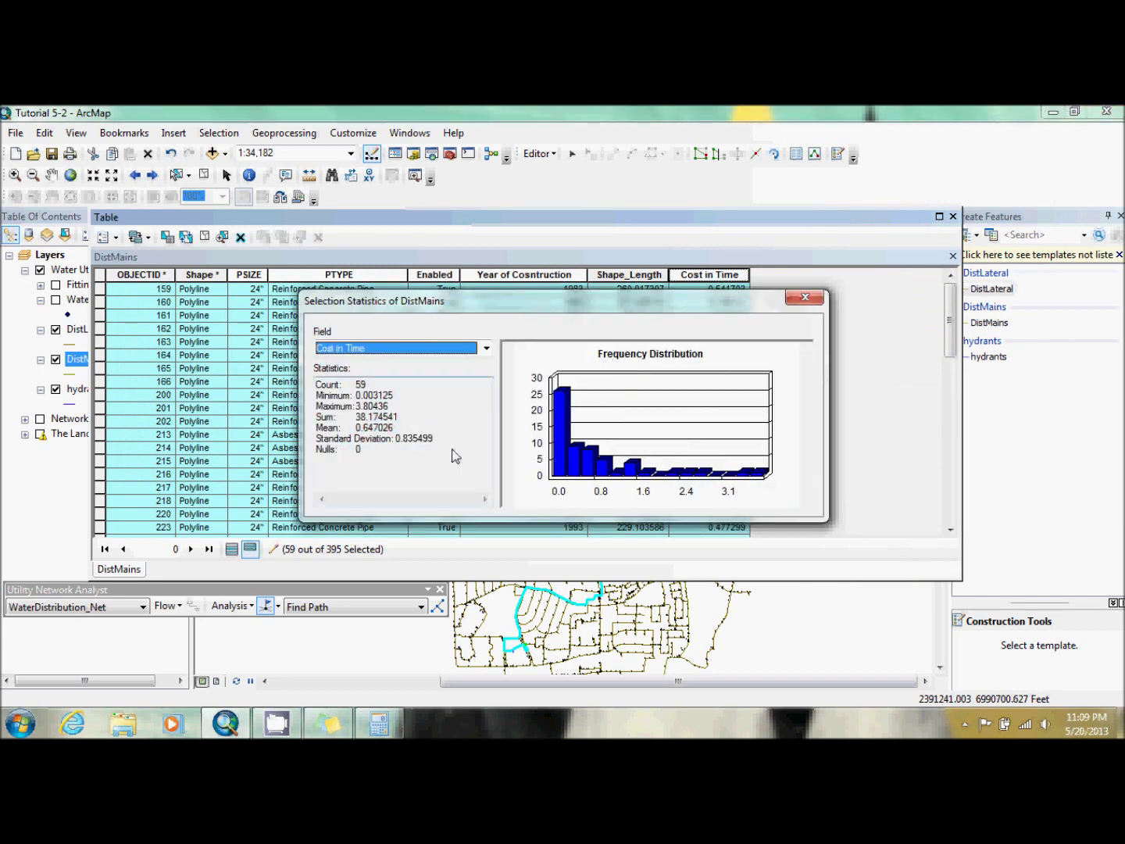
pyautogui.click(375, 728)
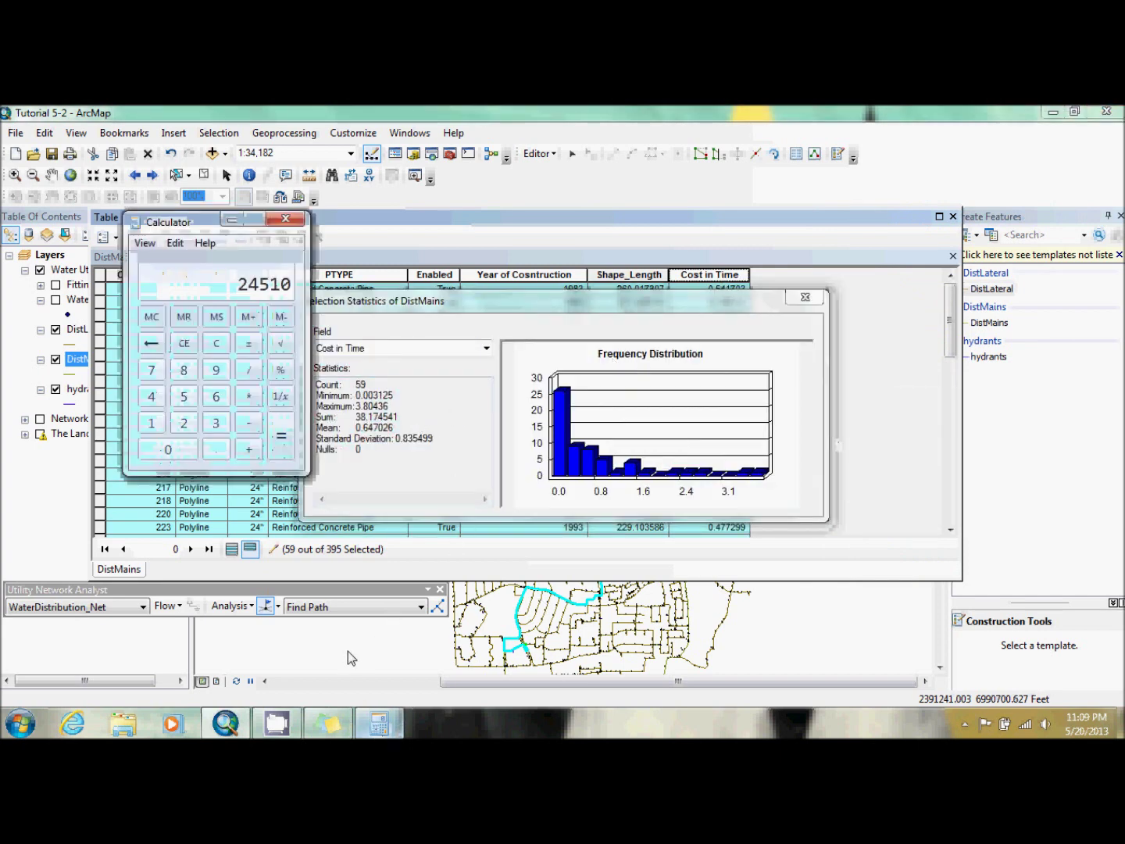
pyautogui.click(330, 728)
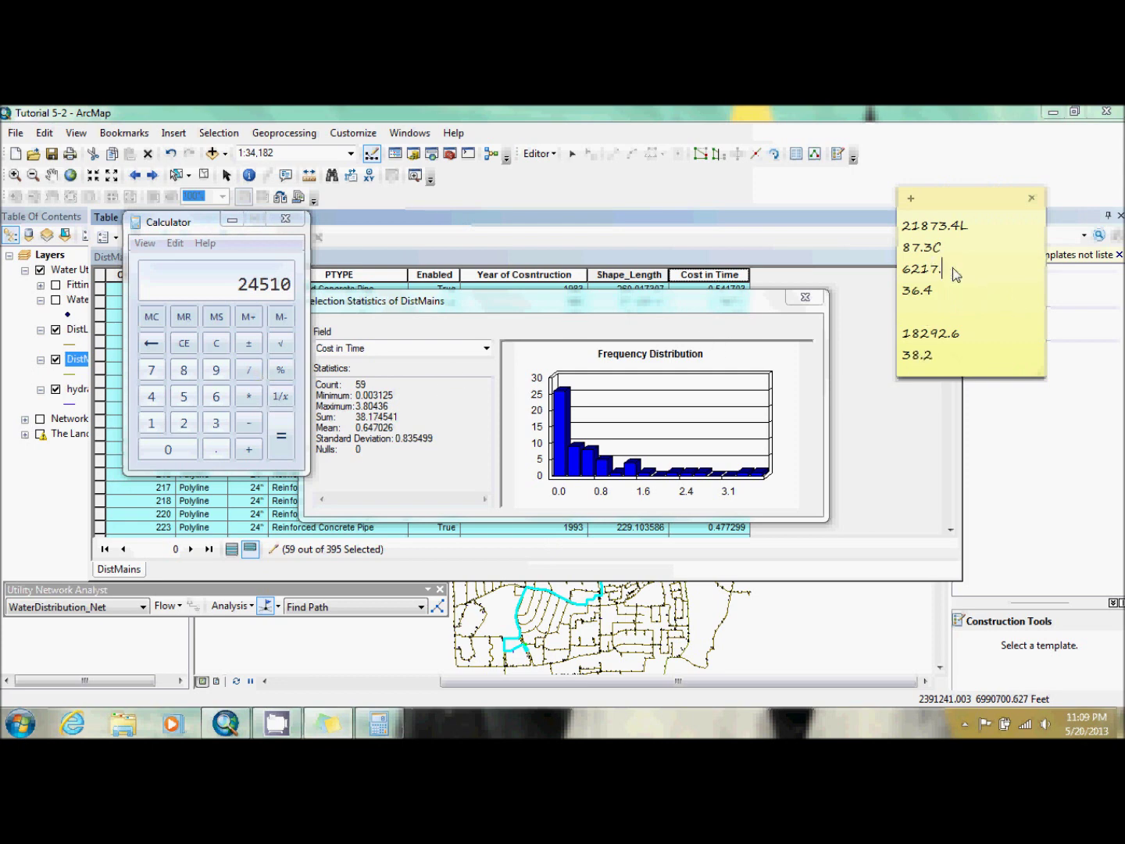
# - Replace the 6217.4 length entry on the sticky note with 24510L
pyautogui.press('BackSpace')
pyautogui.press('BackSpace')
pyautogui.press('BackSpace')
pyautogui.press('BackSpace')
pyautogui.press('BackSpace')
pyautogui.write('24')
pyautogui.write('510L')
# - Clear the Calculator and add the two costs 36.4 and 38.2
pyautogui.click(217, 344)
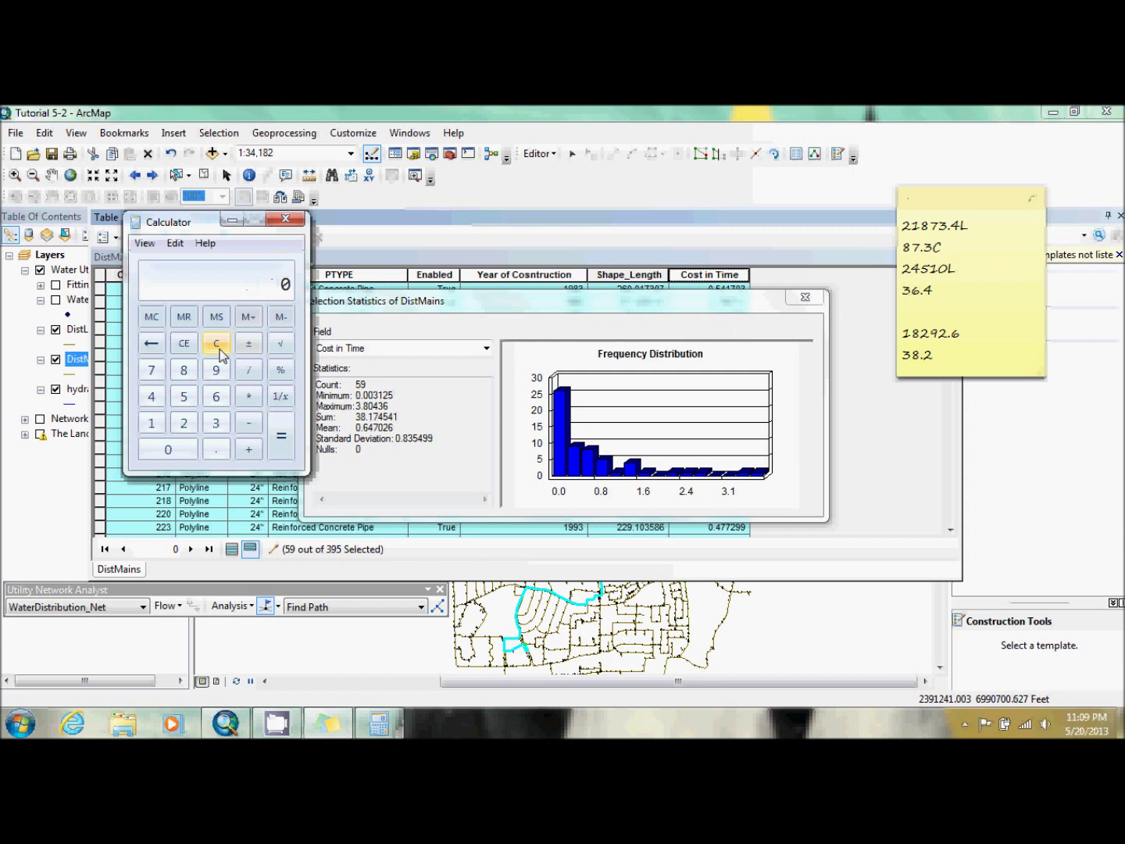
pyautogui.write('36.4')
pyautogui.press('+')
pyautogui.write('38.2')
pyautogui.press('Return')
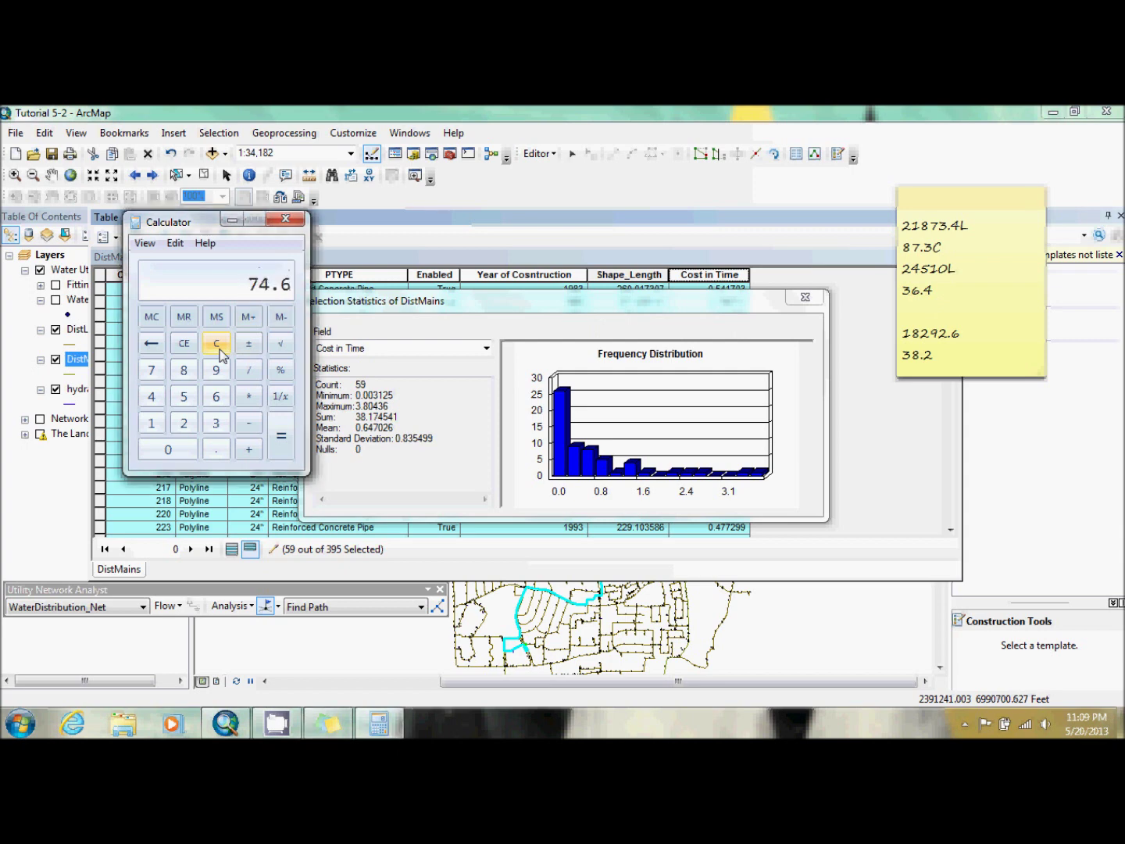
# - Replace the sticky note entries from 36.4 through 38.2 with the single total cost entry 74.6C
pyautogui.click(943, 363)
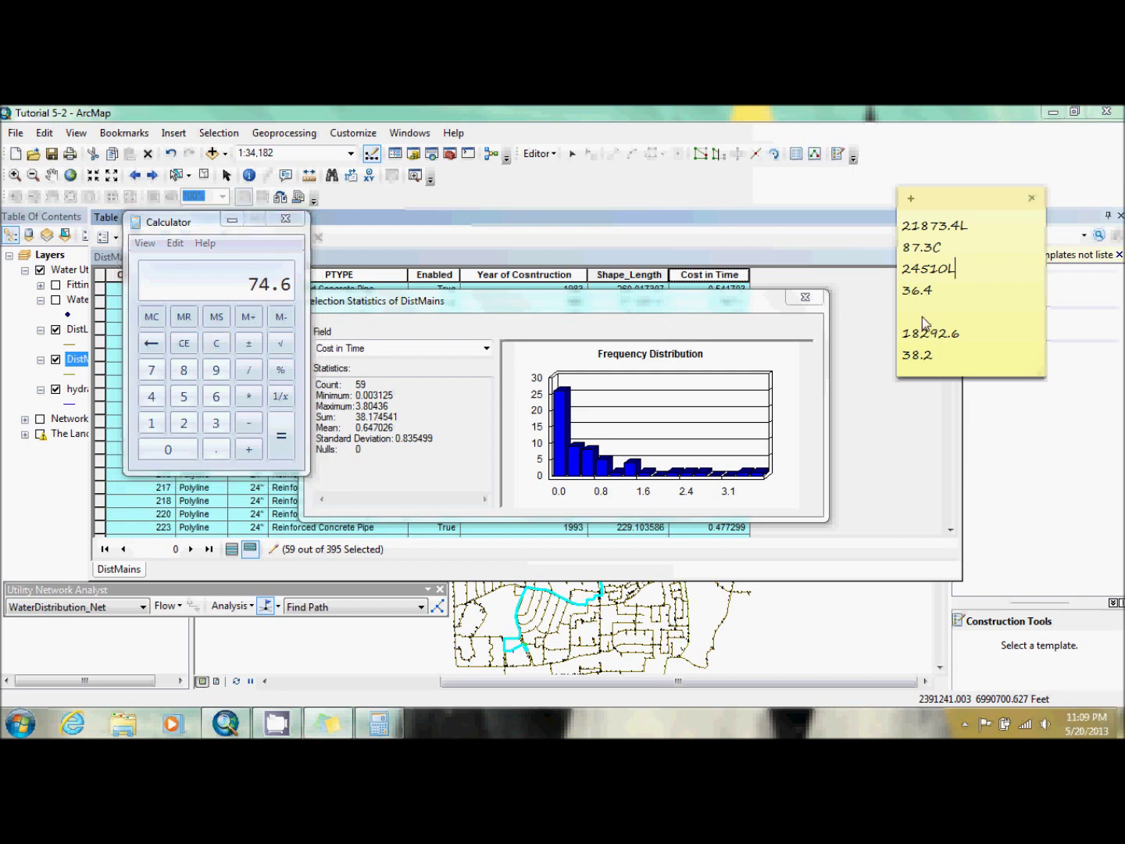
pyautogui.moveTo(936, 357); pyautogui.dragTo(905, 297)
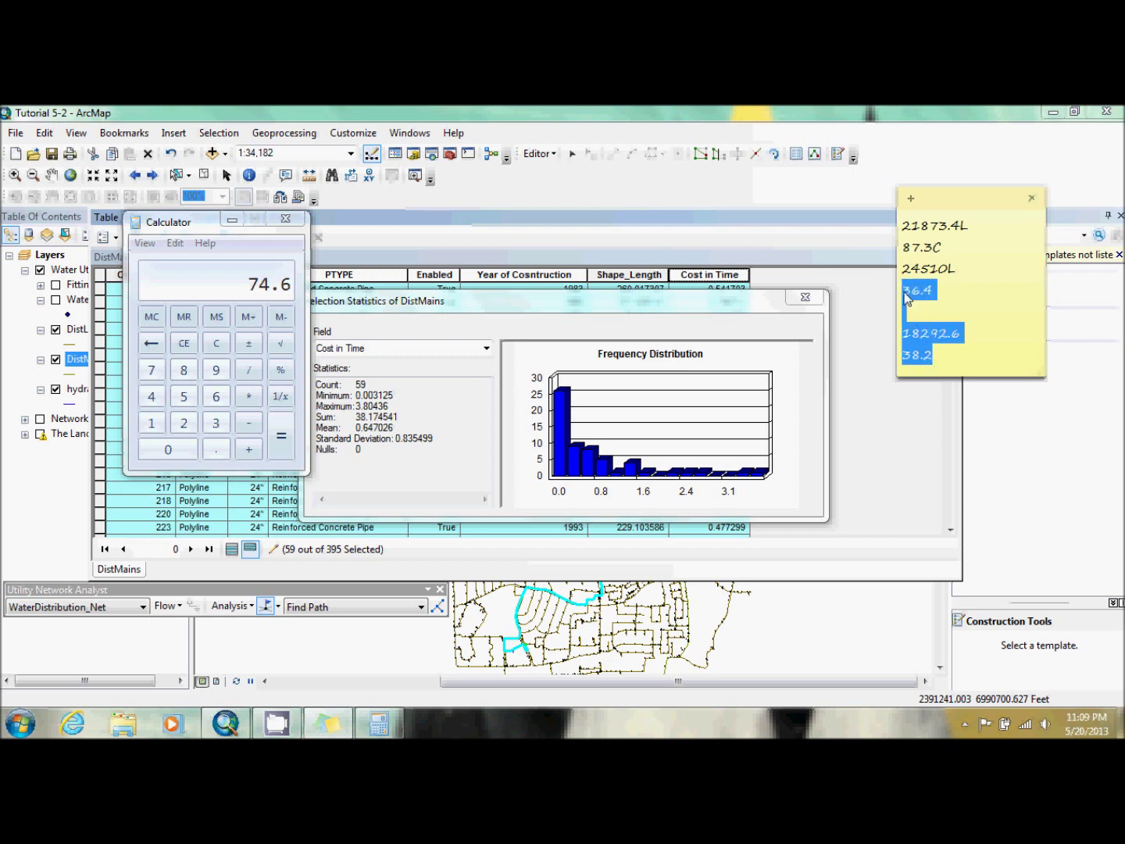
pyautogui.write('74.6')
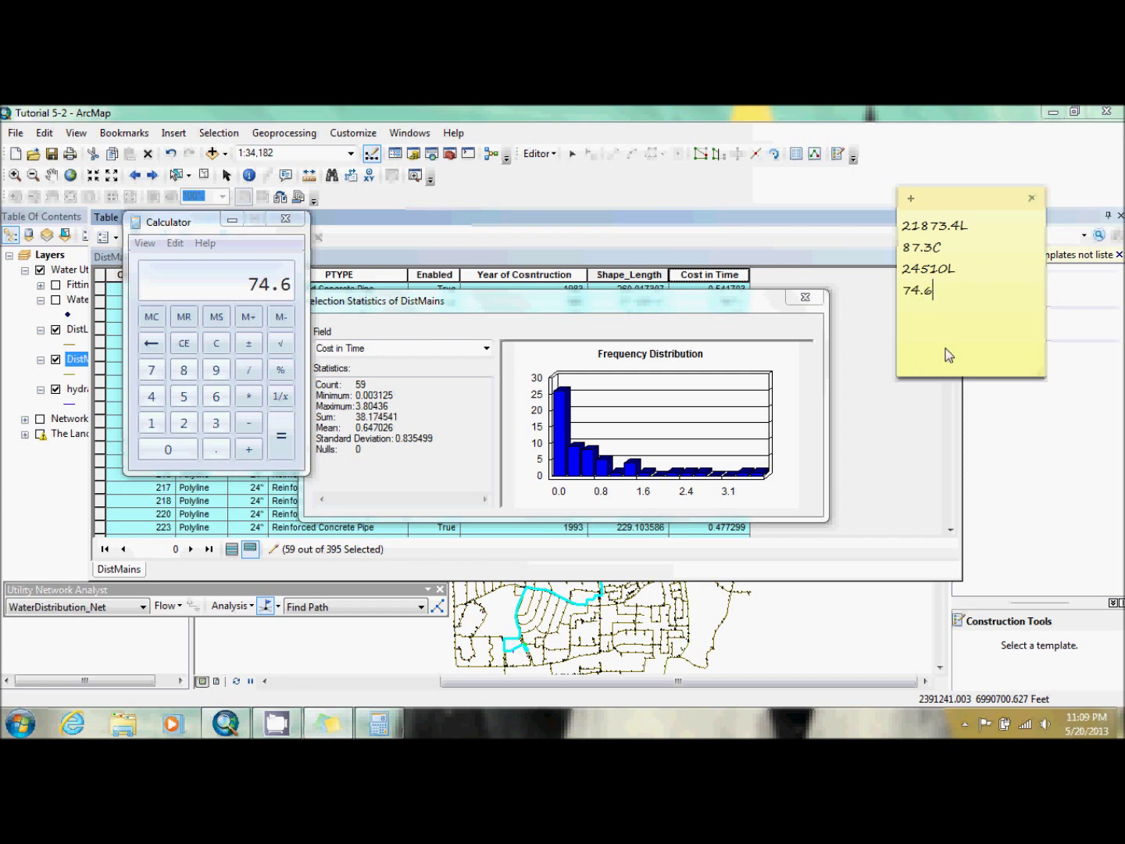
pyautogui.write('C')
# - Close the DistMains statistics, the attribute table and the Utility Network Analyst toolbar, and activate the Edit tool
pyautogui.click(804, 298)
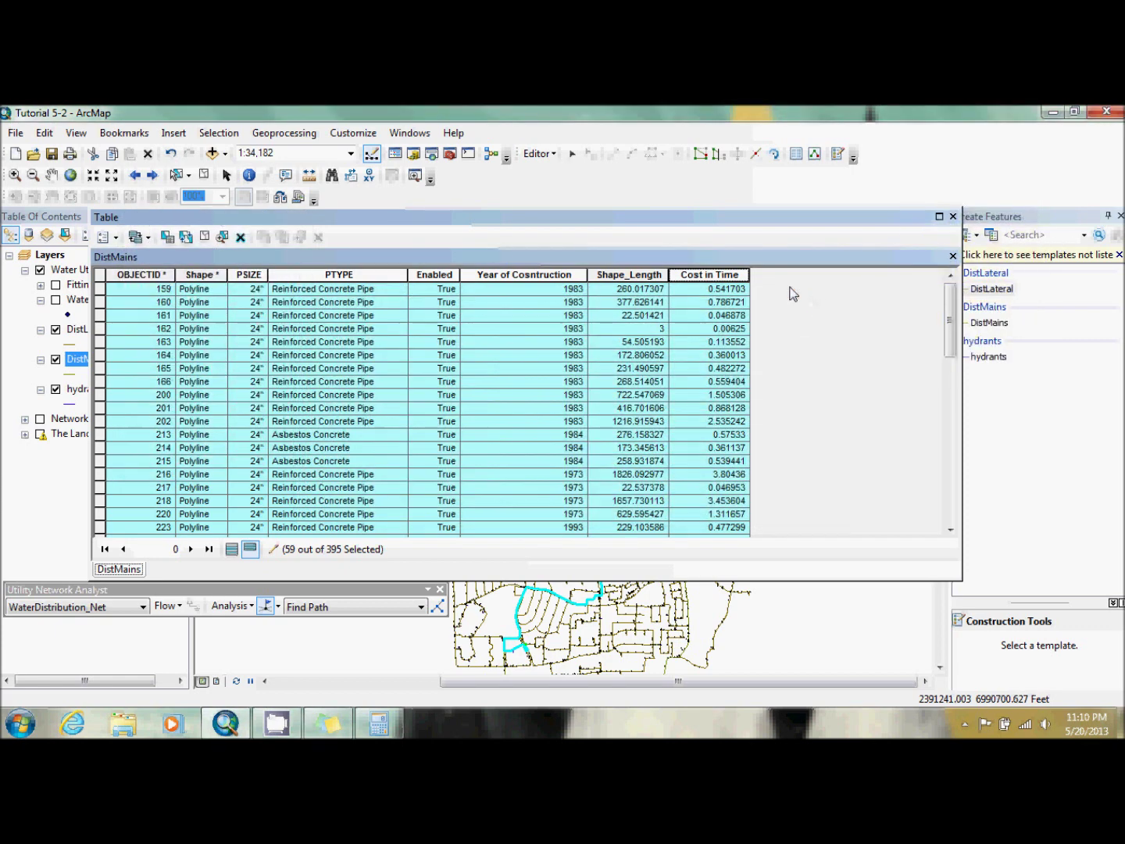
pyautogui.click(953, 217)
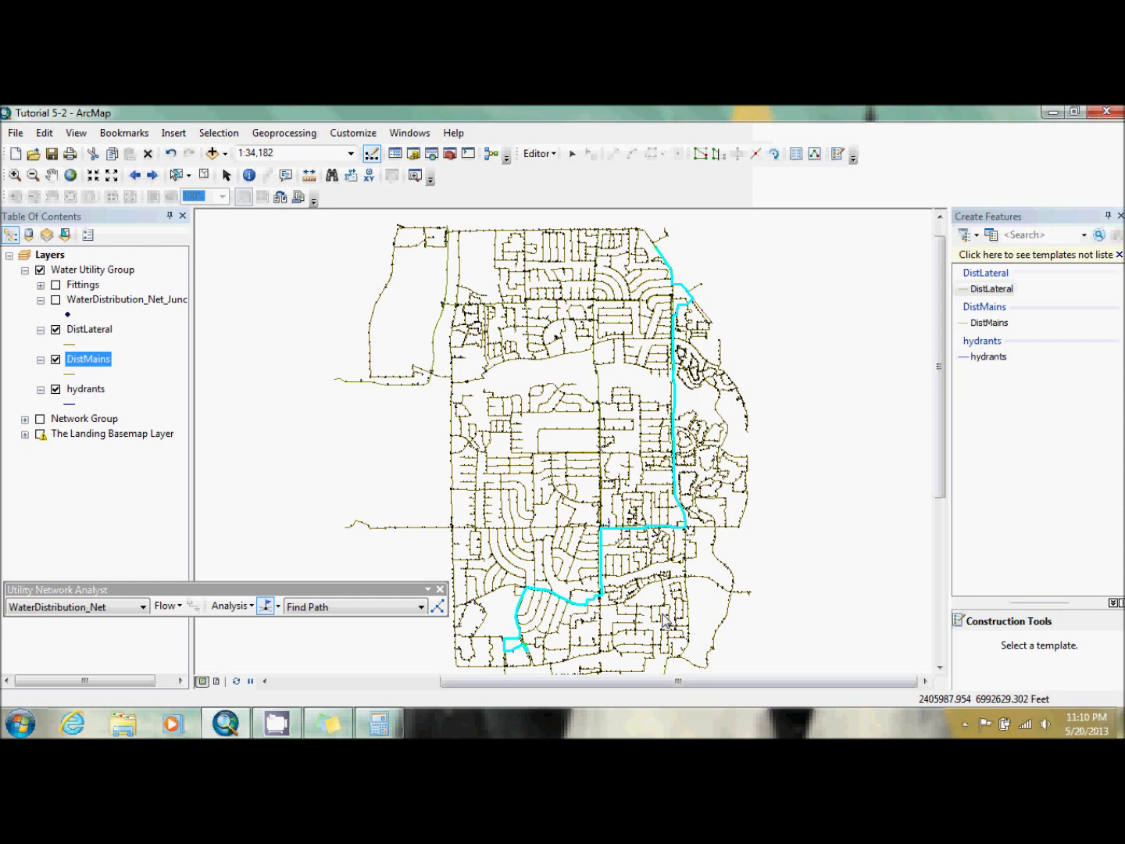
pyautogui.click(440, 589)
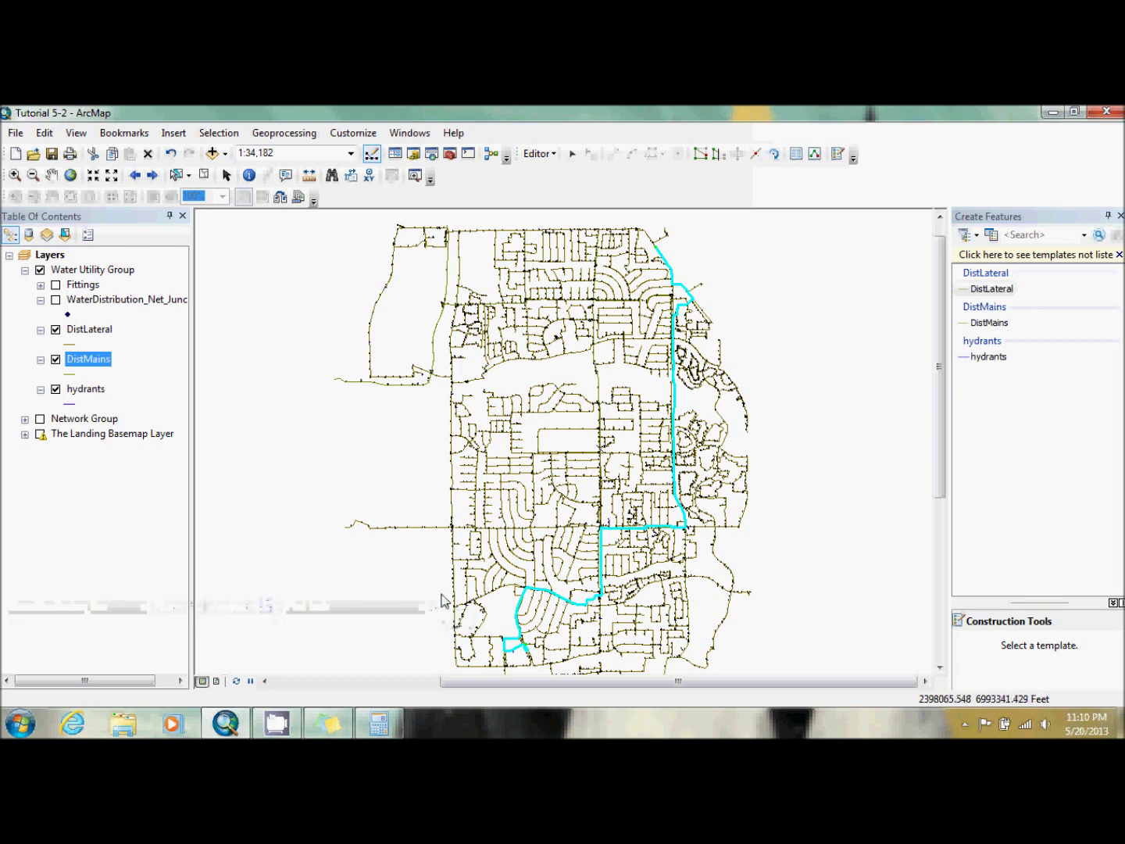
pyautogui.click(571, 154)
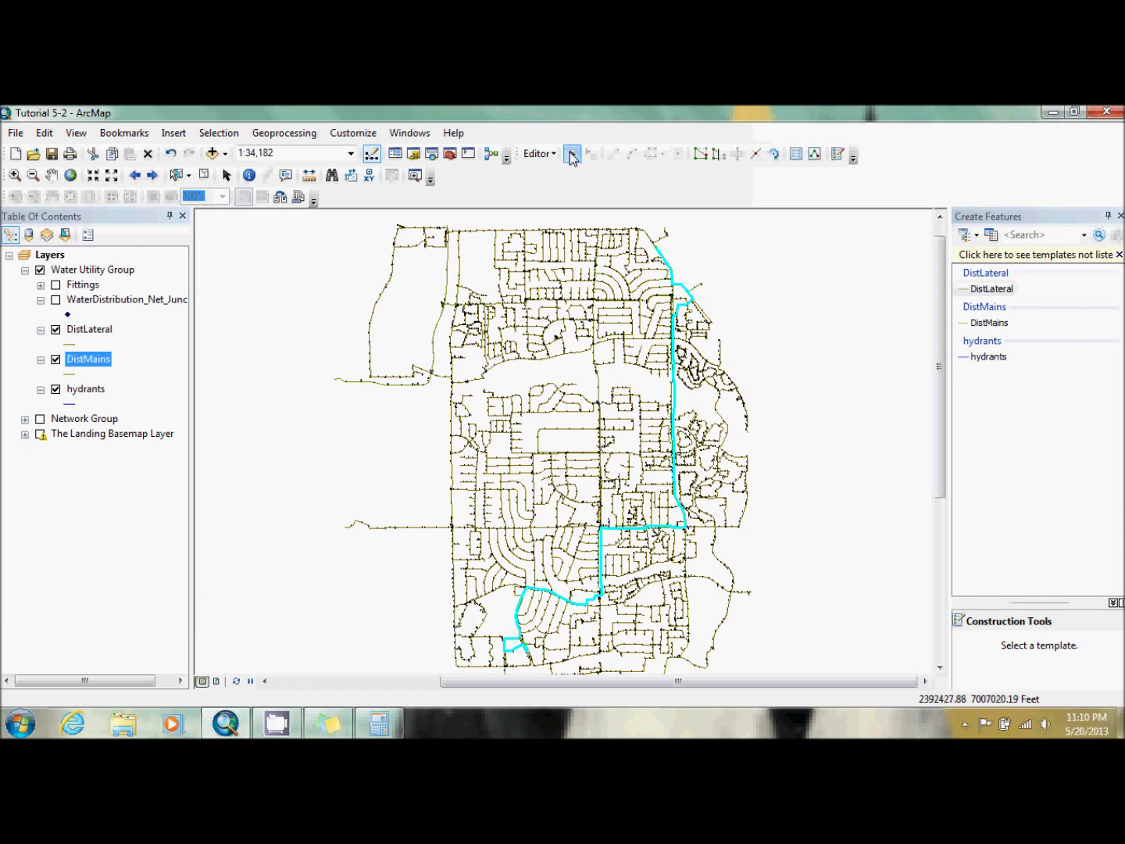
# - Show the Network Group and The Landing Basemap Layer instead of the collapsed Water Utility Group, and zoom to the Network Group
pyautogui.click(40, 271)
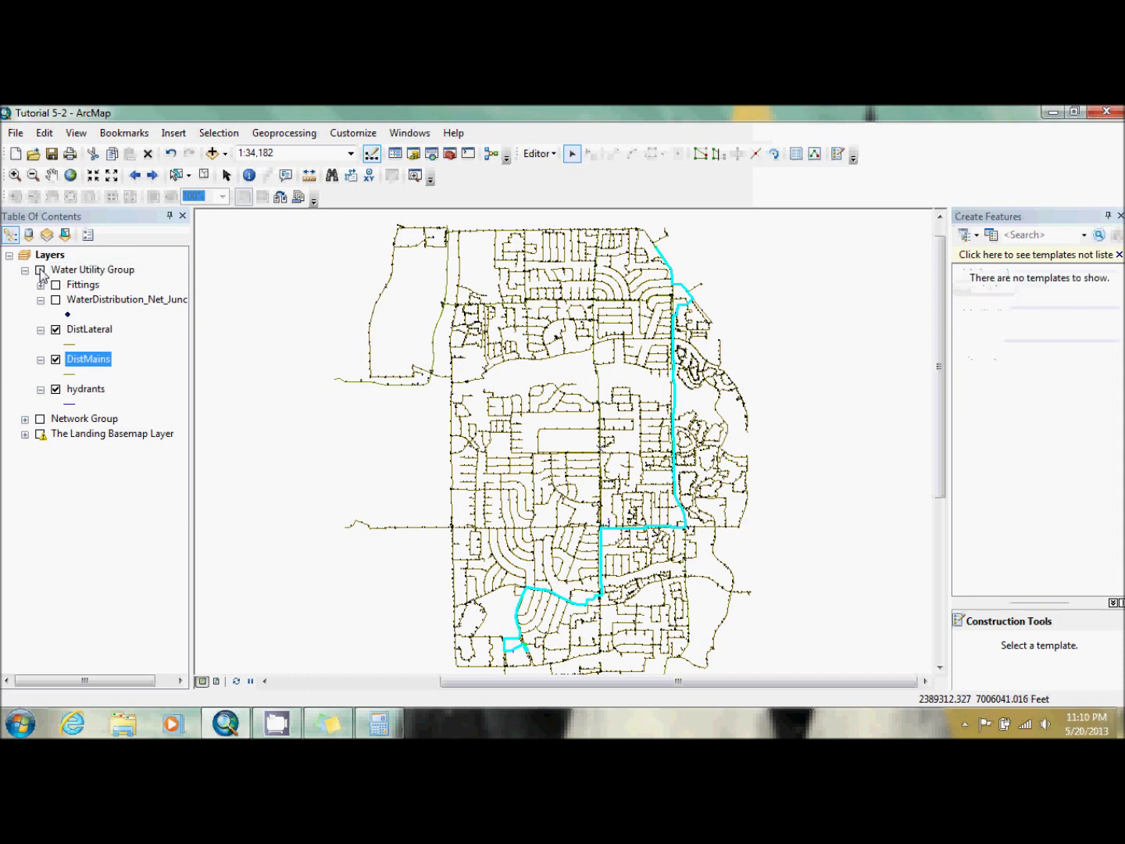
pyautogui.click(24, 270)
pyautogui.click(40, 284)
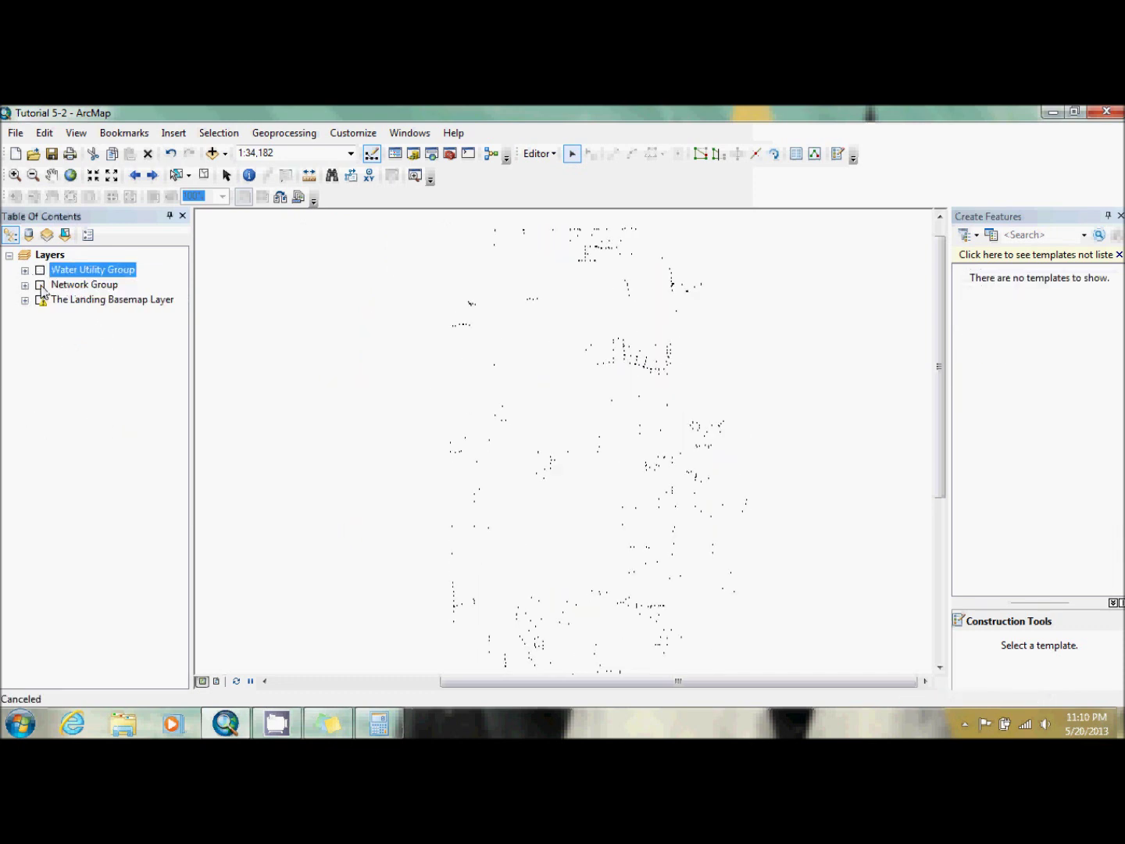
pyautogui.click(40, 301)
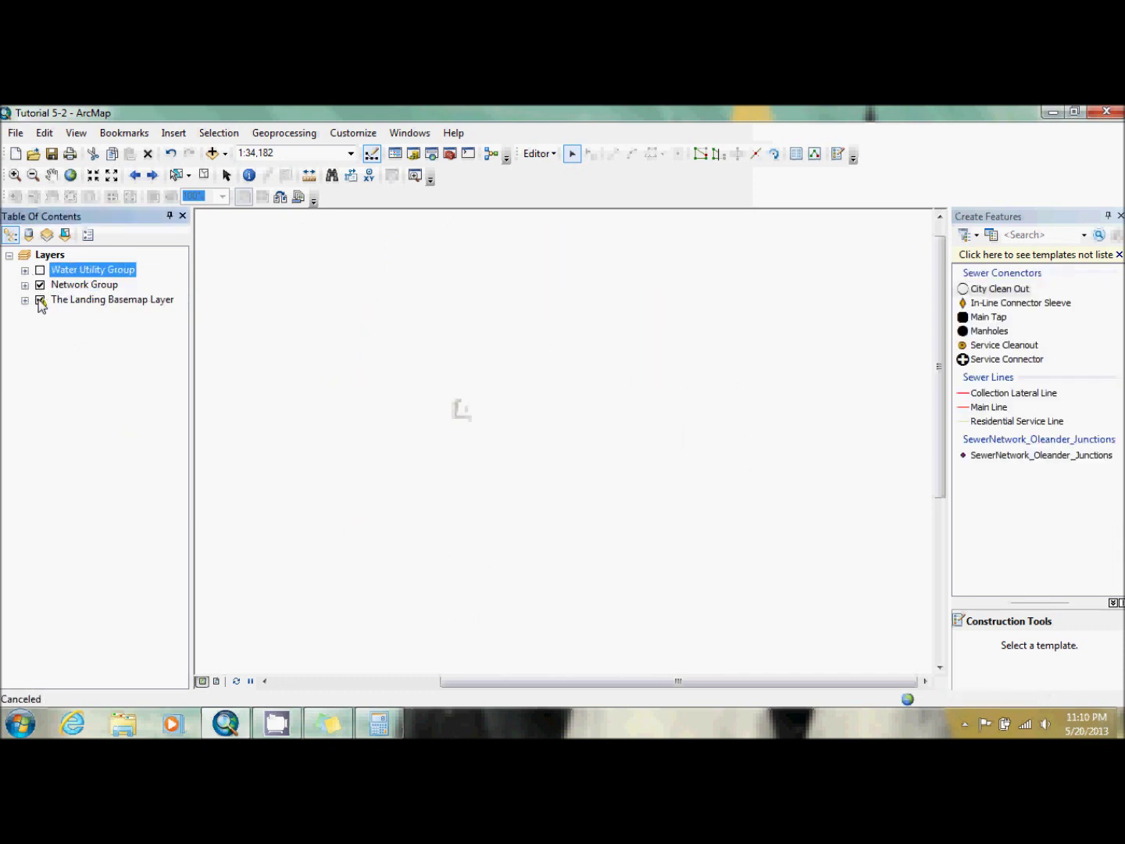
pyautogui.rightClick(76, 285)
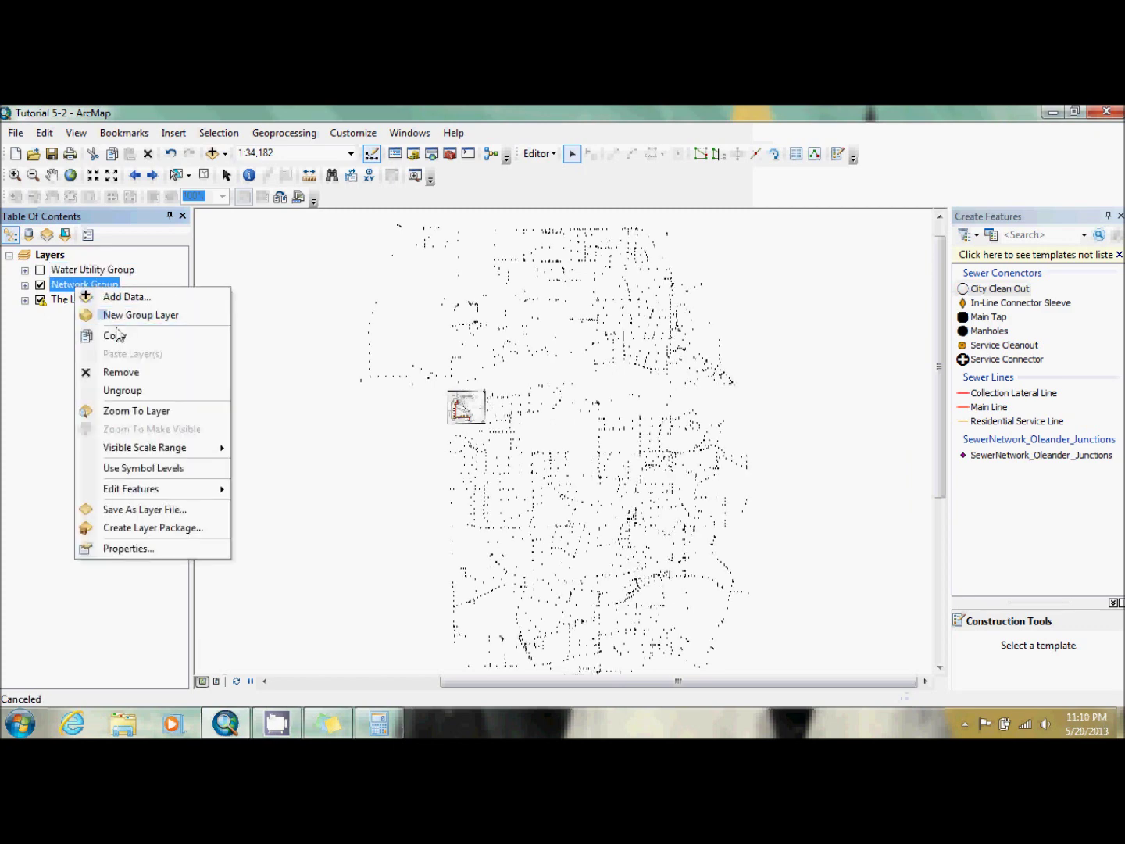
pyautogui.click(152, 412)
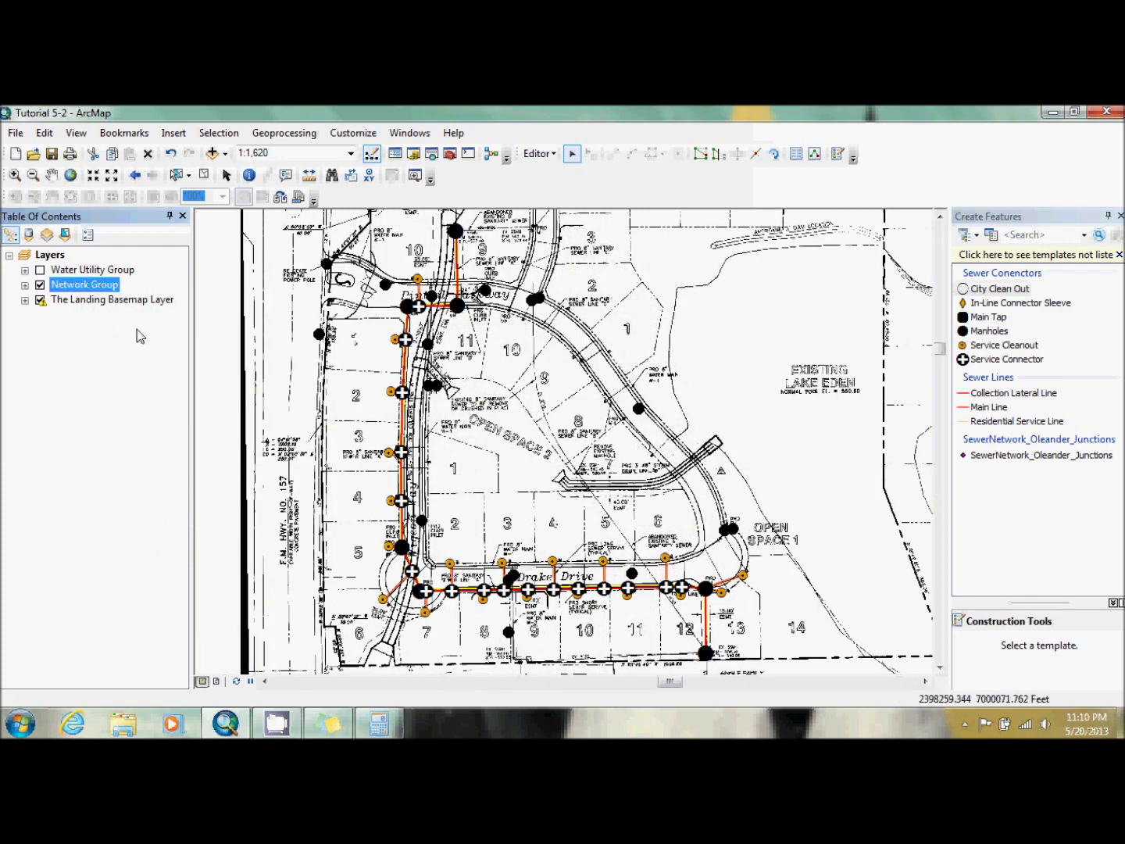
# - Remove the Water Utility Group from the map
pyautogui.click(25, 270)
pyautogui.click(25, 271)
pyautogui.click(39, 271)
pyautogui.click(39, 271)
pyautogui.rightClick(88, 270)
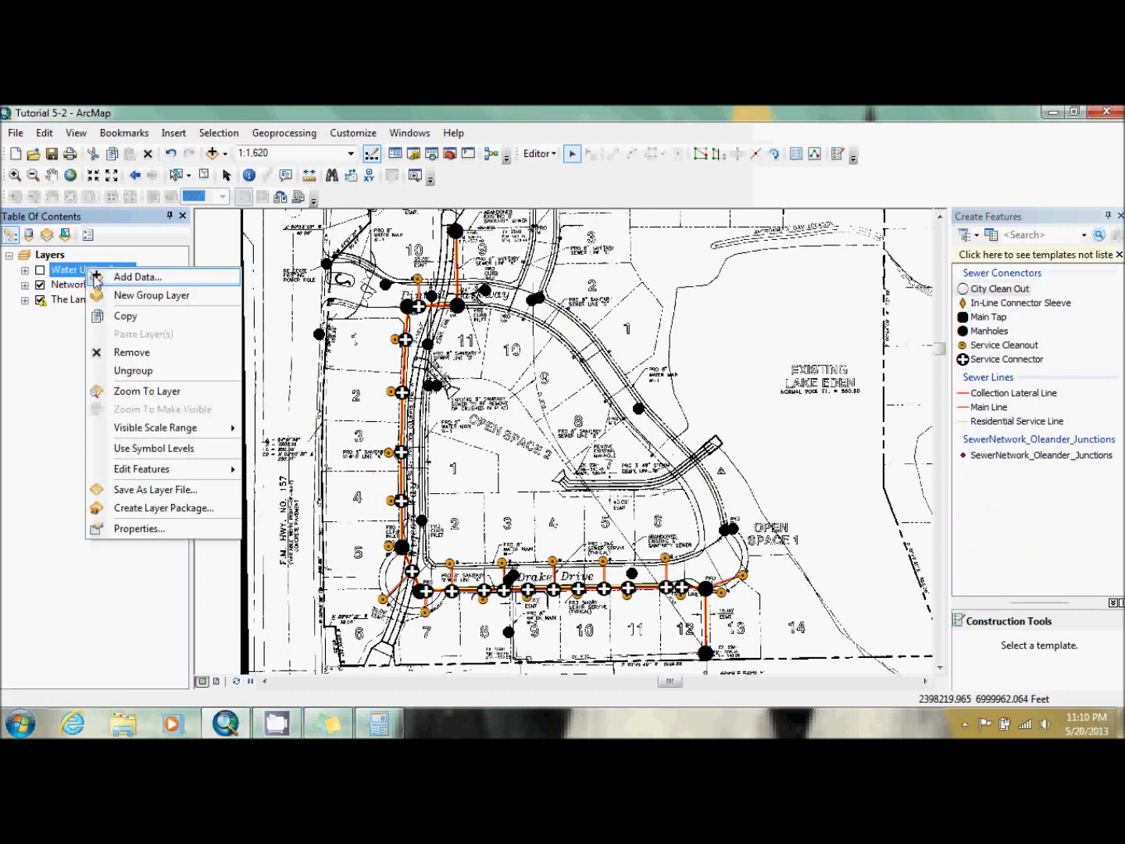
pyautogui.click(122, 354)
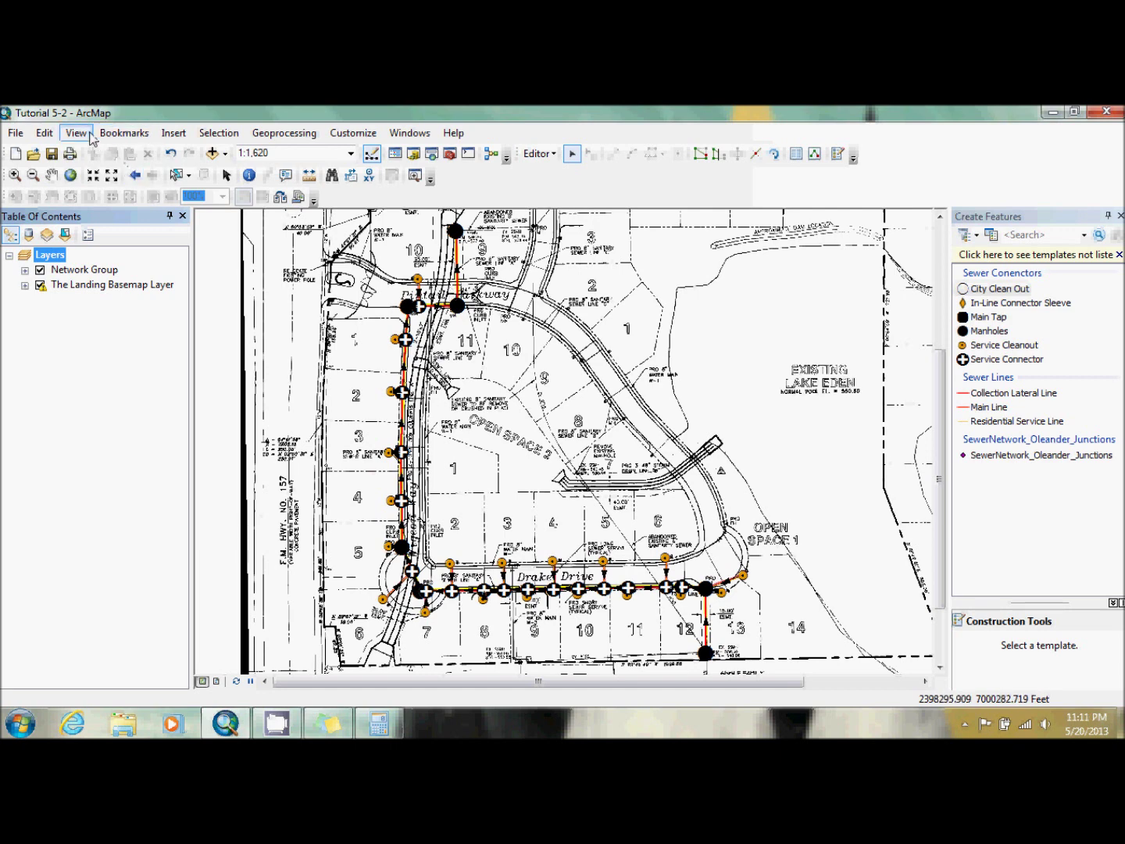
# - Open the Bookmarks Manager and start loading bookmarks from an ArcGIS Place File
pyautogui.click(114, 136)
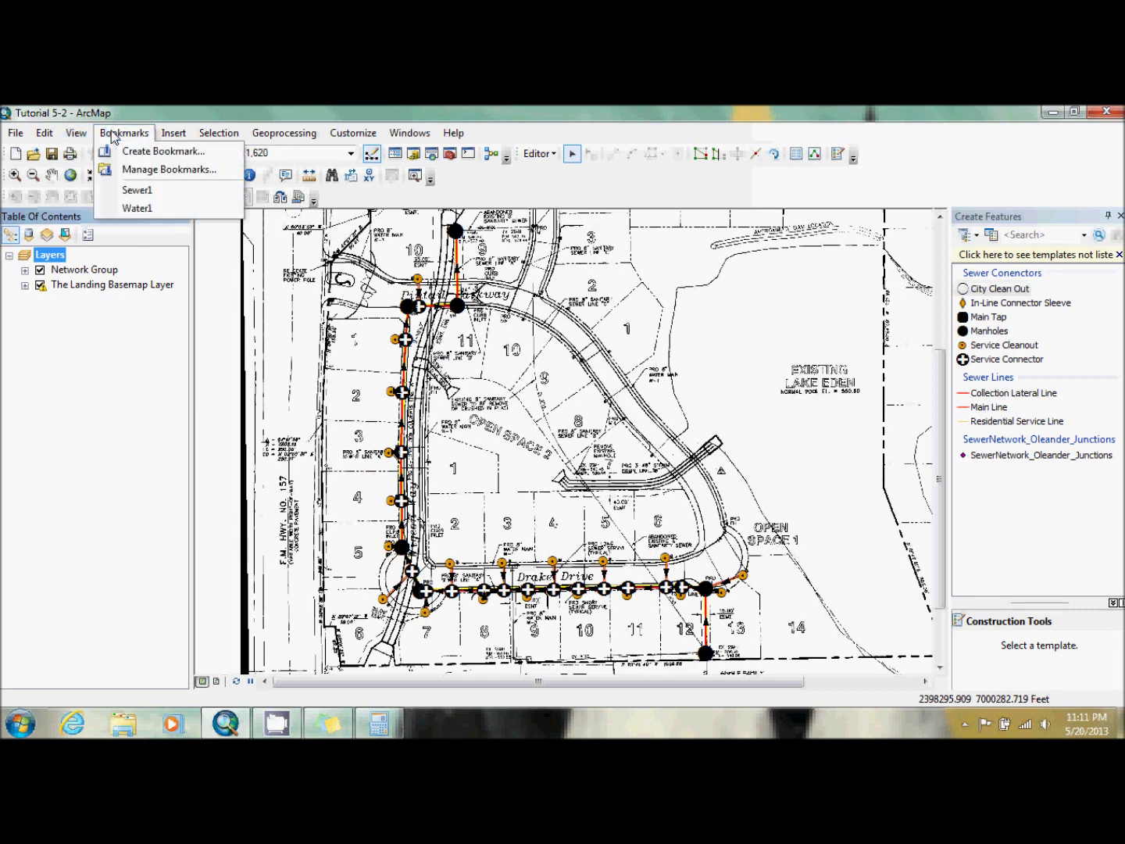
pyautogui.click(154, 171)
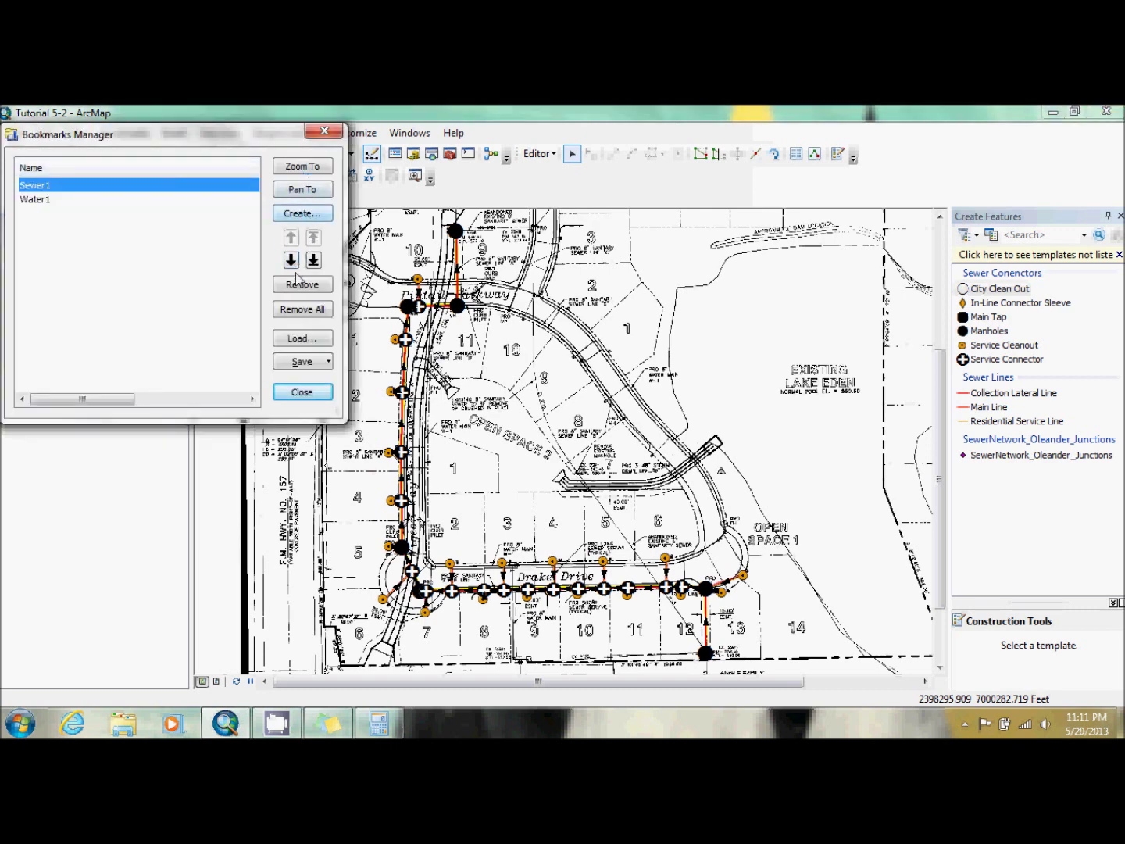
pyautogui.click(302, 337)
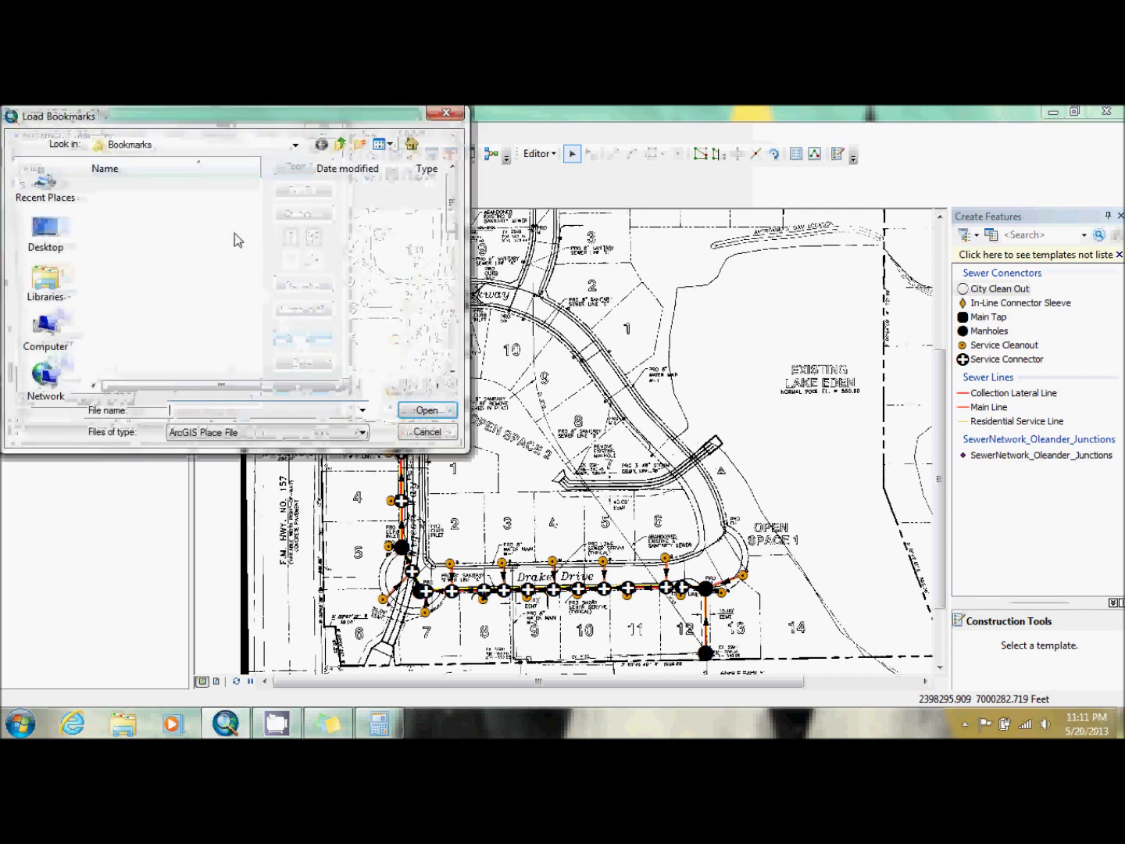